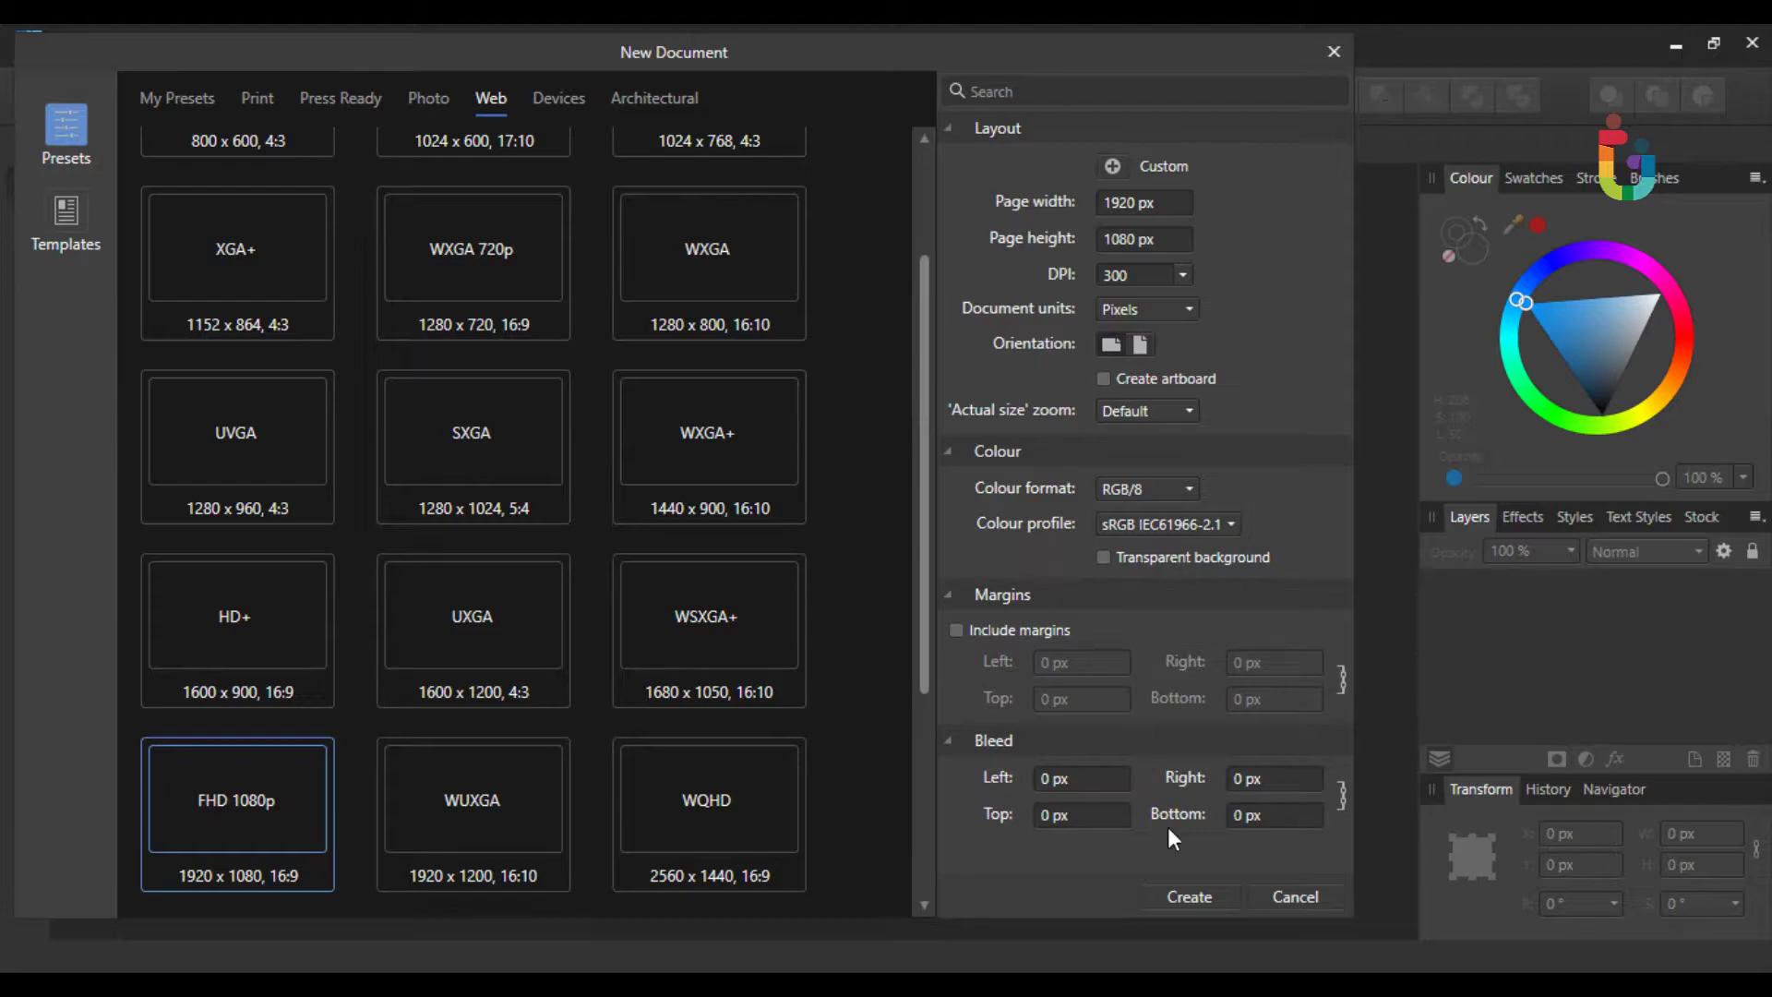
- Create a 1920 x 1080 px document at 300 DPI and place the blue Porsche photo on the page at default size
{"action": "left_click", "coordinate": [1187, 900]}
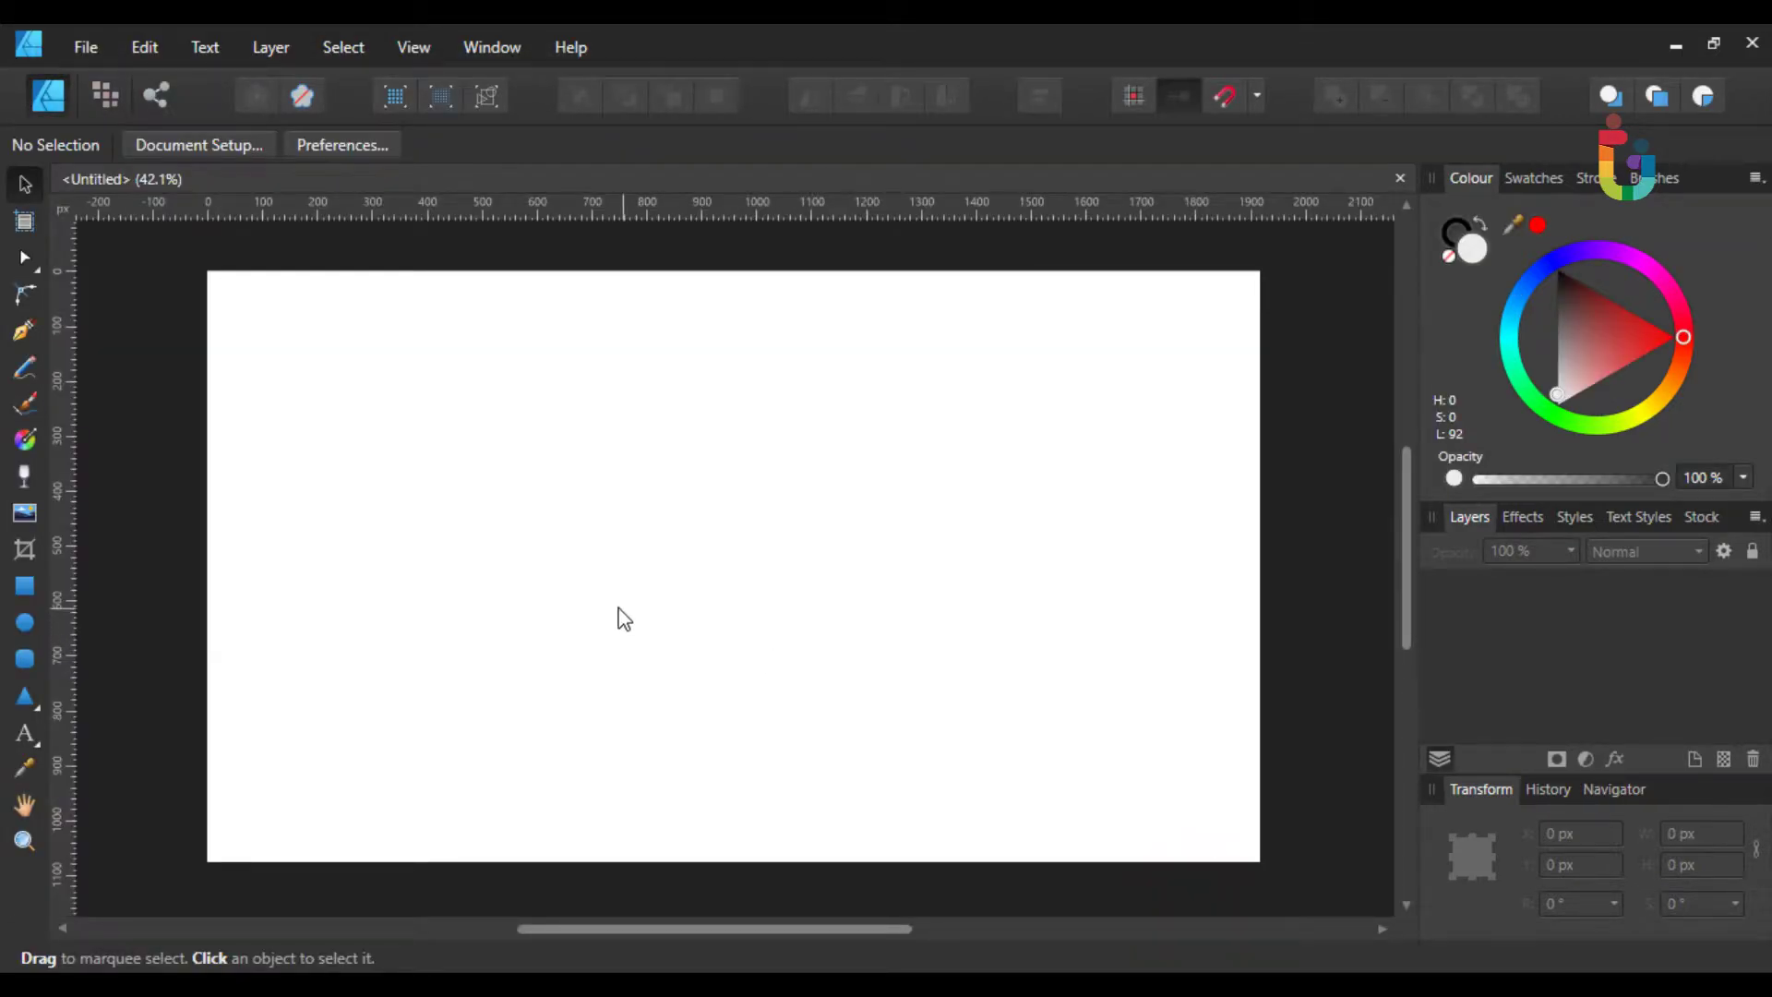
{"action": "left_click", "coordinate": [83, 52]}
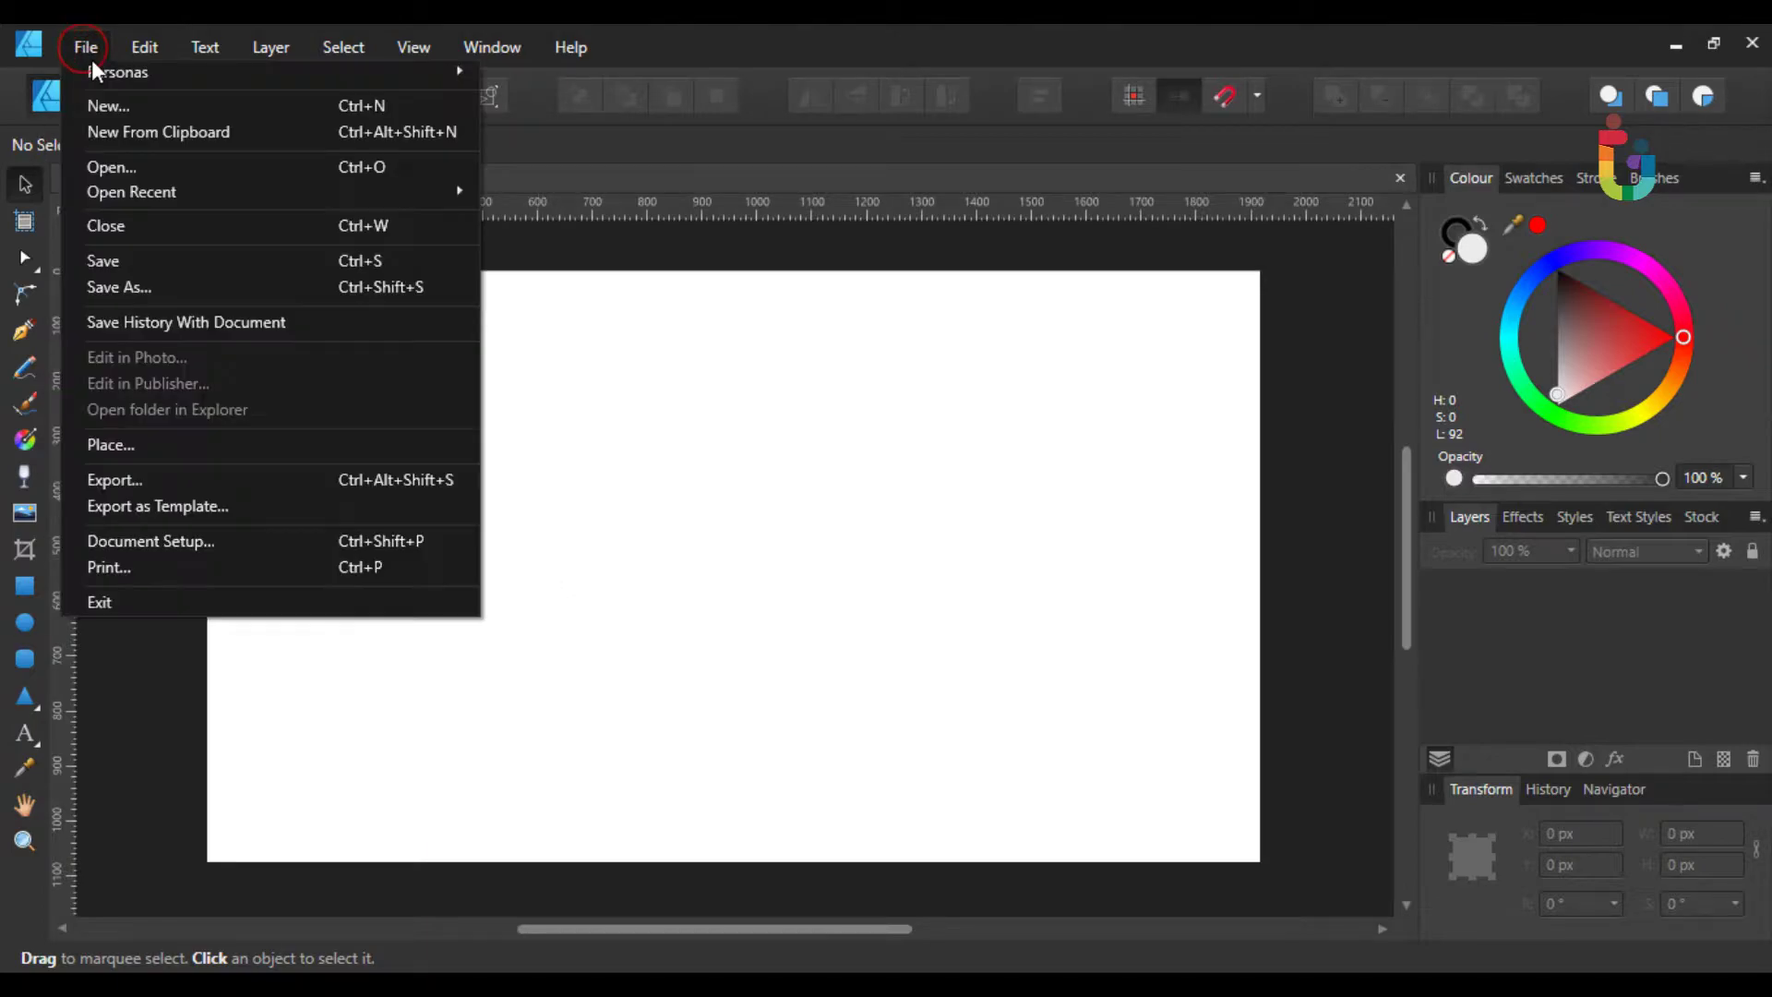
{"action": "left_click", "coordinate": [174, 443]}
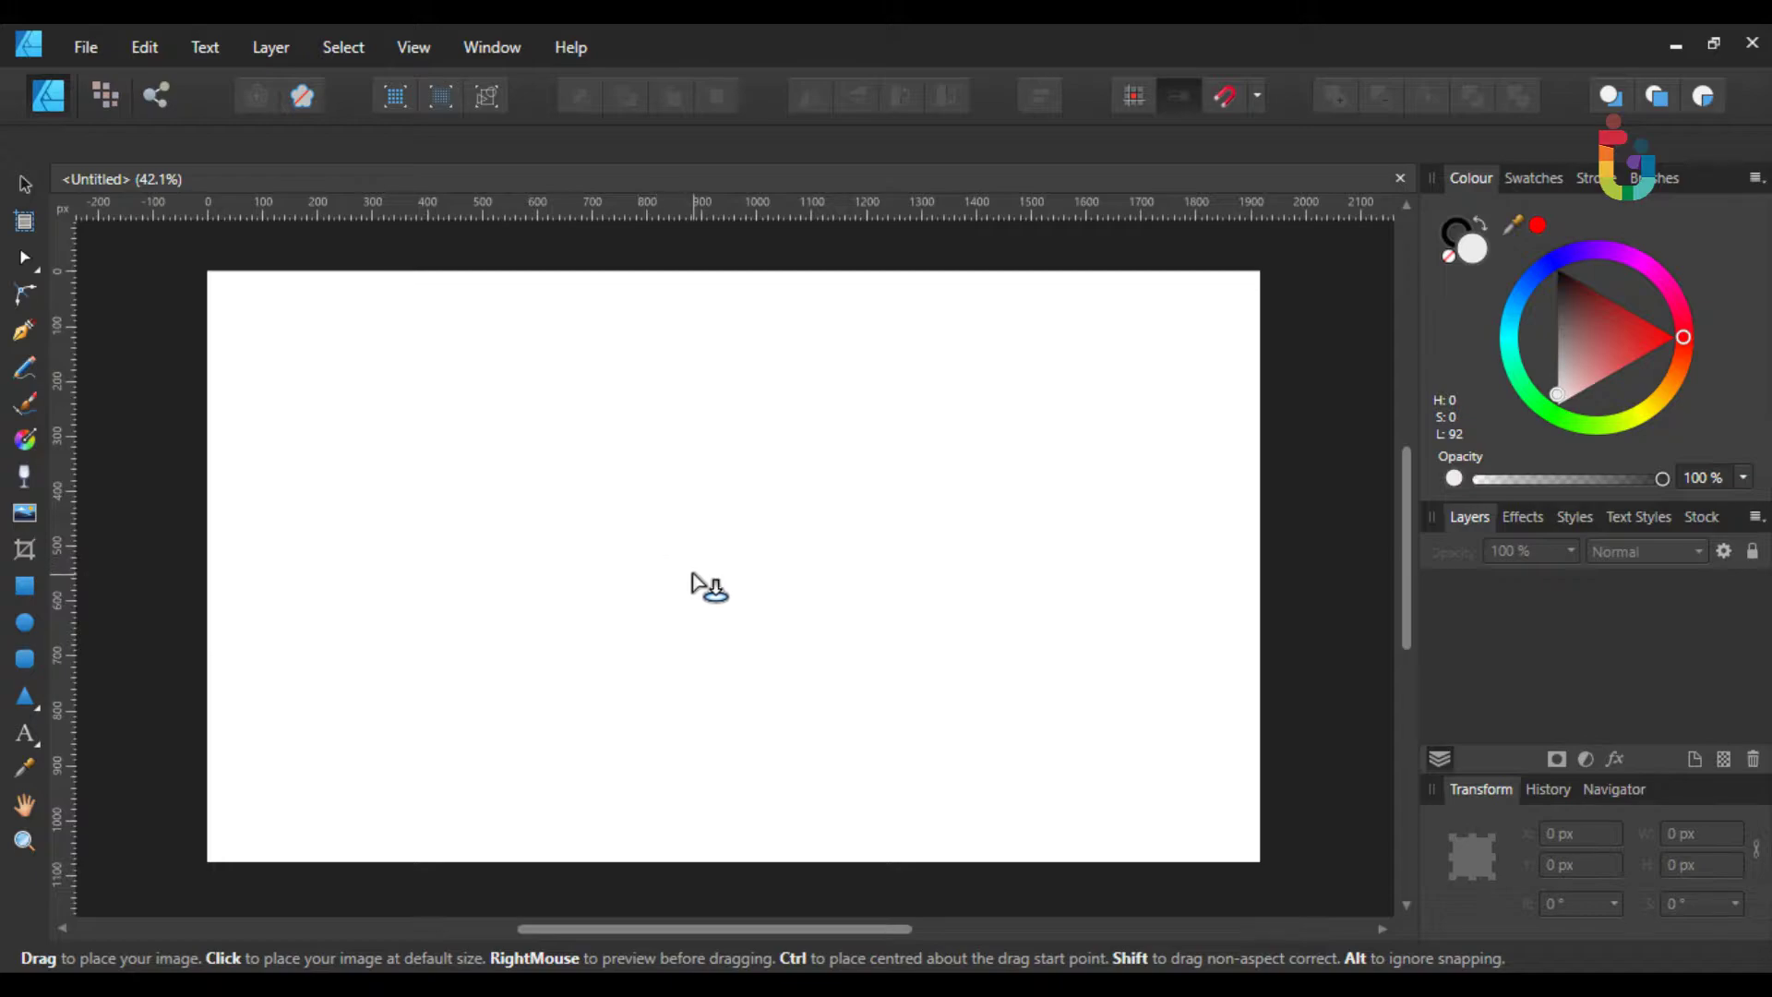
{"action": "left_click", "coordinate": [693, 574]}
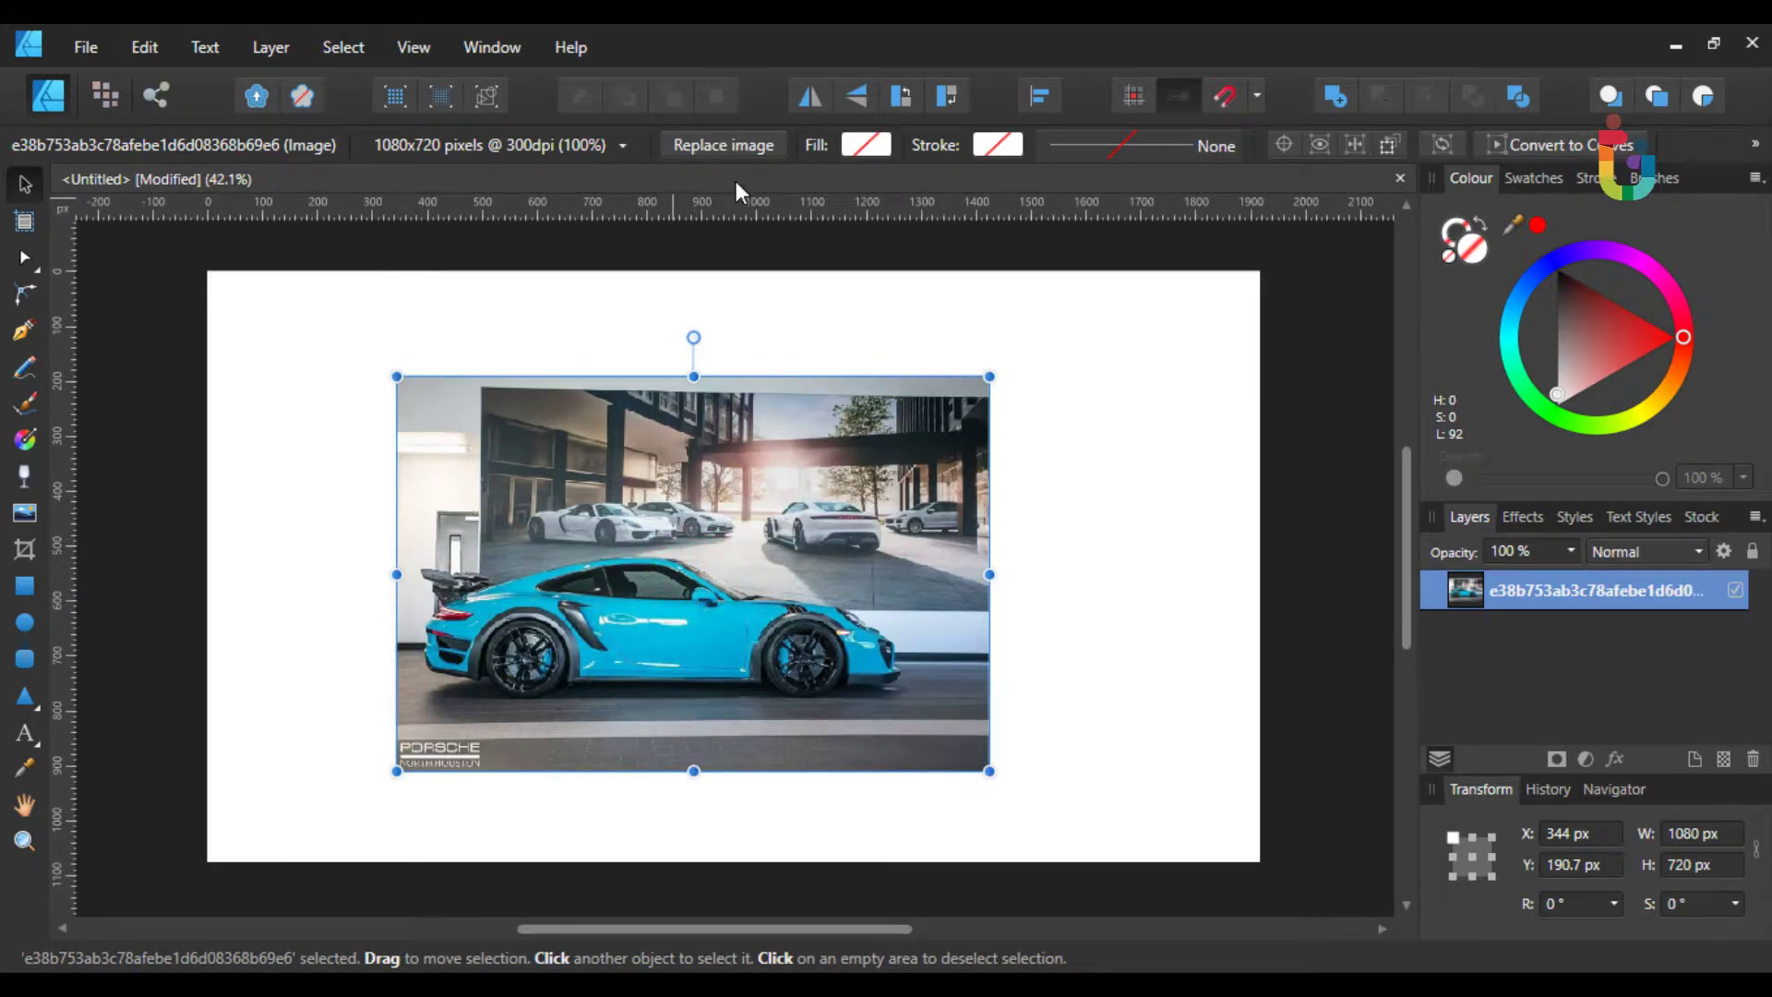
- Centre the placed car photo horizontally and vertically on the page
{"action": "left_click", "coordinate": [1039, 95]}
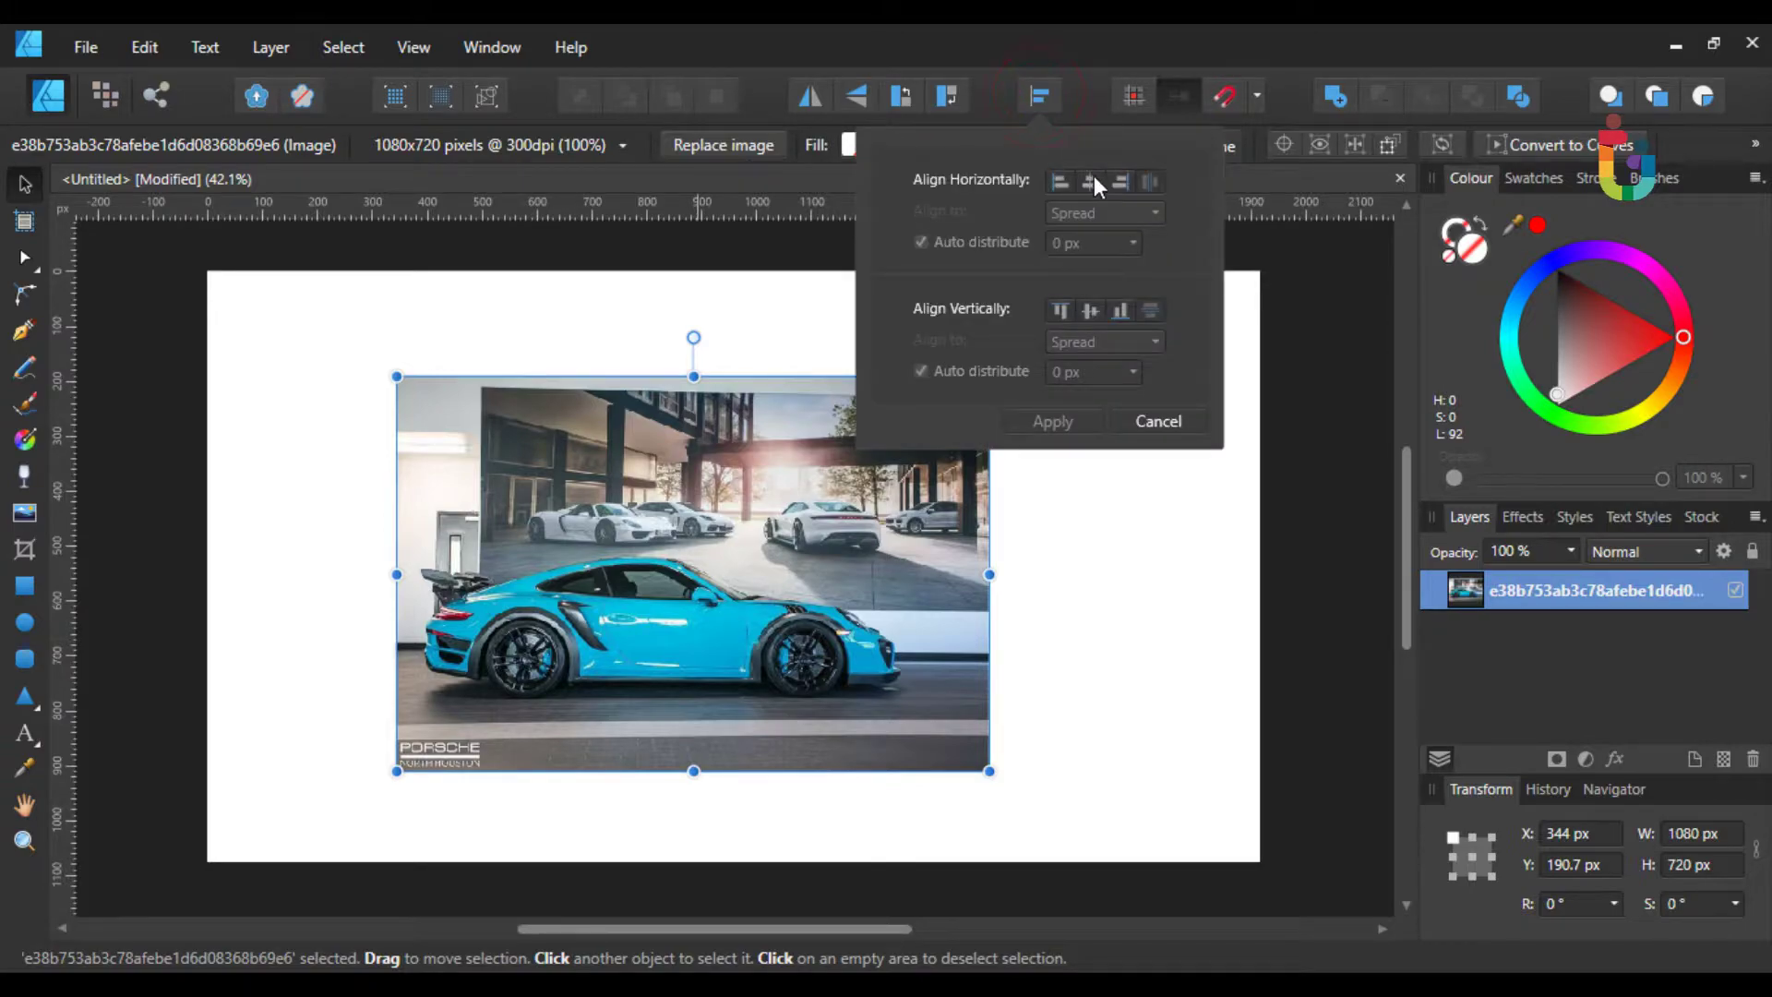
{"action": "left_click", "coordinate": [1090, 181]}
{"action": "left_click", "coordinate": [1090, 310]}
{"action": "left_click", "coordinate": [1113, 504]}
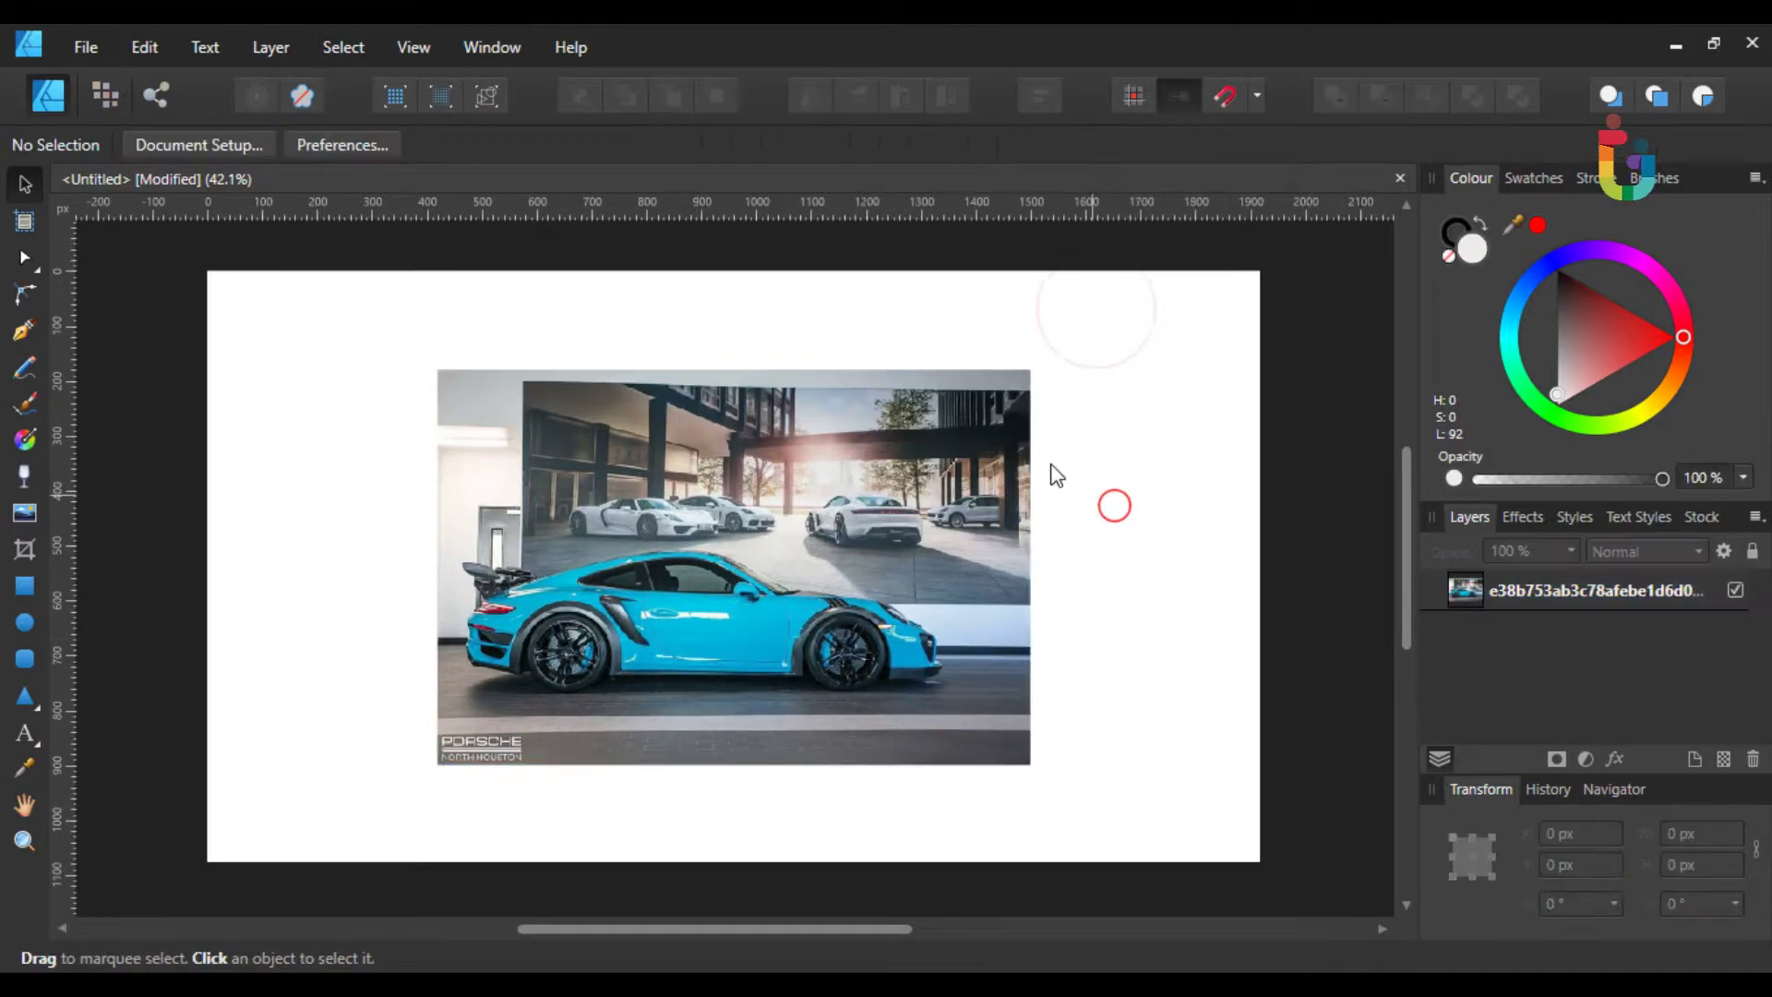
- Enlarge the car photo proportionally to about 1483 x 988 px and move it back onto the page
{"action": "left_click", "coordinate": [1019, 394]}
{"action": "left_click_drag", "start_coordinate": [1030, 371], "coordinate": [1170, 323]}
{"action": "key", "text": "alt+shift"}
{"action": "left_click", "coordinate": [1171, 343]}
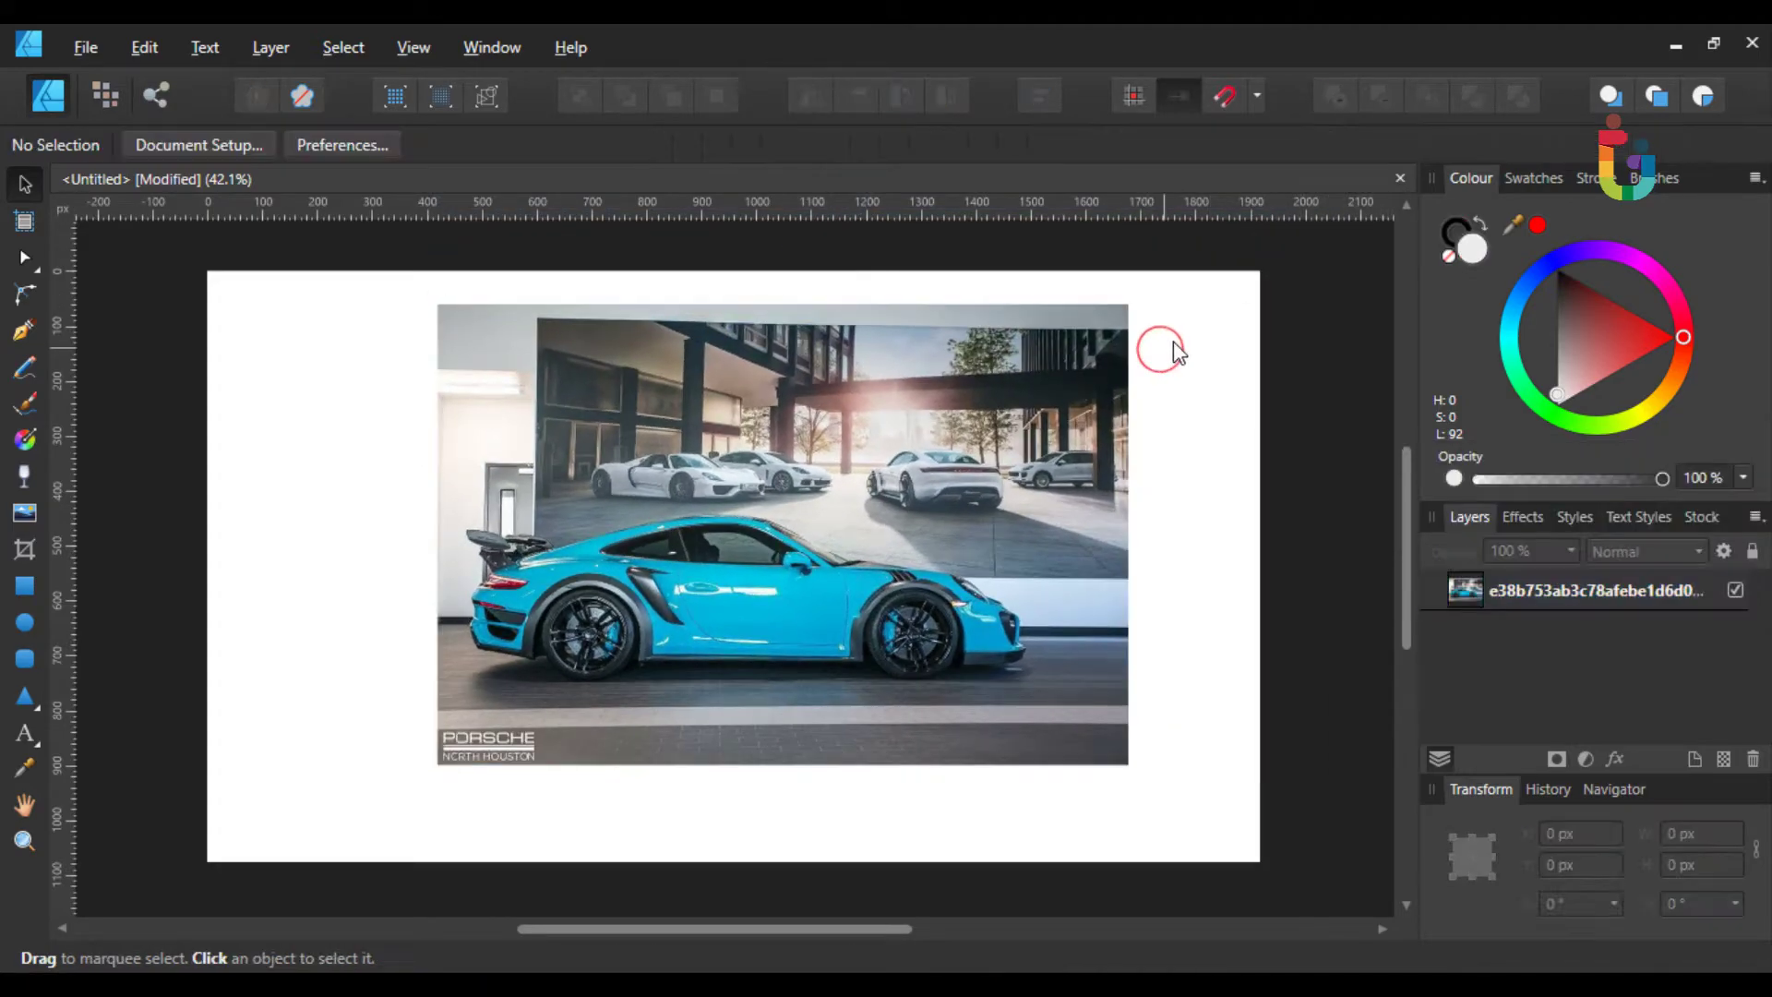
{"action": "left_click", "coordinate": [1085, 357]}
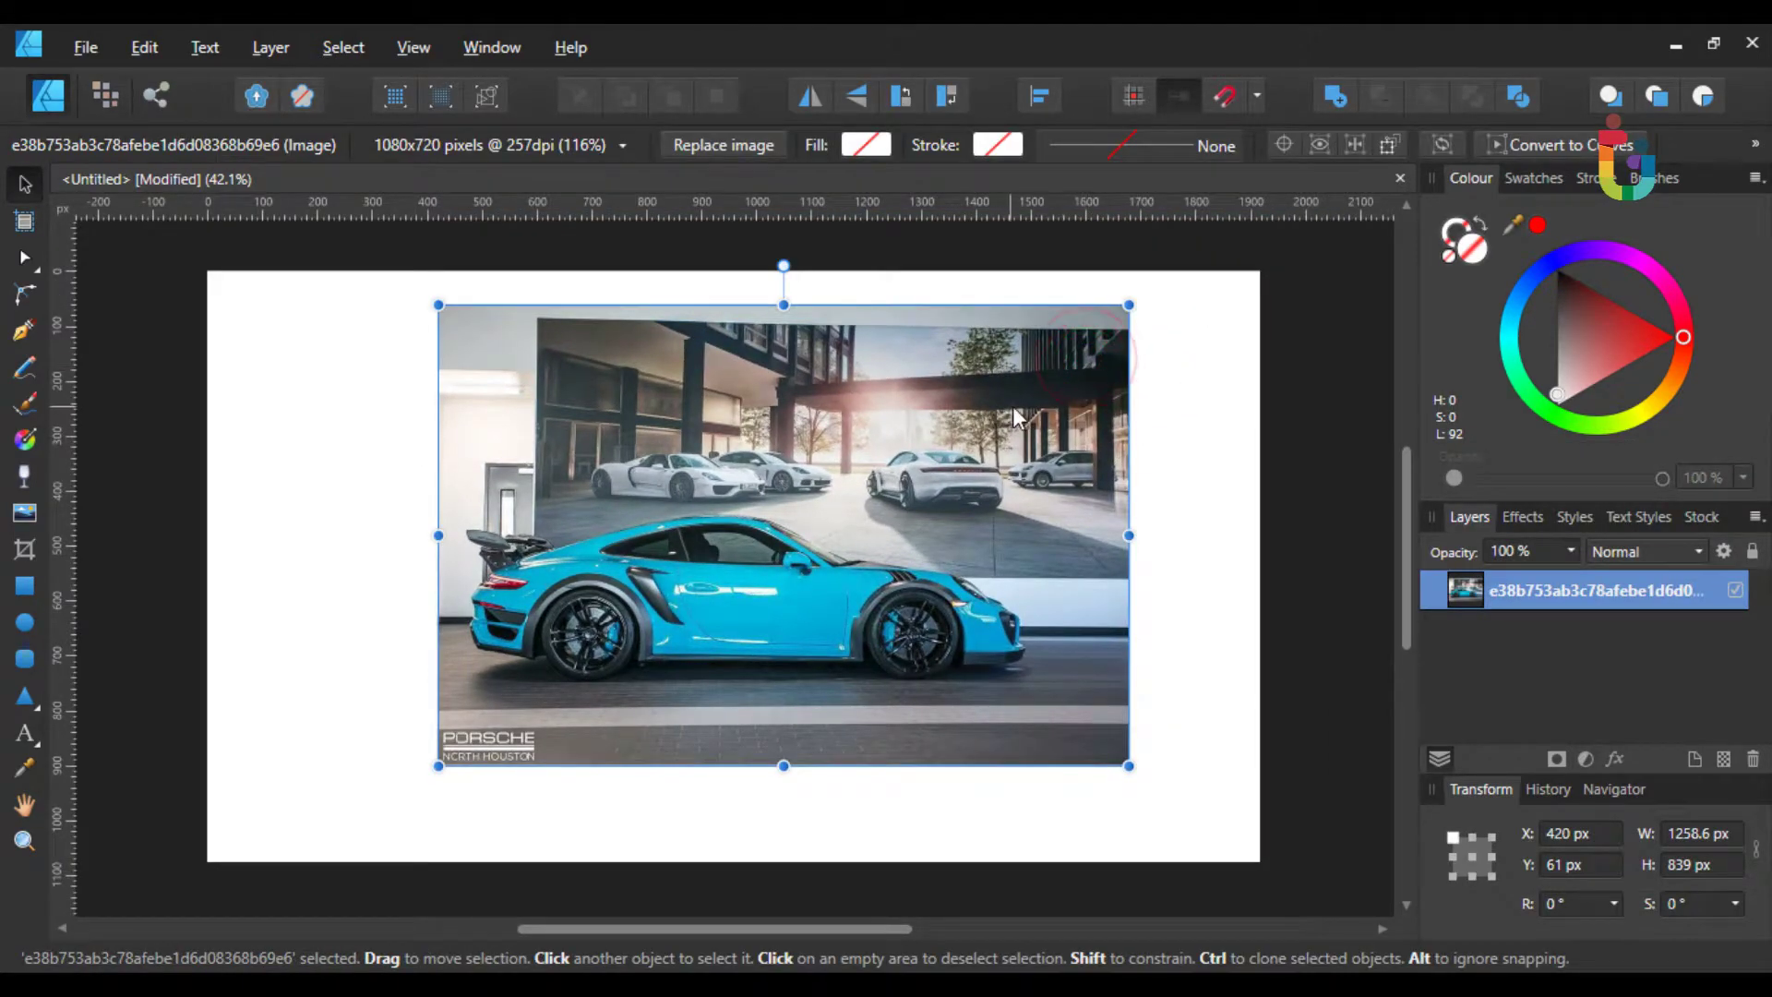
{"action": "left_click_drag", "start_coordinate": [1129, 304], "coordinate": [1251, 224]}
{"action": "left_click_drag", "start_coordinate": [1119, 361], "coordinate": [1021, 407]}
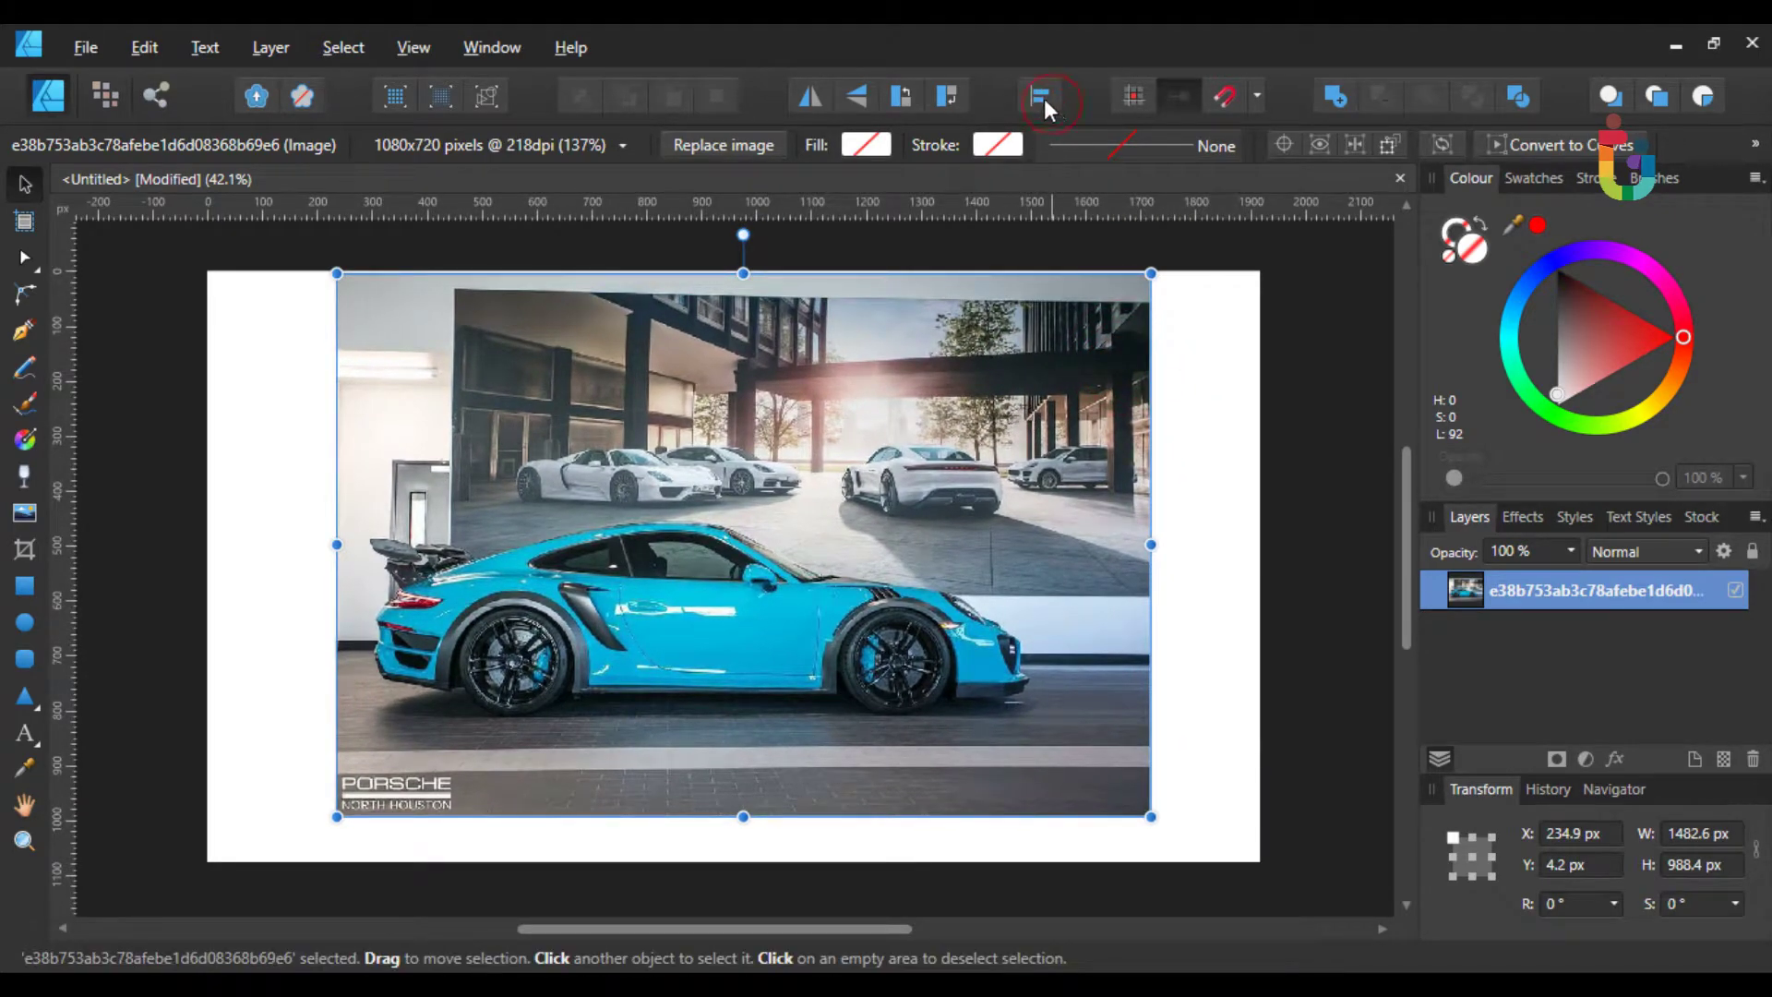
- Move the car photo slightly down and to the left, to about X 209 px and Y 37 px
{"action": "left_click", "coordinate": [1106, 238]}
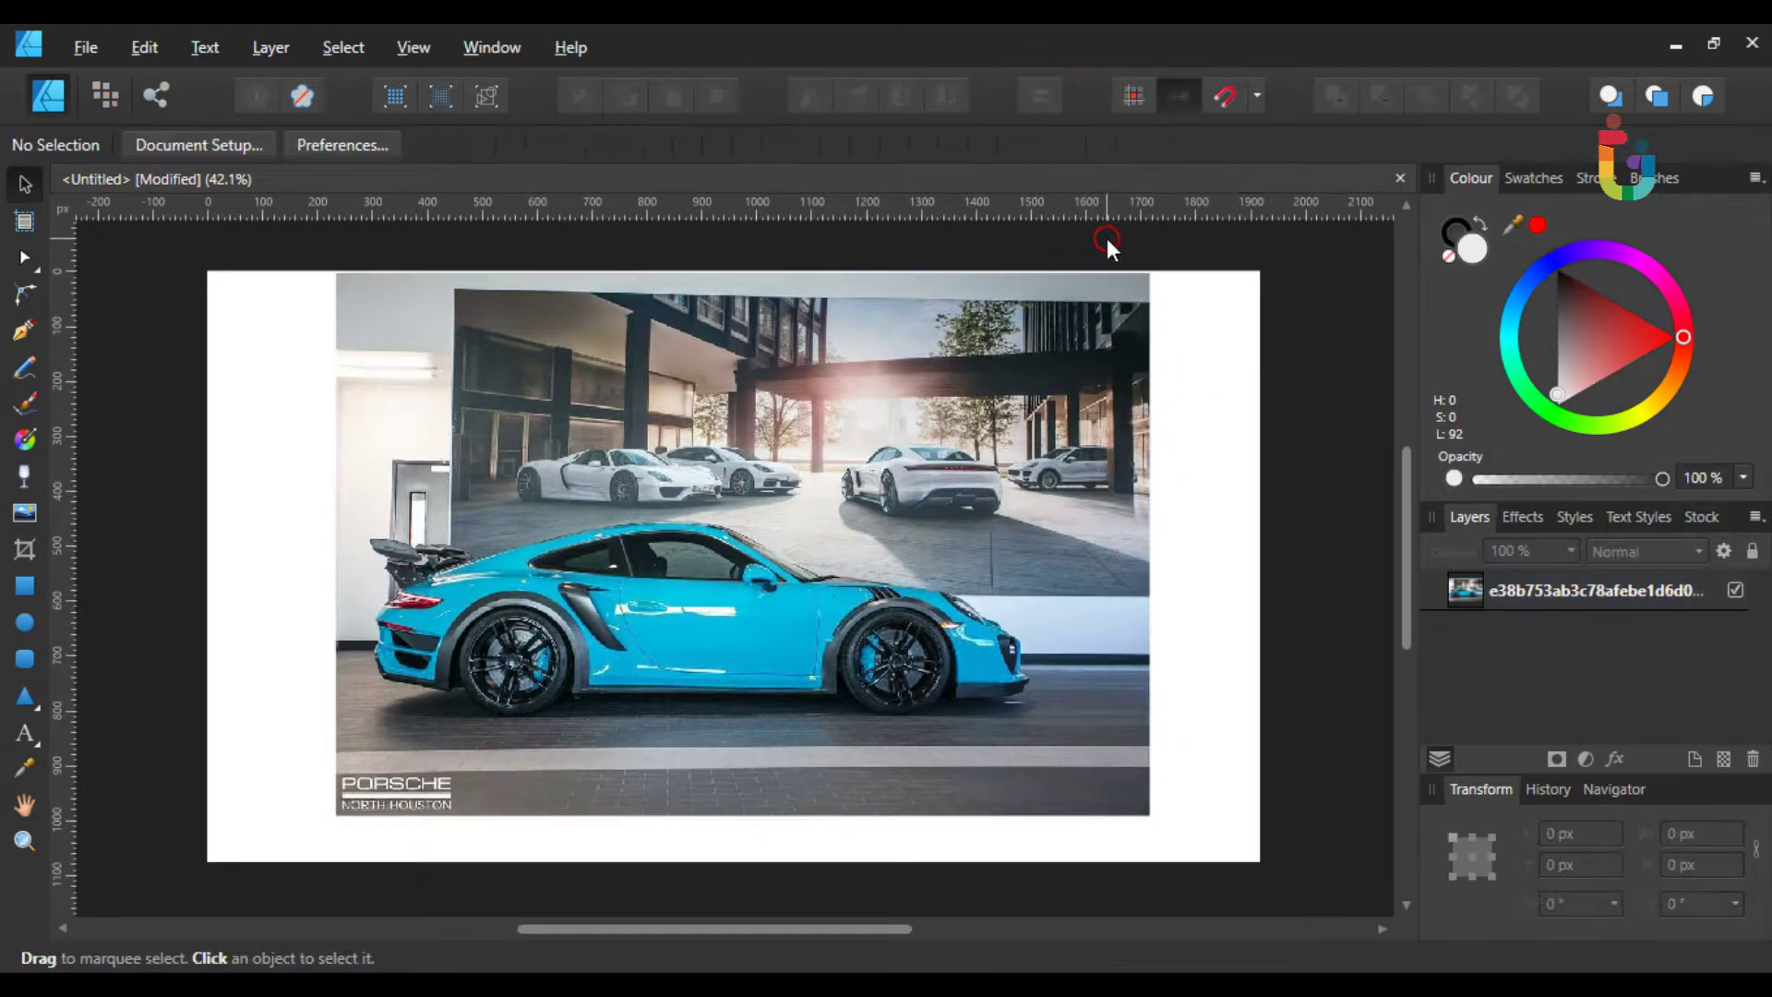
{"action": "left_click", "coordinate": [524, 304]}
{"action": "left_click", "coordinate": [1035, 96]}
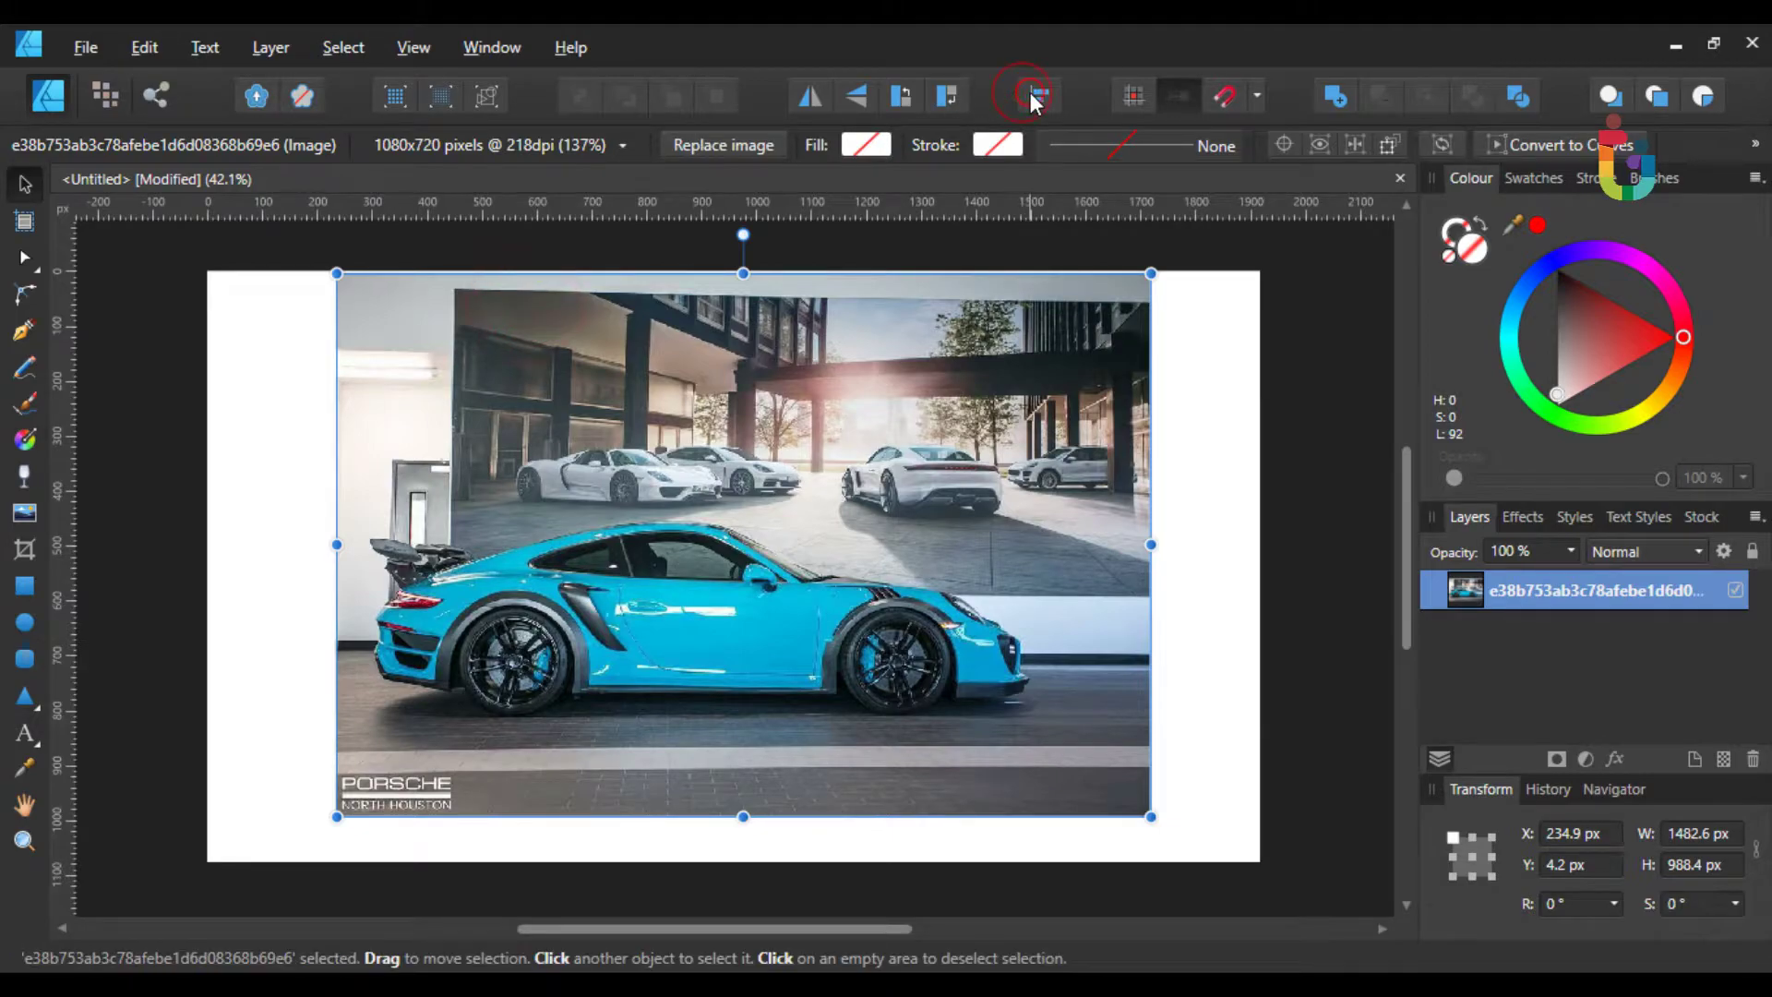
{"action": "left_click", "coordinate": [25, 183]}
{"action": "left_click_drag", "start_coordinate": [550, 447], "coordinate": [535, 465]}
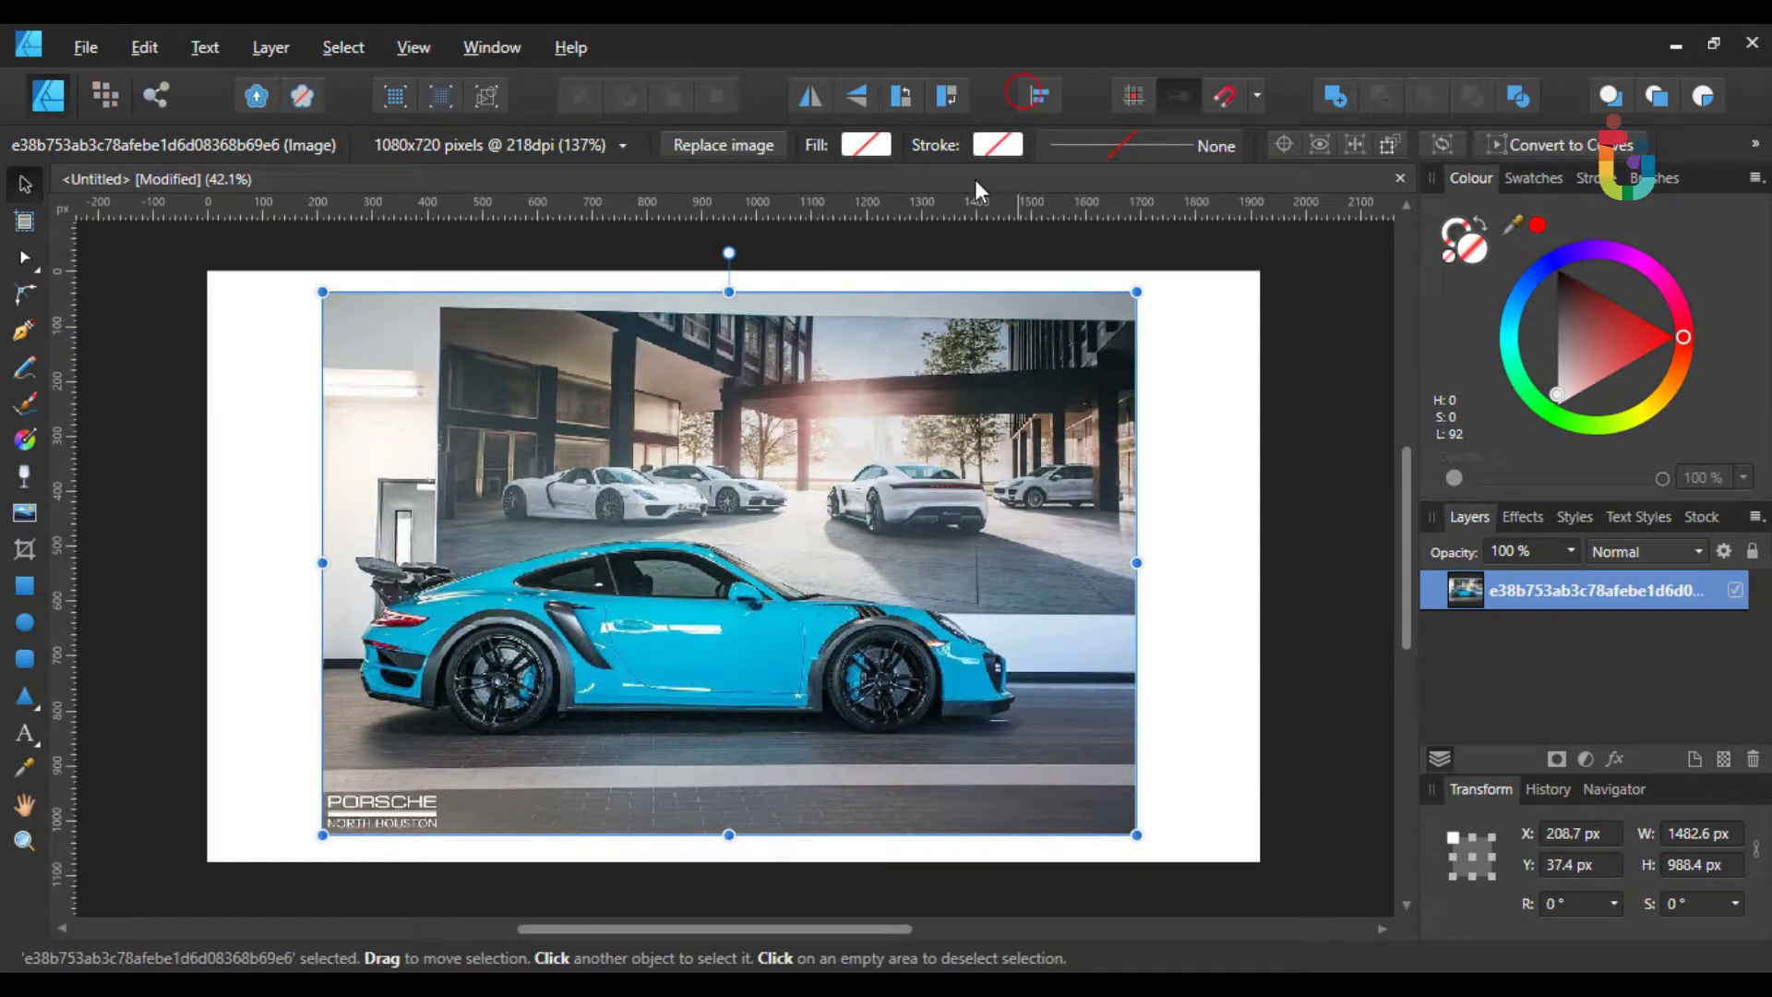
{"action": "left_click", "coordinate": [663, 258]}
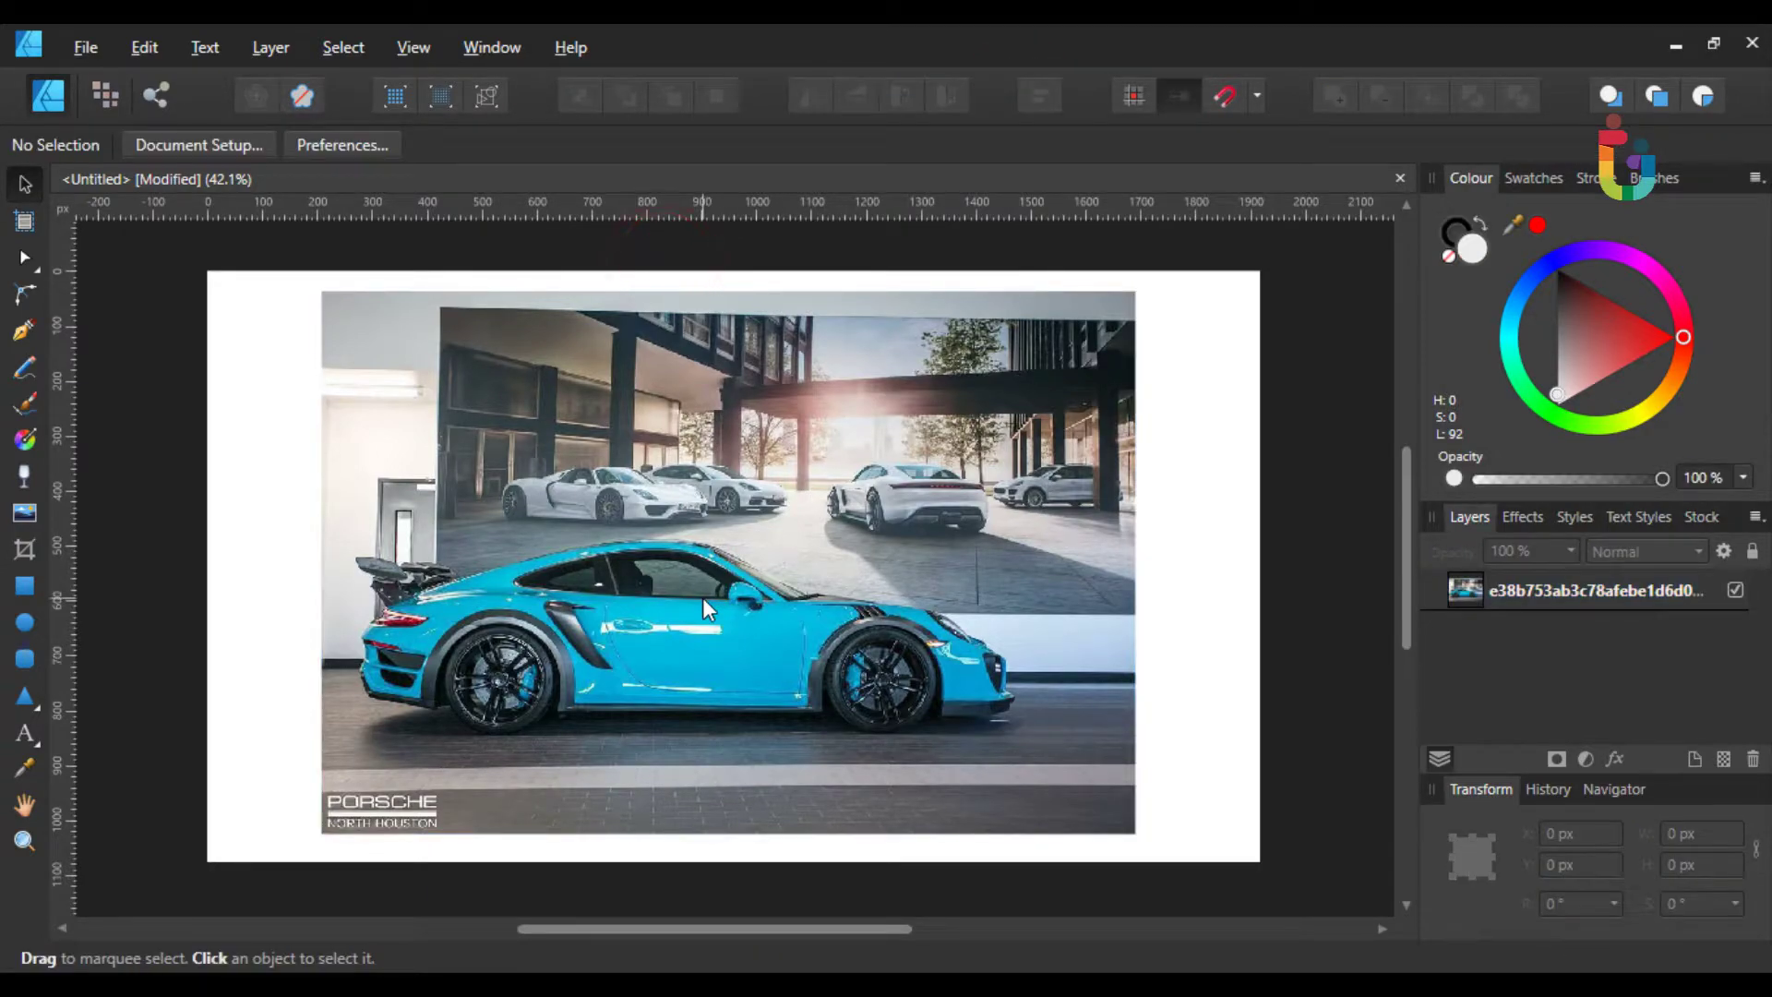
{"action": "scroll", "coordinate": [701, 597], "scroll_direction": "up", "scroll_amount": 3}
{"action": "key", "text": "space"}
{"action": "left_click_drag", "start_coordinate": [641, 651], "coordinate": [694, 557]}
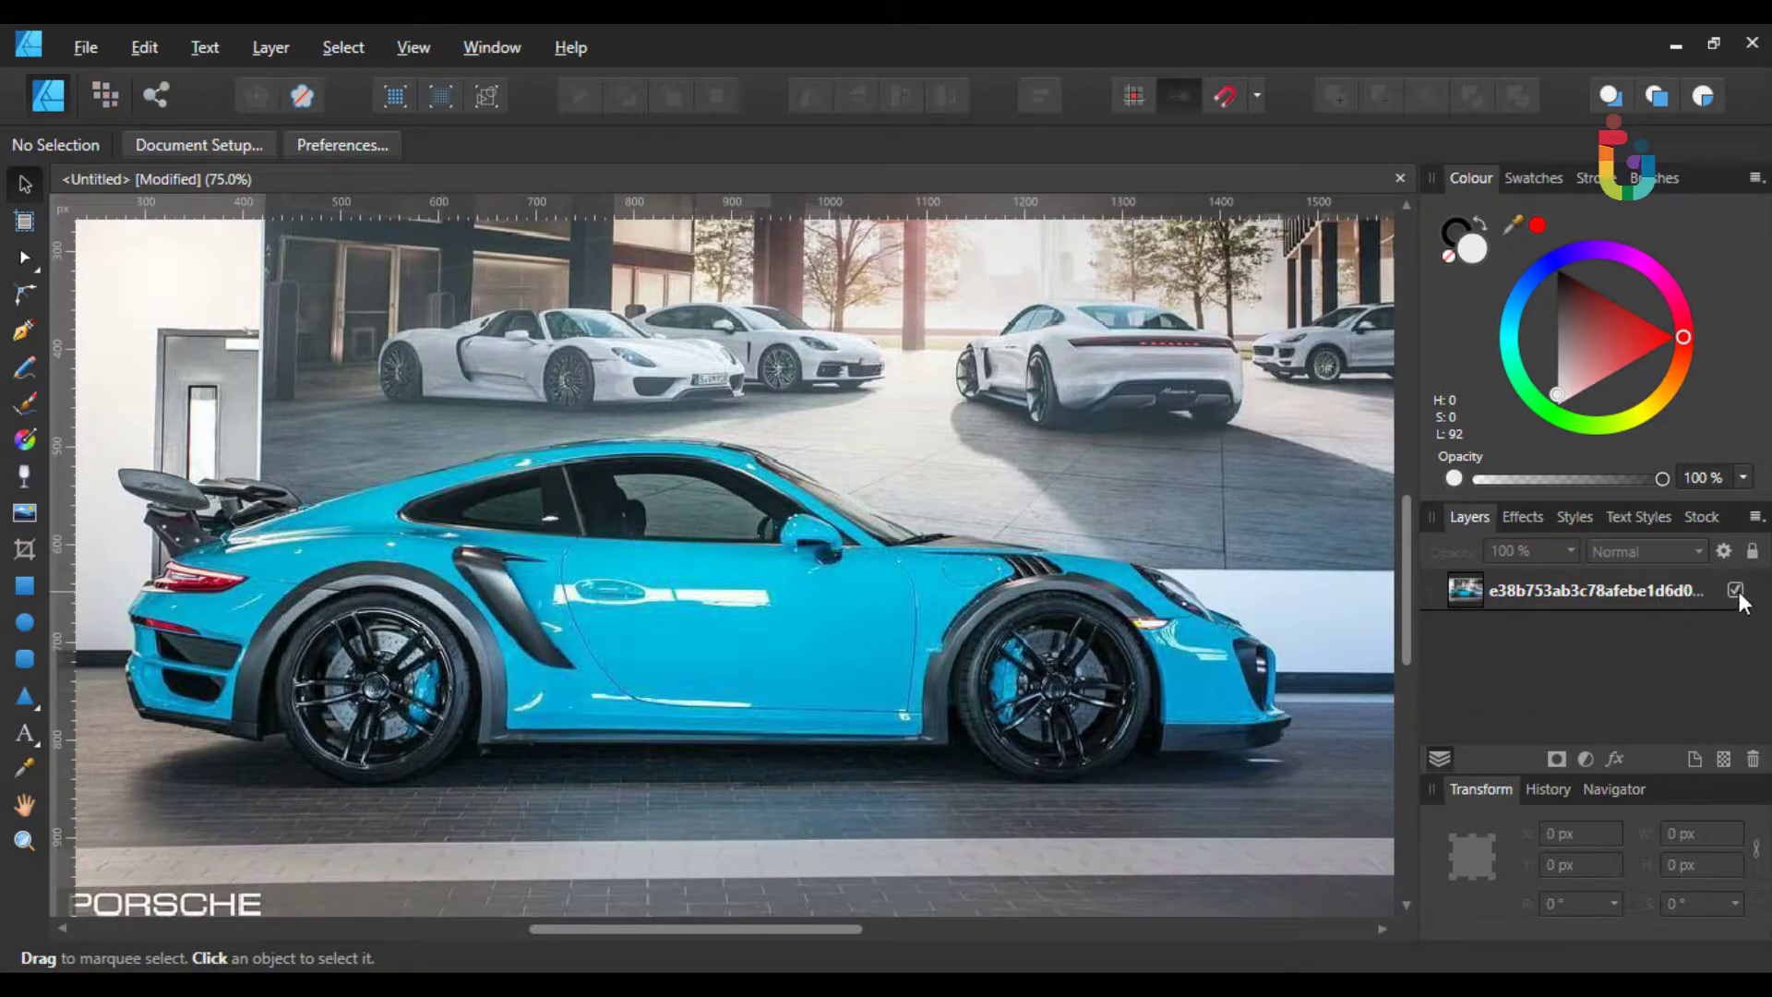
{"action": "left_click", "coordinate": [1123, 595]}
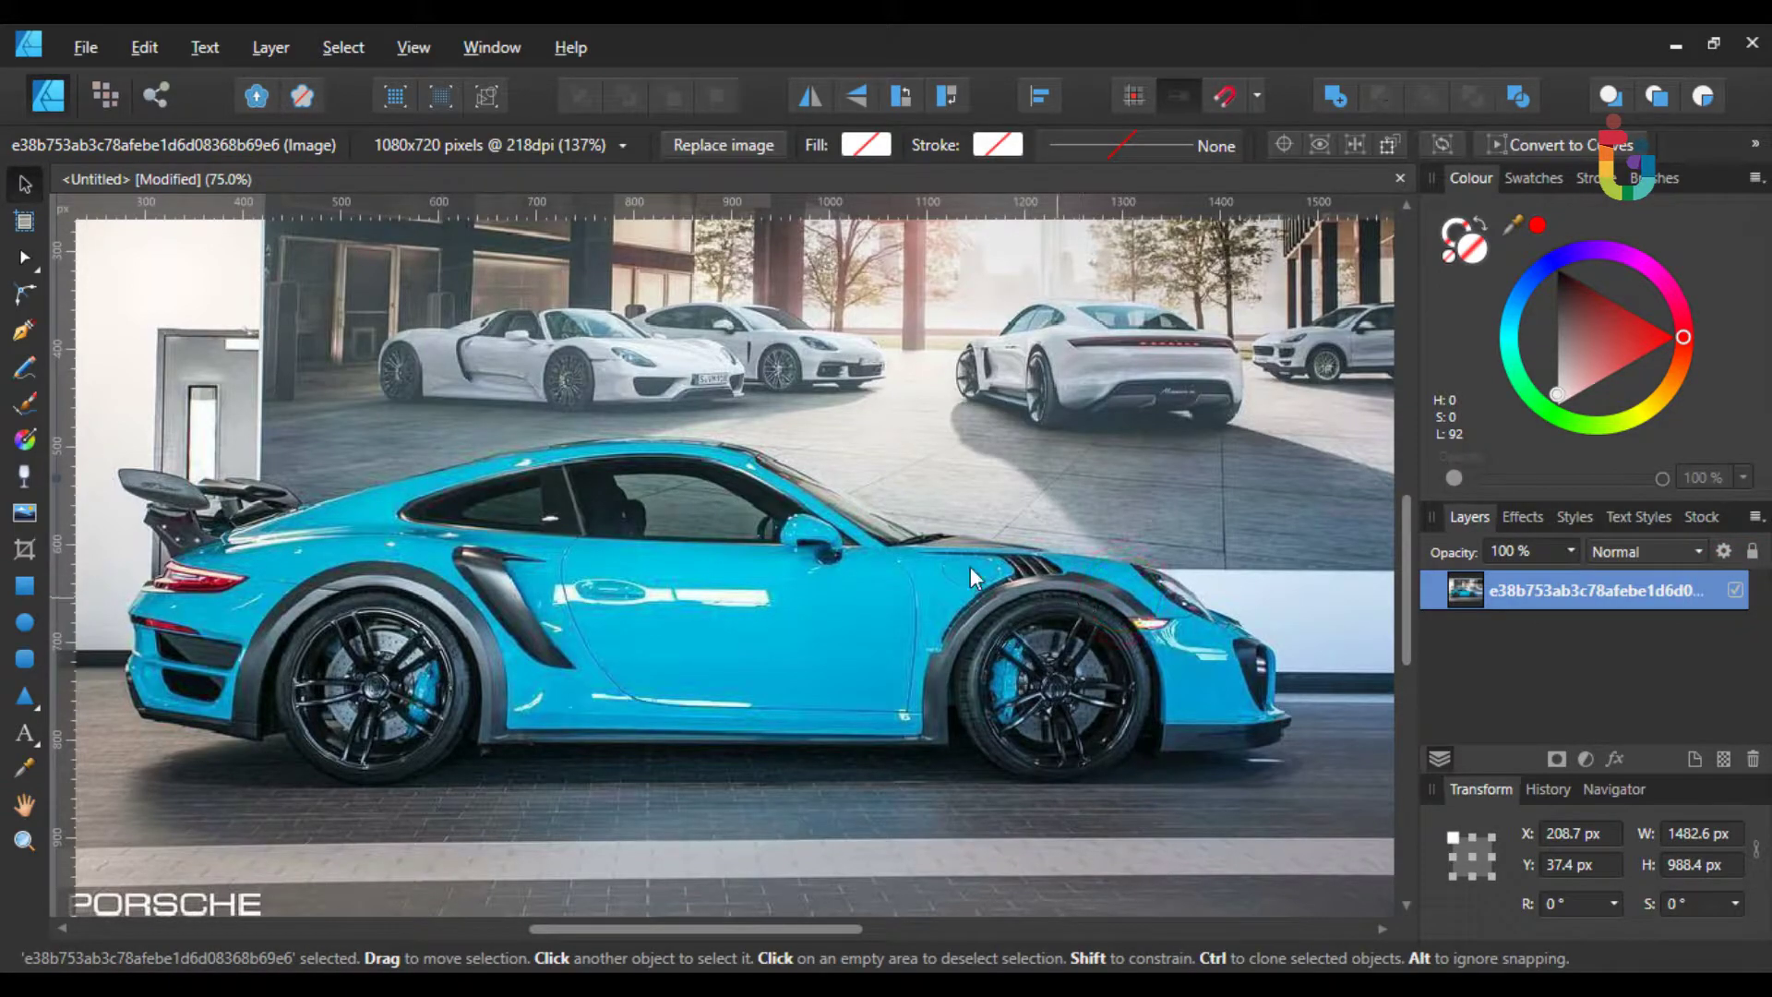
{"action": "scroll", "coordinate": [950, 574], "scroll_direction": "down", "scroll_amount": 3}
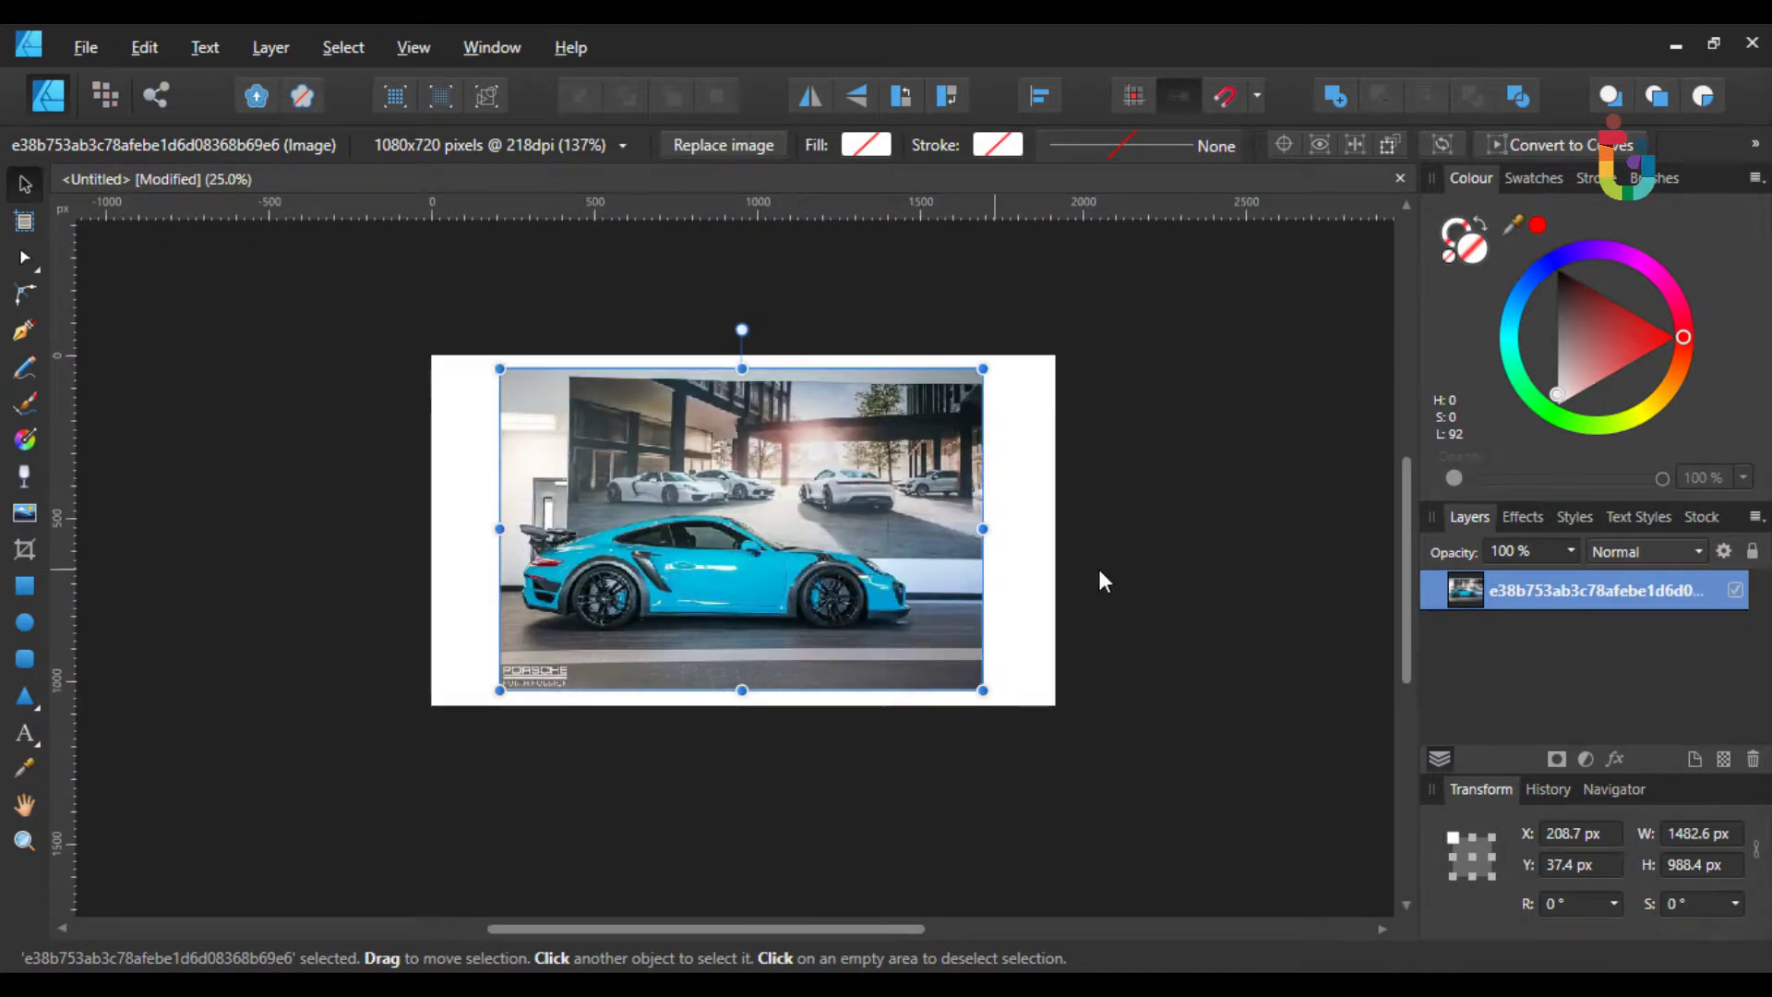
{"action": "left_click", "coordinate": [1216, 576]}
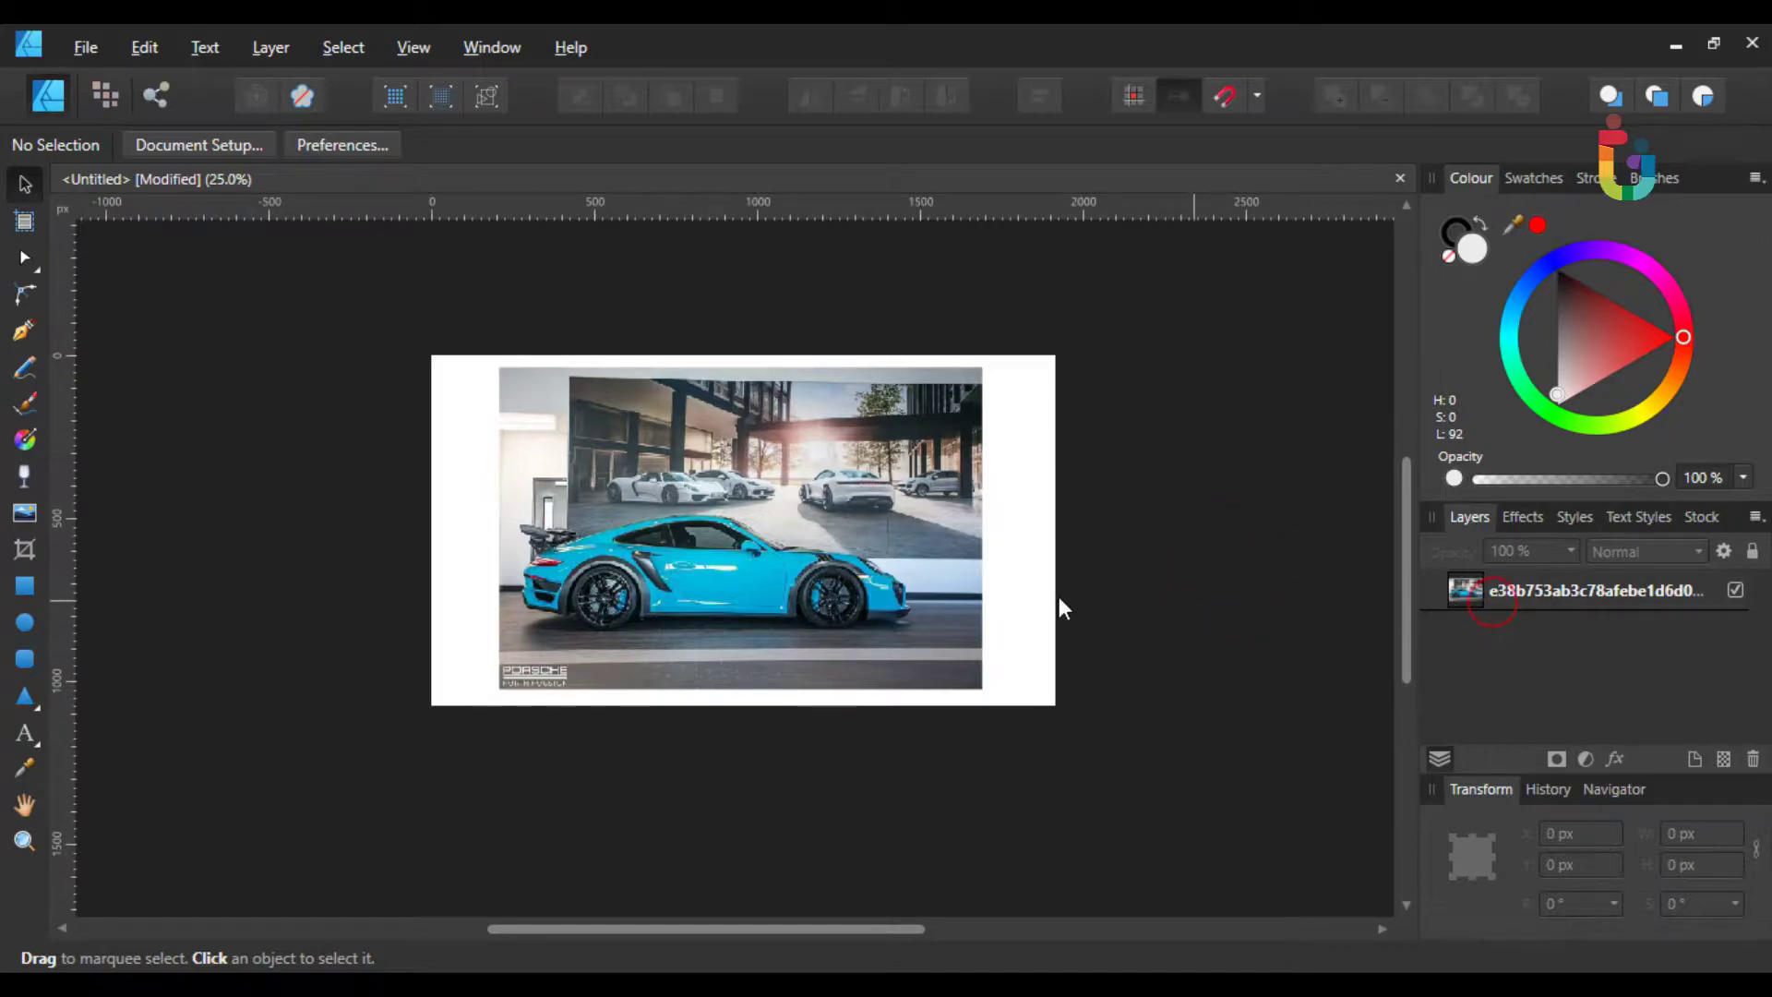
{"action": "left_click", "coordinate": [849, 568]}
{"action": "left_click", "coordinate": [1569, 553]}
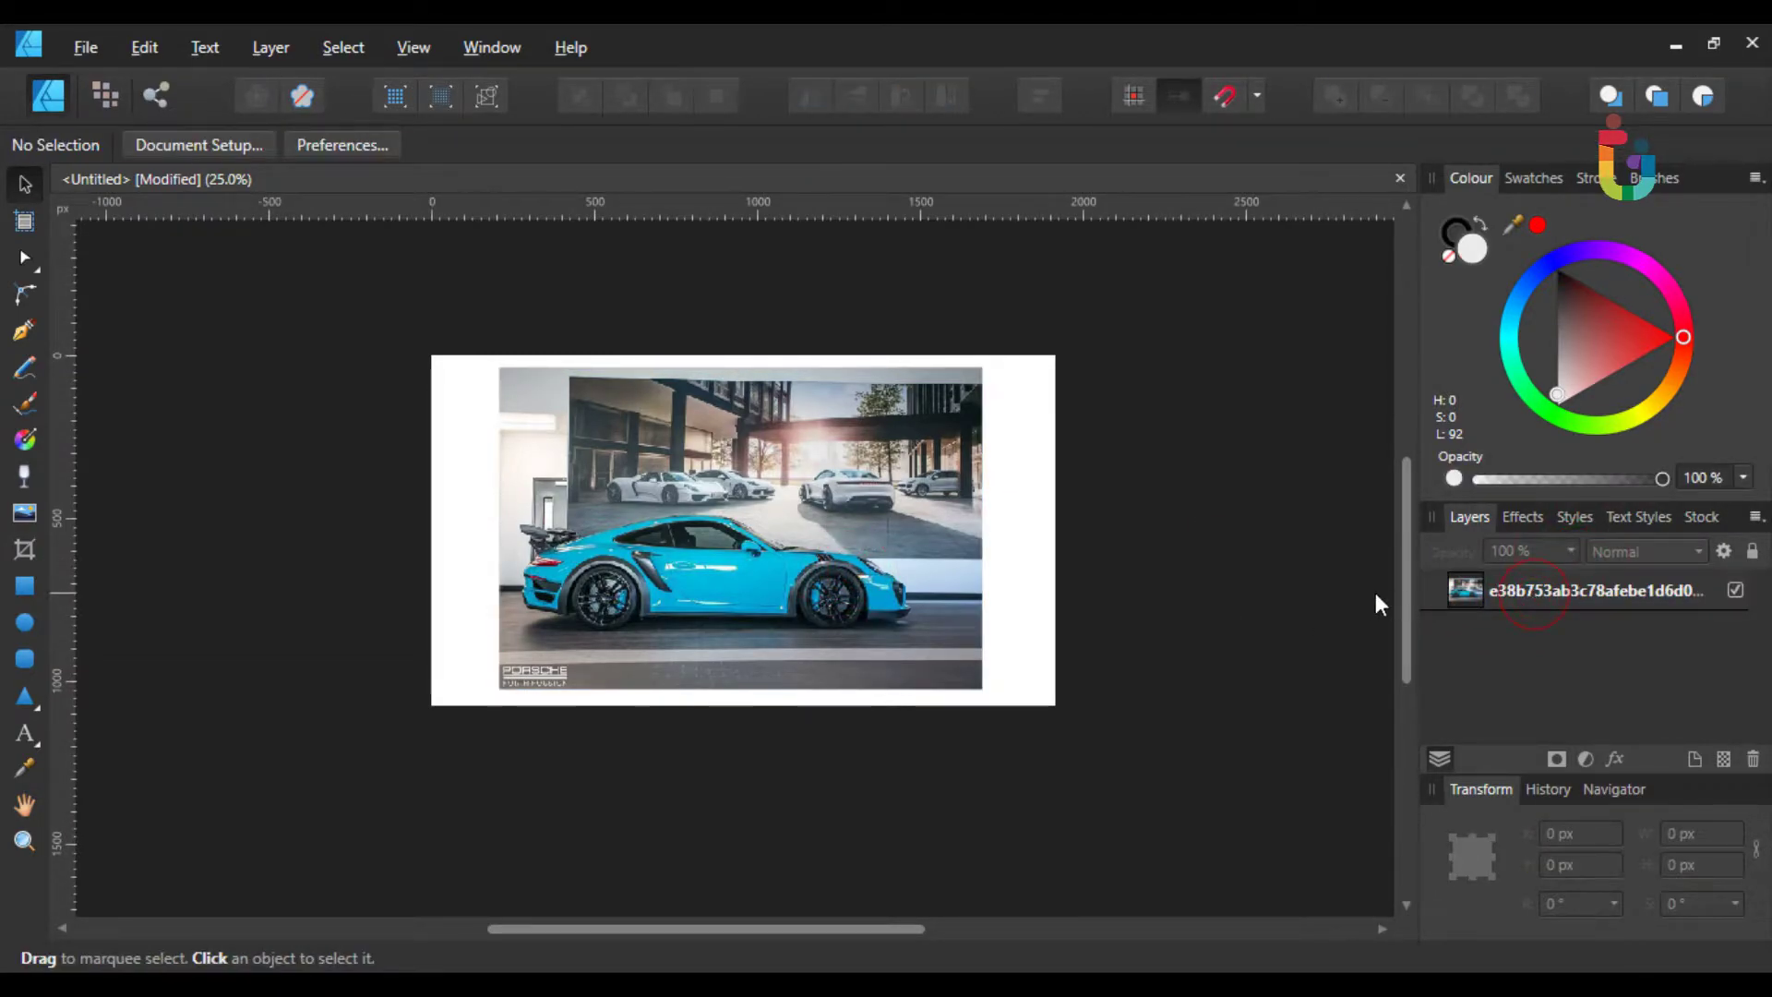
- Shrink the car photo to about 1298 x 865 px and centre it horizontally and vertically on the page
{"action": "key", "text": "ctrl+a"}
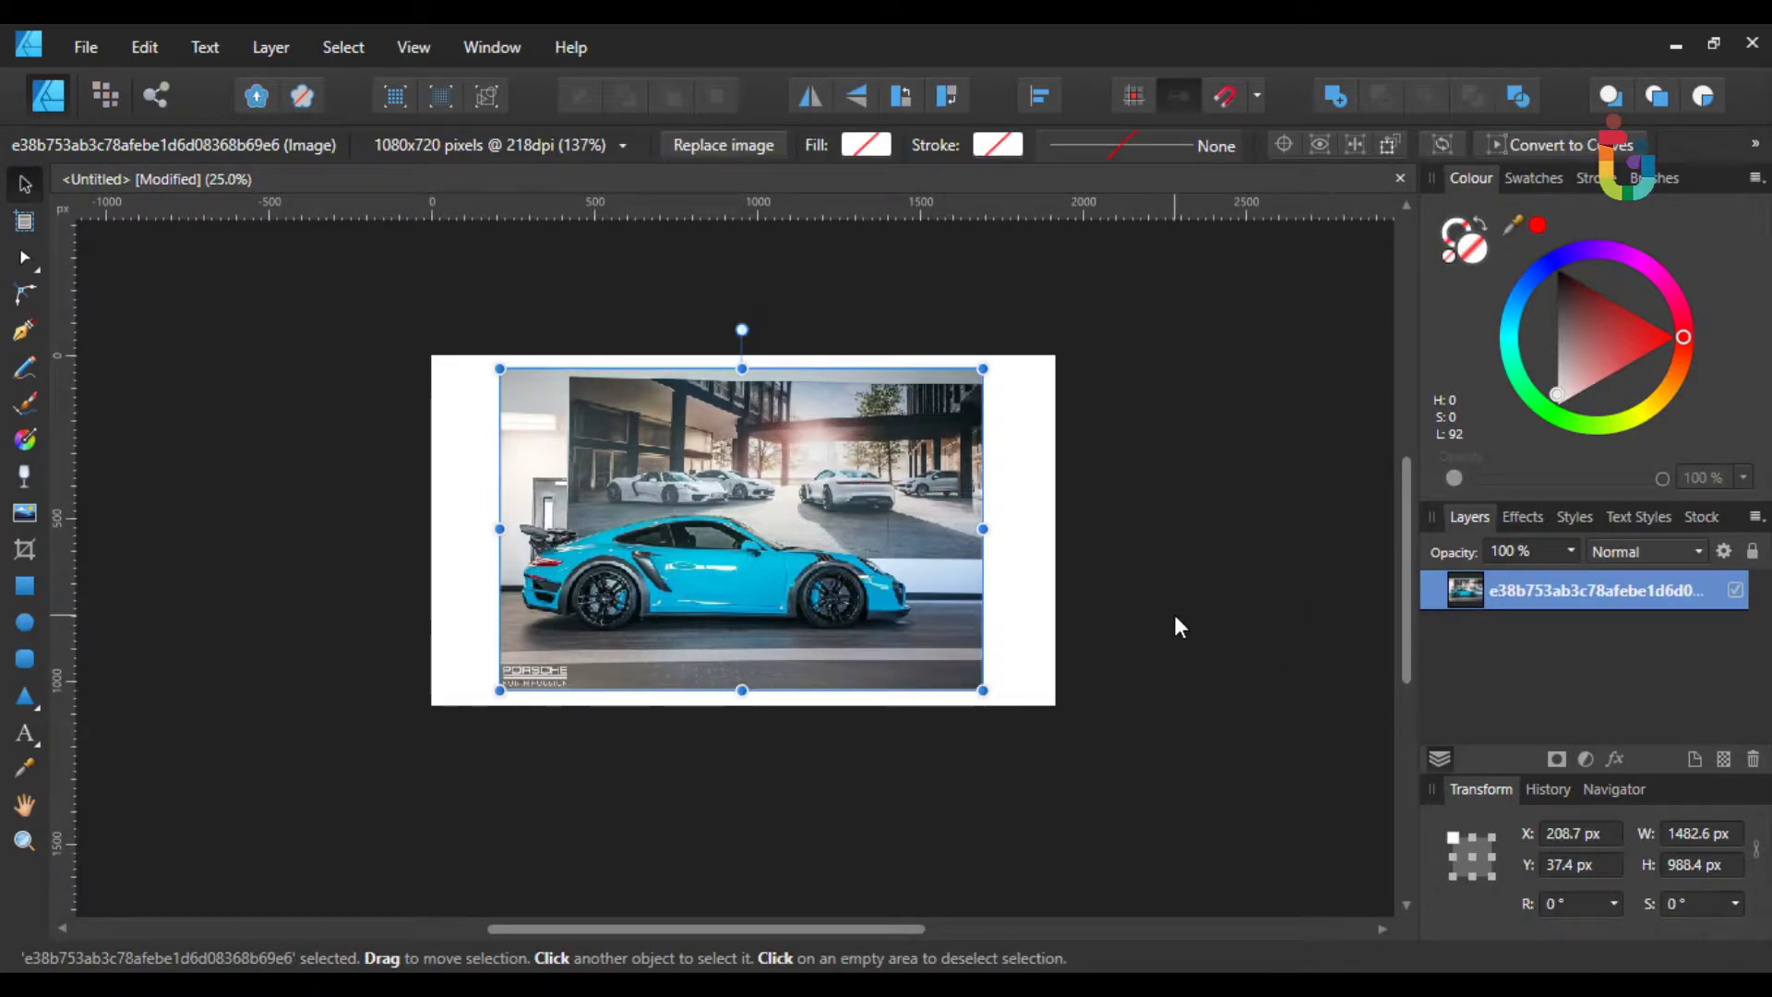
{"action": "left_click_drag", "start_coordinate": [984, 369], "coordinate": [924, 408]}
{"action": "left_click_drag", "start_coordinate": [846, 505], "coordinate": [878, 501]}
{"action": "left_click", "coordinate": [1040, 95]}
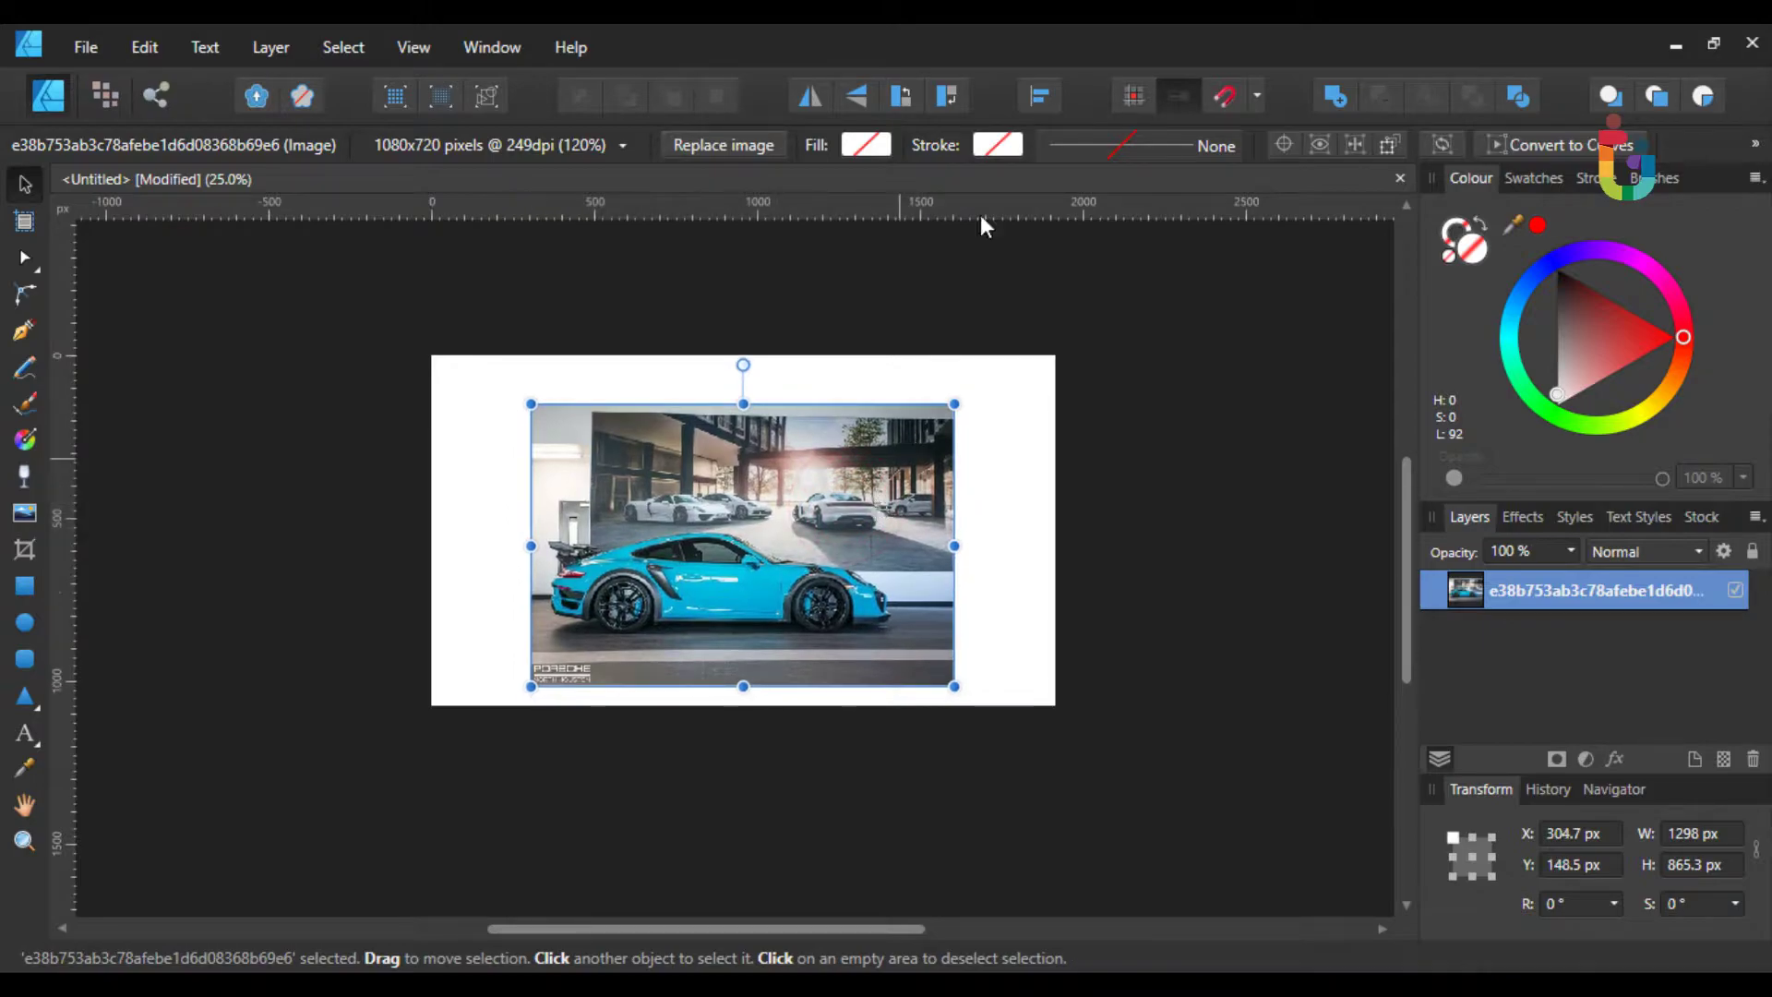
{"action": "left_click", "coordinate": [1085, 181]}
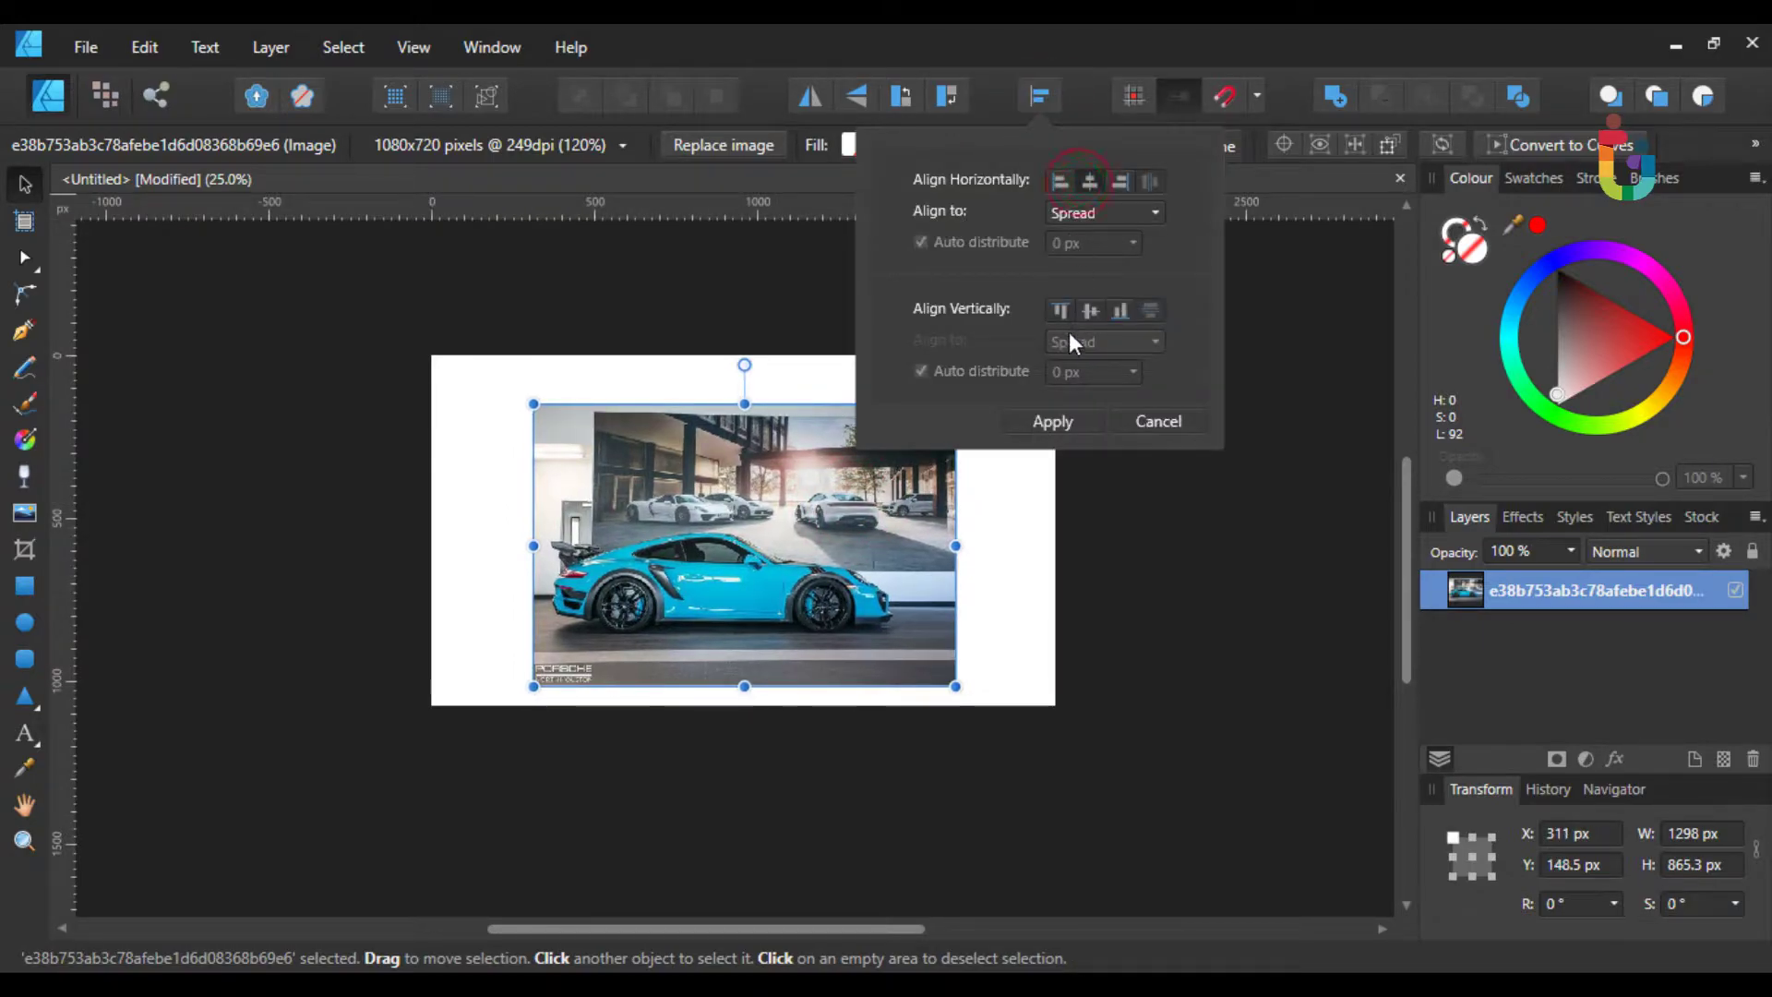
{"action": "left_click", "coordinate": [1085, 311]}
{"action": "left_click", "coordinate": [1148, 555]}
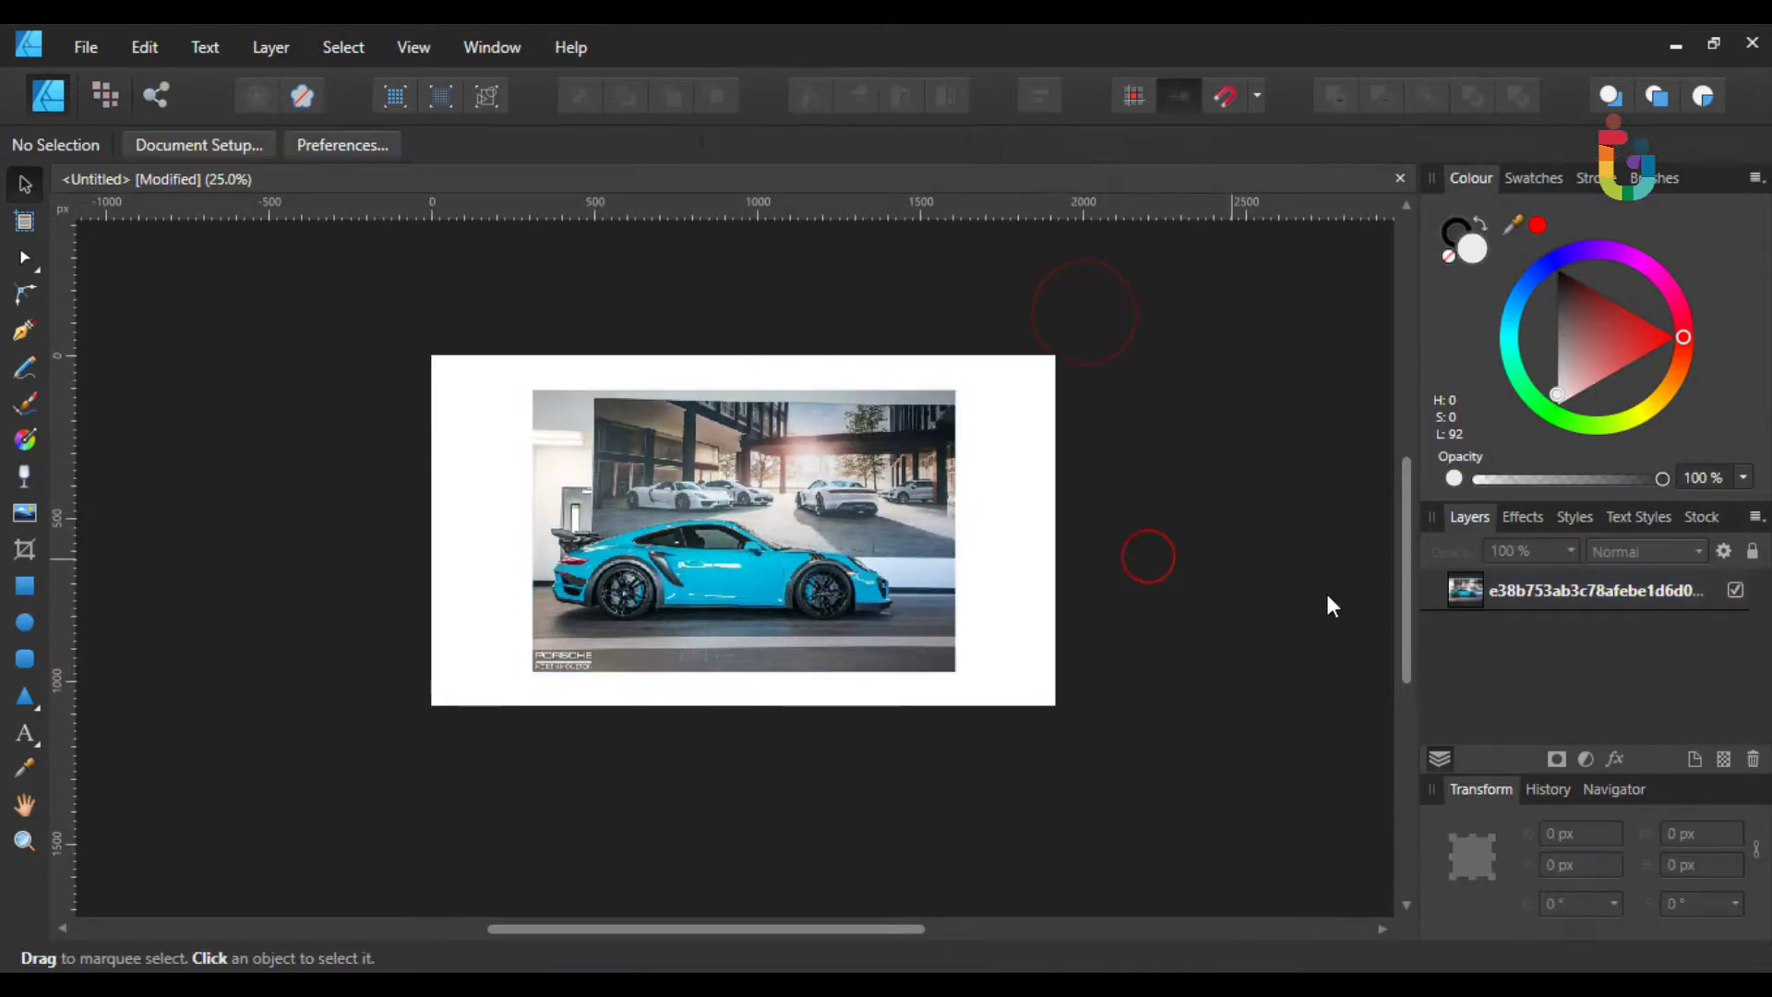
- Lower the opacity of the car photo layer to 30 % for tracing
{"action": "left_click", "coordinate": [1527, 598]}
{"action": "left_click", "coordinate": [1569, 551]}
{"action": "left_click_drag", "start_coordinate": [1570, 577], "coordinate": [1460, 583]}
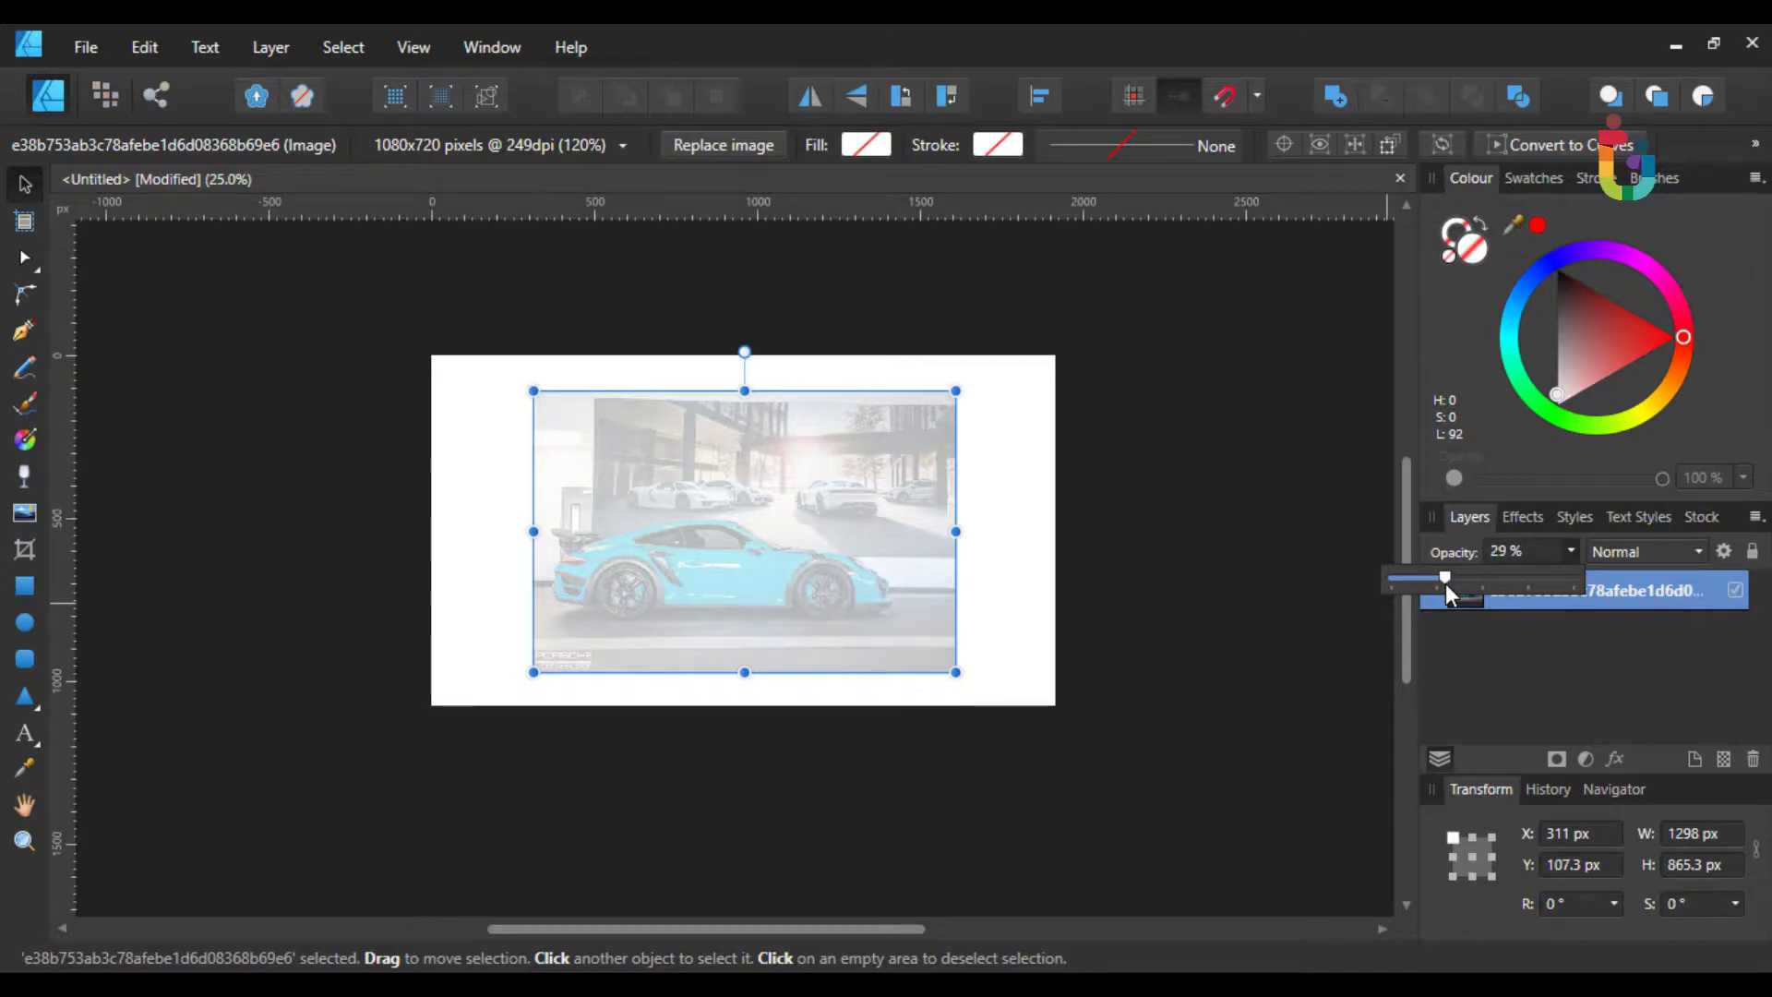
{"action": "left_click", "coordinate": [1524, 550]}
{"action": "left_click", "coordinate": [1504, 553]}
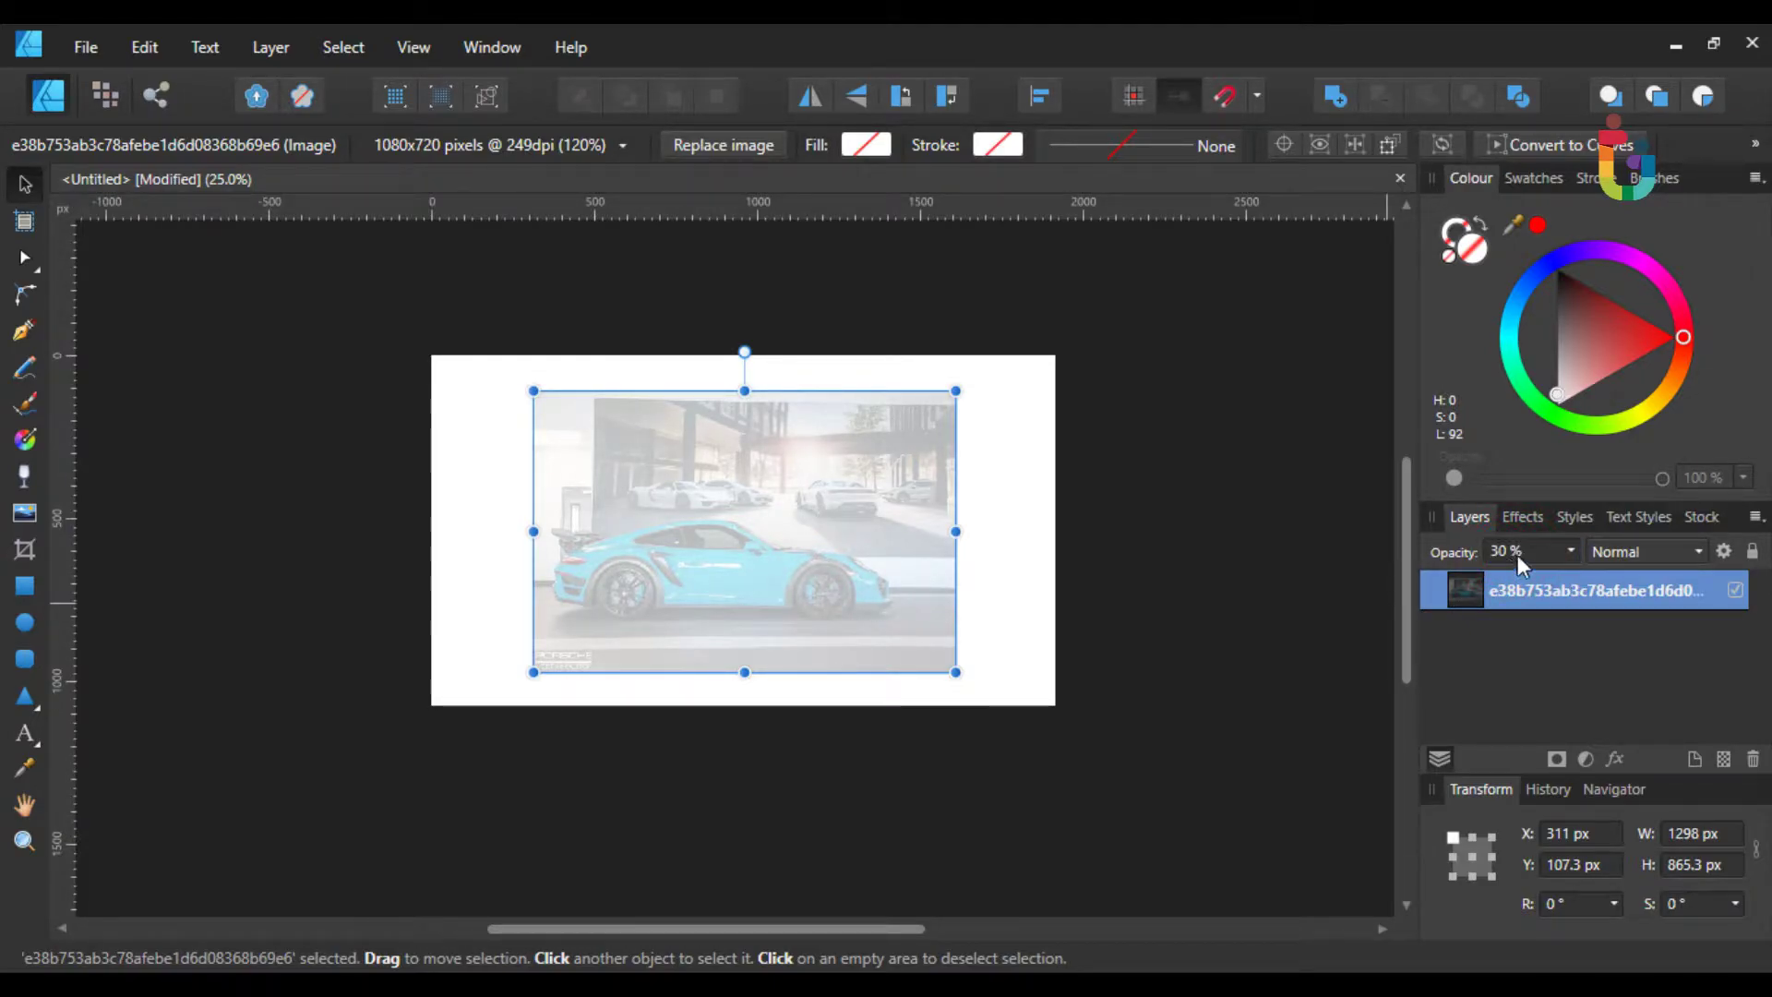
- Try to trace the blue car's roofline with the Pen tool as a single curve from the windscreen base to the rear window
{"action": "key", "text": "ctrl+plus"}
{"action": "key", "text": "ctrl+plus"}
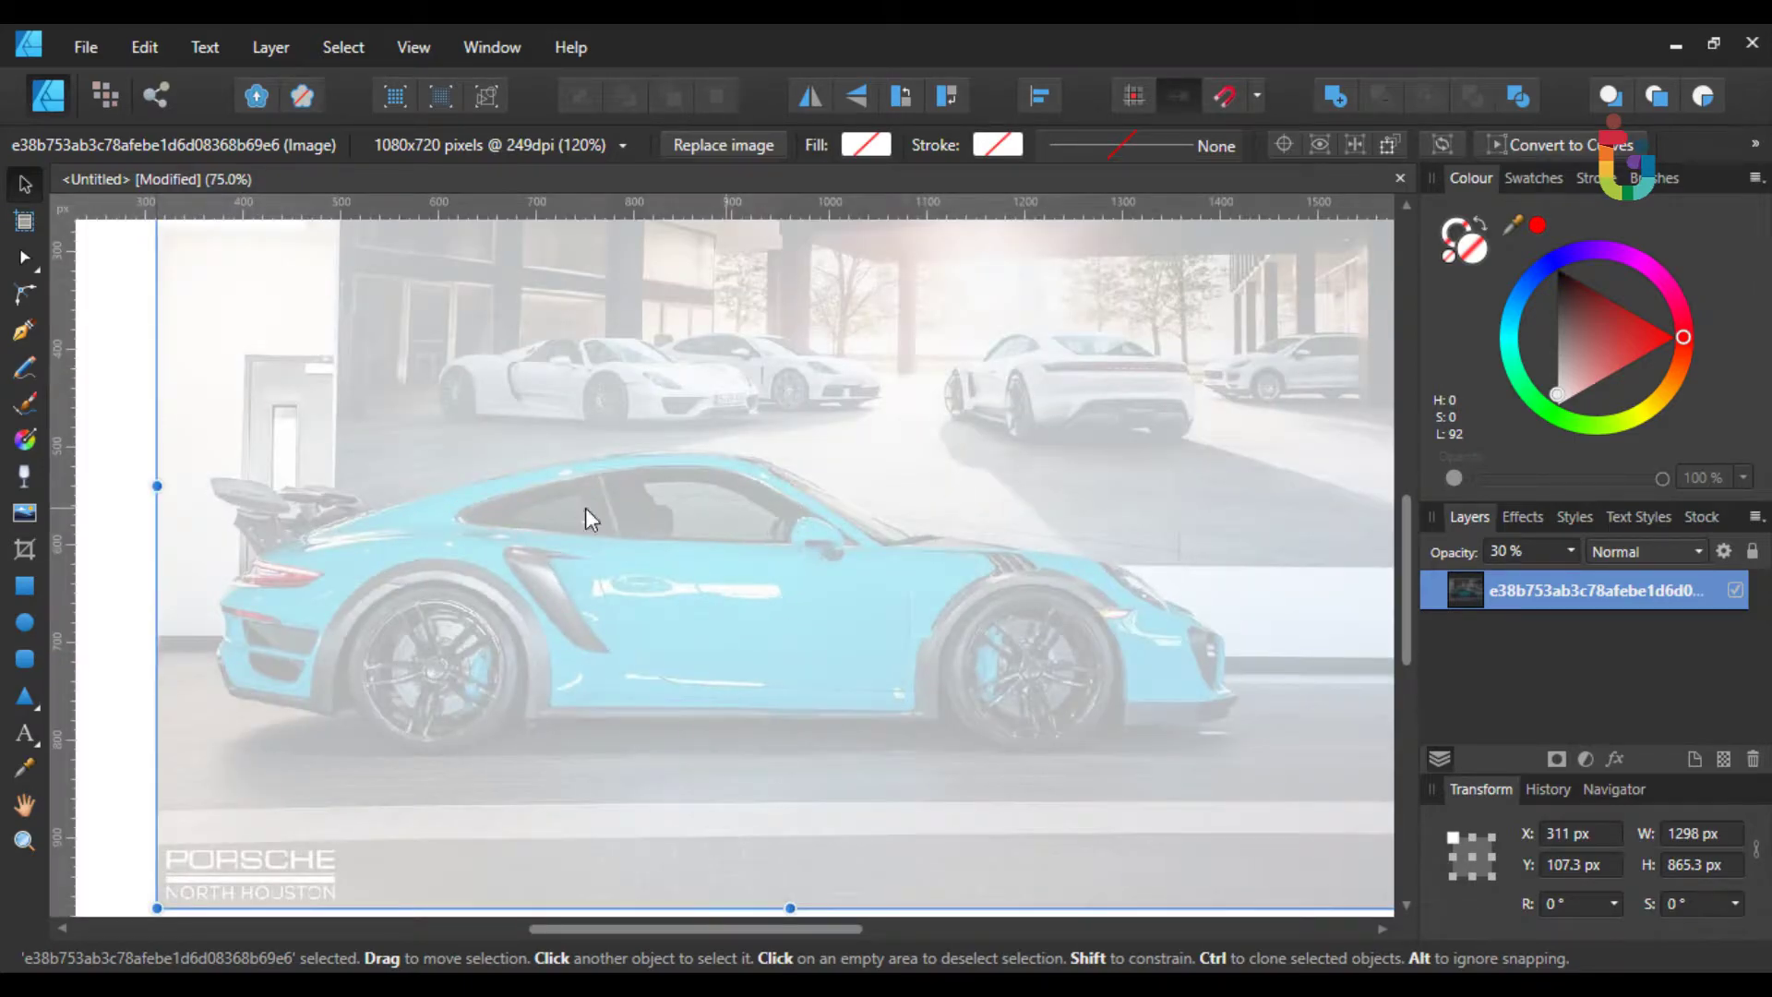
{"action": "left_click", "coordinate": [23, 337]}
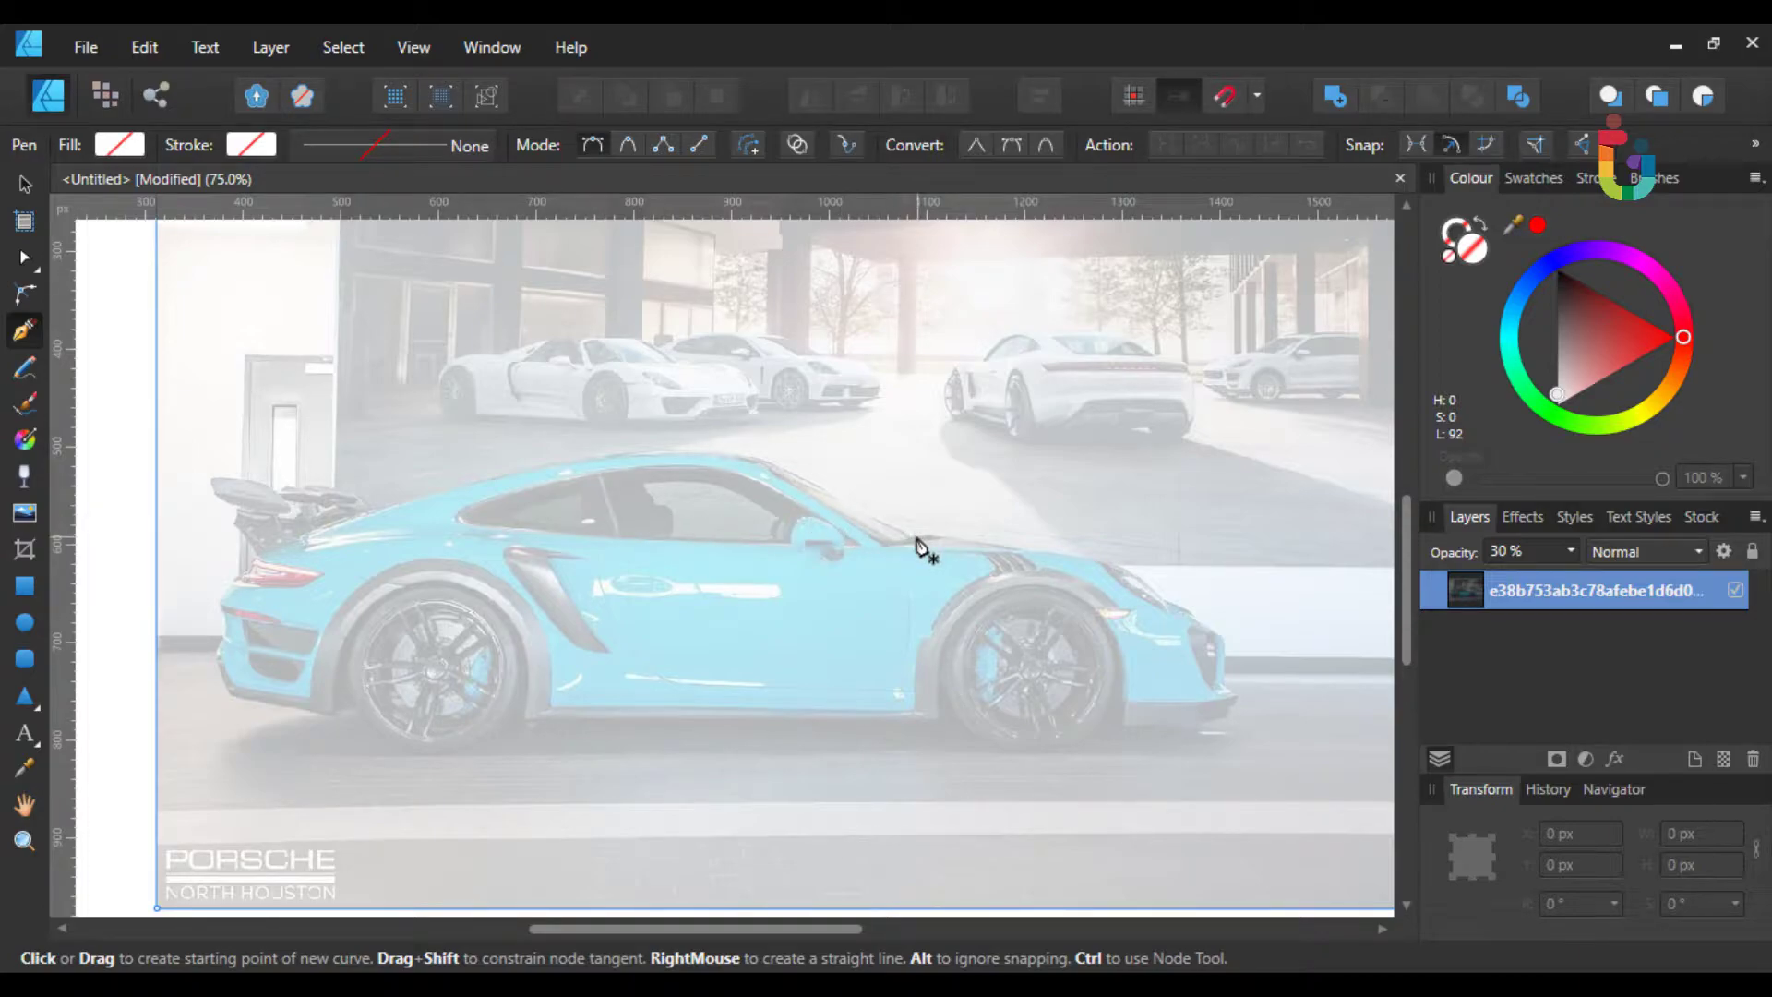
{"action": "left_click", "coordinate": [918, 537]}
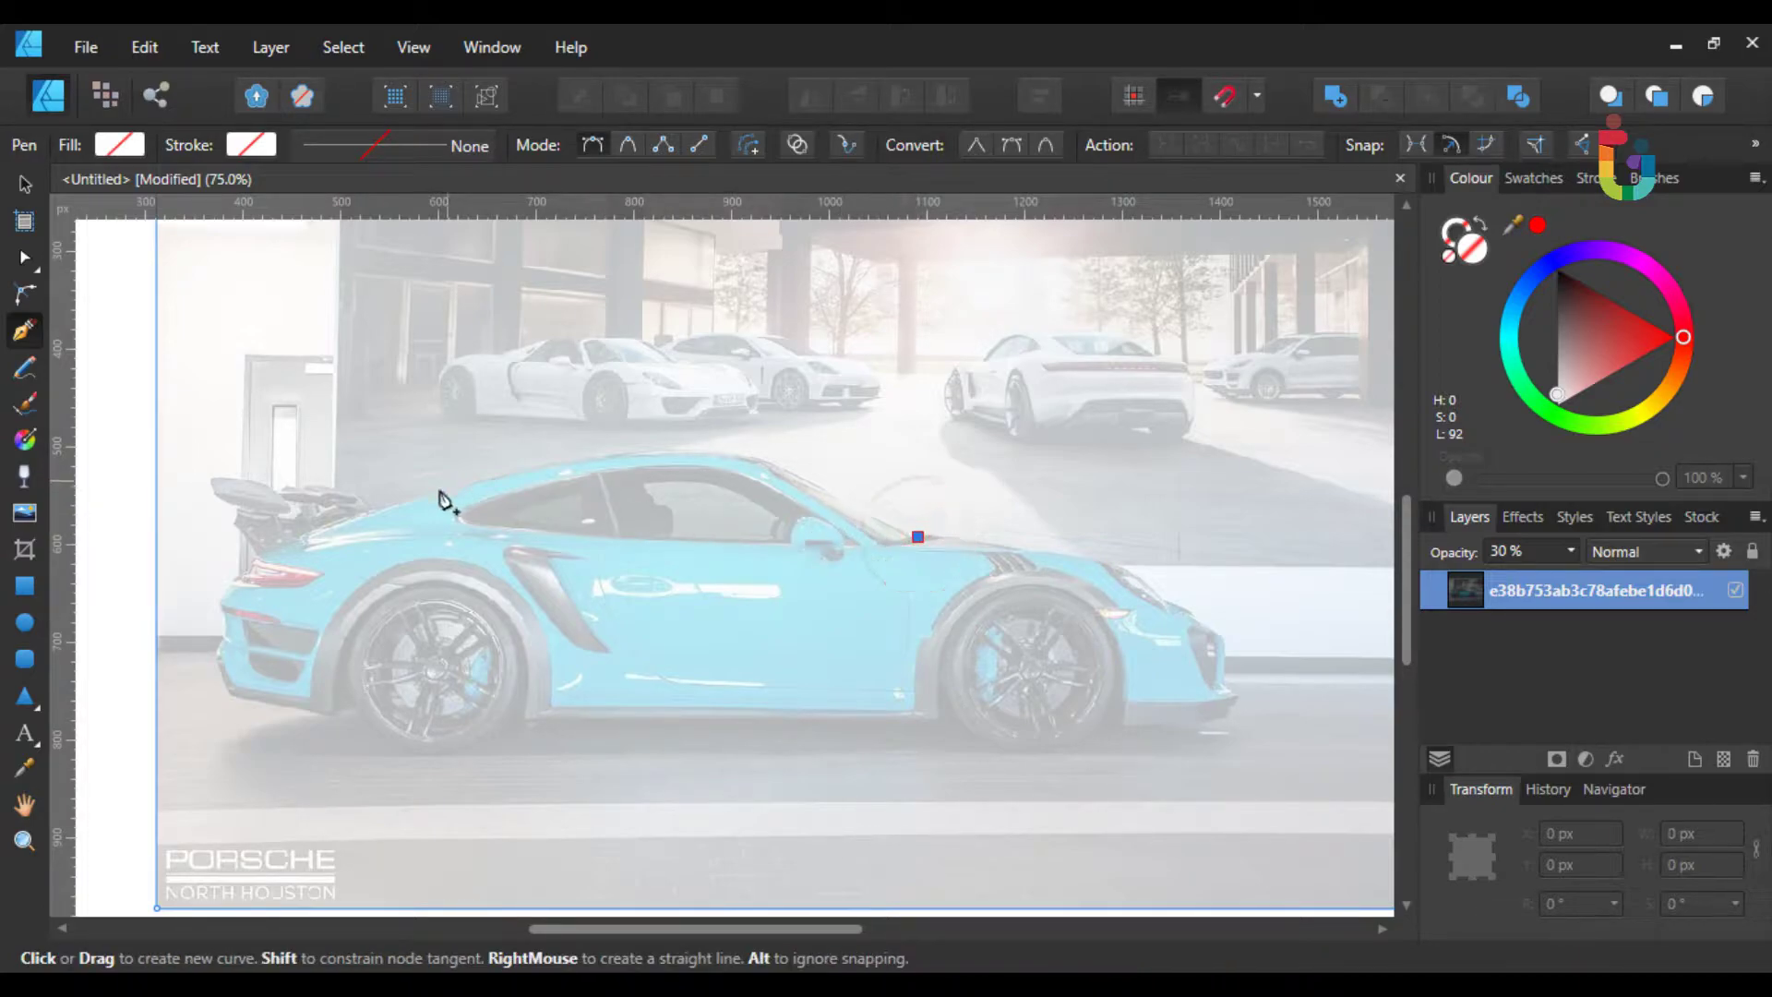
{"action": "mouse_move", "coordinate": [434, 495]}
{"action": "left_mouse_down"}
{"action": "mouse_move", "coordinate": [297, 573]}
{"action": "mouse_move", "coordinate": [96, 614]}
{"action": "mouse_move", "coordinate": [195, 632]}
{"action": "left_mouse_up"}
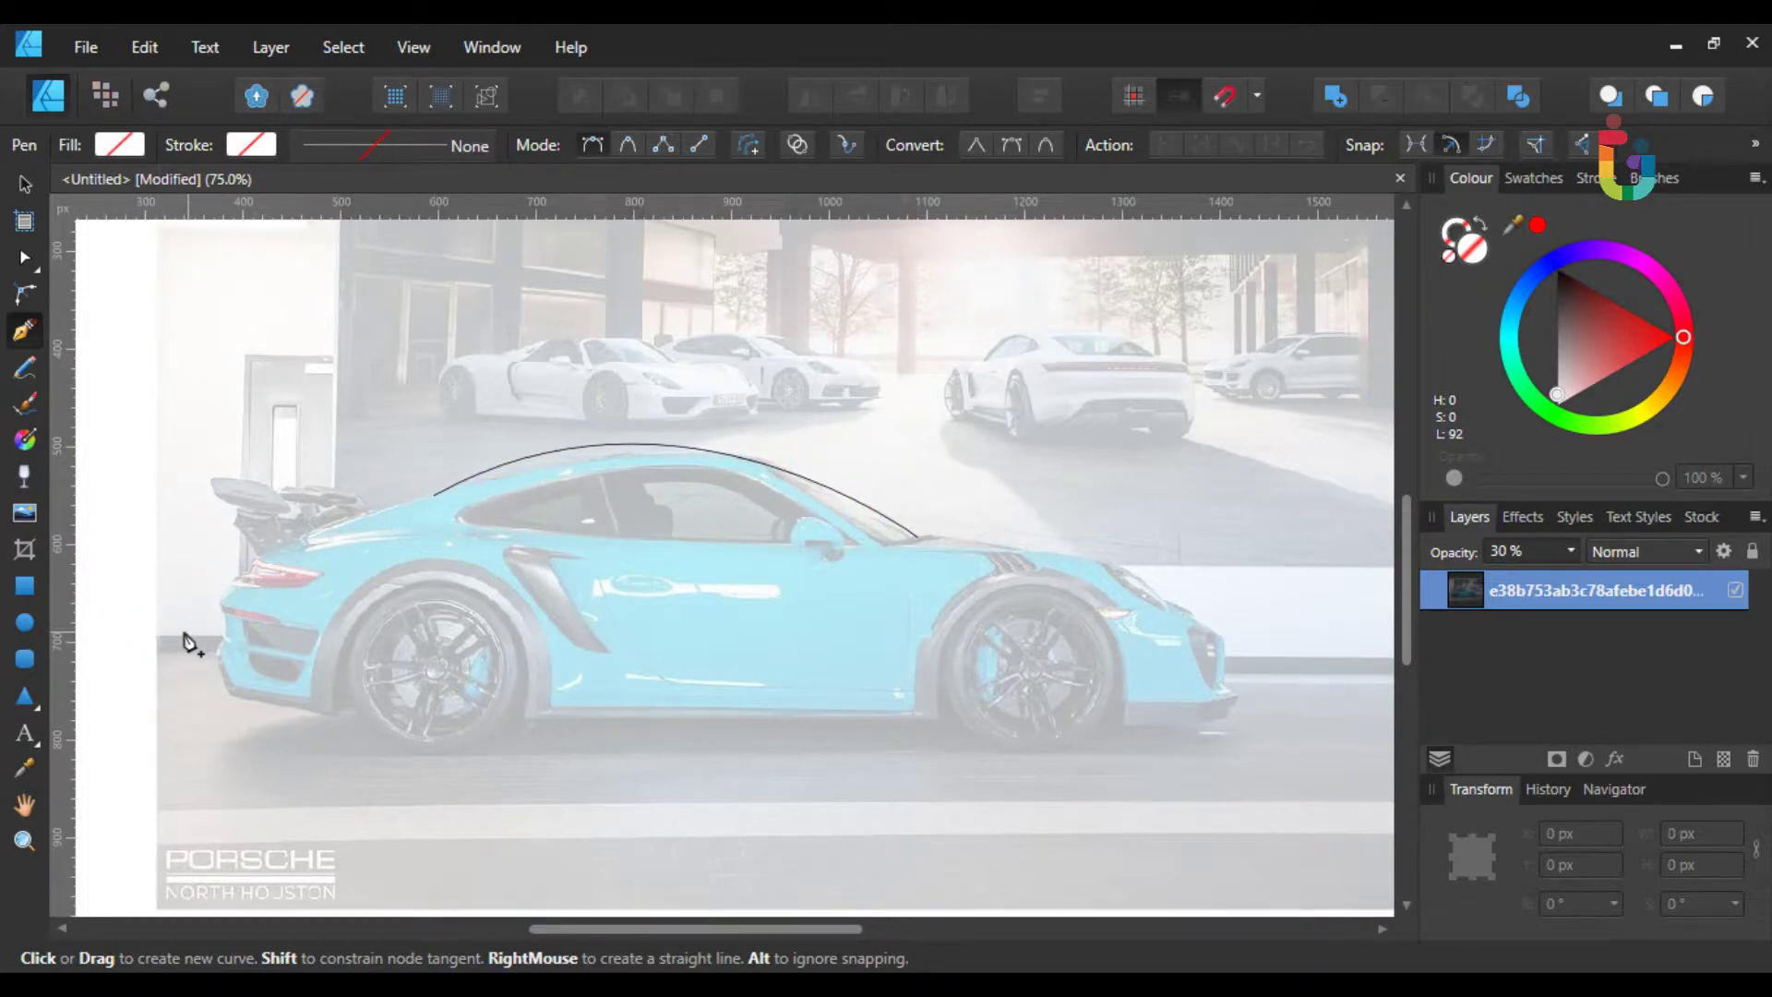
{"action": "key", "text": "ctrl+z"}
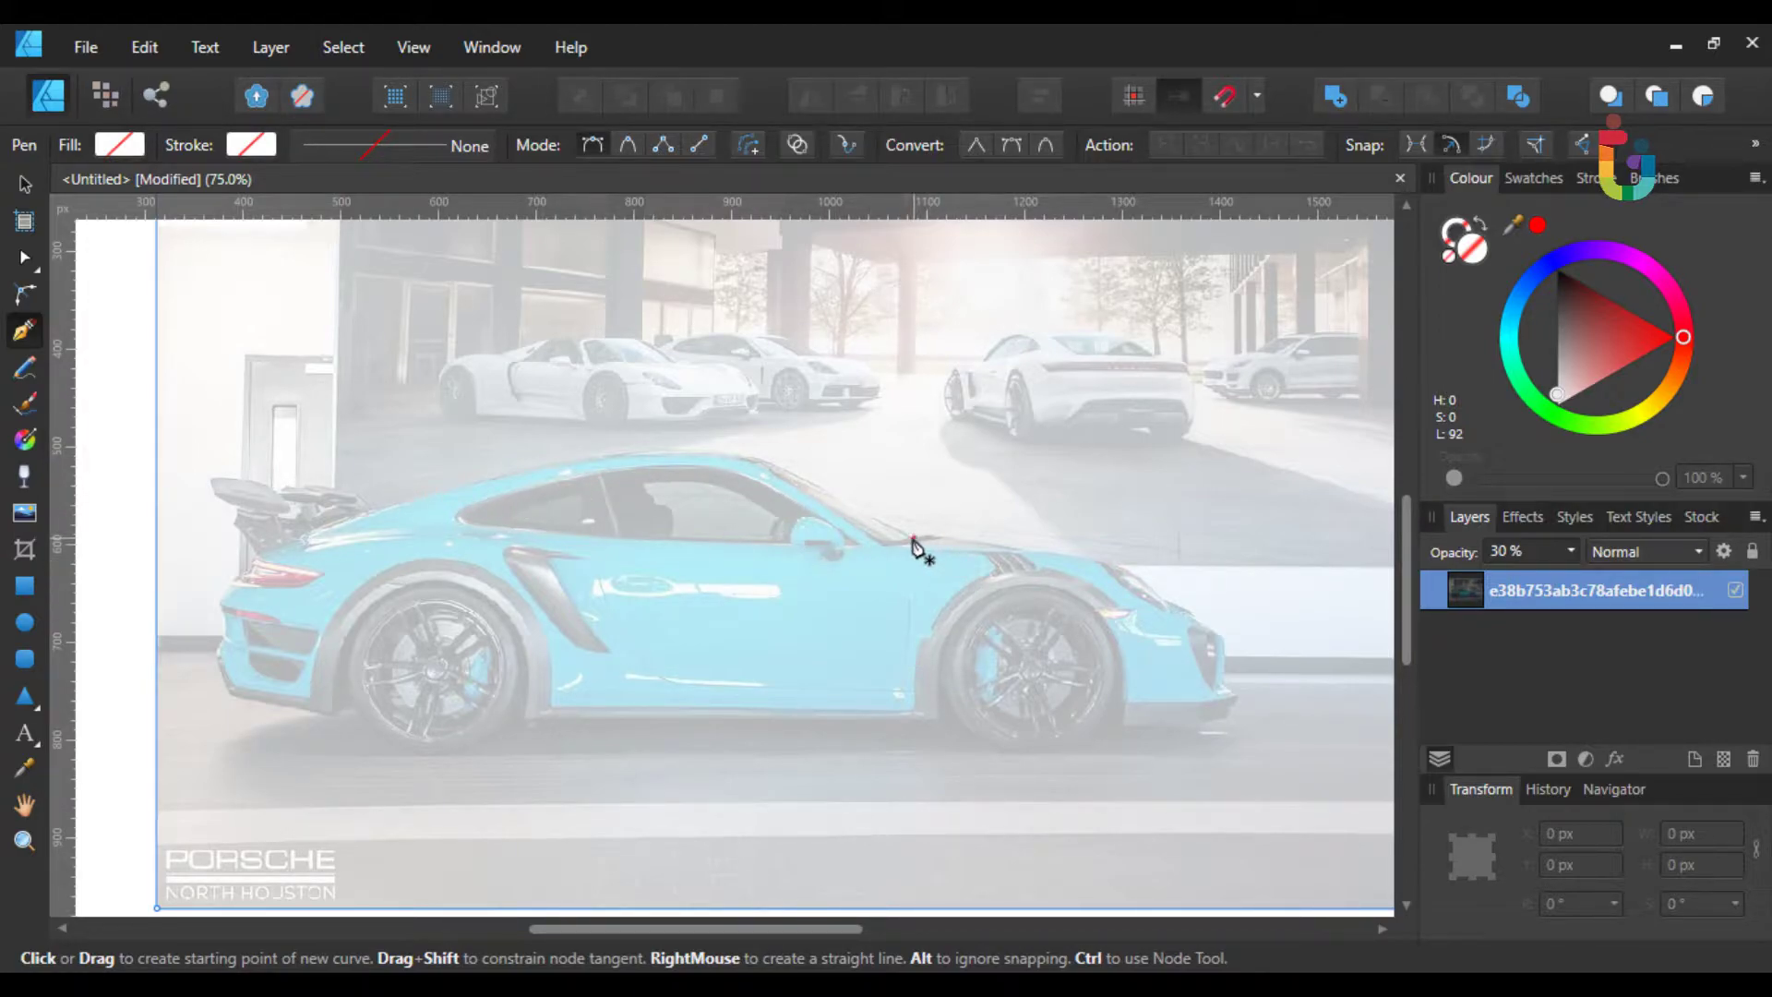
- Trace the car's roof with the Pen tool from the windscreen base to the rear spoiler and back above the side windows
{"action": "left_click", "coordinate": [914, 539]}
{"action": "left_click_drag", "start_coordinate": [738, 456], "coordinate": [679, 456]}
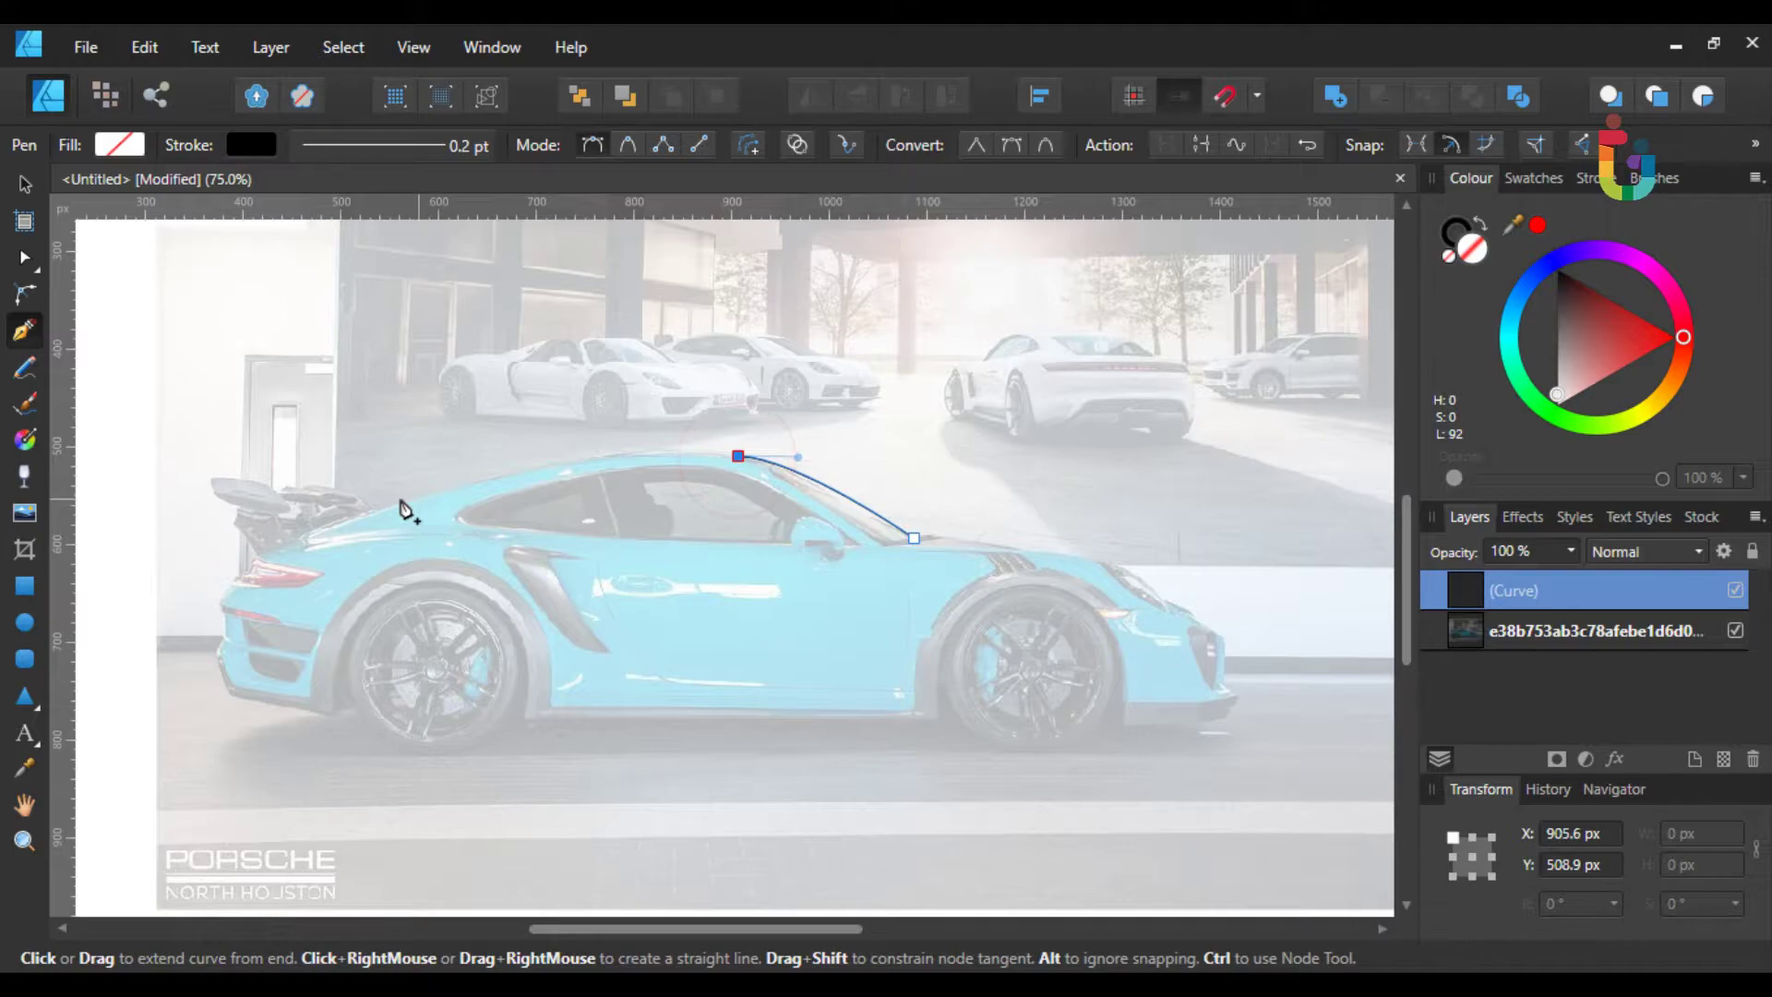
{"action": "left_click_drag", "start_coordinate": [354, 524], "coordinate": [148, 598]}
{"action": "left_click", "coordinate": [359, 514]}
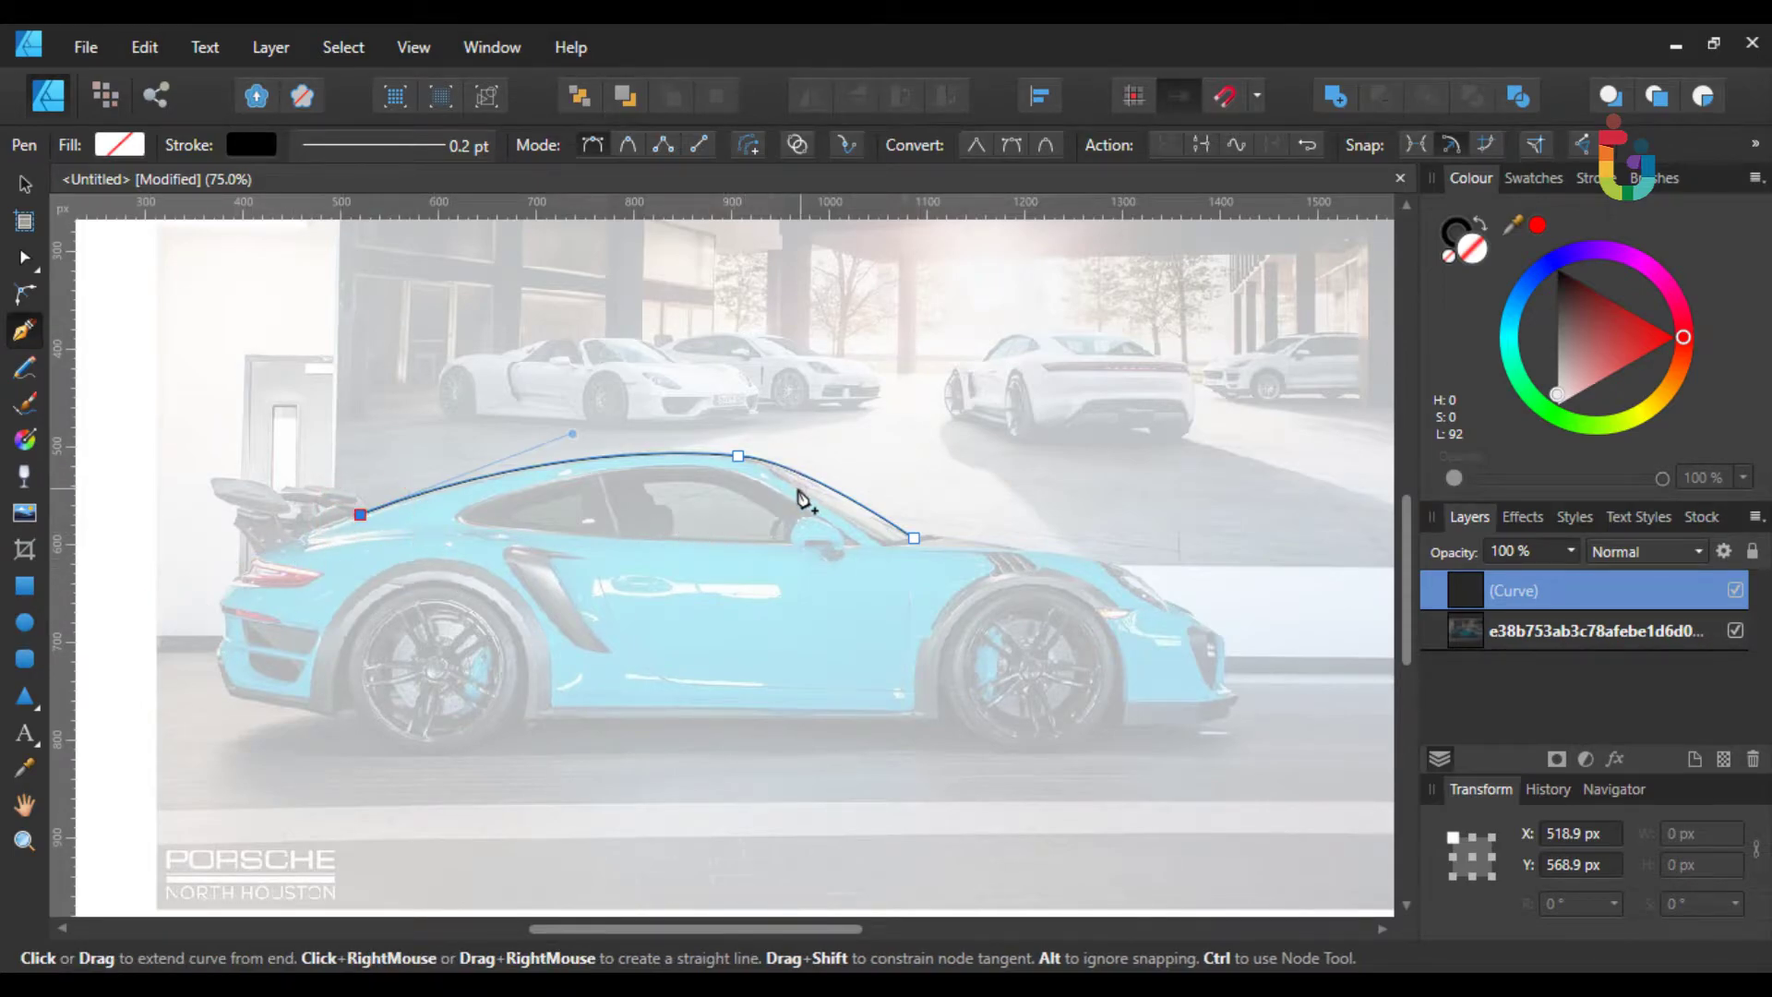
{"action": "left_click_drag", "start_coordinate": [750, 480], "coordinate": [918, 531]}
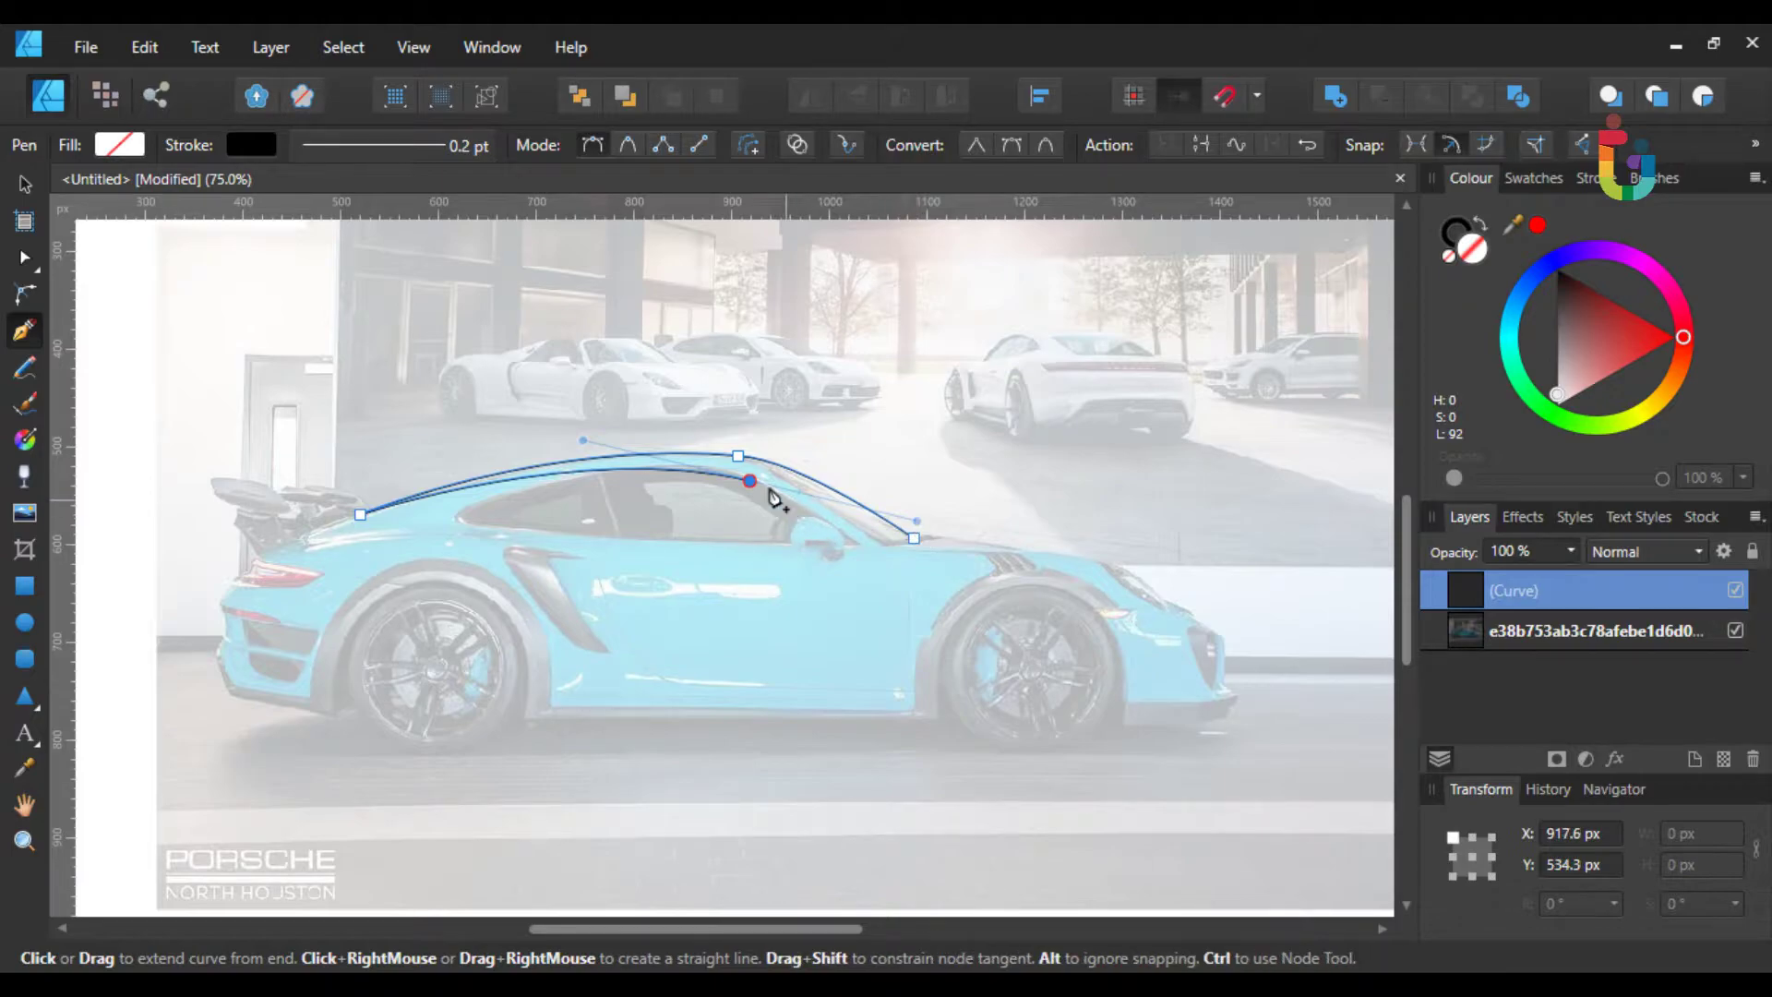
{"action": "left_click", "coordinate": [750, 481]}
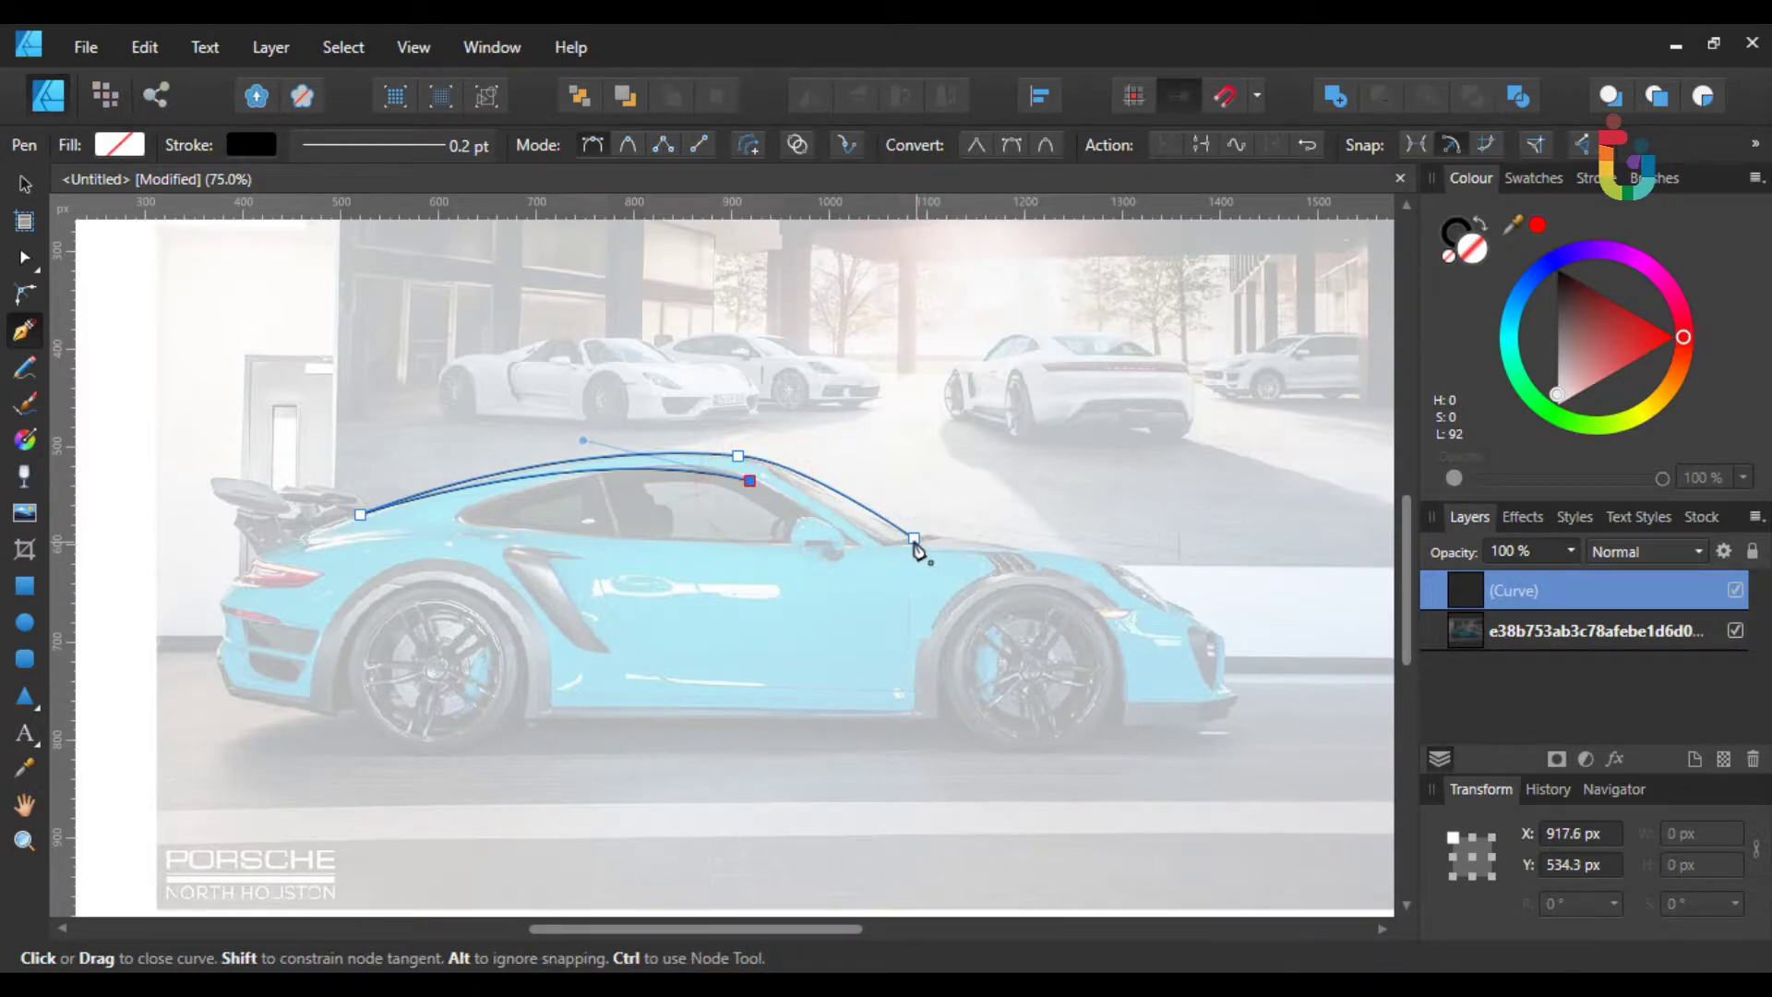
- Try to close the roof curve at its starting node at the windscreen base
{"action": "left_click_drag", "start_coordinate": [916, 546], "coordinate": [985, 546]}
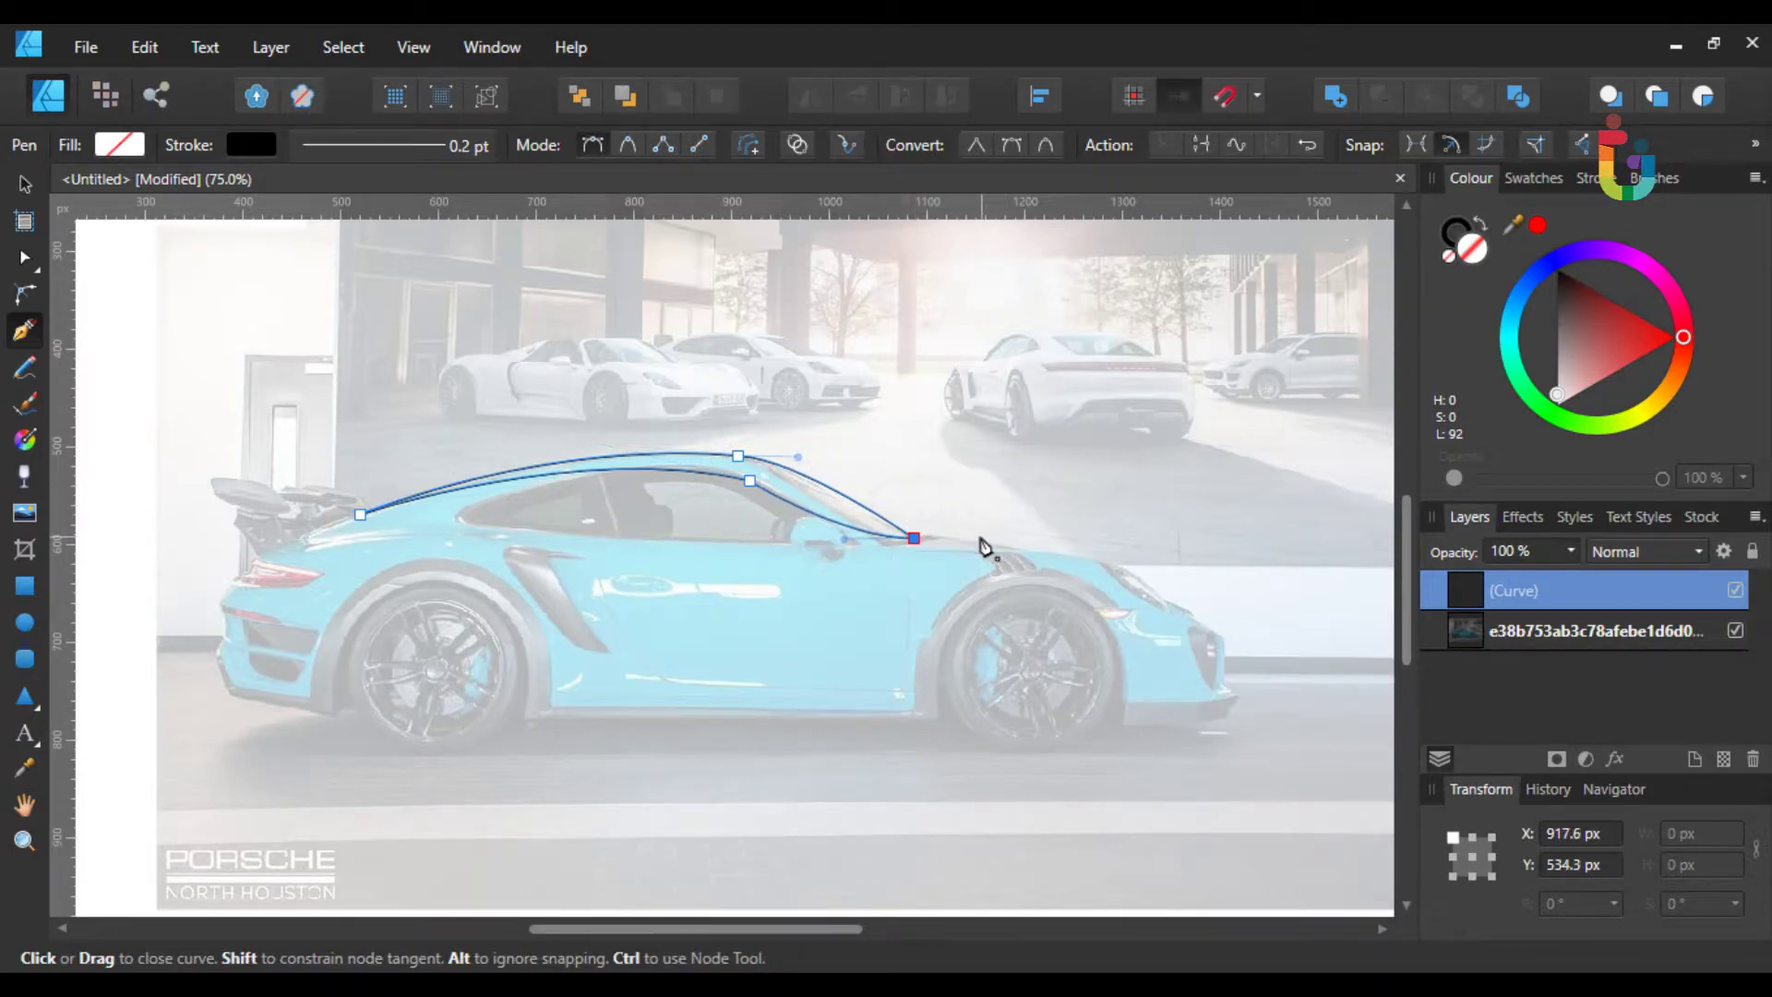
{"action": "key", "text": "ctrl+z"}
{"action": "key", "text": "ctrl+plus"}
{"action": "key", "text": "ctrl+plus"}
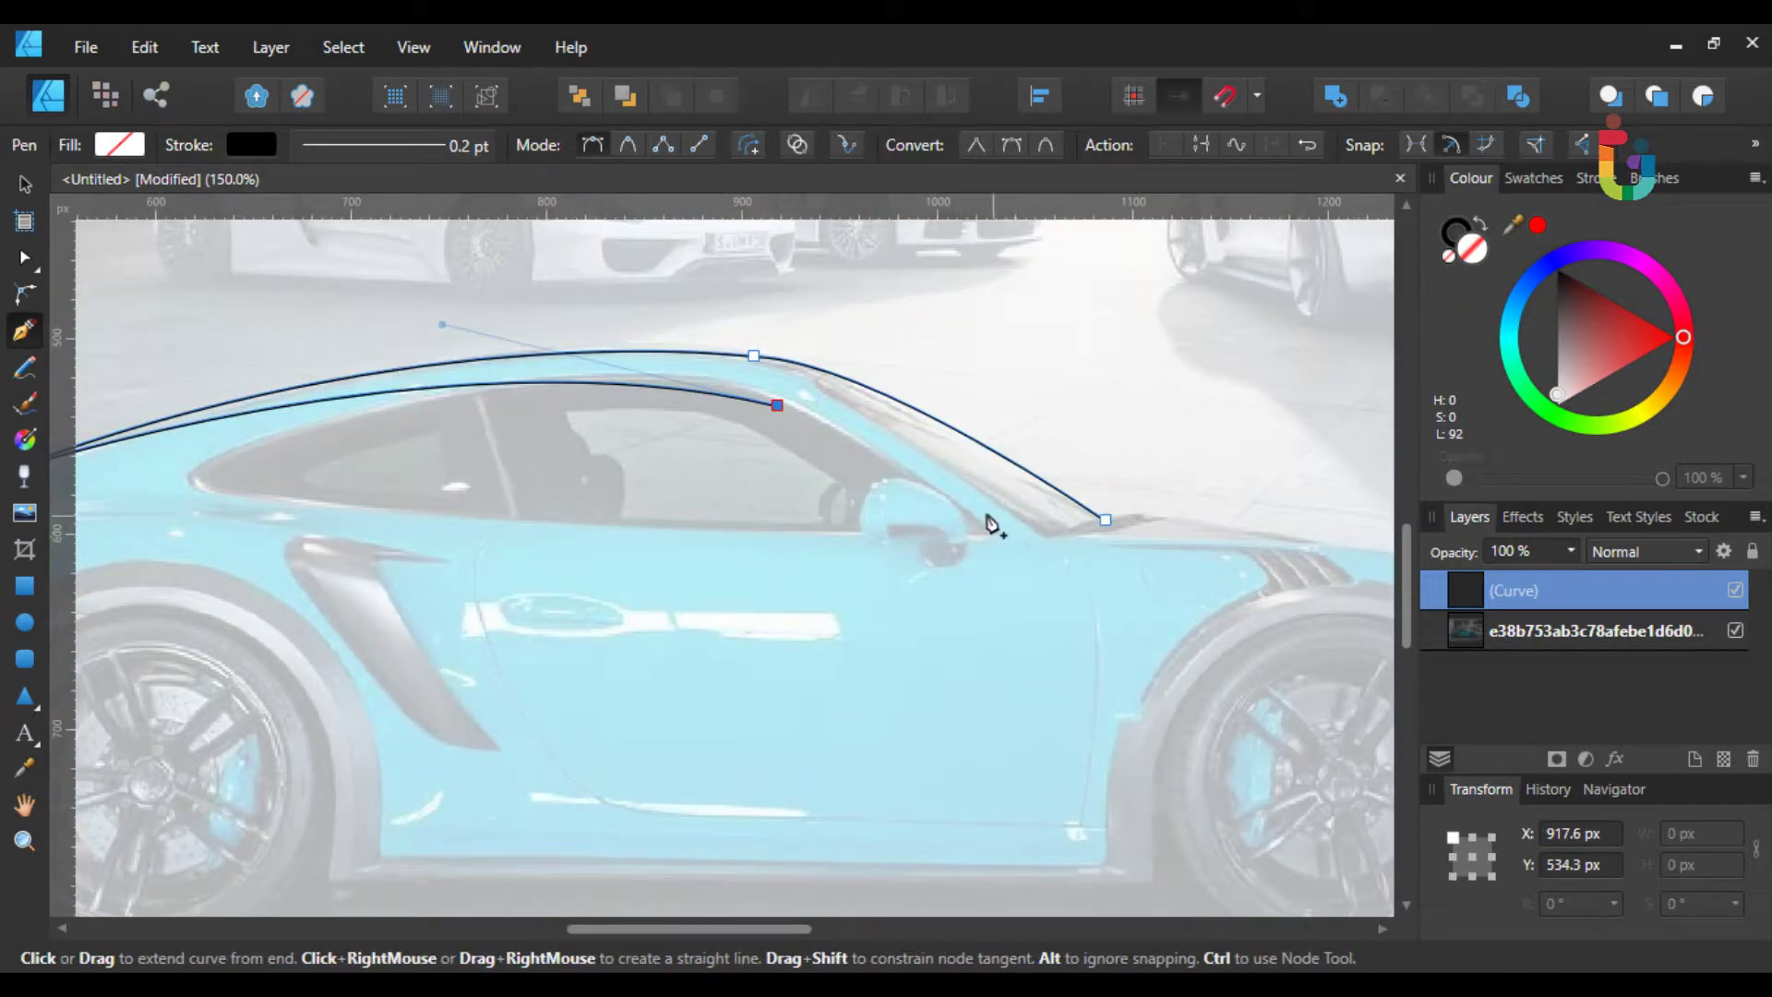
- Continue the roof curve down the windscreen pillar past the door mirror and close it at its starting node at the windscreen base
{"action": "left_click_drag", "start_coordinate": [963, 501], "coordinate": [1038, 559]}
{"action": "left_click", "coordinate": [964, 500]}
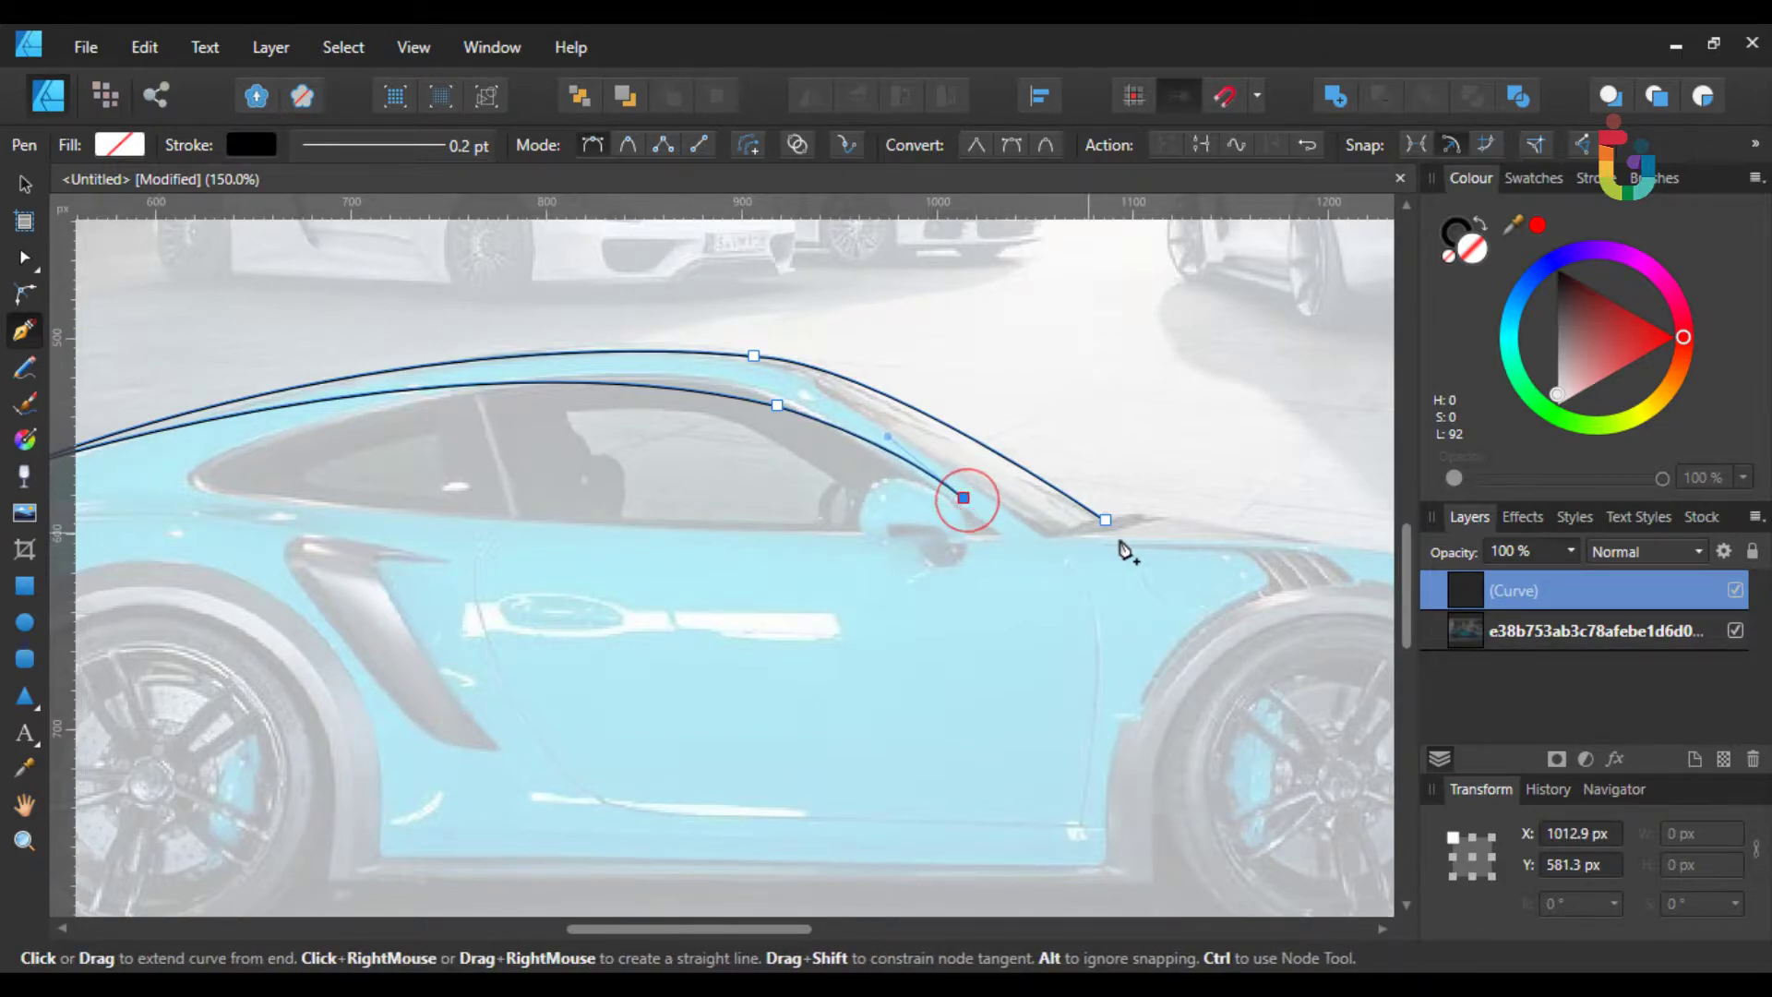
{"action": "left_click_drag", "start_coordinate": [1120, 525], "coordinate": [1163, 489]}
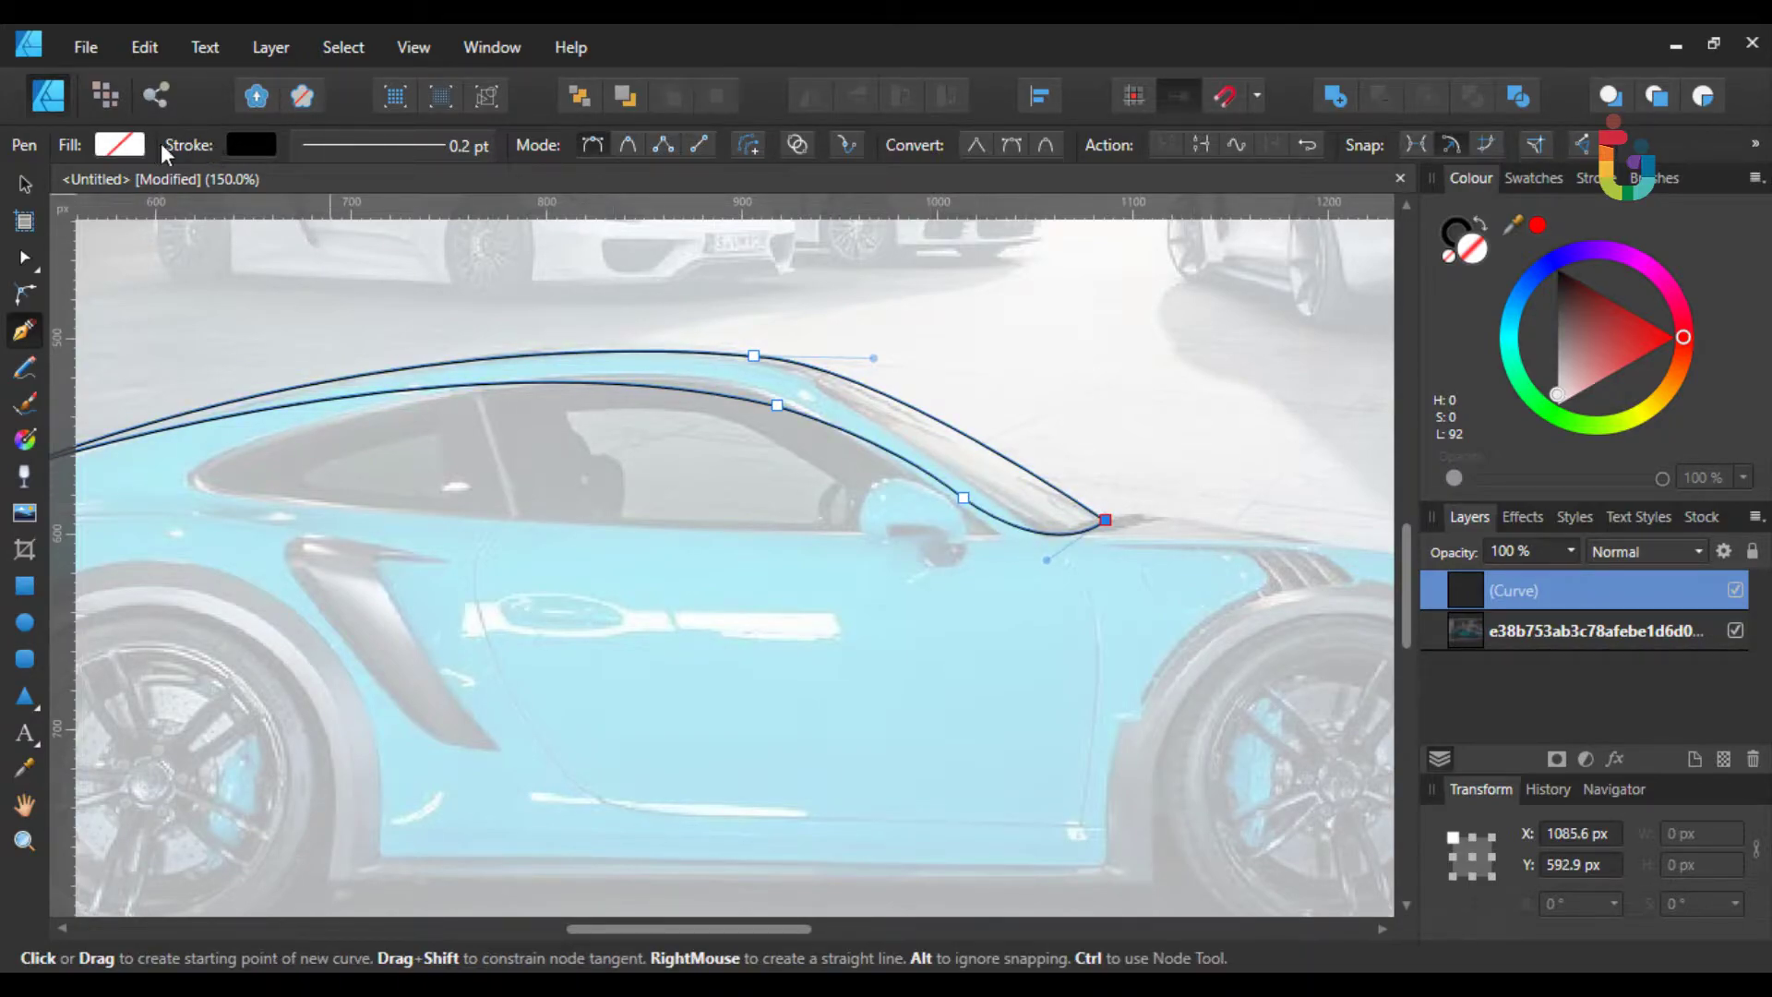
- Remove the roof shape's stroke and fill it with black
{"action": "left_click", "coordinate": [199, 154]}
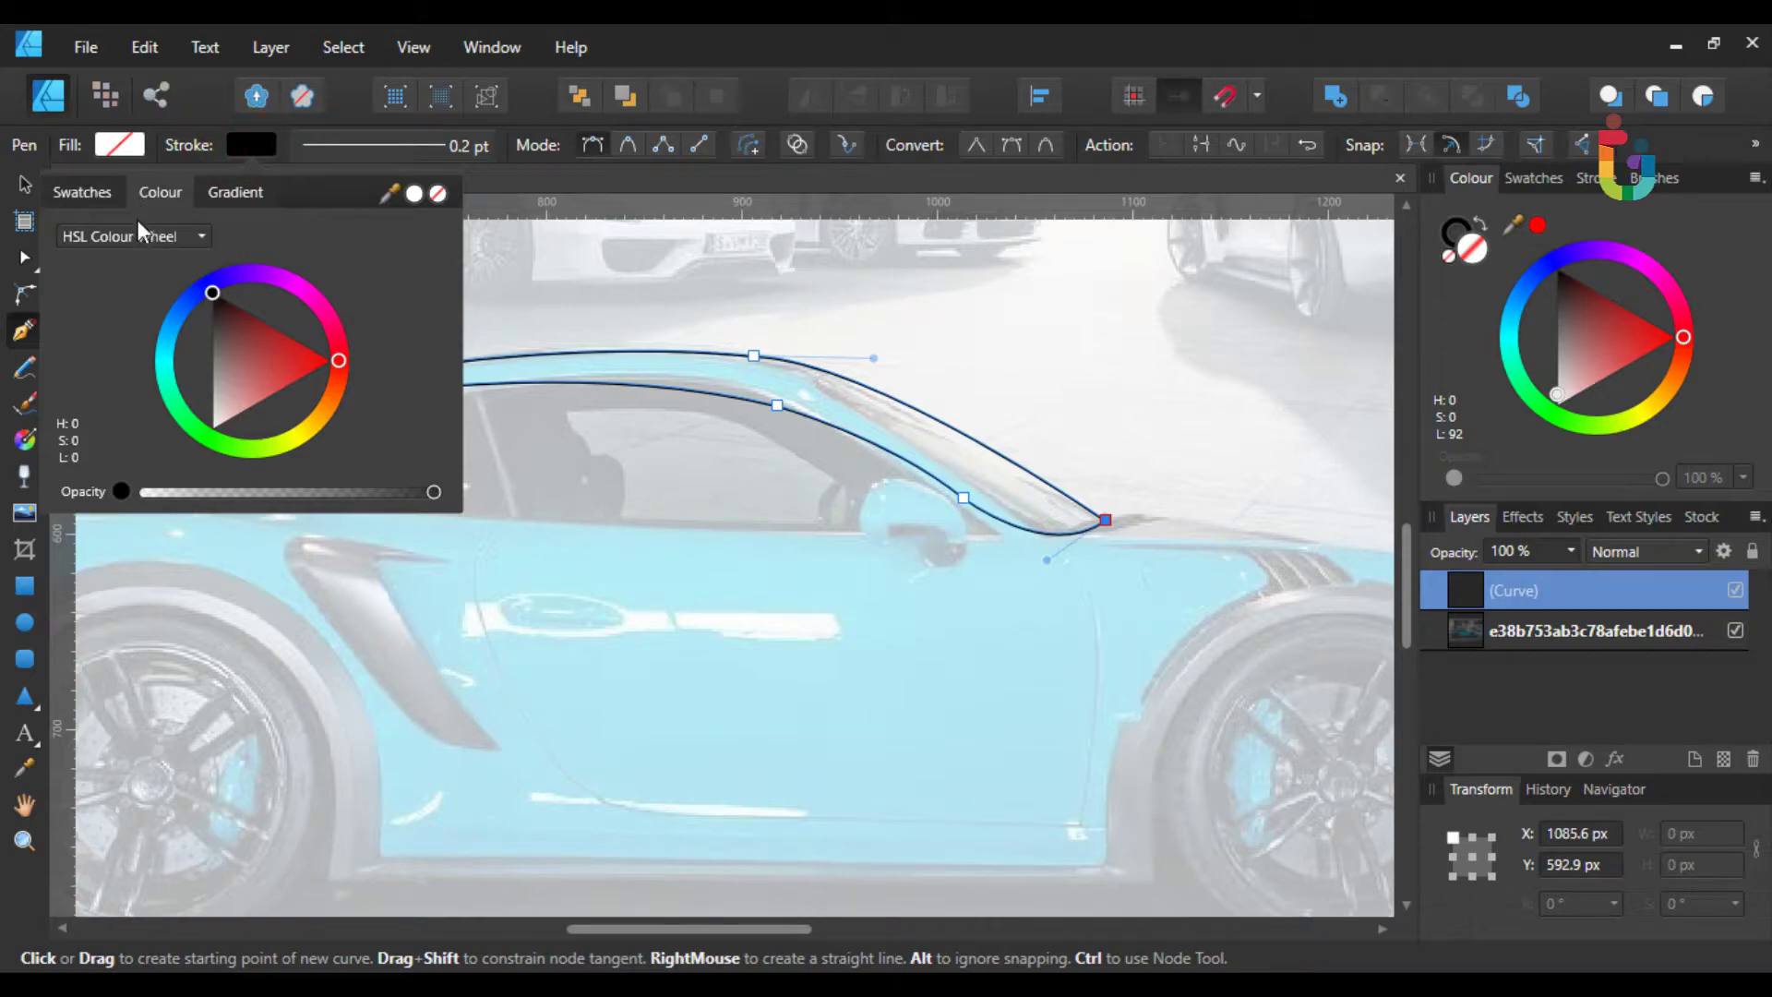
{"action": "left_click", "coordinate": [436, 197]}
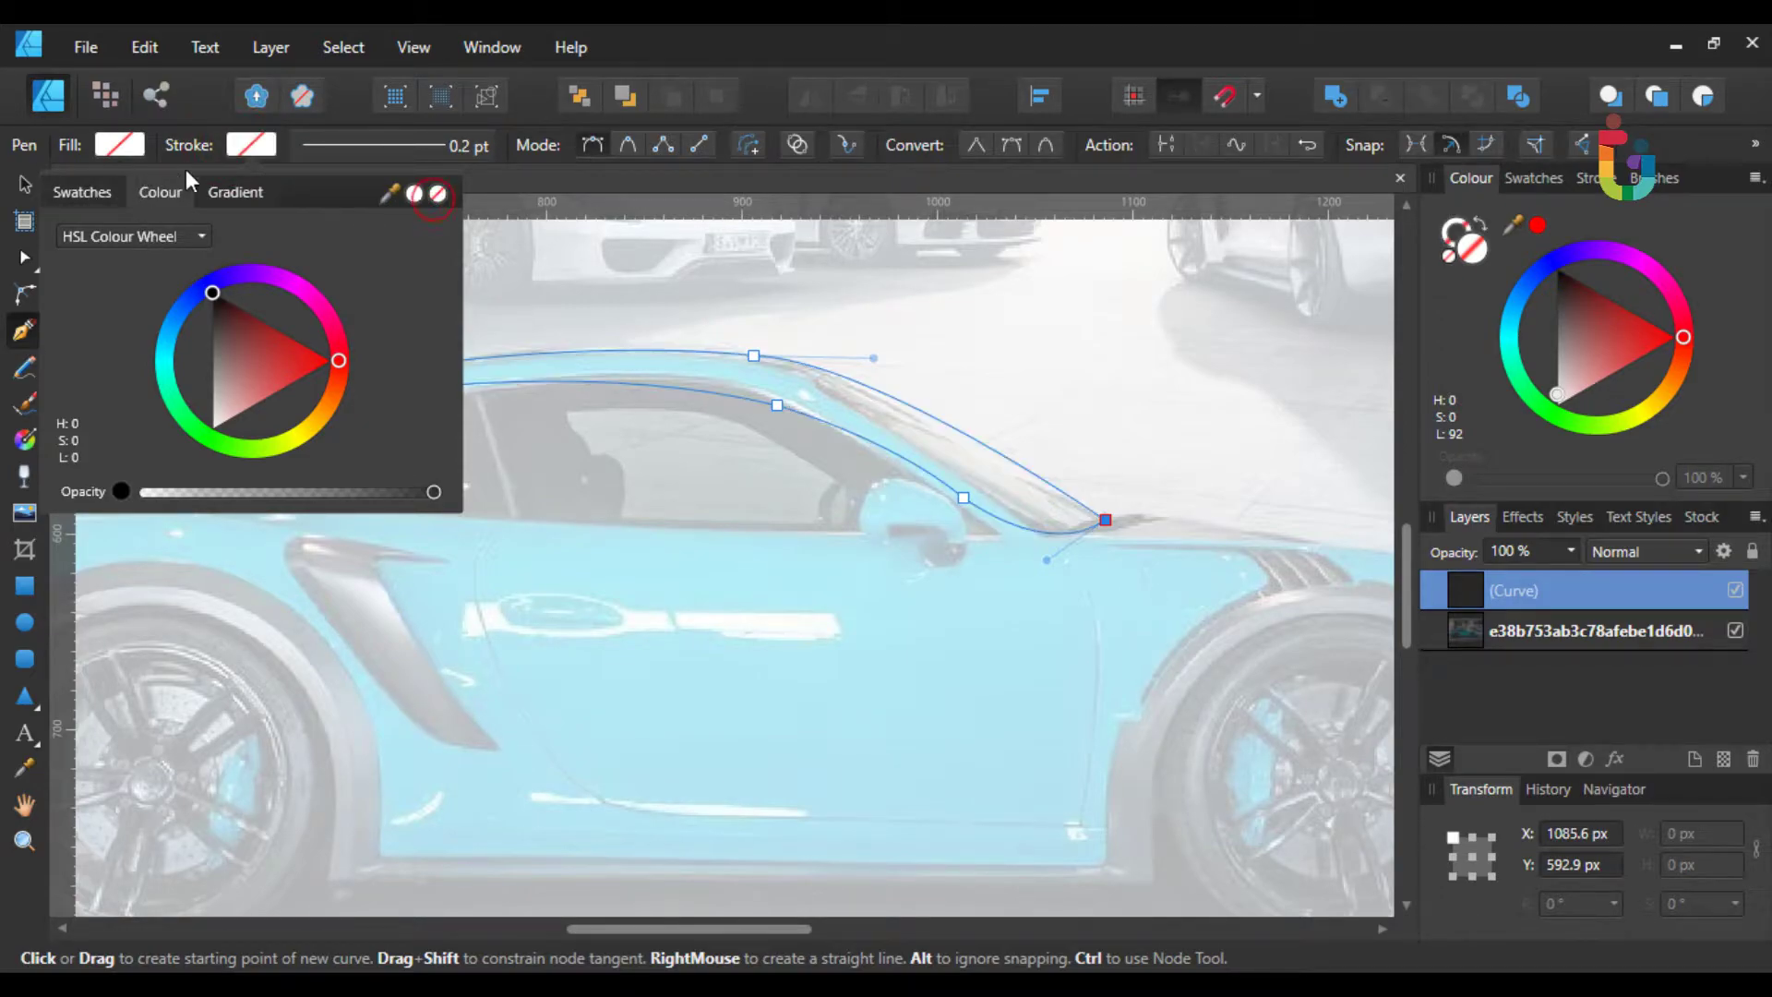
{"action": "left_click", "coordinate": [127, 151]}
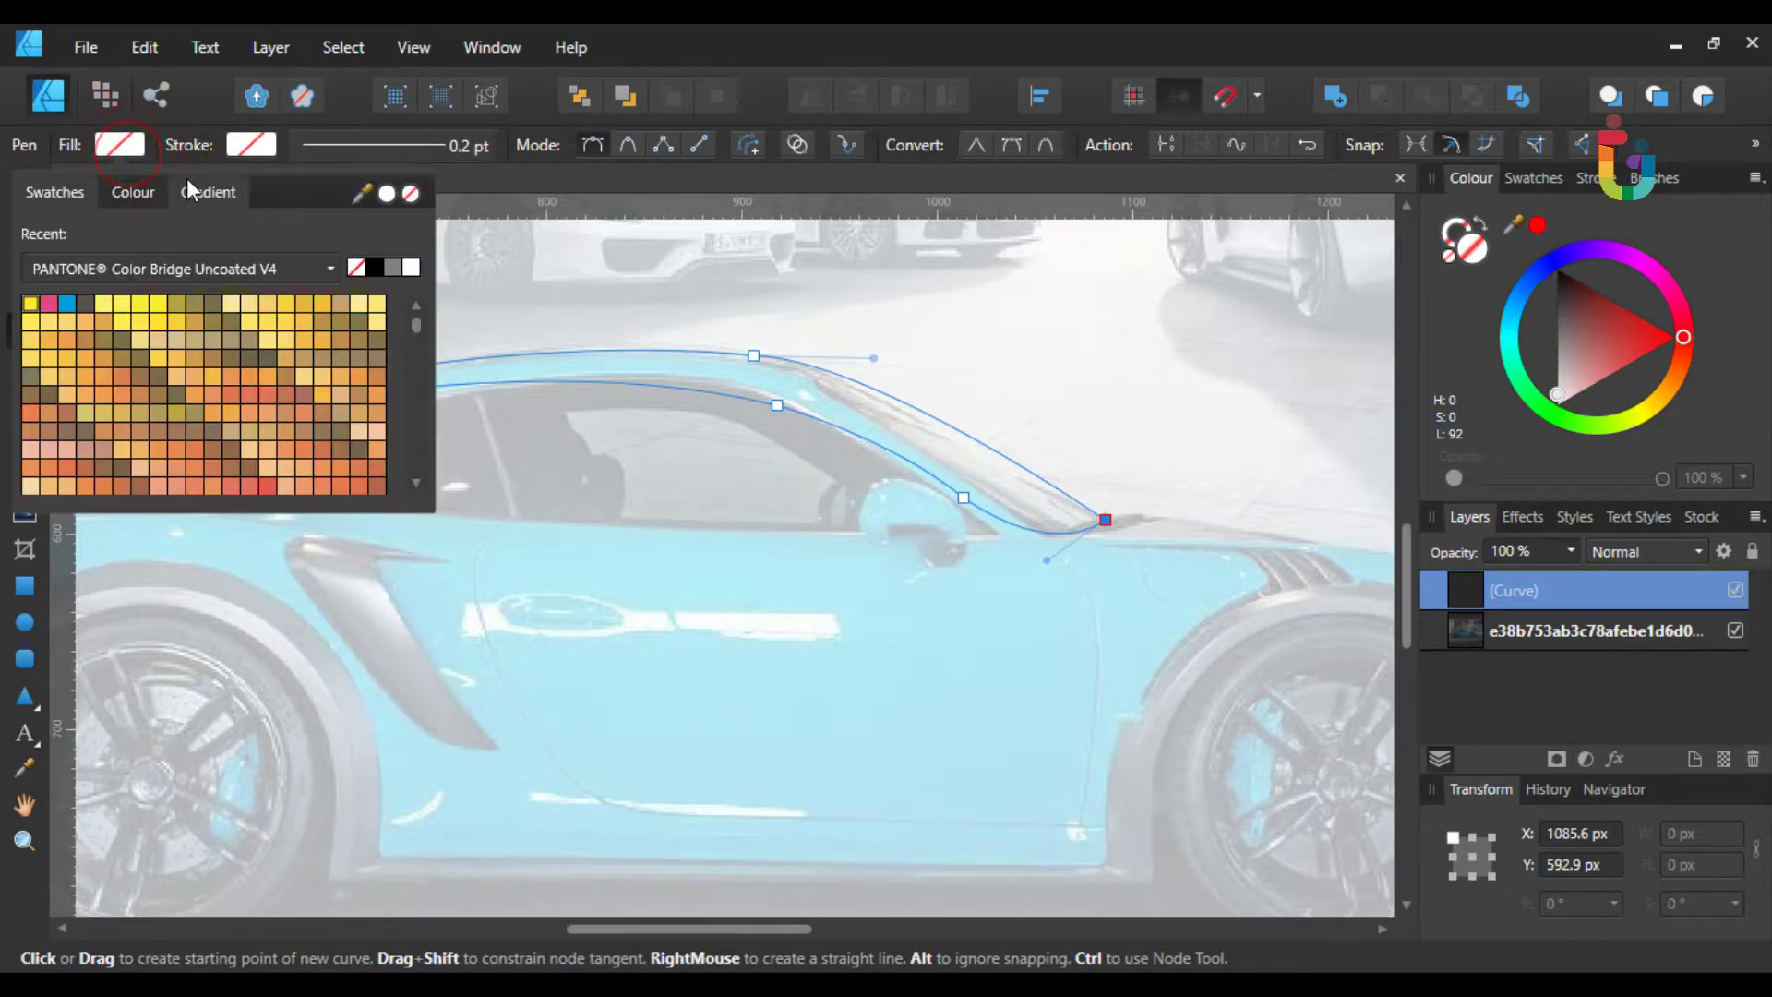
{"action": "left_click", "coordinate": [155, 187]}
{"action": "left_click_drag", "start_coordinate": [224, 310], "coordinate": [118, 218]}
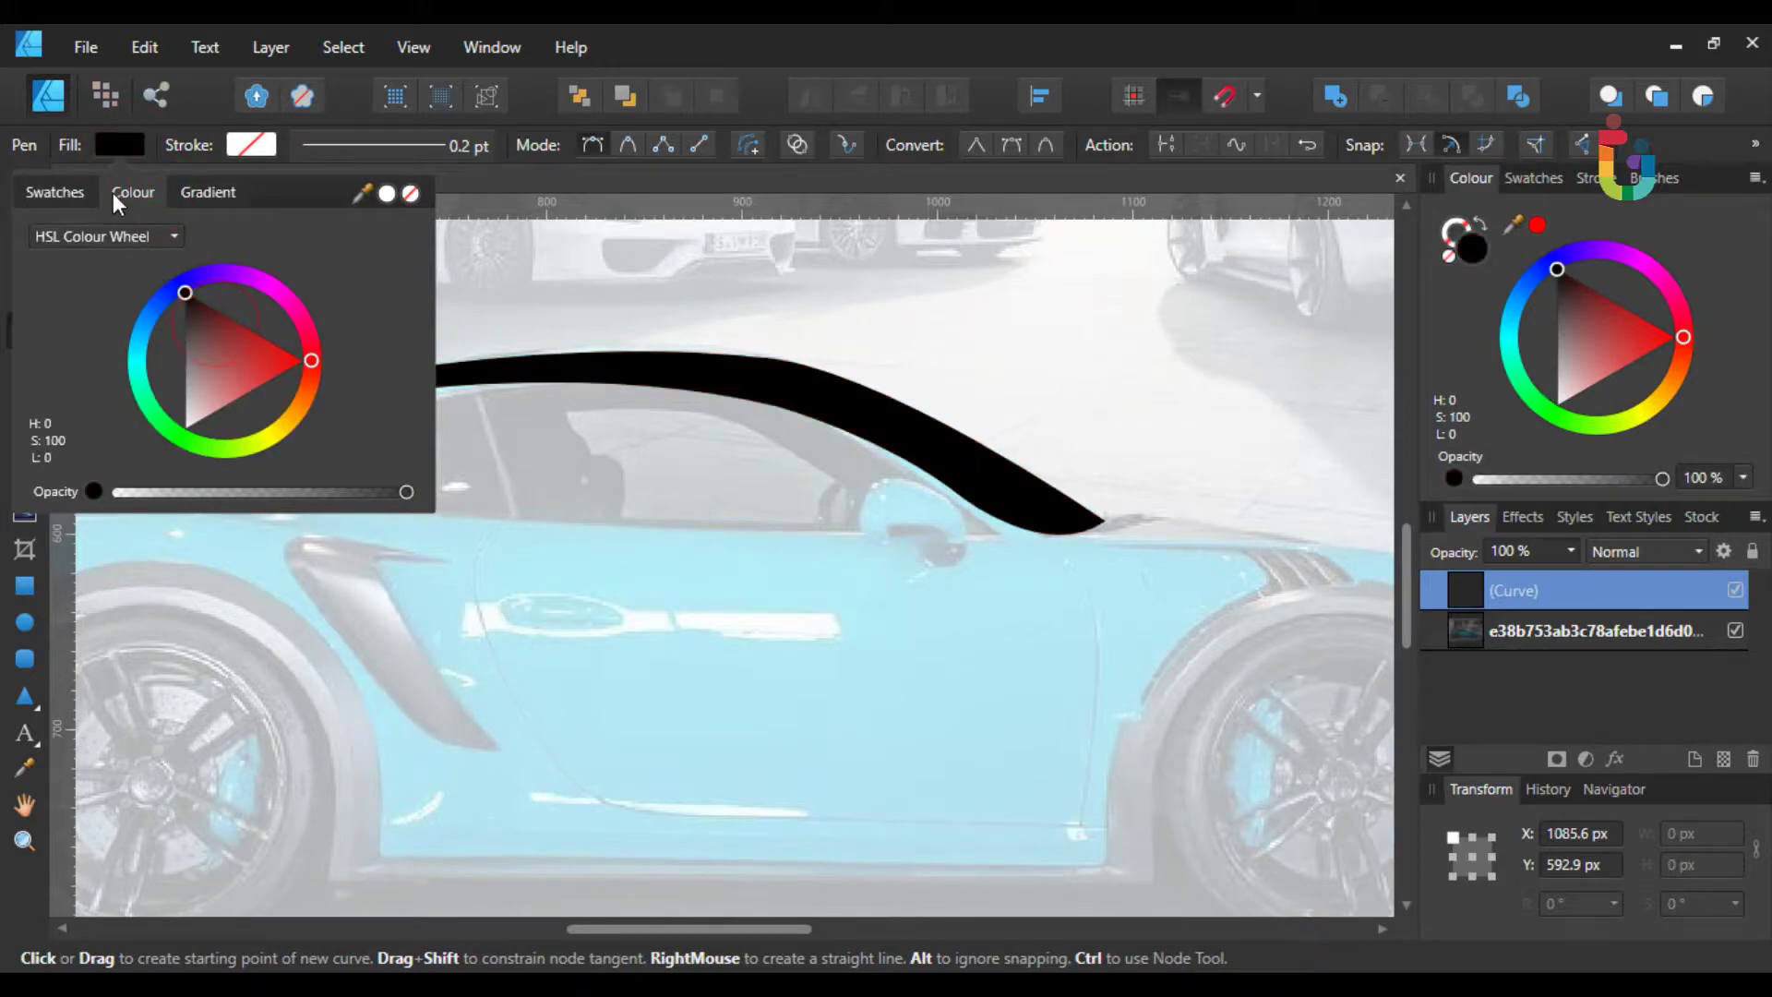
{"action": "left_click", "coordinate": [735, 66]}
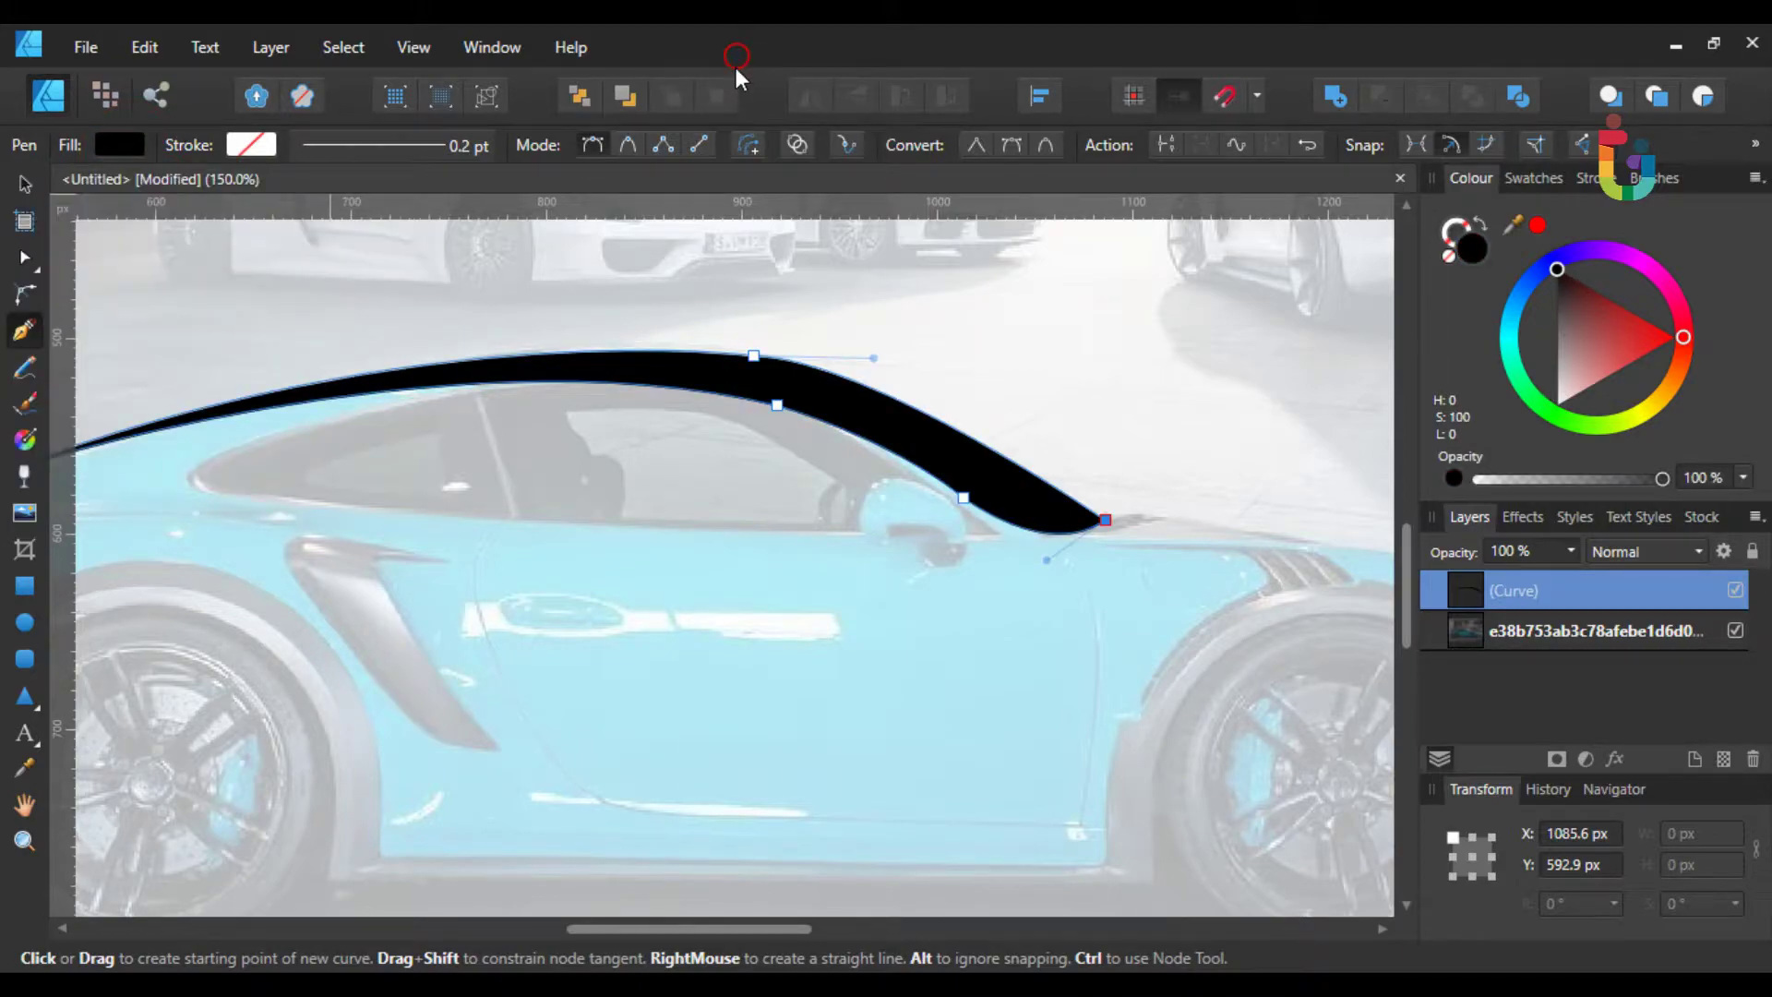
- Adjust the node handles above the side window so the black roof shape's upper and lower edges follow the photo
{"action": "left_click", "coordinate": [25, 261]}
{"action": "left_click", "coordinate": [754, 356]}
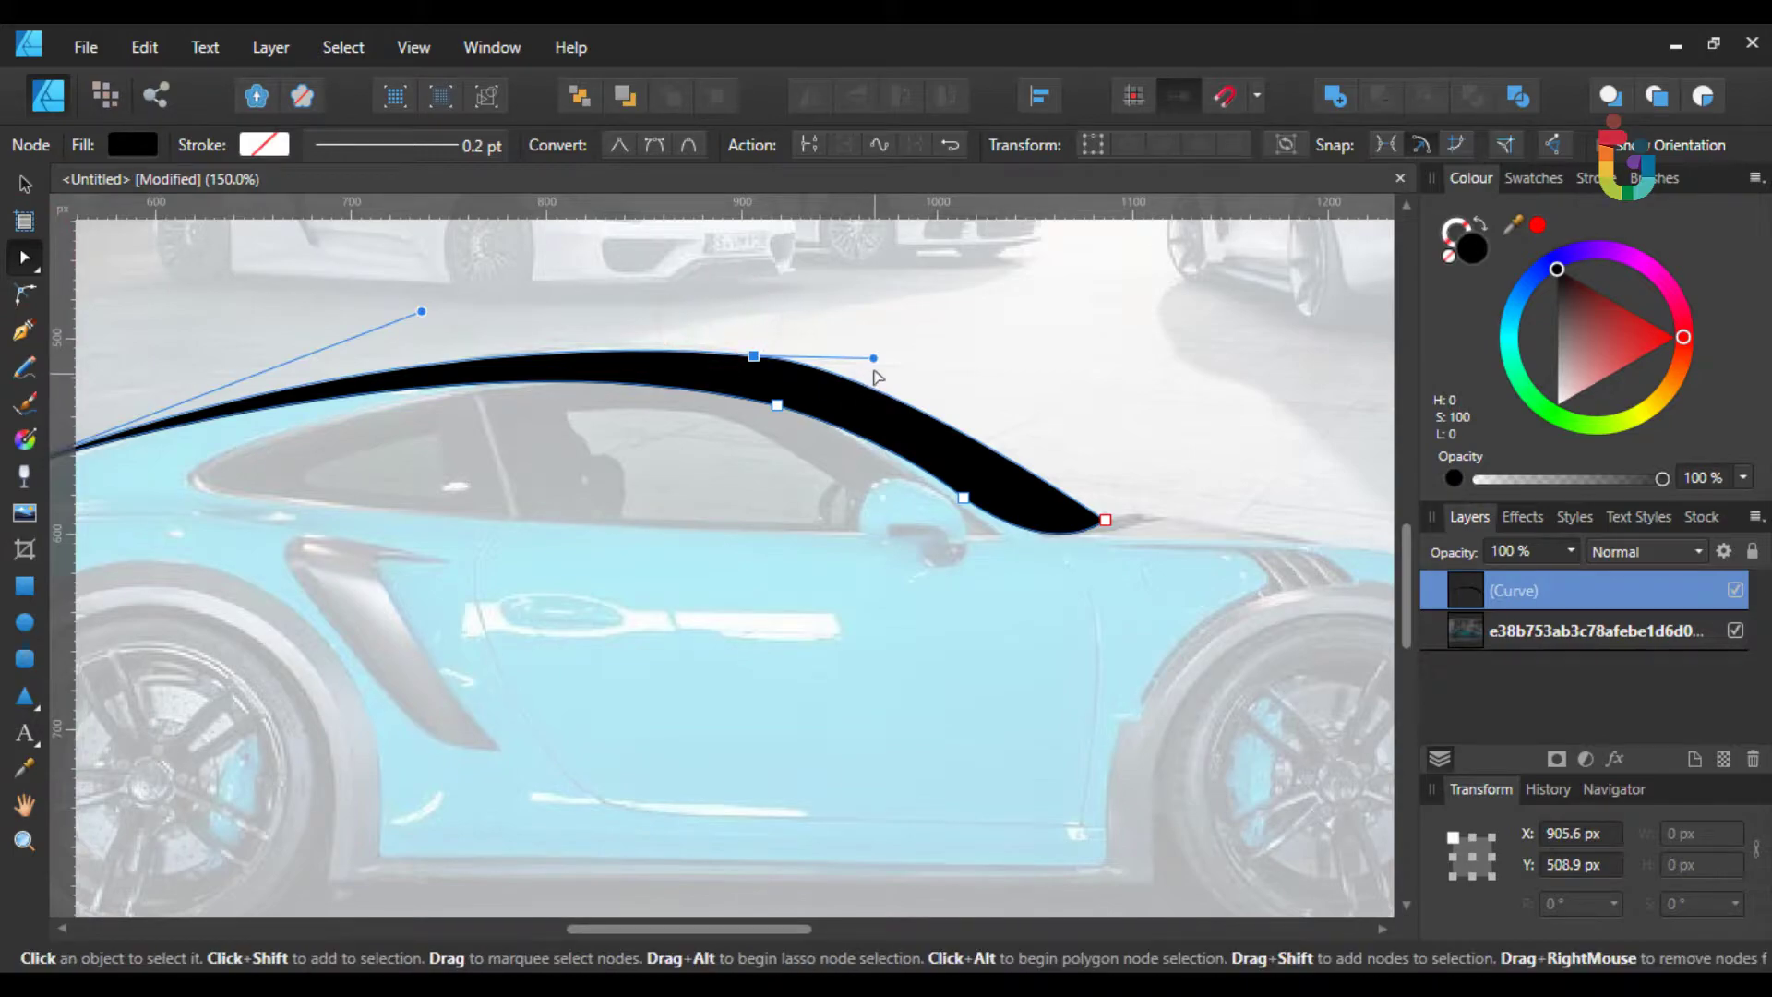
{"action": "left_click_drag", "start_coordinate": [873, 358], "coordinate": [909, 381]}
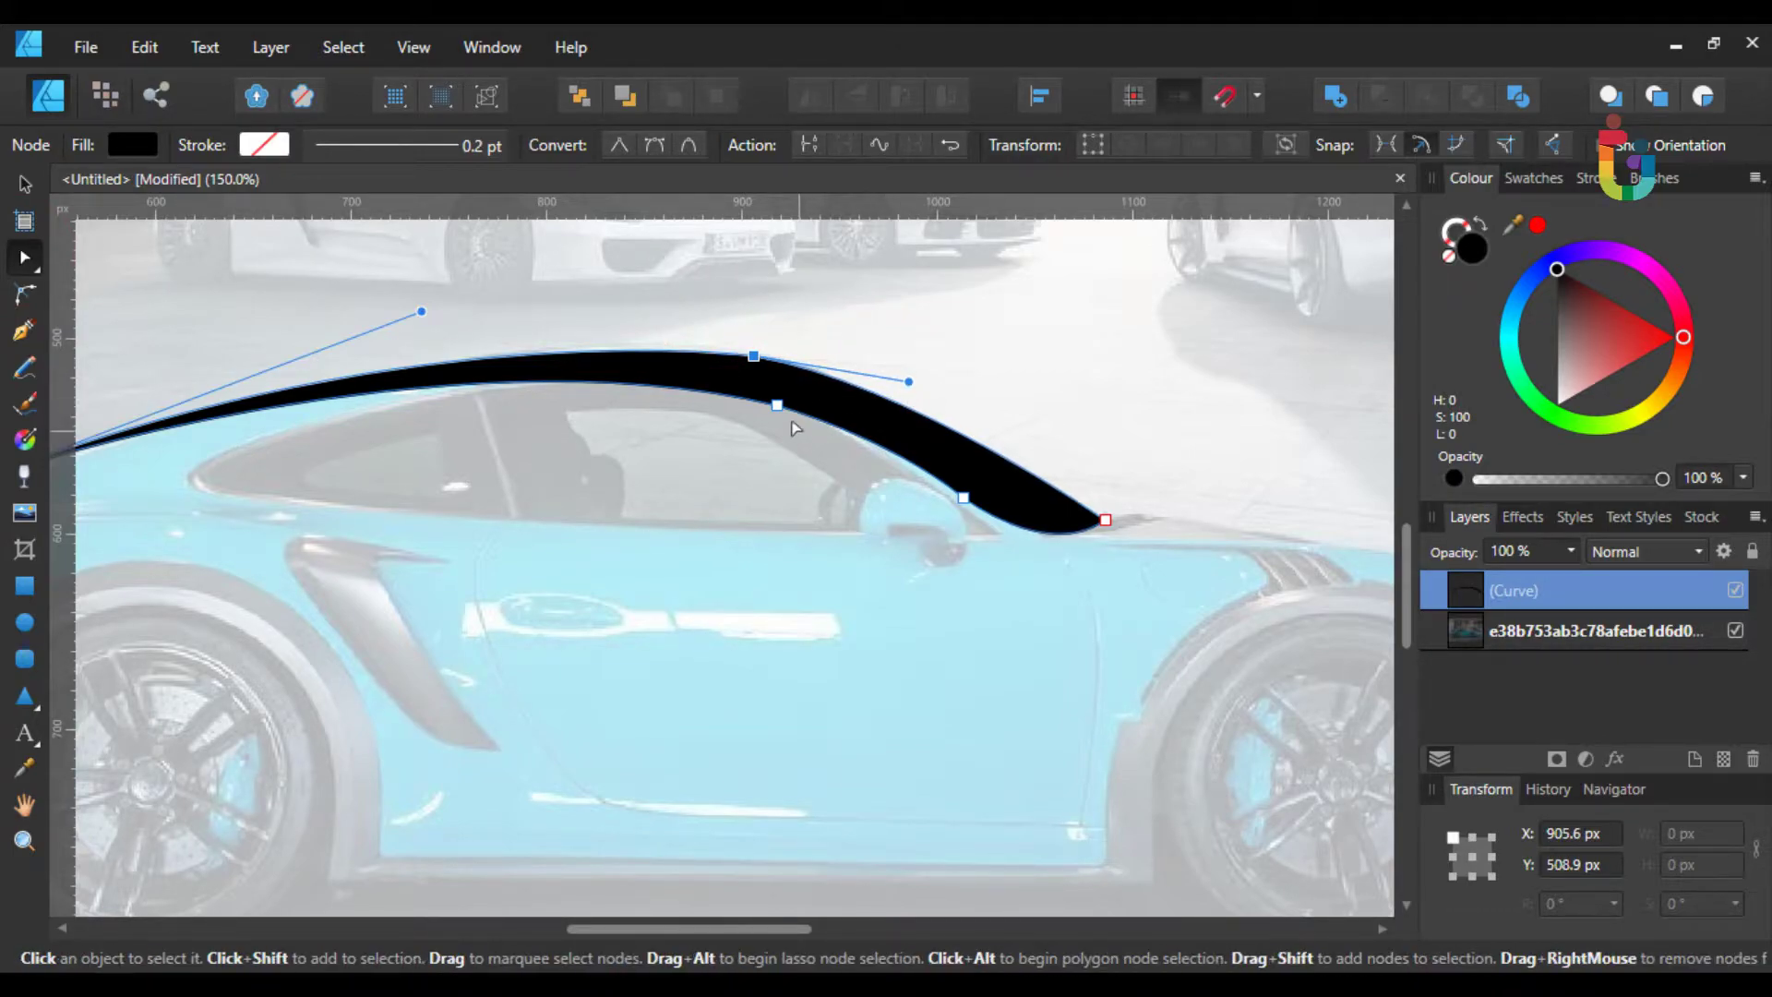
{"action": "left_click", "coordinate": [777, 404]}
{"action": "mouse_move", "coordinate": [444, 325]}
{"action": "left_mouse_down"}
{"action": "mouse_move", "coordinate": [399, 329]}
{"action": "mouse_move", "coordinate": [451, 317]}
{"action": "left_mouse_up"}
- Lengthen the handle of the lower-edge node above the door mirror to fit the roof shape to the windscreen pillar
{"action": "left_click_drag", "start_coordinate": [898, 511], "coordinate": [1000, 479]}
{"action": "key", "text": "ctrl+plus"}
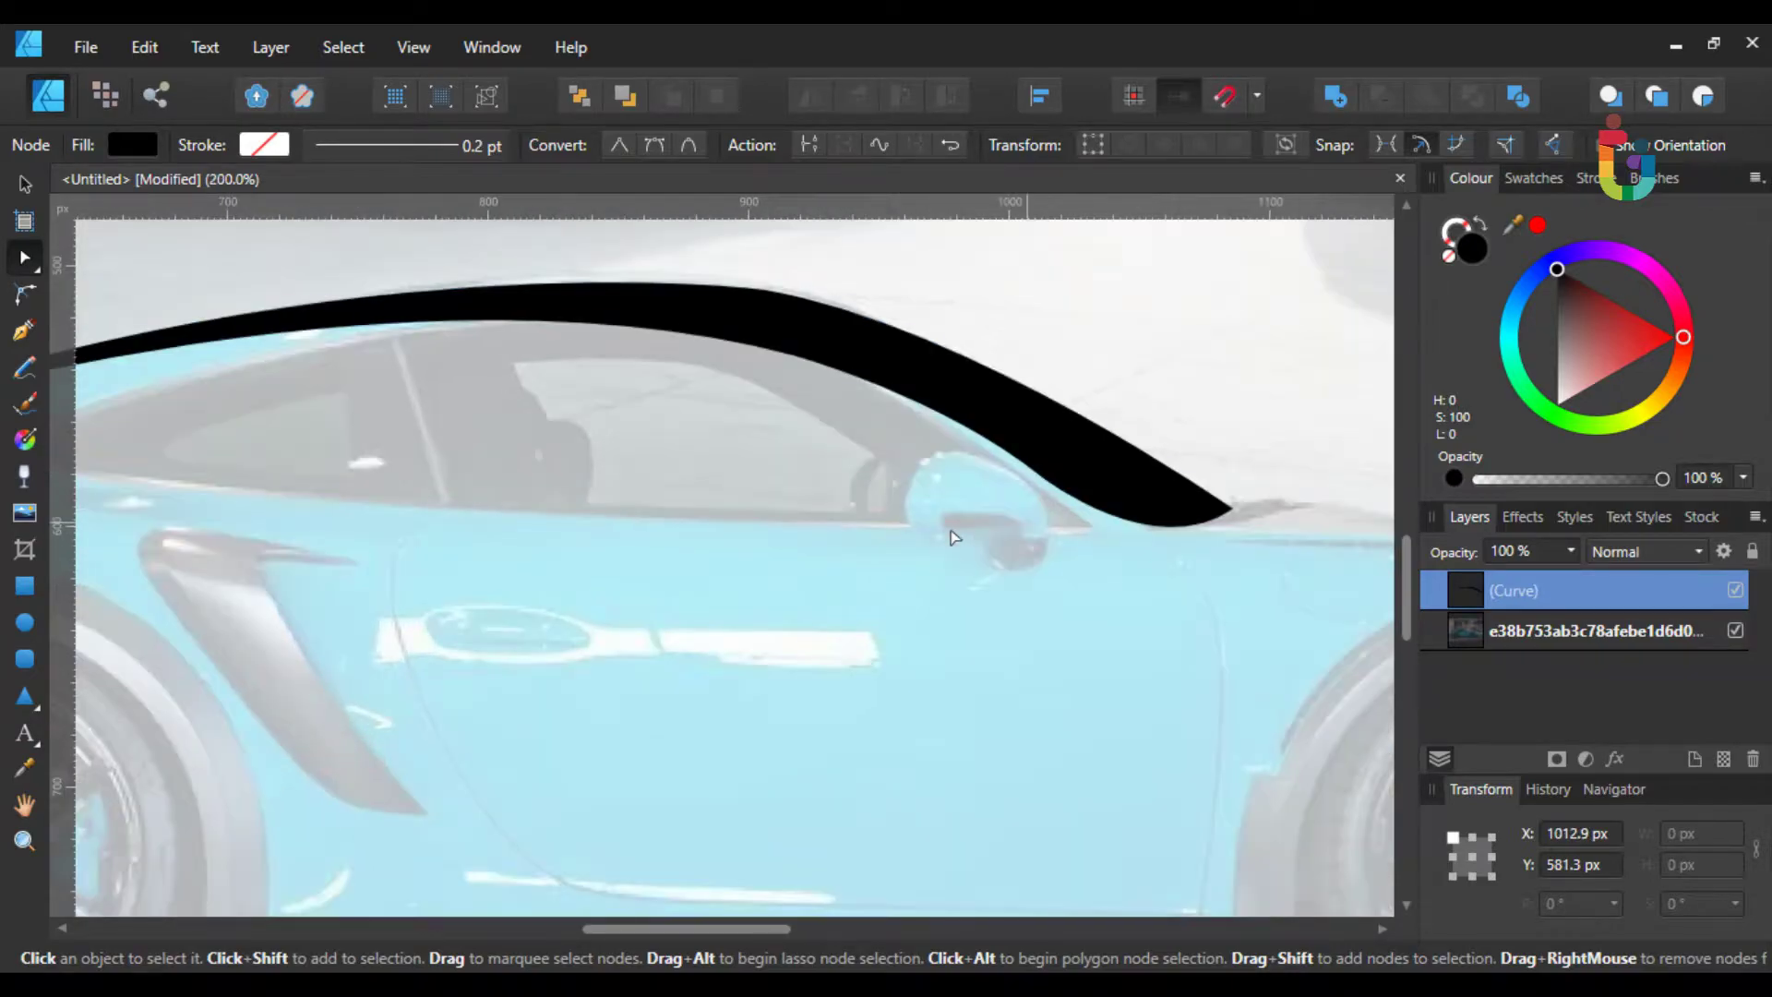
{"action": "key", "text": "ctrl+plus"}
{"action": "left_click_drag", "start_coordinate": [951, 535], "coordinate": [653, 654]}
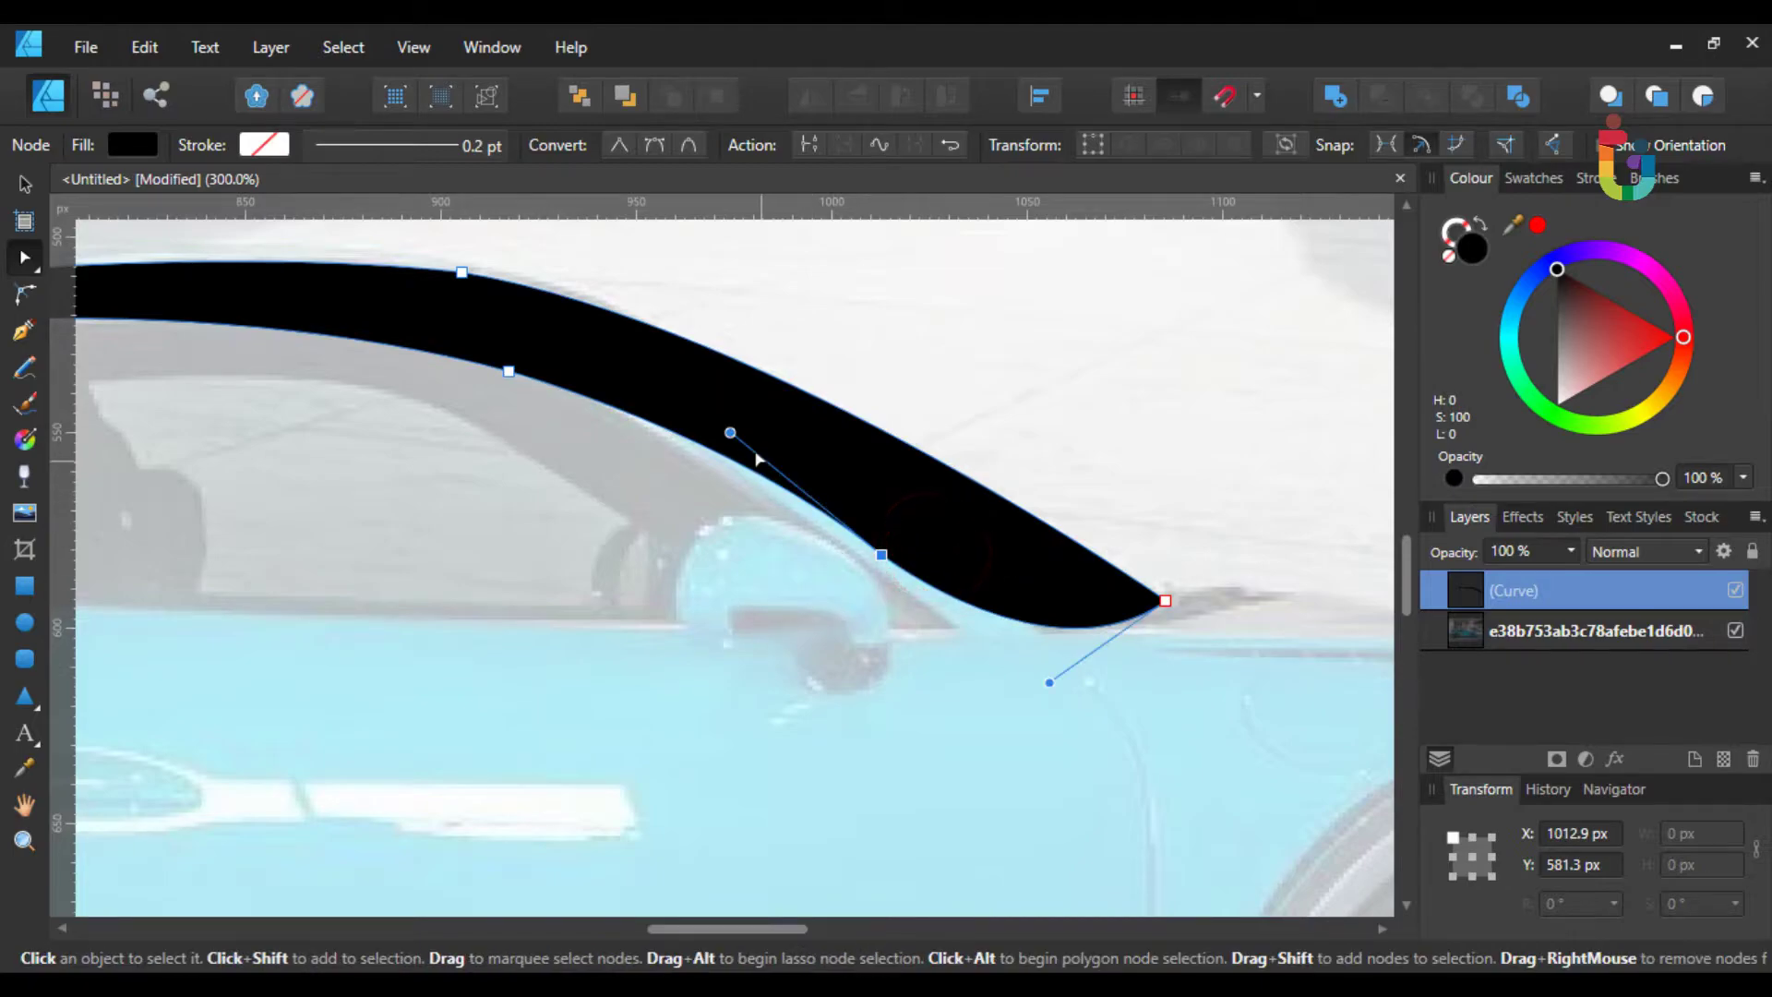
{"action": "left_click_drag", "start_coordinate": [730, 432], "coordinate": [638, 396]}
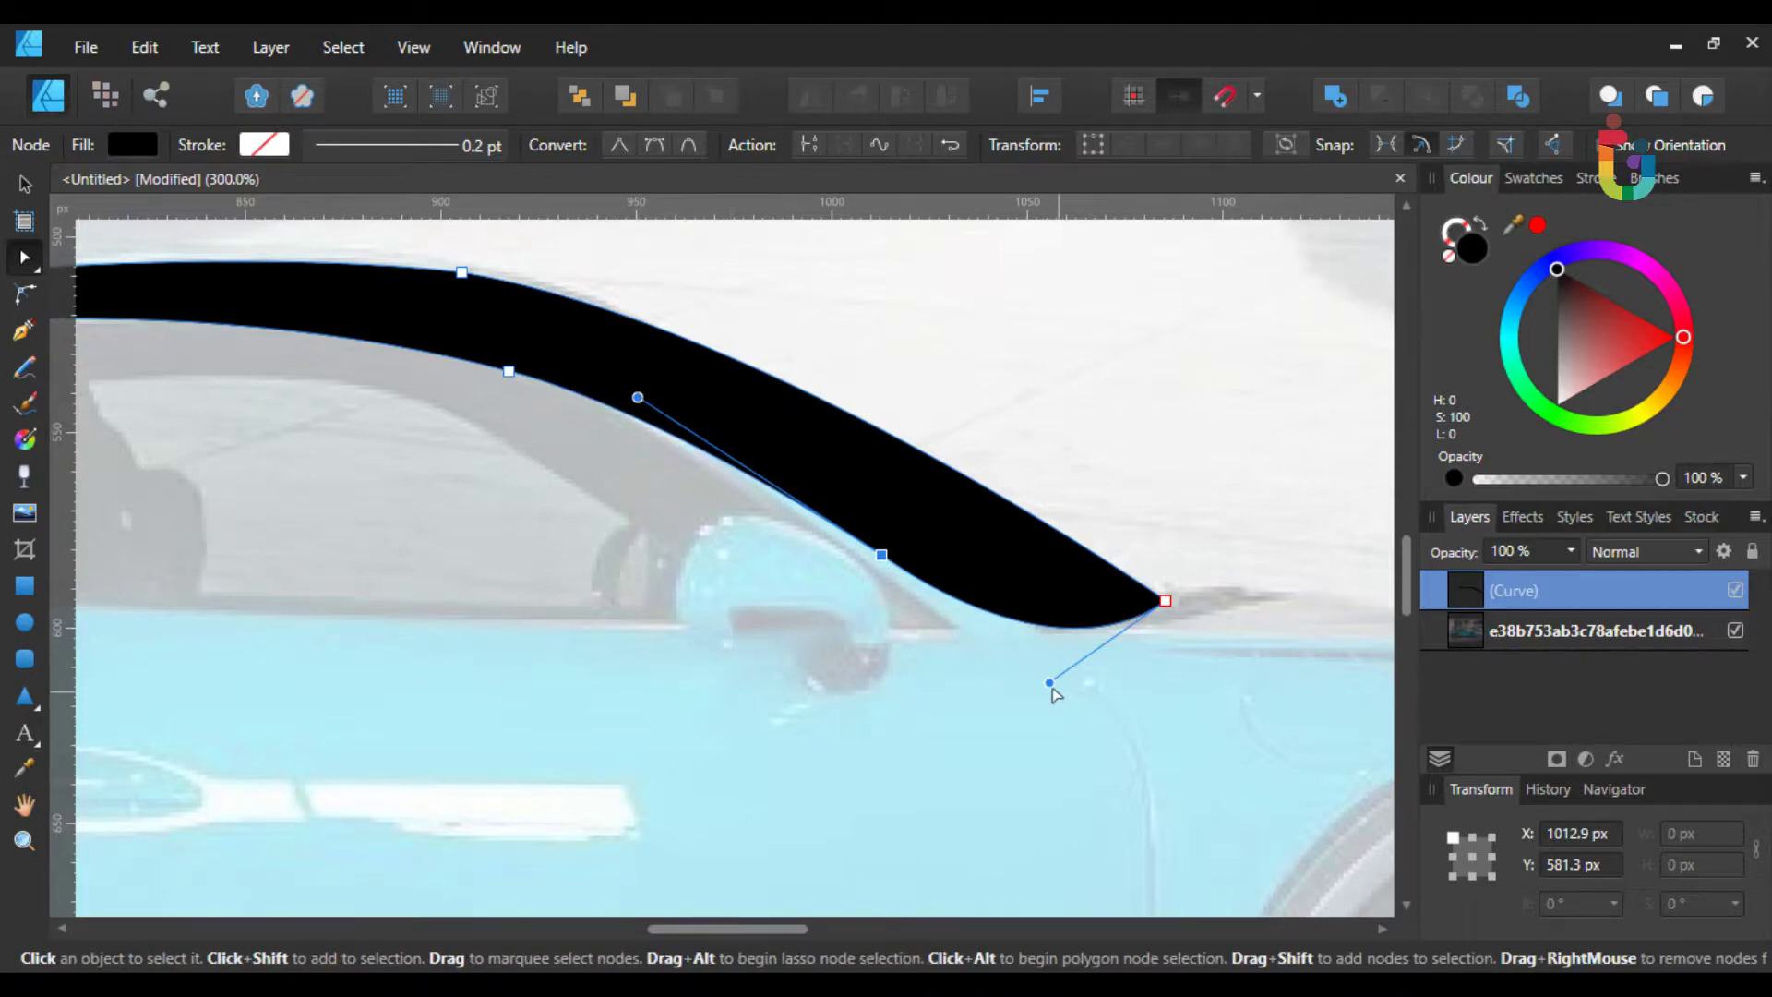
- Flatten the roof shape's lower curve at the windscreen base by adjusting the handle of its pointed end node
{"action": "left_click_drag", "start_coordinate": [1061, 655], "coordinate": [1204, 569]}
{"action": "left_click_drag", "start_coordinate": [1049, 683], "coordinate": [991, 663]}
{"action": "left_click", "coordinate": [938, 661]}
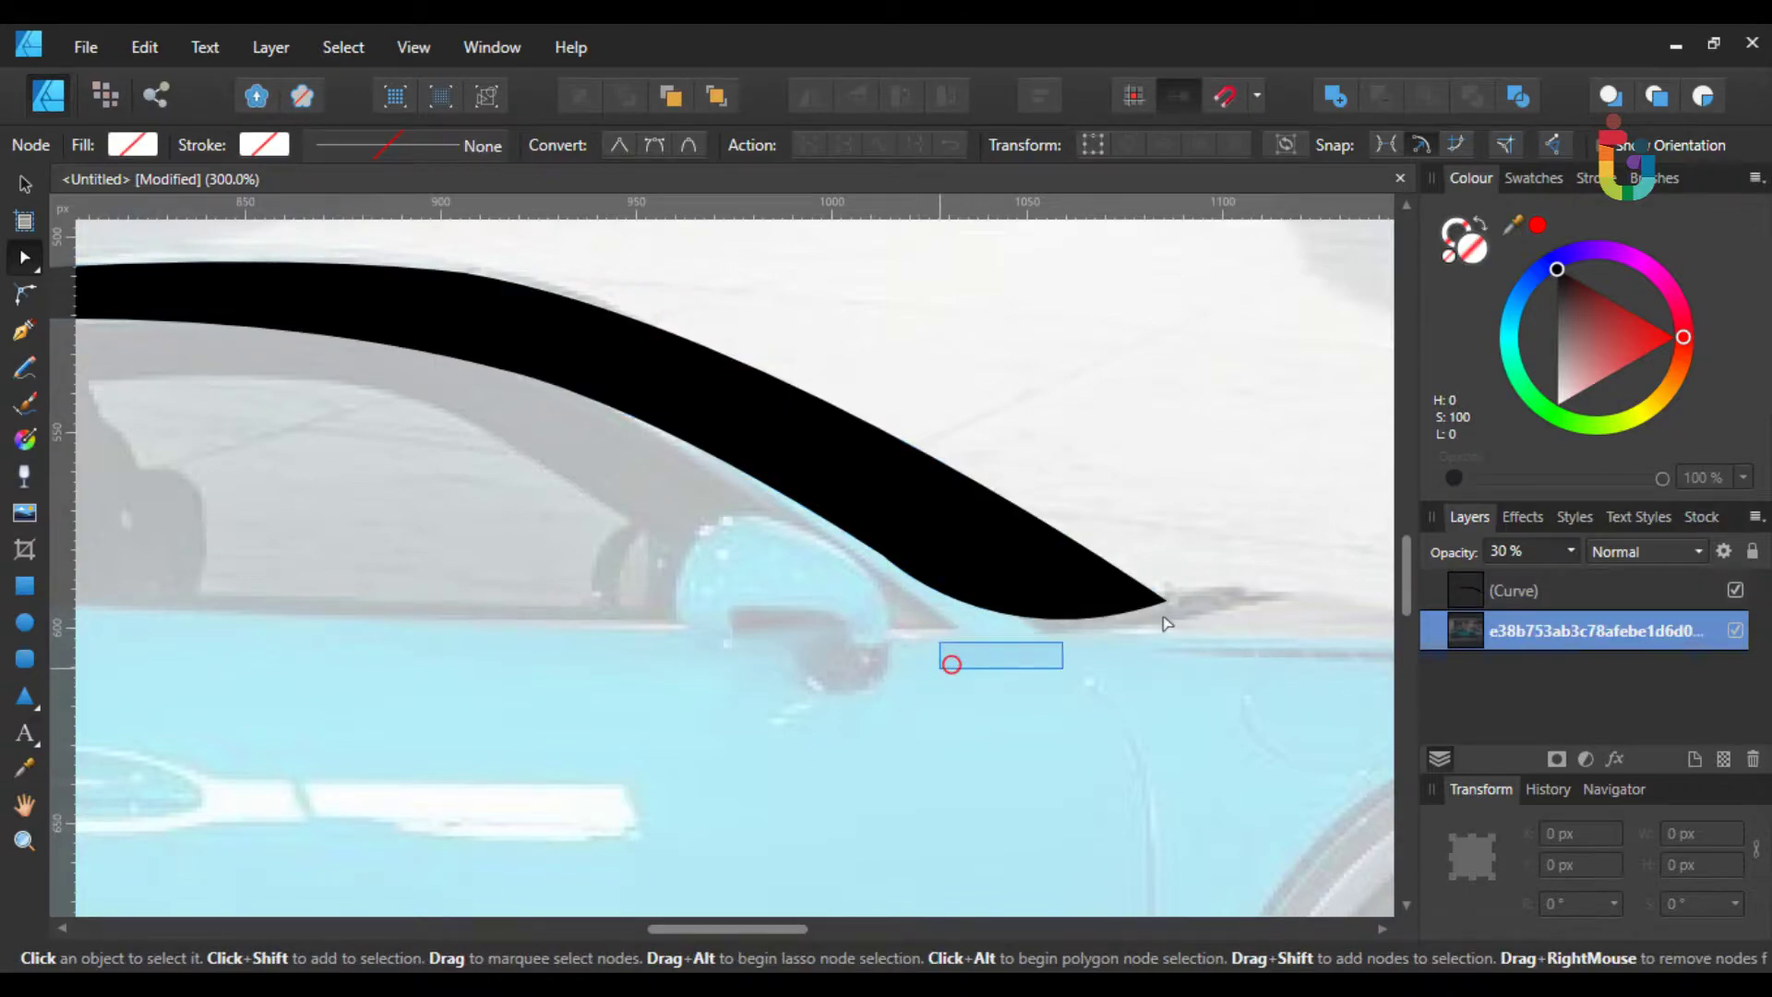
{"action": "left_click_drag", "start_coordinate": [1218, 553], "coordinate": [1119, 628]}
{"action": "left_click", "coordinate": [1107, 604]}
{"action": "left_click", "coordinate": [1203, 586]}
{"action": "left_click", "coordinate": [993, 661]}
{"action": "left_click_drag", "start_coordinate": [993, 661], "coordinate": [1020, 656]}
{"action": "left_click", "coordinate": [1194, 526]}
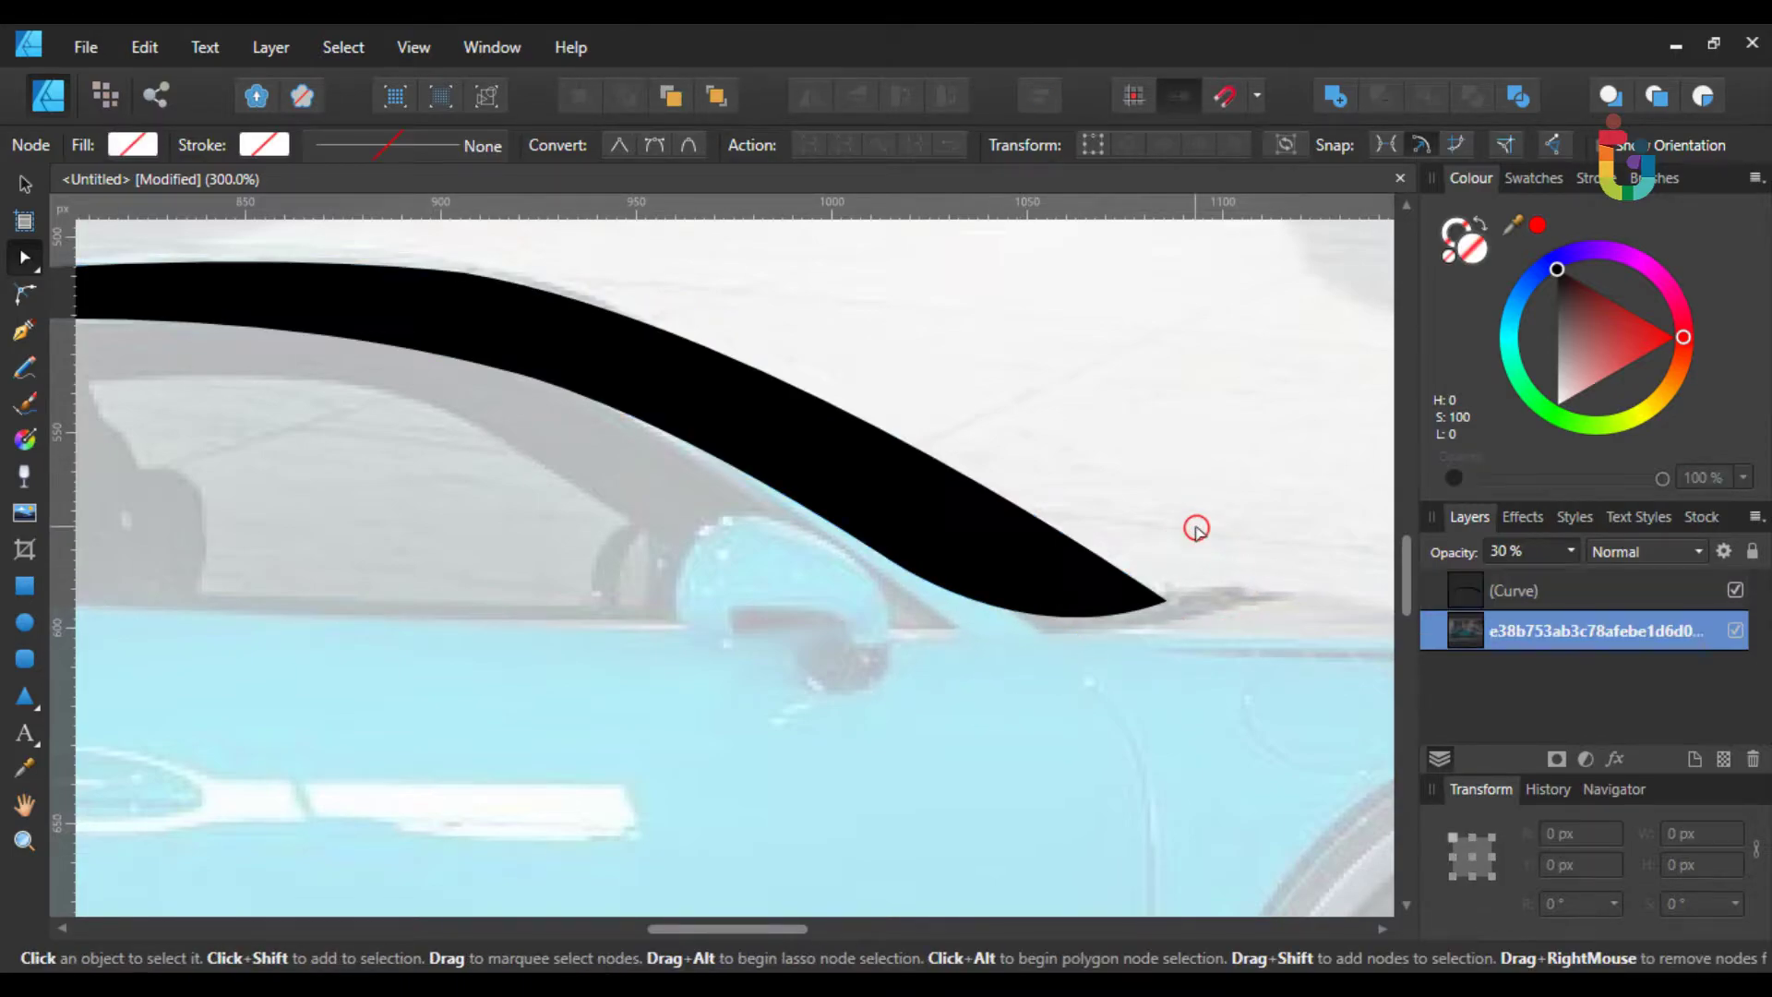
- Examine the black roof shape's fit against the photo from the windscreen base back to the rear spoiler
{"action": "key", "text": "ctrl+plus"}
{"action": "key", "text": "ctrl+plus"}
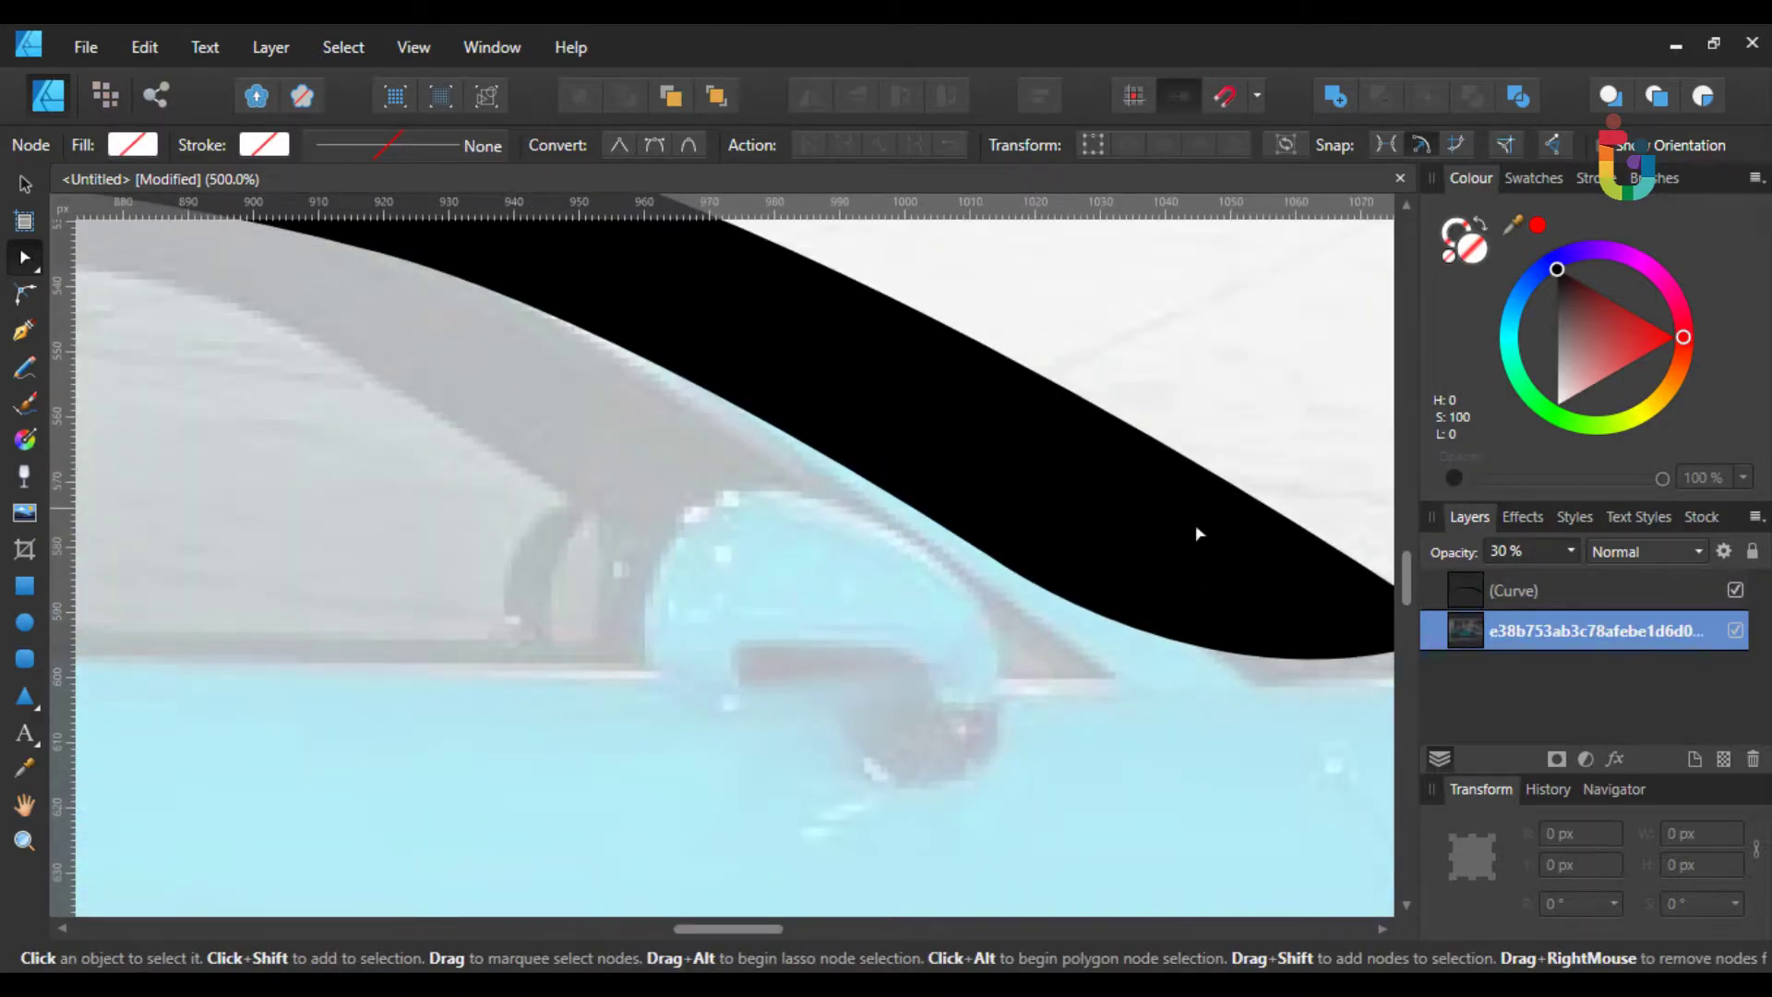
{"action": "key", "text": "ctrl+minus"}
{"action": "key", "text": "ctrl+minus"}
{"action": "key", "text": "ctrl+minus"}
{"action": "key", "text": "ctrl+plus"}
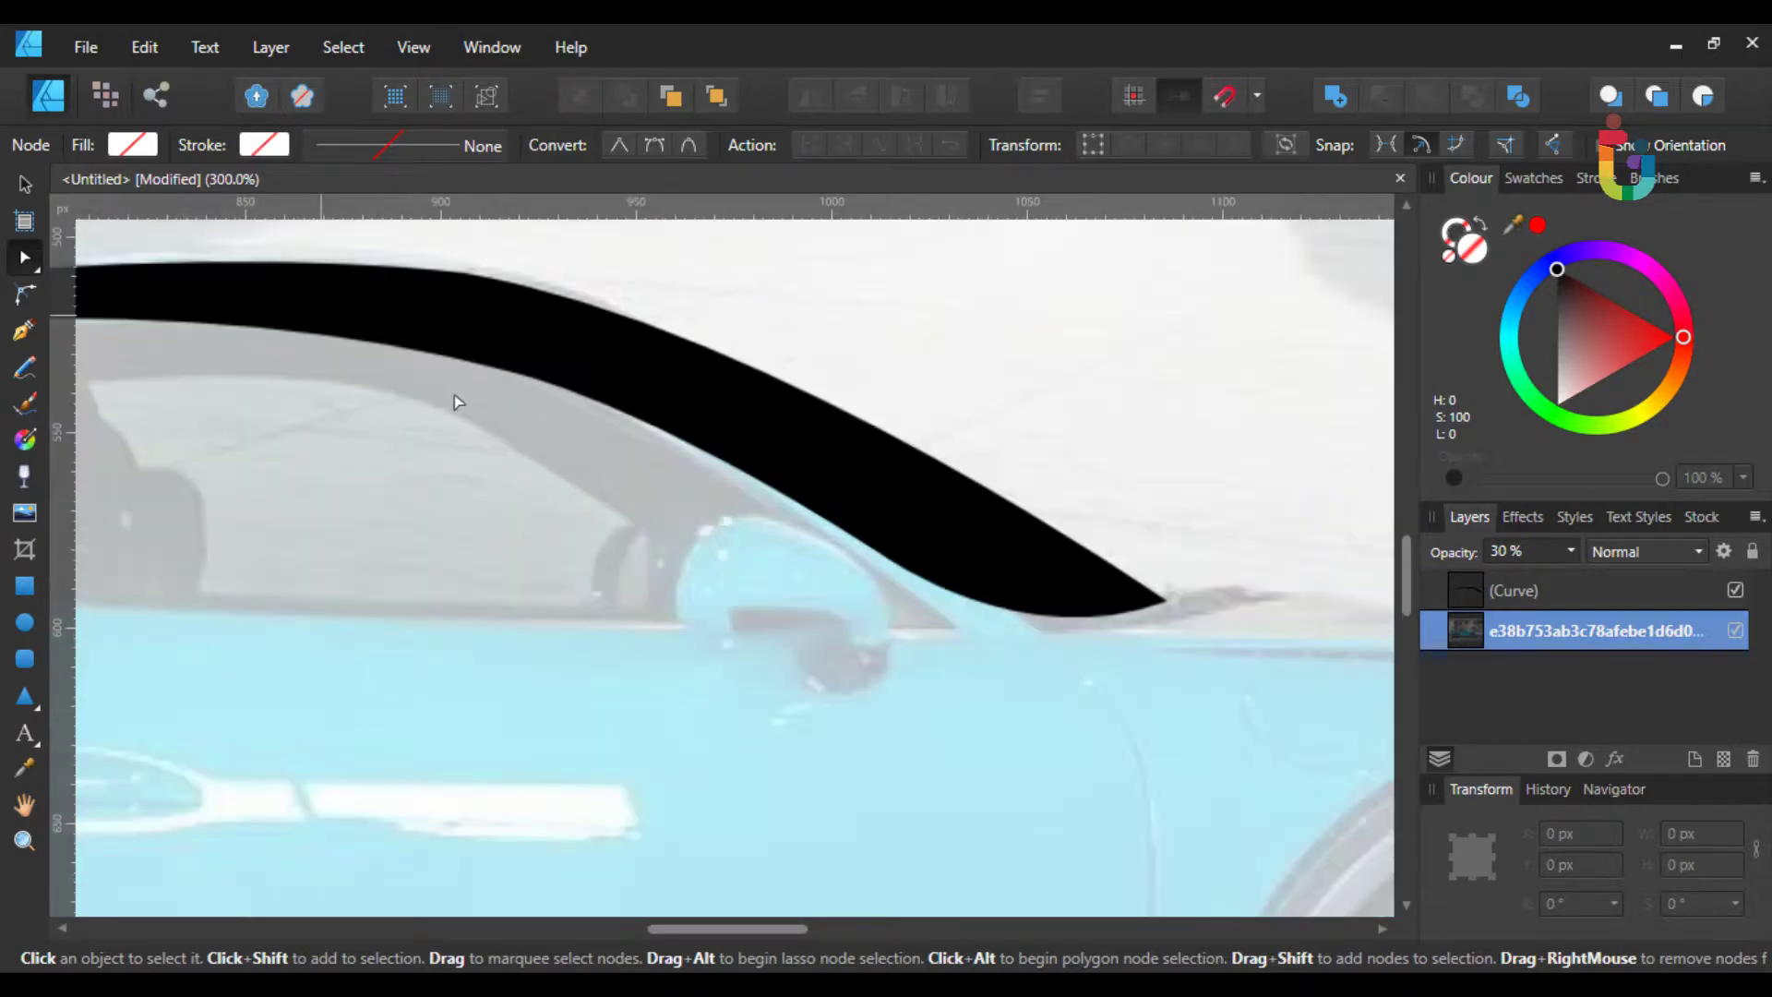
{"action": "key", "text": "ctrl+plus"}
{"action": "key", "text": "space"}
{"action": "left_click_drag", "start_coordinate": [457, 419], "coordinate": [862, 668]}
{"action": "left_click_drag", "start_coordinate": [530, 633], "coordinate": [965, 633]}
{"action": "left_click_drag", "start_coordinate": [348, 641], "coordinate": [880, 639]}
{"action": "left_click_drag", "start_coordinate": [483, 640], "coordinate": [886, 633]}
{"action": "key", "text": "ctrl+minus"}
{"action": "key", "text": "ctrl+minus"}
{"action": "key", "text": "ctrl+minus"}
{"action": "key", "text": "ctrl+minus"}
{"action": "key", "text": "ctrl+minus"}
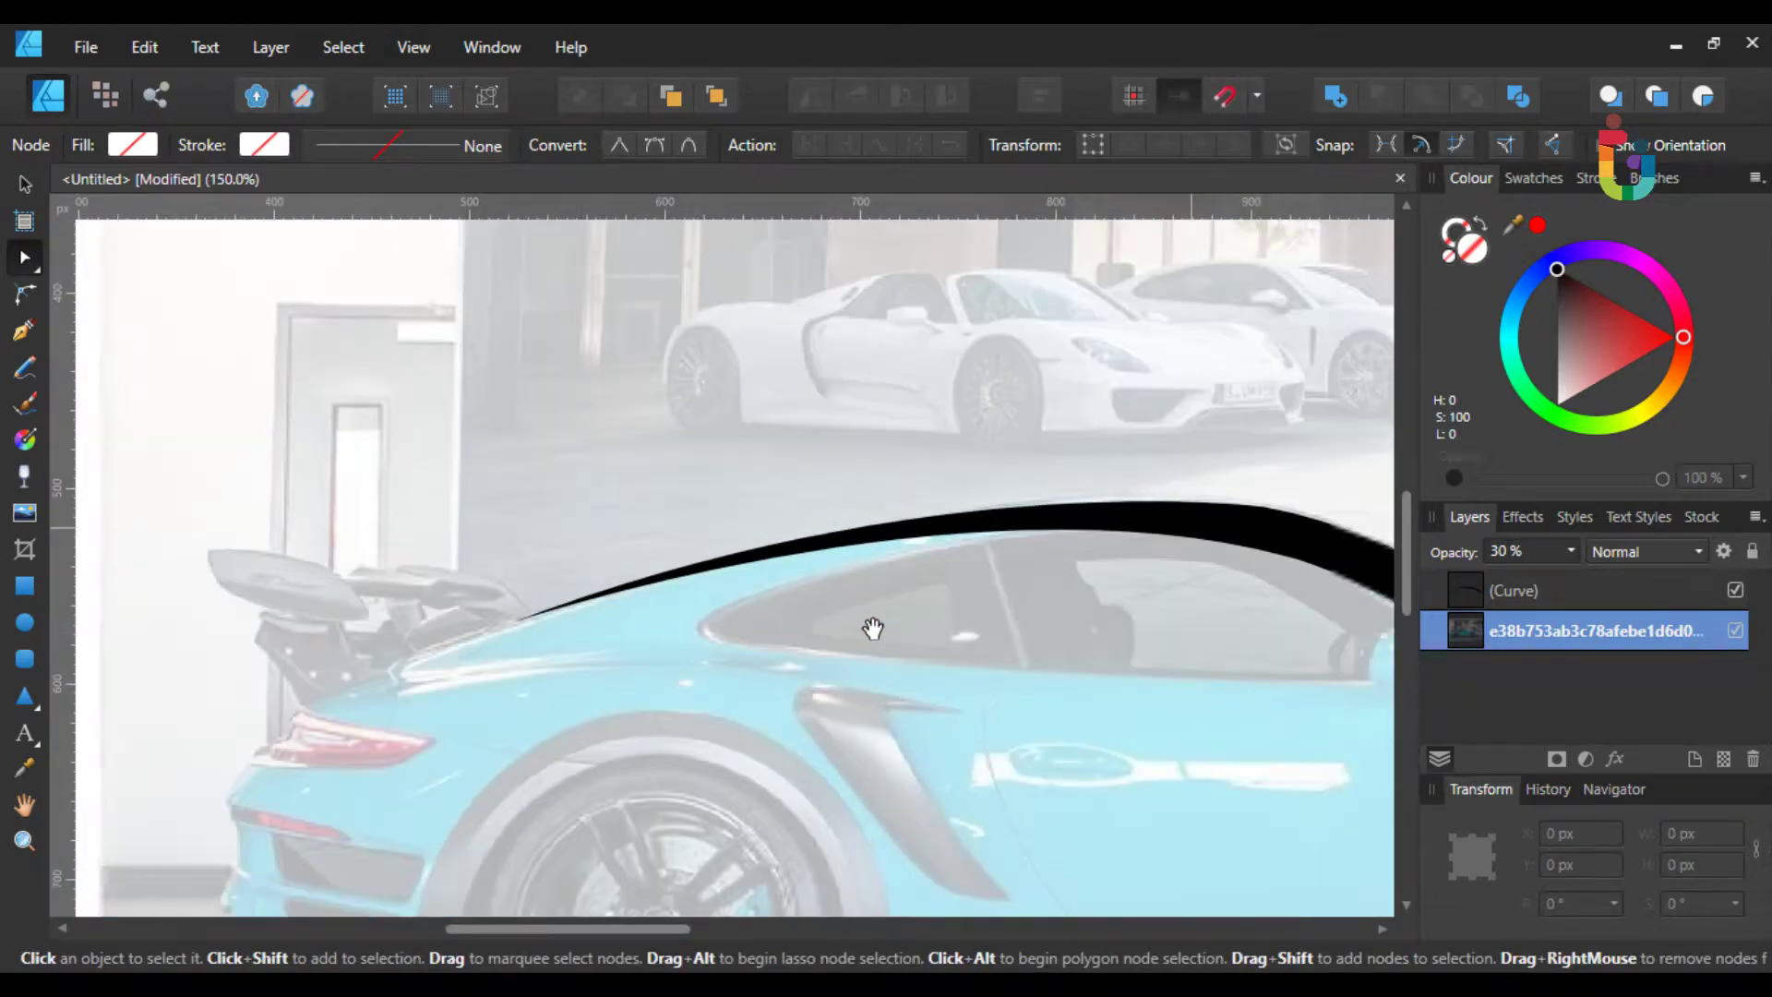
{"action": "key", "text": "ctrl+plus"}
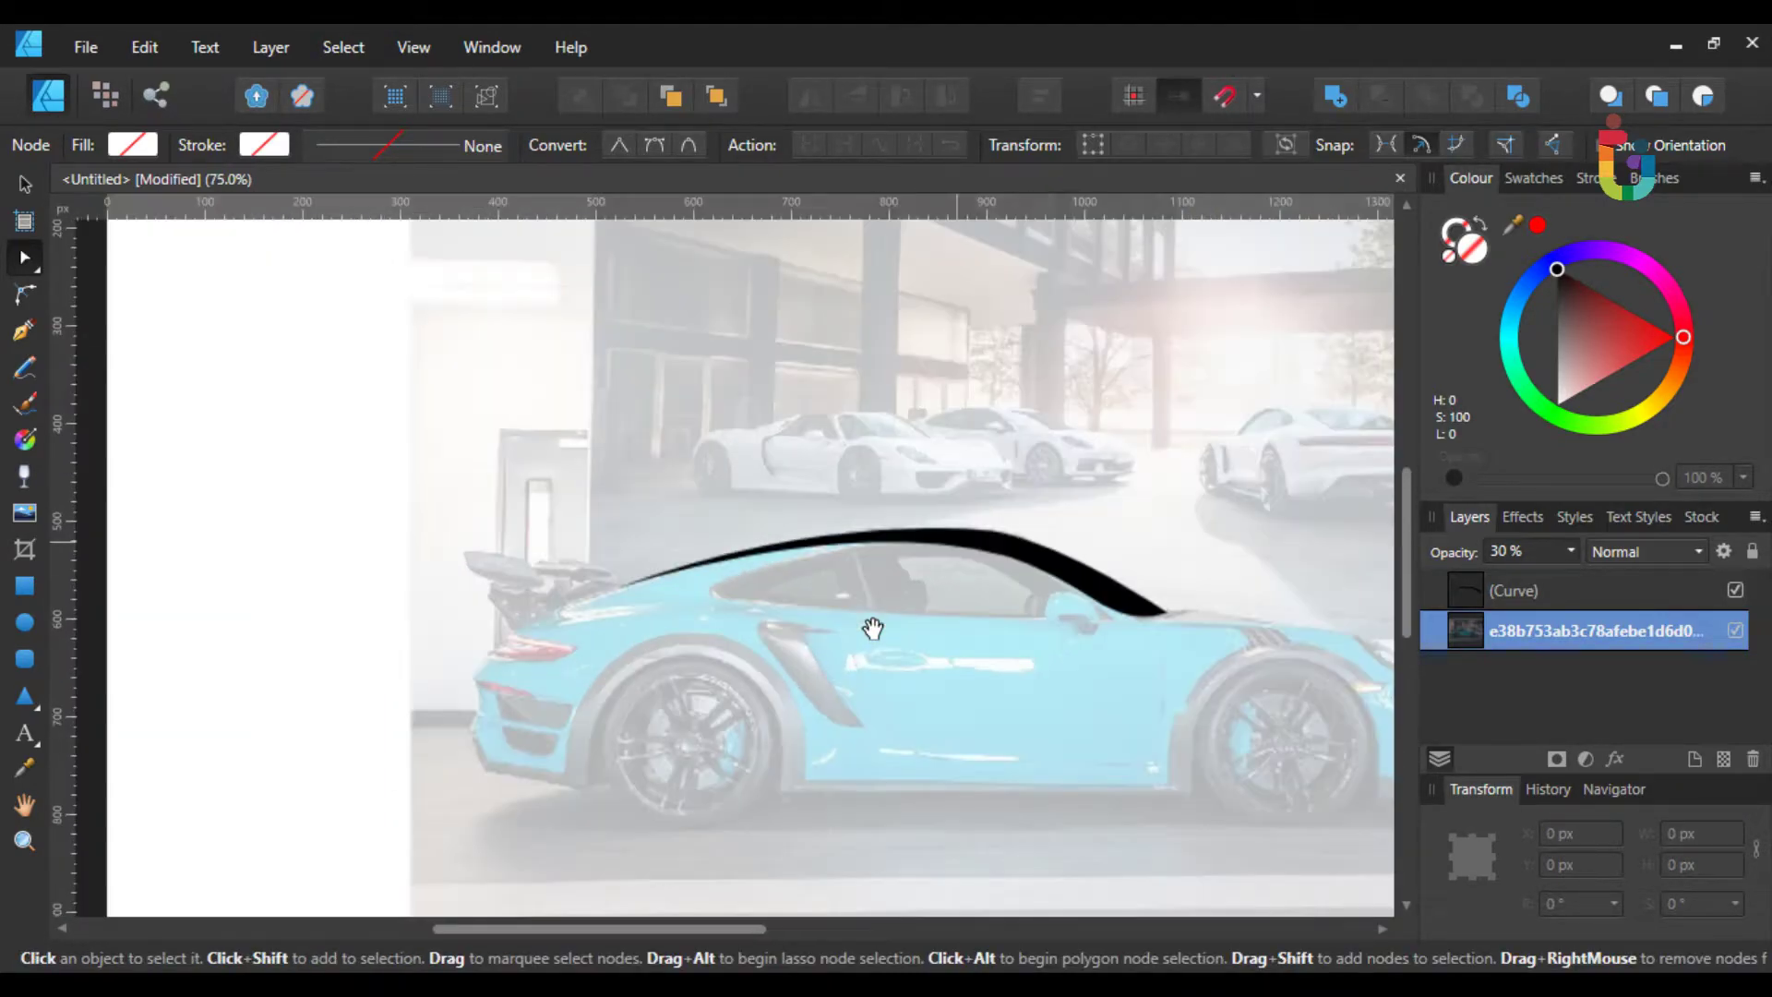
- Try to trace the bonnet line with the Pen tool from below the door mirror to the car's nose
{"action": "left_click_drag", "start_coordinate": [874, 625], "coordinate": [660, 612]}
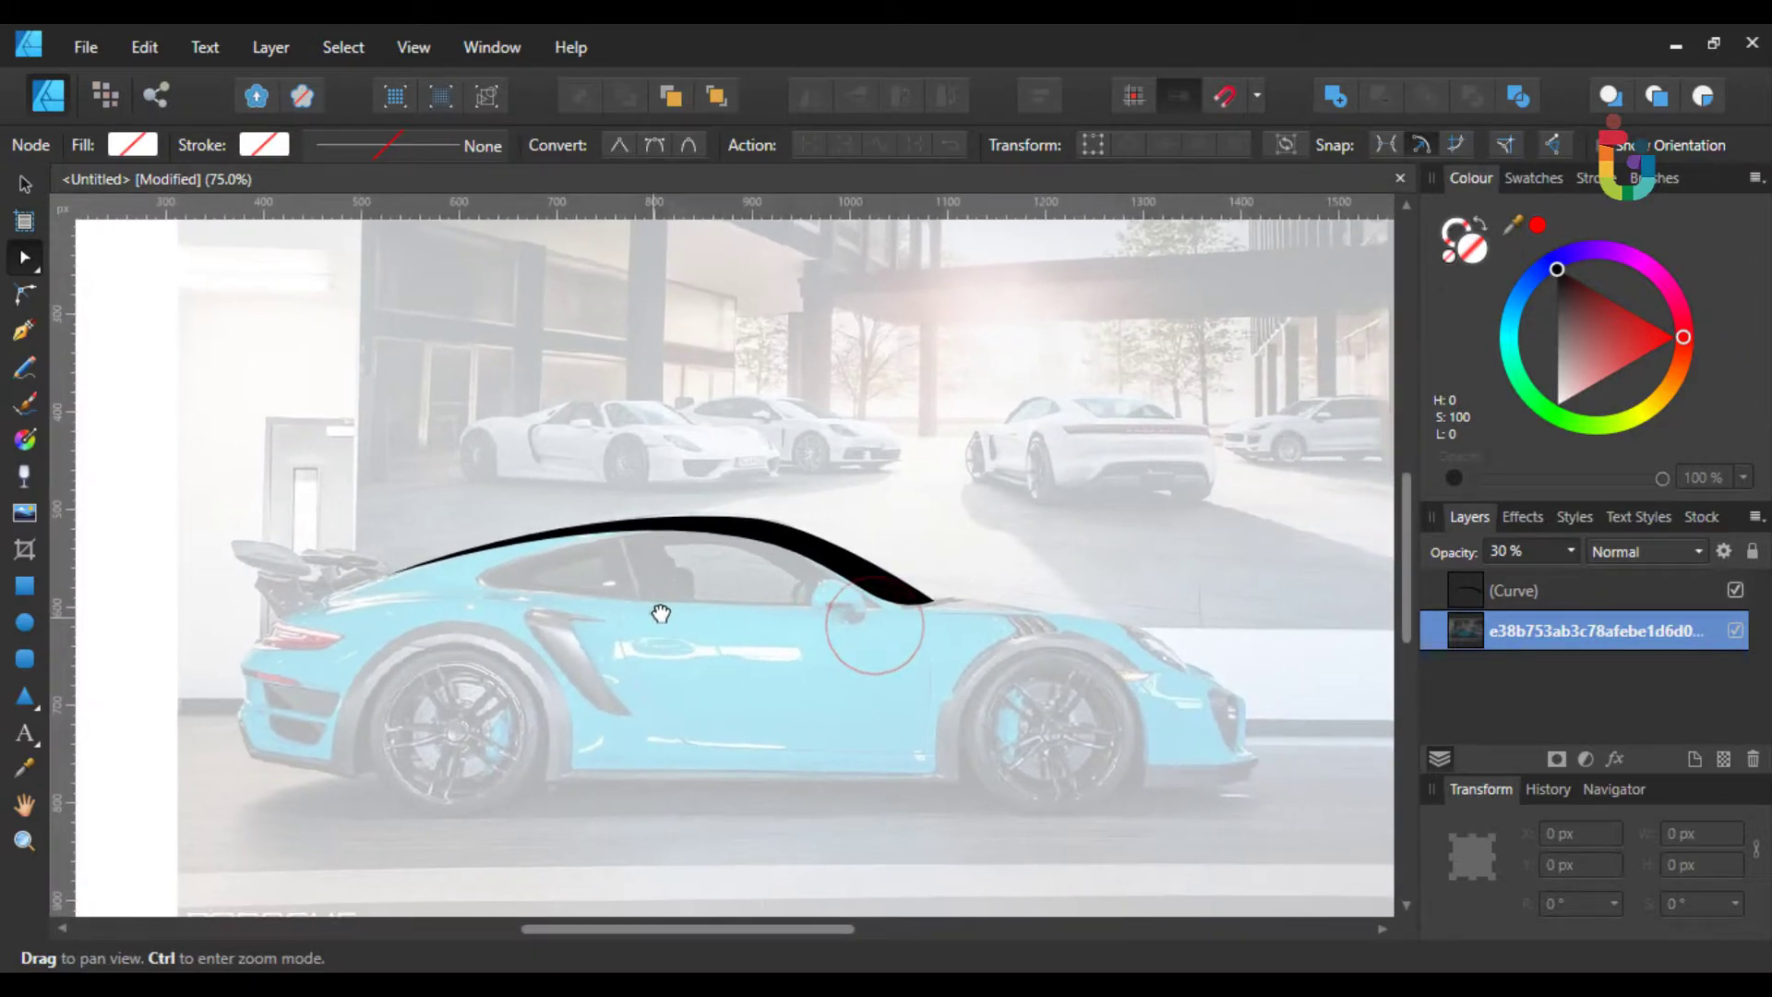
{"action": "key", "text": "ctrl+plus"}
{"action": "left_click_drag", "start_coordinate": [768, 618], "coordinate": [407, 597]}
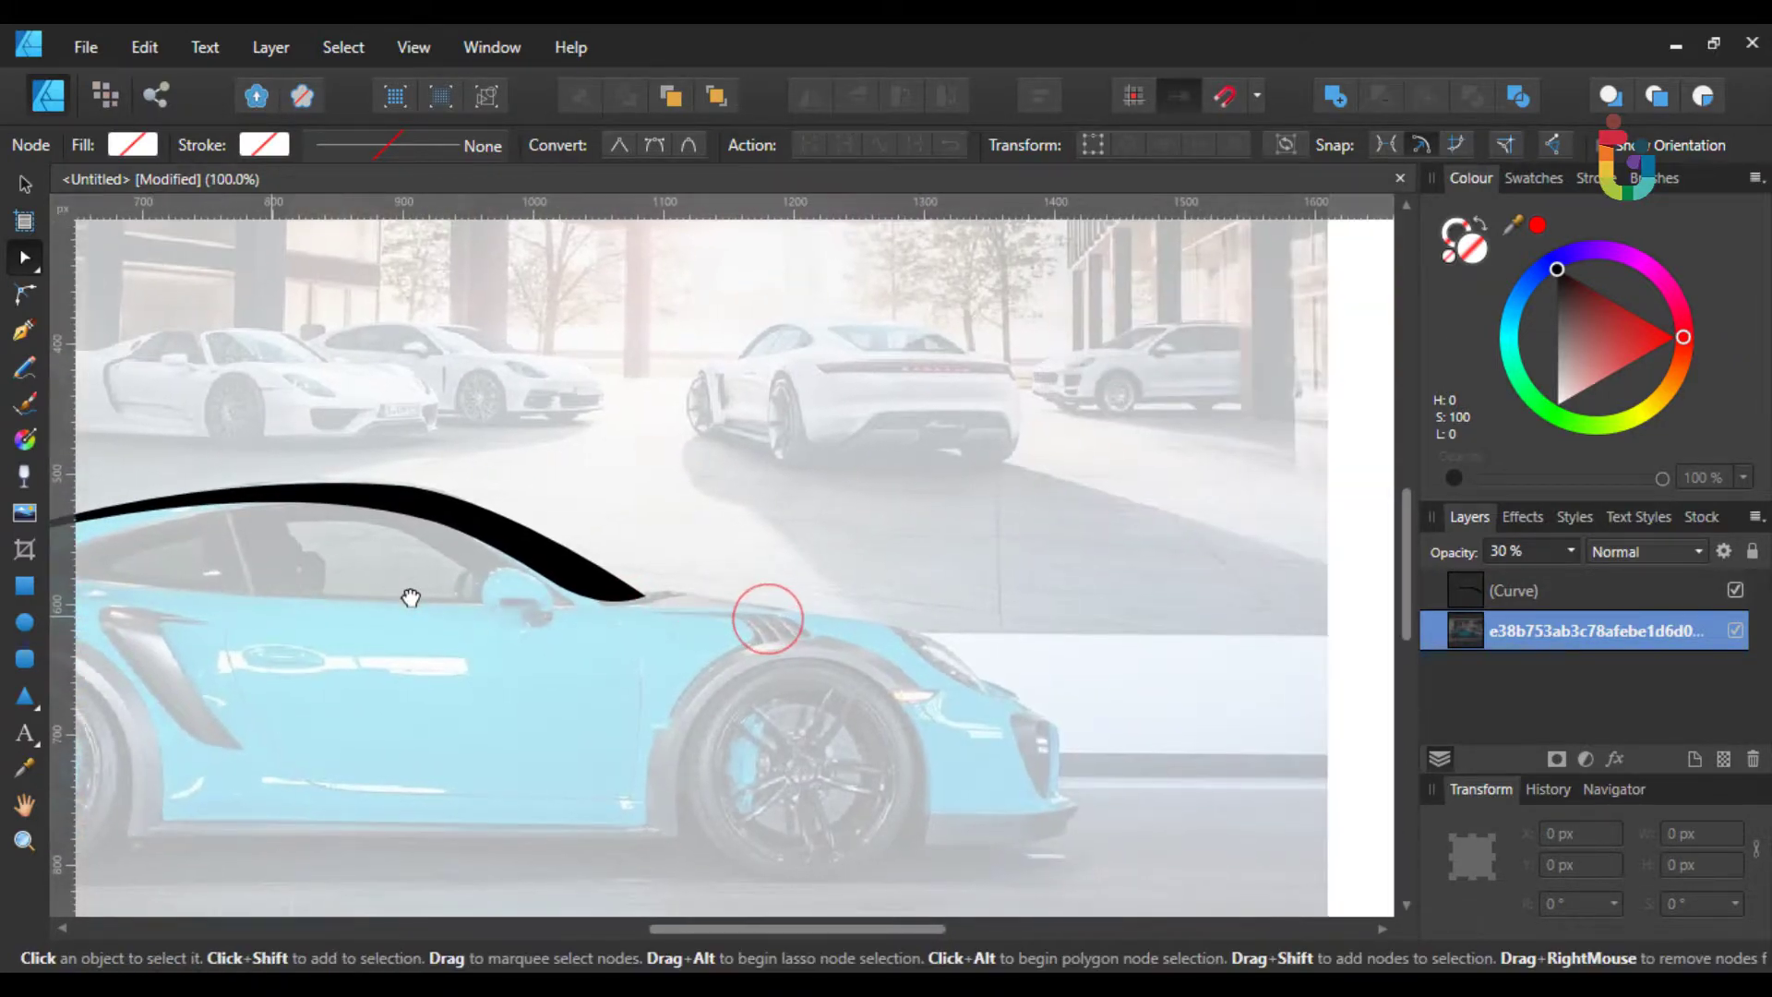
{"action": "key", "text": "ctrl+plus"}
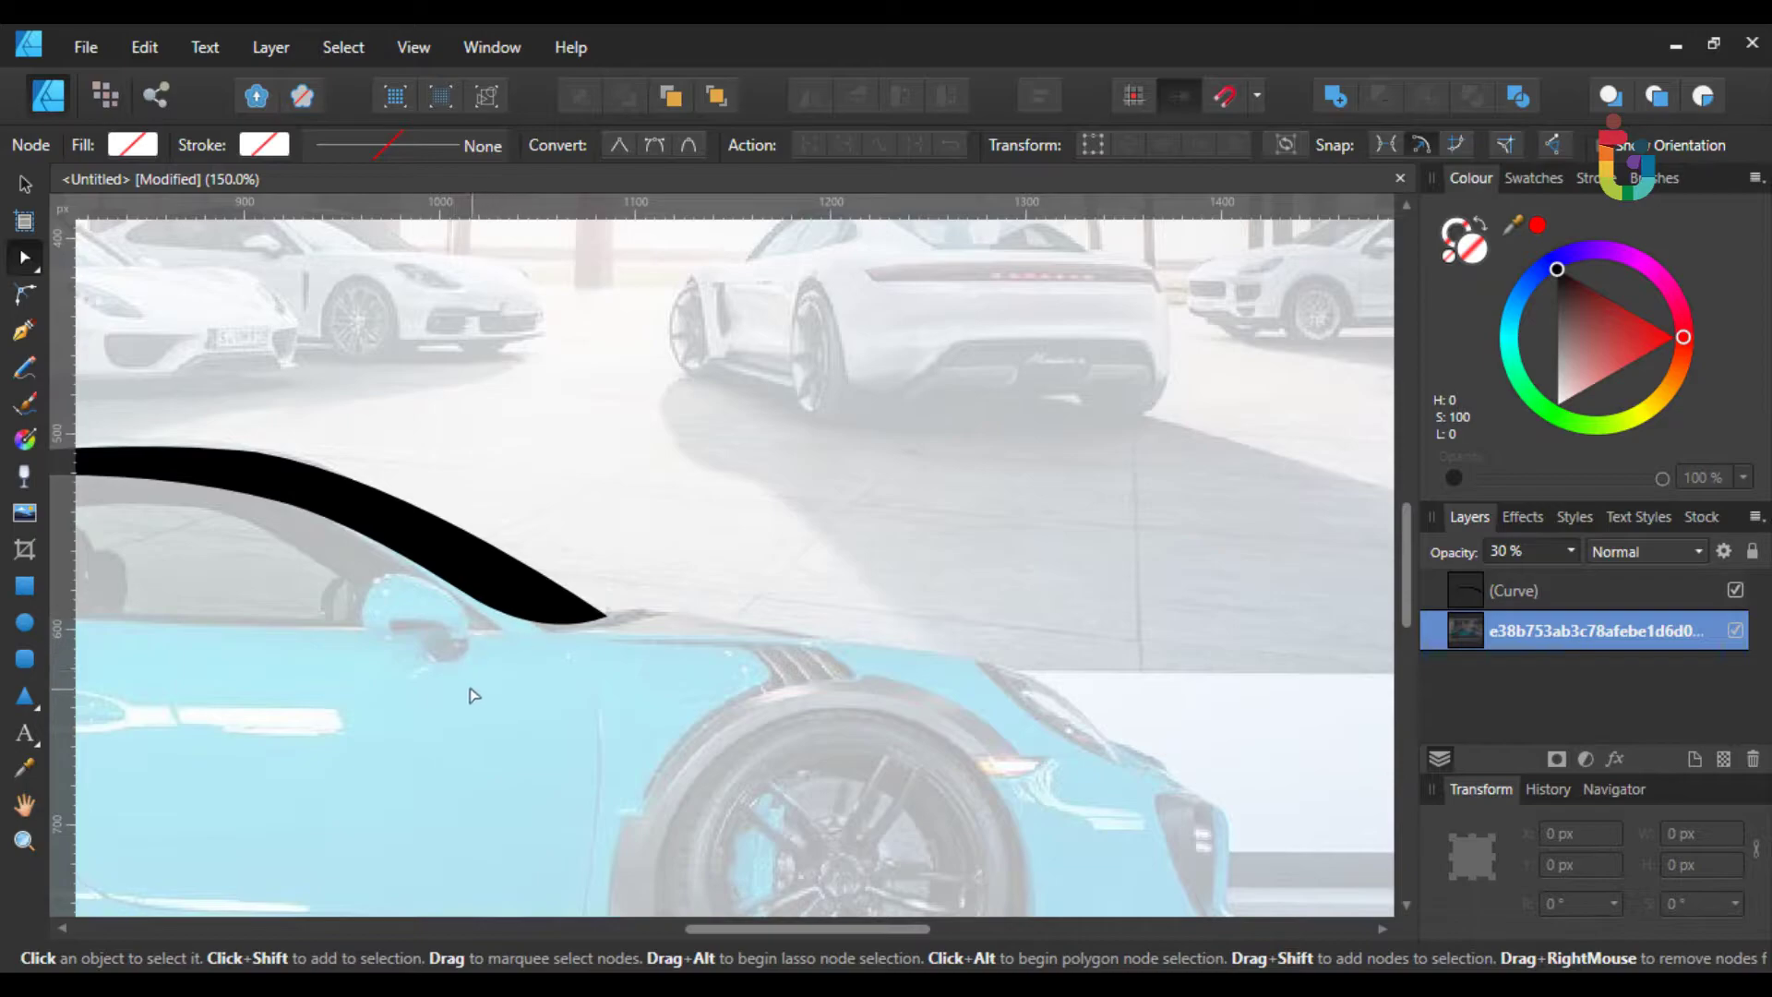
{"action": "left_click", "coordinate": [24, 329]}
{"action": "left_click_drag", "start_coordinate": [406, 597], "coordinate": [574, 535]}
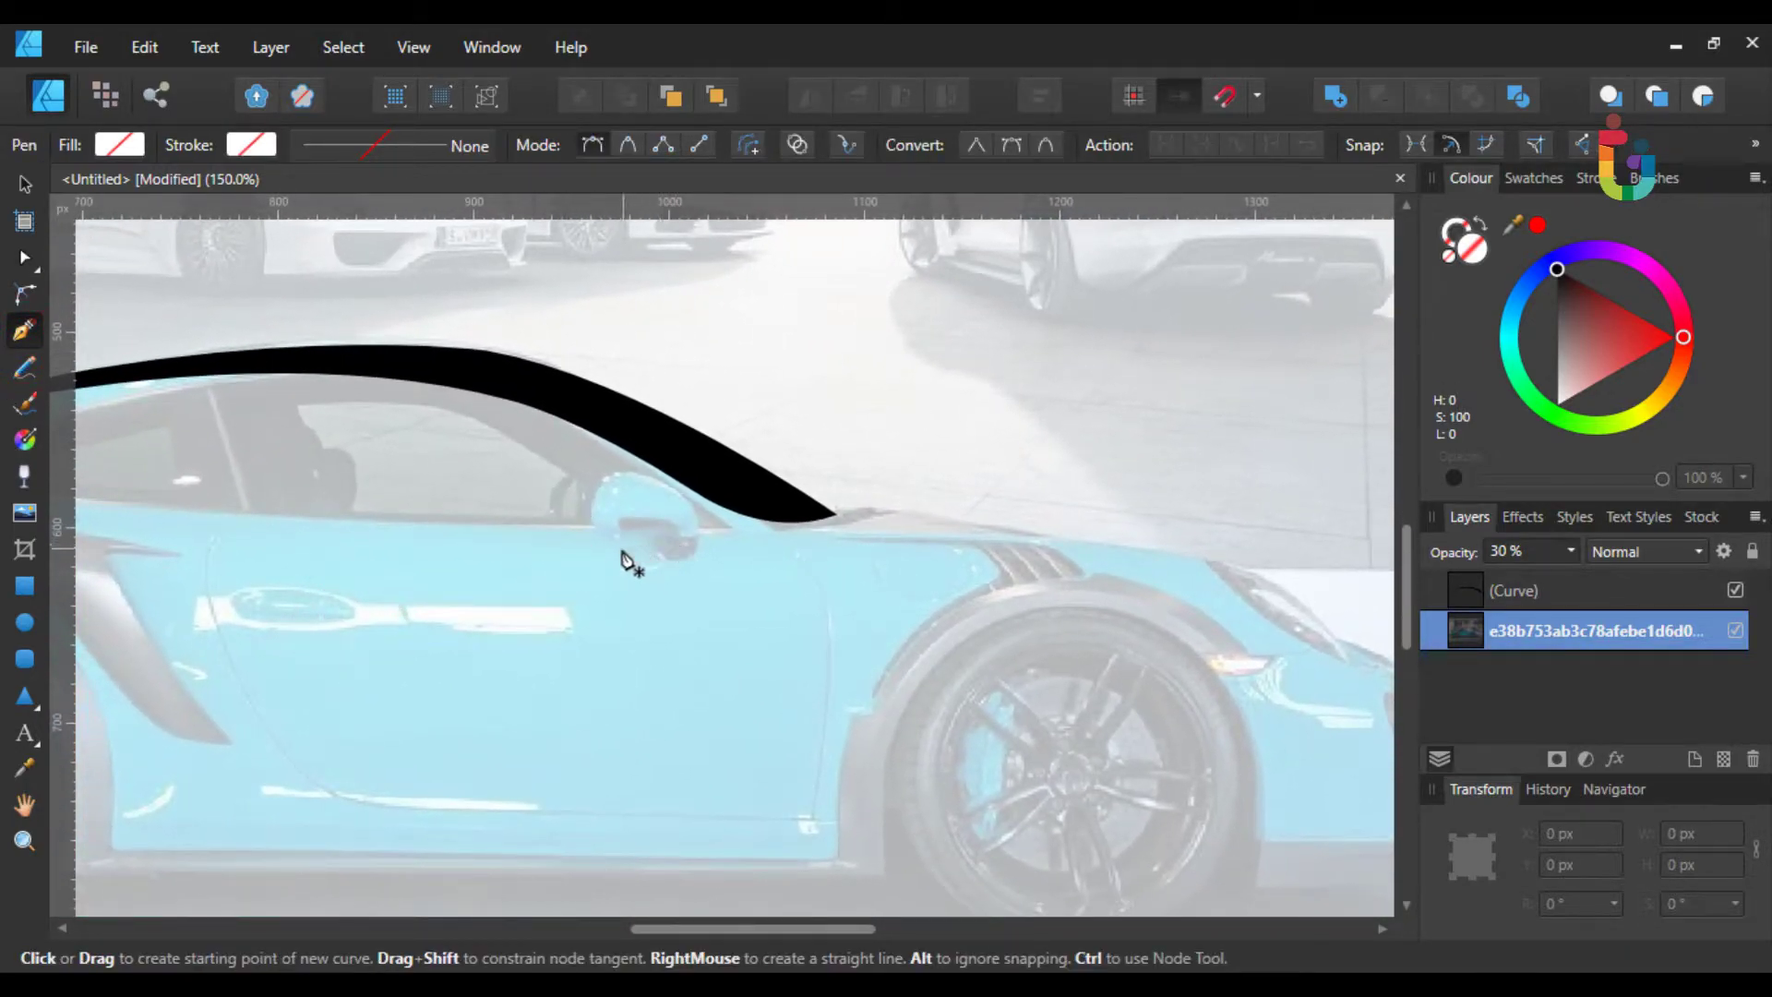
{"action": "left_click", "coordinate": [623, 531]}
{"action": "key", "text": "ctrl+z"}
{"action": "left_click", "coordinate": [605, 526]}
{"action": "left_click_drag", "start_coordinate": [822, 592], "coordinate": [522, 549]}
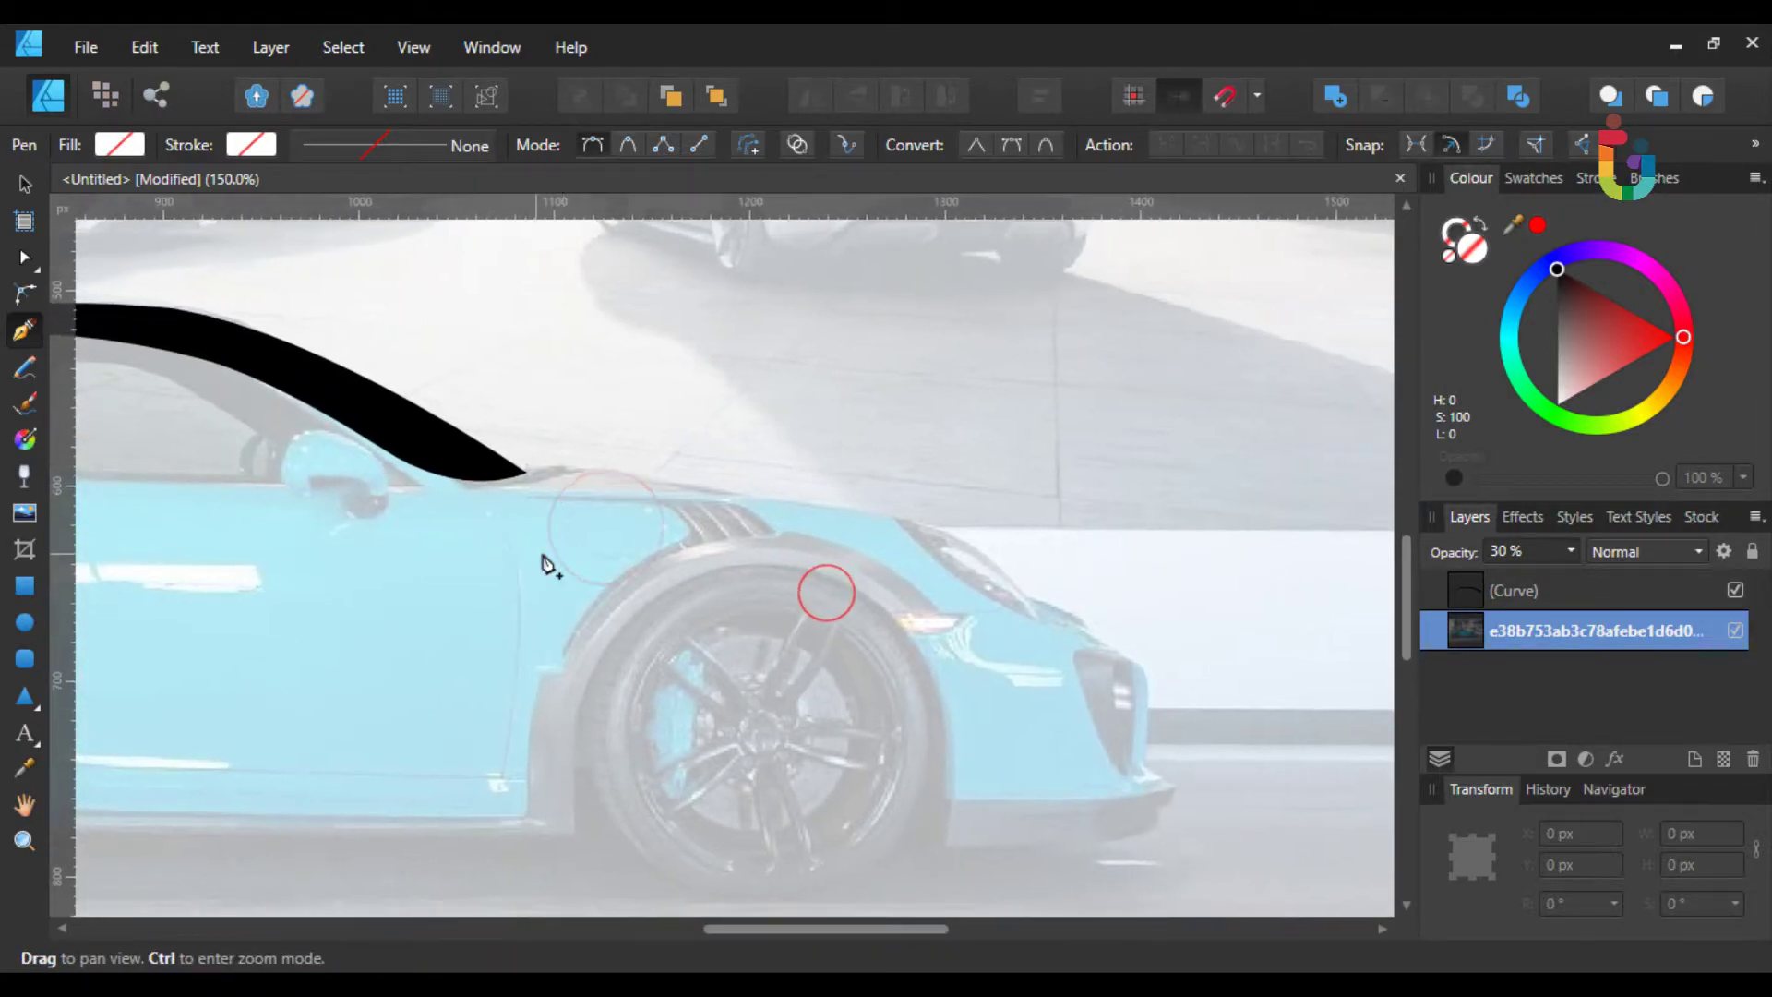
{"action": "left_click_drag", "start_coordinate": [1021, 585], "coordinate": [1317, 797]}
{"action": "key", "text": "ctrl+z"}
{"action": "left_click_drag", "start_coordinate": [1105, 644], "coordinate": [1086, 635]}
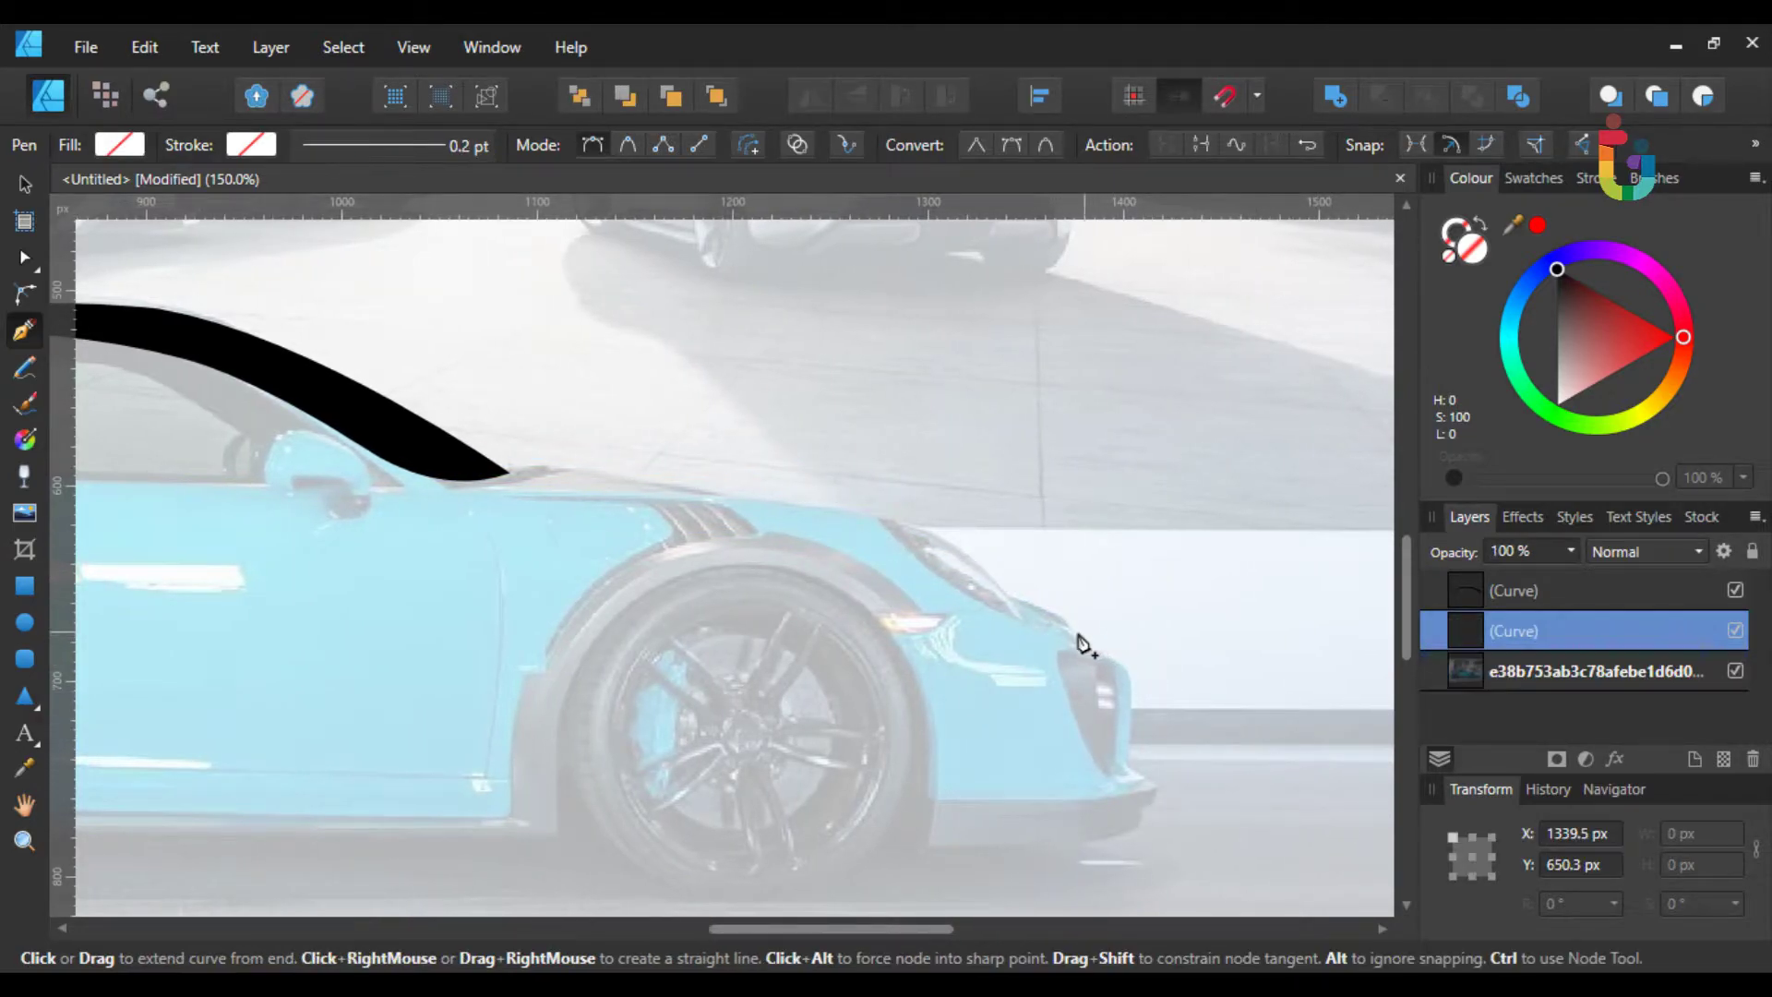
{"action": "key", "text": "ctrl+minus"}
{"action": "key", "text": "ctrl+z"}
{"action": "left_click_drag", "start_coordinate": [901, 574], "coordinate": [988, 653]}
{"action": "key", "text": "ctrl+z"}
- Trace a closed front fender shape with the Pen tool from the door mirror over the bonnet to the headlight and back along the wheel arch
{"action": "left_click", "coordinate": [413, 511]}
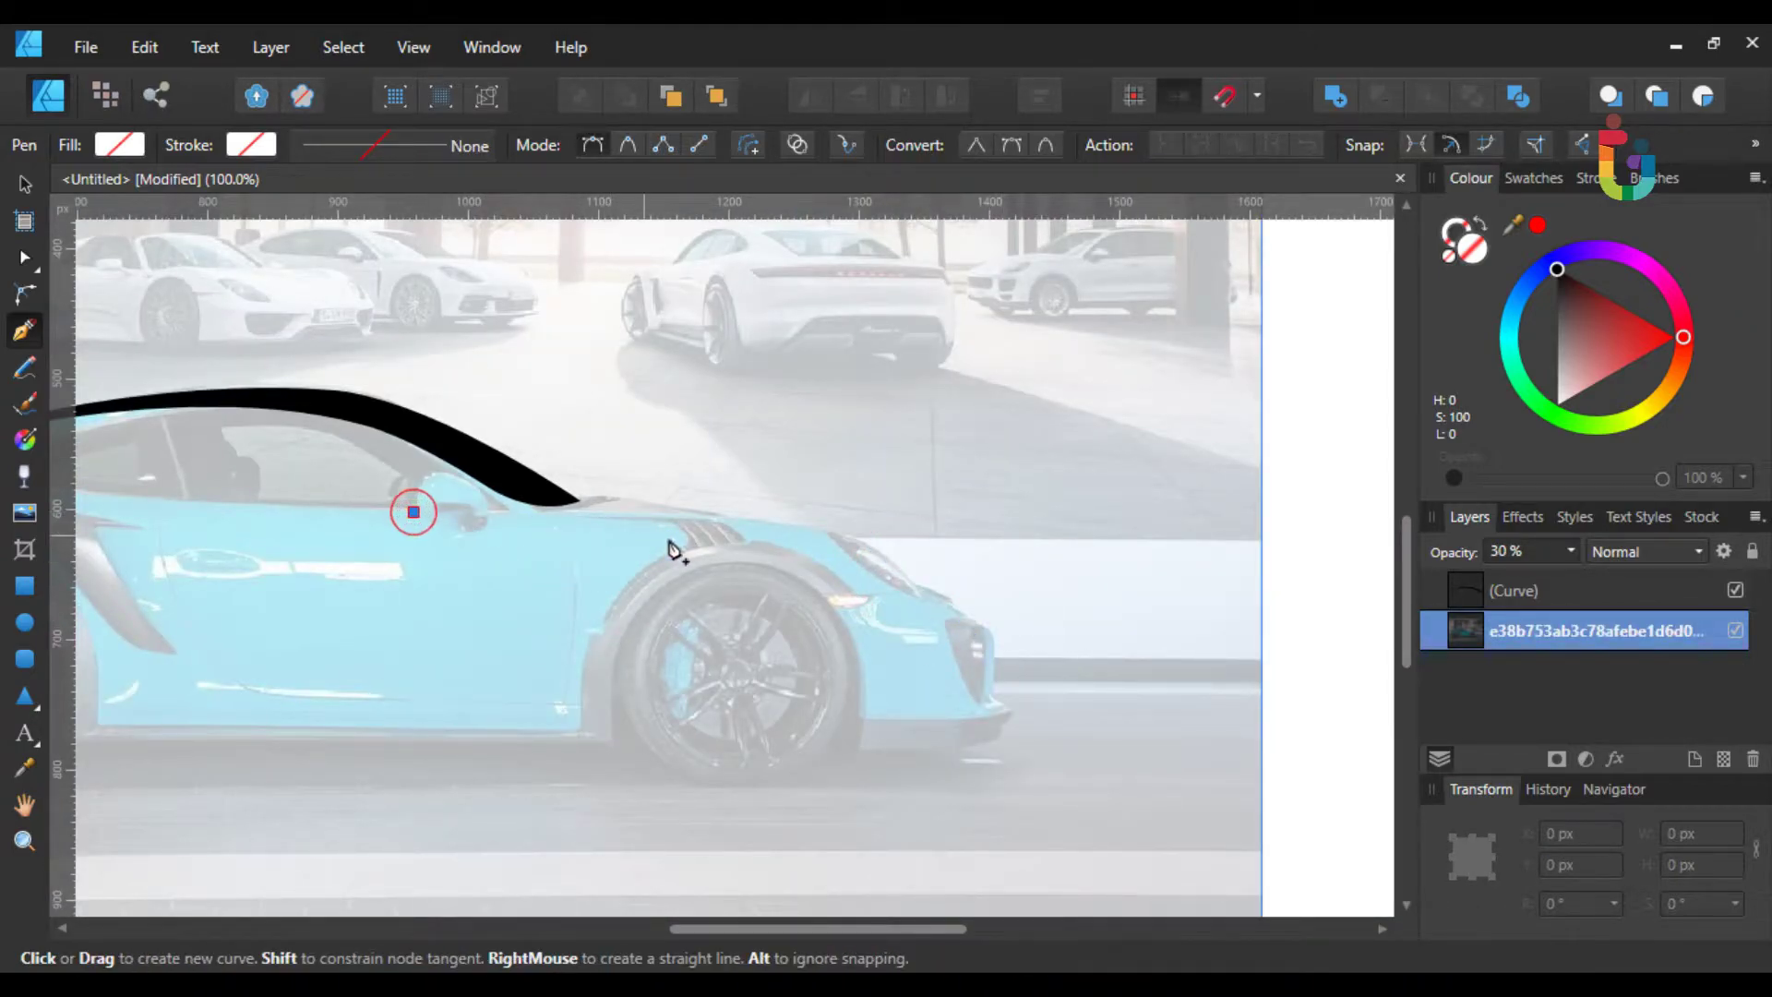
{"action": "left_click_drag", "start_coordinate": [920, 588], "coordinate": [1099, 763]}
{"action": "left_click", "coordinate": [921, 591]}
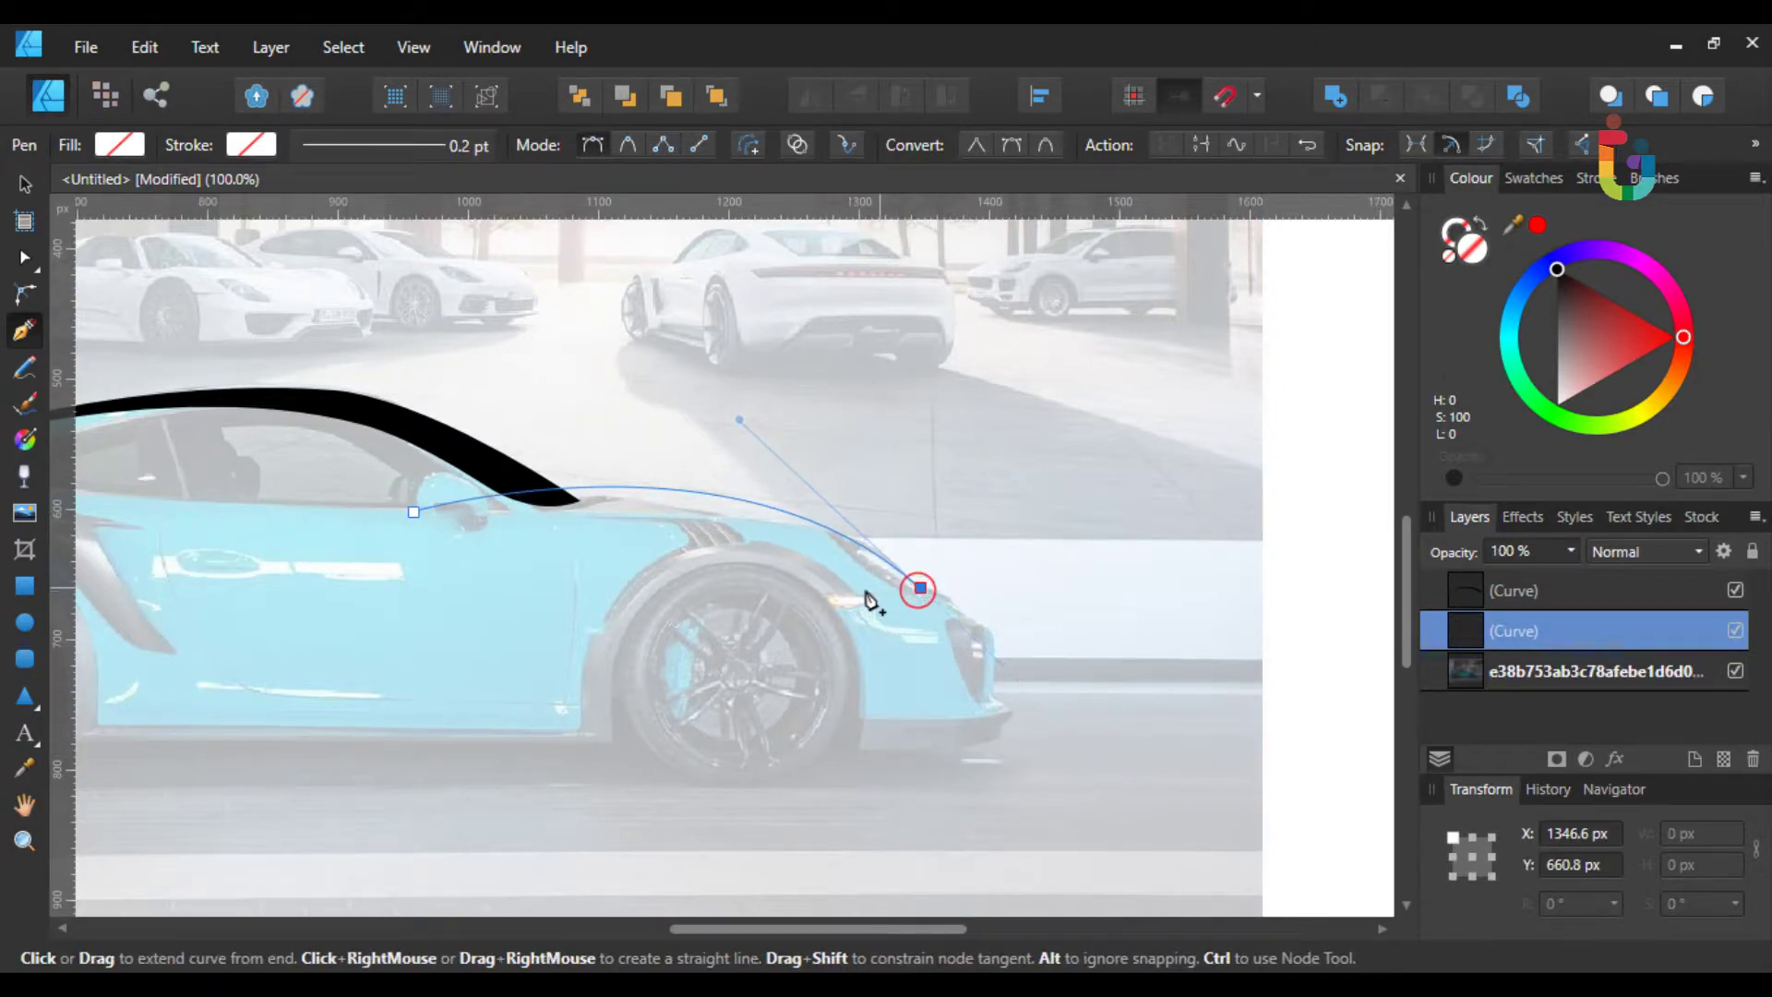
{"action": "scroll", "coordinate": [872, 602], "scroll_direction": "up", "scroll_amount": 2, "text": "ctrl"}
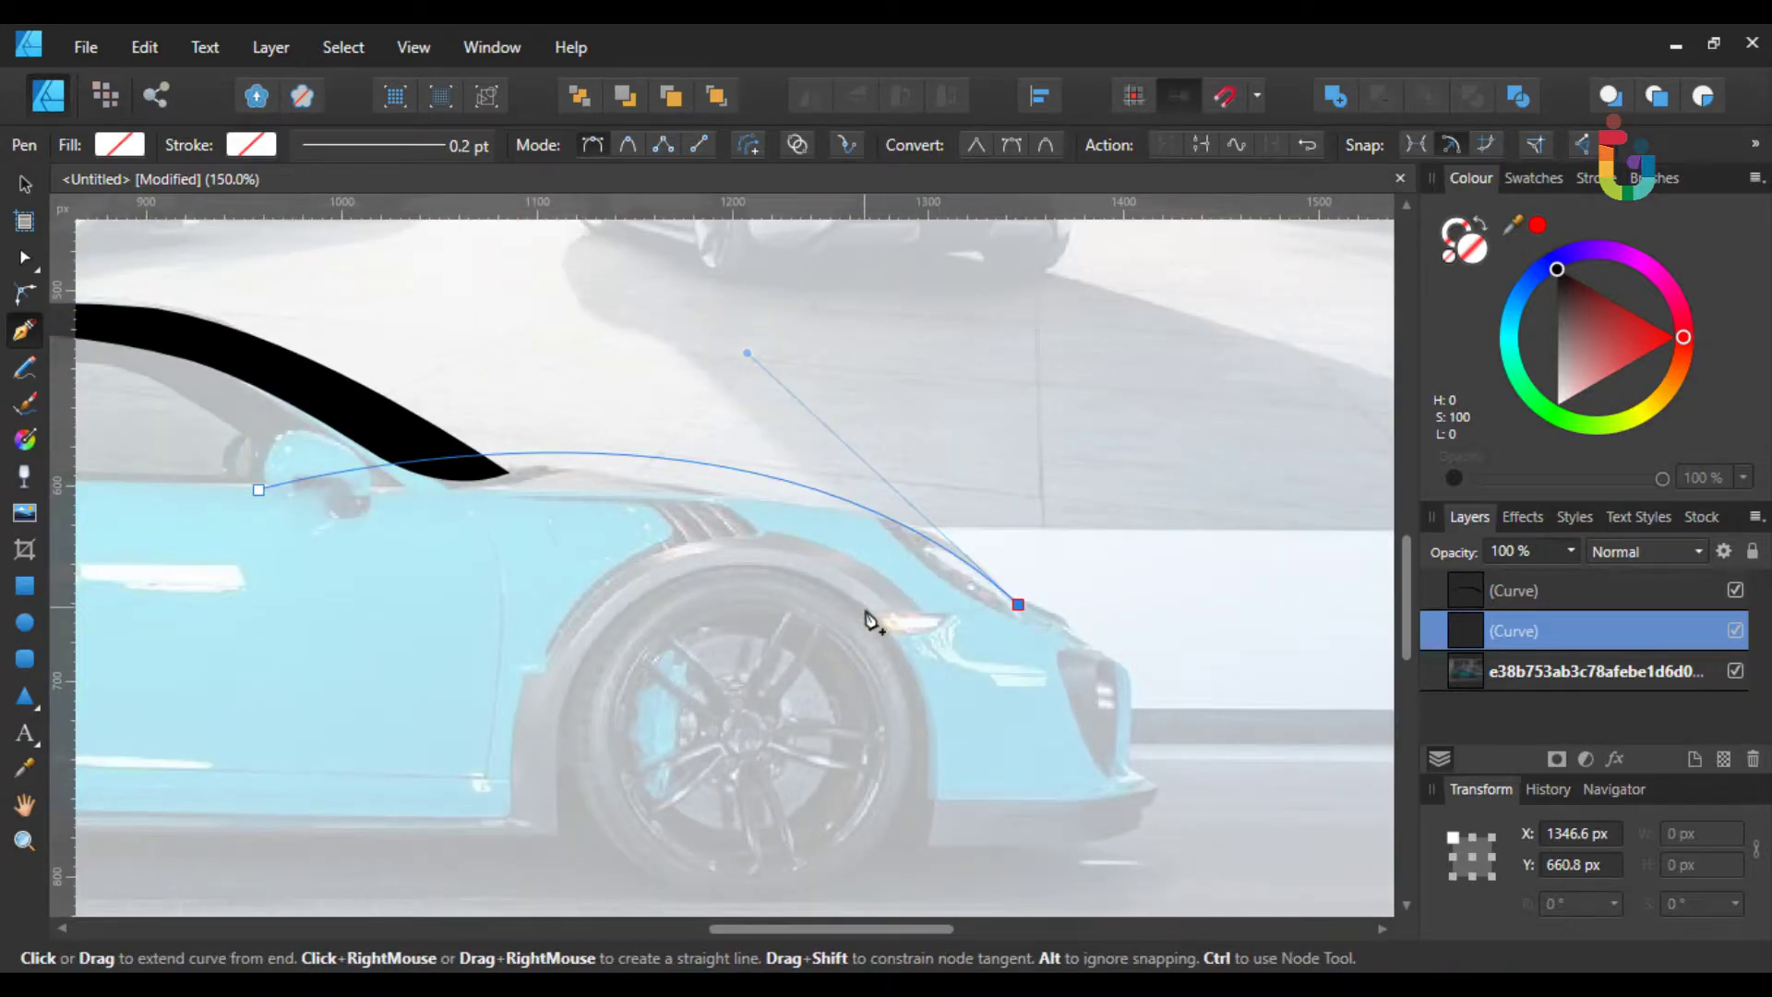
{"action": "left_click_drag", "start_coordinate": [877, 614], "coordinate": [773, 600]}
{"action": "left_click", "coordinate": [878, 614]}
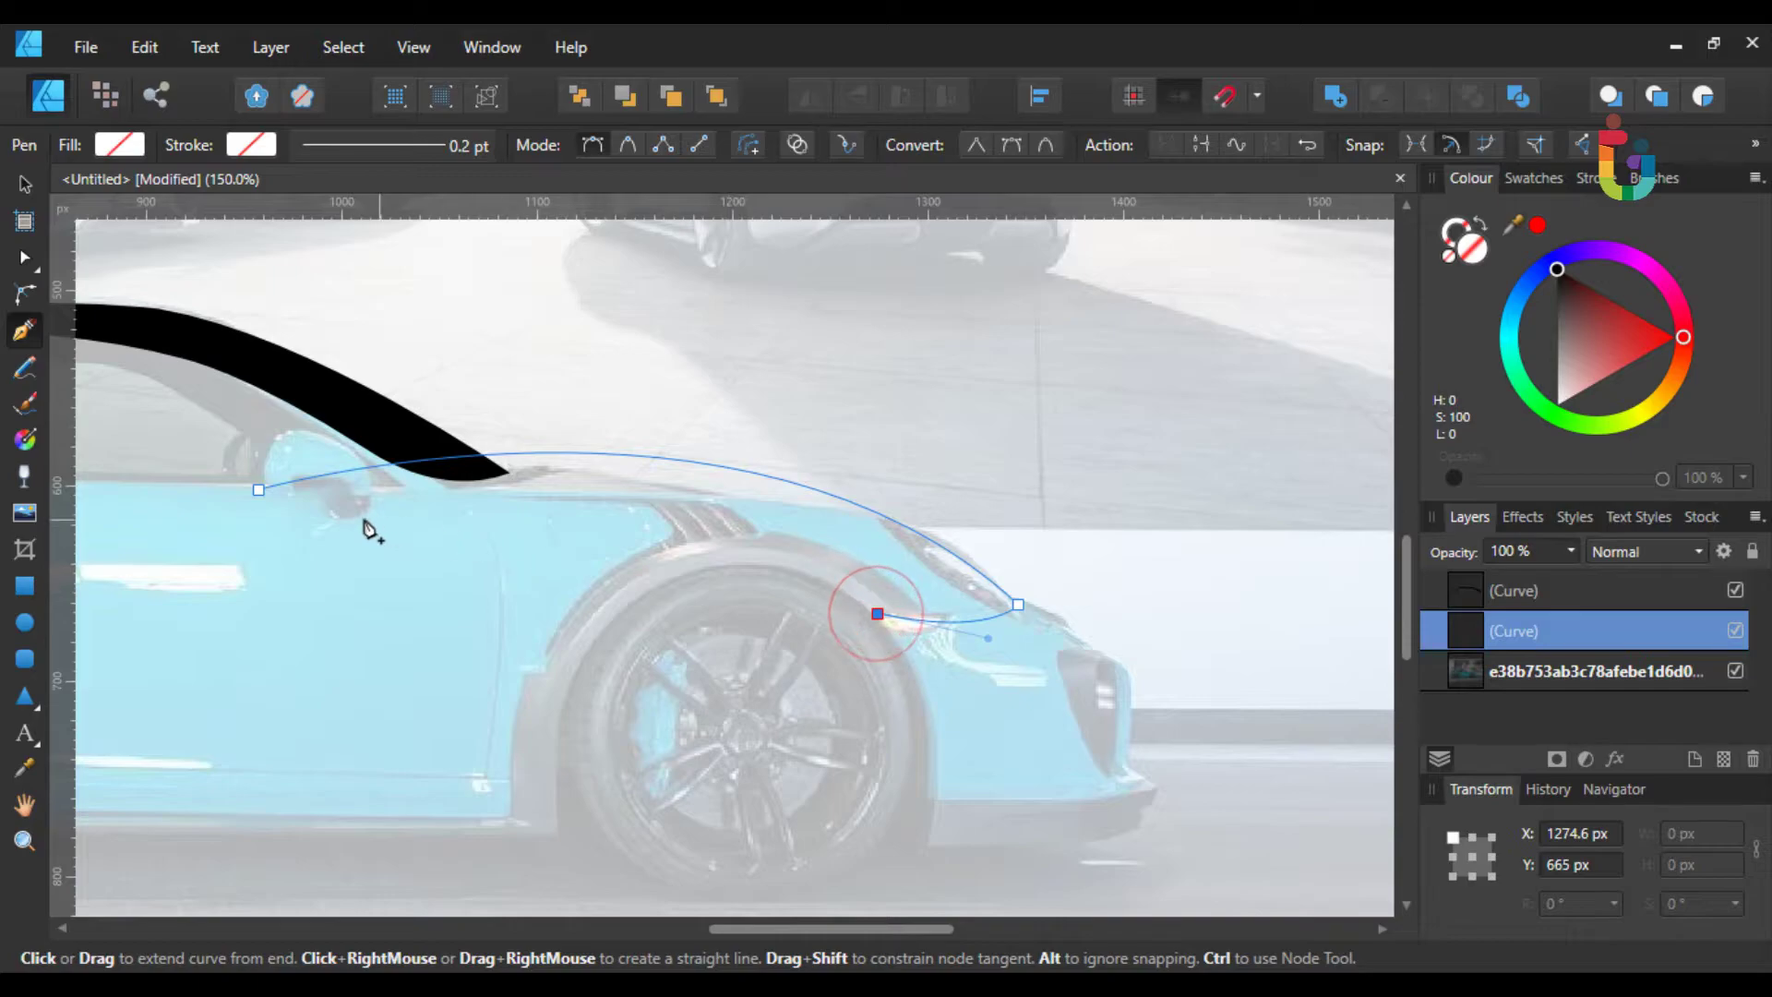
{"action": "left_click_drag", "start_coordinate": [261, 492], "coordinate": [265, 595]}
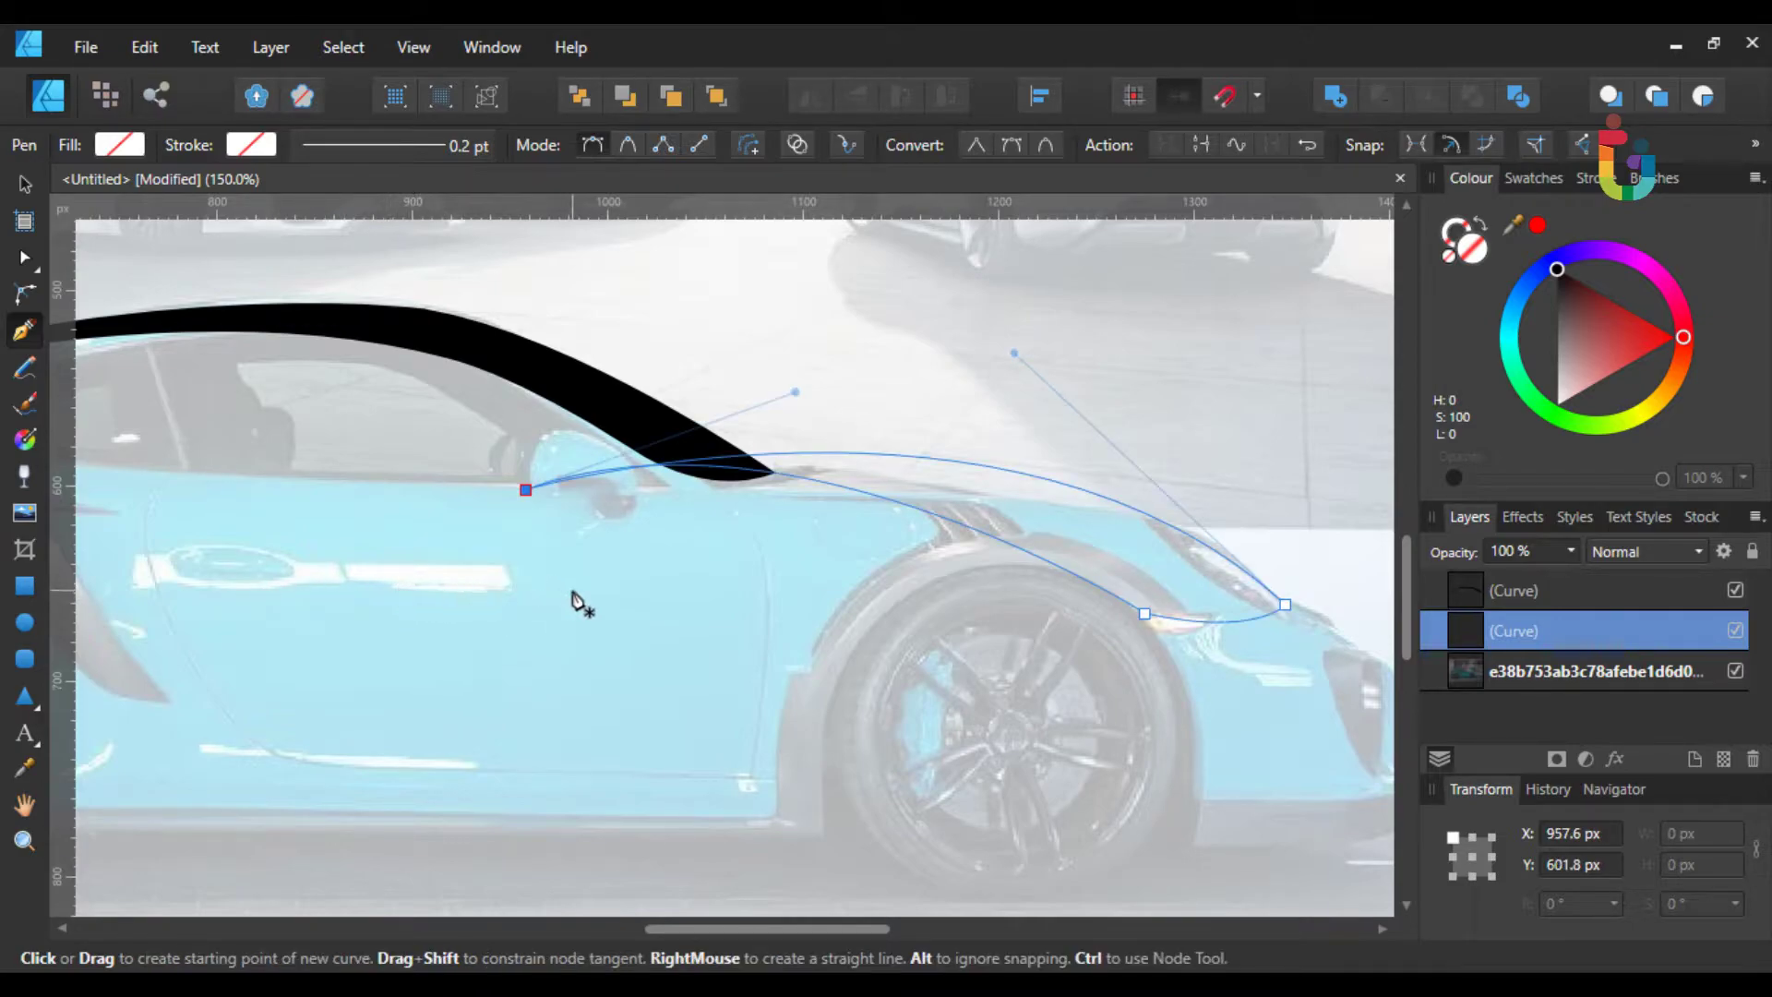
- Reshape the fender curve by adjusting the handles of its nodes at the door mirror and wheel arch, keeping the curve selected
{"action": "scroll", "coordinate": [696, 577], "scroll_direction": "up", "scroll_amount": 1}
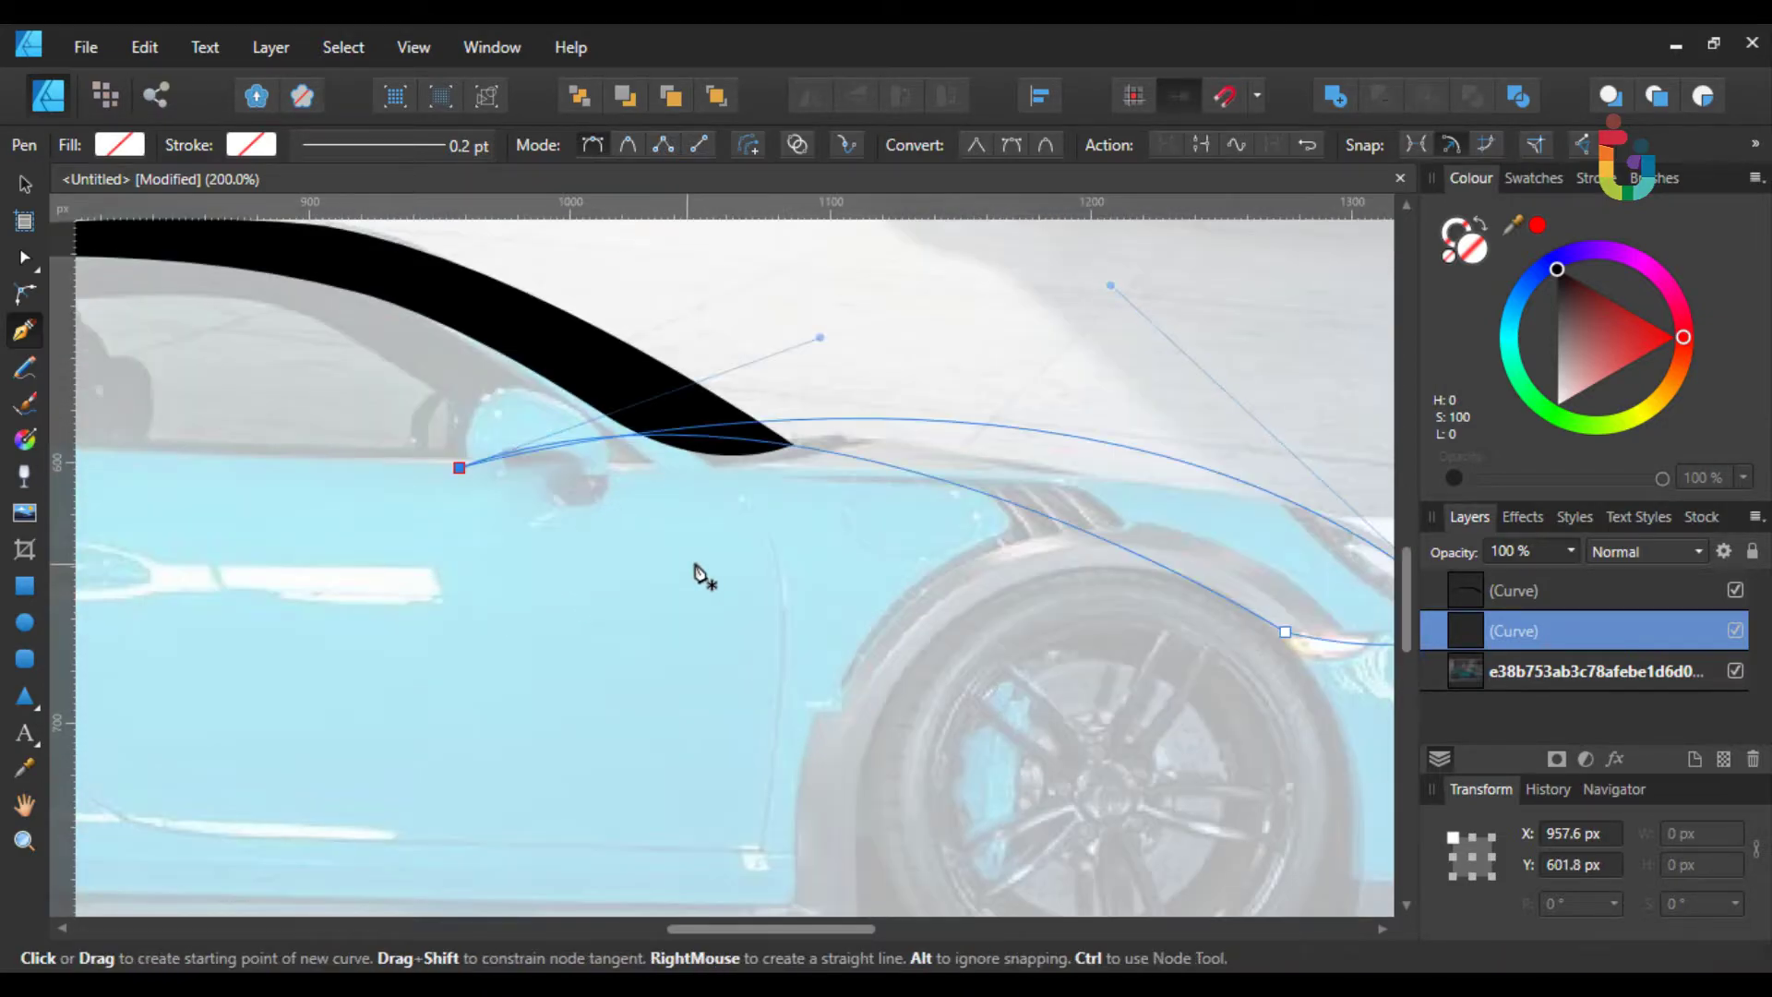
{"action": "left_click", "coordinate": [25, 258]}
{"action": "left_click_drag", "start_coordinate": [870, 316], "coordinate": [811, 350]}
{"action": "left_click_drag", "start_coordinate": [423, 434], "coordinate": [623, 621]}
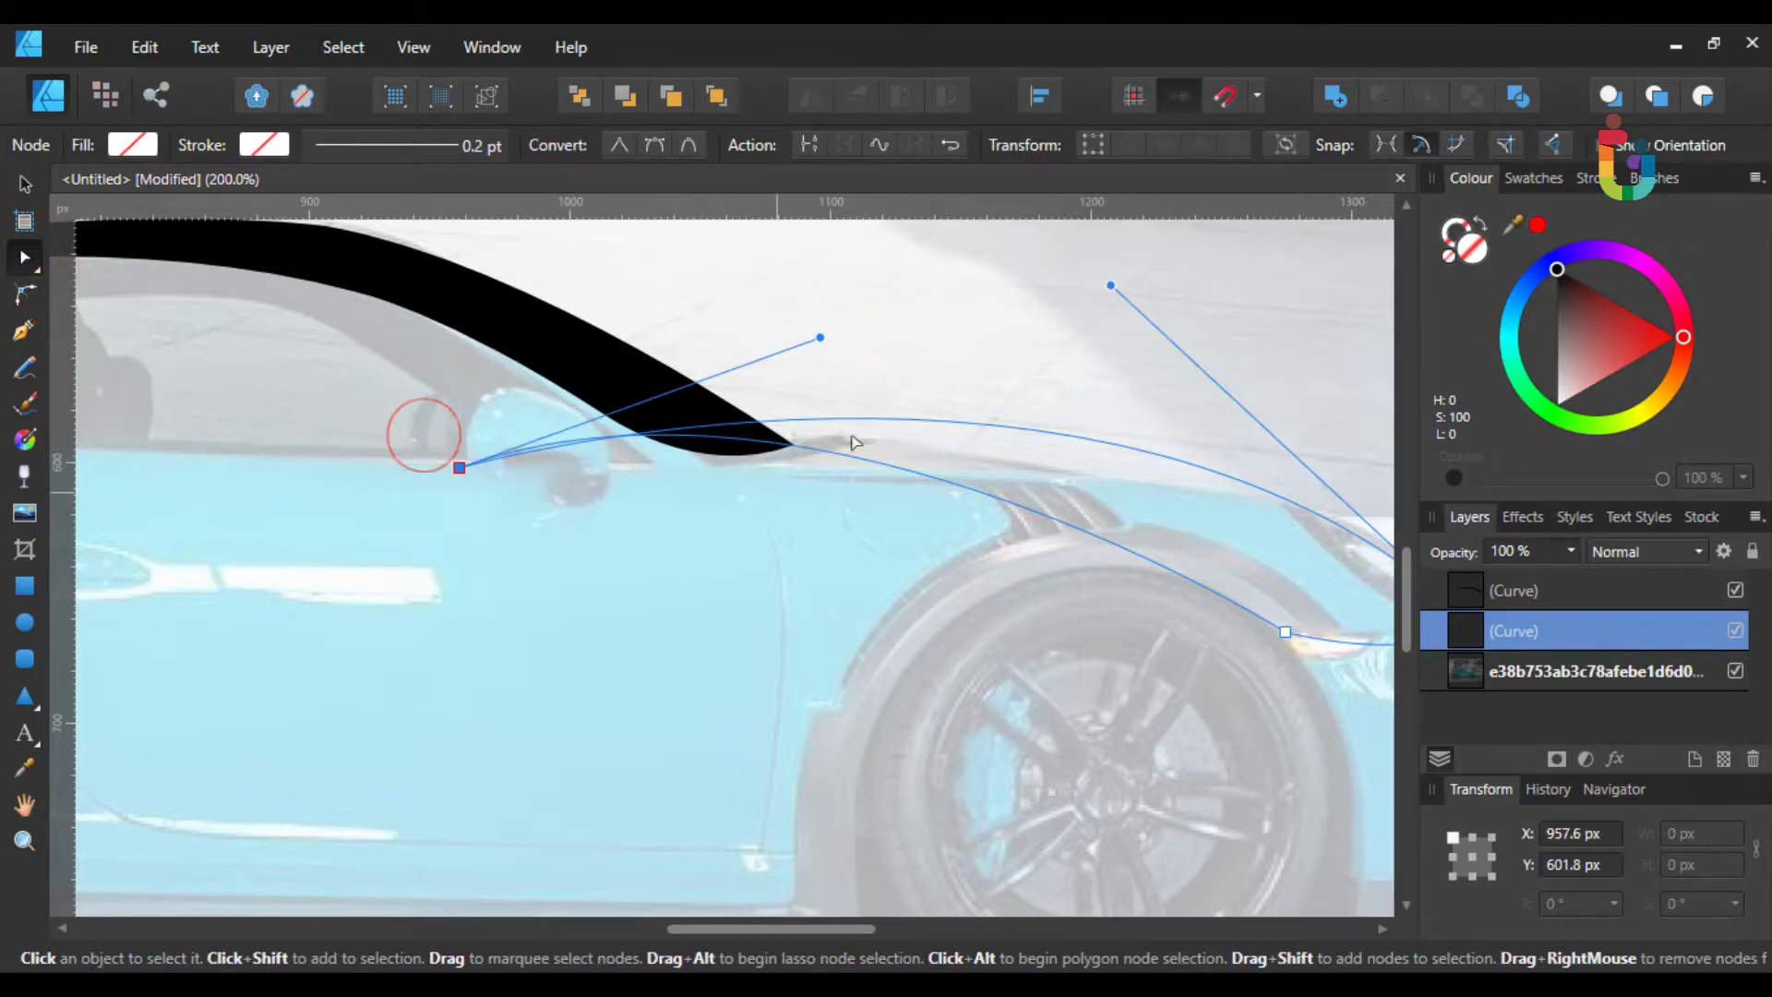
{"action": "left_click_drag", "start_coordinate": [822, 334], "coordinate": [707, 379]}
{"action": "mouse_move", "coordinate": [875, 620]}
{"action": "left_mouse_down"}
{"action": "mouse_move", "coordinate": [1135, 696]}
{"action": "mouse_move", "coordinate": [1104, 707]}
{"action": "mouse_move", "coordinate": [1027, 684]}
{"action": "left_mouse_up"}
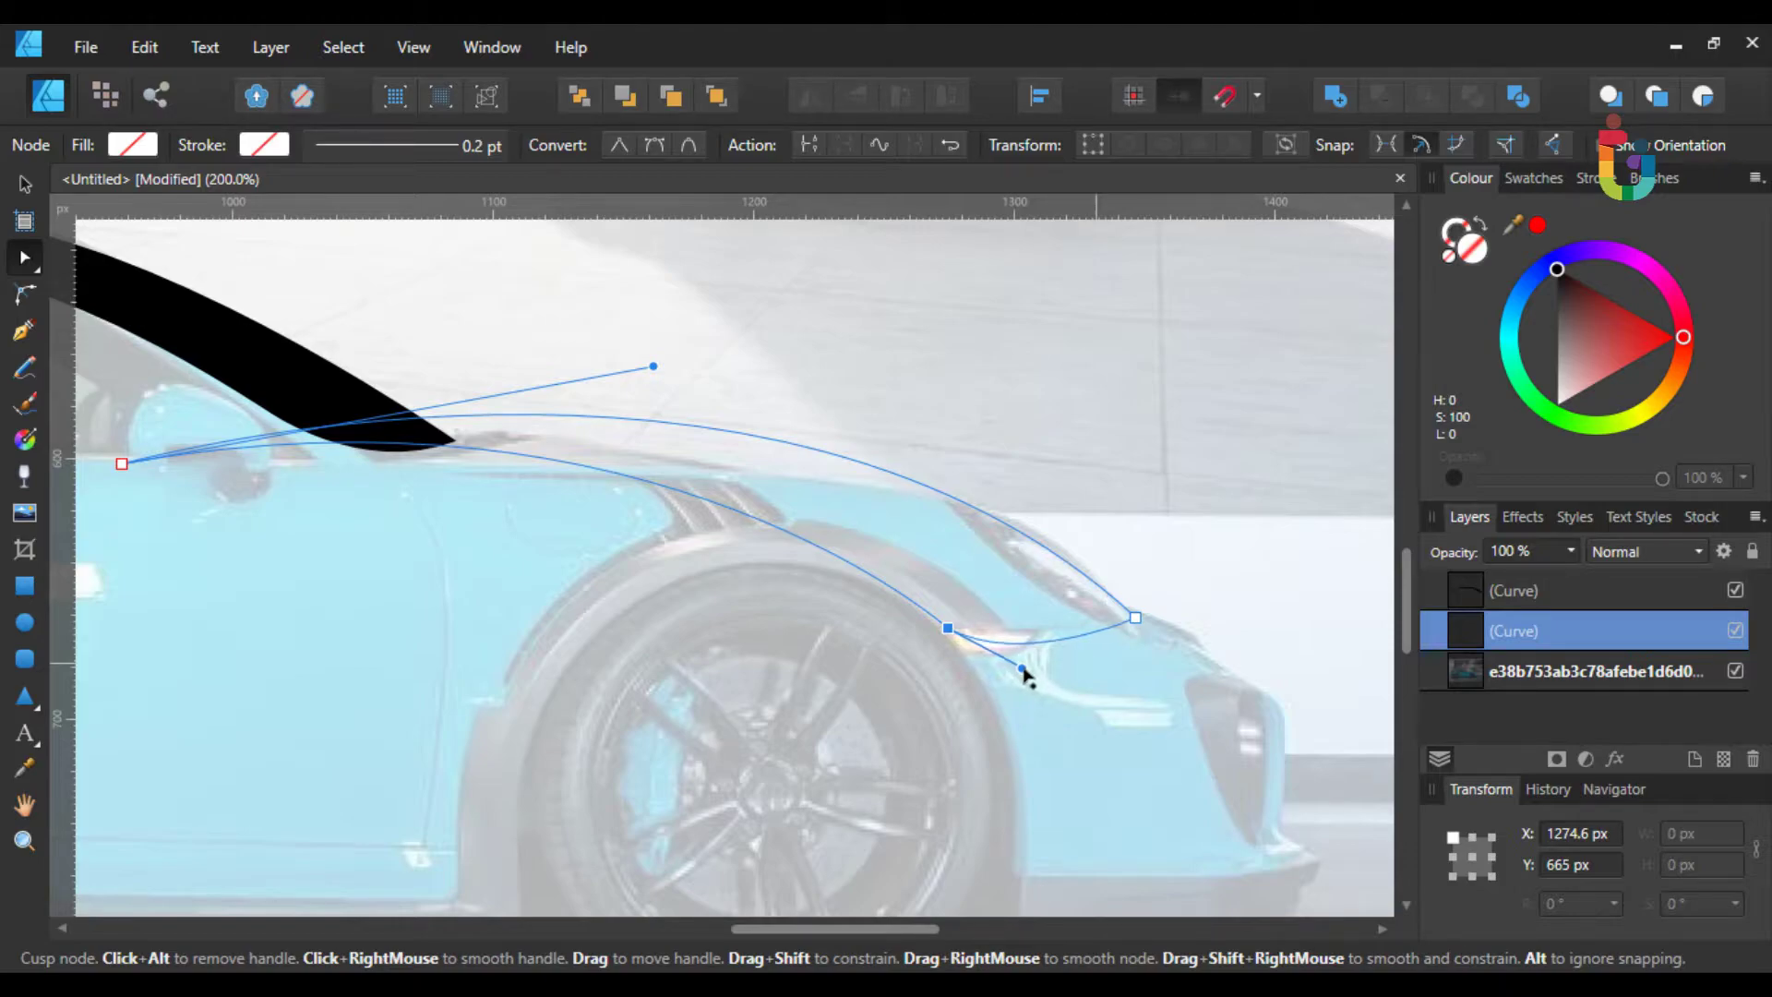
{"action": "left_click", "coordinate": [1012, 694]}
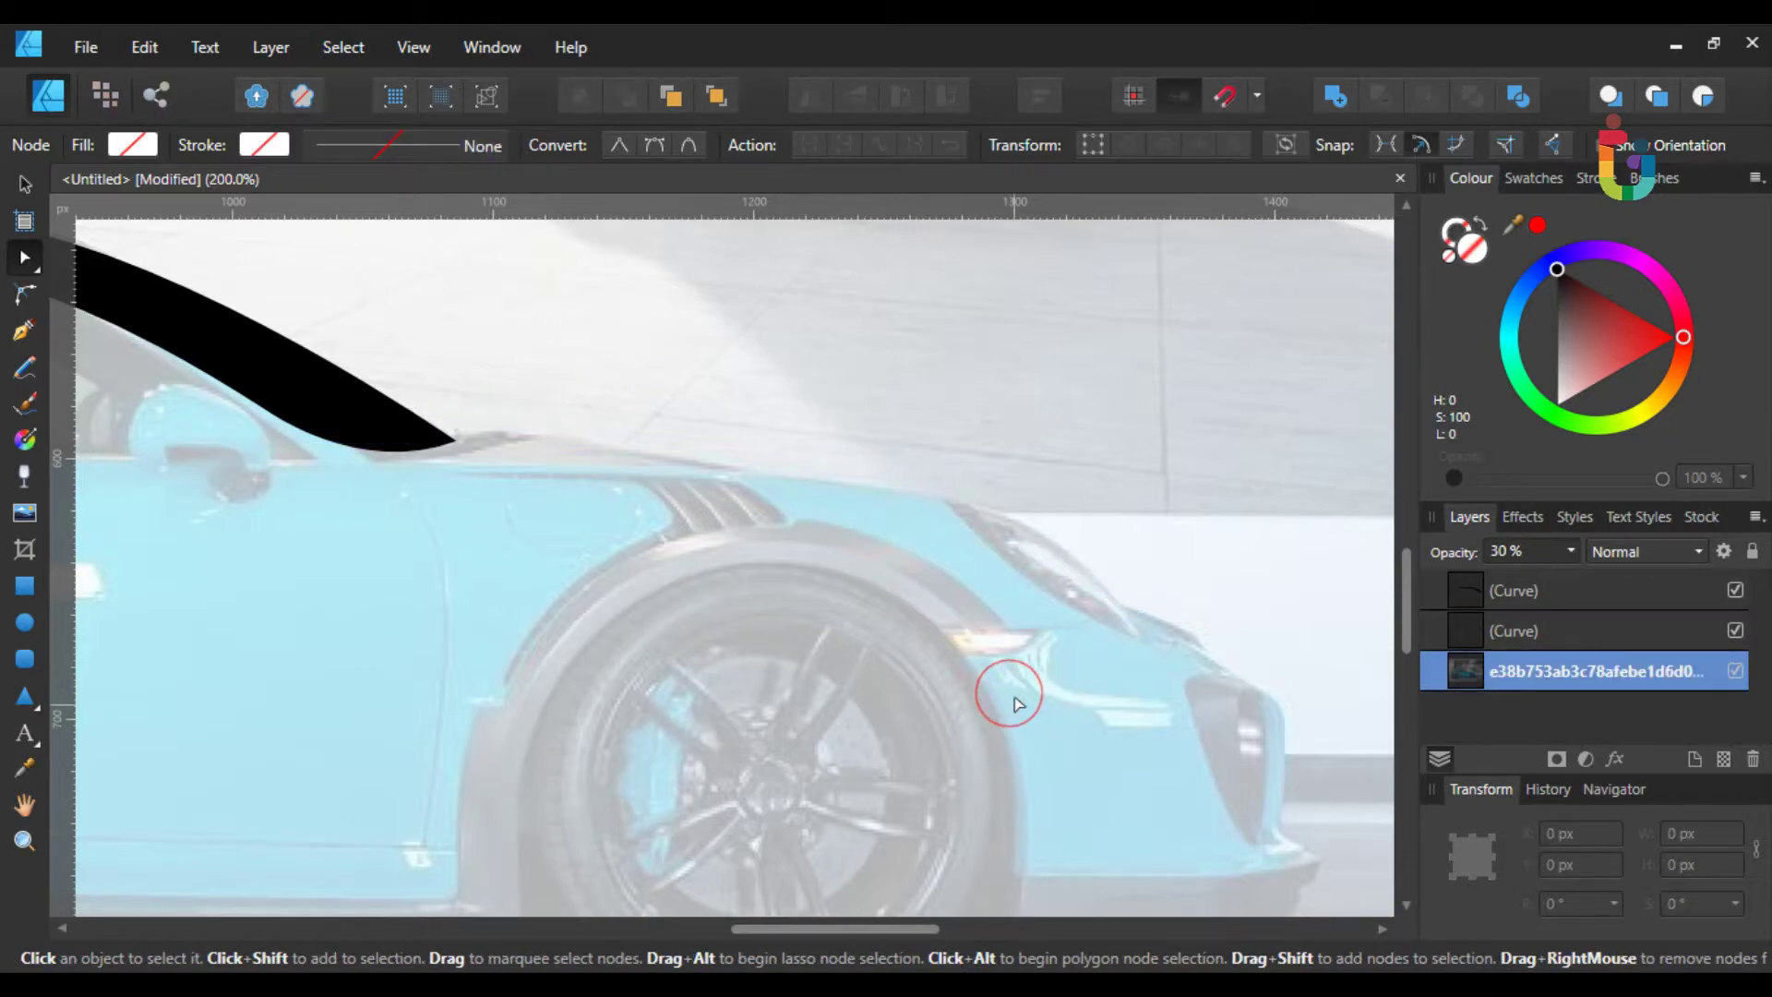
{"action": "left_click", "coordinate": [1519, 633]}
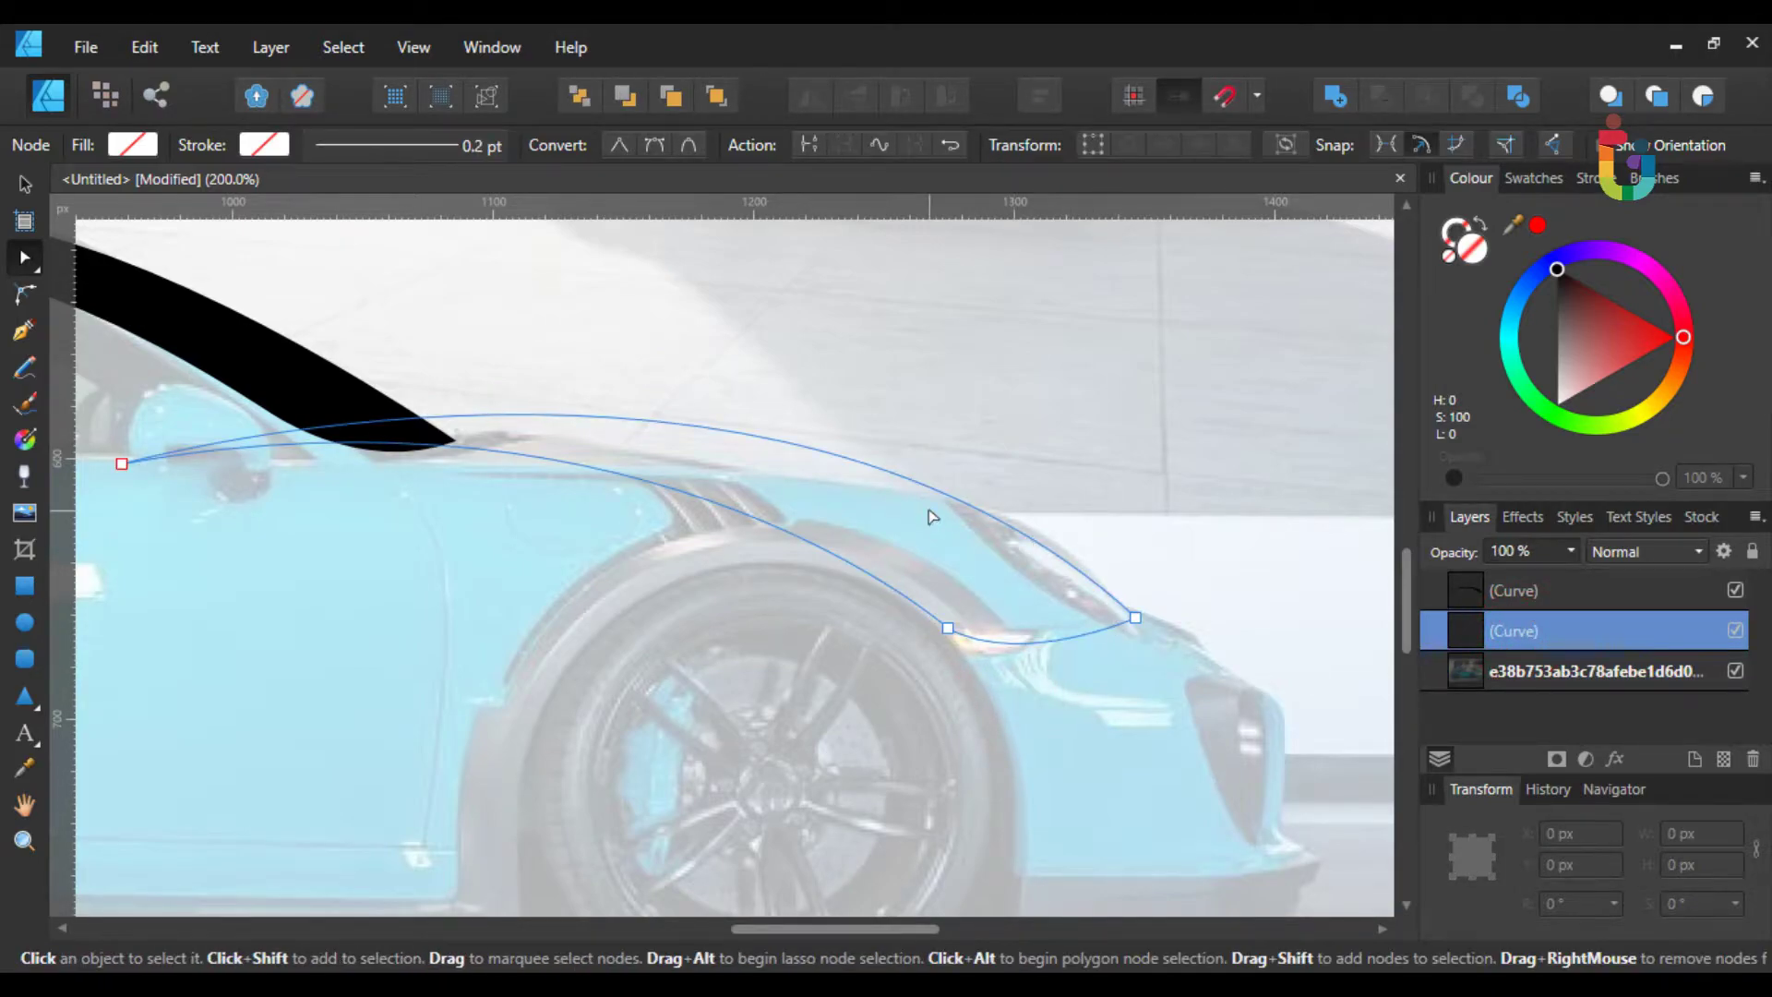
{"action": "scroll", "coordinate": [930, 517], "scroll_direction": "down", "scroll_amount": 2}
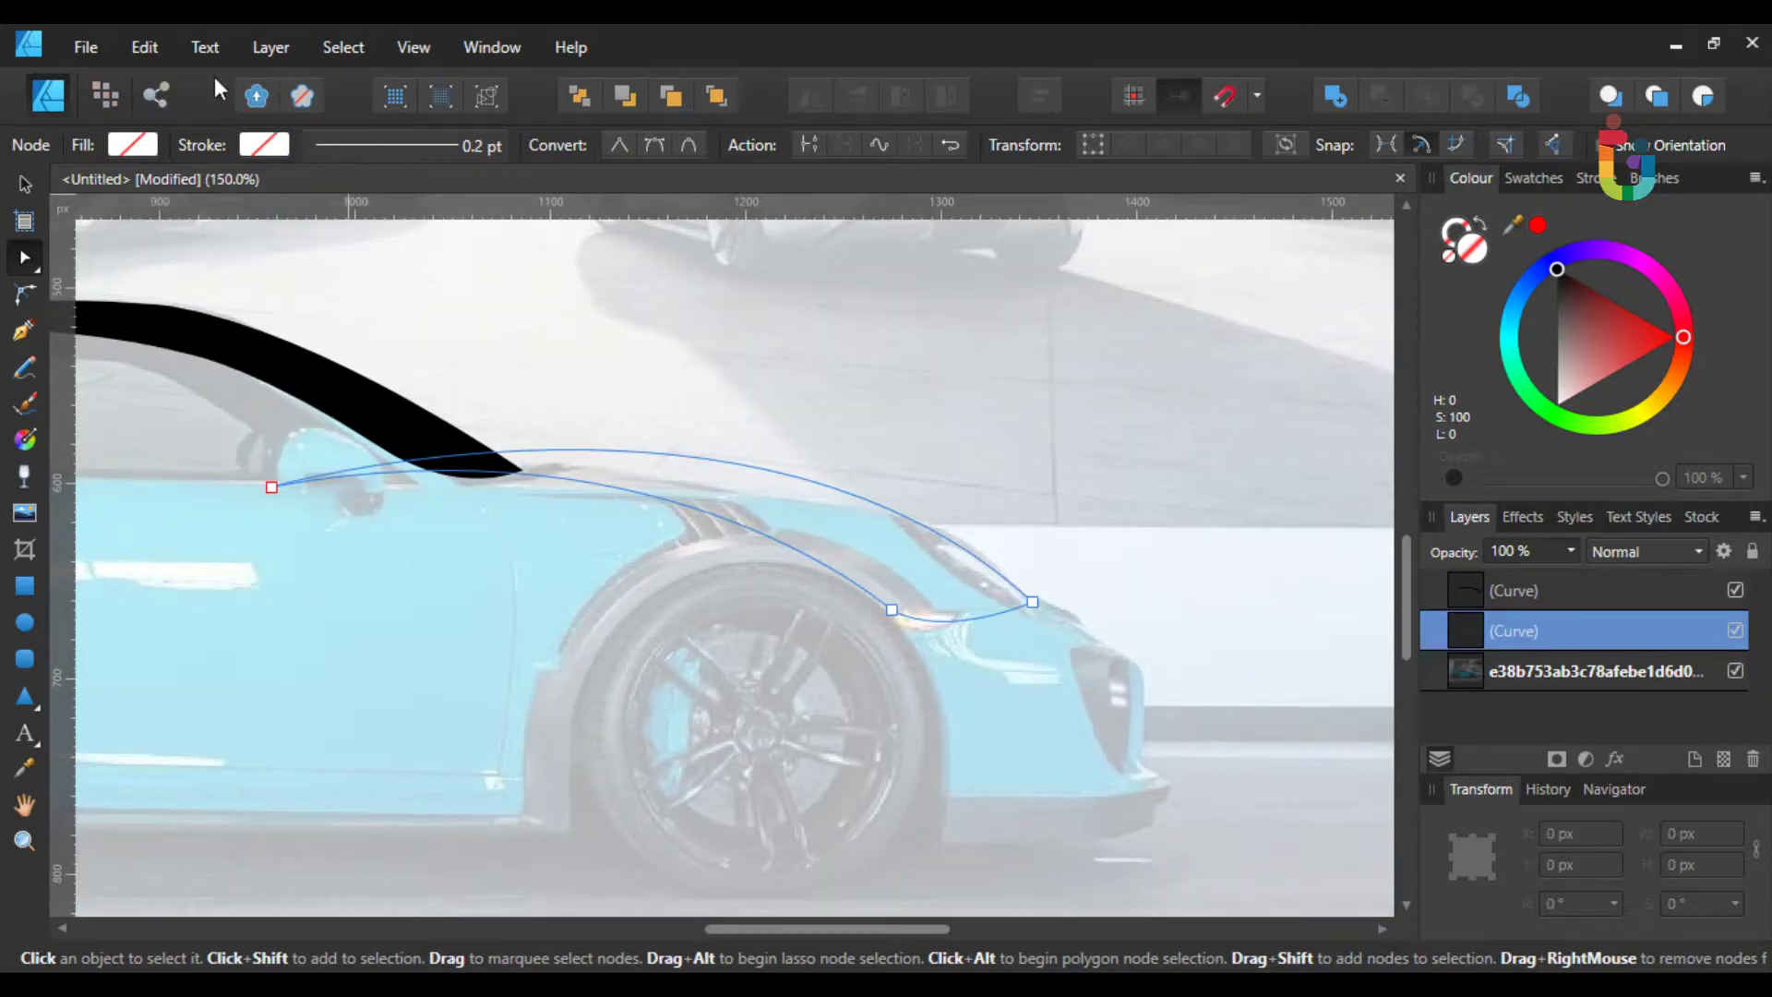
- Fill the closed front fender shape with solid black, leaving it without a stroke
{"action": "left_click", "coordinate": [137, 150]}
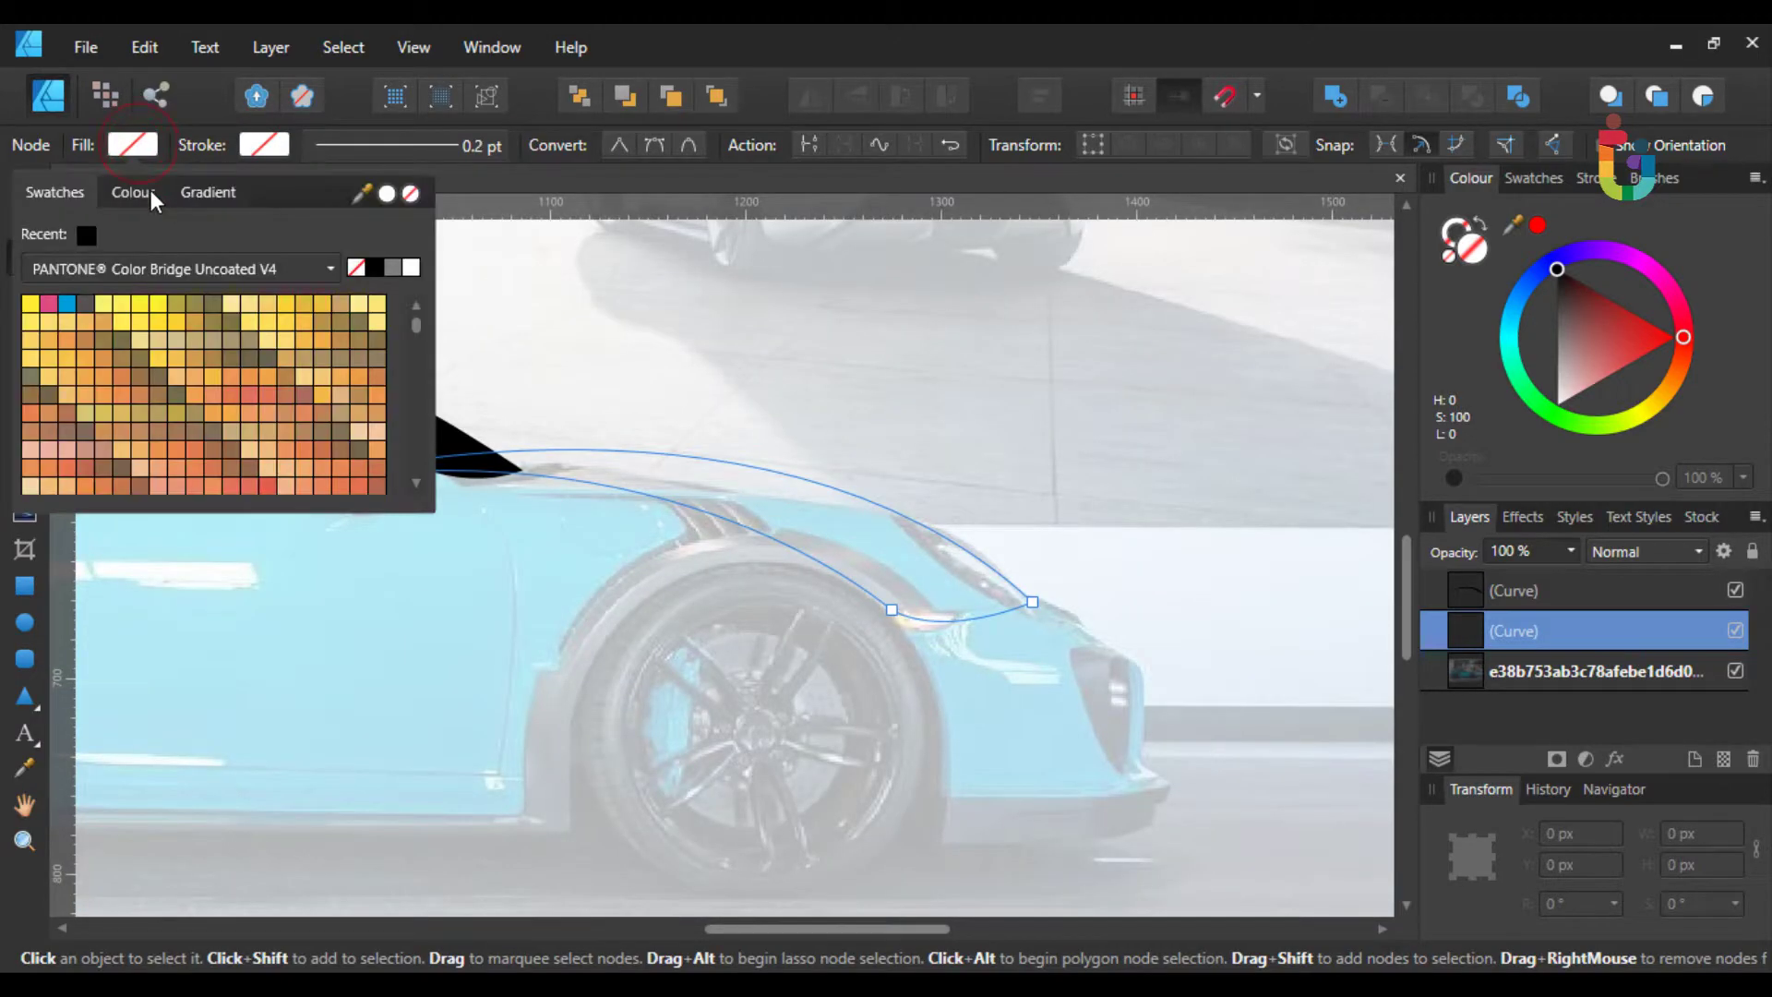
{"action": "left_click", "coordinate": [137, 192]}
{"action": "left_click", "coordinate": [207, 323]}
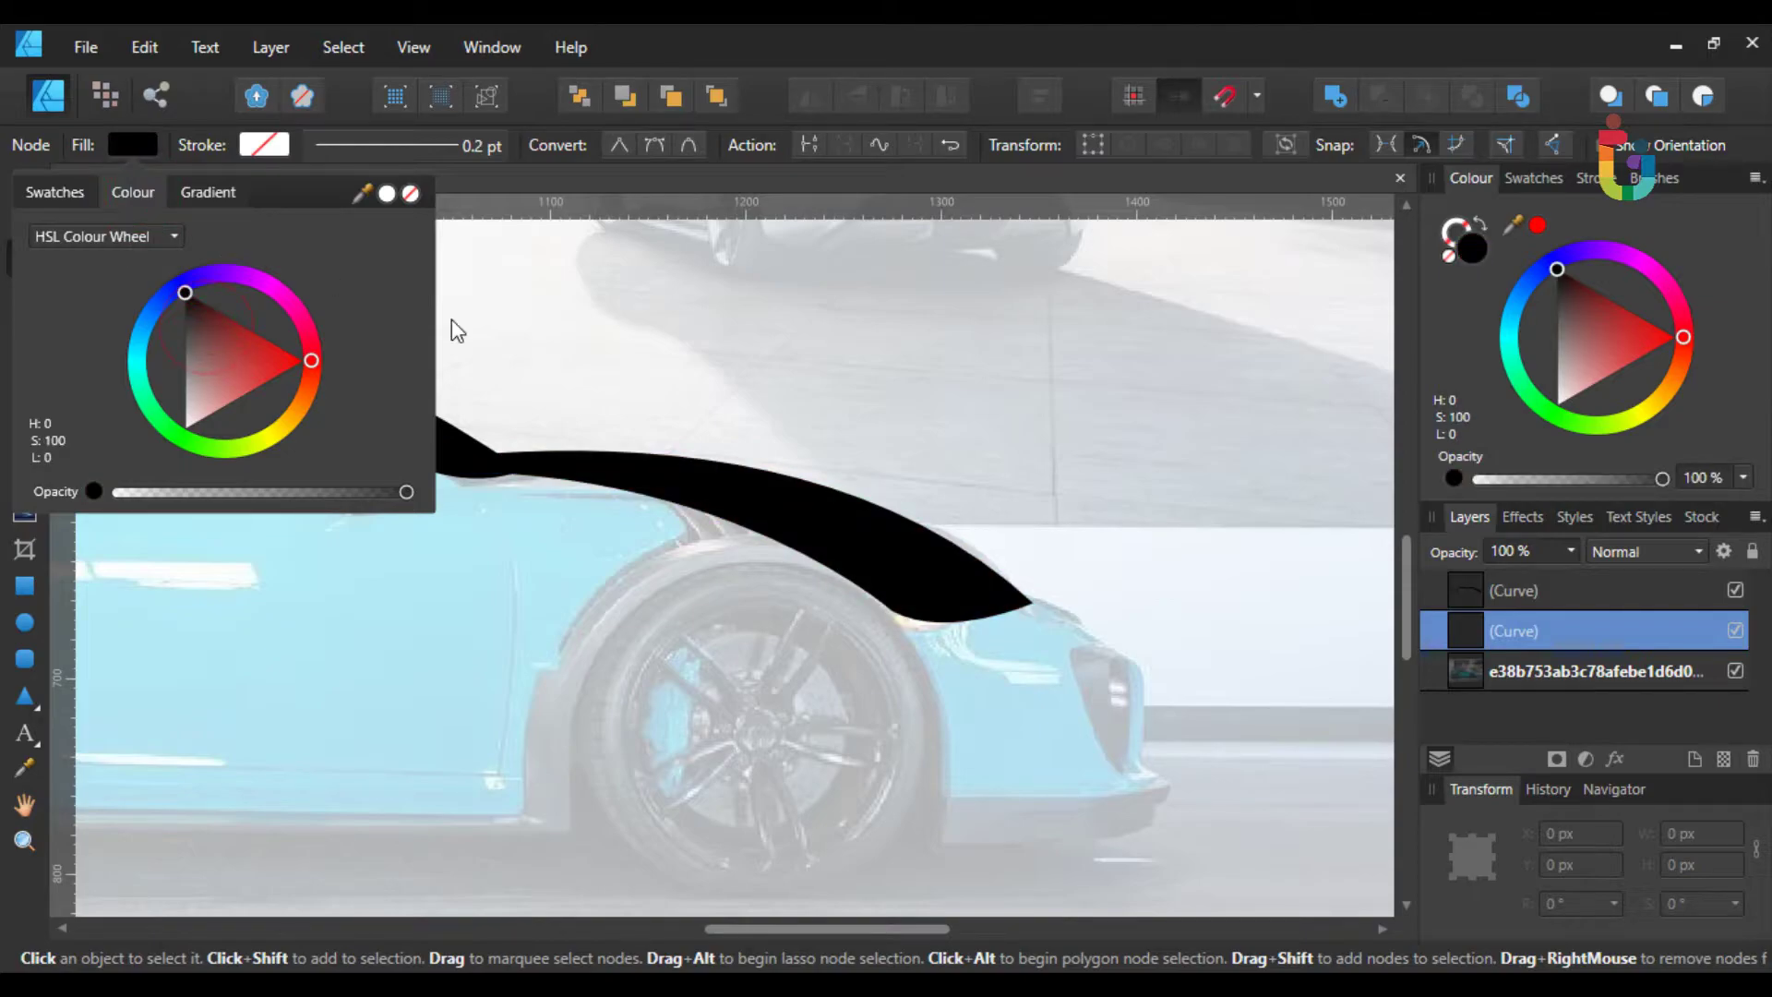
{"action": "left_click", "coordinate": [925, 511]}
- Round the fender's lower edge under the headlight by pulling the wheel arch node's handle slightly farther down, keeping the node in place
{"action": "scroll", "coordinate": [967, 529], "scroll_direction": "up", "scroll_amount": 2}
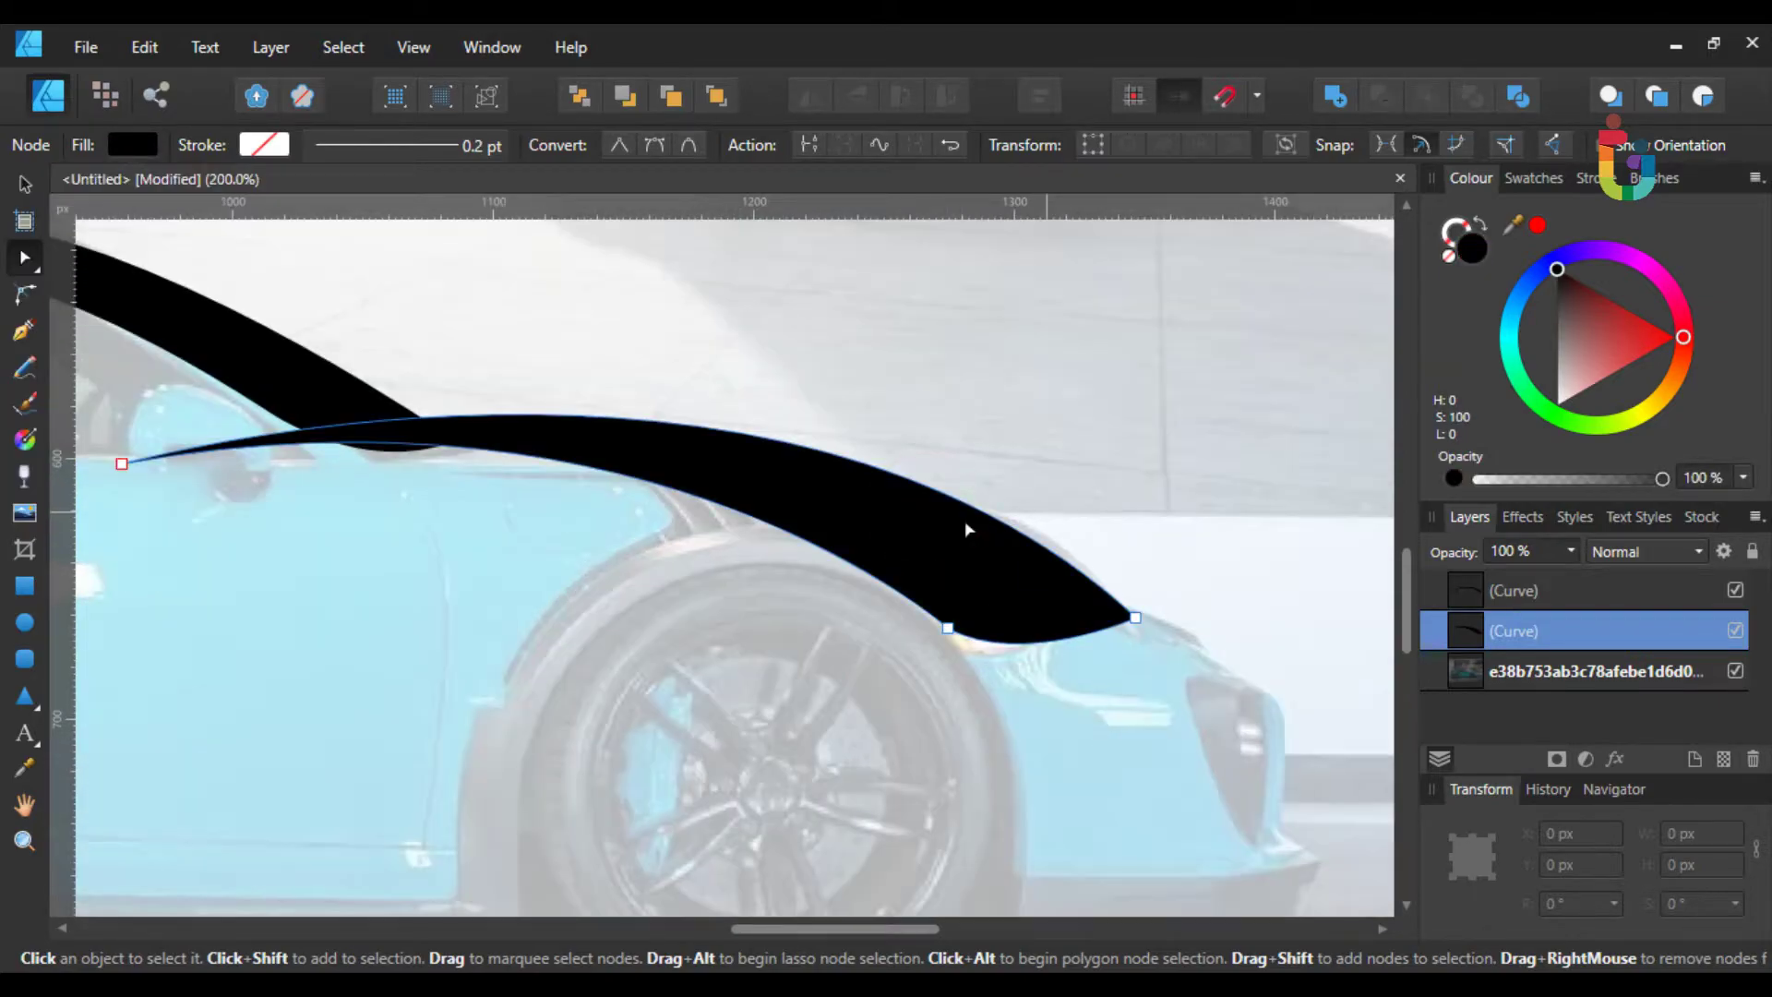
{"action": "scroll", "coordinate": [910, 704], "scroll_direction": "up", "scroll_amount": 5}
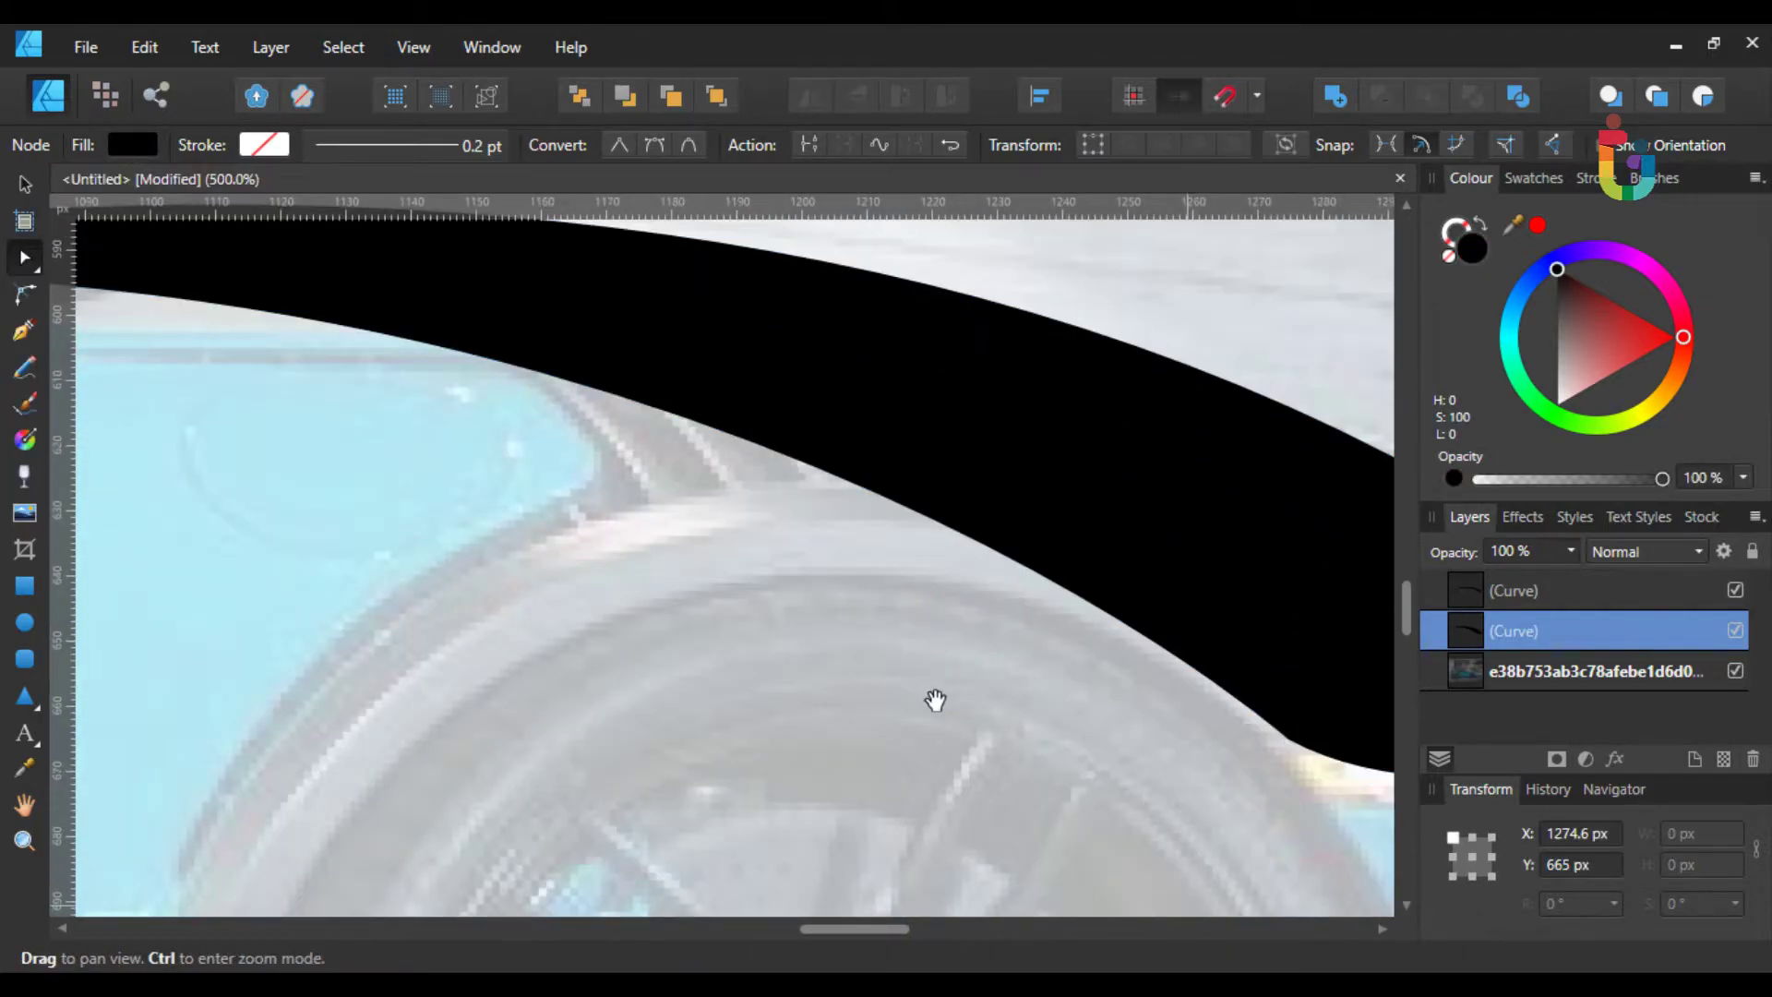
{"action": "left_click_drag", "start_coordinate": [942, 701], "coordinate": [267, 492]}
{"action": "left_click_drag", "start_coordinate": [806, 631], "coordinate": [844, 683]}
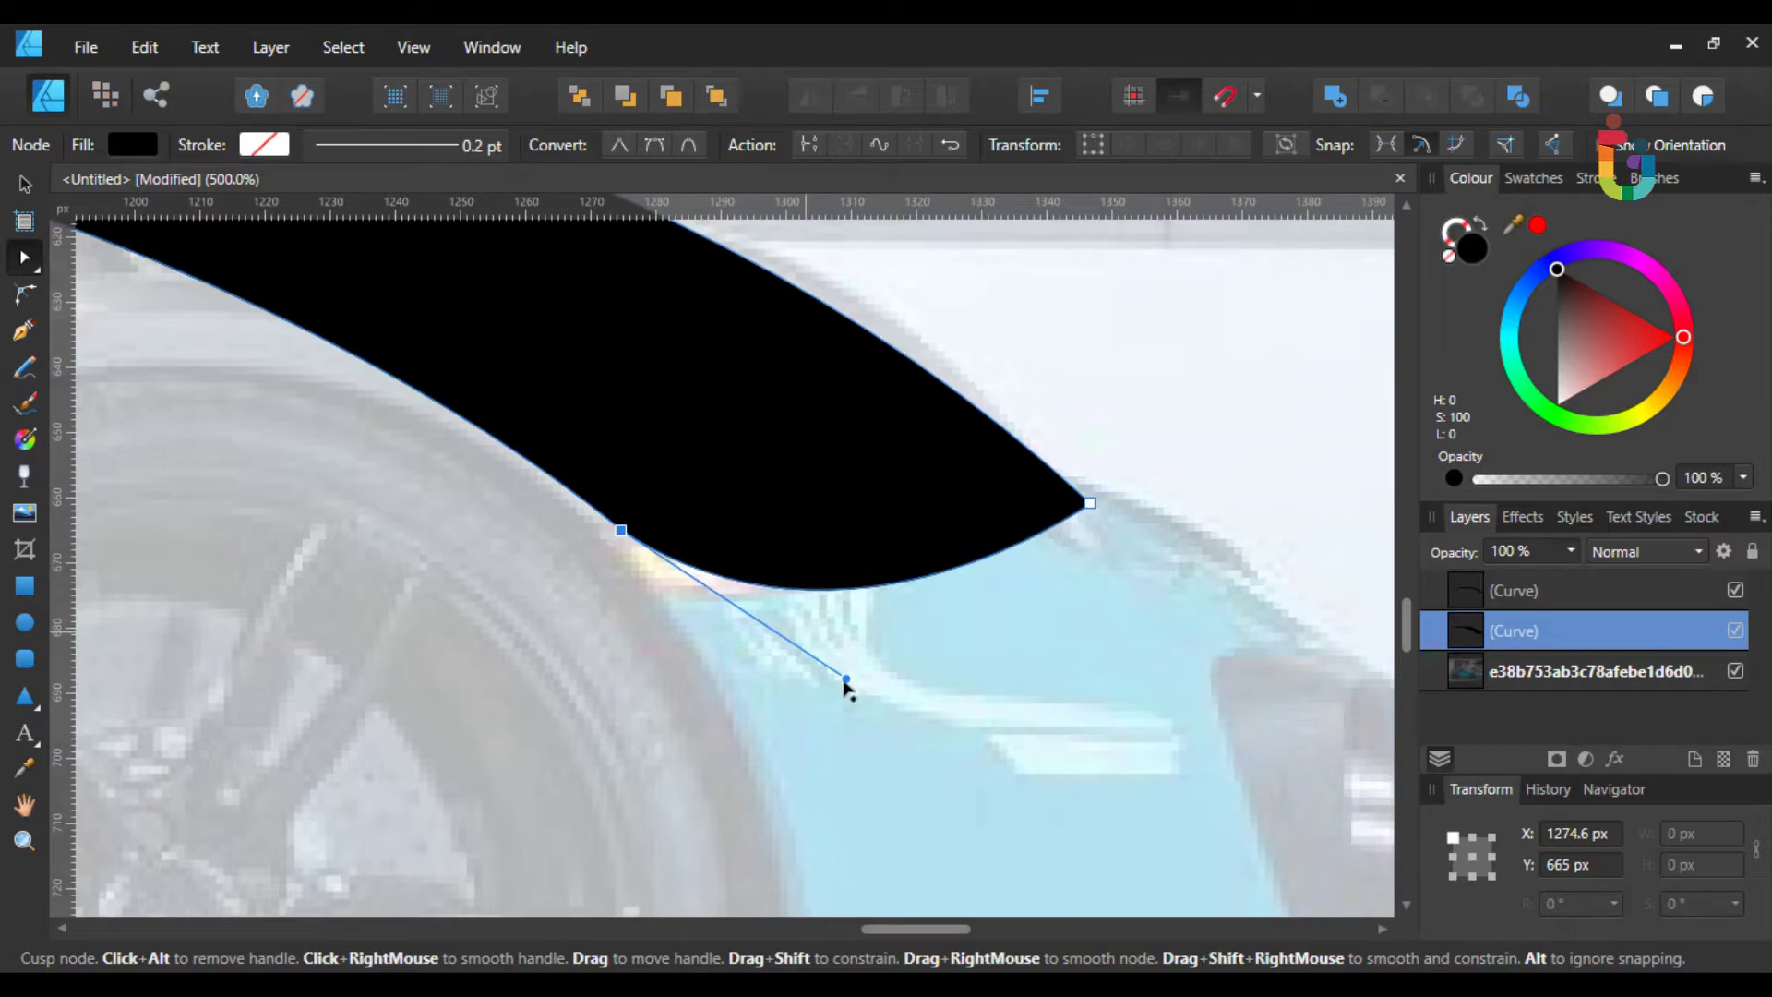
{"action": "left_click", "coordinate": [714, 690]}
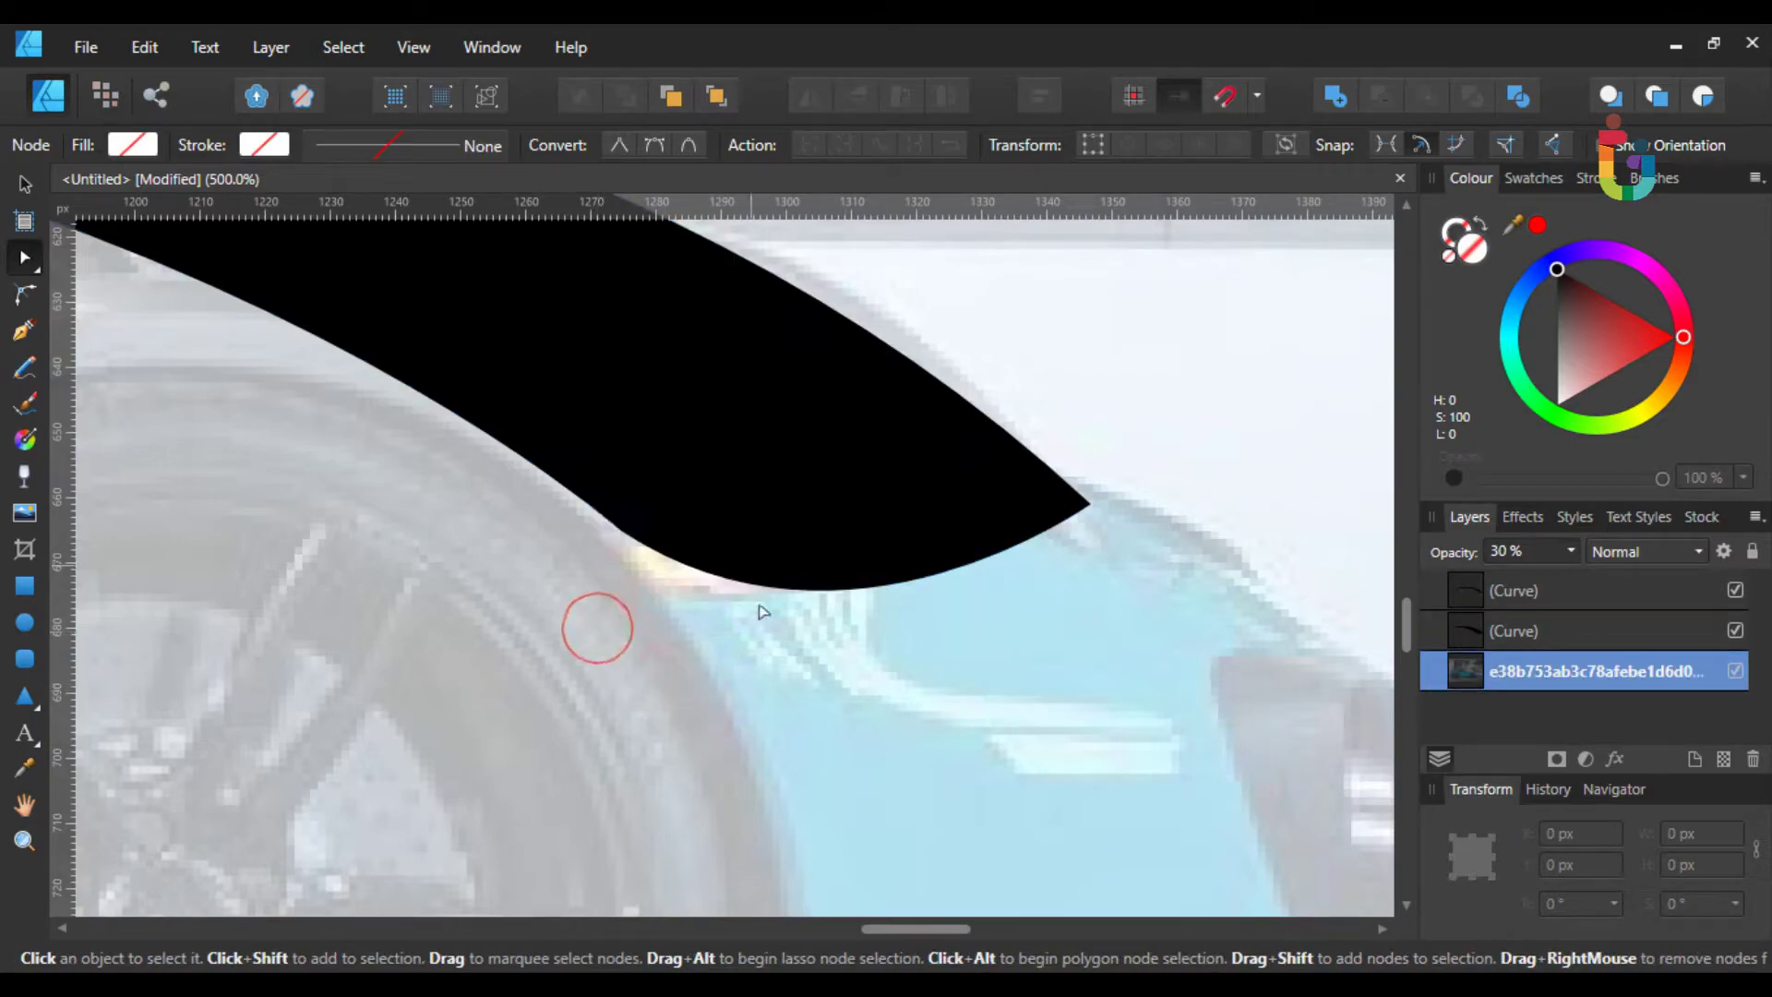
{"action": "left_click", "coordinate": [645, 518]}
{"action": "left_click", "coordinate": [539, 487]}
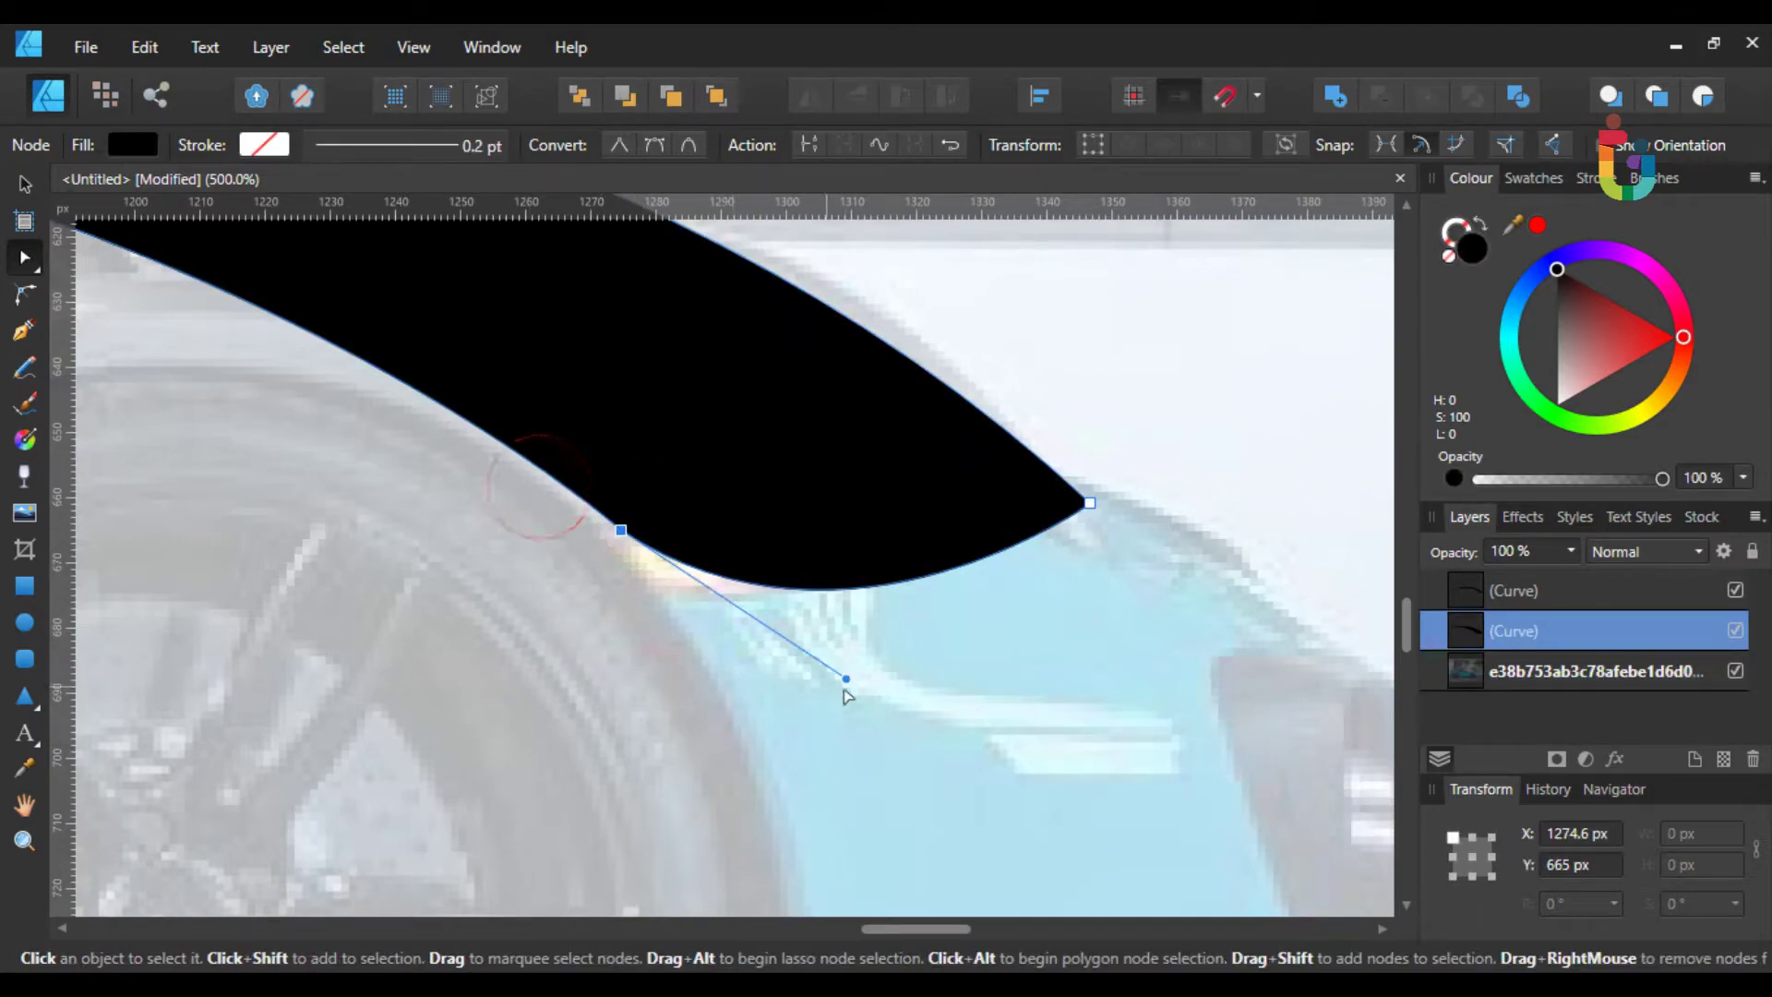
{"action": "left_click_drag", "start_coordinate": [844, 680], "coordinate": [859, 701]}
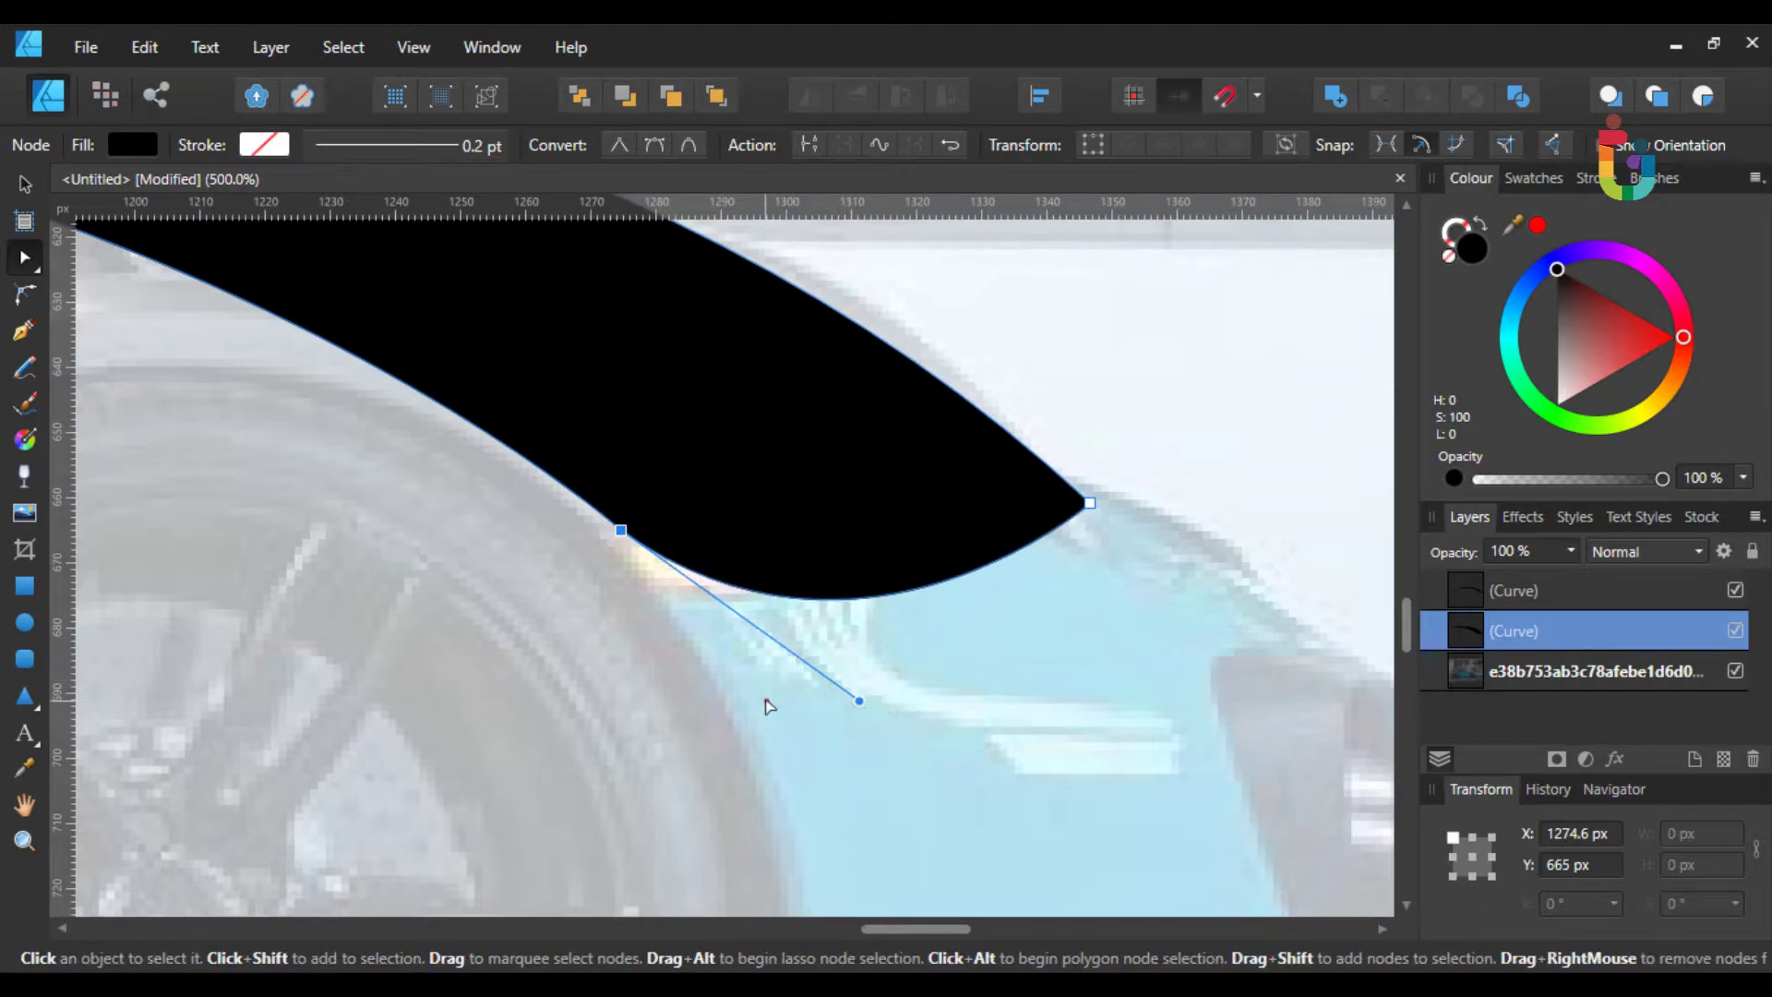
{"action": "left_click", "coordinate": [766, 706]}
{"action": "key", "text": "ctrl+minus"}
{"action": "key", "text": "ctrl+minus"}
{"action": "key", "text": "ctrl+minus"}
{"action": "key", "text": "ctrl+minus"}
{"action": "key", "text": "ctrl+minus"}
{"action": "key", "text": "ctrl+minus"}
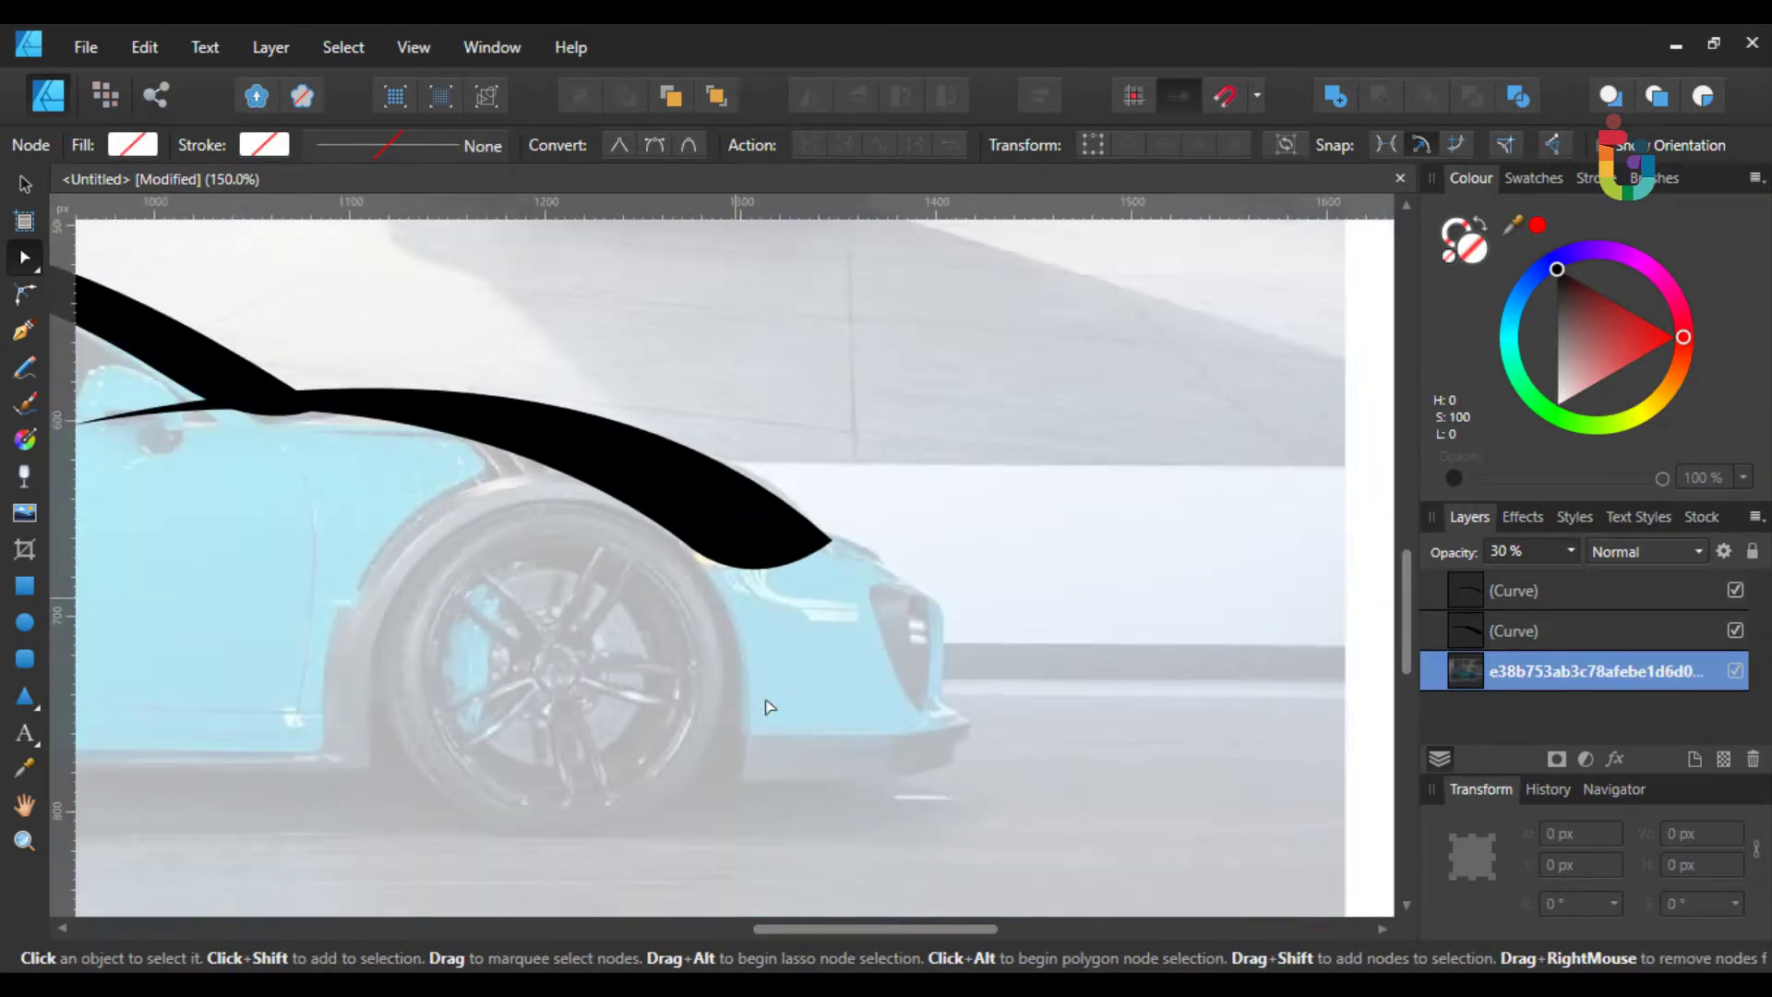
- Lower the curve handle of the fender's door mirror node to reshape the upper edge along the bonnet
{"action": "key", "text": "ctrl+plus"}
{"action": "key", "text": "ctrl+plus"}
{"action": "key", "text": "ctrl+plus"}
{"action": "left_click_drag", "start_coordinate": [585, 621], "coordinate": [763, 803]}
{"action": "key", "text": "ctrl+plus"}
{"action": "key", "text": "ctrl+plus"}
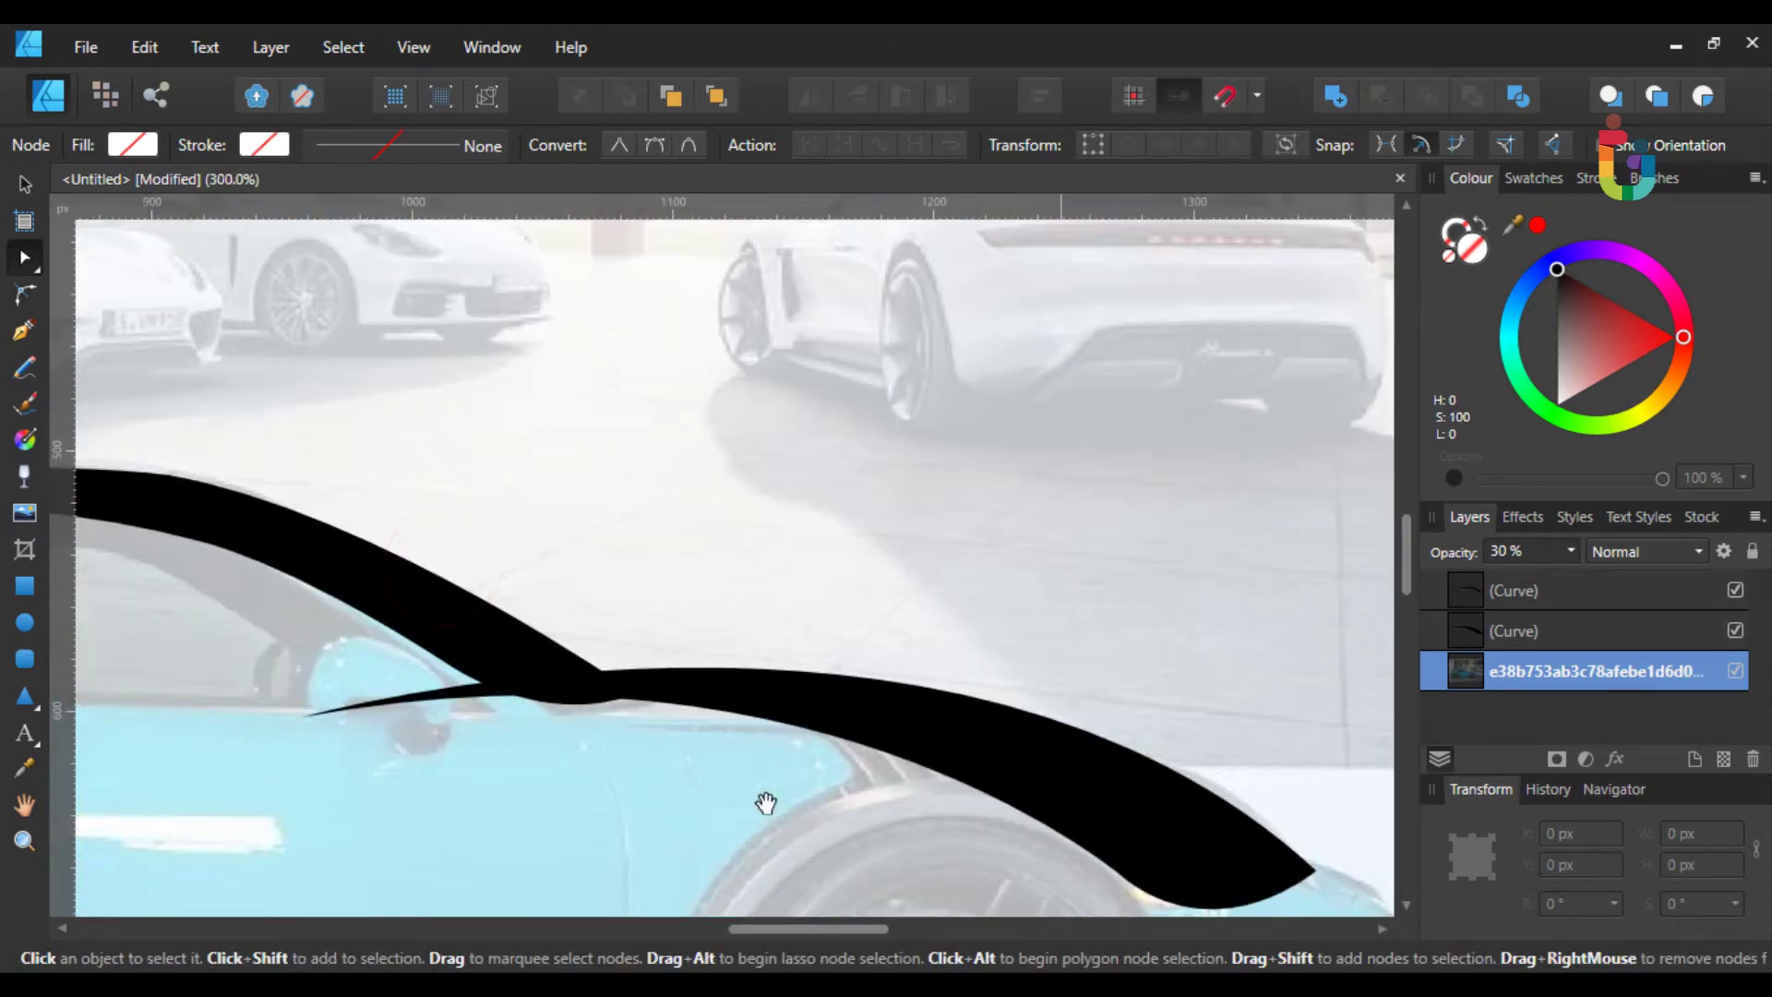
{"action": "left_click_drag", "start_coordinate": [652, 791], "coordinate": [817, 686]}
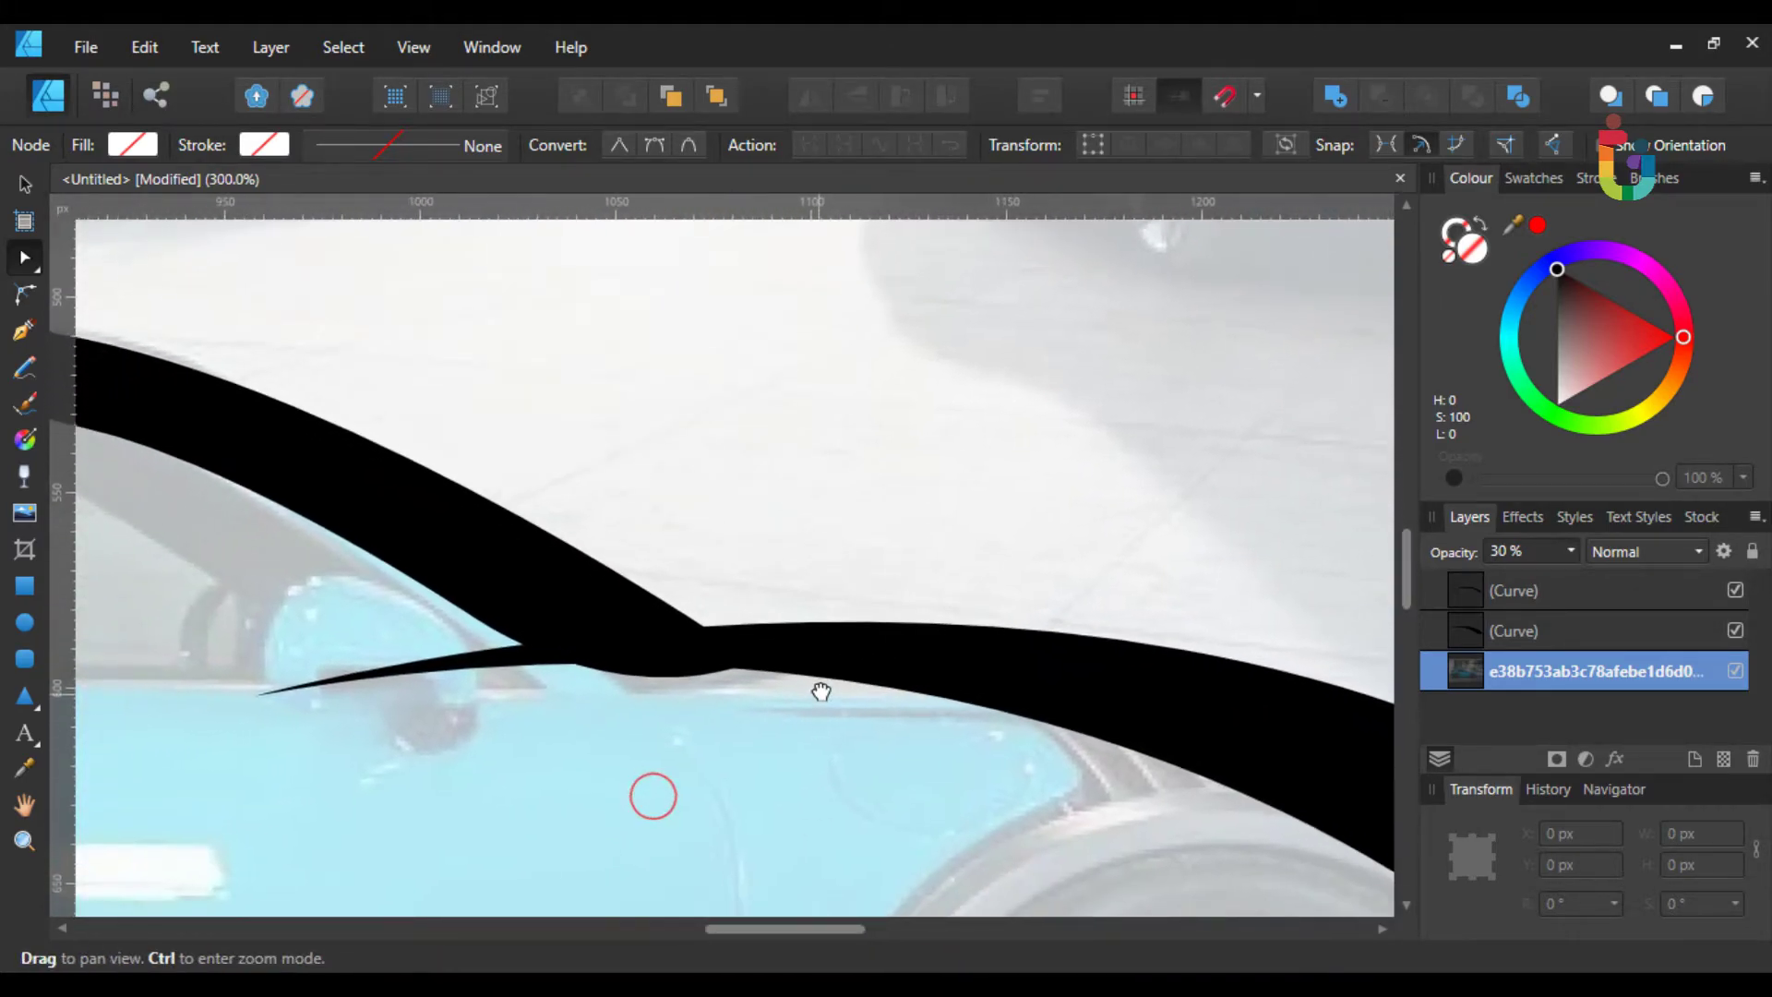
{"action": "left_click", "coordinate": [768, 657]}
{"action": "left_click_drag", "start_coordinate": [273, 636], "coordinate": [253, 766]}
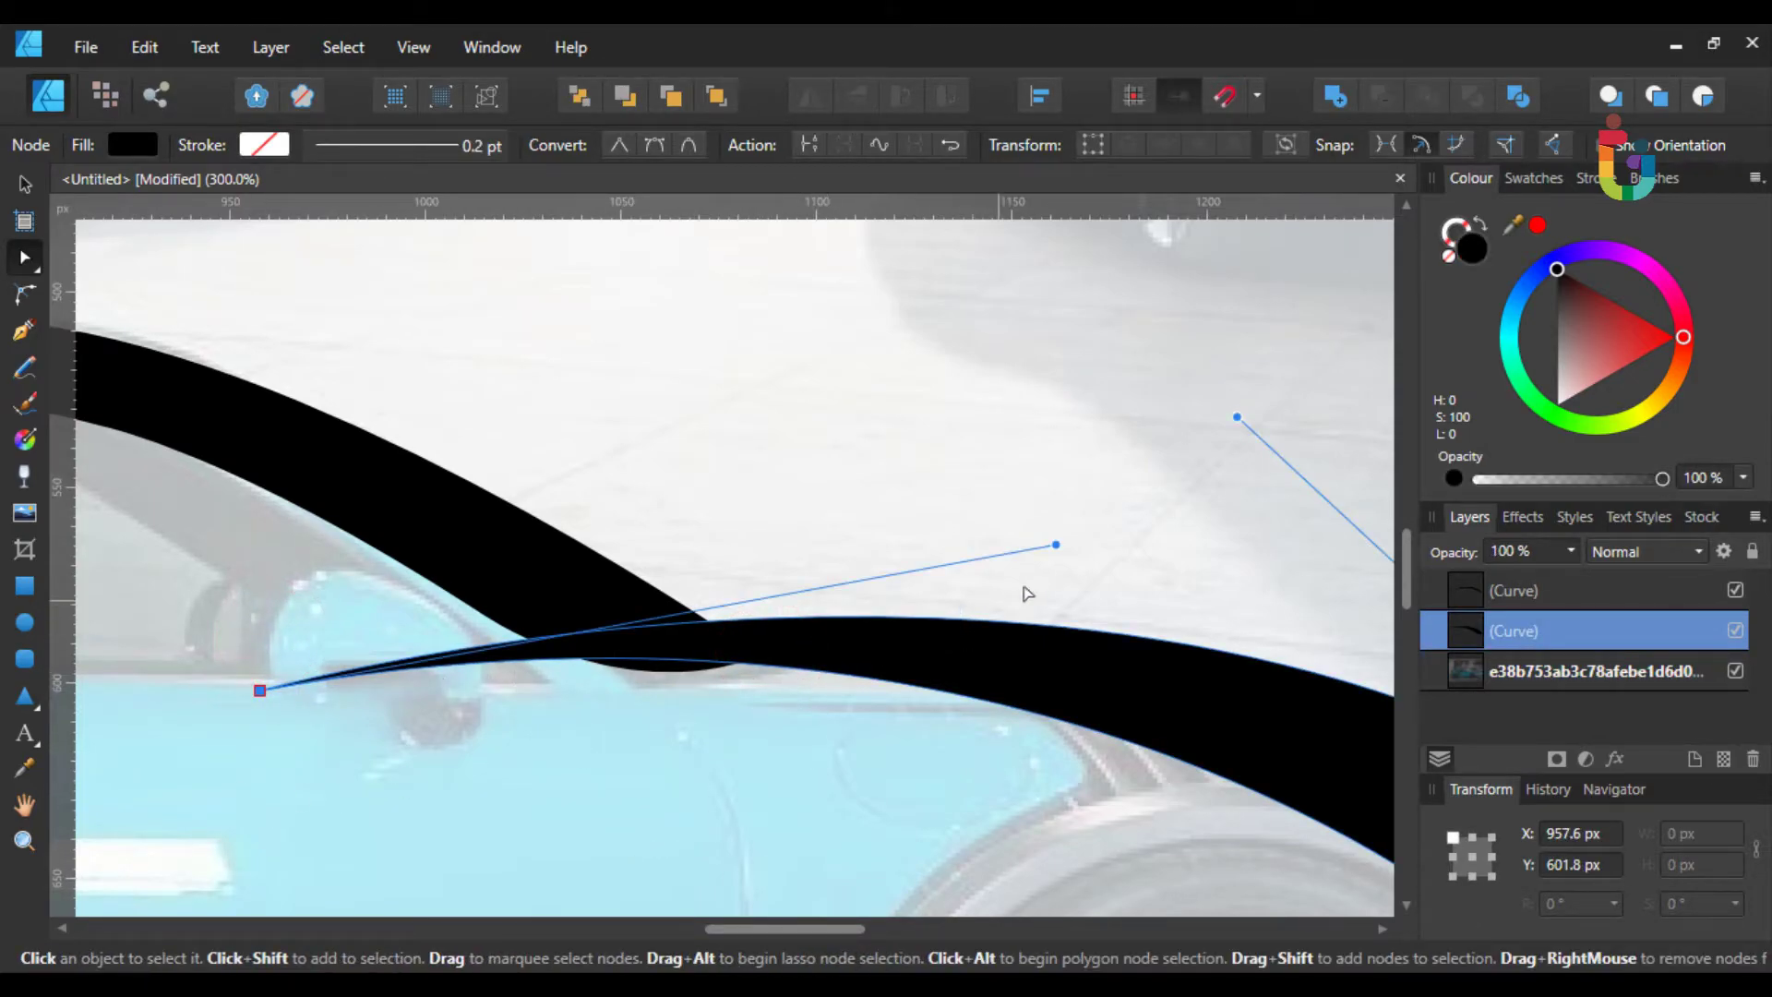
{"action": "left_click_drag", "start_coordinate": [1055, 545], "coordinate": [845, 505]}
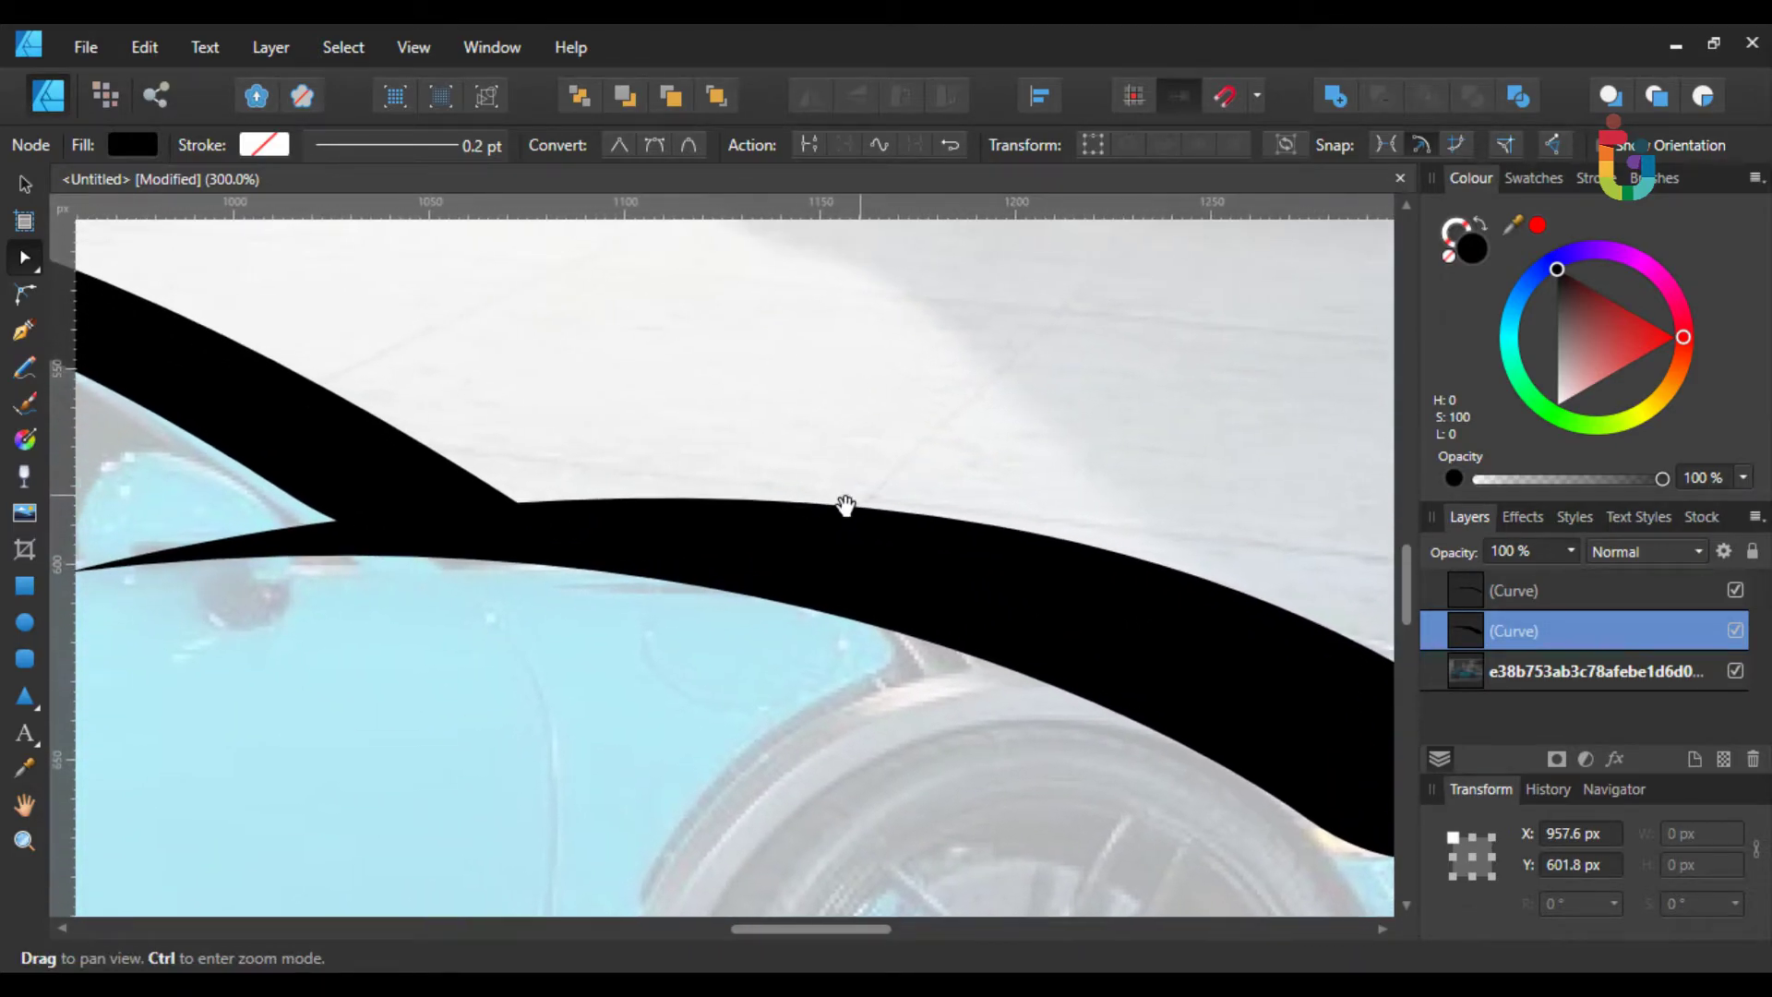
- Examine the roof and fender shapes with the reference photo hidden, and show the photo again to compare them with the car
{"action": "scroll", "coordinate": [785, 498], "scroll_direction": "down", "scroll_amount": 5}
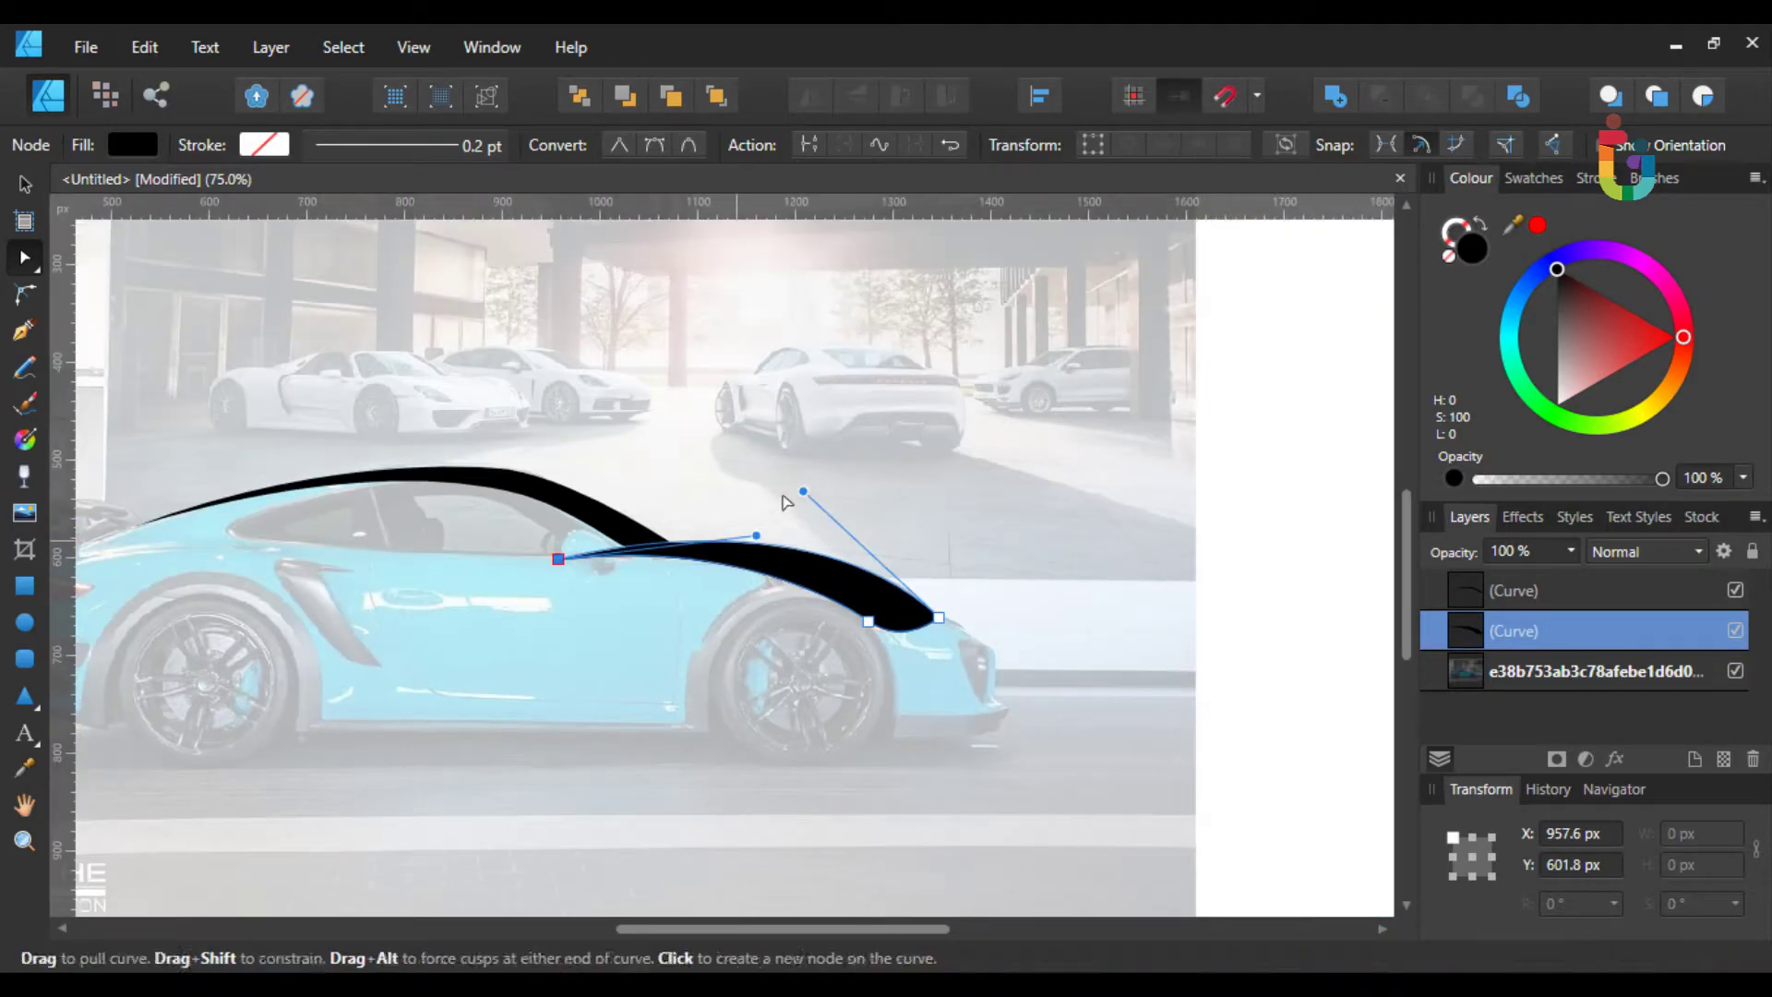
{"action": "left_click", "coordinate": [673, 459]}
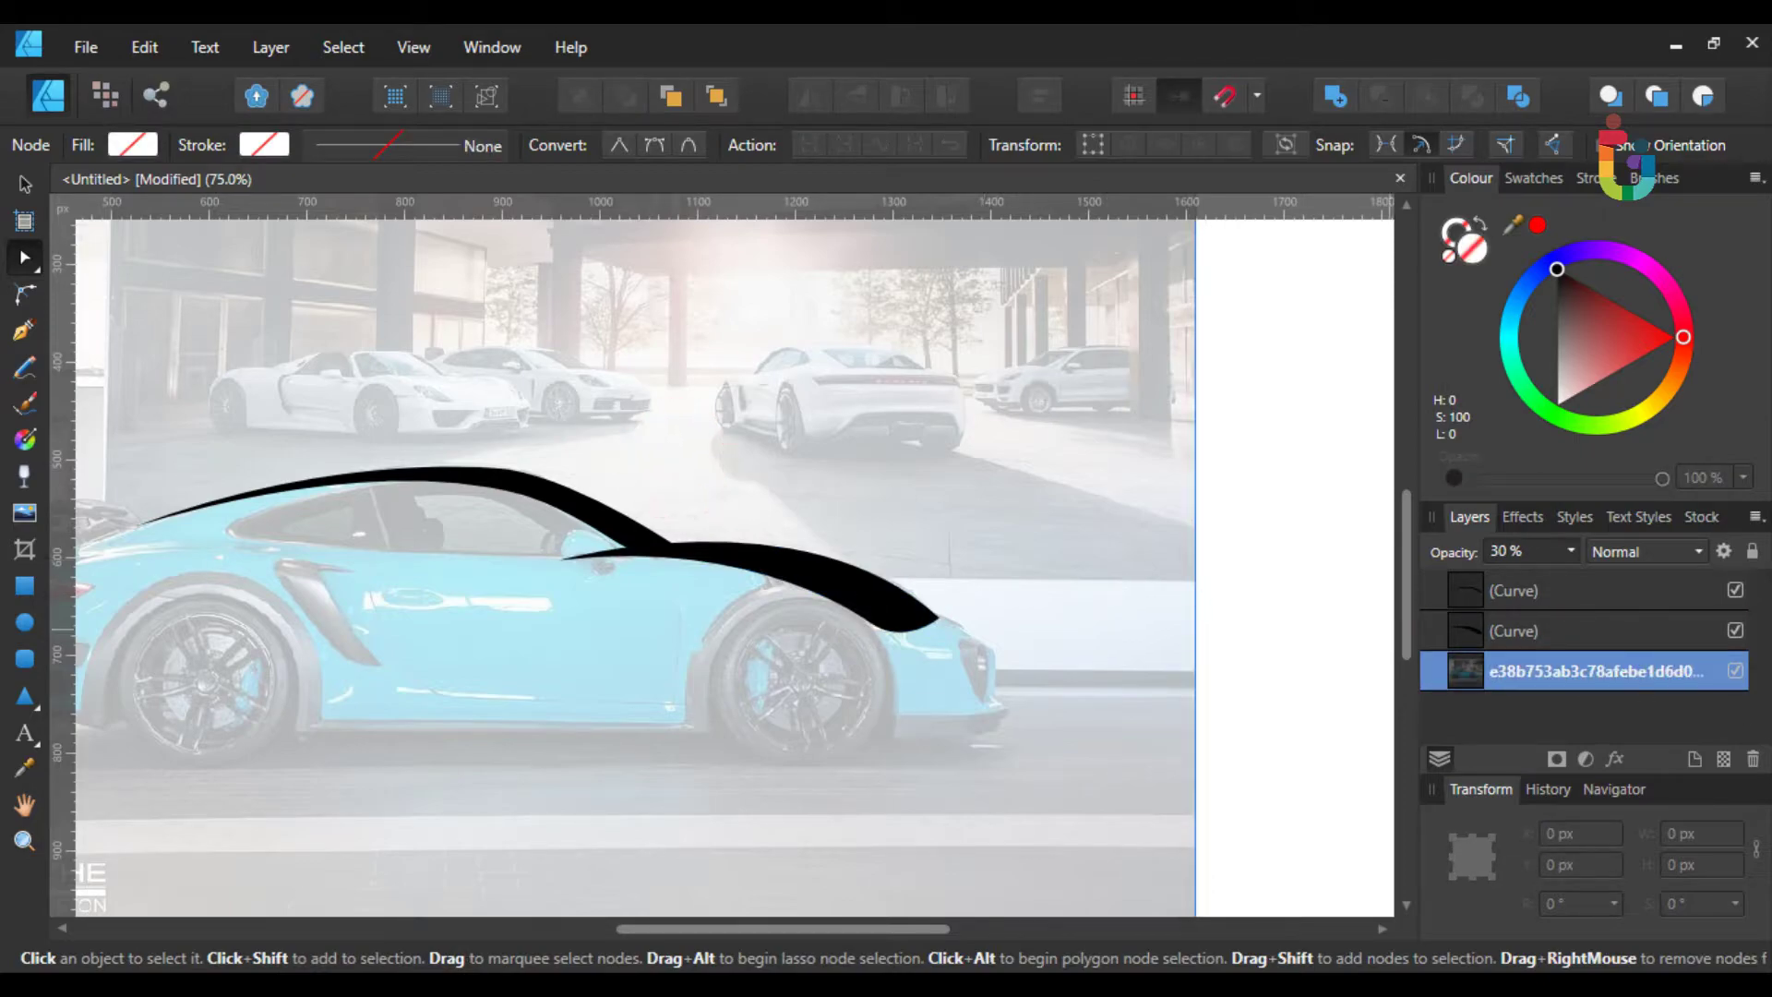
{"action": "left_click", "coordinate": [1735, 672]}
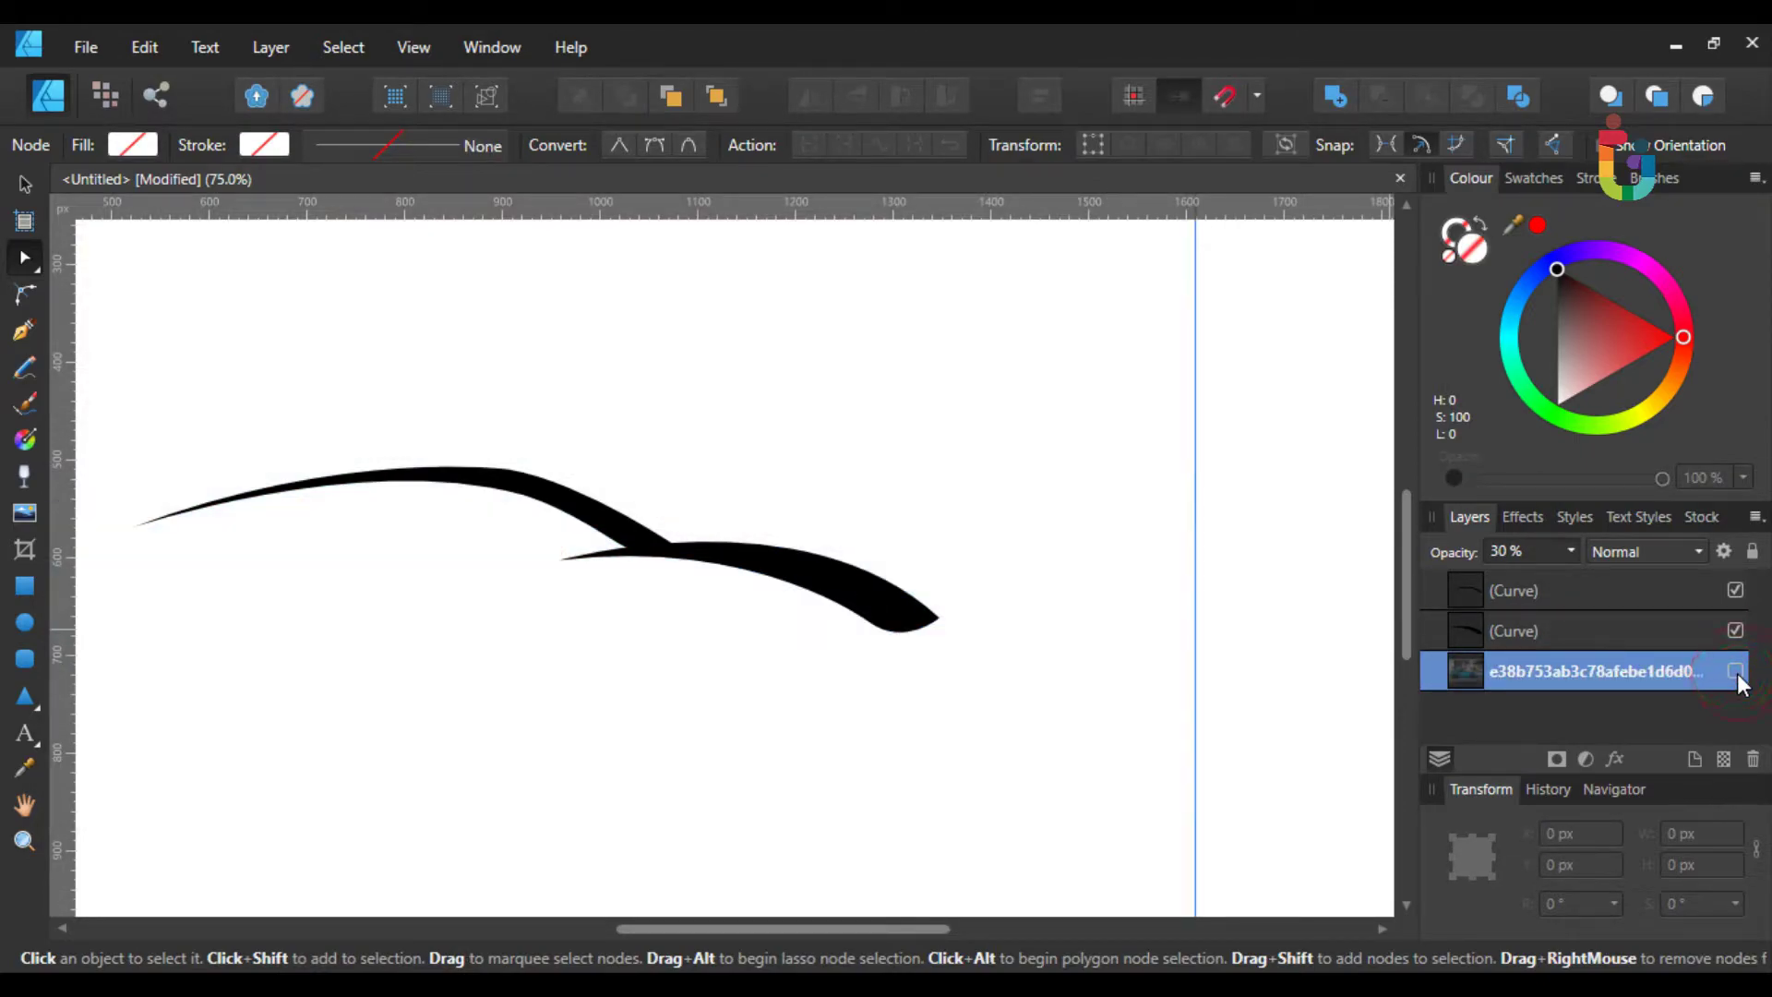
{"action": "left_click", "coordinate": [1735, 672]}
{"action": "left_click_drag", "start_coordinate": [520, 537], "coordinate": [918, 558]}
{"action": "key", "text": "ctrl+1"}
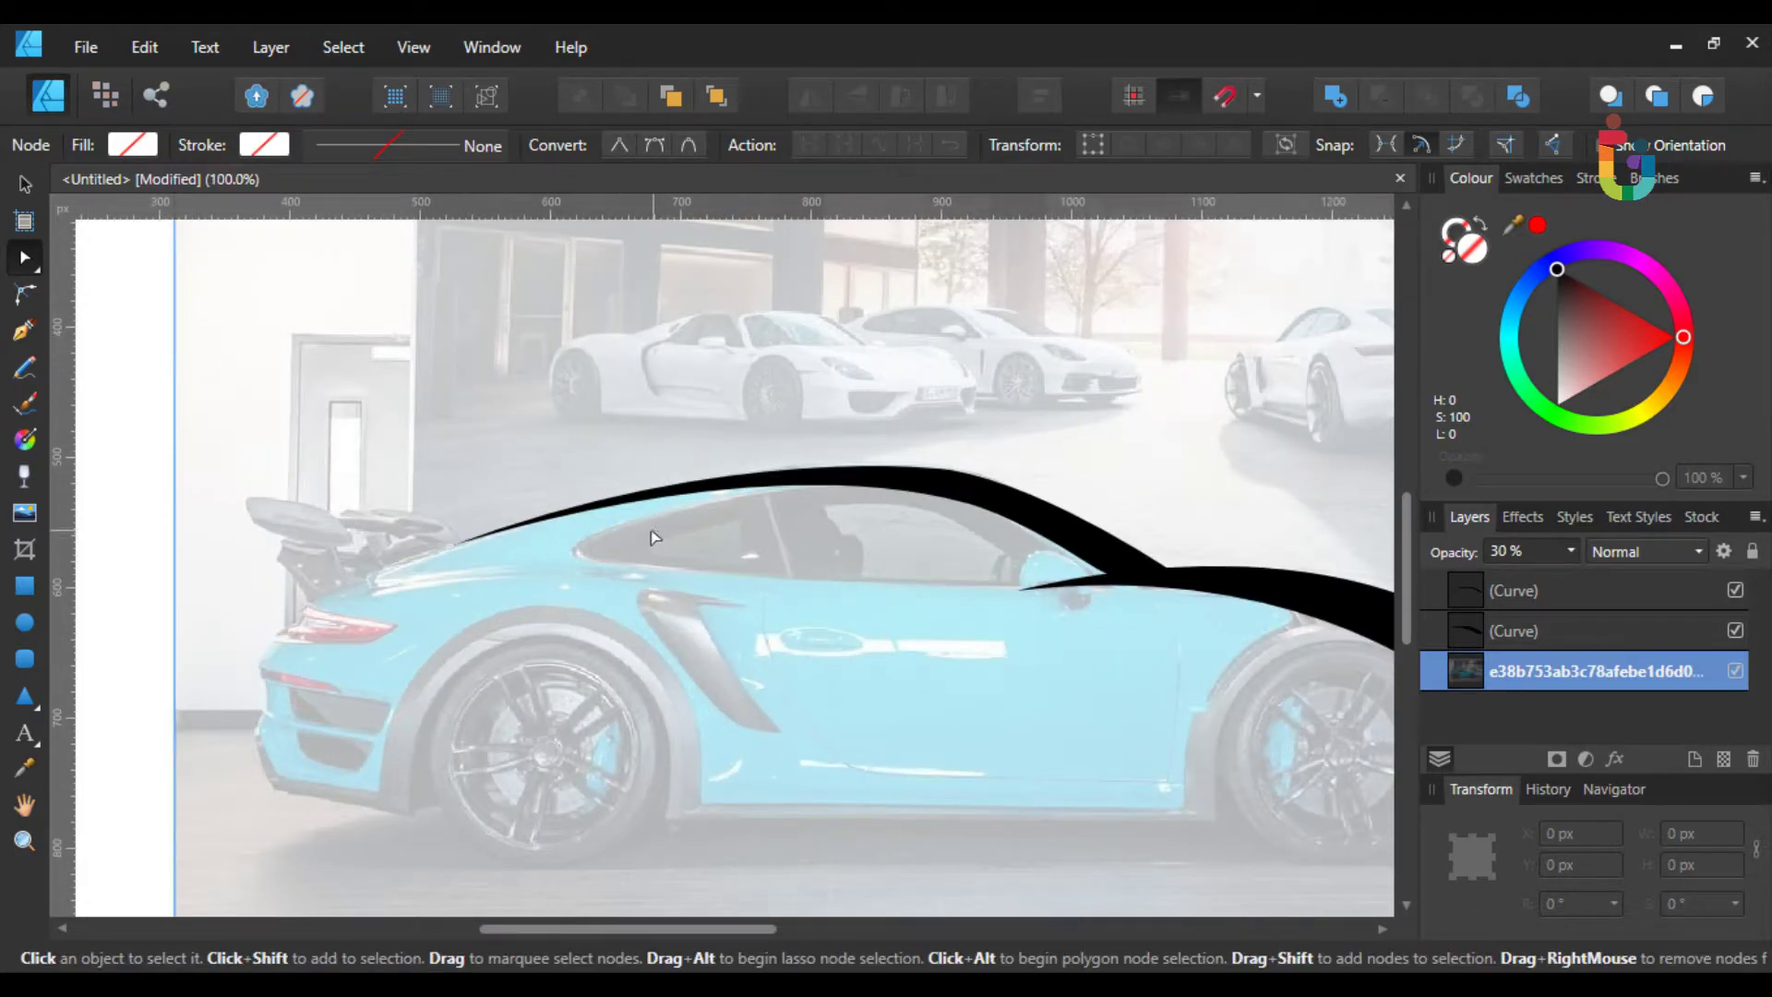
{"action": "left_click_drag", "start_coordinate": [946, 545], "coordinate": [631, 533]}
- Fine-tune the handle of the fender's wheel arch node, ending with a shorter handle for a flatter curve under the headlight
{"action": "left_click", "coordinate": [1086, 606]}
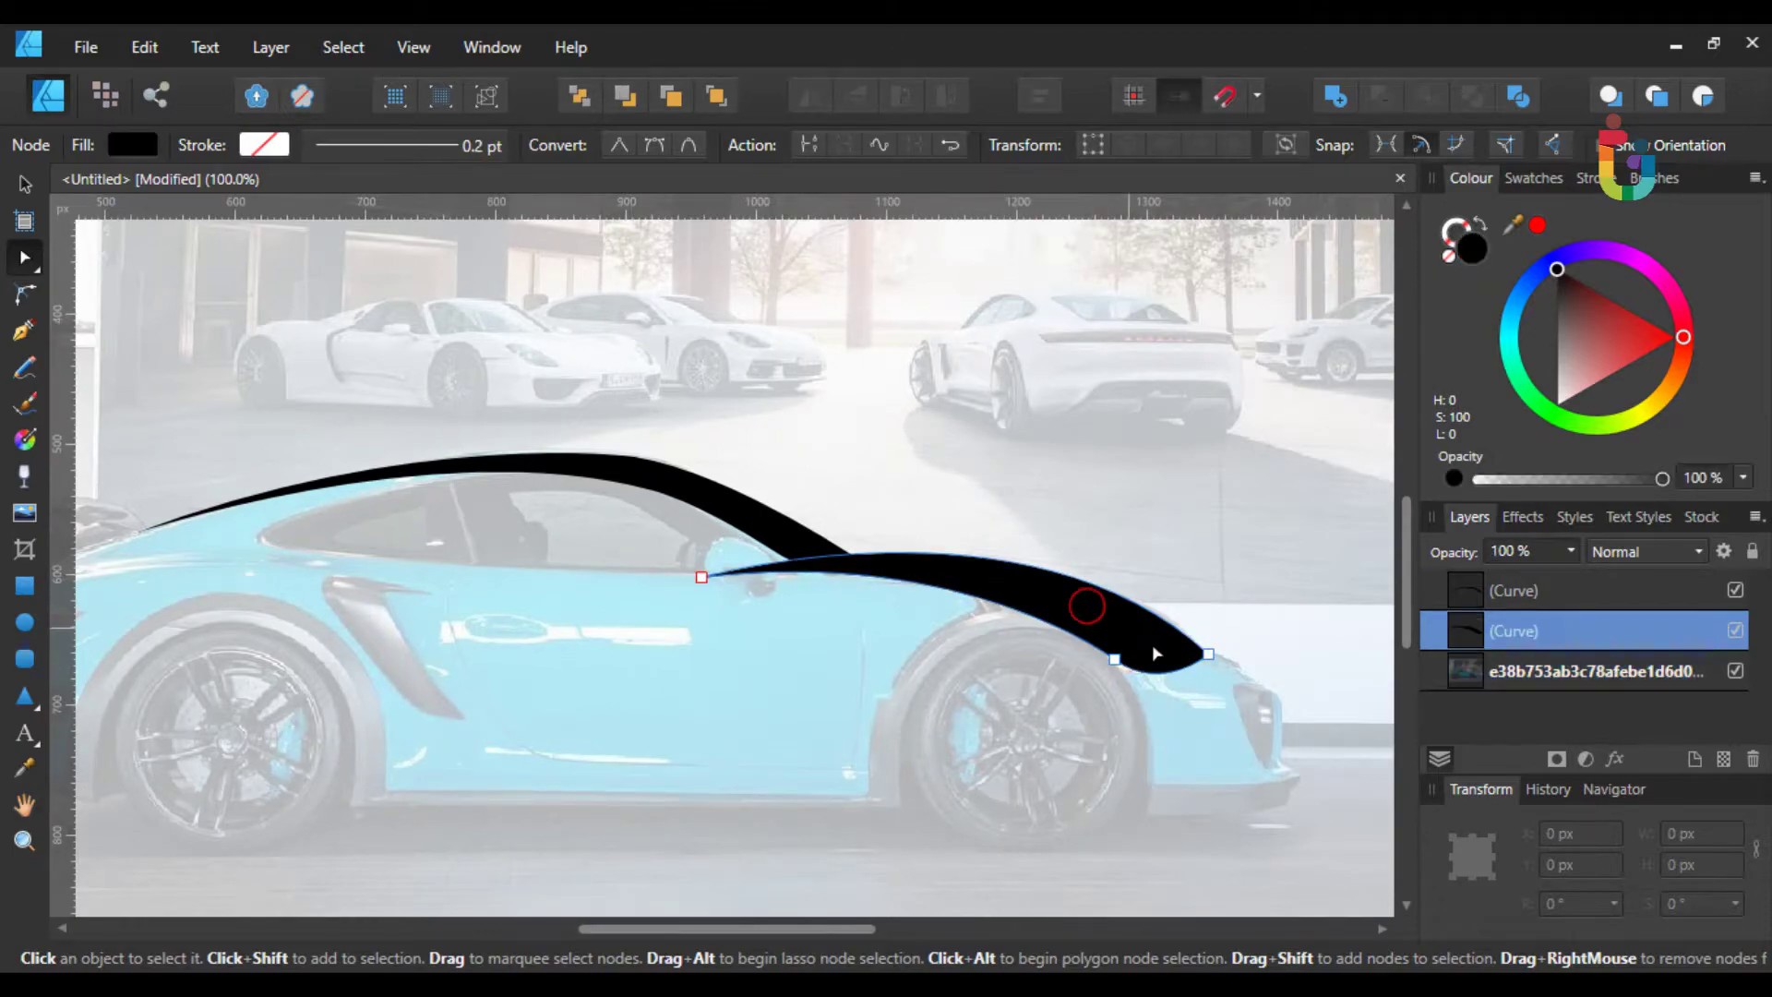
{"action": "key", "text": "ctrl+plus"}
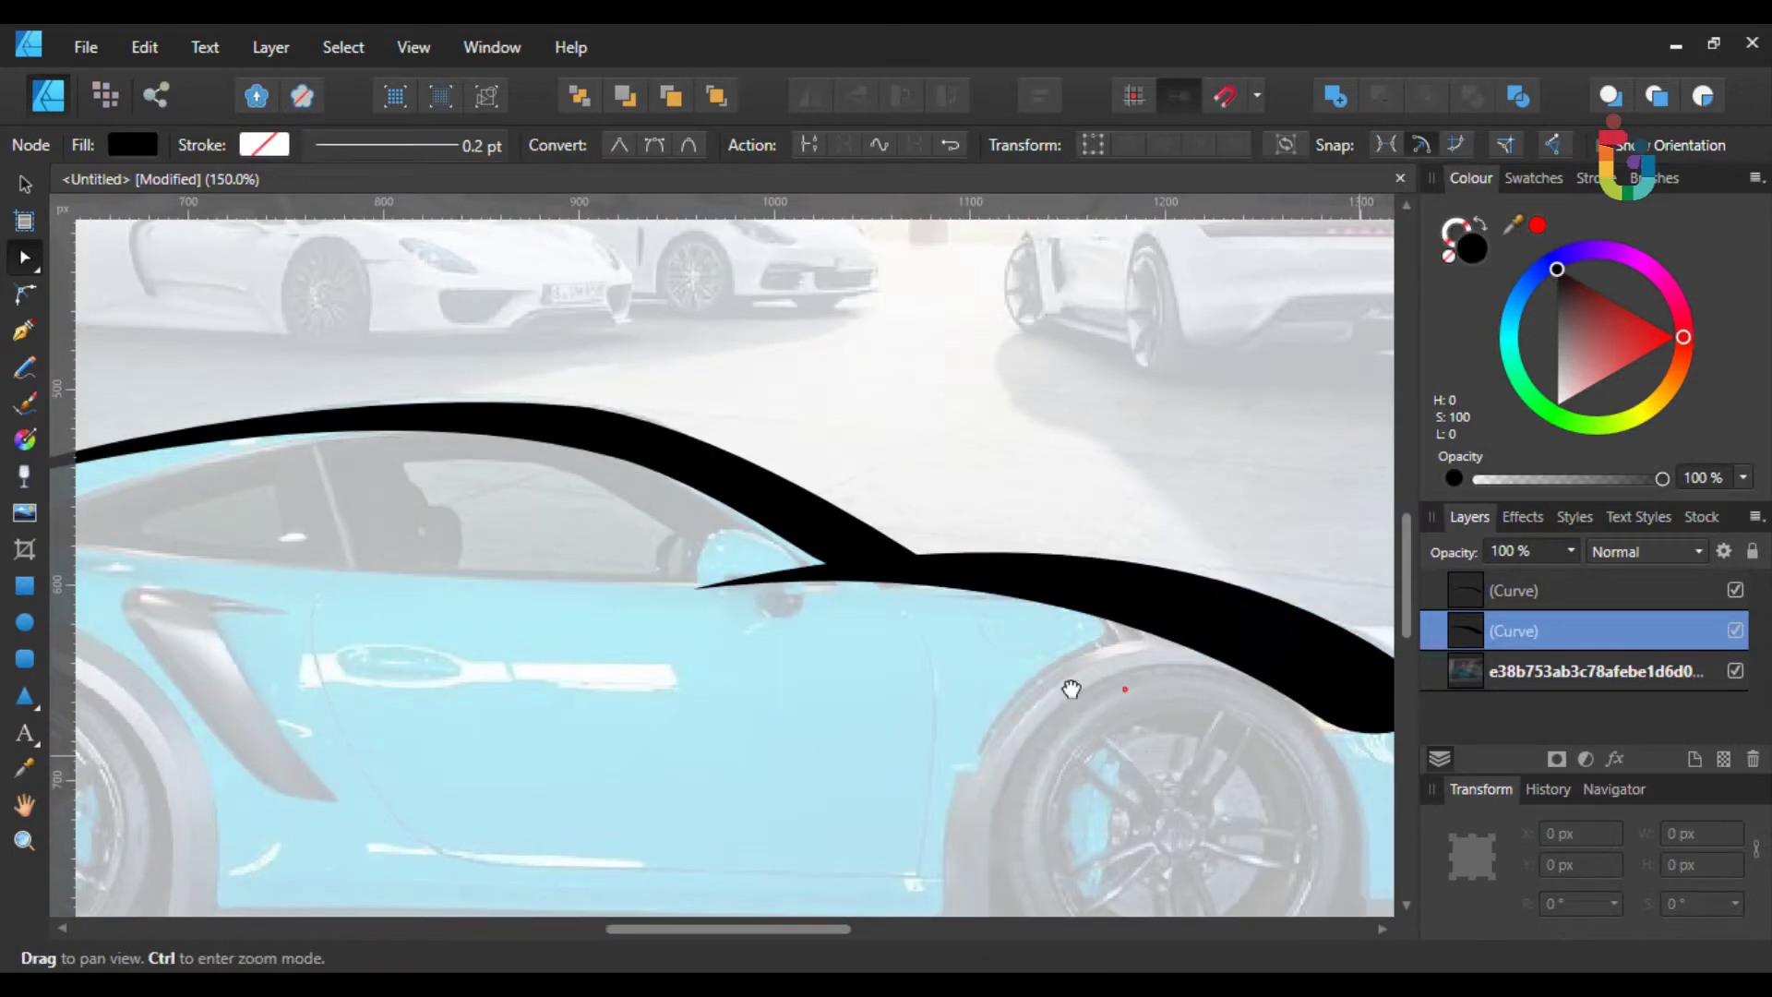
{"action": "left_click_drag", "start_coordinate": [1123, 684], "coordinate": [764, 704]}
{"action": "left_click_drag", "start_coordinate": [930, 745], "coordinate": [867, 681]}
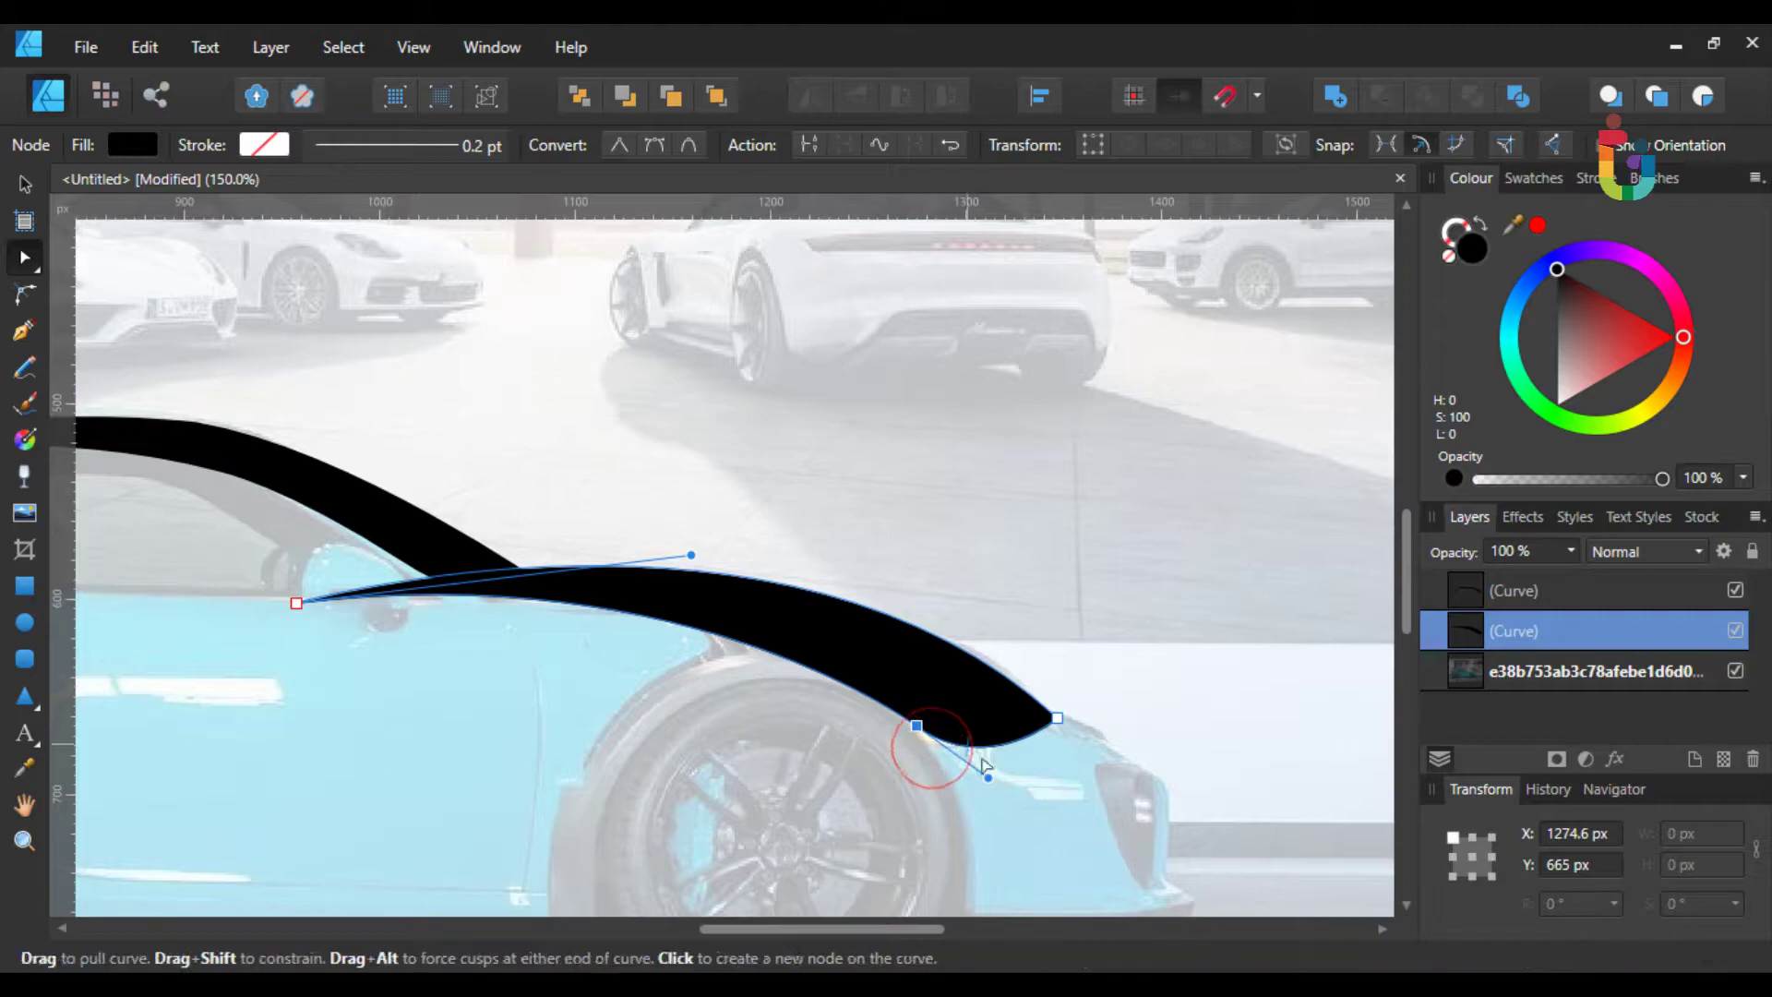
{"action": "left_click_drag", "start_coordinate": [989, 780], "coordinate": [1004, 763]}
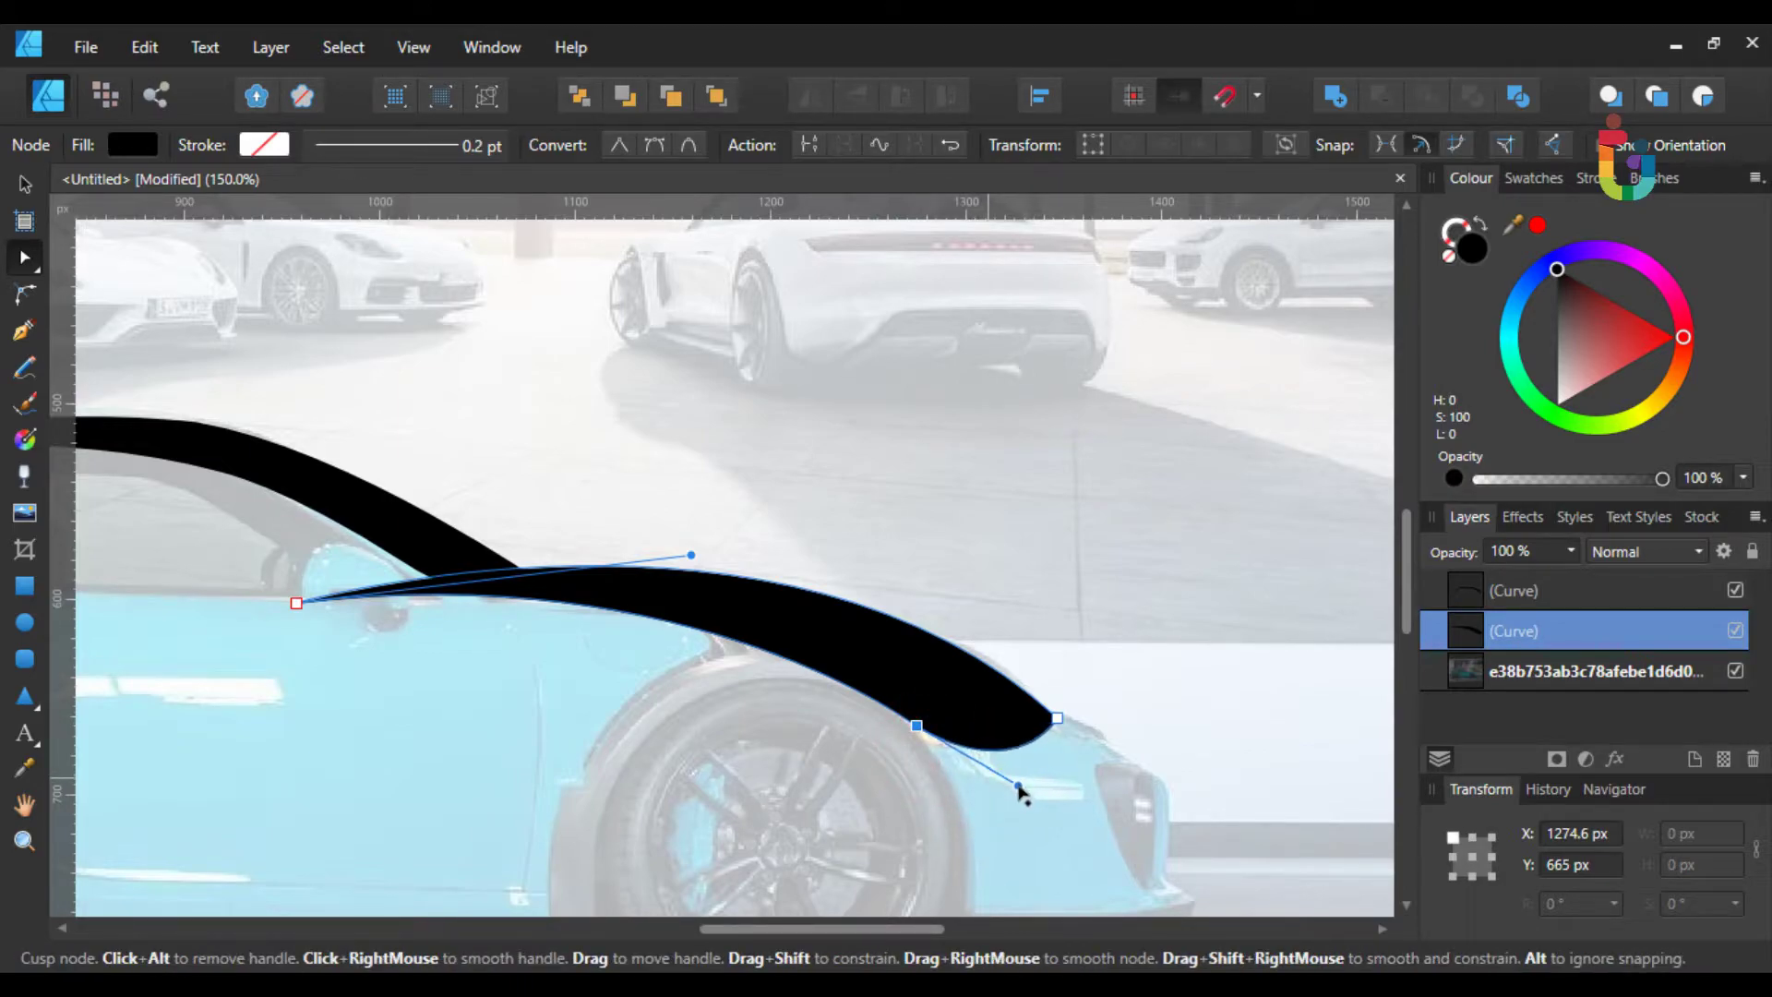
{"action": "left_click", "coordinate": [1063, 789]}
{"action": "key", "text": "ctrl+plus"}
{"action": "key", "text": "ctrl+plus"}
{"action": "left_click_drag", "start_coordinate": [1096, 795], "coordinate": [798, 471]}
{"action": "key", "text": "ctrl+plus"}
{"action": "left_click_drag", "start_coordinate": [793, 582], "coordinate": [1066, 658]}
{"action": "left_click", "coordinate": [901, 593]}
{"action": "left_click_drag", "start_coordinate": [909, 563], "coordinate": [744, 653]}
{"action": "left_click_drag", "start_coordinate": [1140, 751], "coordinate": [1020, 714]}
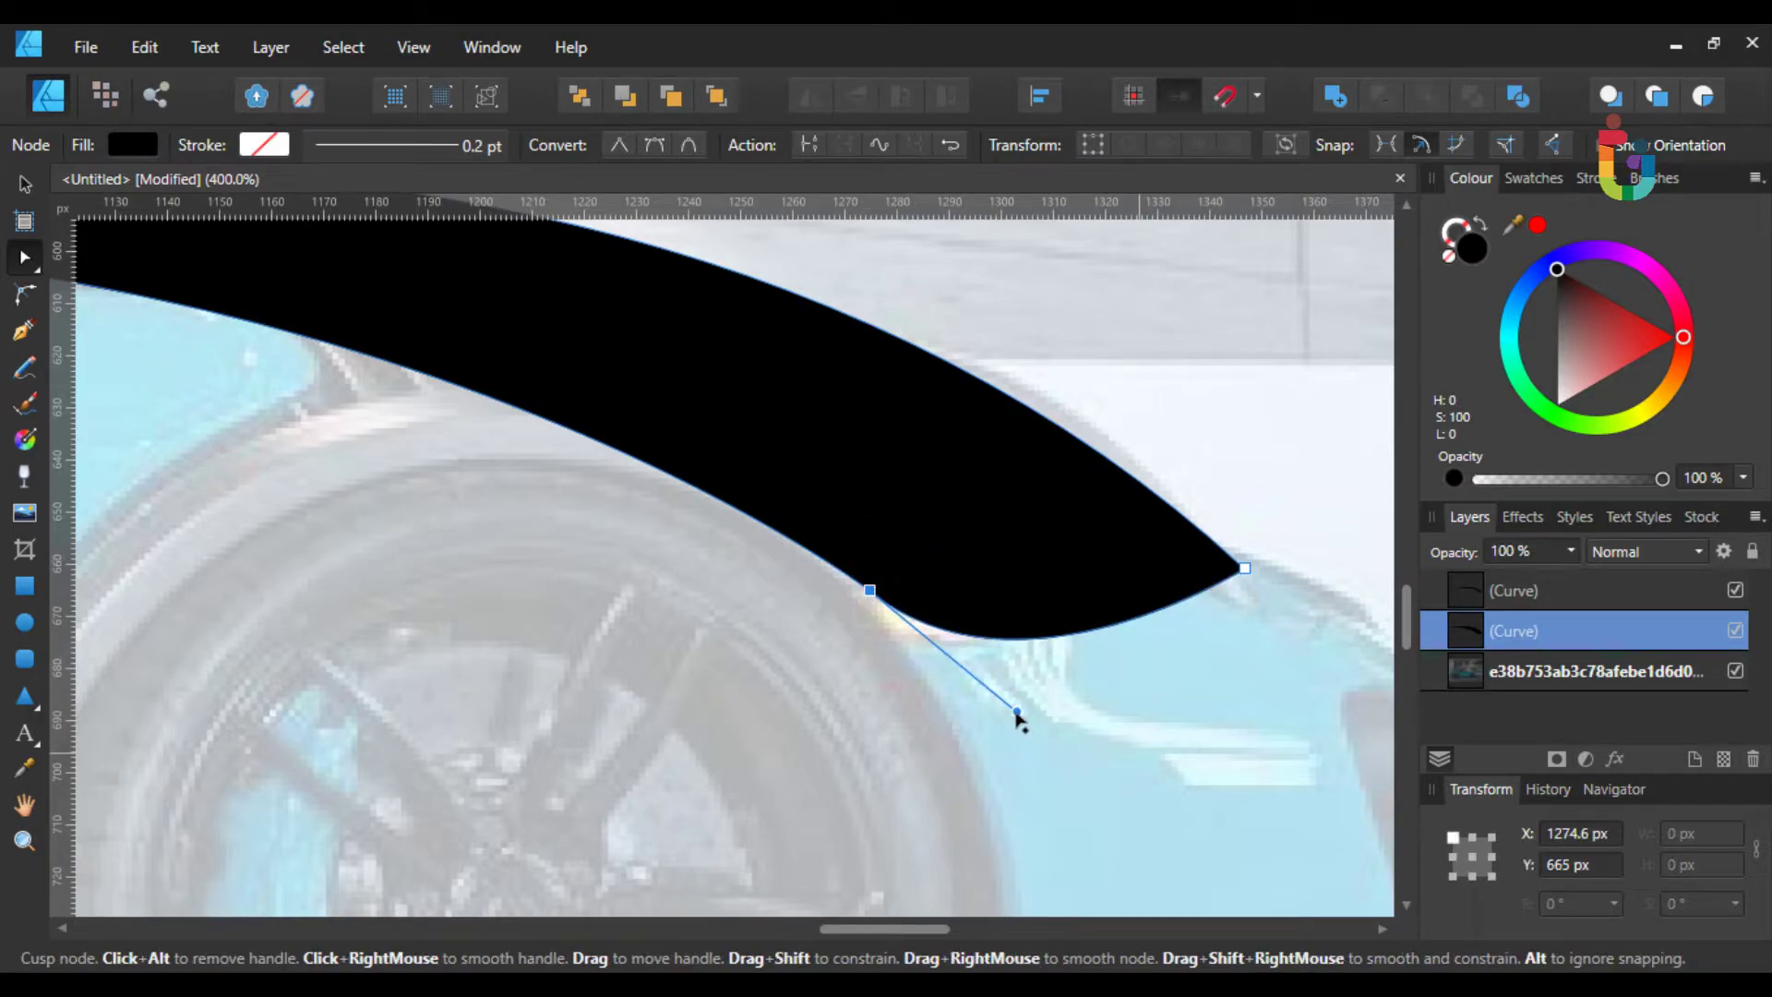
{"action": "left_click", "coordinate": [1070, 750]}
{"action": "key", "text": "ctrl+1"}
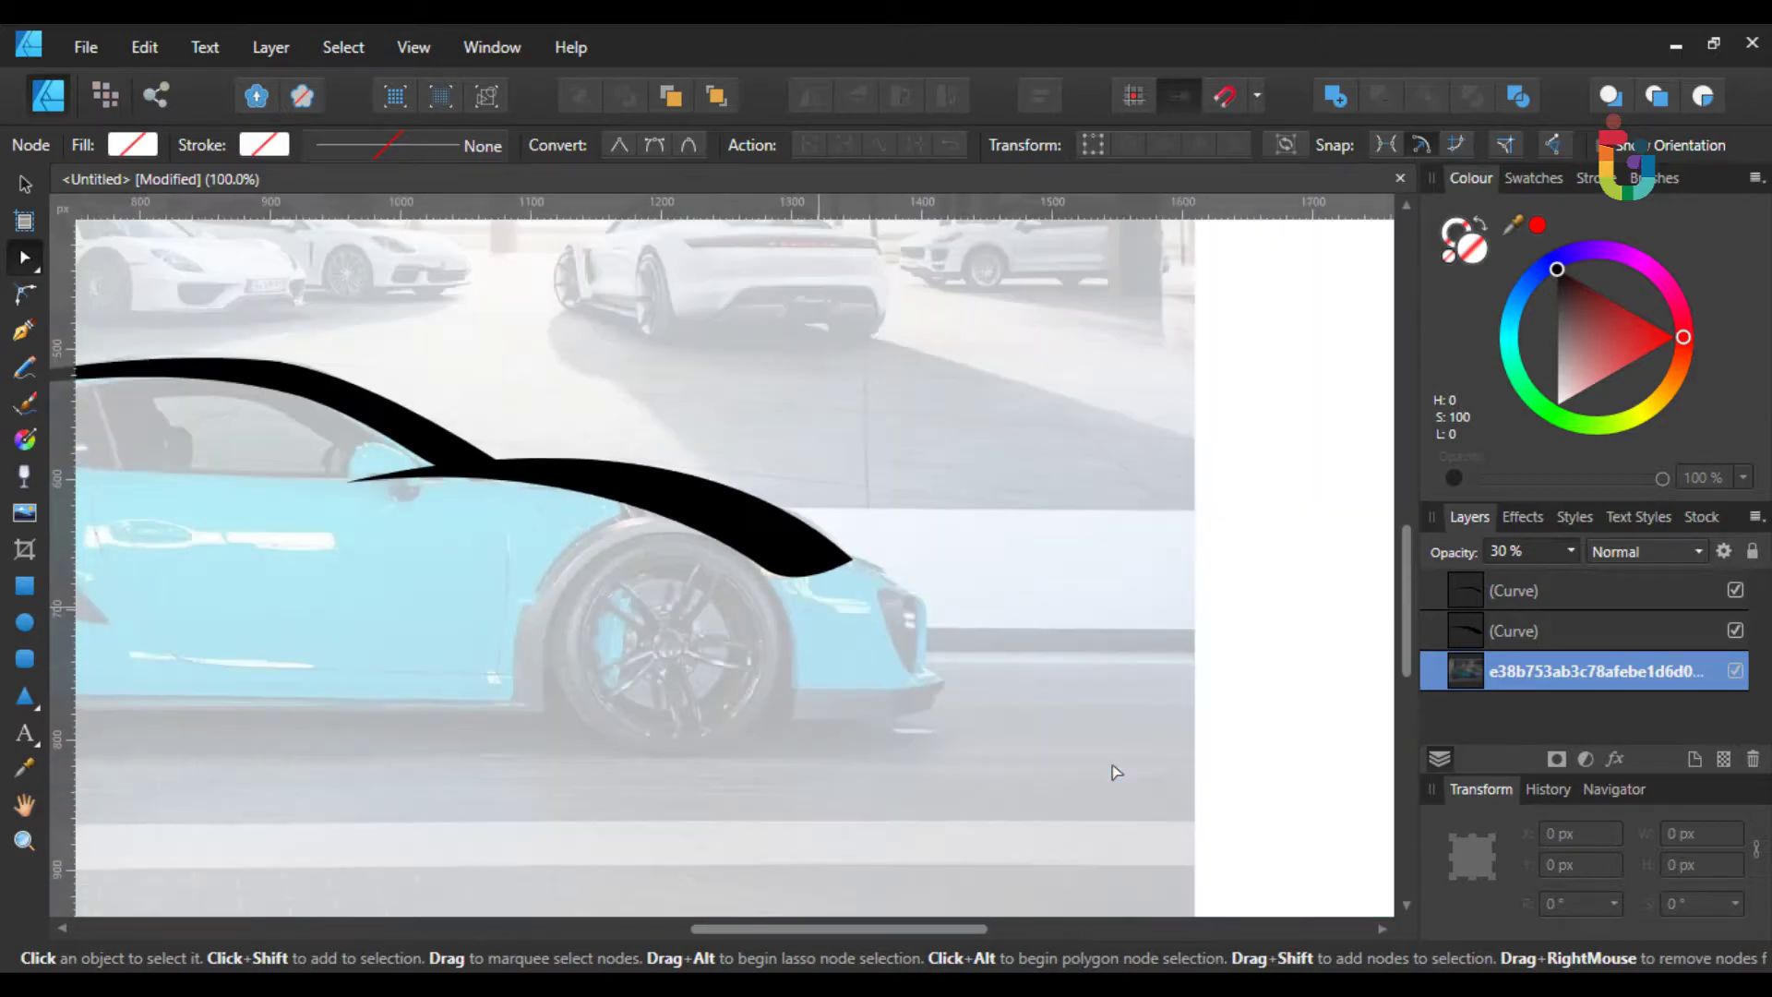
- Scale the whole fender shape down to about 348 × 81.9 px and deselect it
{"action": "left_click", "coordinate": [31, 185]}
{"action": "left_click_drag", "start_coordinate": [687, 354], "coordinate": [667, 601]}
{"action": "key", "text": "ctrl+z"}
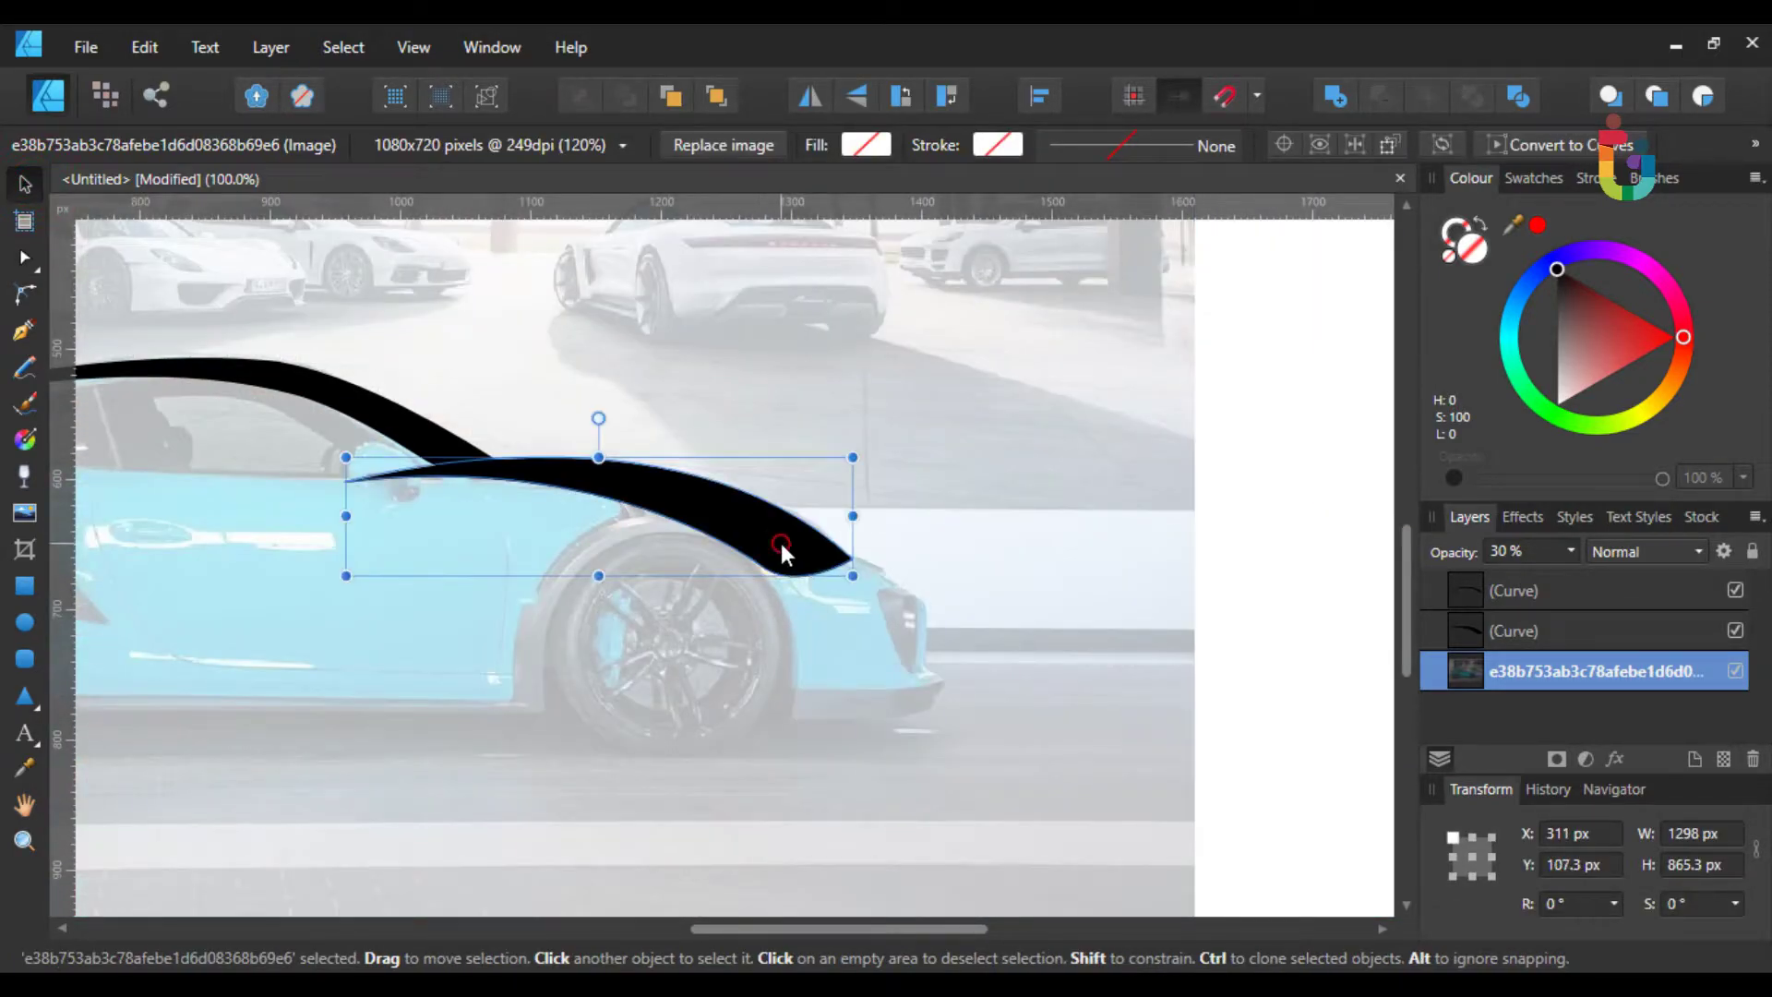
{"action": "left_click", "coordinate": [781, 548]}
{"action": "left_click_drag", "start_coordinate": [862, 515], "coordinate": [761, 507]}
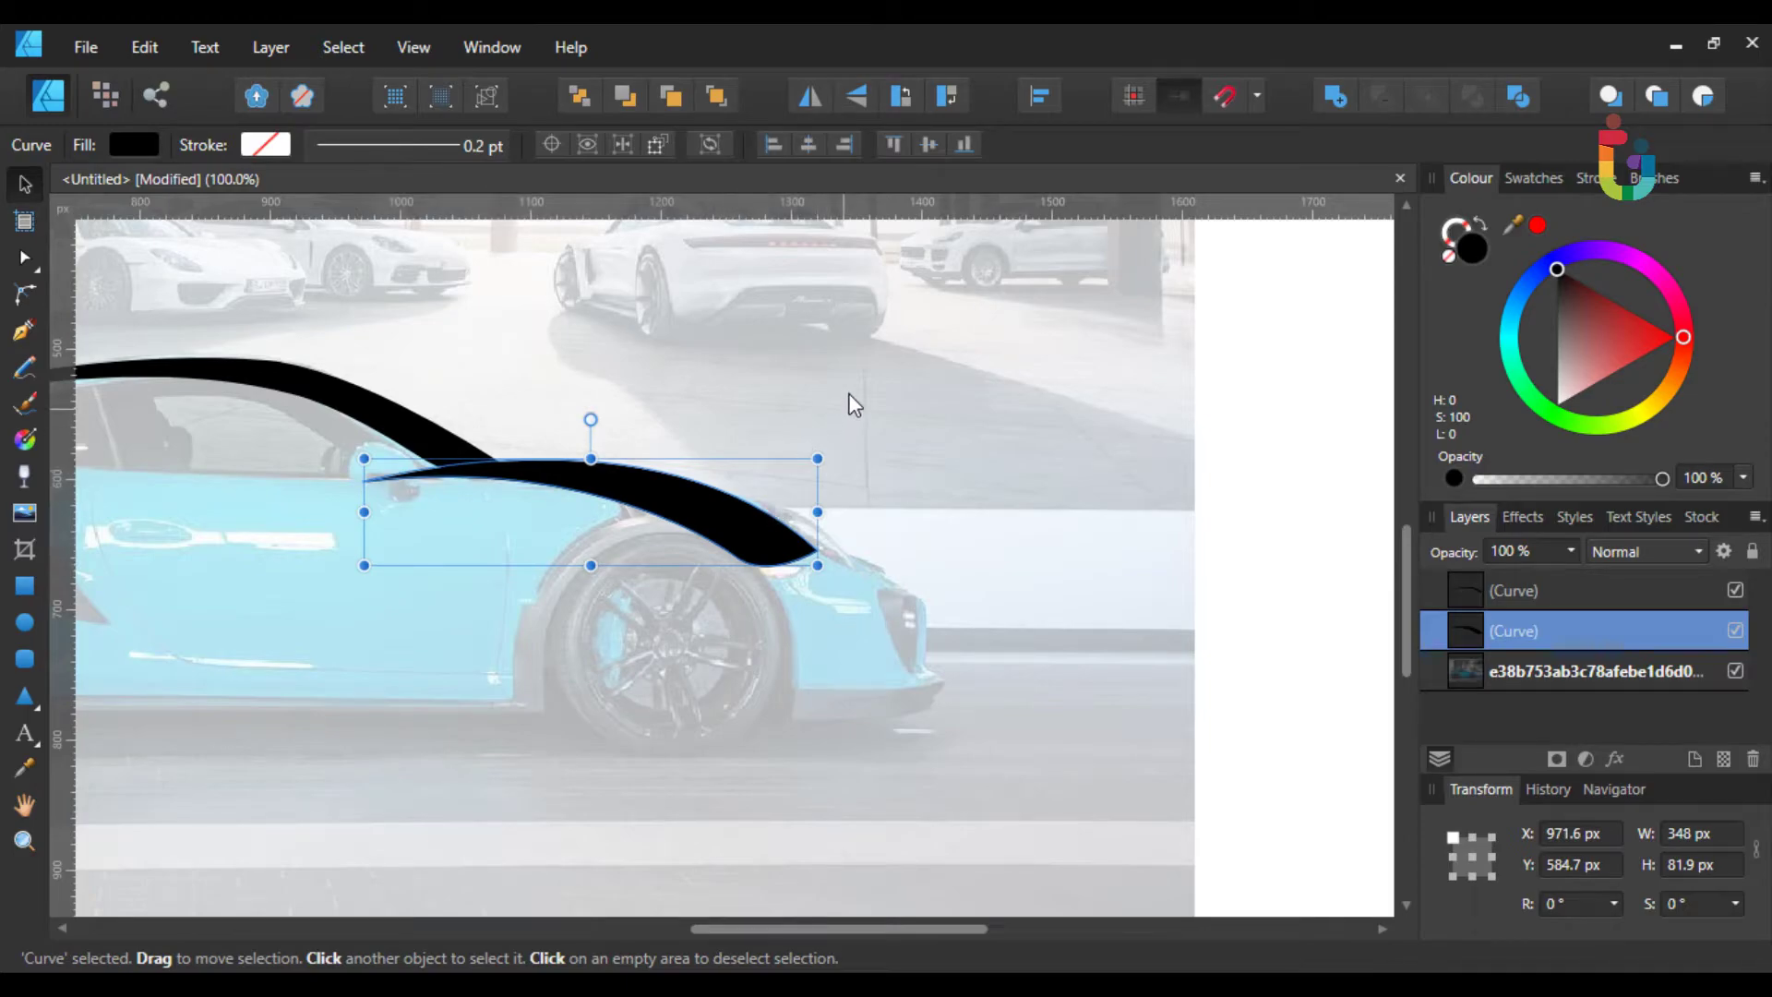
{"action": "left_click", "coordinate": [850, 391]}
{"action": "scroll", "coordinate": [874, 406], "scroll_direction": "down", "scroll_amount": 3}
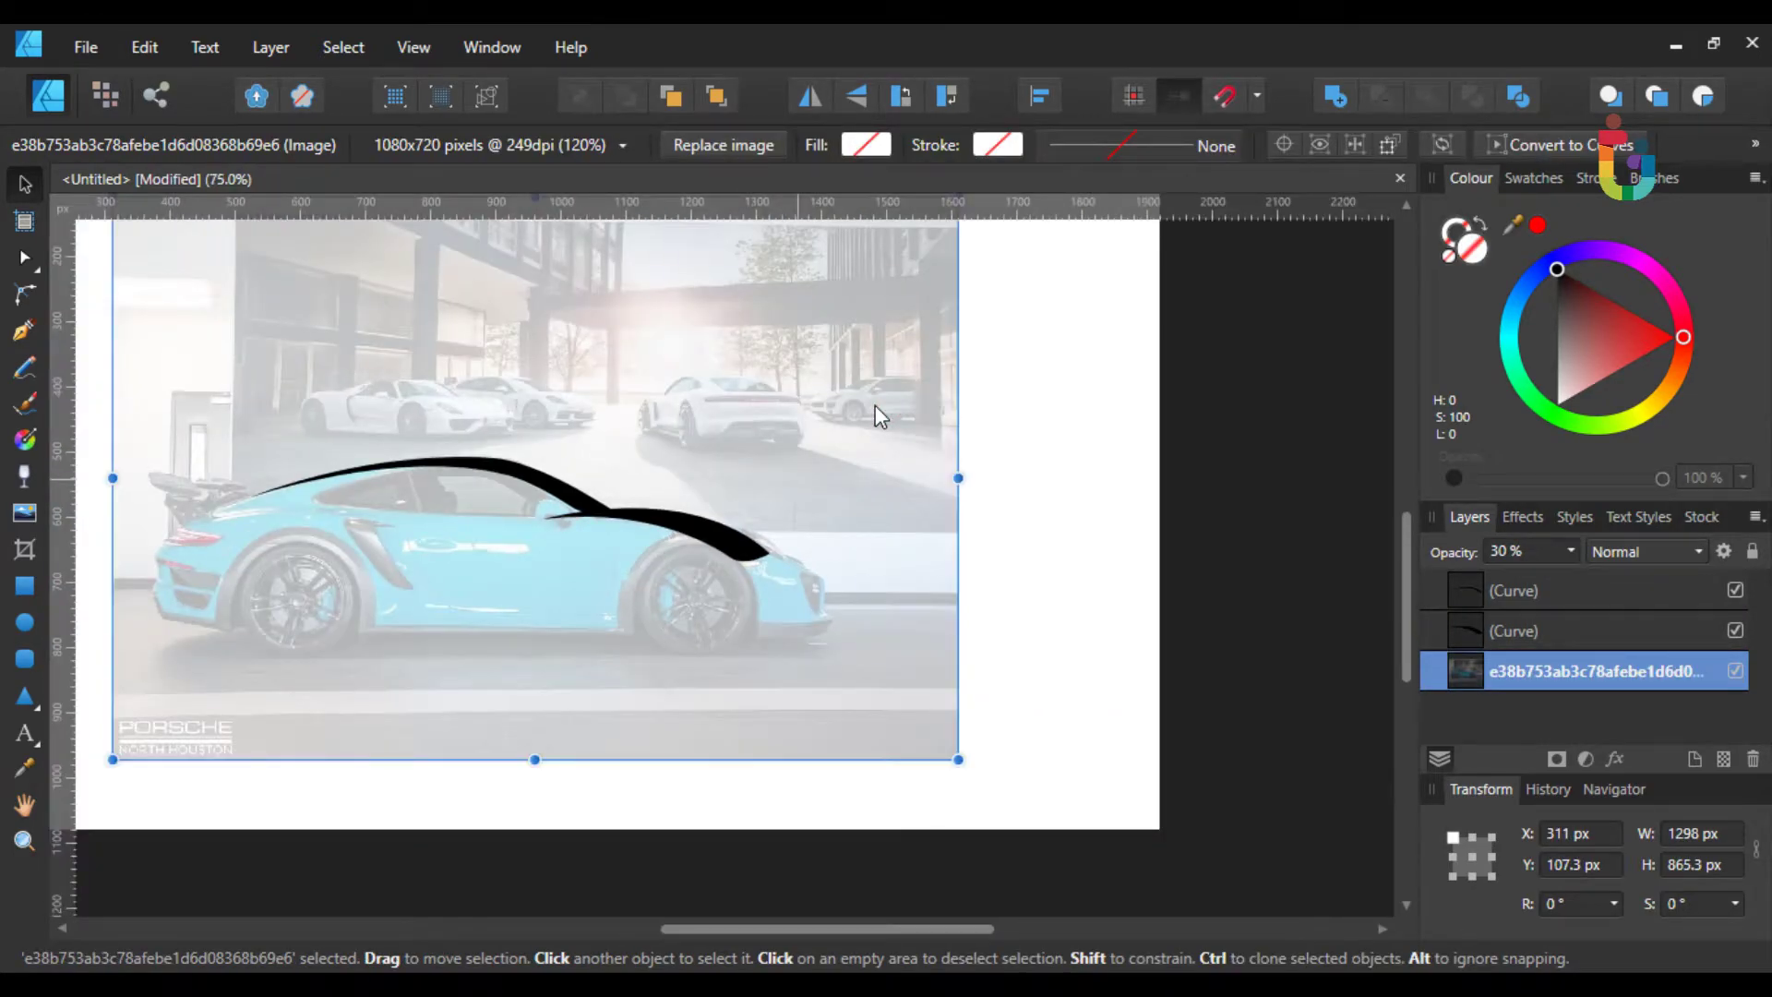
{"action": "scroll", "coordinate": [875, 406], "scroll_direction": "up", "scroll_amount": 2}
{"action": "left_click_drag", "start_coordinate": [877, 411], "coordinate": [1187, 554]}
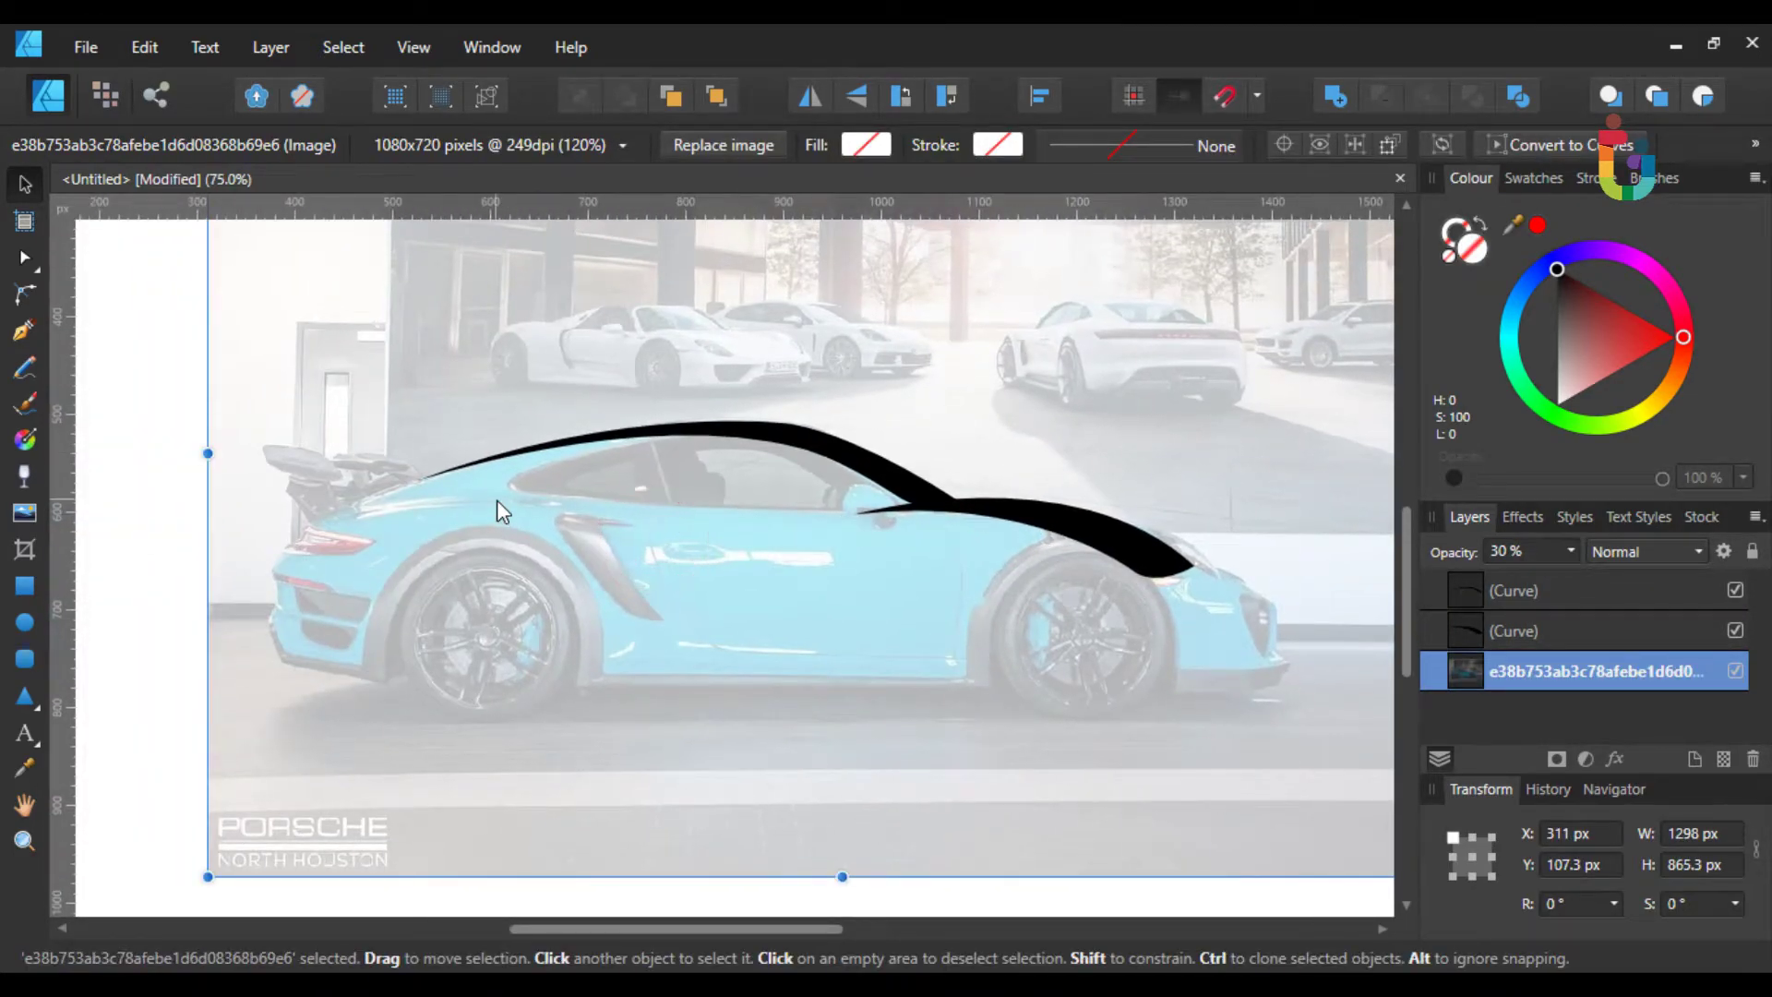
- Try to trace the rear side window's rounded corner and lower edge with the Pen tool, and undo the curve
{"action": "scroll", "coordinate": [496, 500], "scroll_direction": "up", "scroll_amount": 3}
{"action": "left_click_drag", "start_coordinate": [496, 500], "coordinate": [618, 599]}
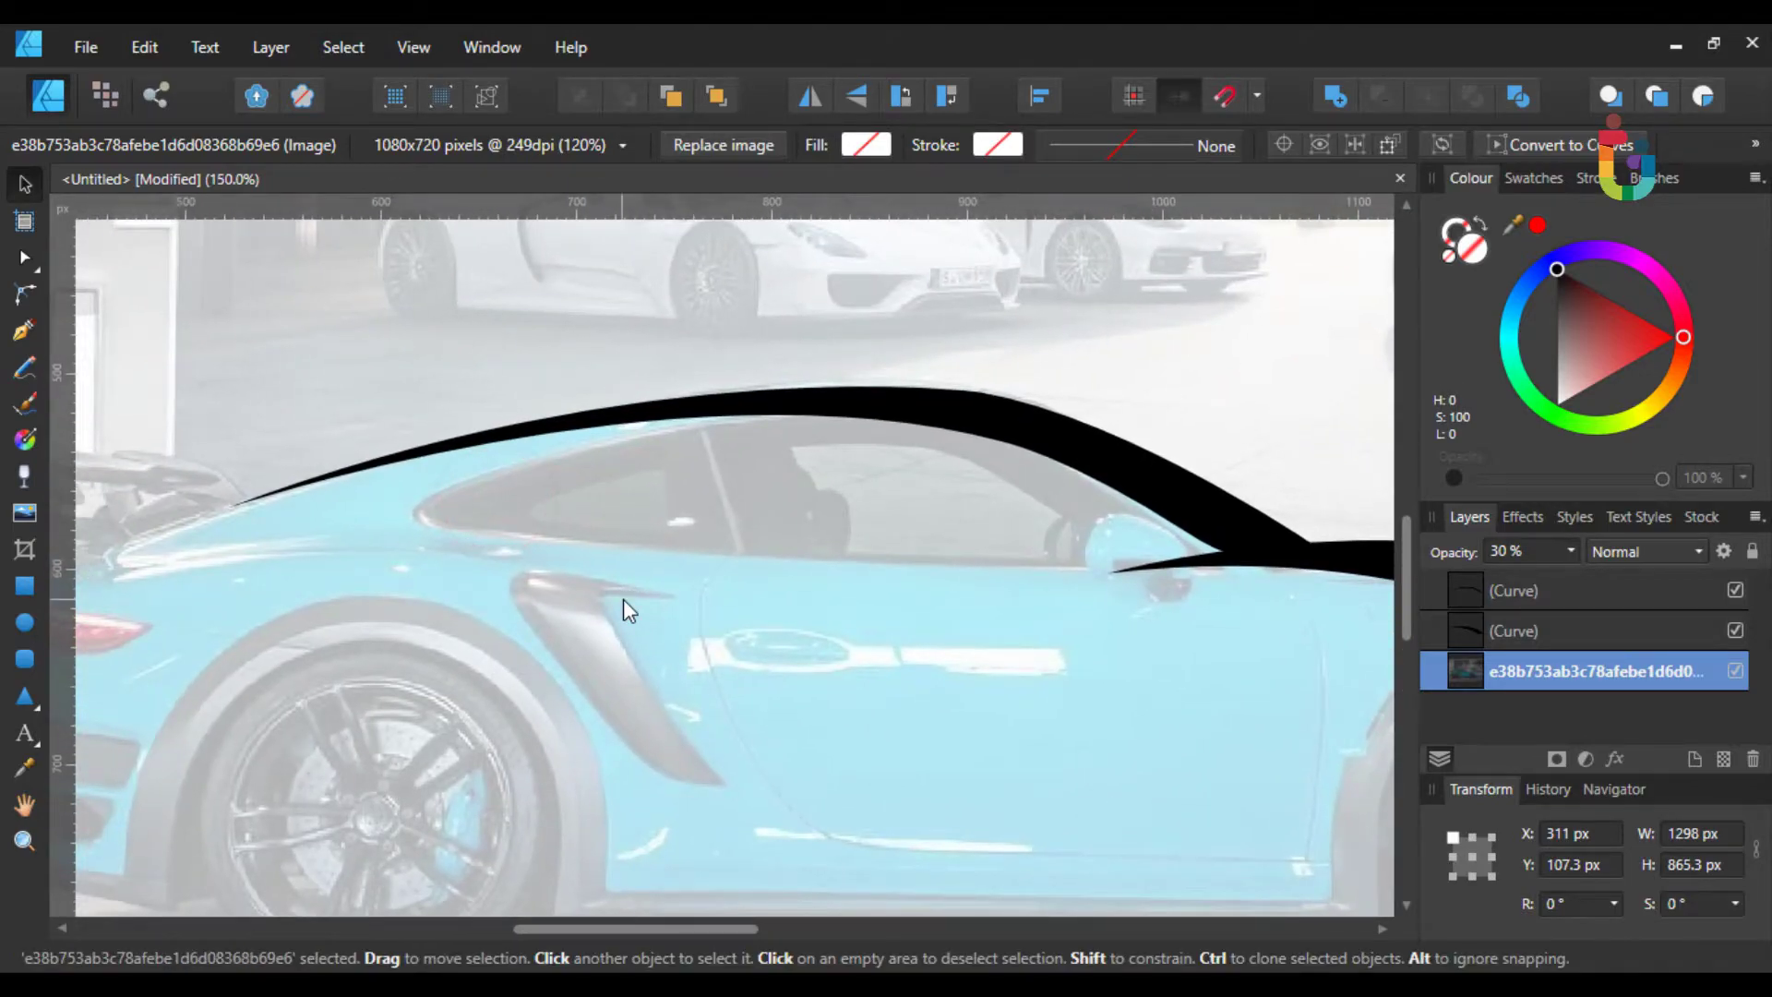
{"action": "left_click", "coordinate": [23, 333]}
{"action": "left_click", "coordinate": [527, 467]}
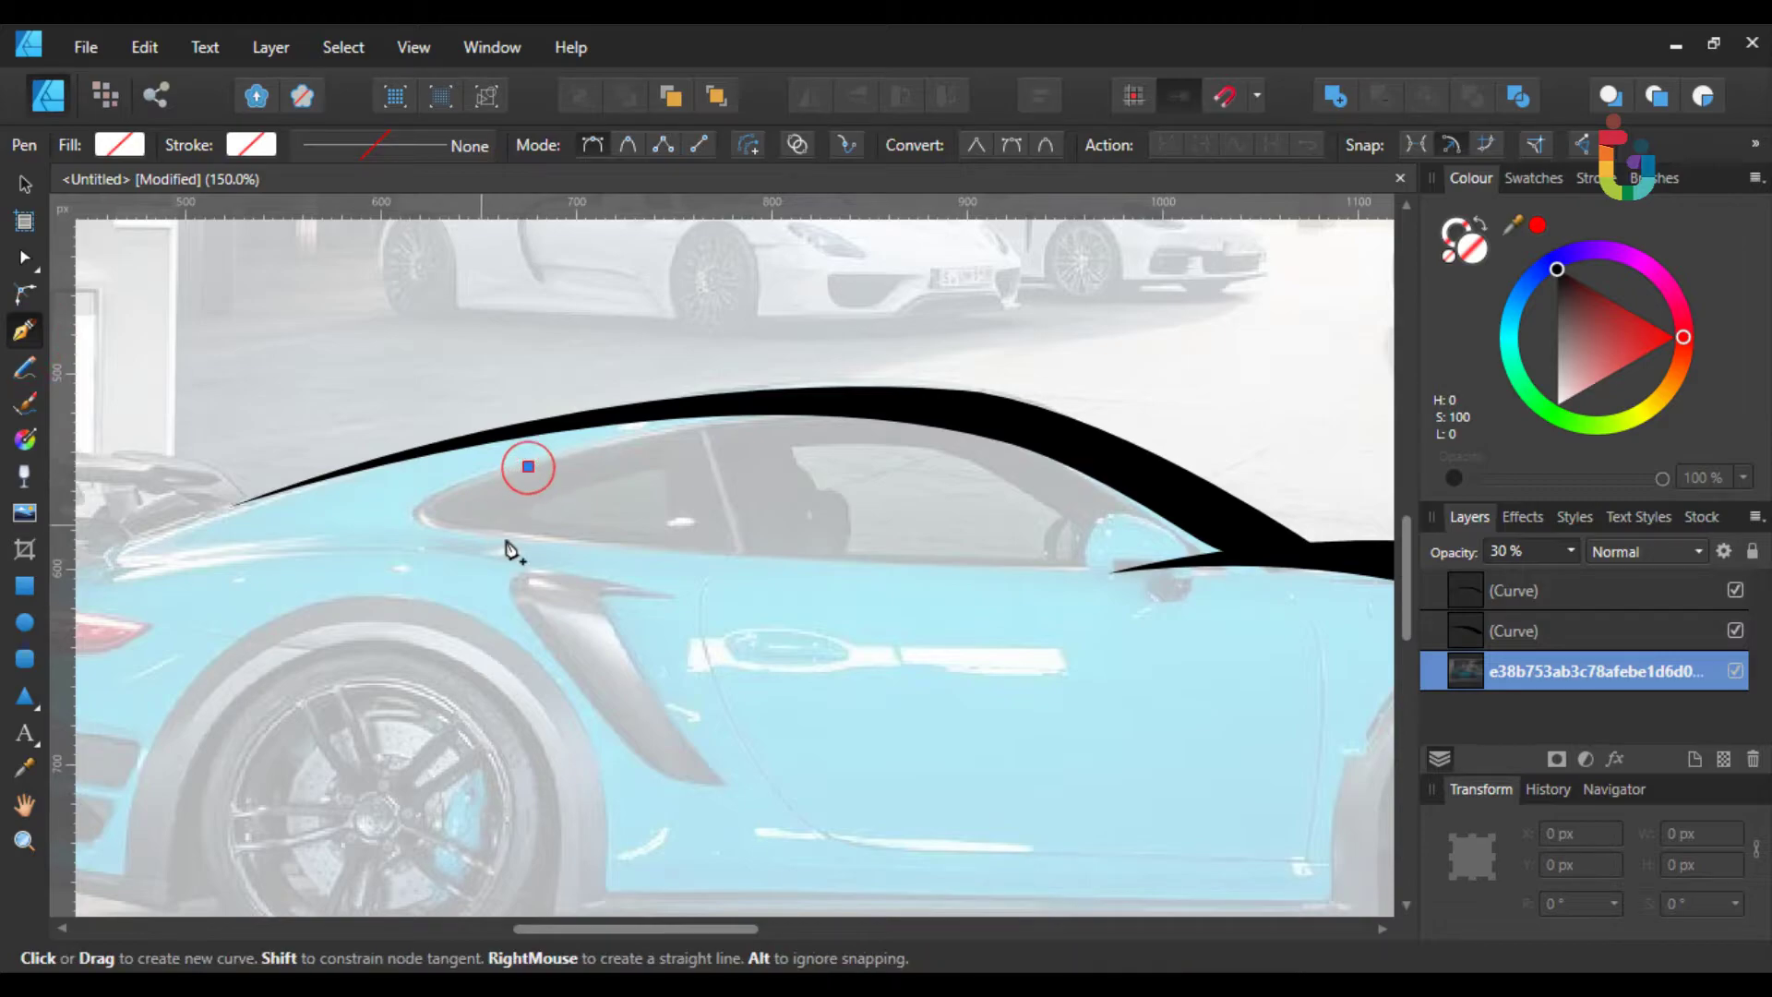
{"action": "left_click_drag", "start_coordinate": [700, 561], "coordinate": [950, 565]}
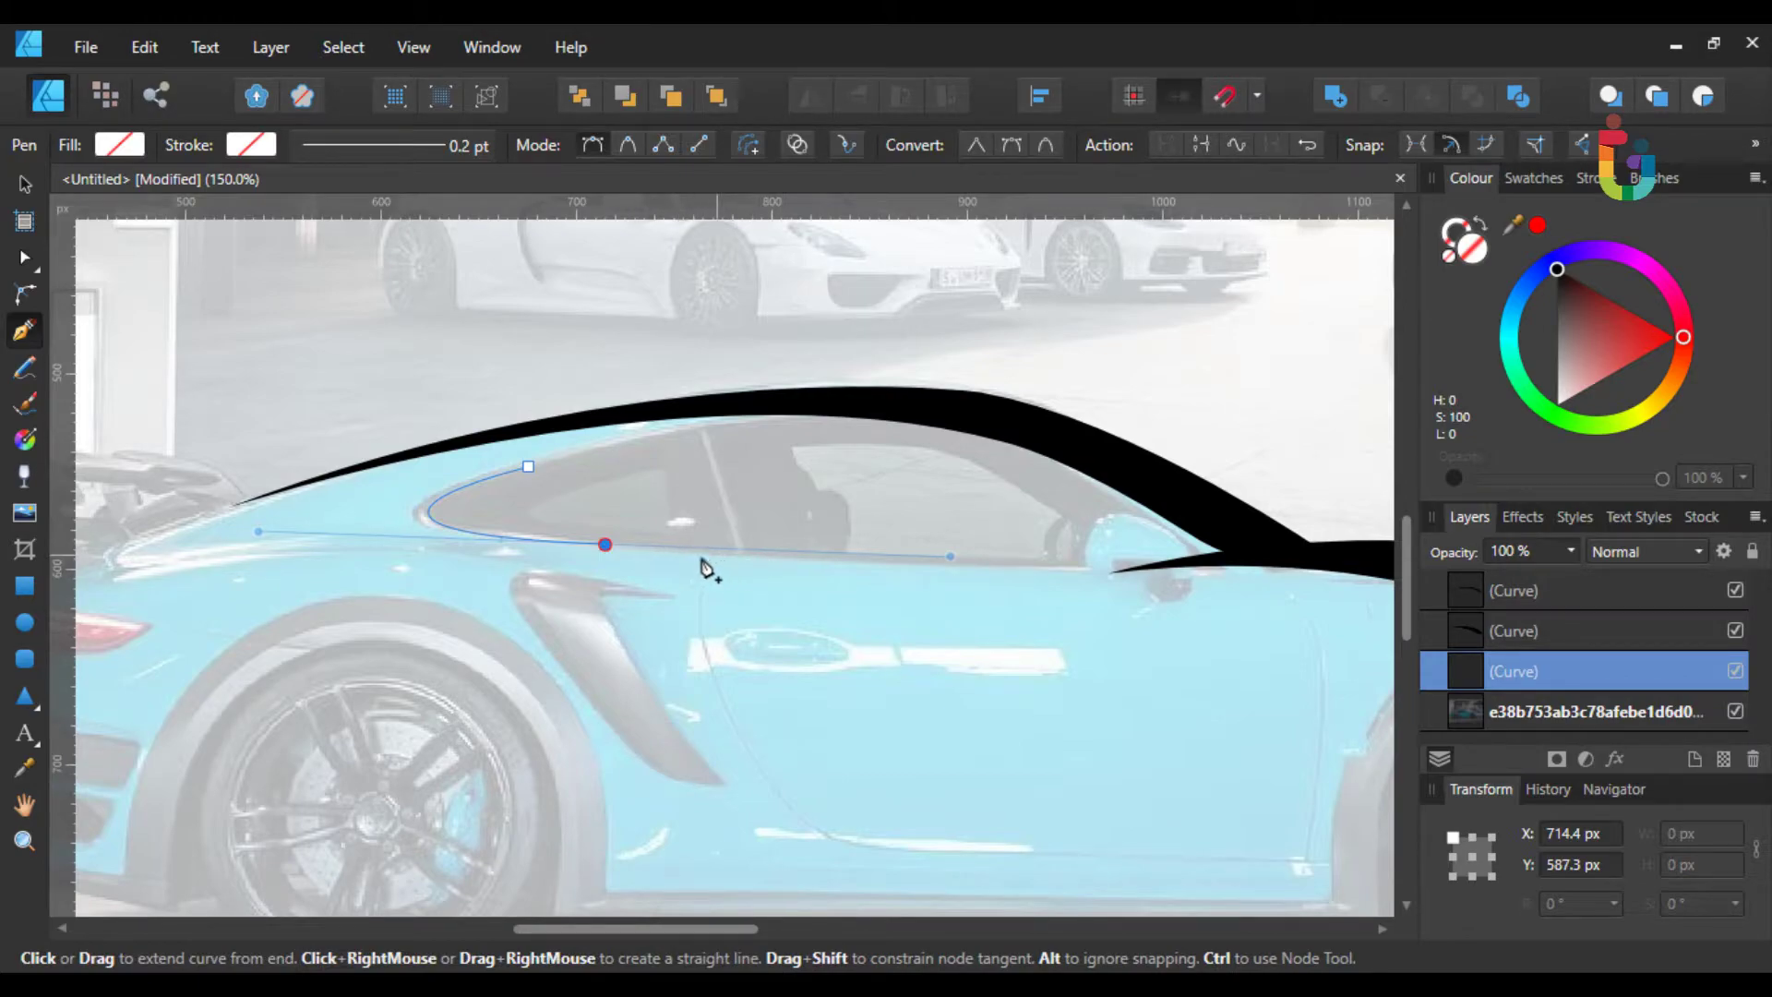
{"action": "key", "text": "ctrl+z"}
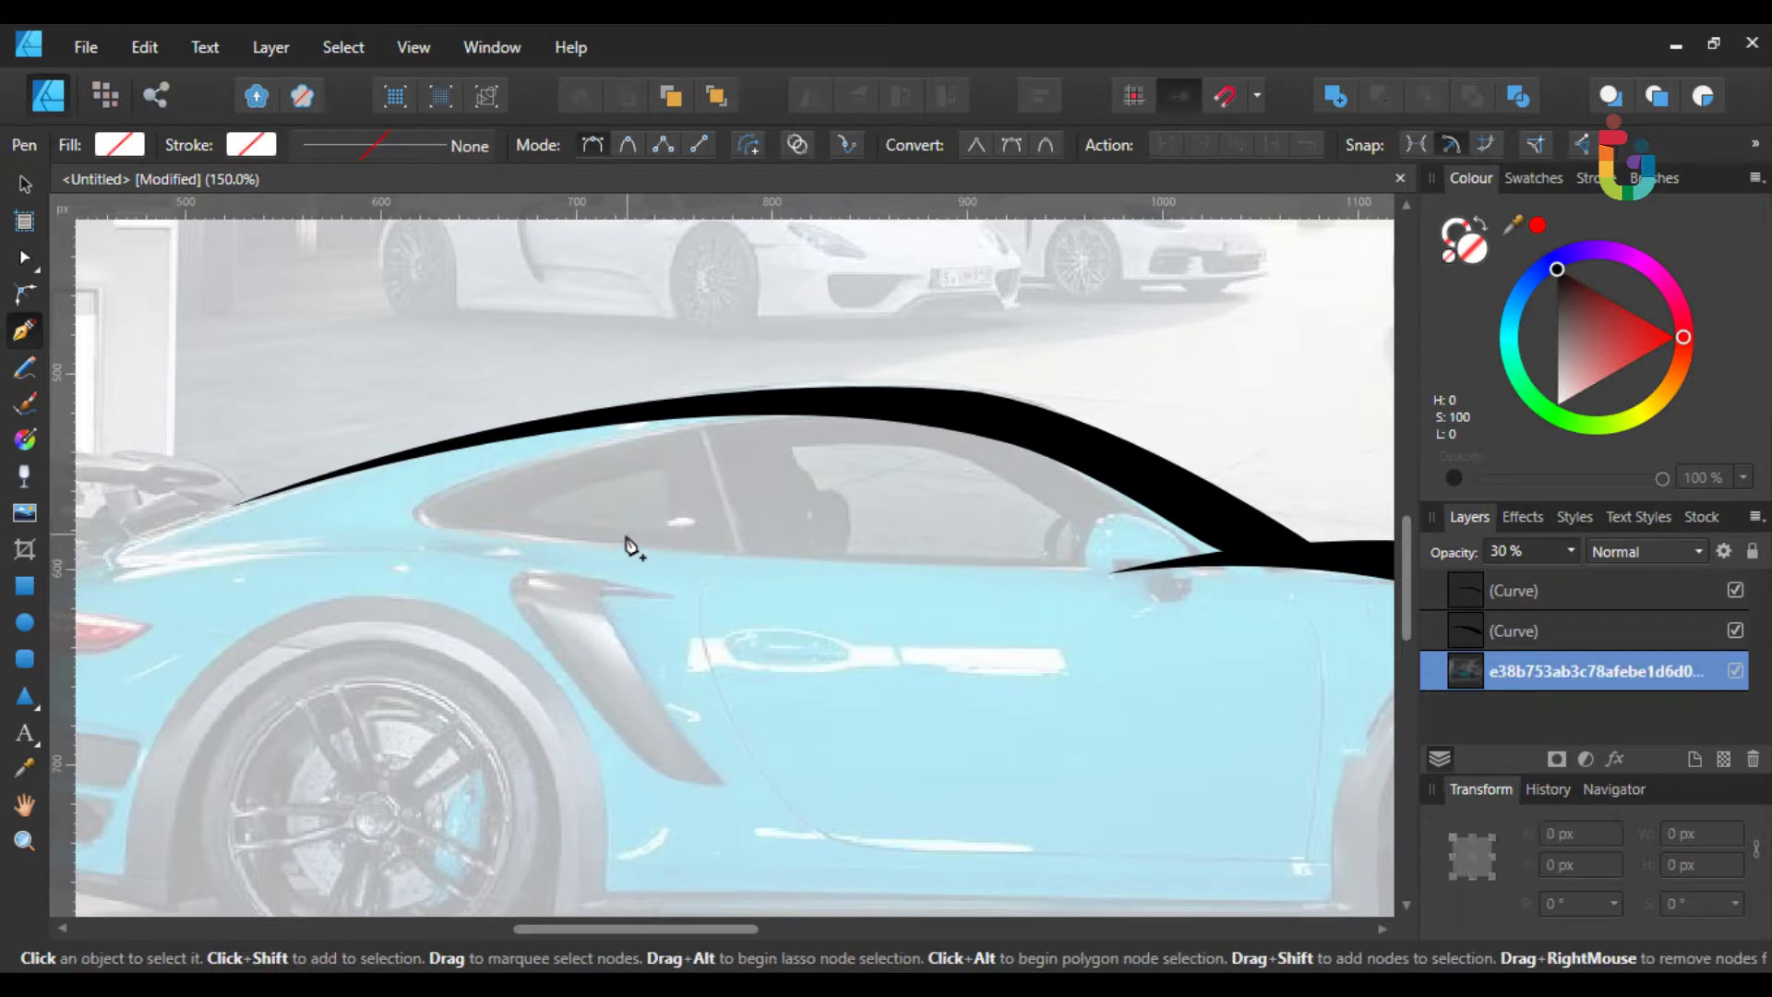
- Trace a closed crescent with the Pen tool around the side window's rear corner, along its lower edge to the door glass and back
{"action": "left_click", "coordinate": [542, 461]}
{"action": "left_click_drag", "start_coordinate": [891, 563], "coordinate": [1191, 586]}
{"action": "key", "text": "space"}
{"action": "left_click_drag", "start_coordinate": [922, 699], "coordinate": [1131, 743]}
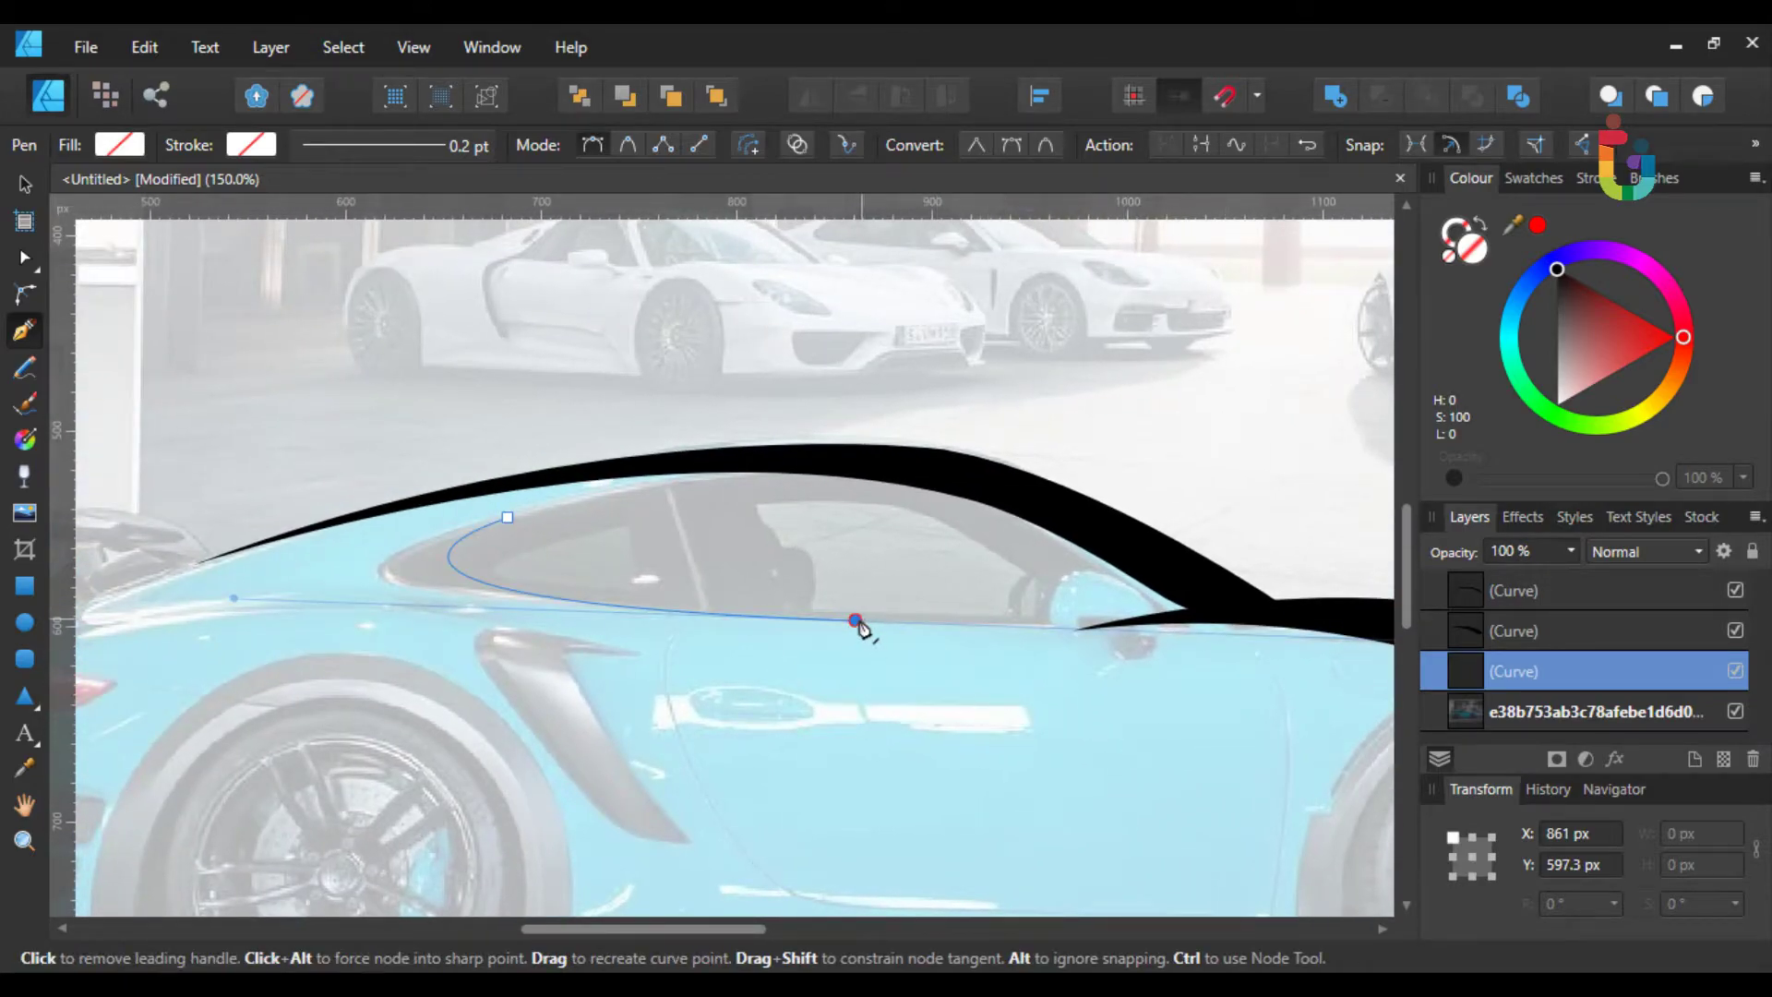
{"action": "left_click", "coordinate": [856, 621]}
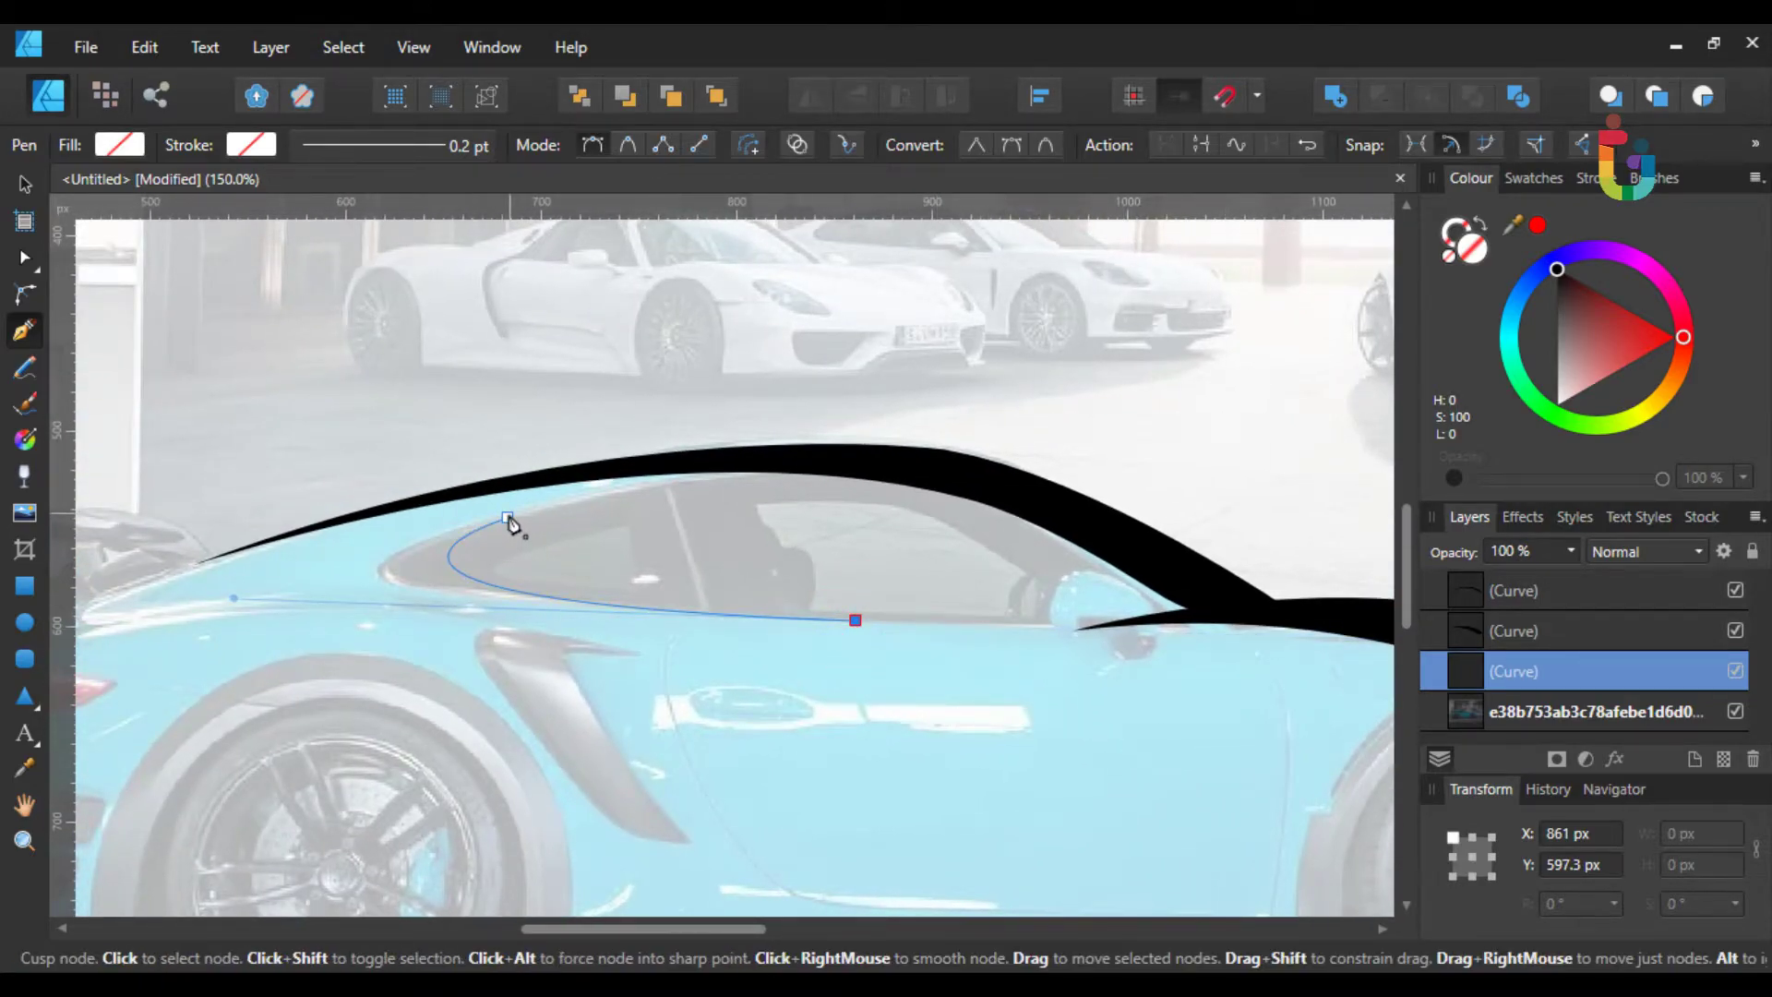
{"action": "key", "text": "ctrl+minus"}
{"action": "left_click", "coordinate": [579, 531]}
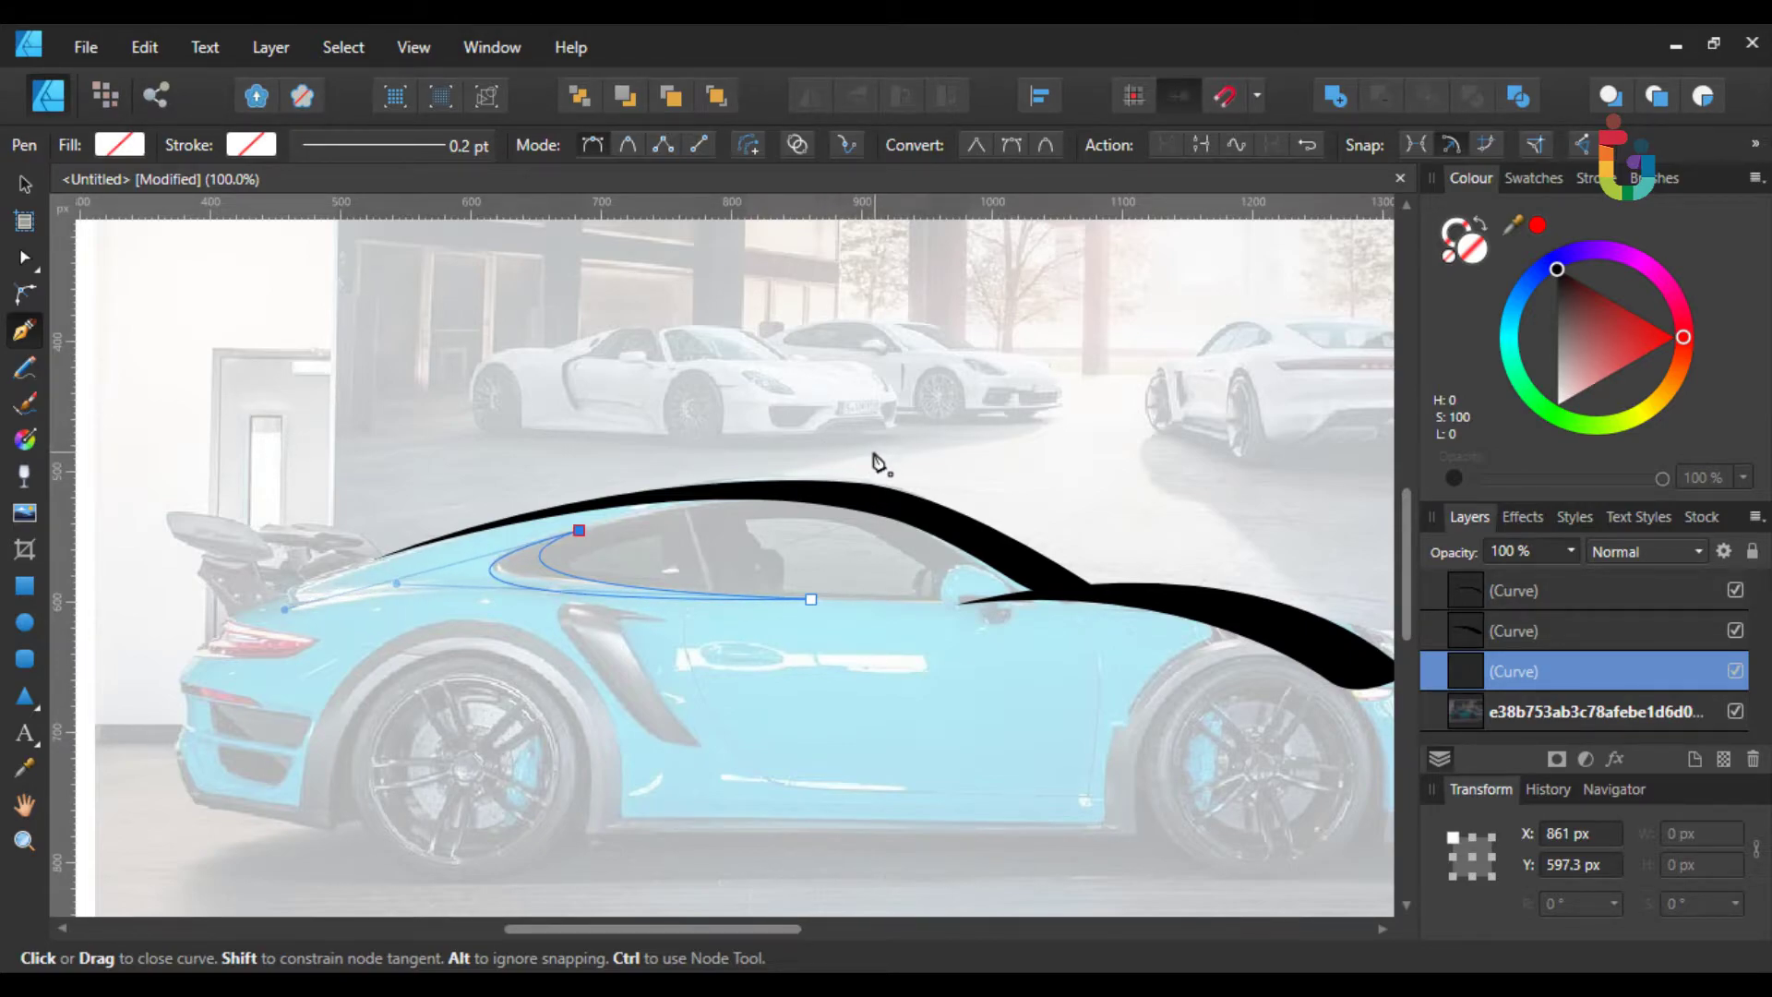
{"action": "key", "text": "Escape"}
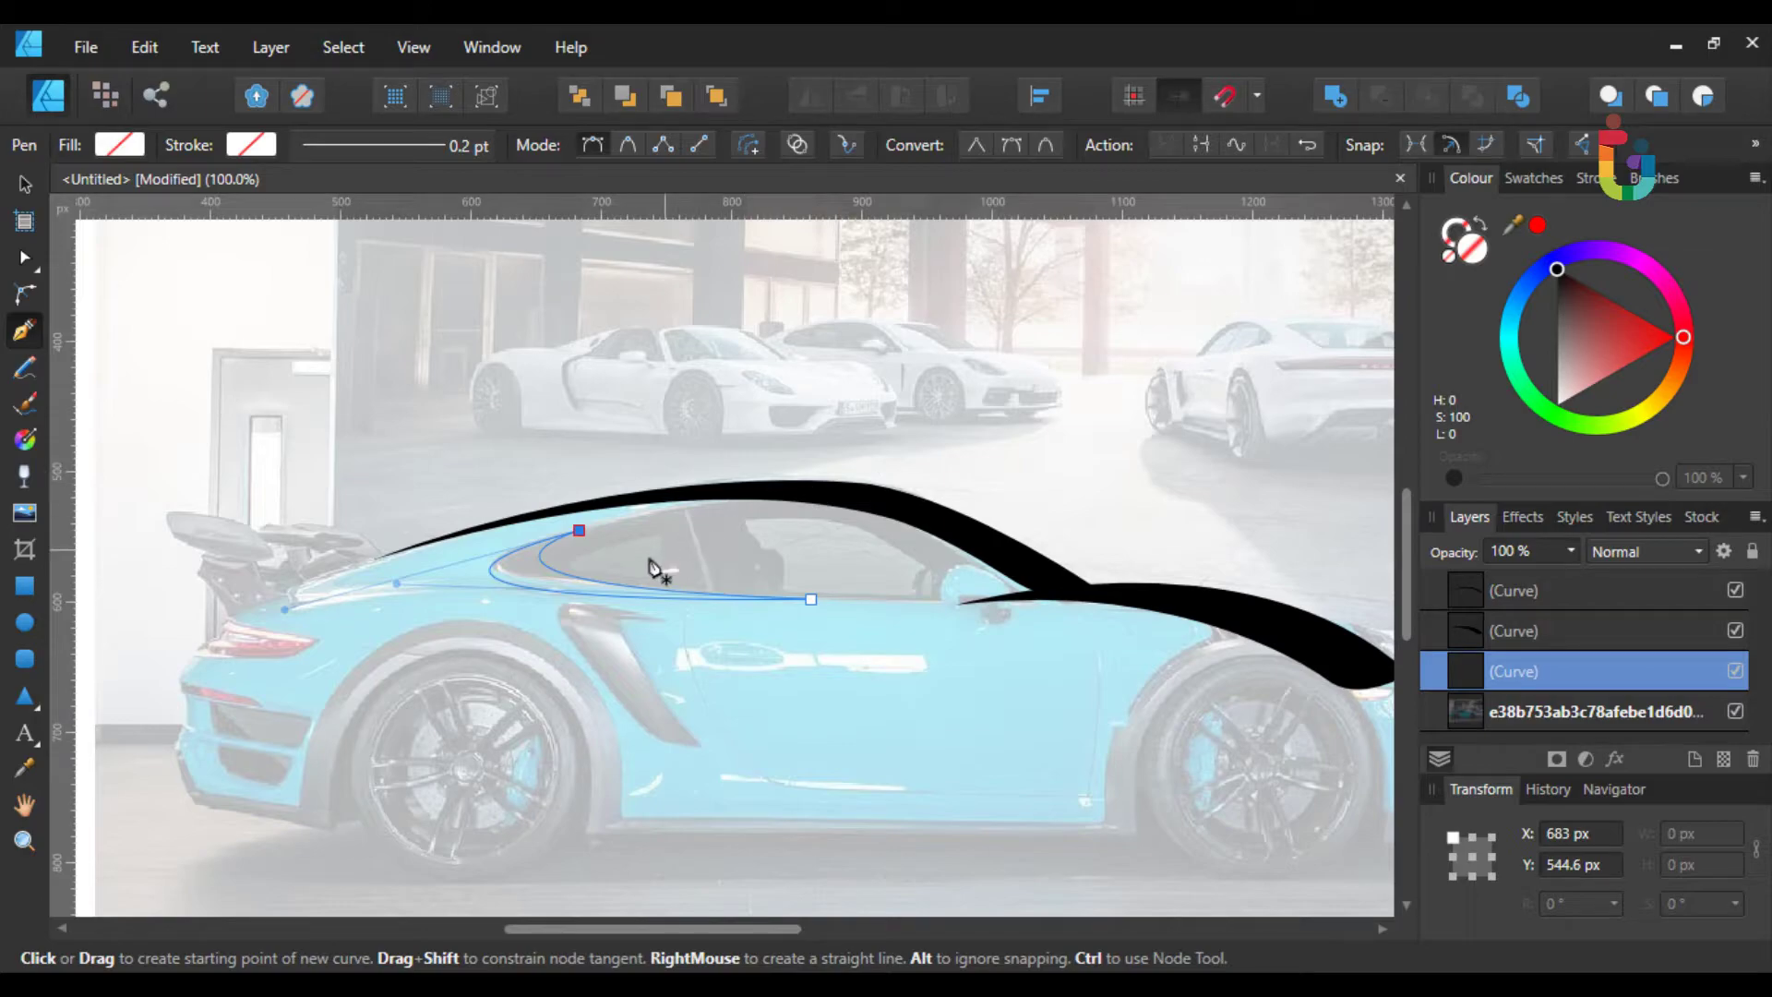
- Fill the crescent around the side window's rear corner with black
{"action": "left_click", "coordinate": [125, 145]}
{"action": "left_click", "coordinate": [131, 191]}
{"action": "mouse_move", "coordinate": [199, 290]}
{"action": "left_mouse_down"}
{"action": "mouse_move", "coordinate": [202, 313]}
{"action": "mouse_move", "coordinate": [186, 293]}
{"action": "left_mouse_up"}
{"action": "left_click", "coordinate": [800, 42]}
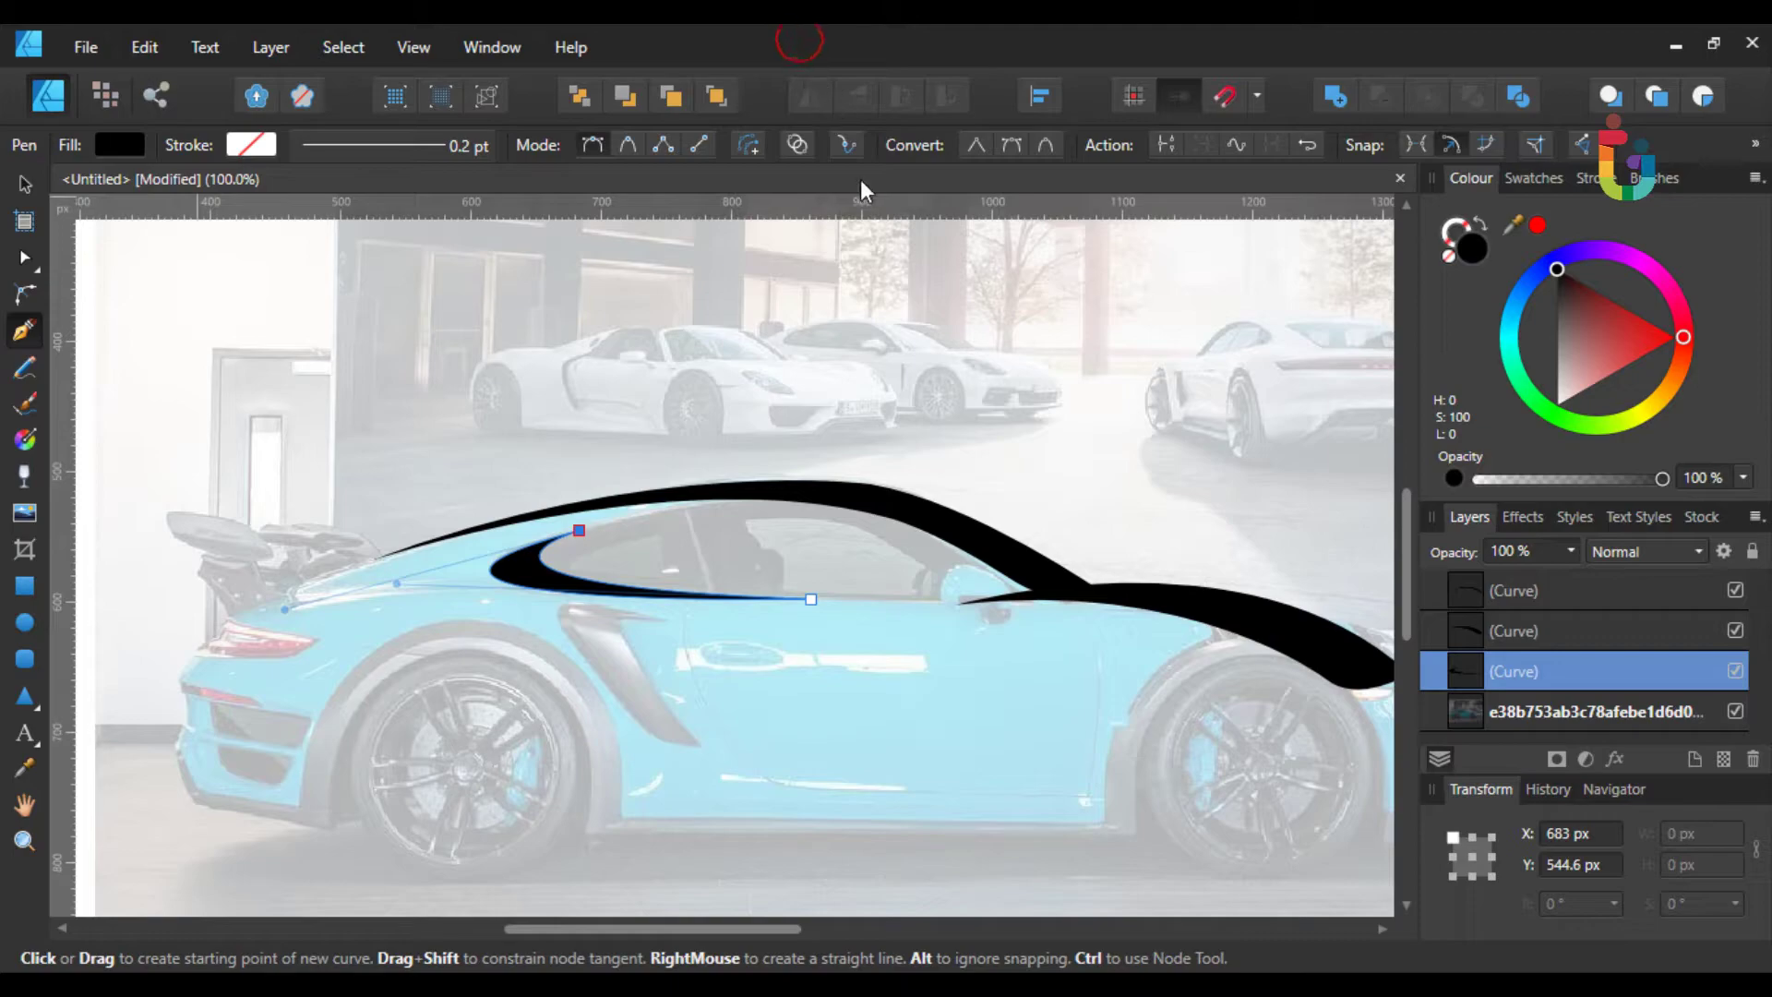
- Start a Pen tool outline on the rear haunch above the wheel, curving back along the rear deck to a pointed tail below the spoiler
{"action": "left_click", "coordinate": [1575, 704]}
{"action": "scroll", "coordinate": [398, 635], "scroll_direction": "up", "scroll_amount": 2}
{"action": "scroll", "coordinate": [399, 646], "scroll_direction": "down", "scroll_amount": 2}
{"action": "key", "text": "ctrl+plus"}
{"action": "left_click_drag", "start_coordinate": [399, 643], "coordinate": [811, 581]}
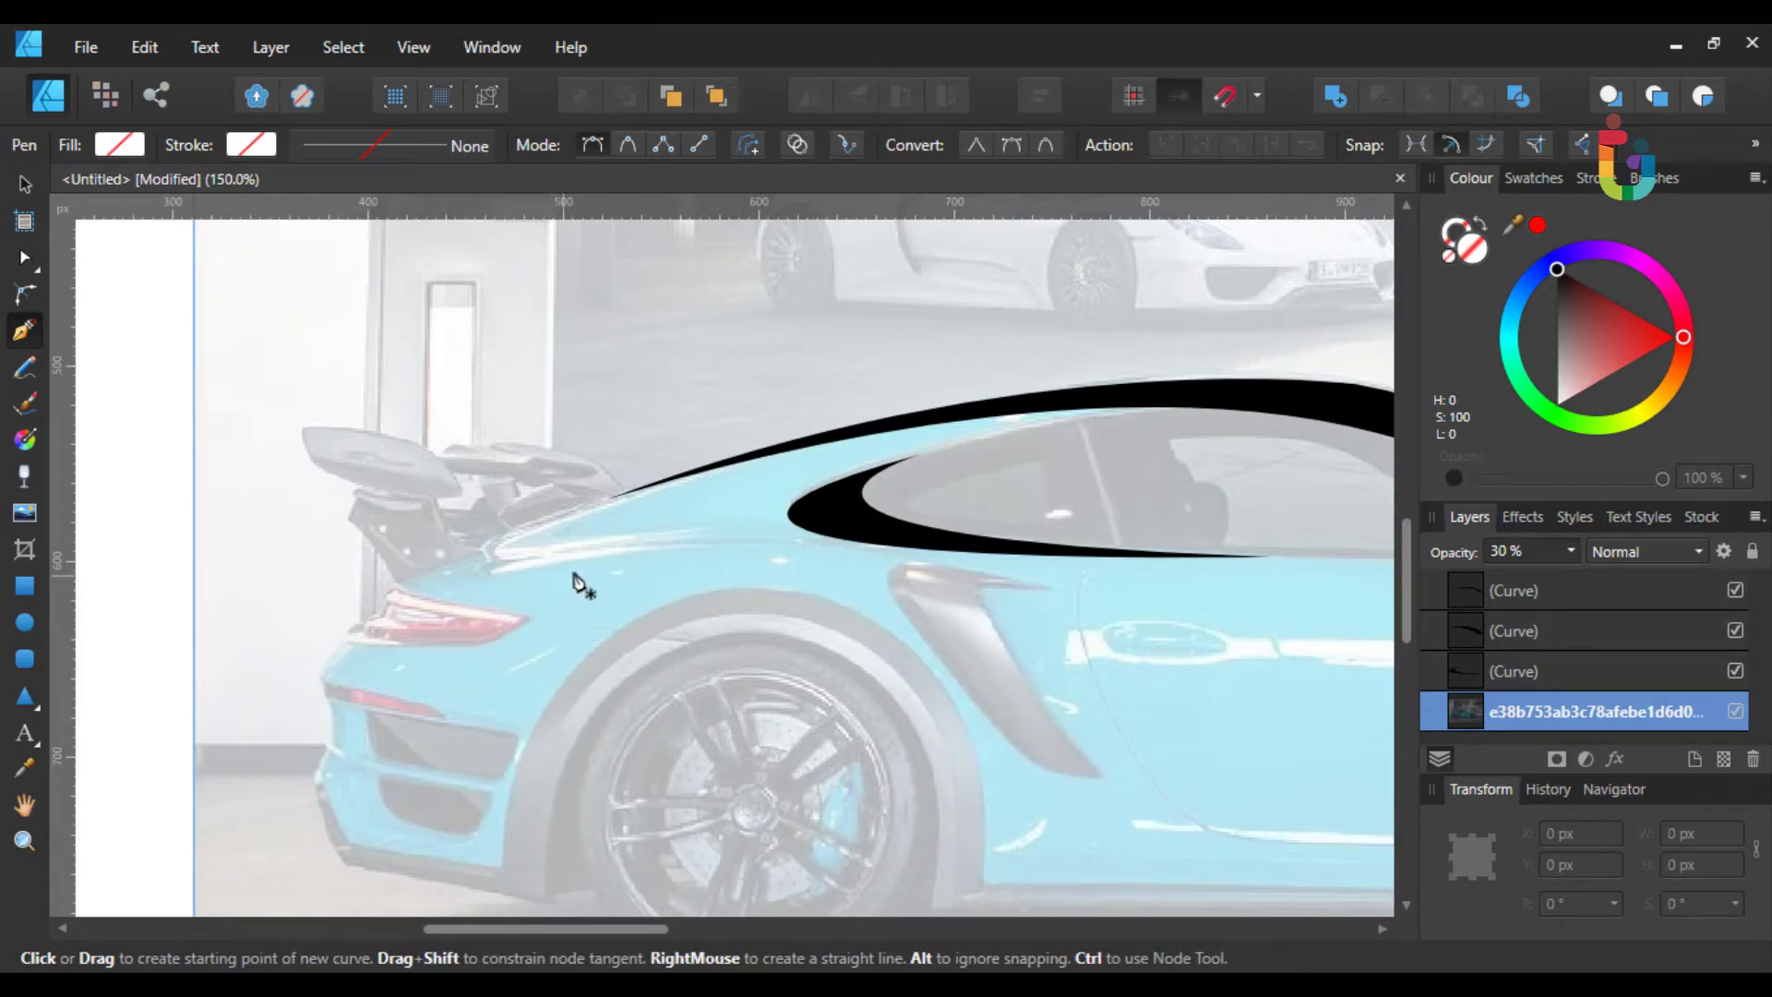
{"action": "left_click", "coordinate": [643, 567]}
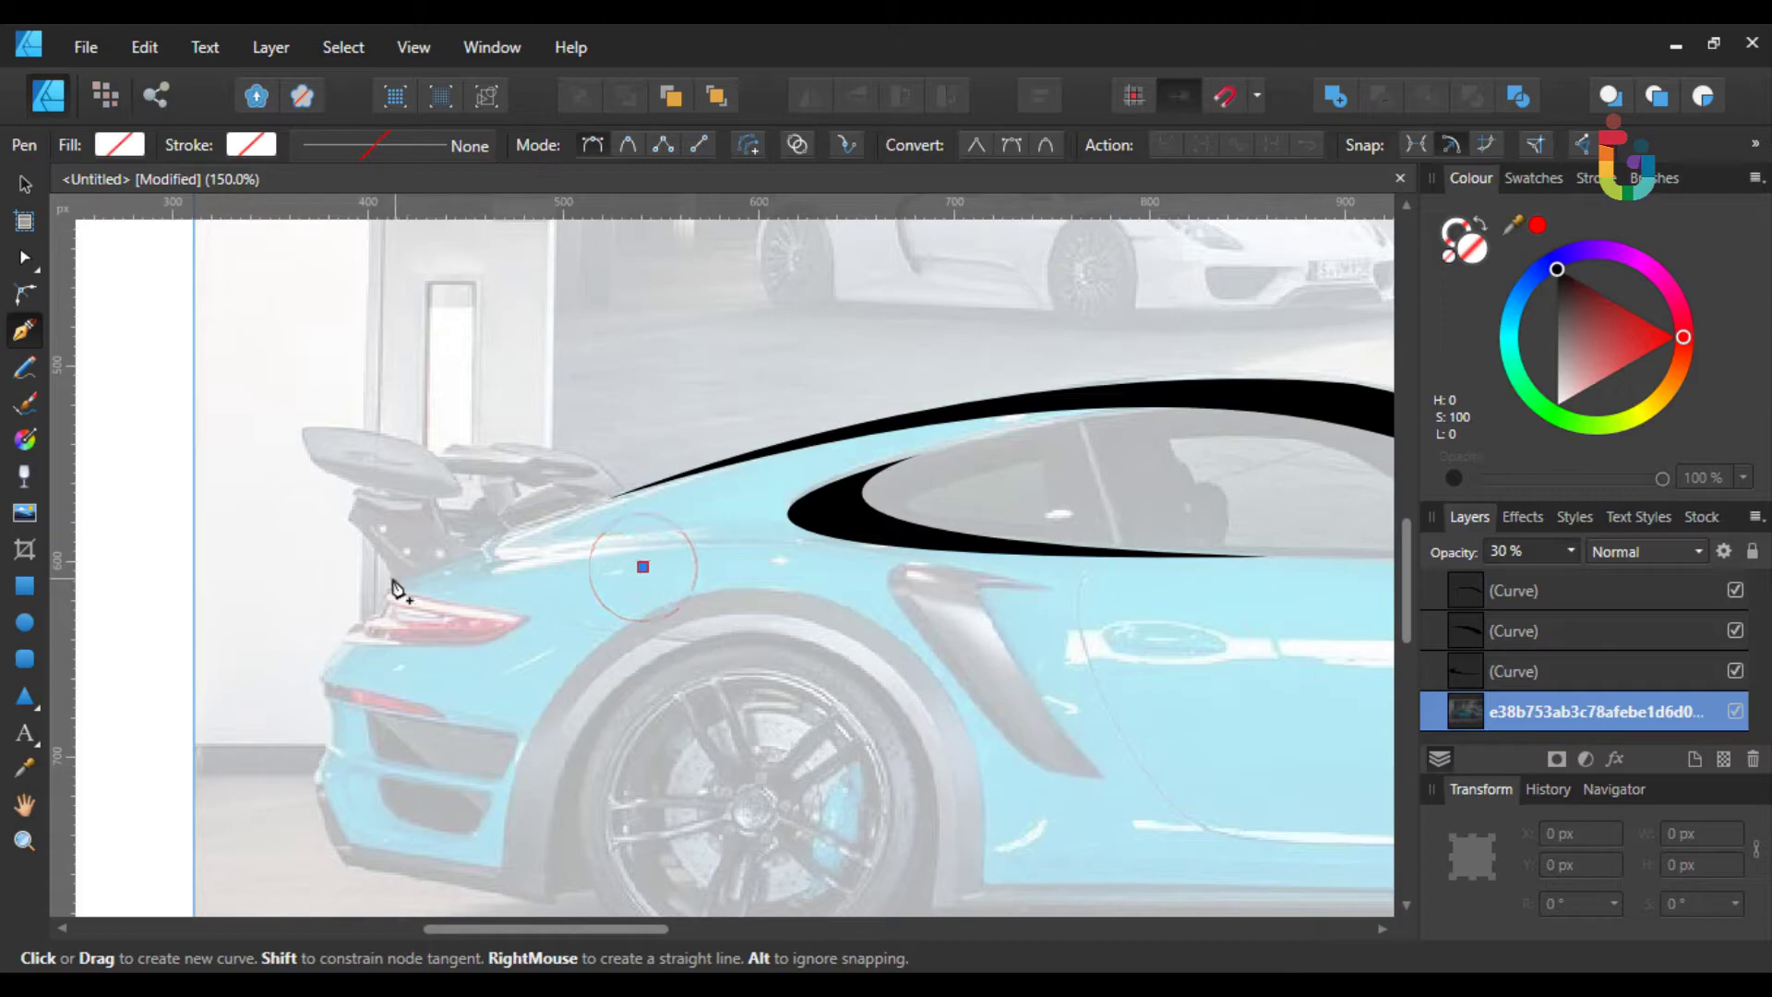
{"action": "left_click_drag", "start_coordinate": [442, 569], "coordinate": [355, 591]}
{"action": "left_click", "coordinate": [442, 569]}
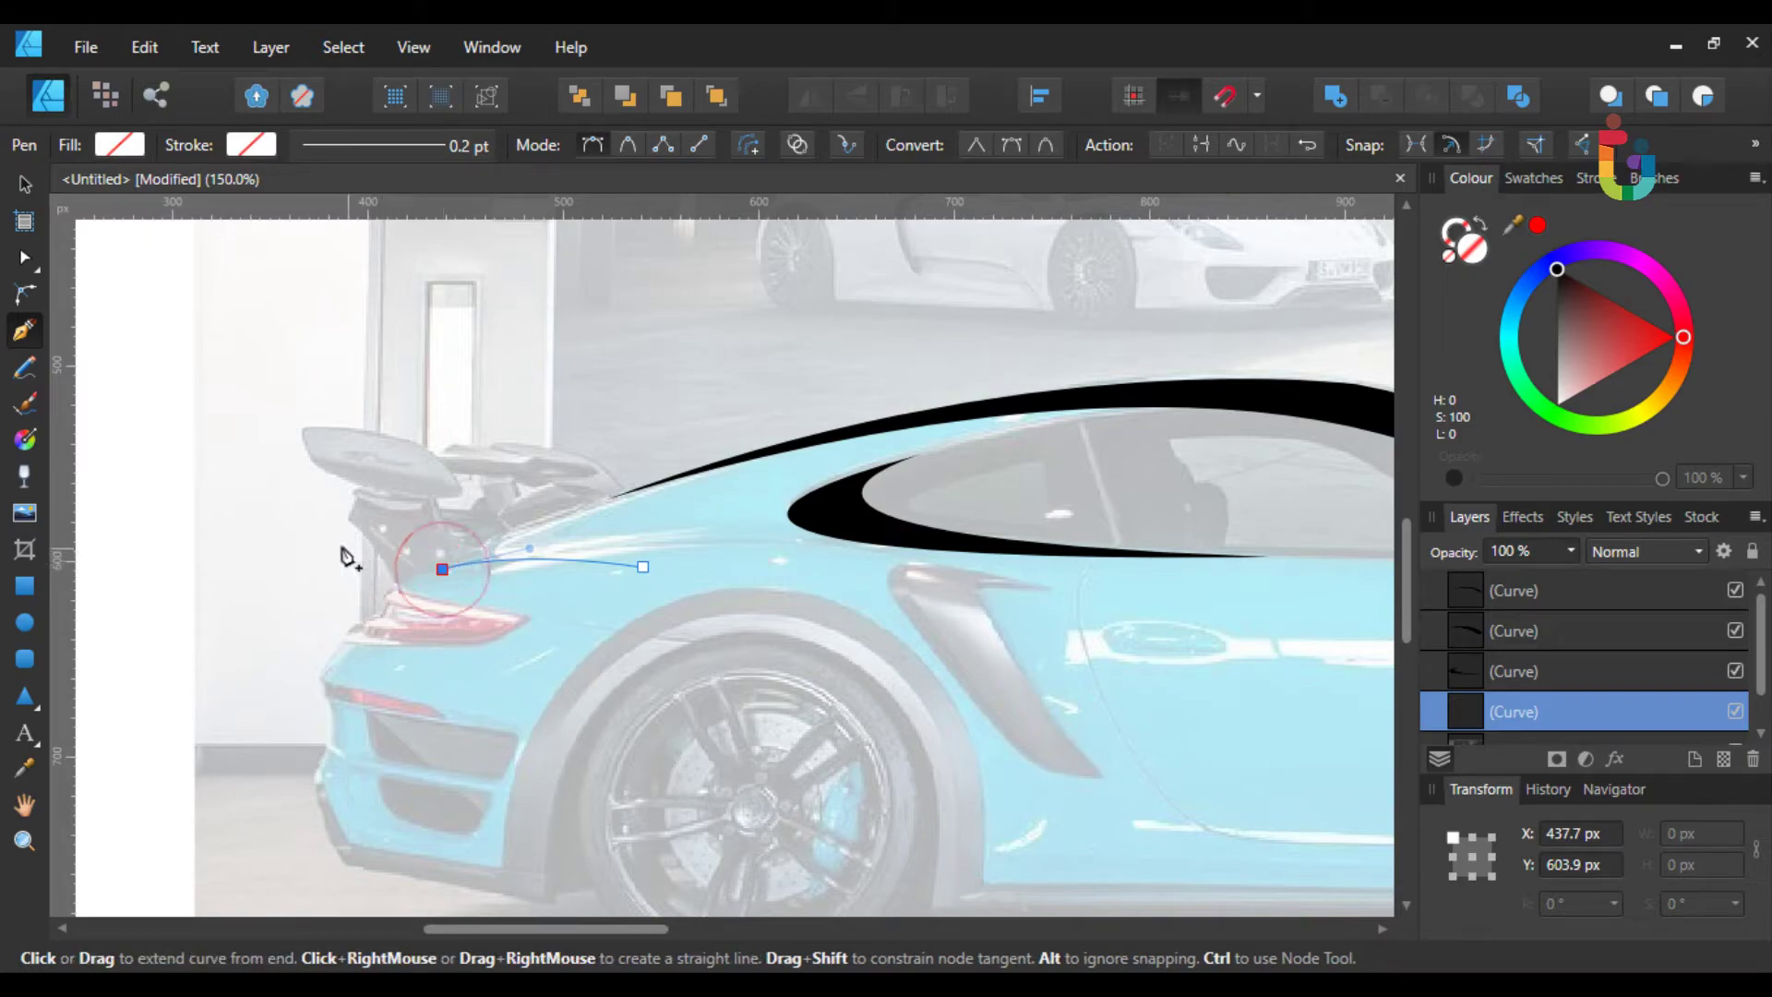
{"action": "left_click_drag", "start_coordinate": [328, 532], "coordinate": [281, 480]}
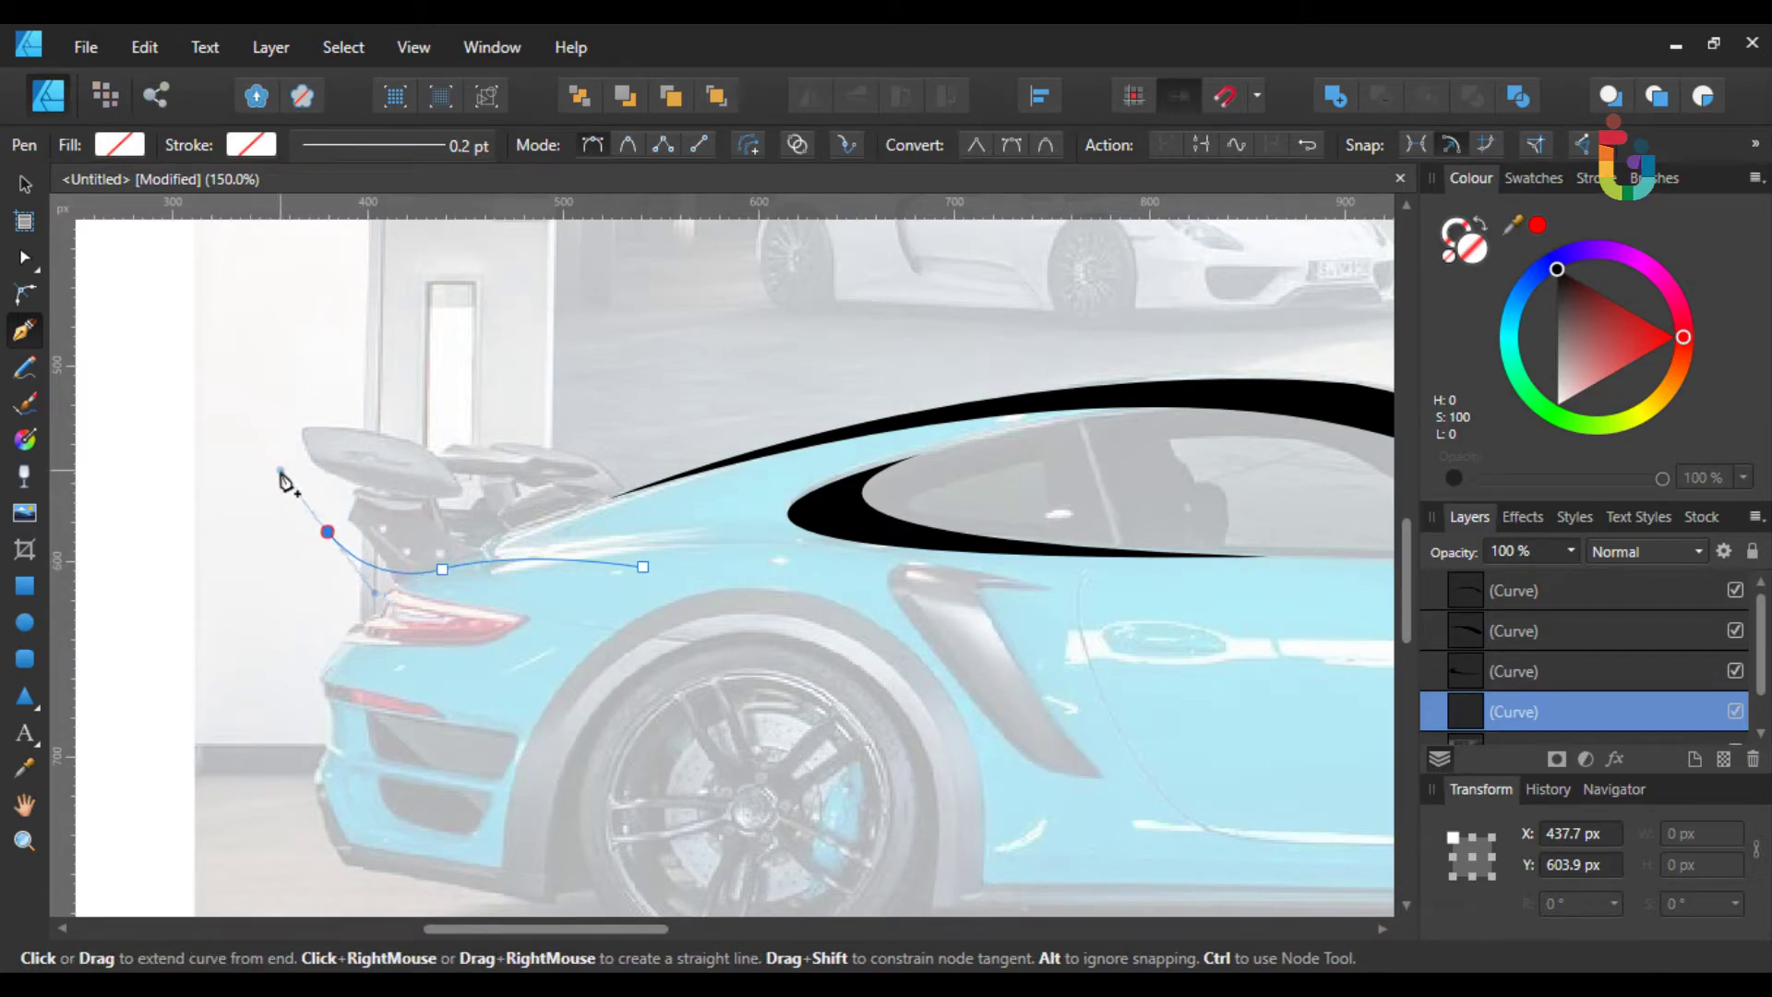
{"action": "left_click_drag", "start_coordinate": [289, 476], "coordinate": [287, 475]}
{"action": "left_click", "coordinate": [326, 535]}
- Curve the tail outline down past the taillight to a lower corner and close it back at the haunch starting point
{"action": "left_click_drag", "start_coordinate": [354, 671], "coordinate": [311, 719]}
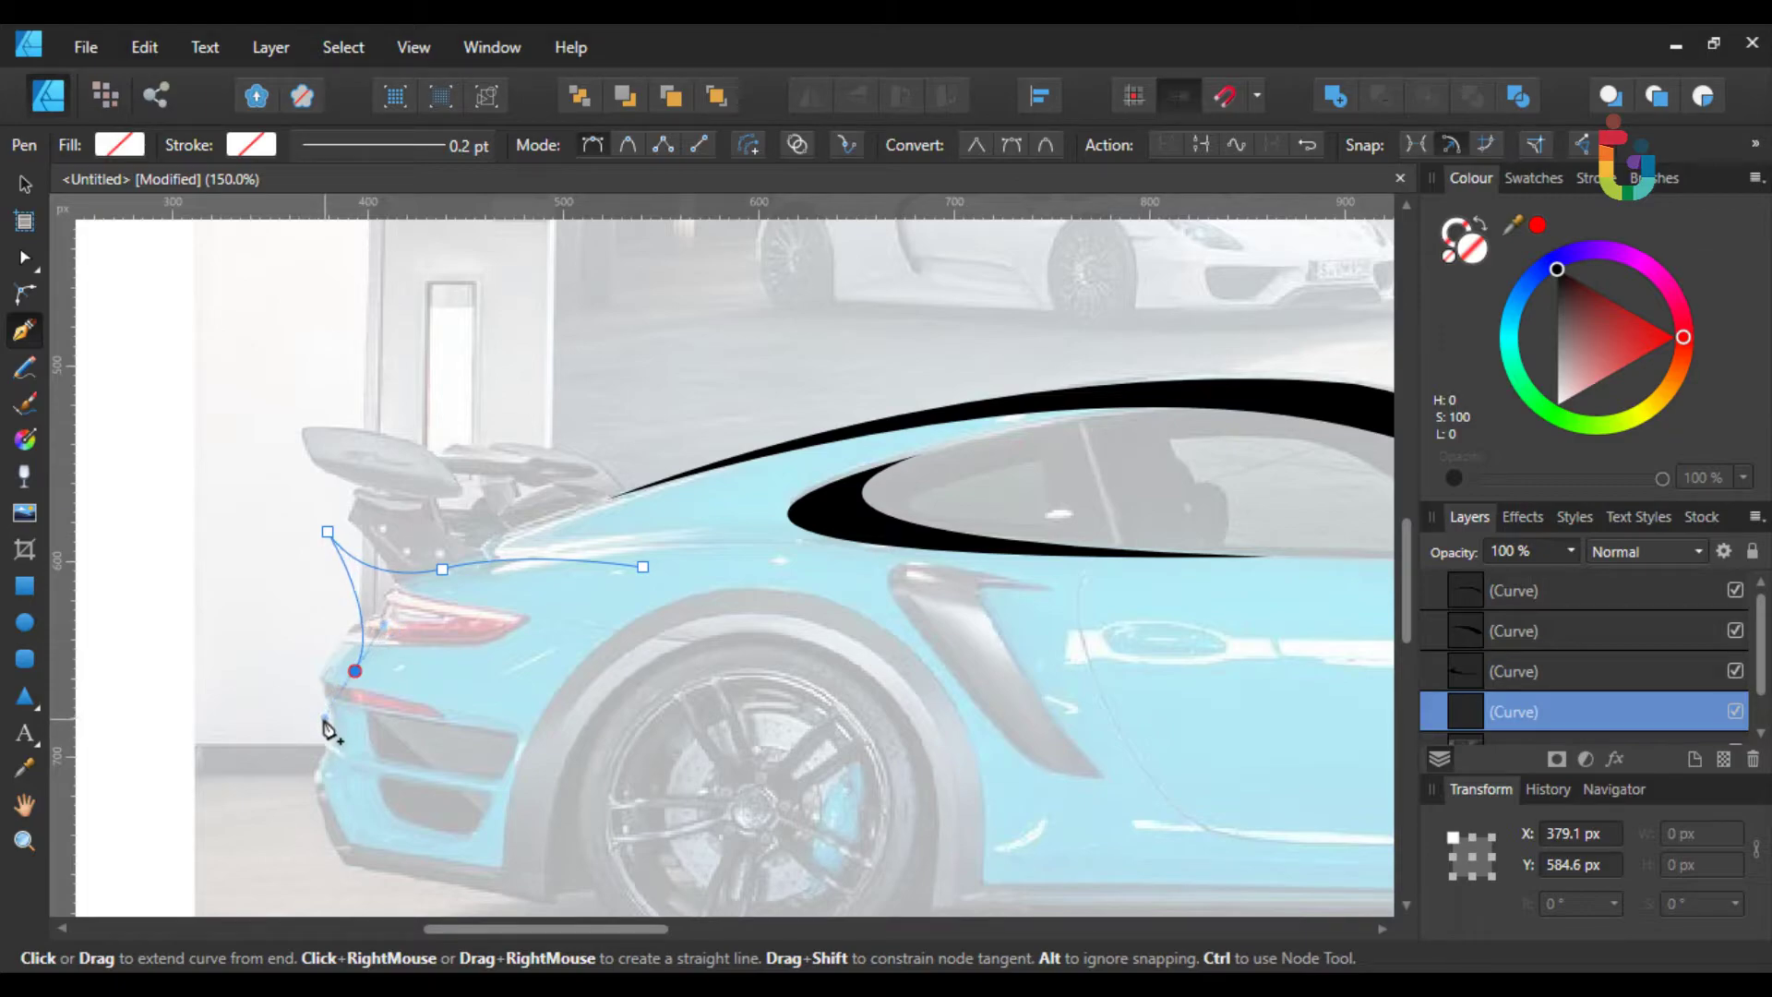
{"action": "left_click", "coordinate": [356, 673]}
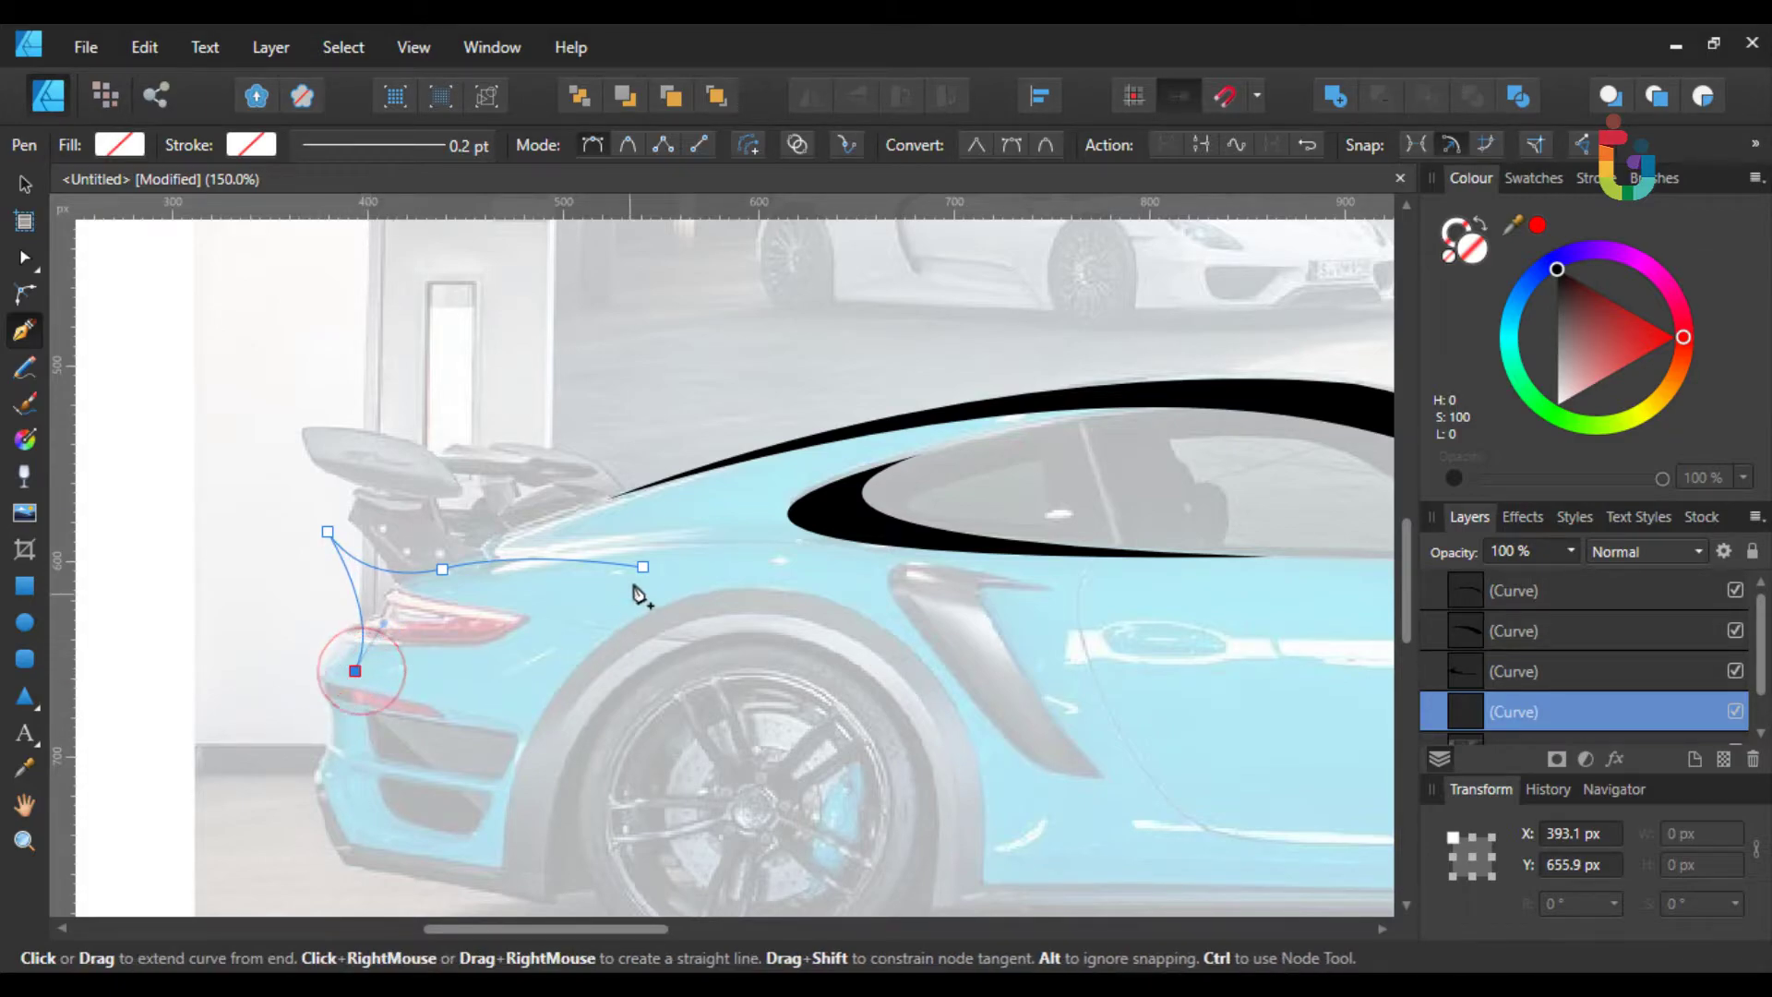
{"action": "left_click_drag", "start_coordinate": [697, 580], "coordinate": [868, 544]}
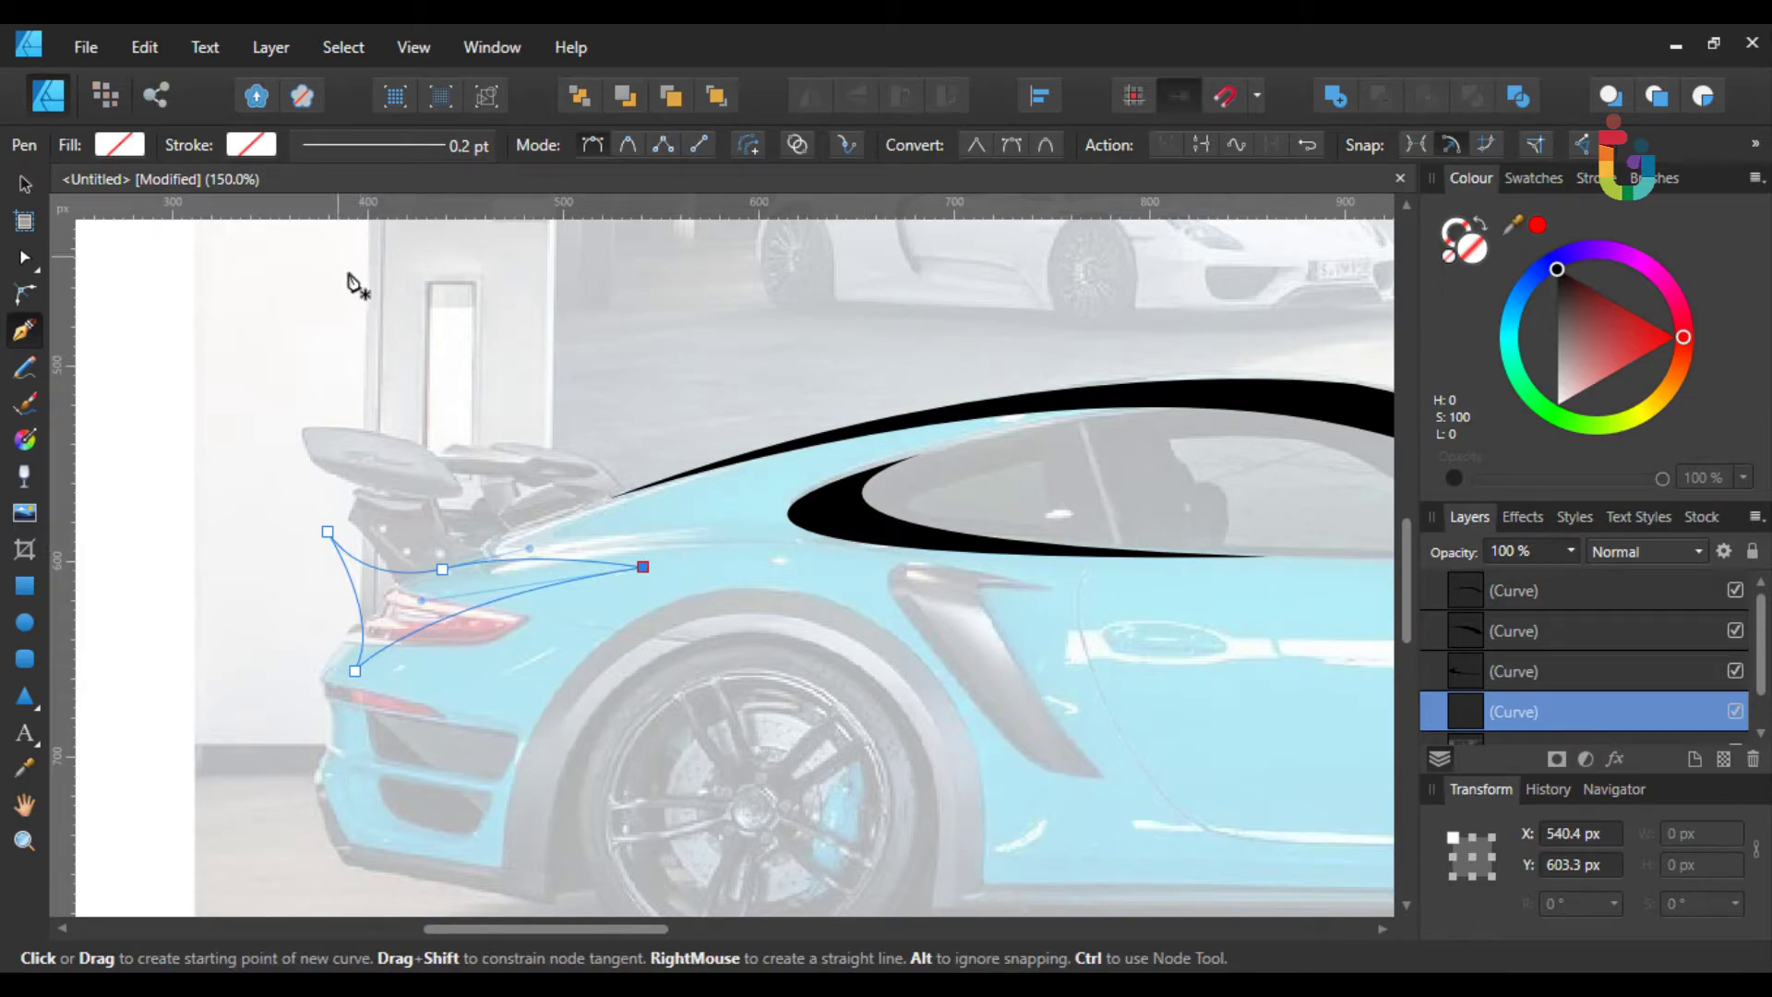
- Fill the closed rear tail shape with black and dismiss the stray new node
{"action": "left_click", "coordinate": [143, 144]}
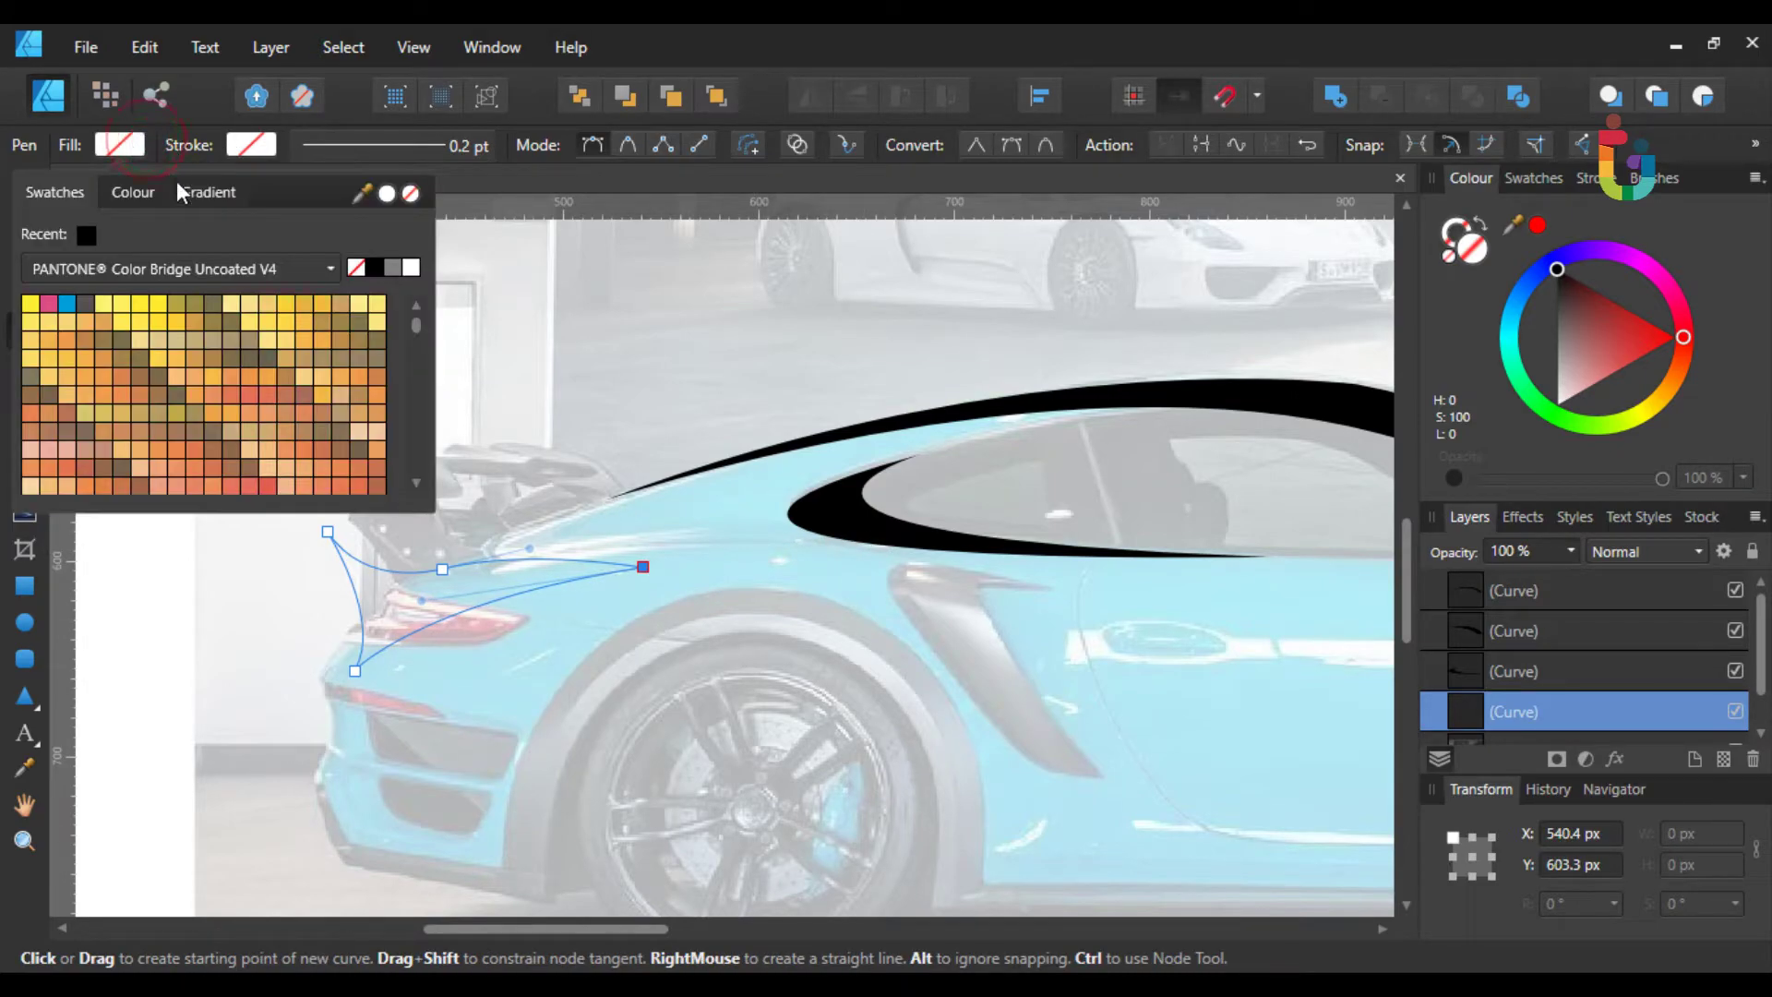
{"action": "left_click", "coordinate": [153, 190]}
{"action": "left_click", "coordinate": [225, 347]}
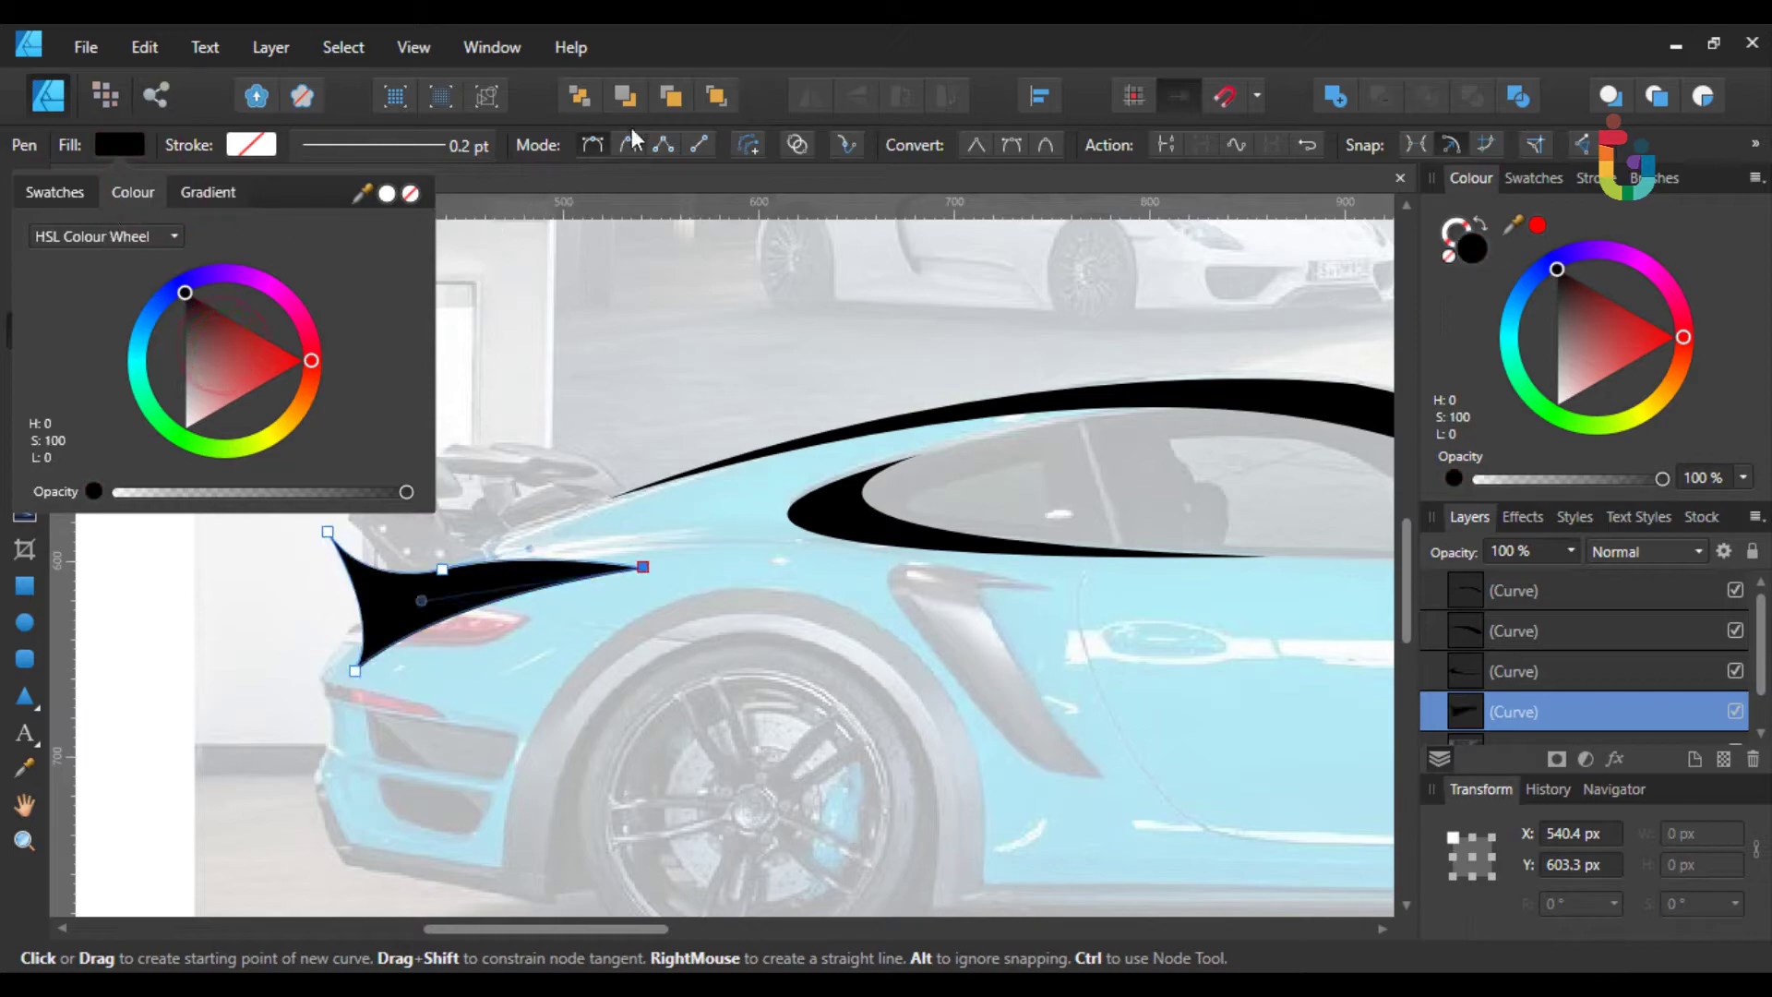
{"action": "left_click", "coordinate": [663, 333]}
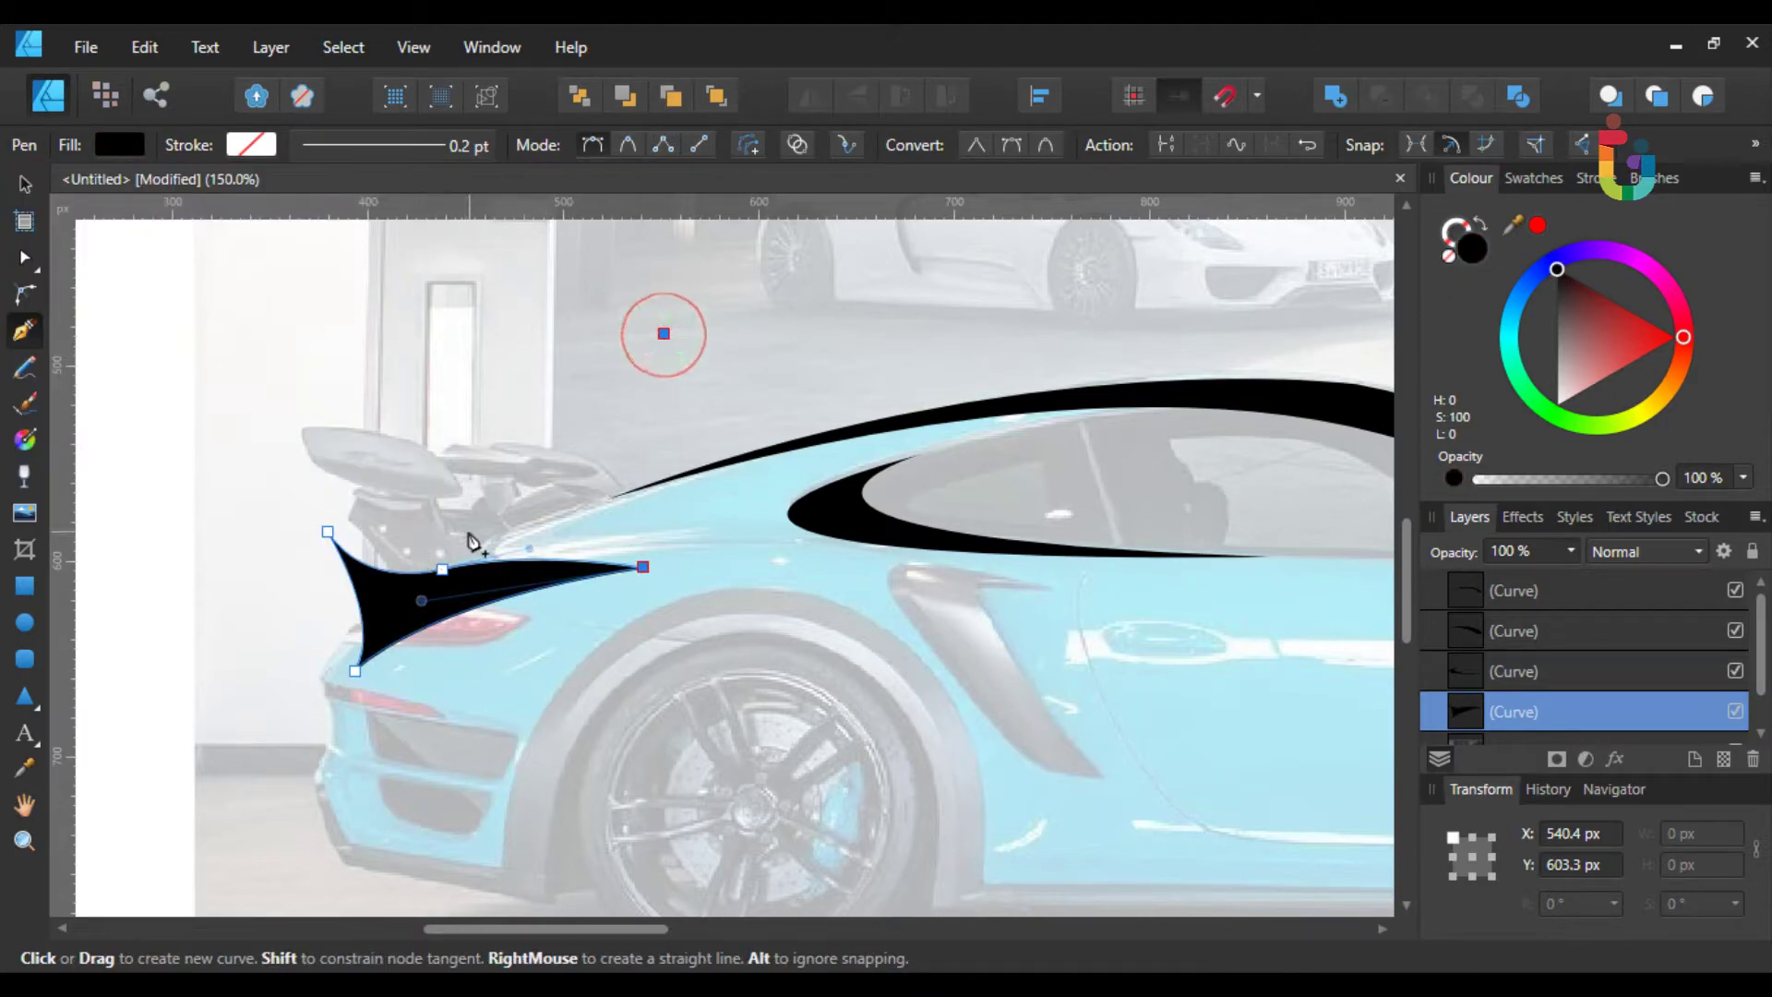
{"action": "key", "text": "Escape"}
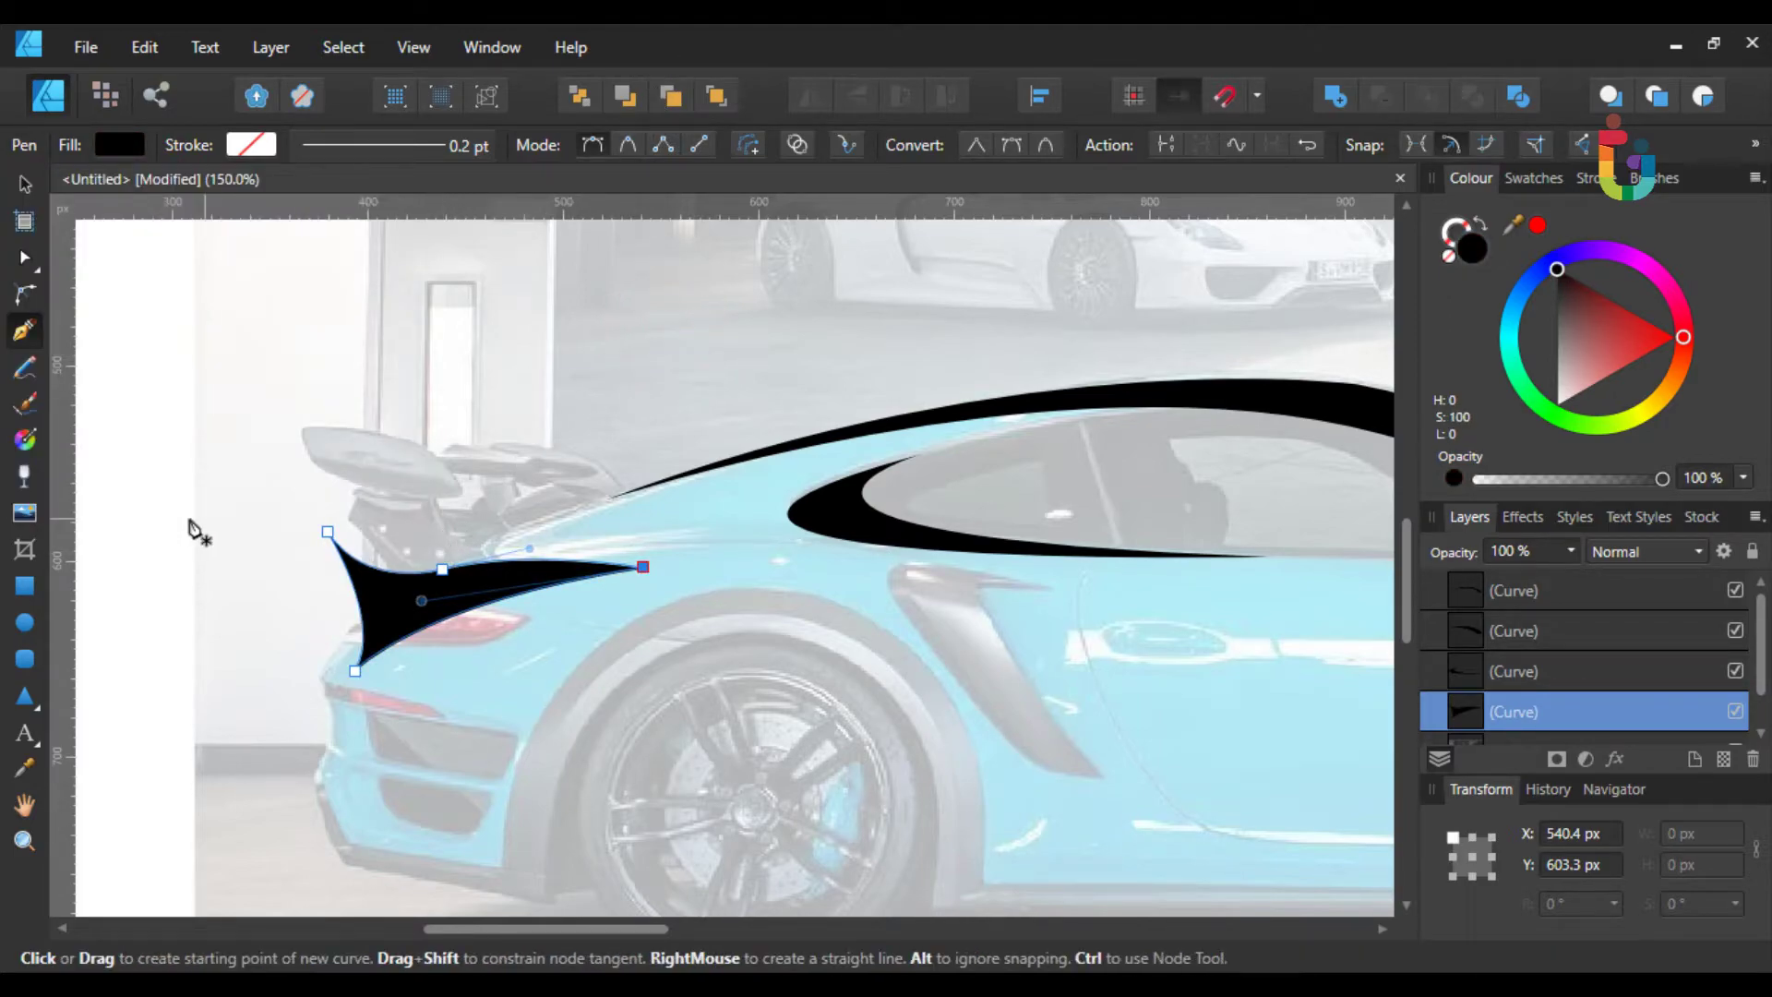
- Raise the forward handle of the tail shape's rear deck node so the upper edge bulges higher, and deselect the shape
{"action": "left_click", "coordinate": [25, 261]}
{"action": "scroll", "coordinate": [356, 593], "scroll_direction": "up", "scroll_amount": 2}
{"action": "left_click_drag", "start_coordinate": [447, 585], "coordinate": [712, 574]}
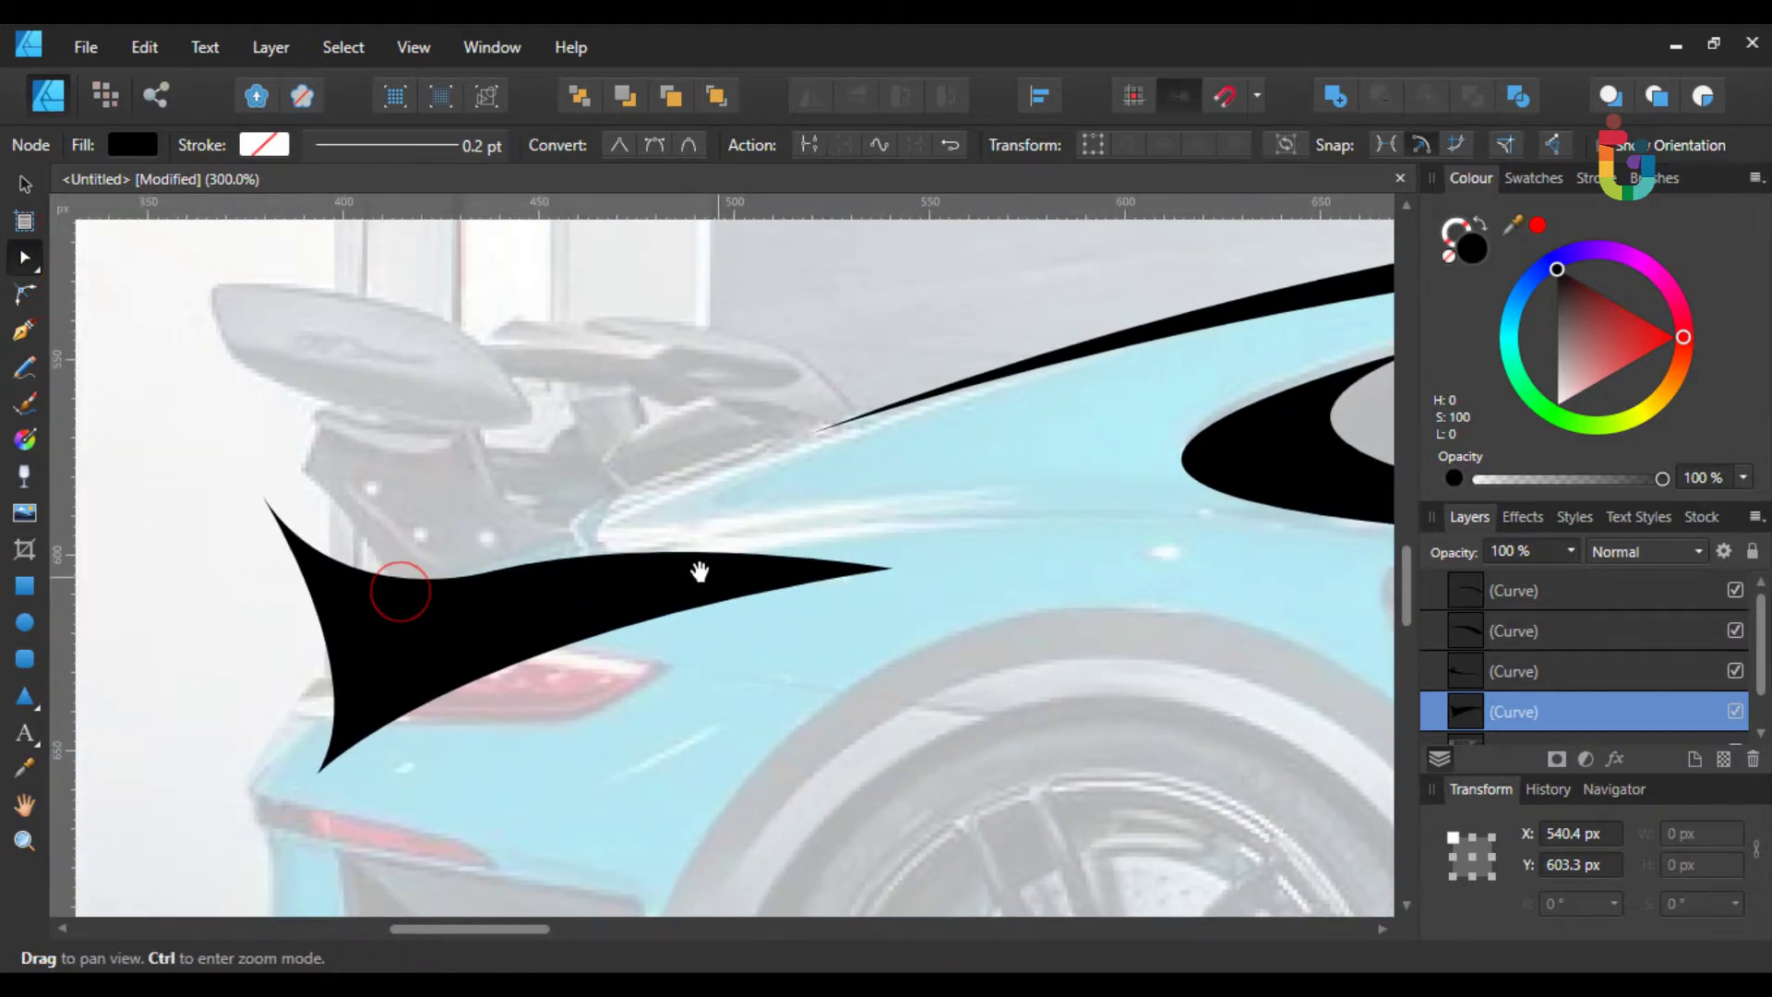
{"action": "left_click_drag", "start_coordinate": [455, 513], "coordinate": [569, 624]}
{"action": "left_click", "coordinate": [426, 500]}
{"action": "left_click_drag", "start_coordinate": [427, 513], "coordinate": [554, 601]}
{"action": "left_click", "coordinate": [496, 592]}
{"action": "left_click_drag", "start_coordinate": [459, 535], "coordinate": [576, 593]}
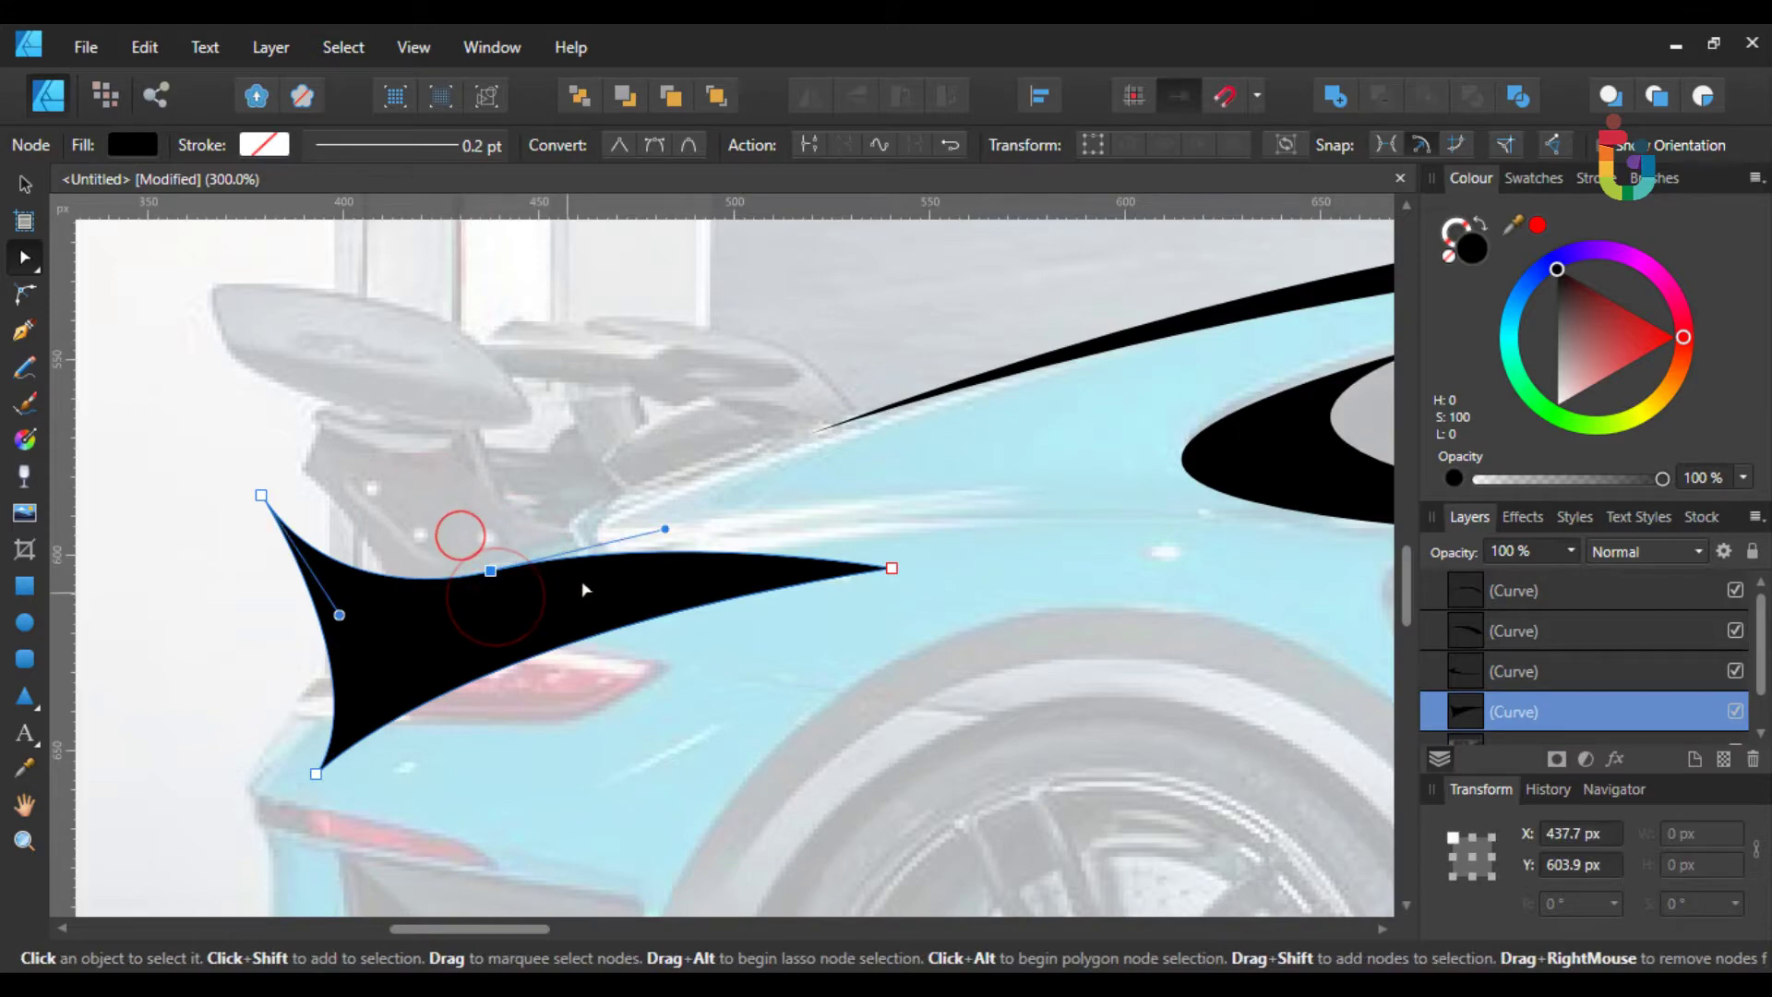
{"action": "left_click_drag", "start_coordinate": [673, 526], "coordinate": [680, 474]}
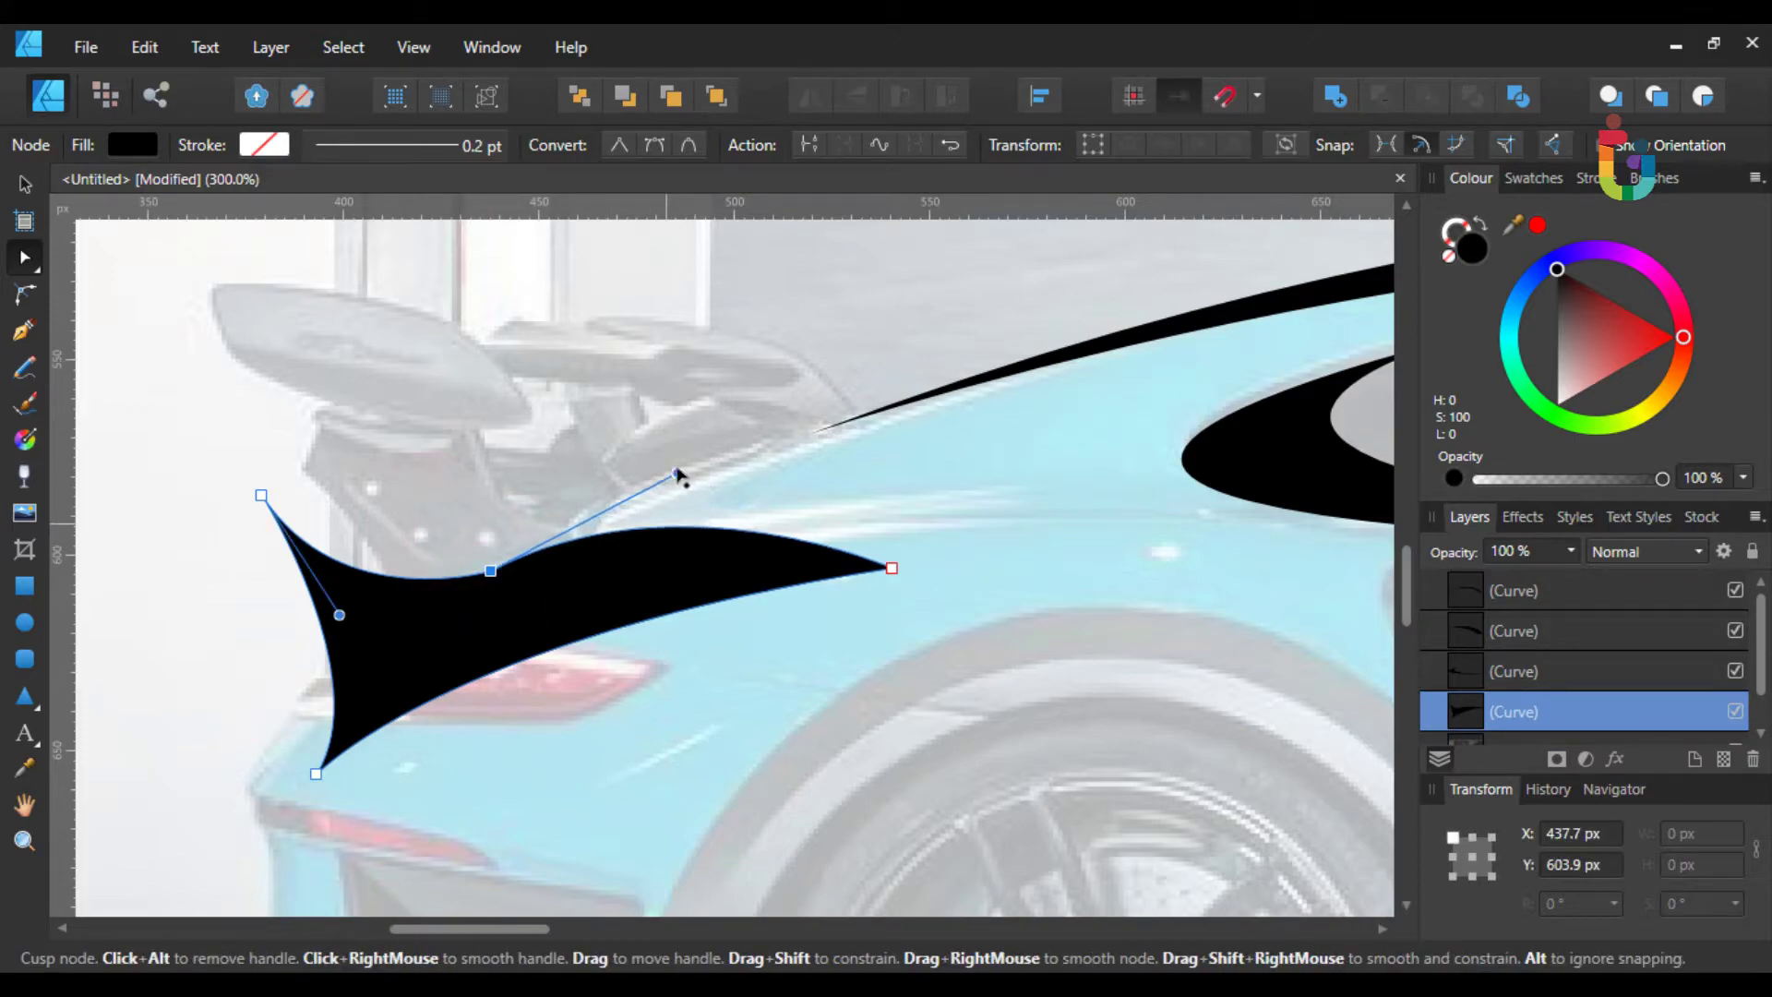
{"action": "left_click", "coordinate": [447, 469]}
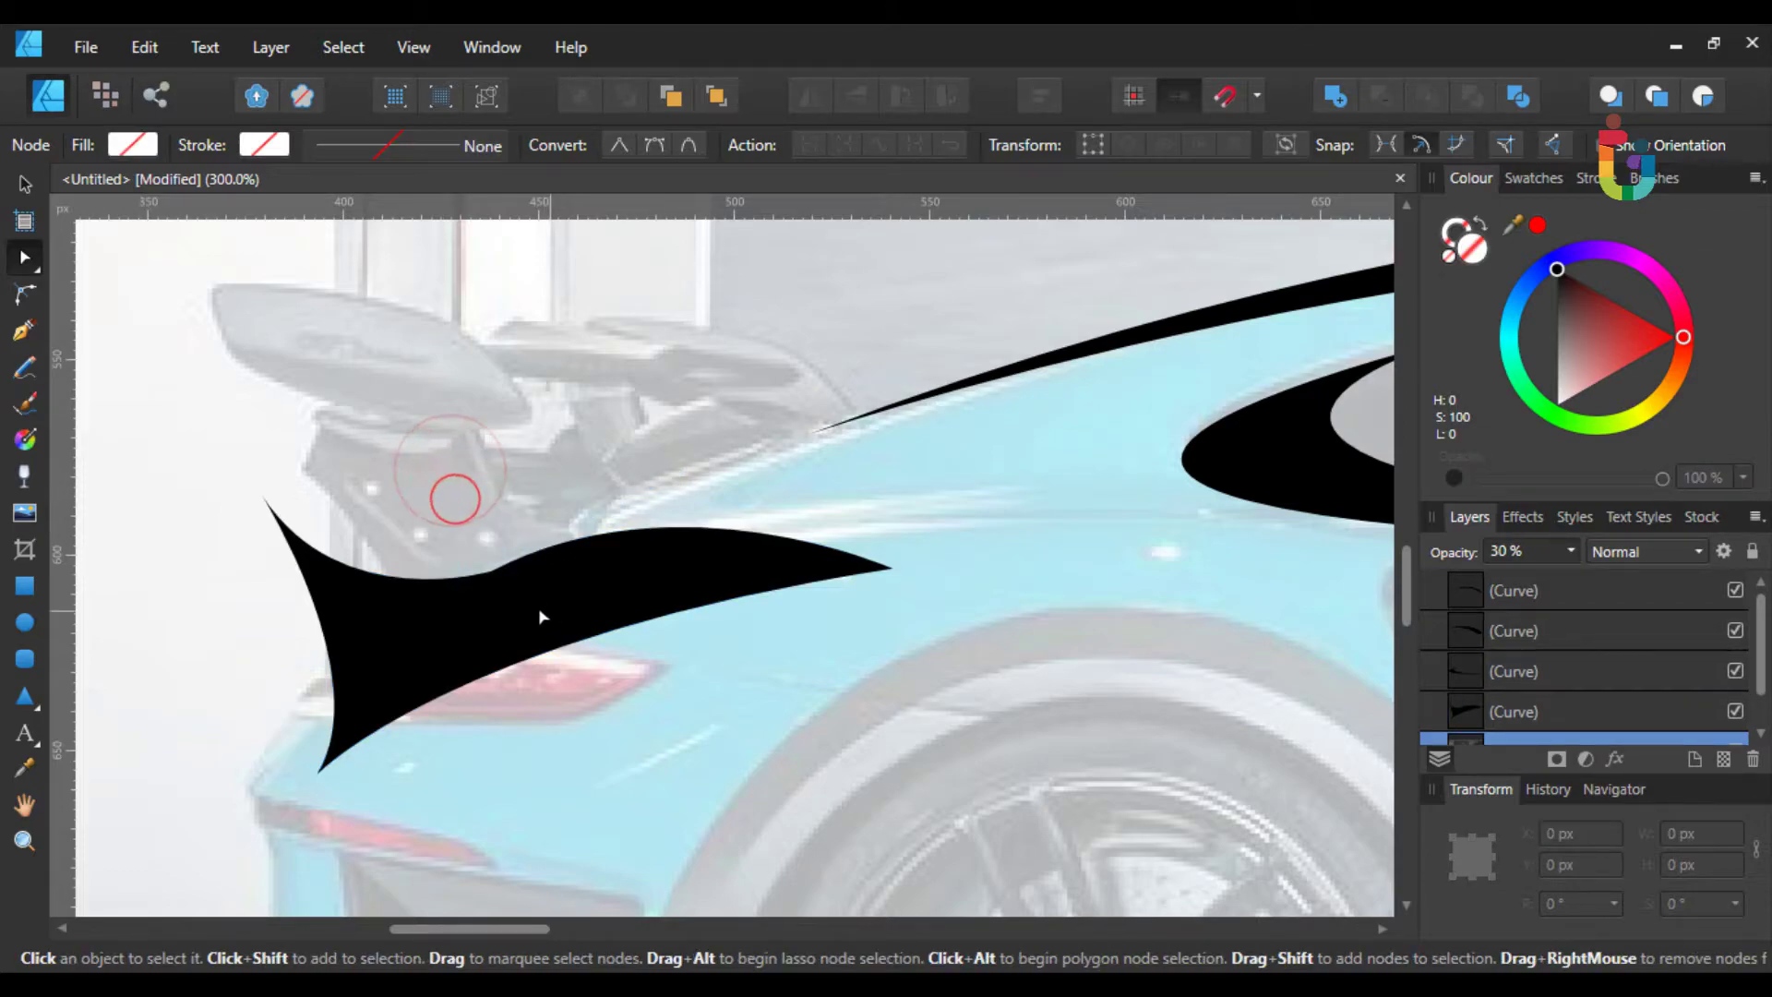
- Adjust the handle of the pointed tail node to deepen the dip in the upper edge below the spoiler
{"action": "left_click", "coordinate": [497, 591]}
{"action": "left_click_drag", "start_coordinate": [236, 465], "coordinate": [278, 520]}
{"action": "mouse_move", "coordinate": [341, 612]}
{"action": "left_mouse_down"}
{"action": "mouse_move", "coordinate": [381, 610]}
{"action": "mouse_move", "coordinate": [344, 599]}
{"action": "left_mouse_up"}
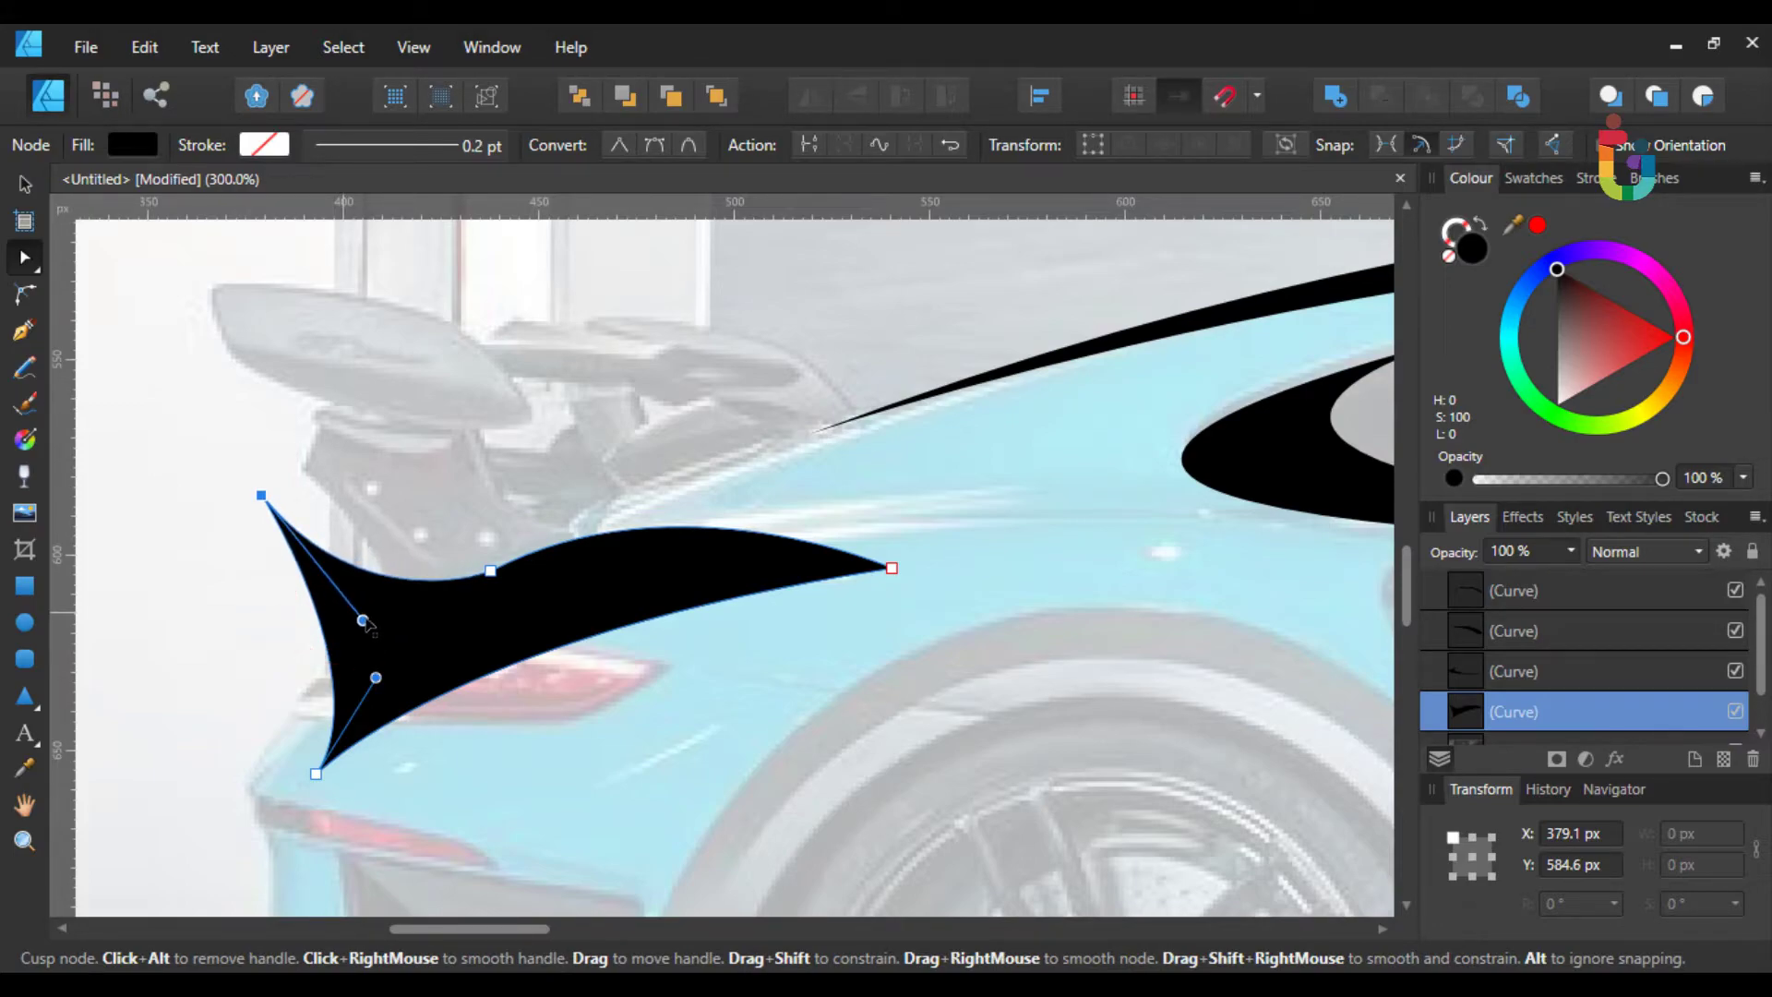
{"action": "left_click", "coordinate": [420, 507]}
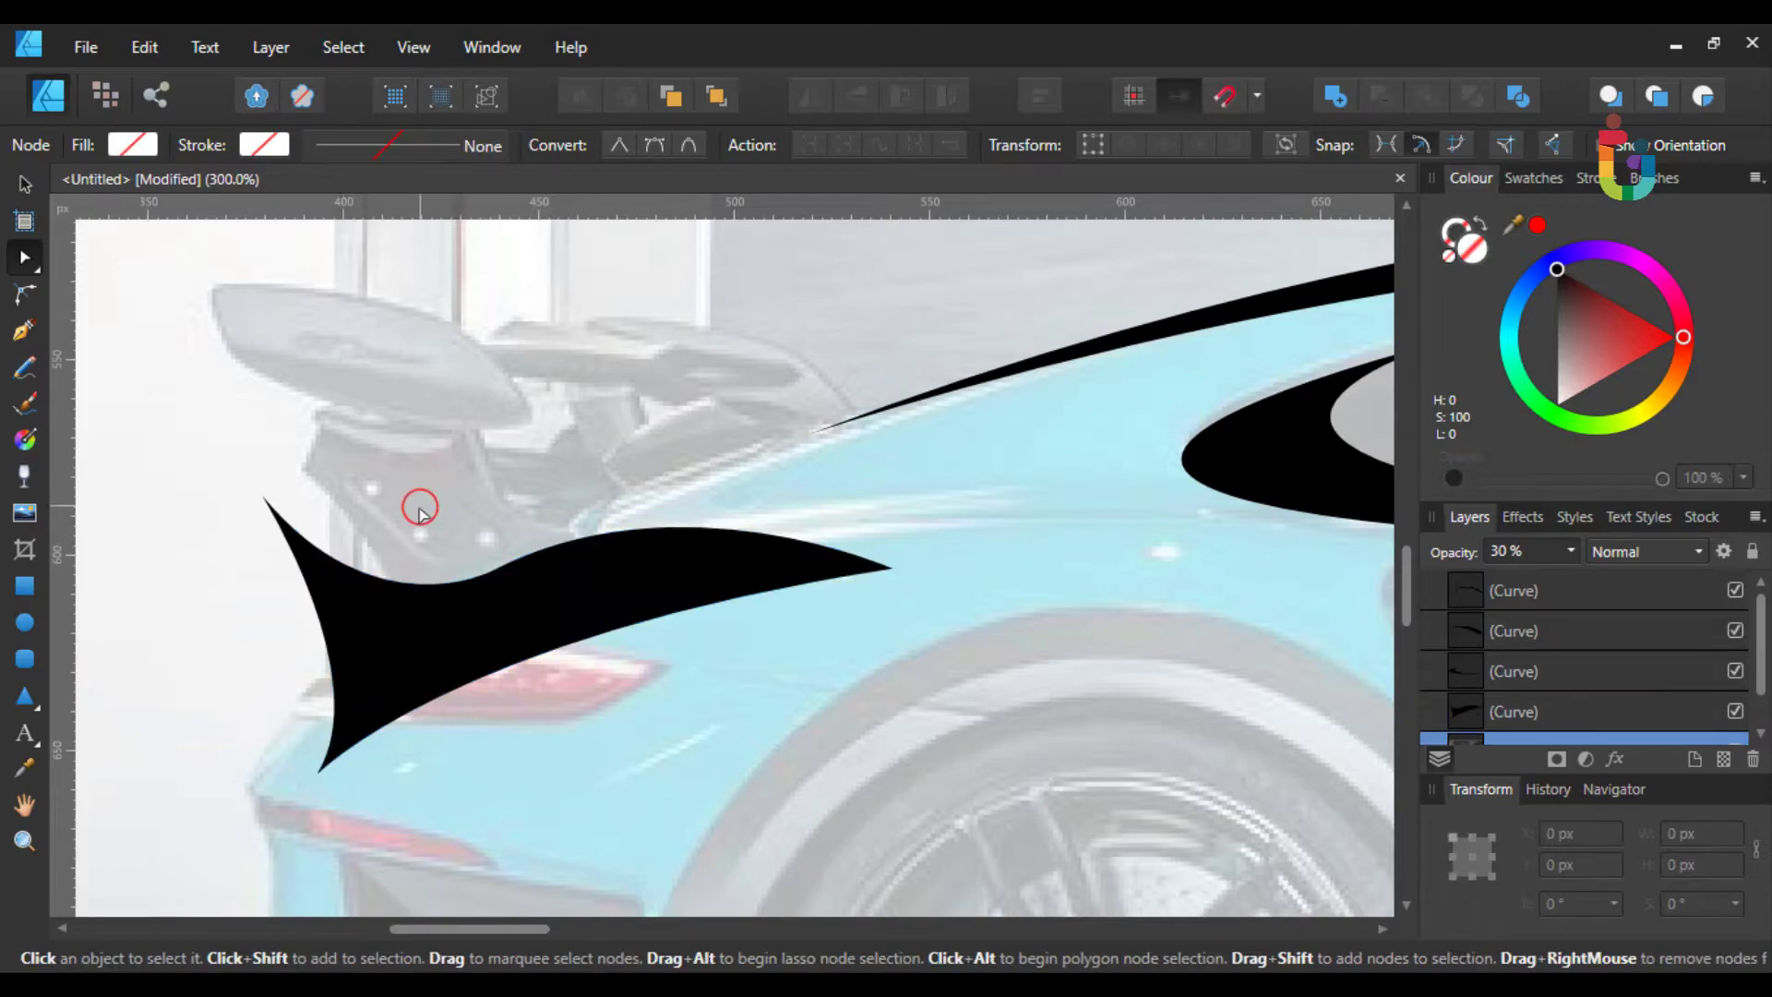
{"action": "left_click", "coordinate": [440, 529]}
- Pull the front tip node's lower handle up and back so the tail shape's bottom edge arches over the taillight
{"action": "key", "text": "ctrl+plus"}
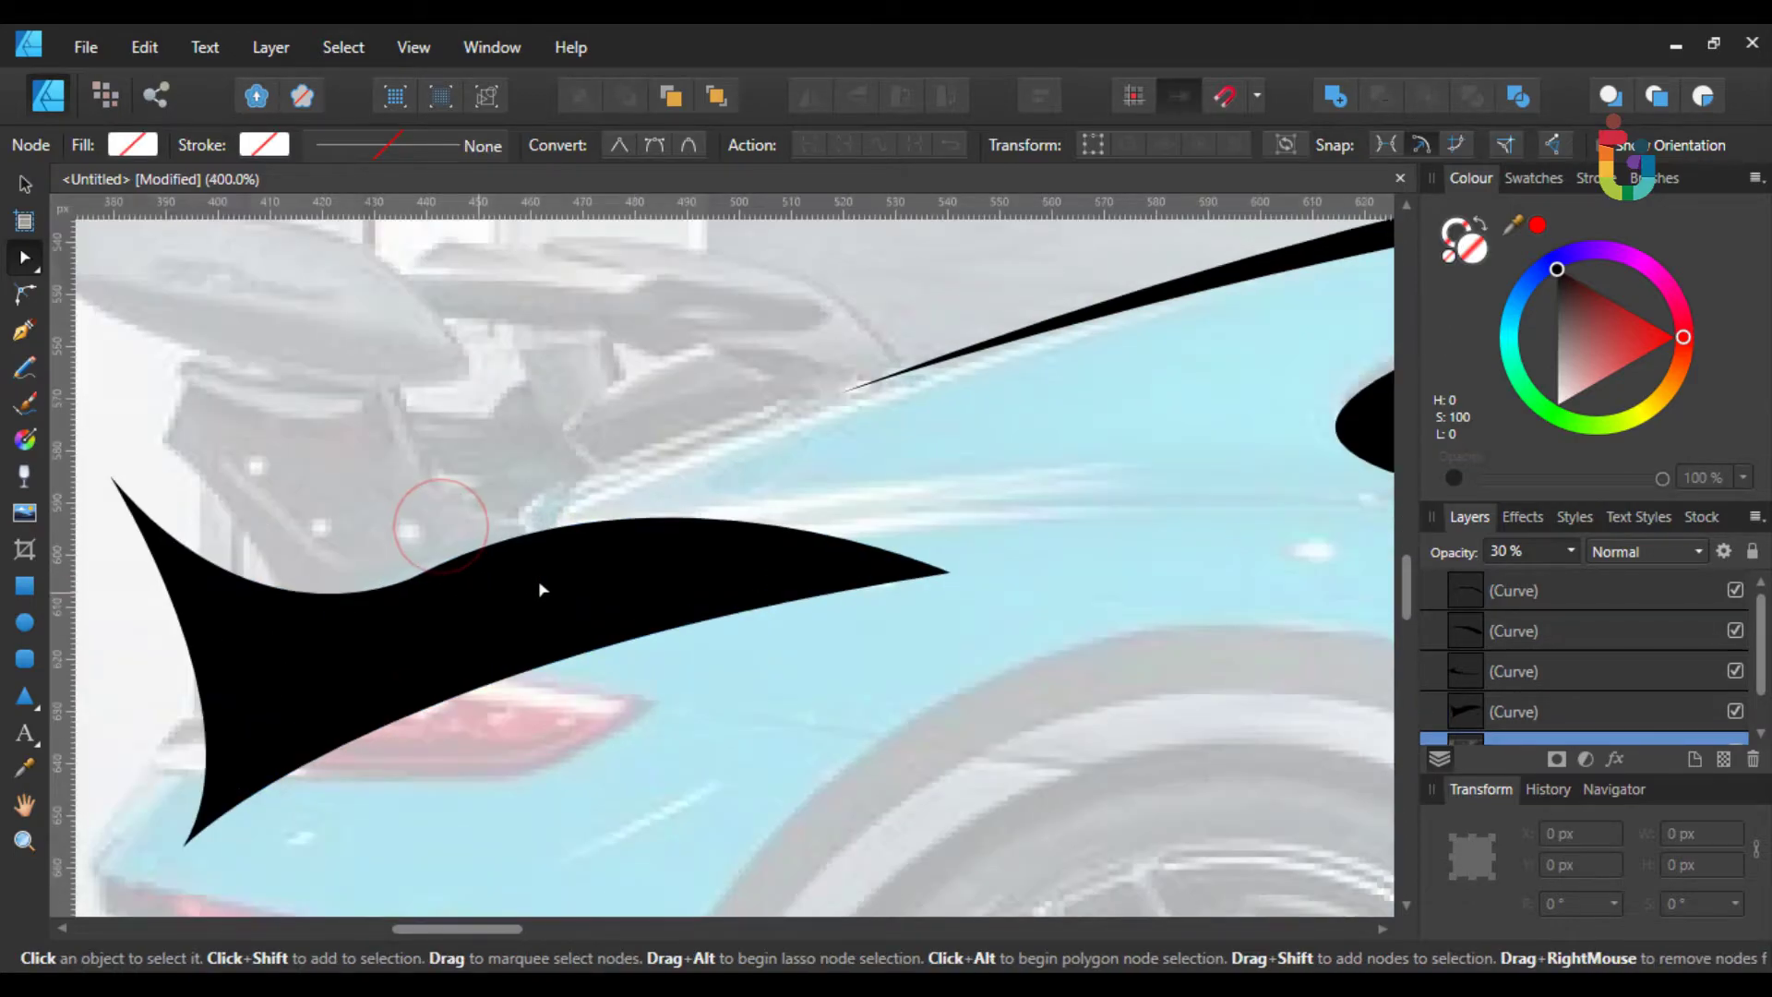
{"action": "left_click_drag", "start_coordinate": [572, 591], "coordinate": [731, 566]}
{"action": "left_click", "coordinate": [543, 639]}
{"action": "left_click", "coordinate": [1203, 525]}
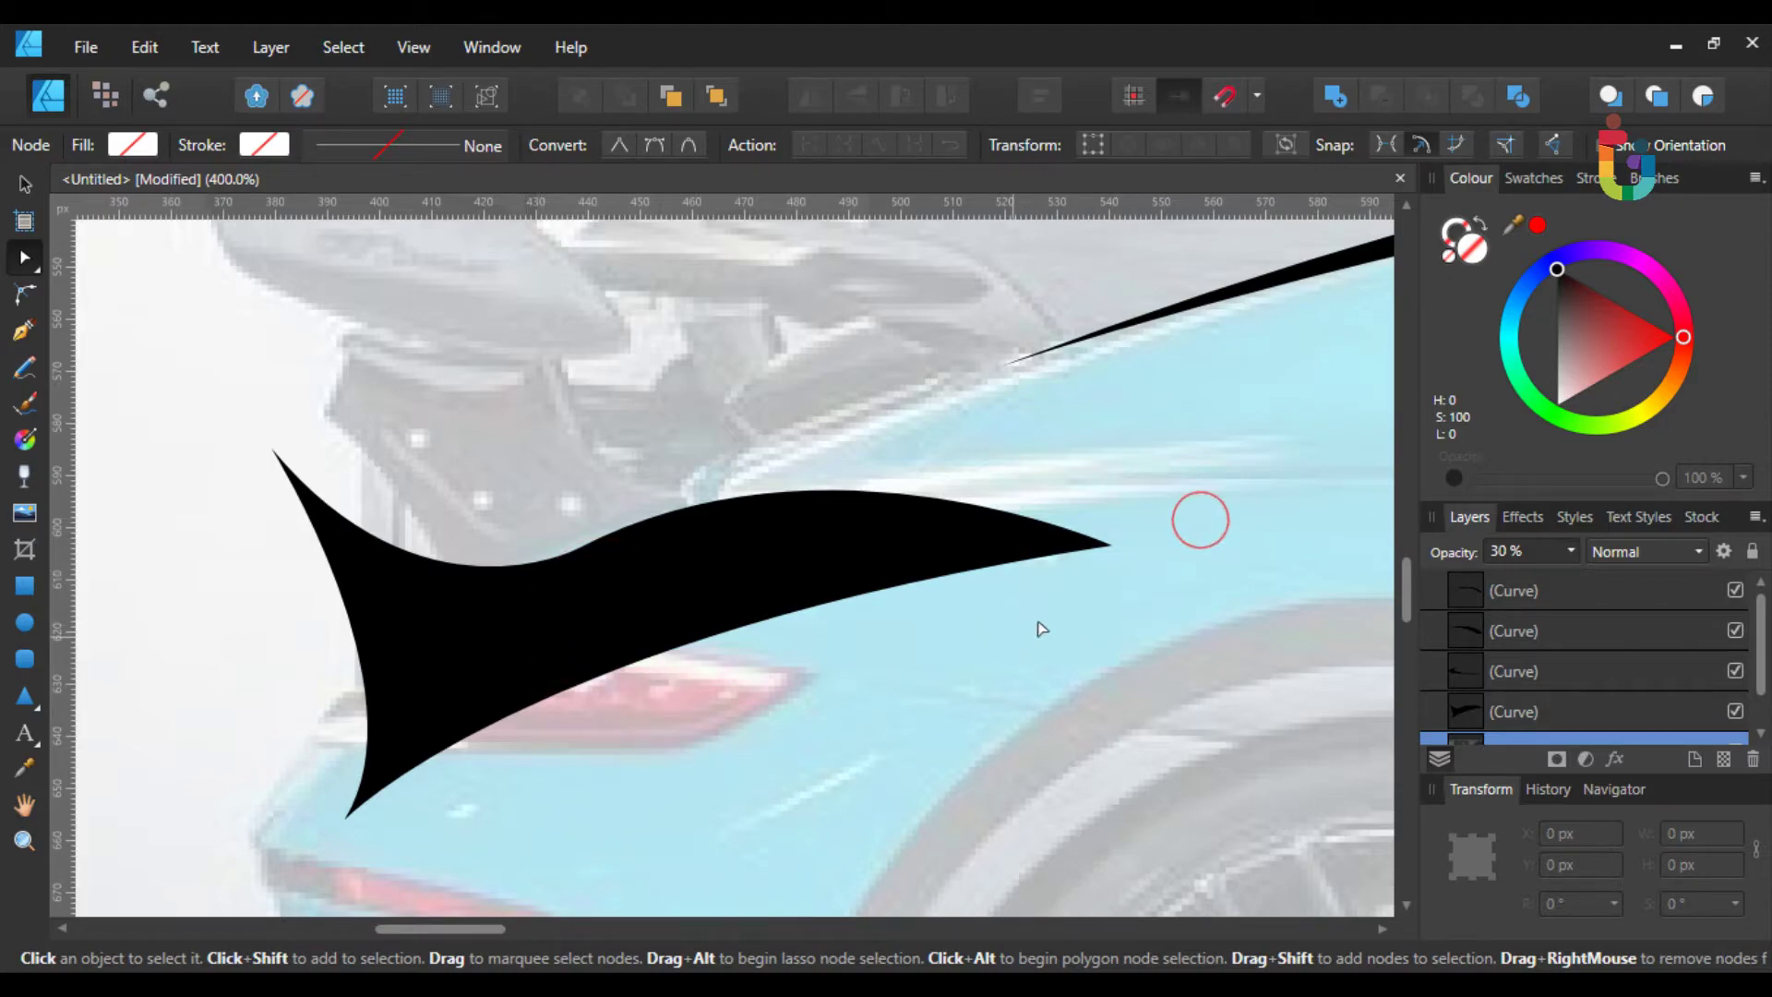
{"action": "left_click", "coordinate": [1006, 558]}
{"action": "left_click_drag", "start_coordinate": [1171, 508], "coordinate": [1105, 555]}
{"action": "left_click_drag", "start_coordinate": [520, 635], "coordinate": [451, 591]}
{"action": "left_click", "coordinate": [467, 502]}
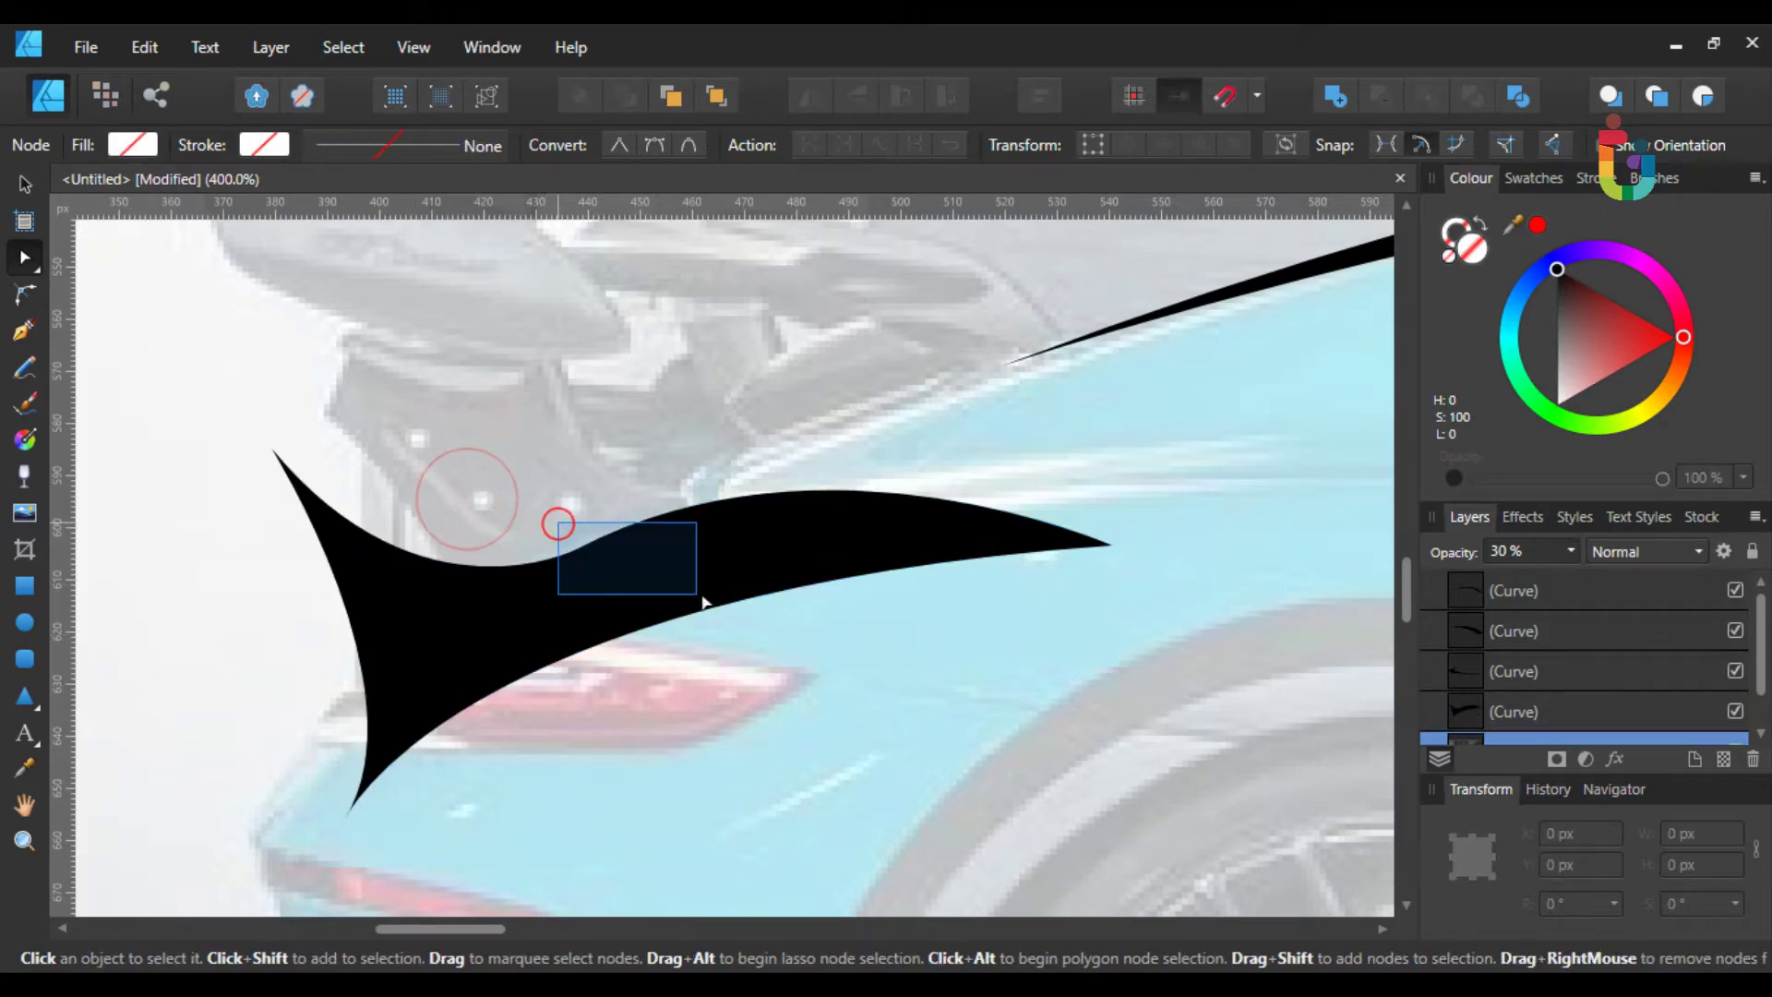
- Extend the rear deck node's forward handle up and forward to make the tail shape's upper hump fuller
{"action": "left_click", "coordinate": [608, 540]}
{"action": "left_click", "coordinate": [575, 548]}
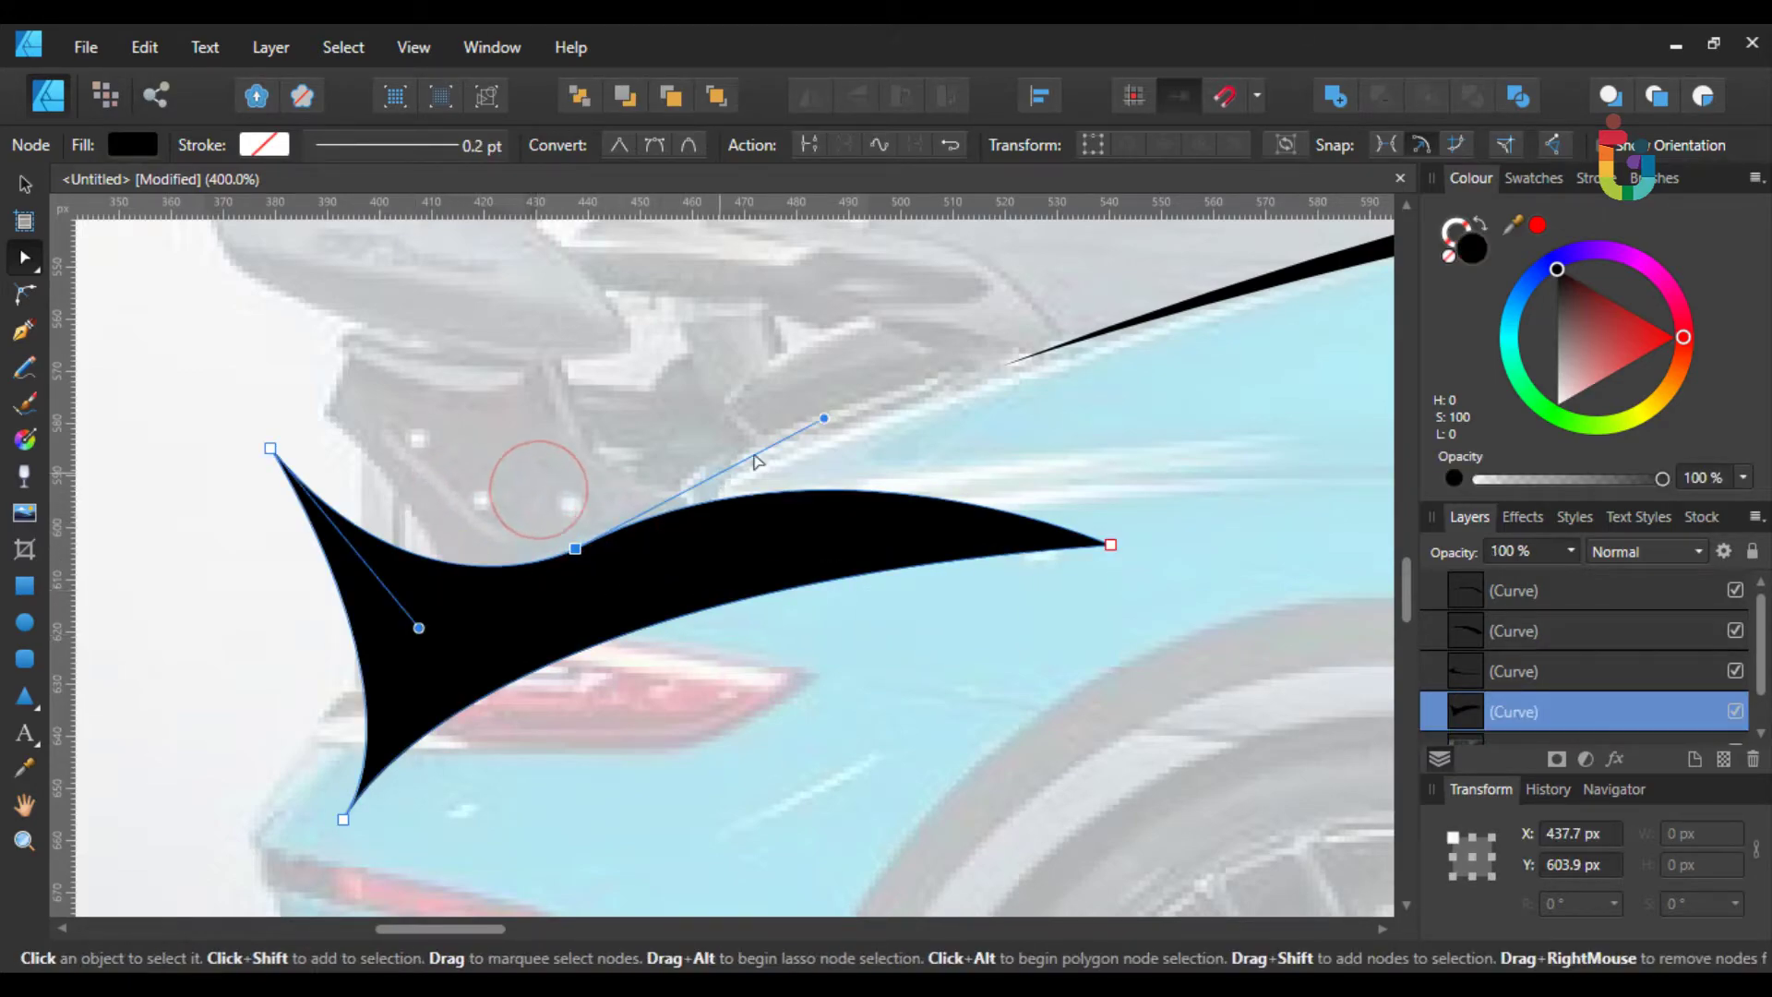
{"action": "left_click_drag", "start_coordinate": [824, 418], "coordinate": [869, 376]}
{"action": "left_click", "coordinate": [757, 351]}
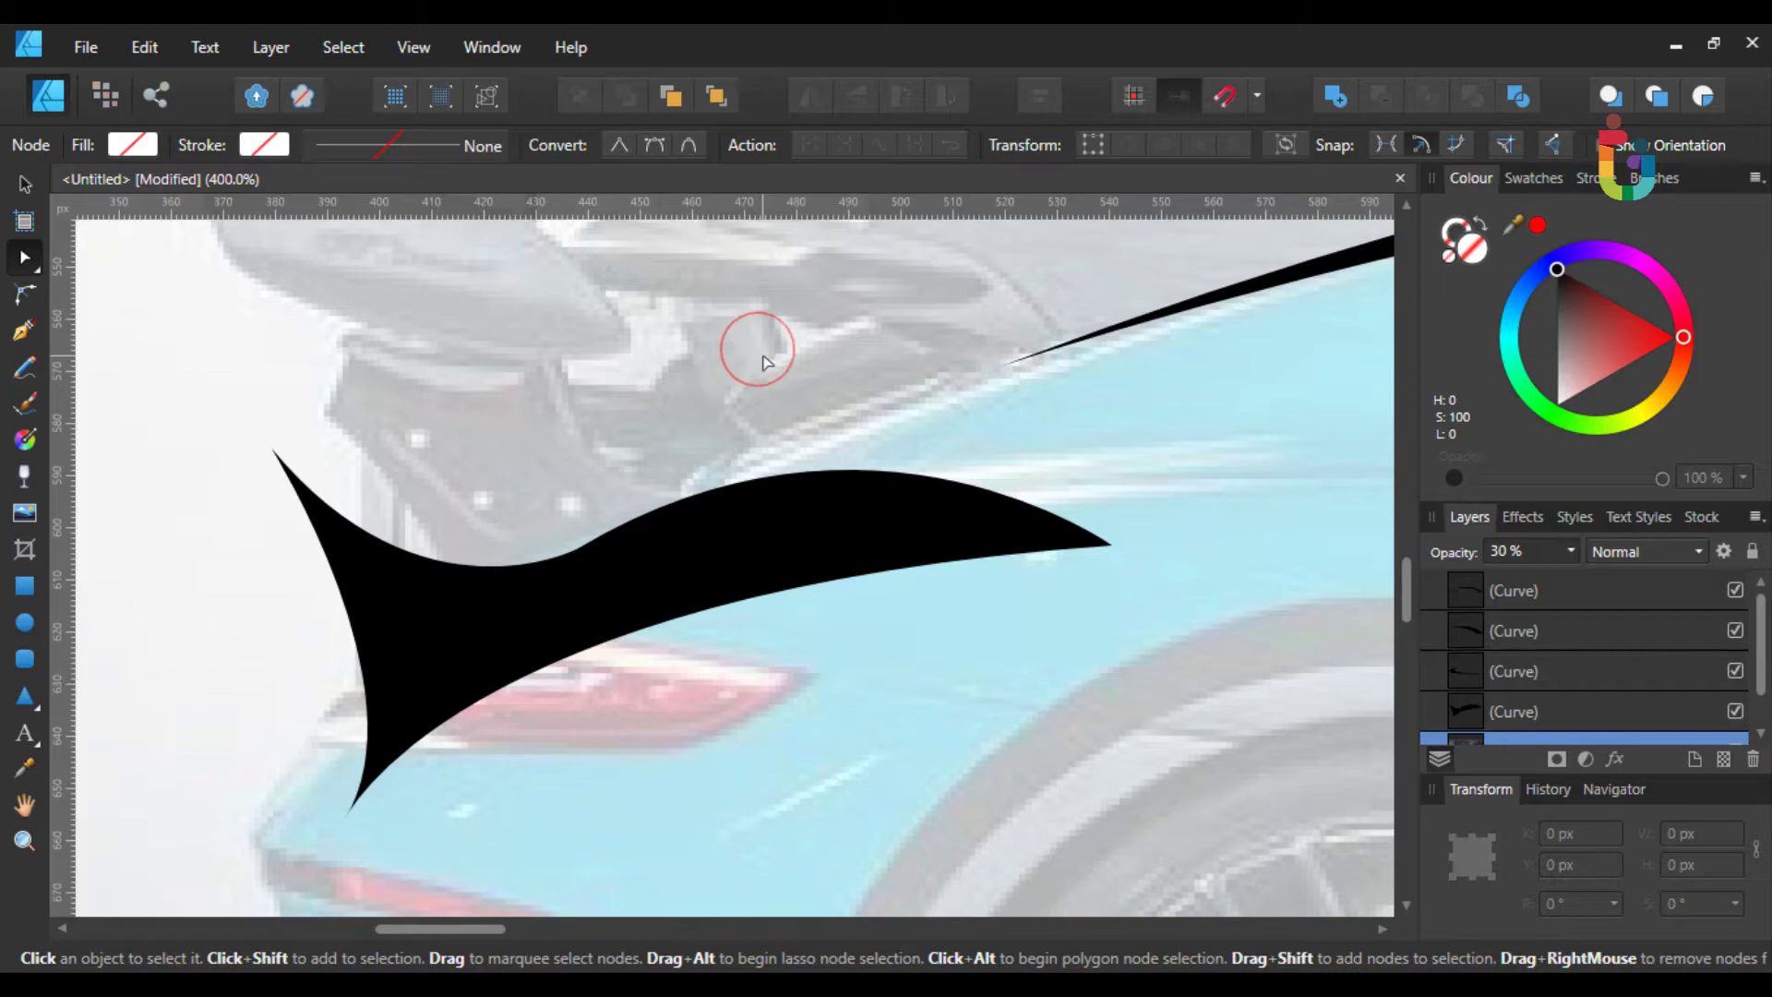
- Tilt the lower tail corner node's handle more upright to refine the curve of the shape's rear edge
{"action": "scroll", "coordinate": [762, 362], "scroll_direction": "down", "scroll_amount": 6}
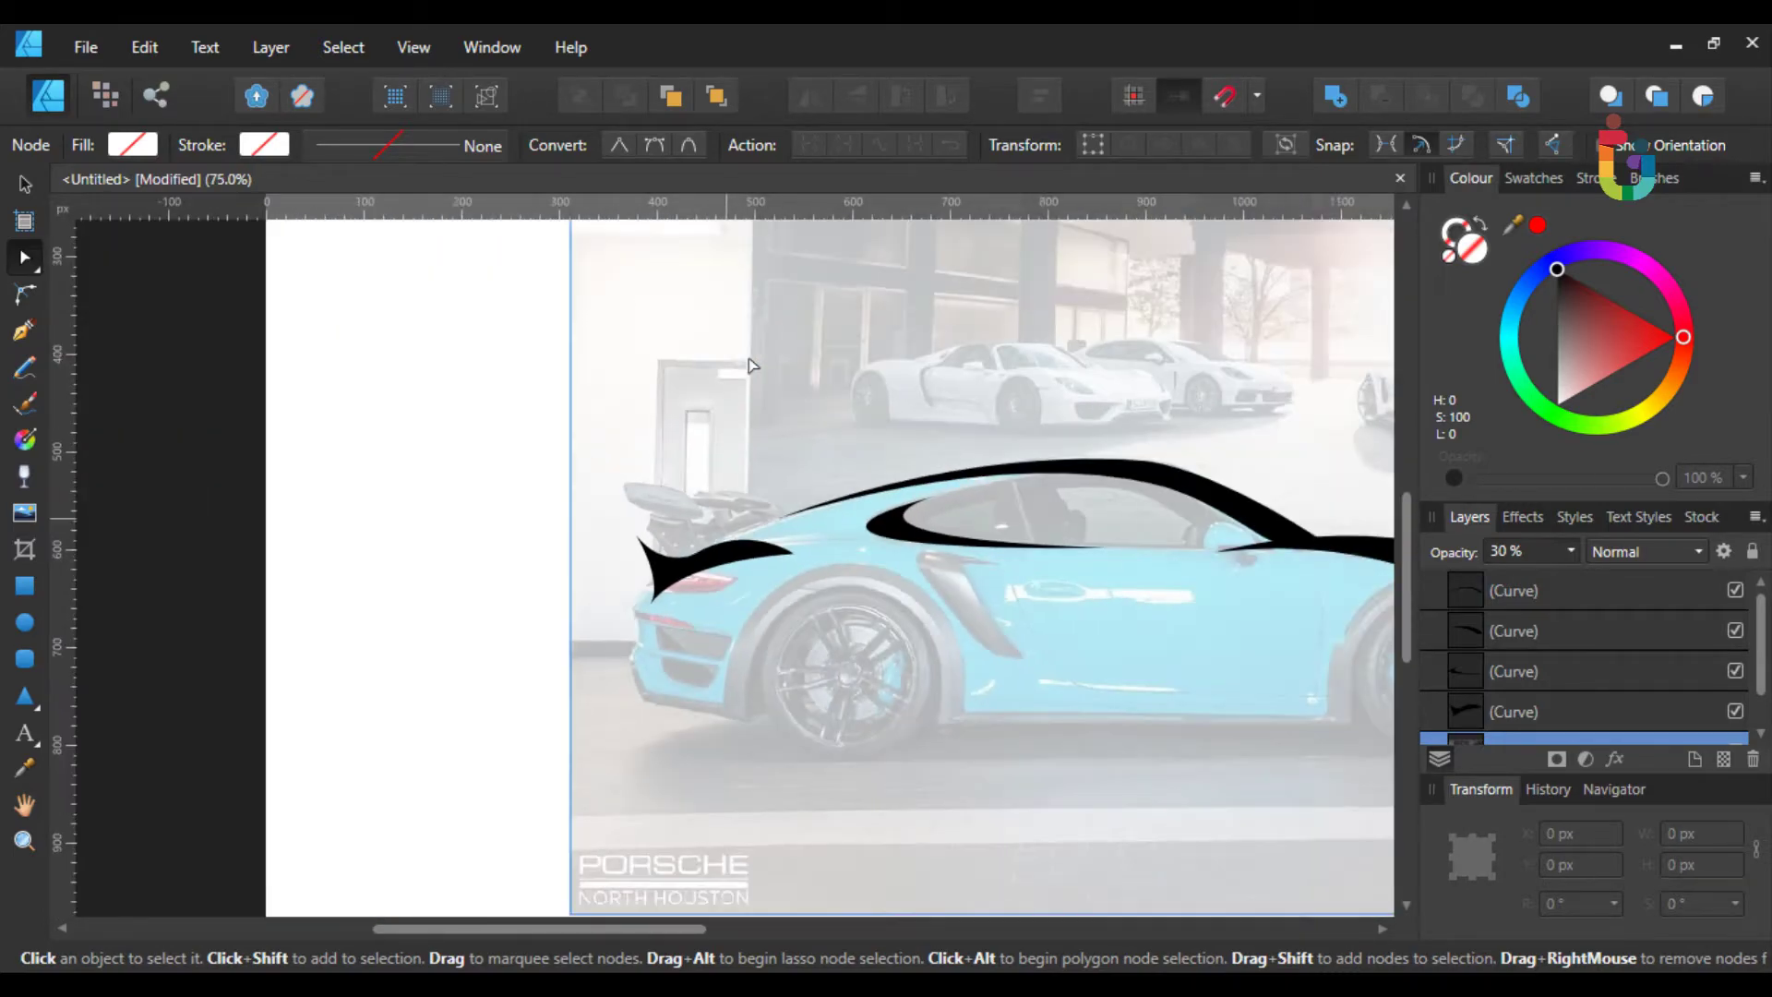
{"action": "scroll", "coordinate": [749, 364], "scroll_direction": "up", "scroll_amount": 2}
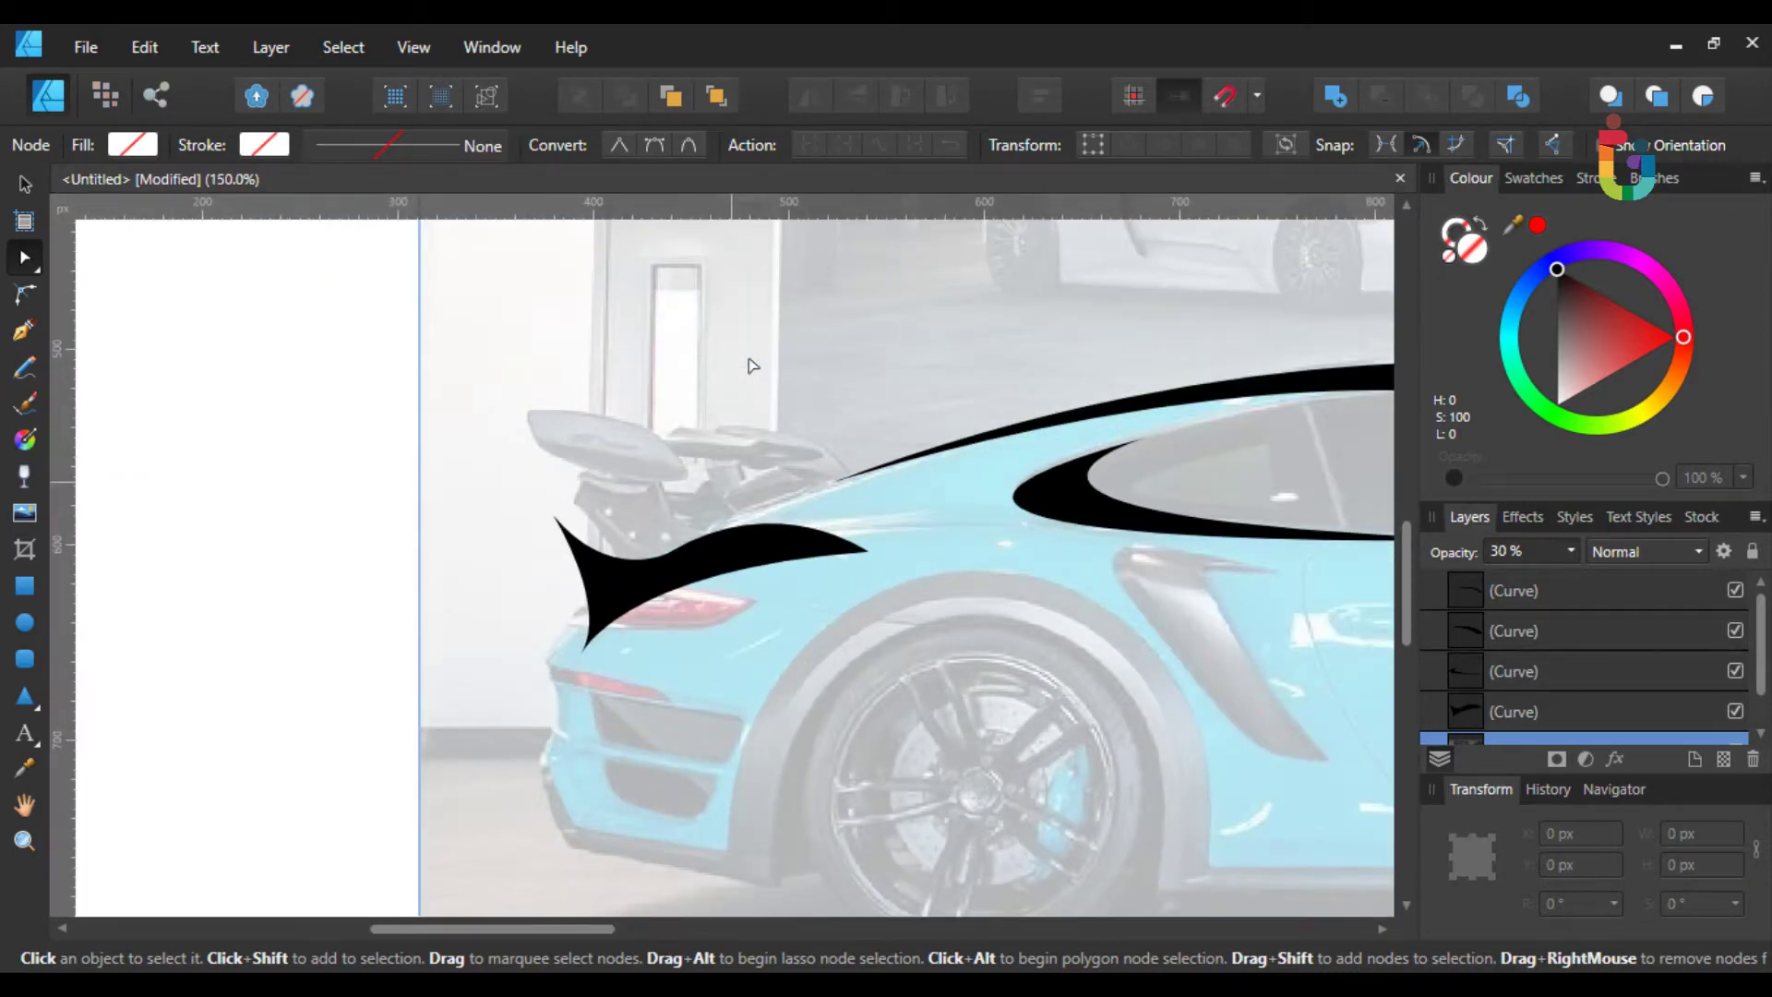
{"action": "scroll", "coordinate": [749, 365], "scroll_direction": "up", "scroll_amount": 2}
{"action": "left_click", "coordinate": [514, 671]}
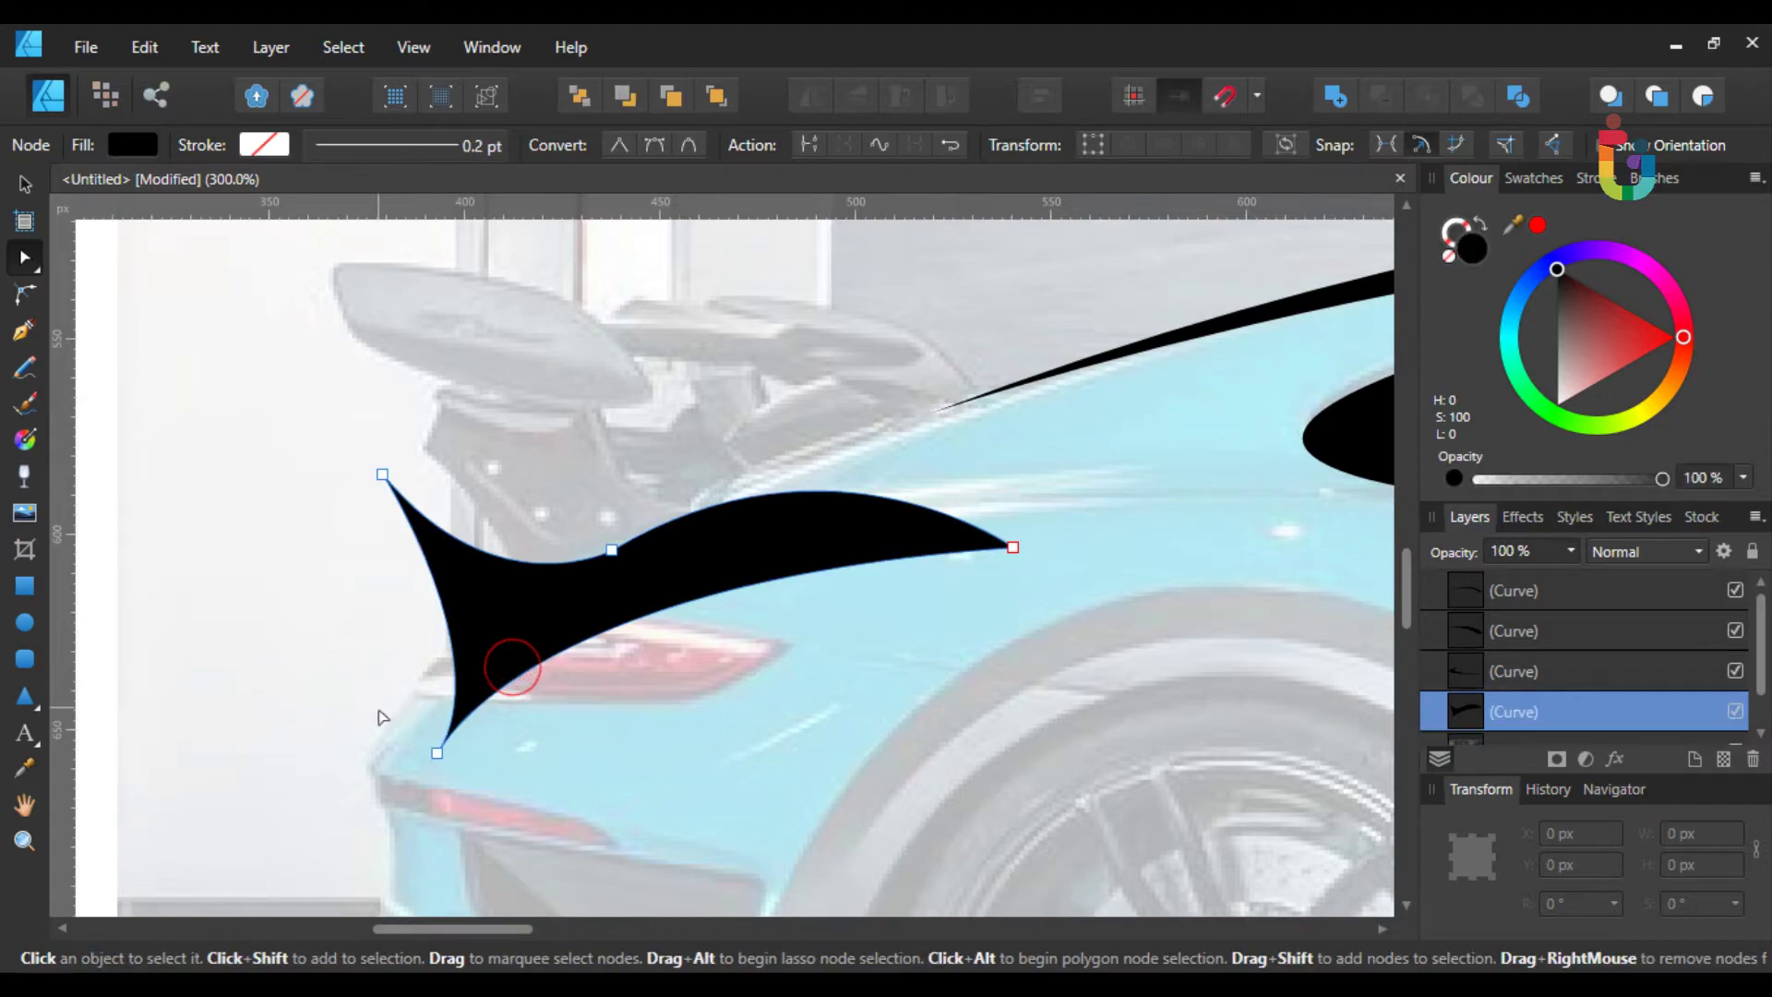
{"action": "mouse_move", "coordinate": [497, 657]}
{"action": "left_mouse_down"}
{"action": "mouse_move", "coordinate": [533, 683]}
{"action": "mouse_move", "coordinate": [447, 637]}
{"action": "mouse_move", "coordinate": [471, 648]}
{"action": "left_mouse_up"}
{"action": "left_click", "coordinate": [642, 632]}
- Select the tail shape's front tip node, move it slightly toward the rear, and deselect the shape
{"action": "left_click_drag", "start_coordinate": [639, 603], "coordinate": [796, 644]}
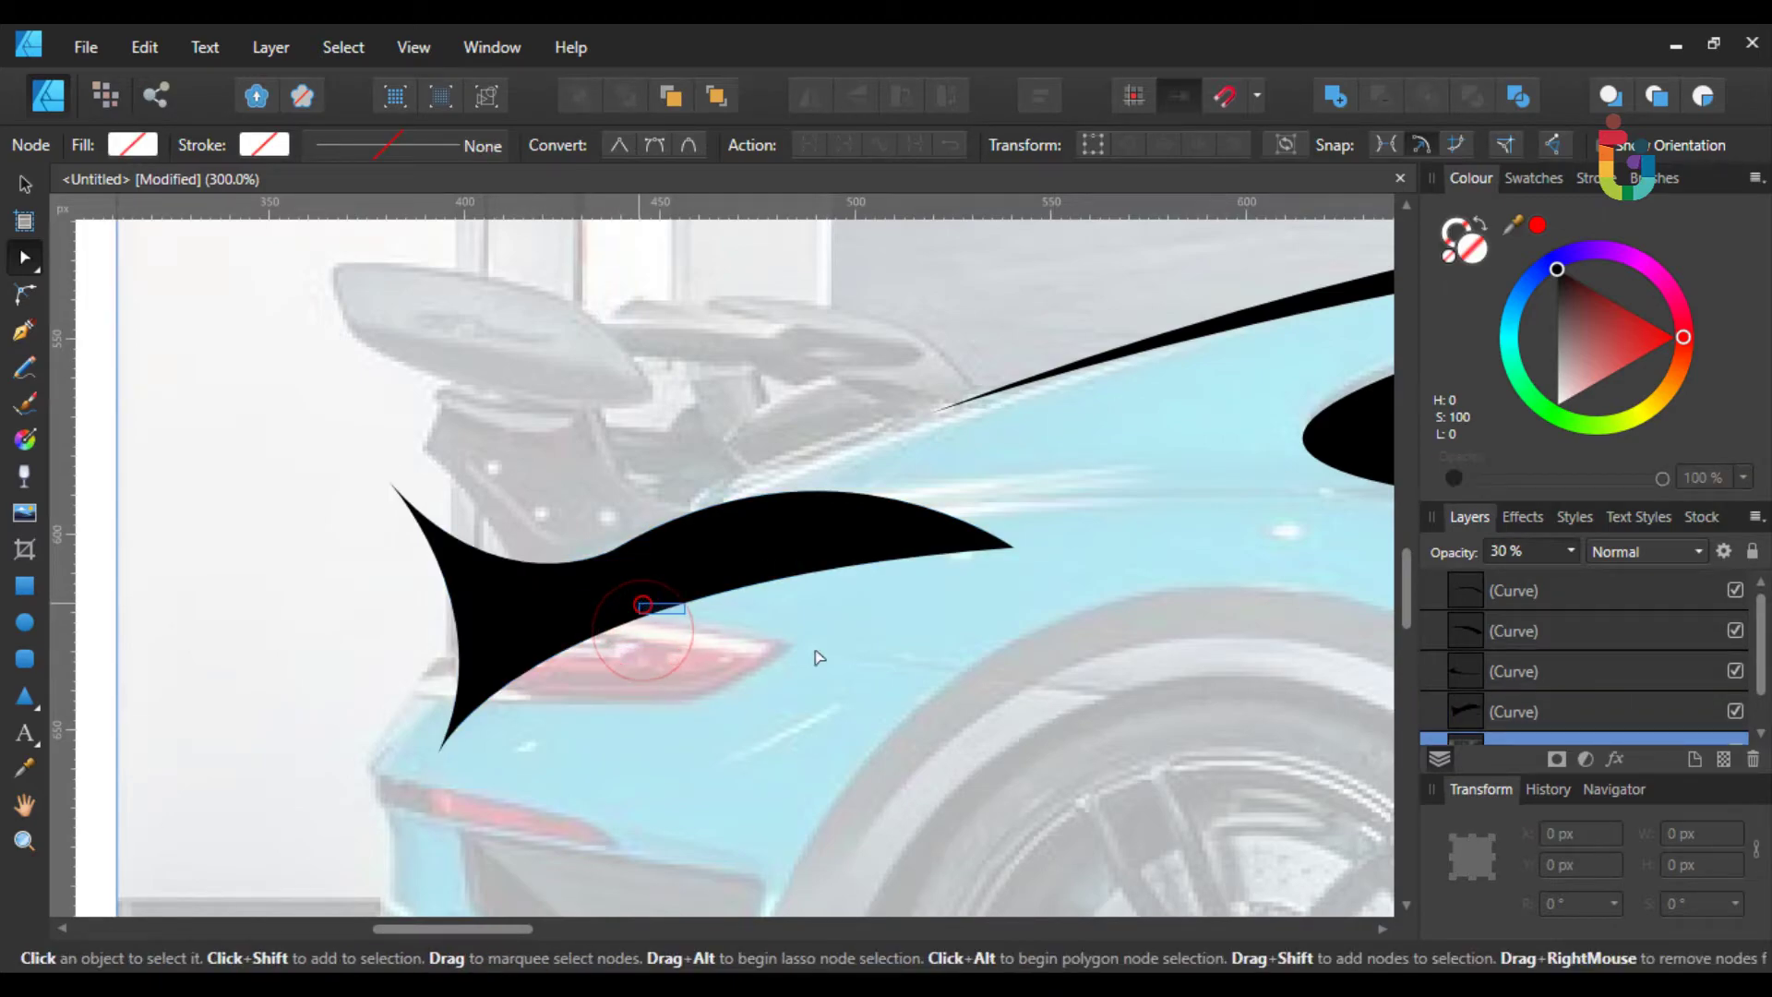
{"action": "left_click", "coordinate": [1068, 532]}
{"action": "left_click", "coordinate": [1020, 500]}
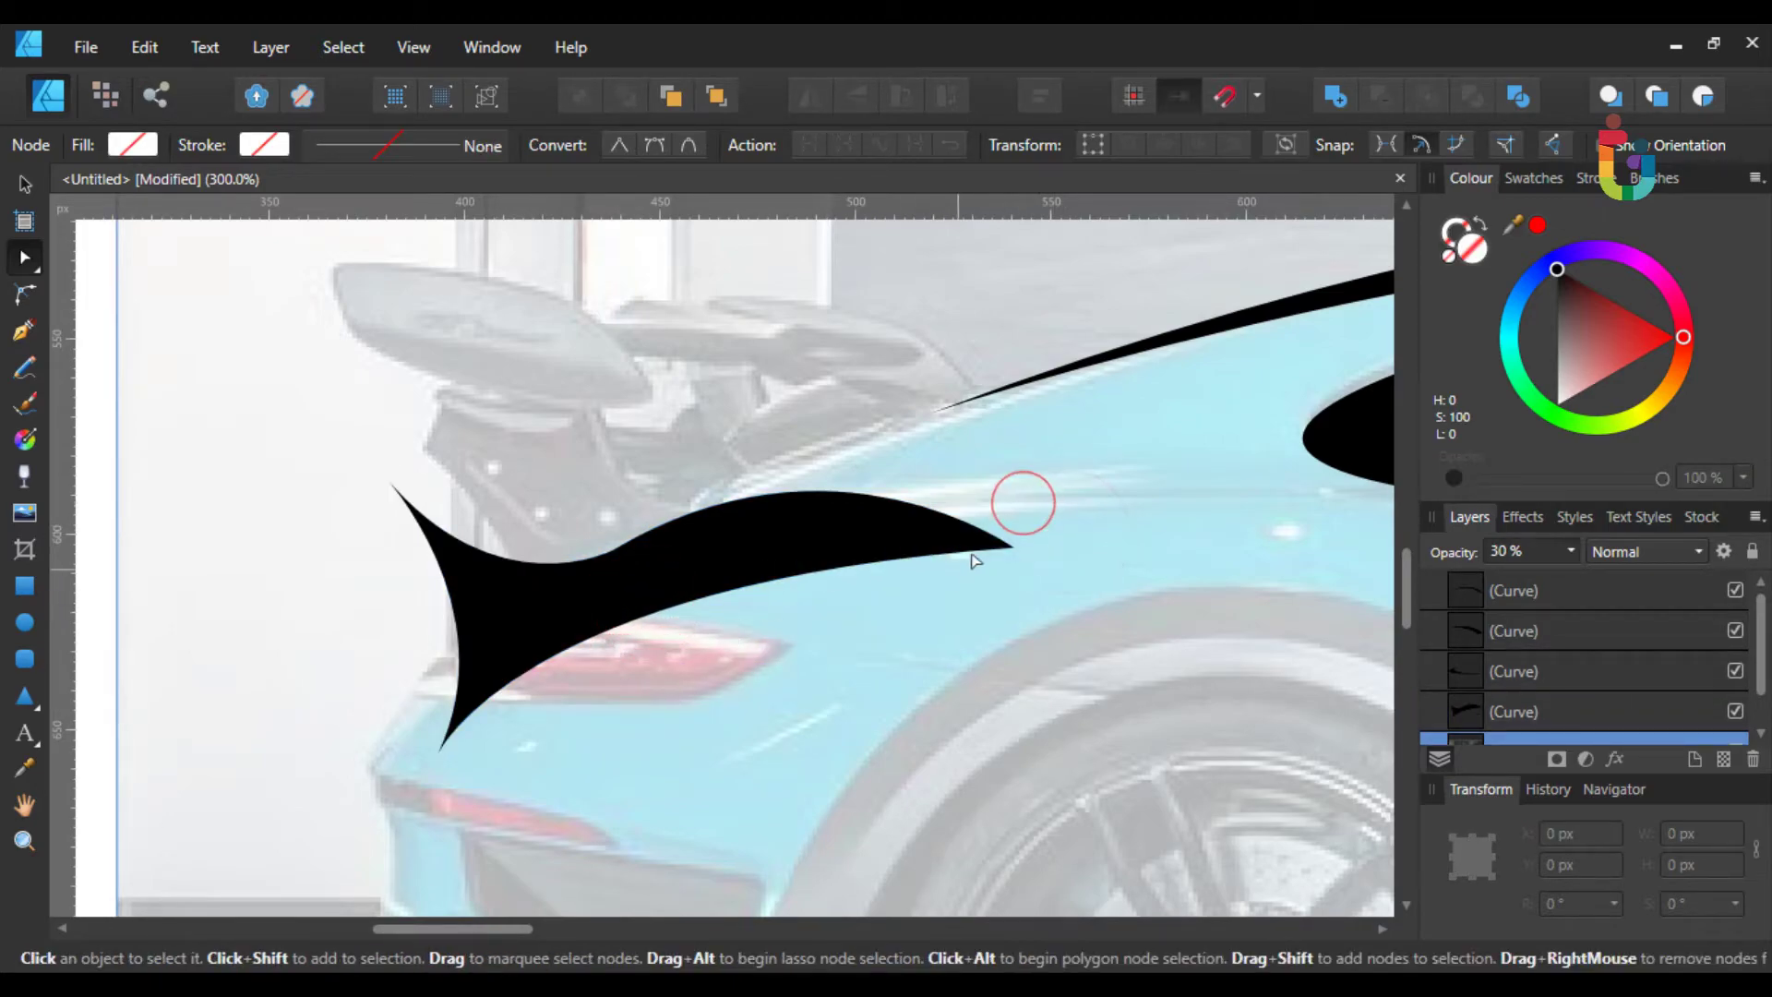
{"action": "left_click", "coordinate": [983, 549]}
{"action": "left_click", "coordinate": [1013, 547]}
{"action": "left_click", "coordinate": [517, 581]}
{"action": "left_click_drag", "start_coordinate": [476, 547], "coordinate": [623, 565]}
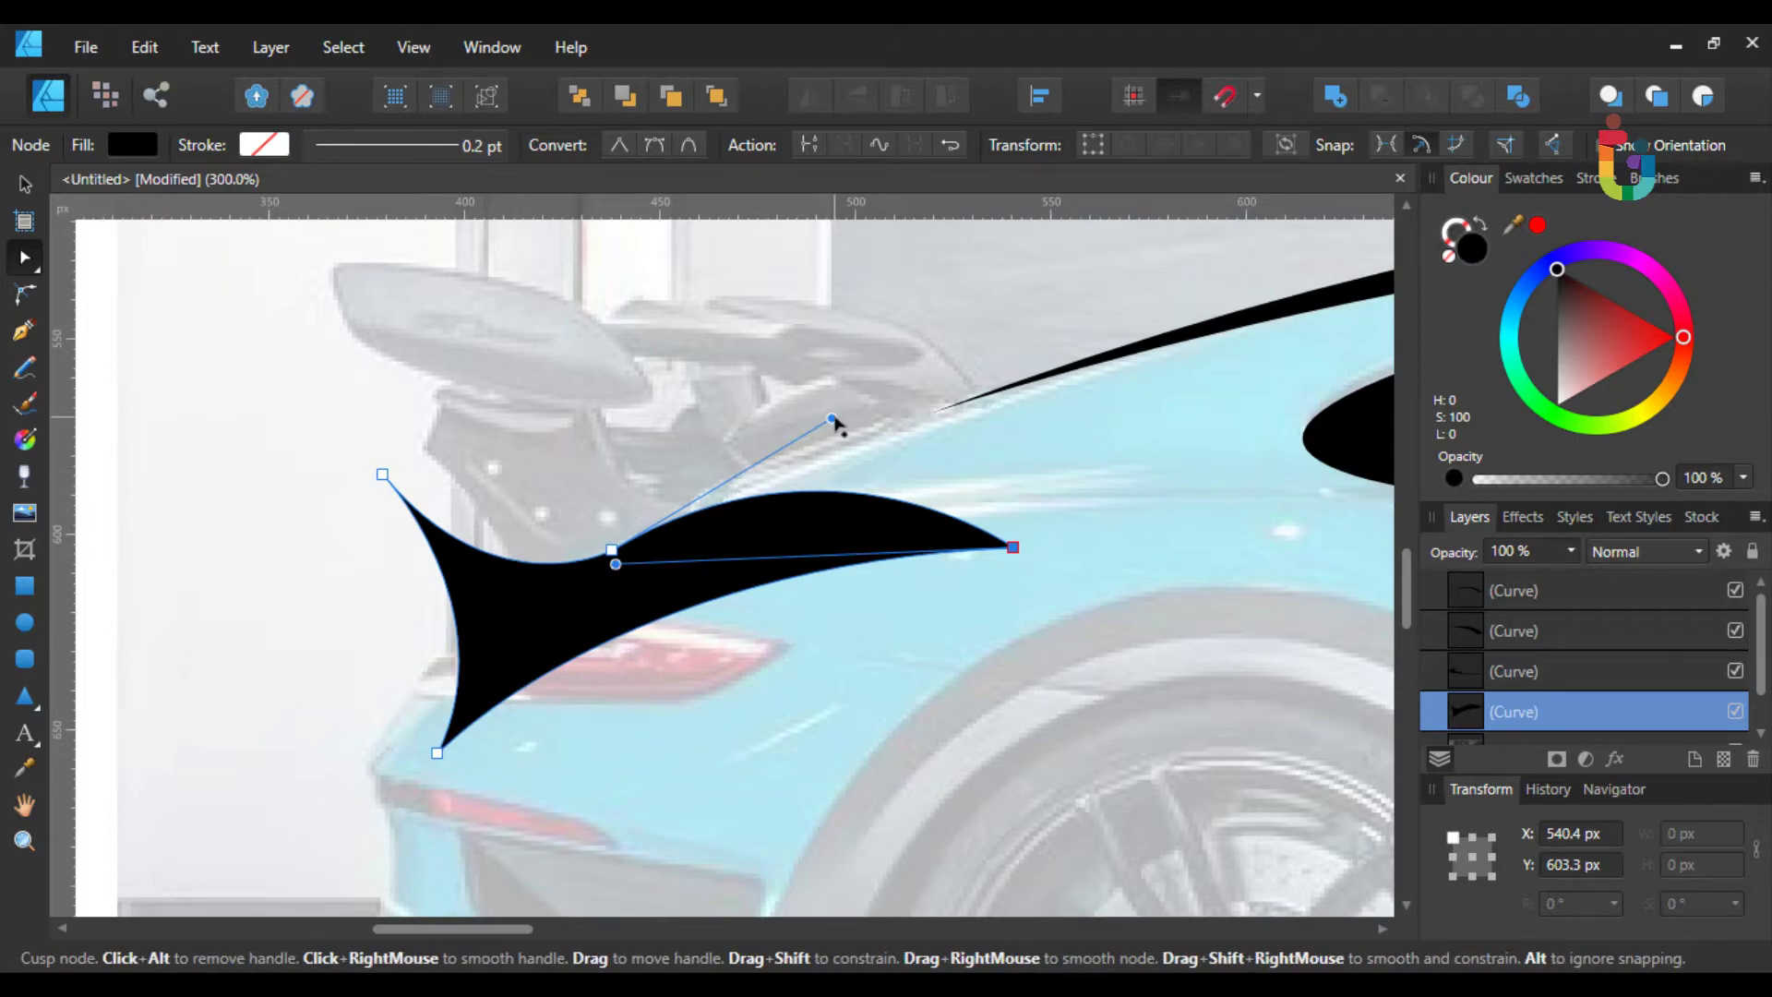
{"action": "mouse_move", "coordinate": [1012, 548]}
{"action": "left_mouse_down"}
{"action": "mouse_move", "coordinate": [953, 545]}
{"action": "mouse_move", "coordinate": [950, 576]}
{"action": "mouse_move", "coordinate": [989, 546]}
{"action": "mouse_move", "coordinate": [1040, 545]}
{"action": "mouse_move", "coordinate": [1002, 550]}
{"action": "left_mouse_up"}
{"action": "left_click", "coordinate": [579, 457]}
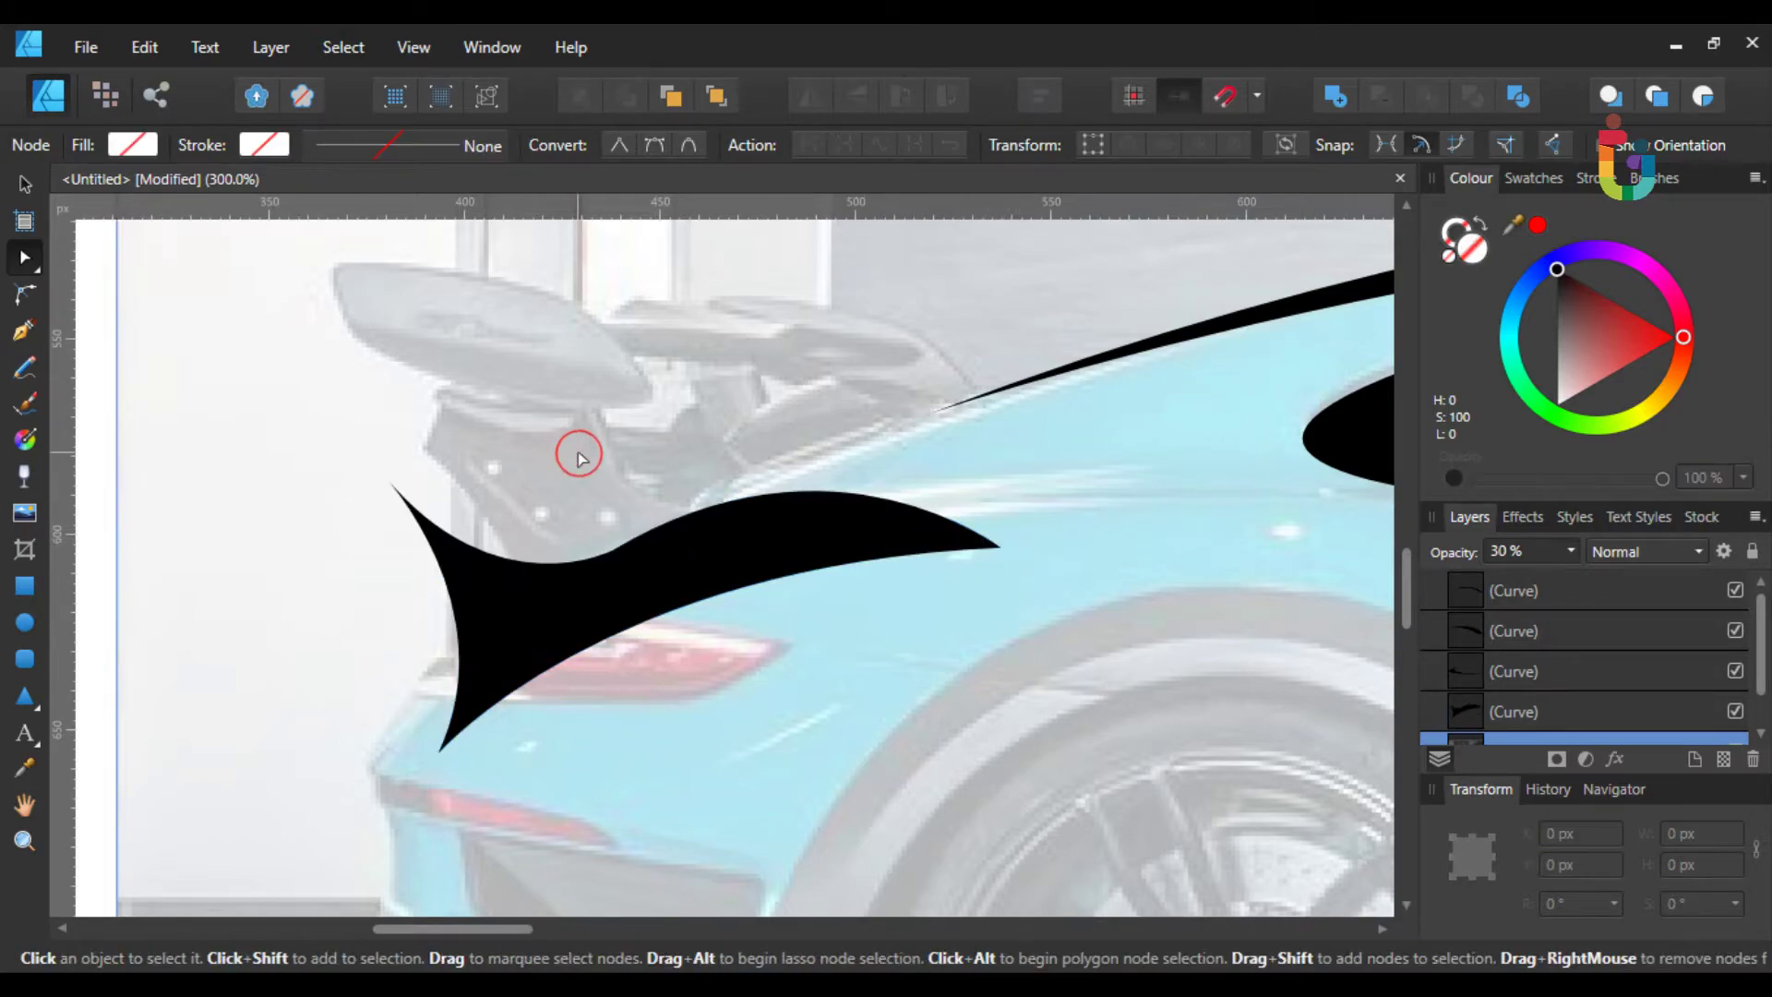
- Move the whole tail shape slightly forward on the car body and deselect it
{"action": "key", "text": "ctrl+minus"}
{"action": "key", "text": "ctrl+minus"}
{"action": "key", "text": "ctrl+minus"}
{"action": "key", "text": "ctrl+minus"}
{"action": "key", "text": "ctrl+minus"}
{"action": "key", "text": "ctrl+minus"}
{"action": "key", "text": "ctrl+minus"}
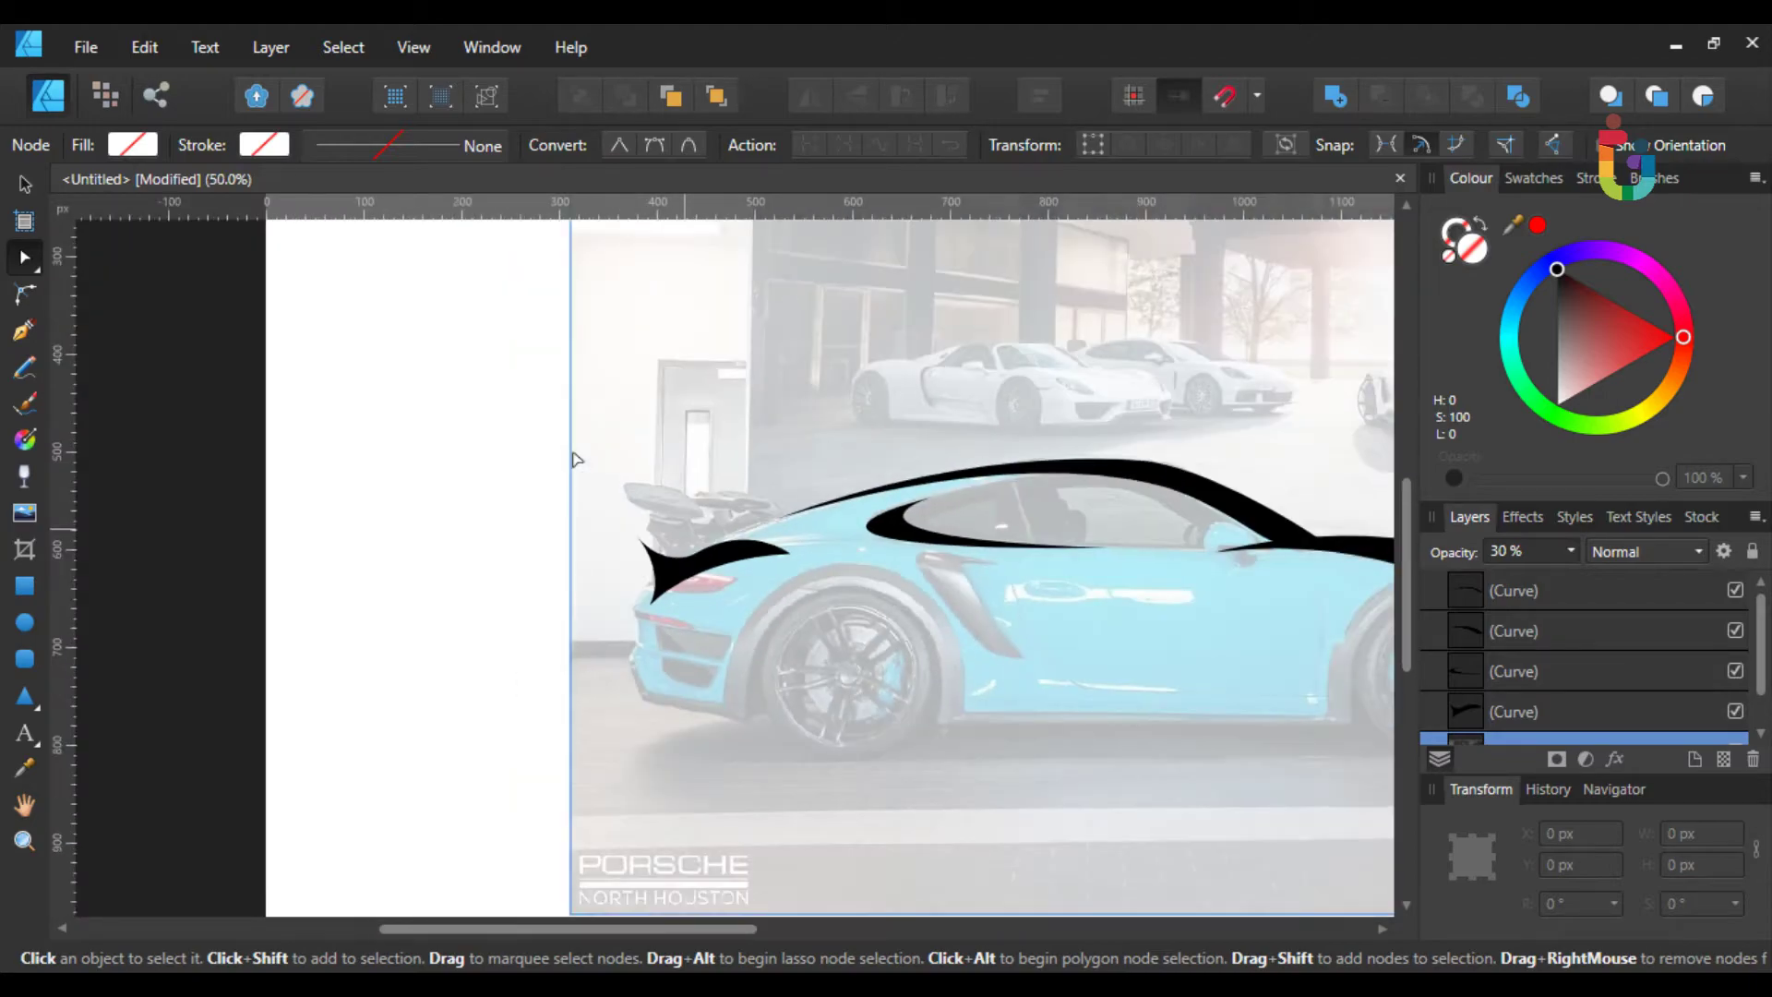
{"action": "key", "text": "ctrl+plus"}
{"action": "key", "text": "ctrl+plus"}
{"action": "key", "text": "v"}
{"action": "left_click_drag", "start_coordinate": [720, 561], "coordinate": [744, 567]}
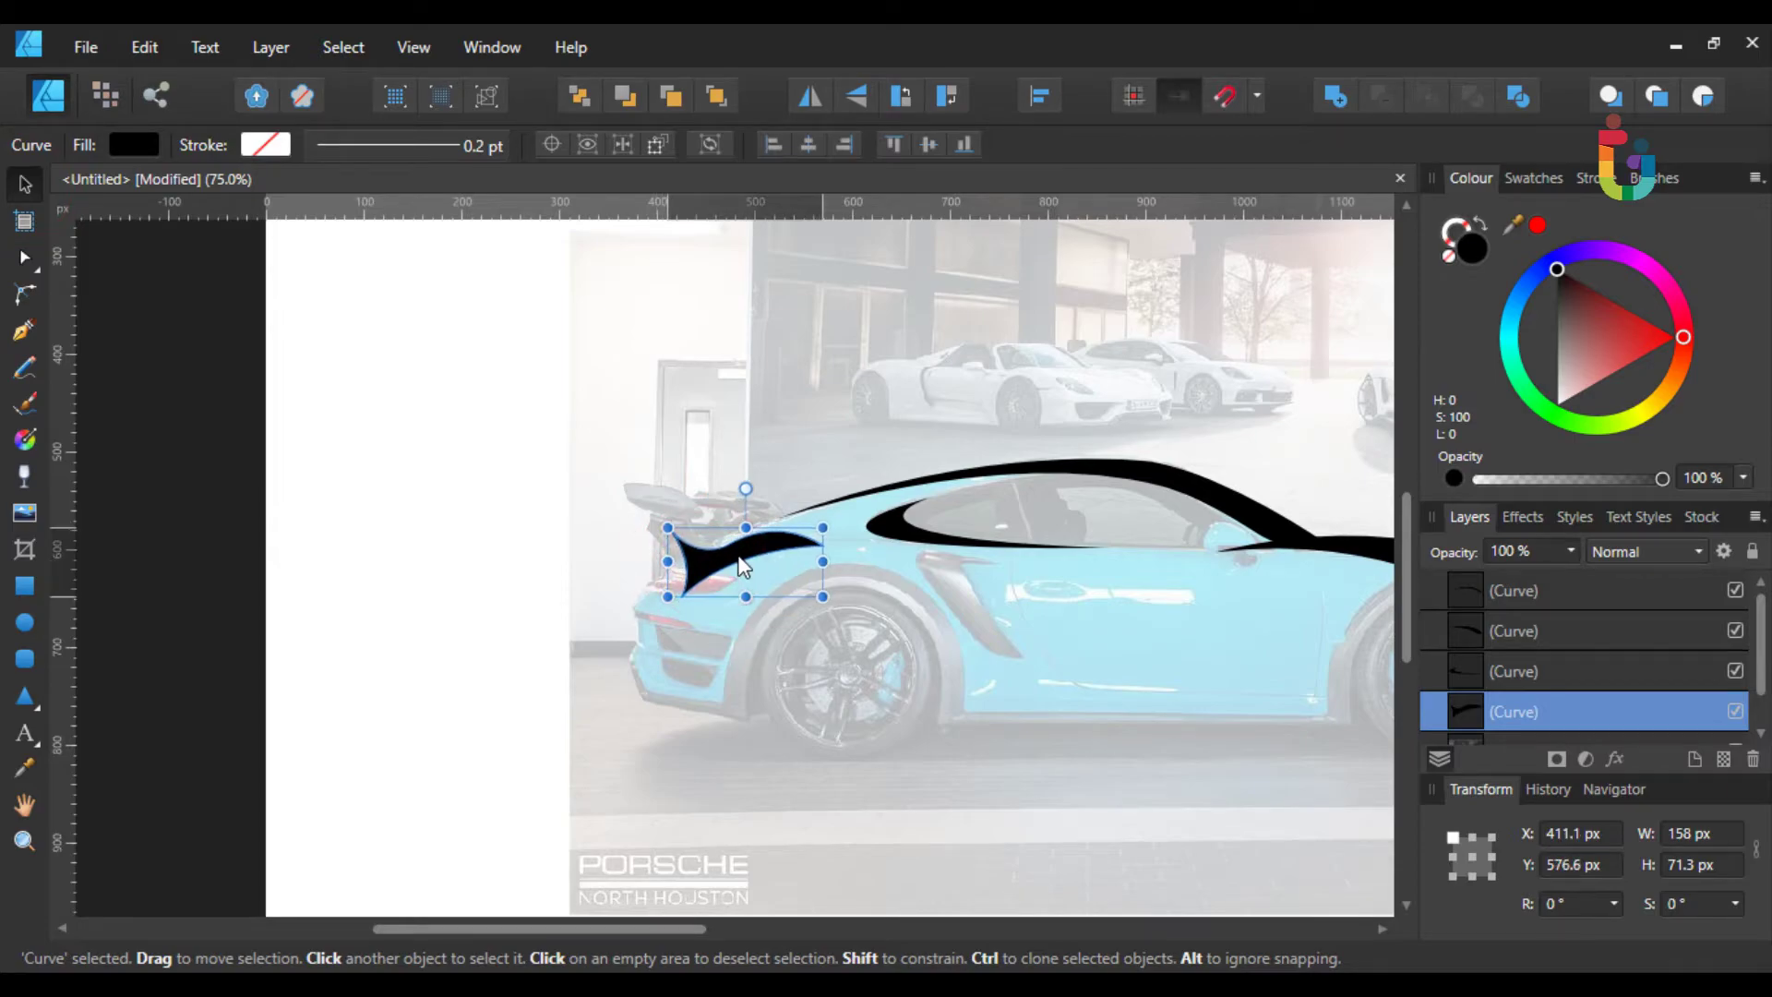
{"action": "left_click", "coordinate": [638, 445]}
- Hide the reference photo layer to check the black silhouette shapes on their own
{"action": "left_click_drag", "start_coordinate": [960, 519], "coordinate": [588, 510]}
{"action": "scroll", "coordinate": [1499, 671], "scroll_direction": "down", "scroll_amount": 1}
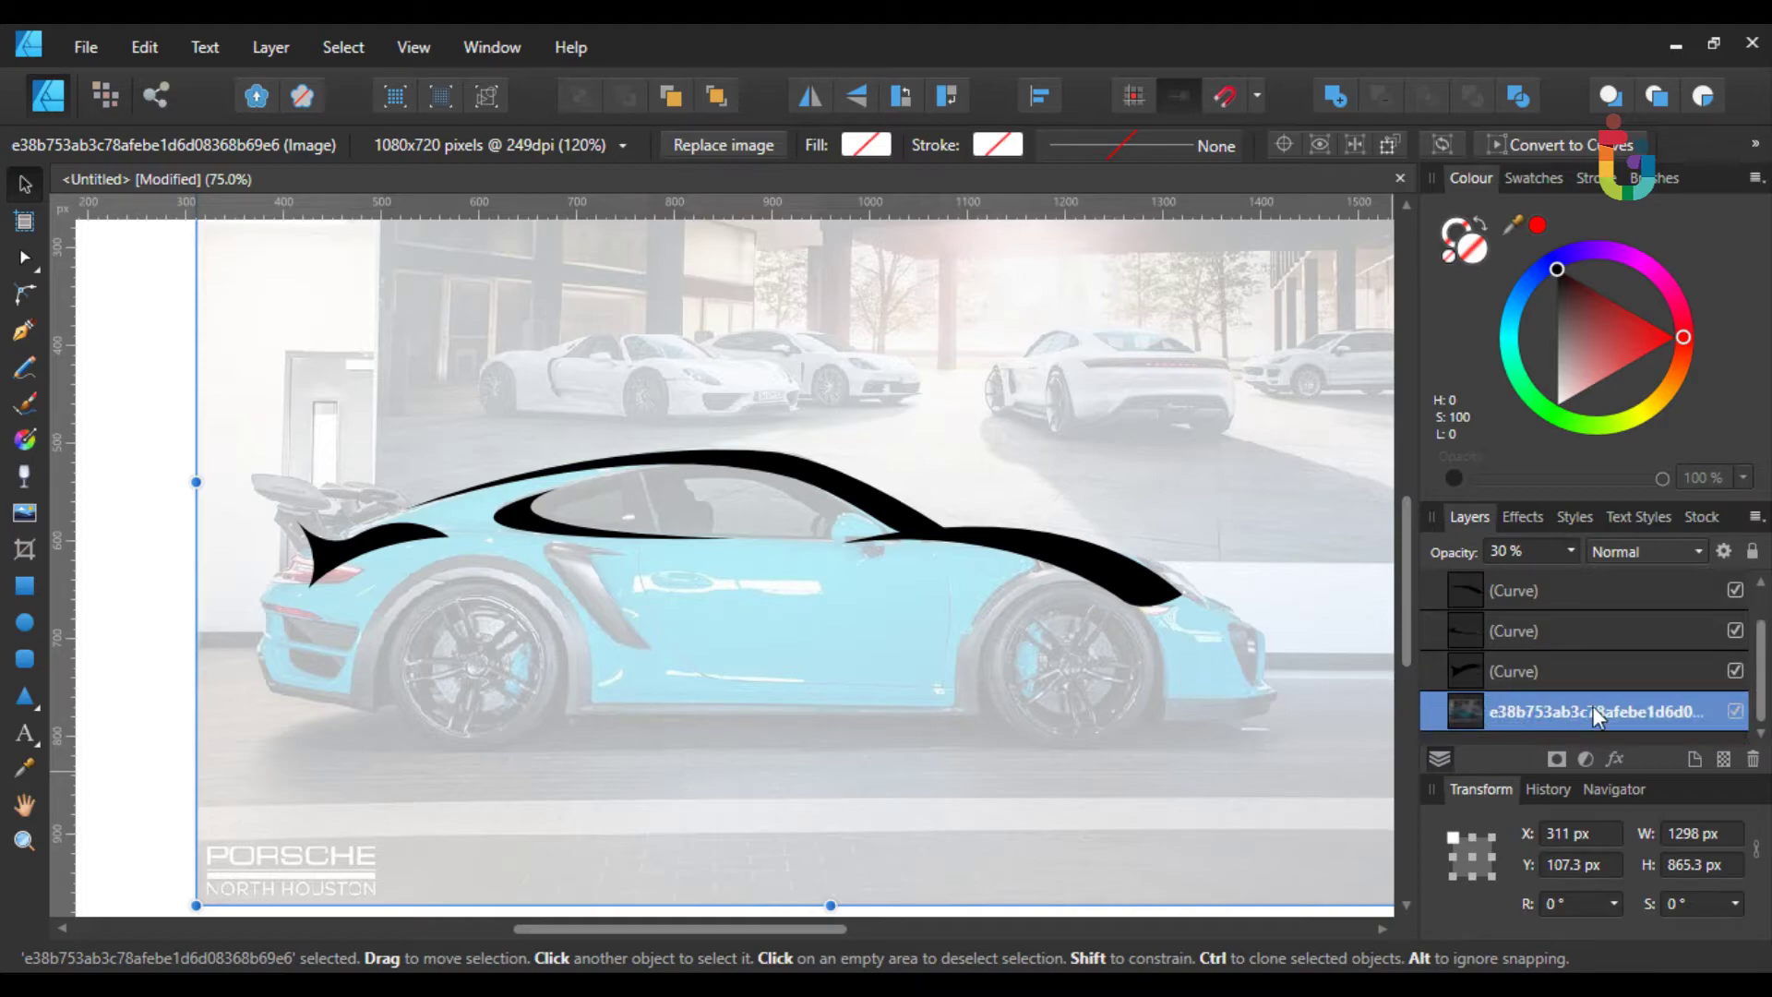
{"action": "left_click", "coordinate": [1734, 713]}
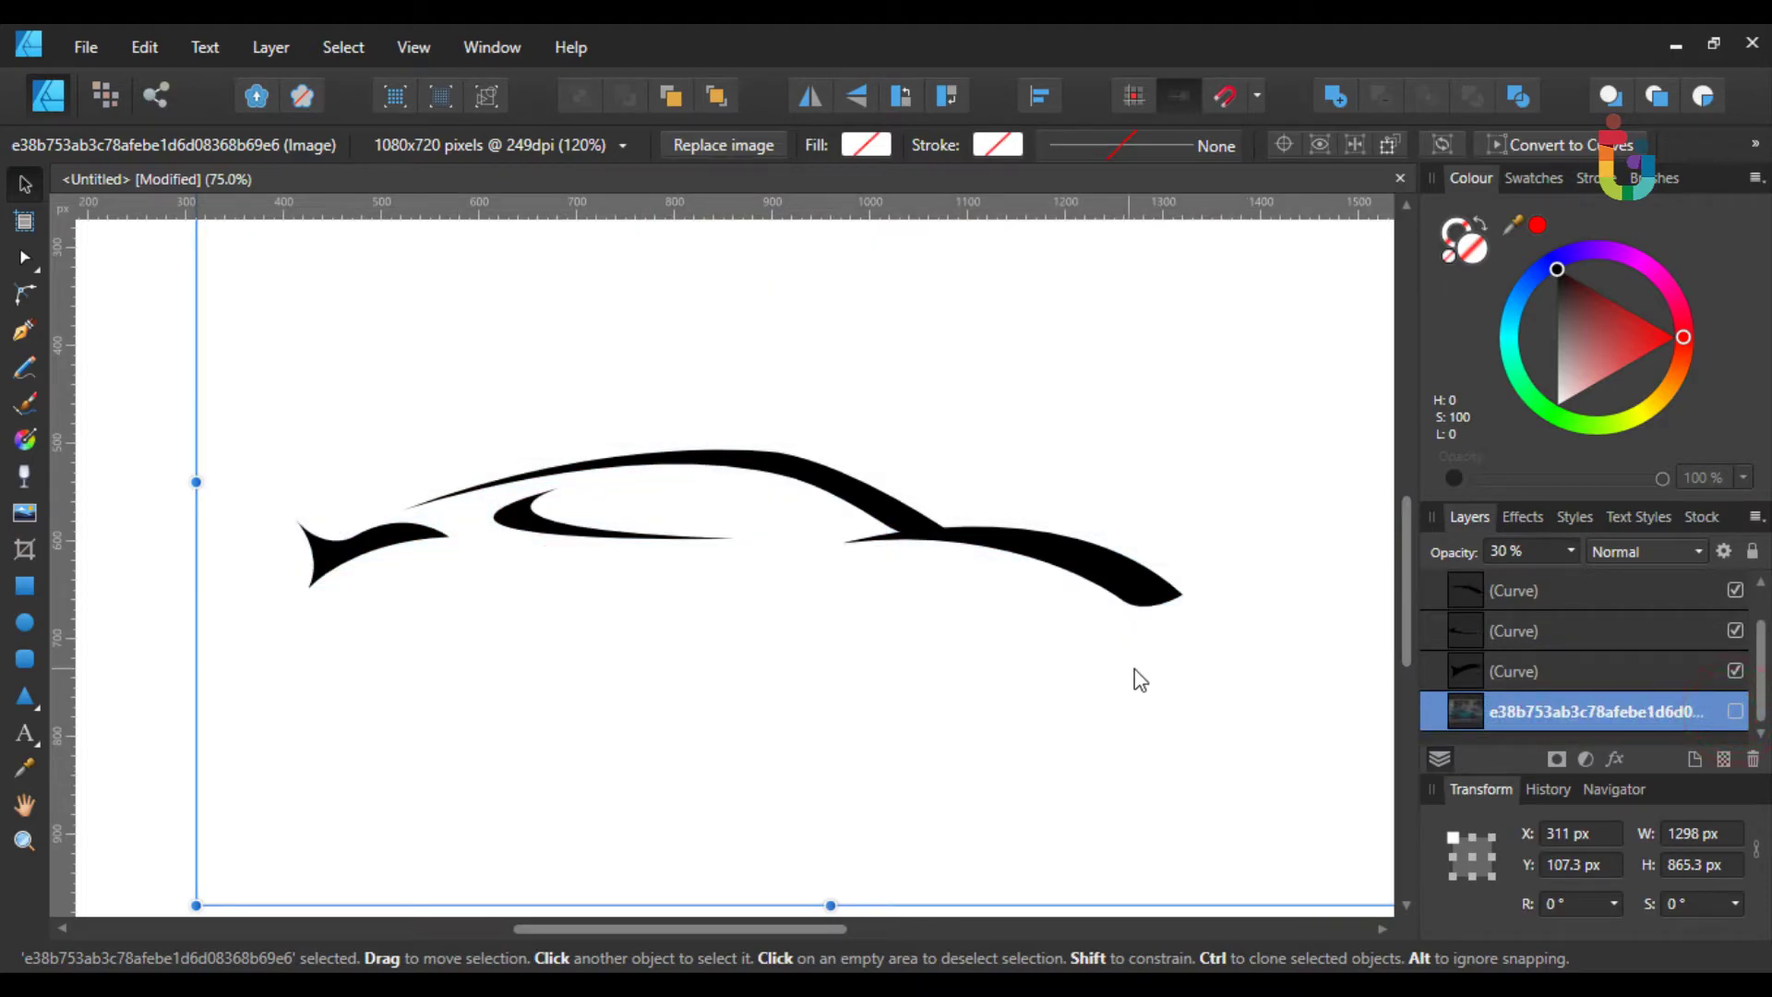
{"action": "left_click_drag", "start_coordinate": [894, 656], "coordinate": [818, 712]}
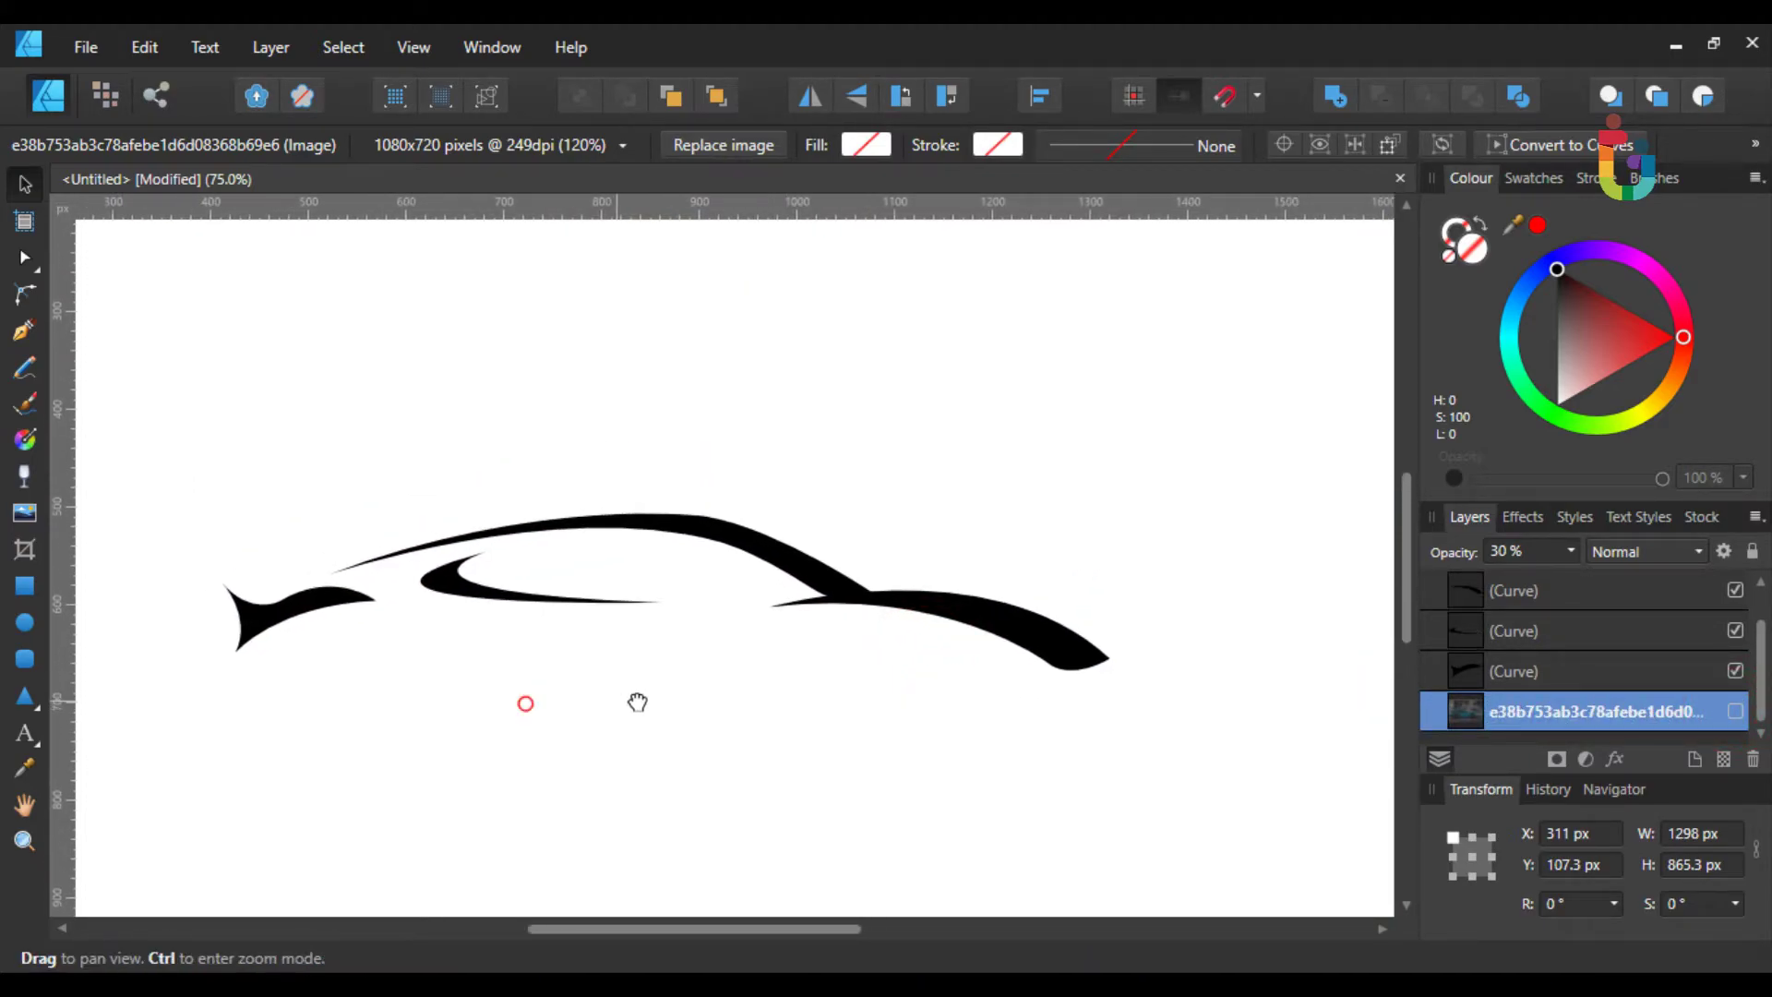
- Move the tail shape slightly down on the car silhouette and deselect it
{"action": "key", "text": "v"}
{"action": "left_click", "coordinate": [427, 598]}
{"action": "left_click_drag", "start_coordinate": [435, 615], "coordinate": [434, 619]}
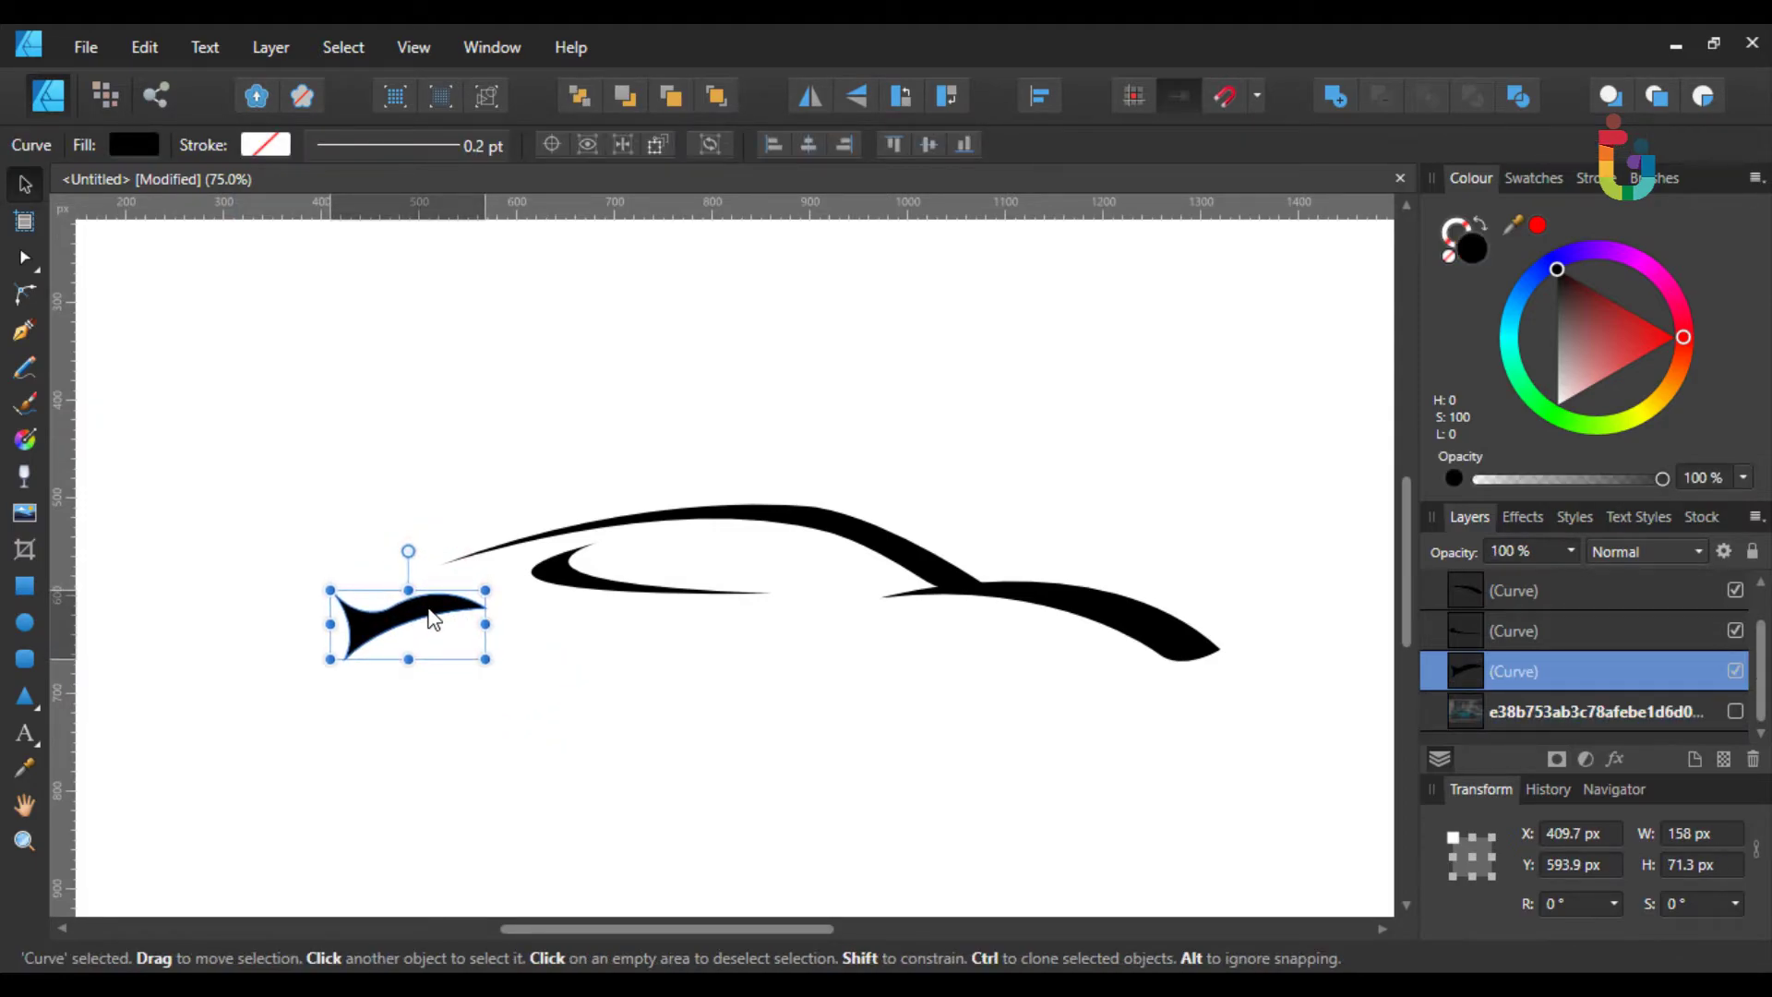
{"action": "left_click", "coordinate": [428, 458]}
{"action": "left_click_drag", "start_coordinate": [304, 453], "coordinate": [1182, 836]}
{"action": "left_click", "coordinate": [1172, 775]}
{"action": "left_click_drag", "start_coordinate": [1238, 745], "coordinate": [224, 506]}
{"action": "left_click", "coordinate": [357, 386]}
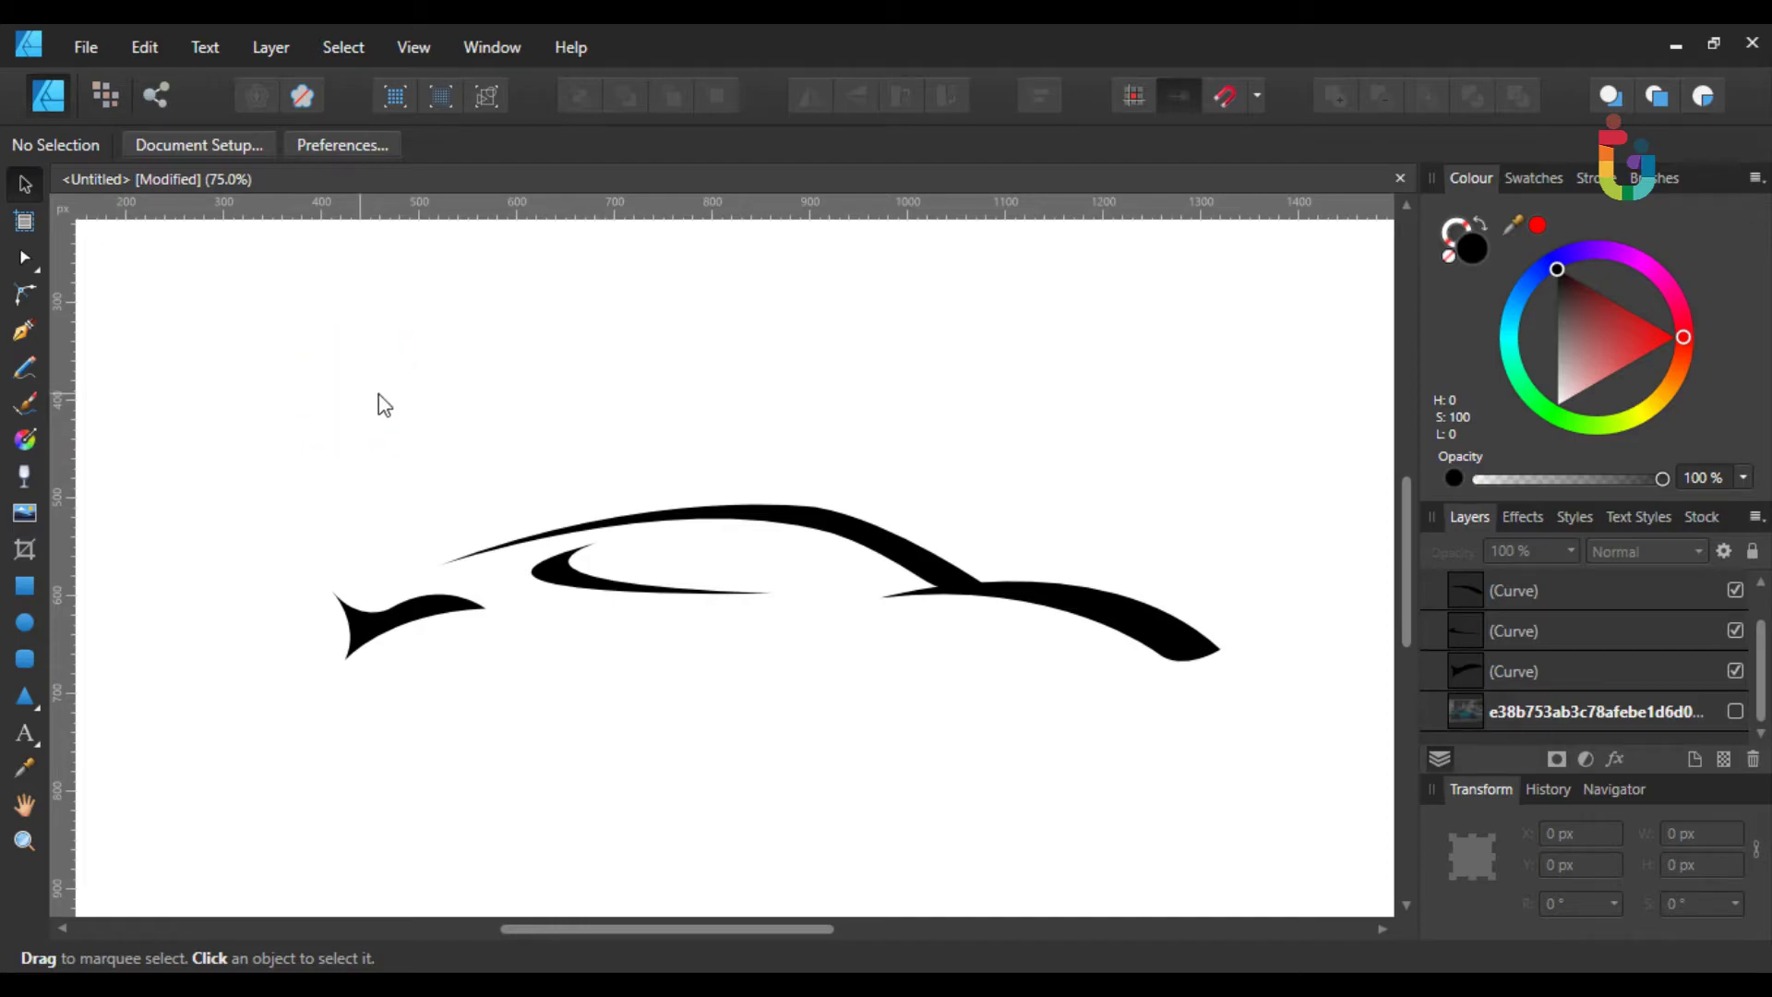
- Fill the tail shape at the rear of the car with a bright purple
{"action": "left_click_drag", "start_coordinate": [329, 510], "coordinate": [411, 660]}
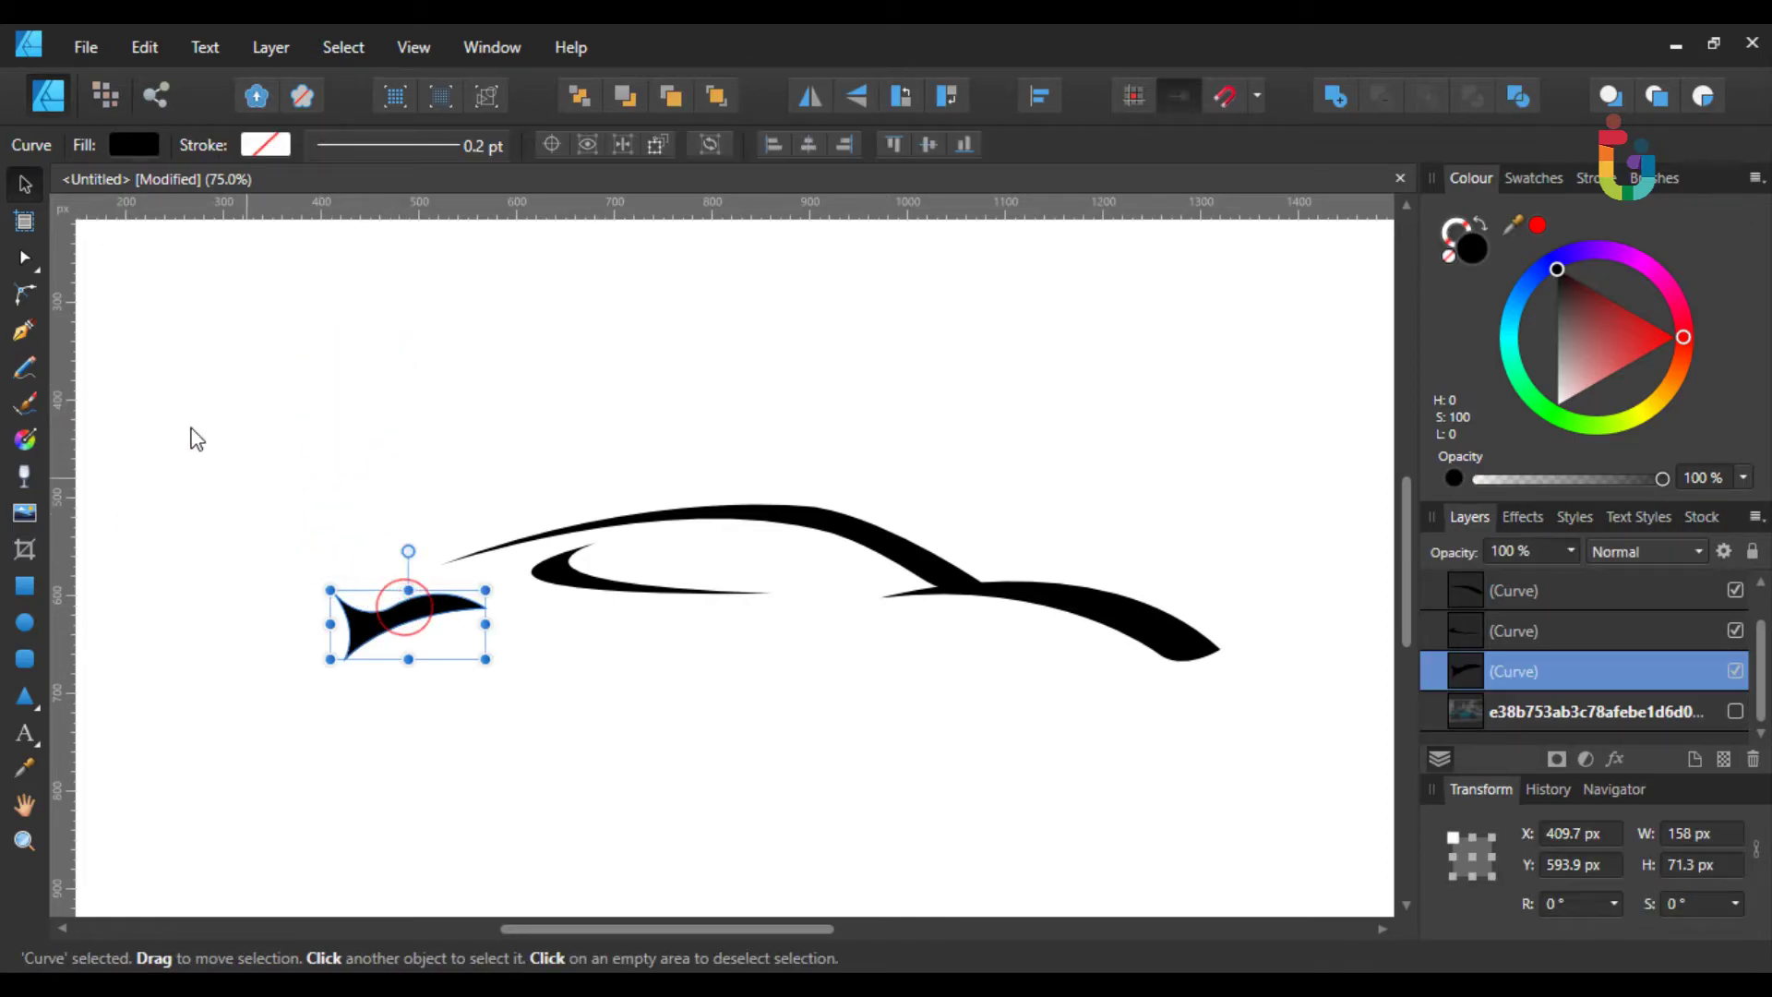
{"action": "left_click", "coordinate": [137, 144]}
{"action": "mouse_move", "coordinate": [211, 268]}
{"action": "left_mouse_down"}
{"action": "mouse_move", "coordinate": [231, 275]}
{"action": "mouse_move", "coordinate": [224, 248]}
{"action": "left_mouse_up"}
{"action": "left_click", "coordinate": [621, 427]}
- Fill the side window shape with a bright light blue, hue 206, saturation 100, lightness 50
{"action": "left_click", "coordinate": [635, 566]}
{"action": "left_click", "coordinate": [567, 592]}
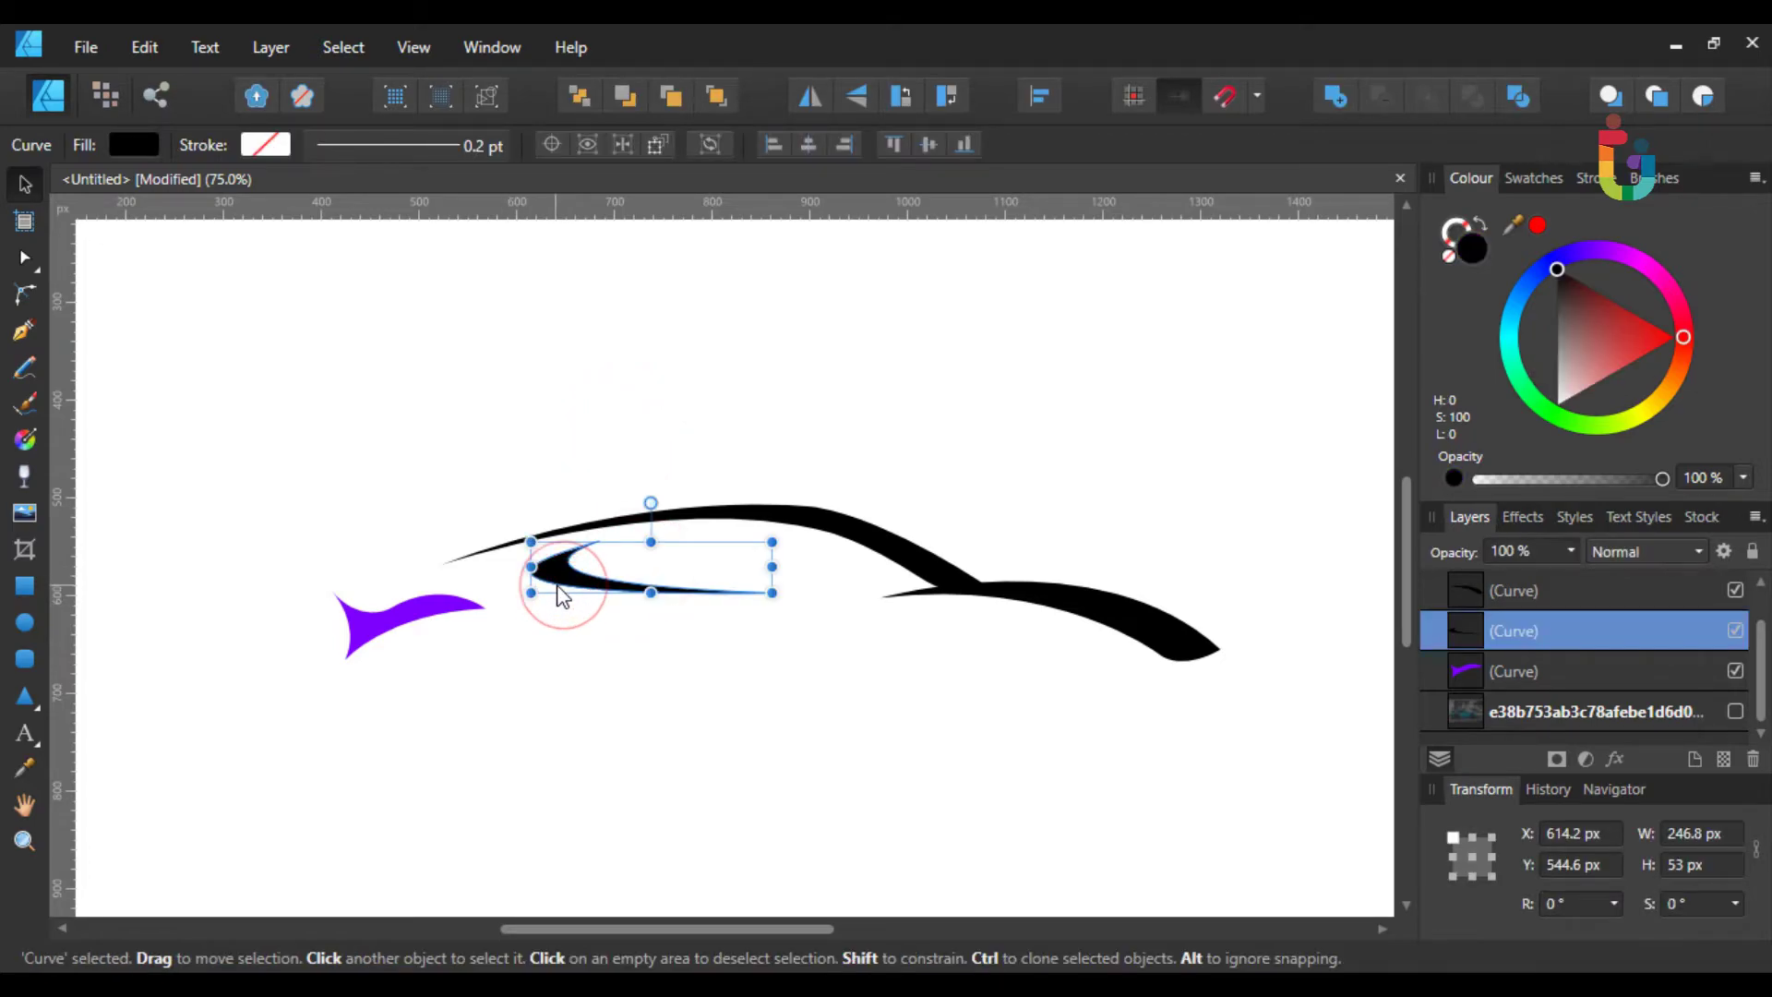
{"action": "left_click", "coordinate": [130, 145]}
{"action": "left_click_drag", "start_coordinate": [212, 276], "coordinate": [140, 325]}
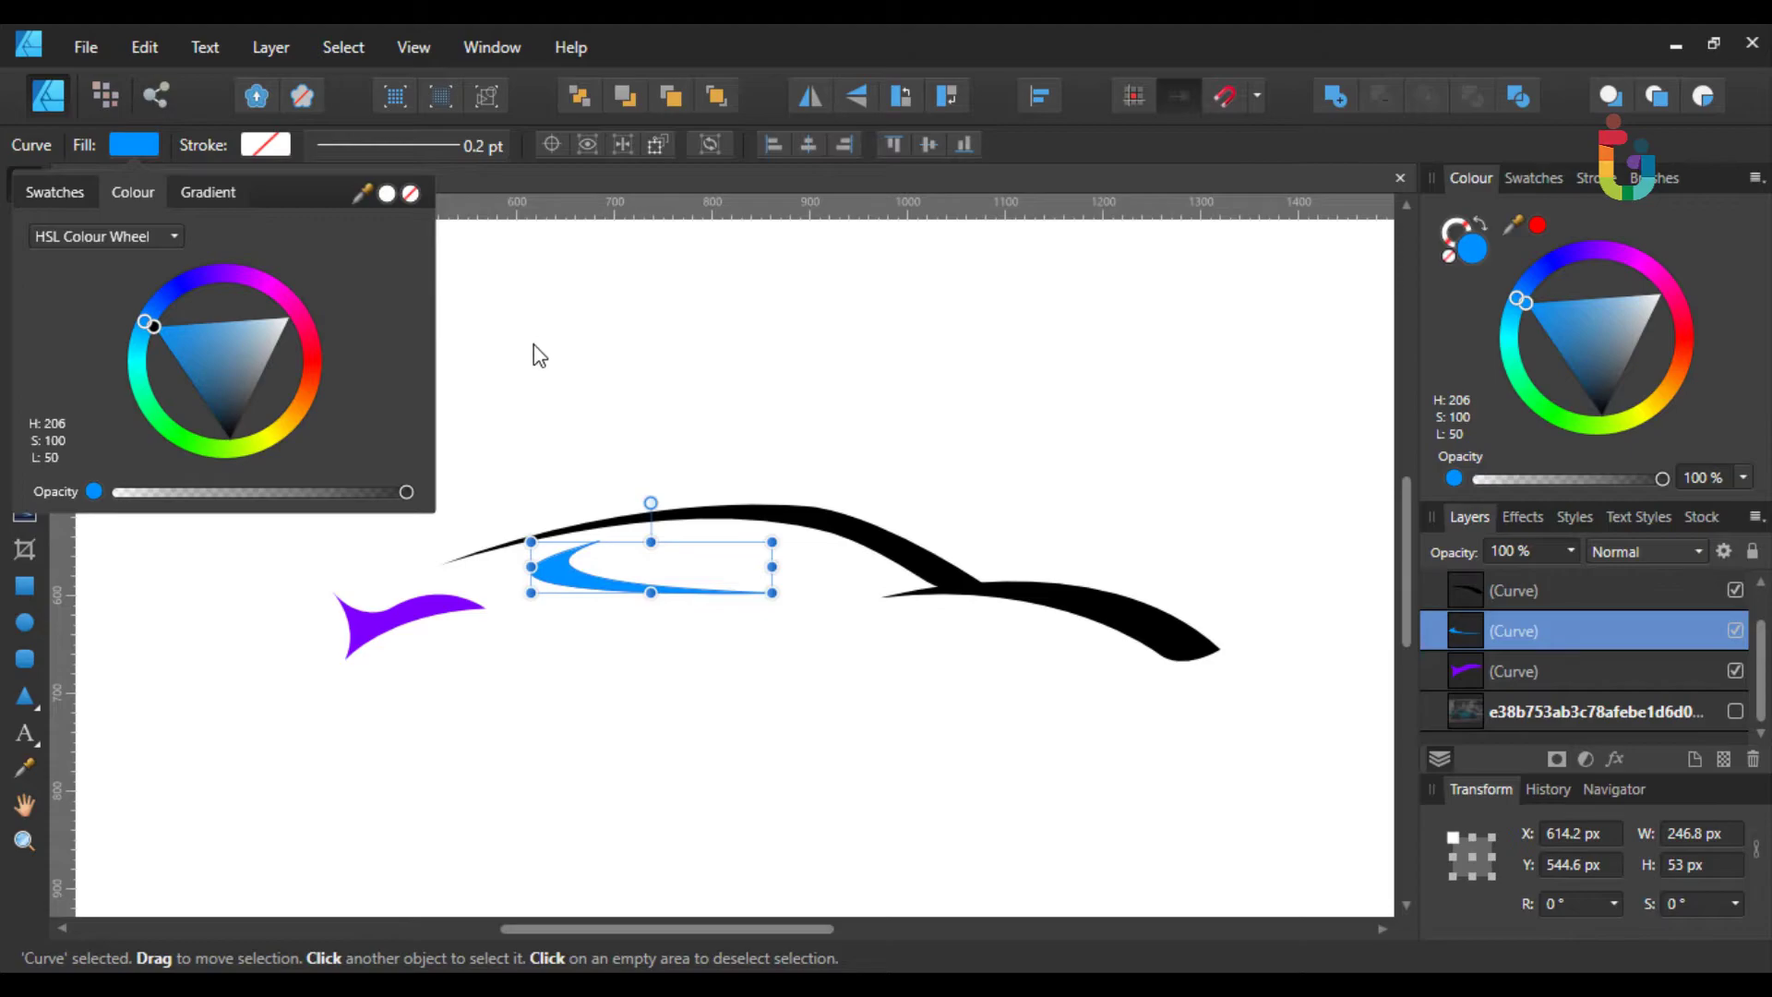
{"action": "left_click", "coordinate": [533, 345]}
- Fill the roof curve with a deep blue, hue 250, saturation 100, lightness 50
{"action": "left_click", "coordinate": [868, 518]}
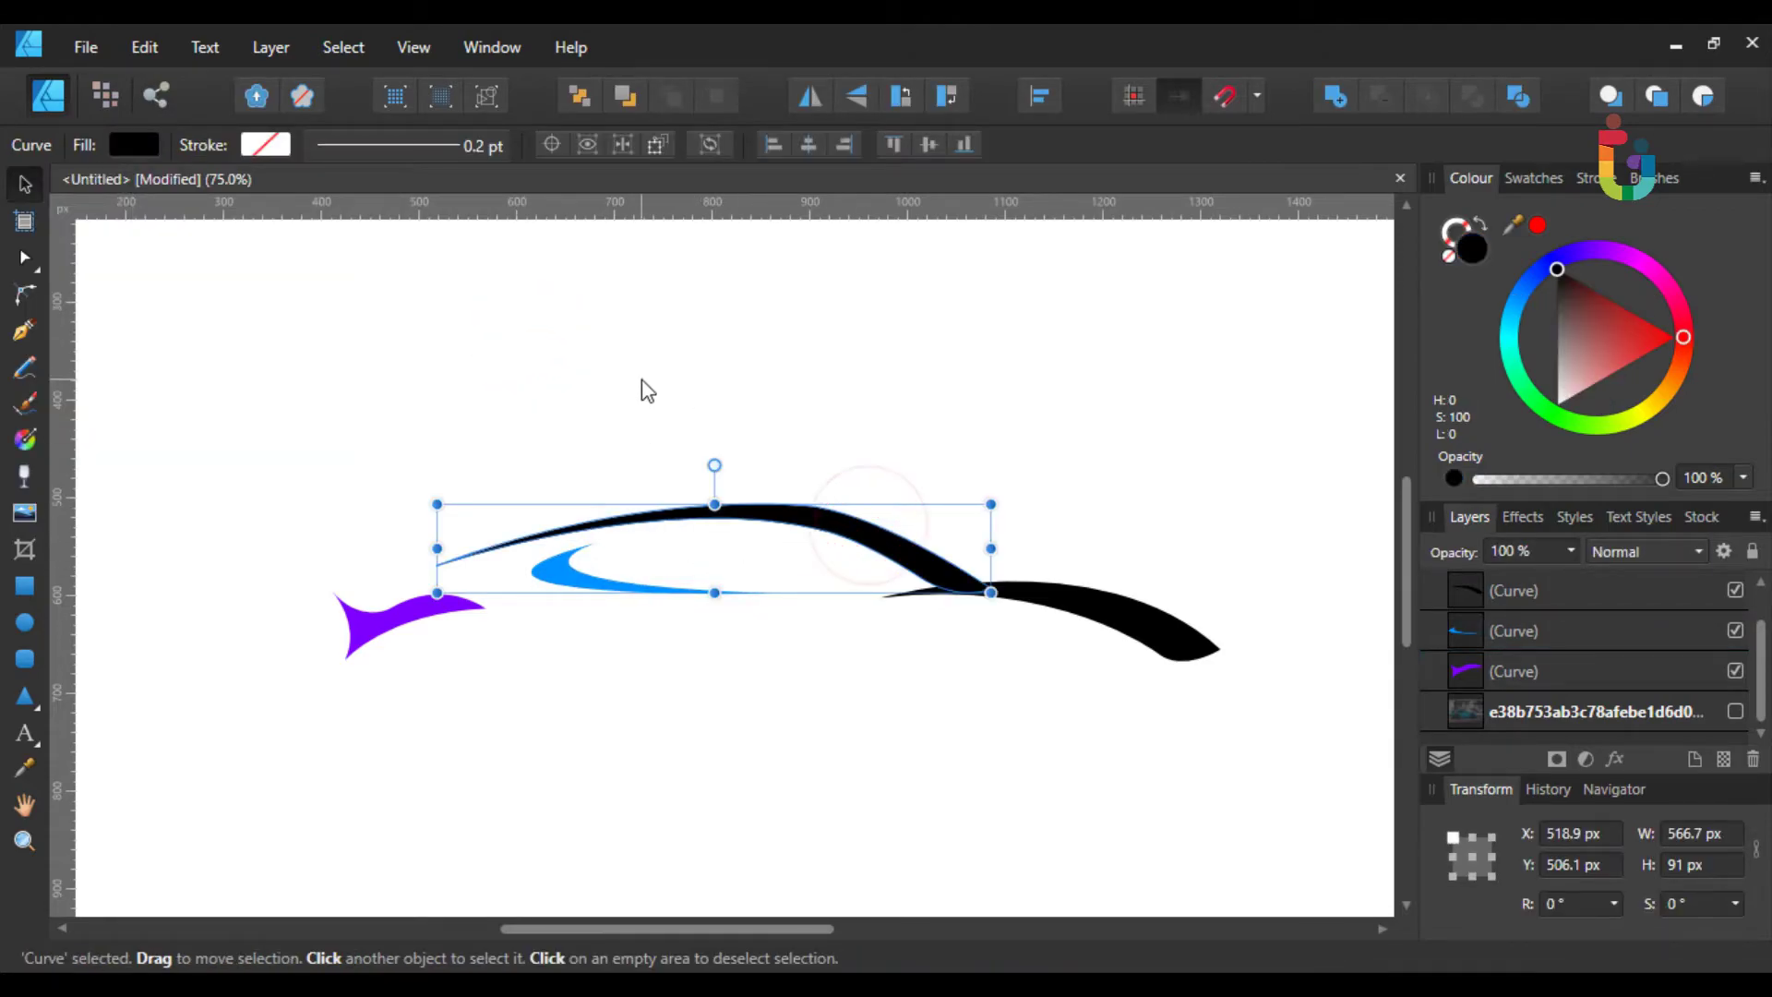
{"action": "left_click", "coordinate": [146, 142]}
{"action": "left_click_drag", "start_coordinate": [174, 280], "coordinate": [187, 263]}
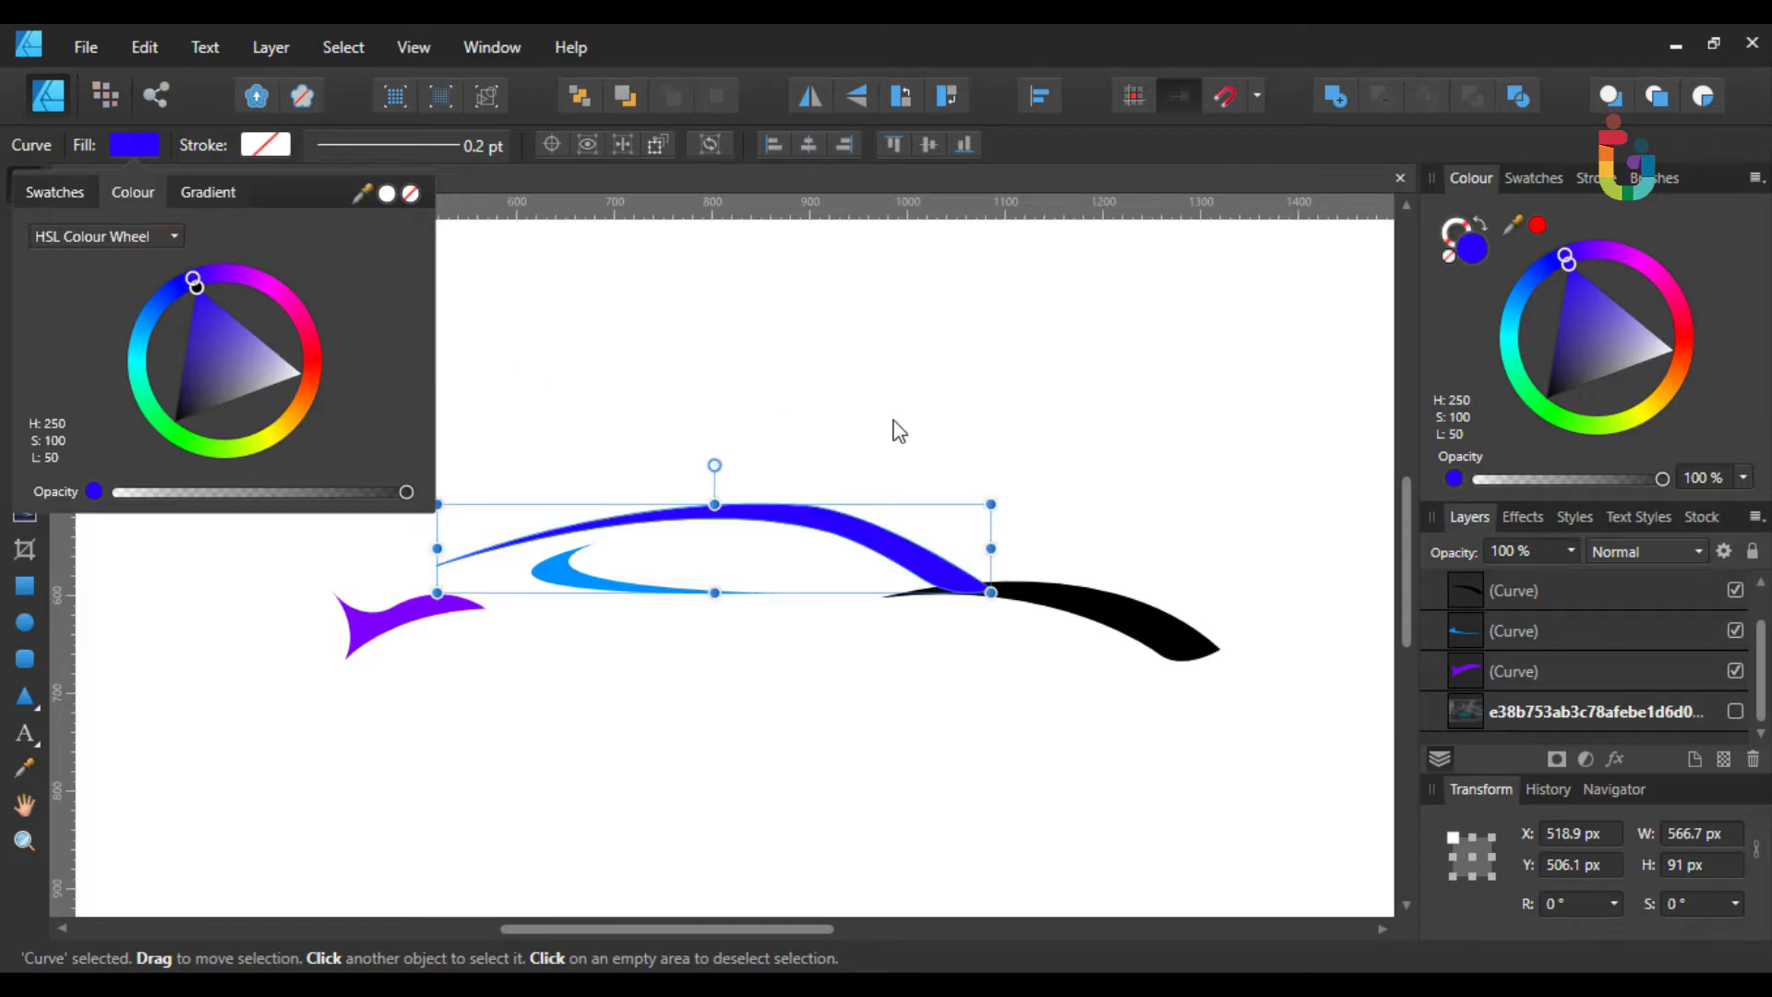
{"action": "left_click", "coordinate": [909, 415]}
- Fill the front fender shape with a bright red, hue 7, saturation 100, lightness 50, and deselect it
{"action": "left_click_drag", "start_coordinate": [1160, 538], "coordinate": [1105, 633]}
{"action": "left_click", "coordinate": [1118, 615]}
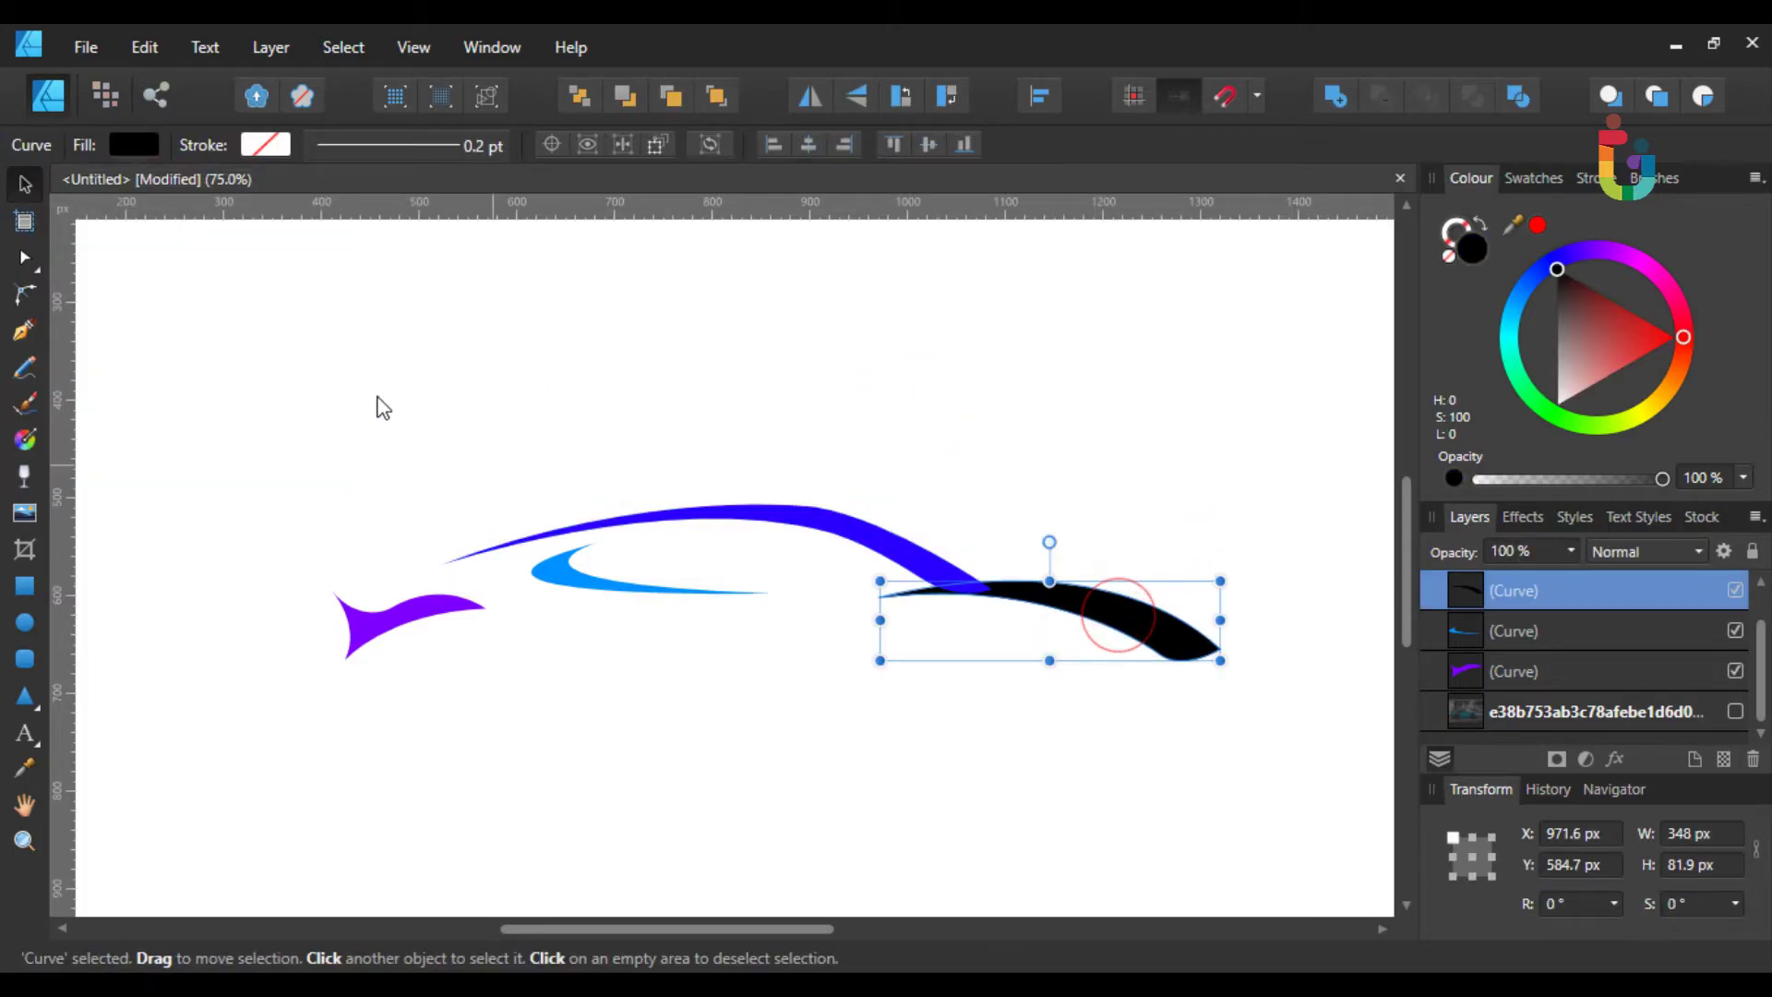
{"action": "left_click", "coordinate": [148, 144]}
{"action": "left_click", "coordinate": [185, 289]}
{"action": "mouse_move", "coordinate": [183, 290]}
{"action": "left_mouse_down"}
{"action": "mouse_move", "coordinate": [389, 336]}
{"action": "mouse_move", "coordinate": [306, 341]}
{"action": "mouse_move", "coordinate": [319, 372]}
{"action": "left_mouse_up"}
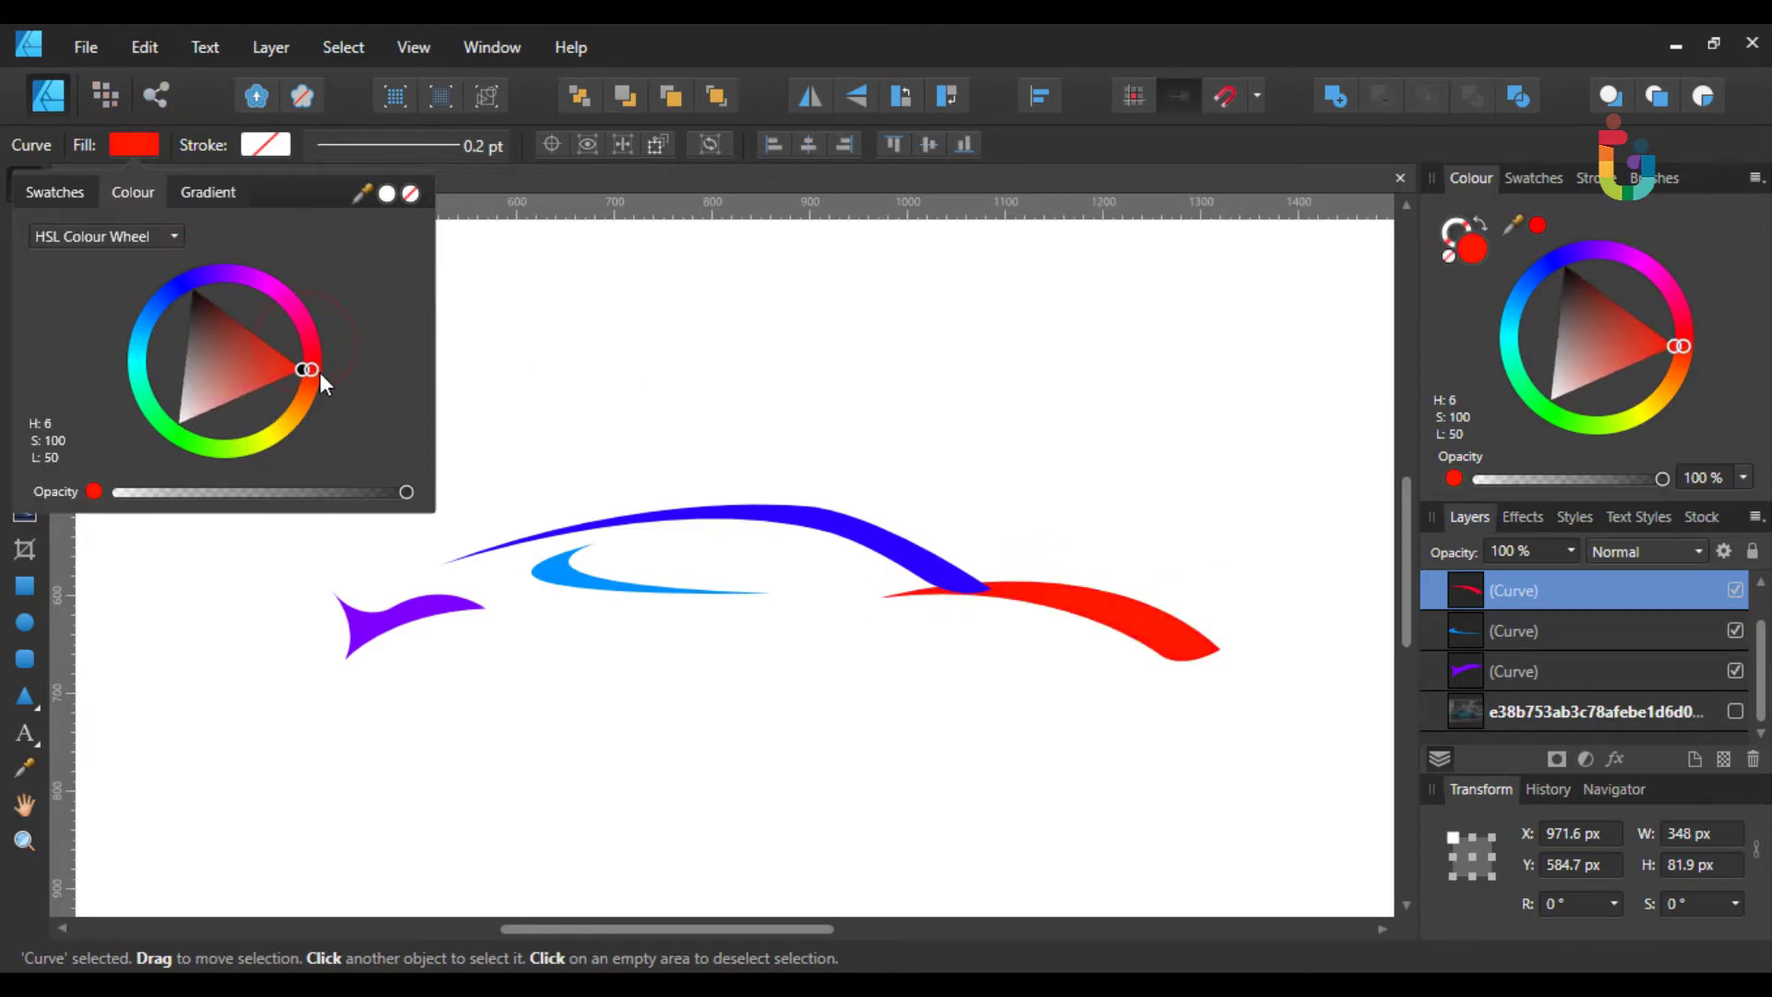
{"action": "left_click", "coordinate": [782, 413]}
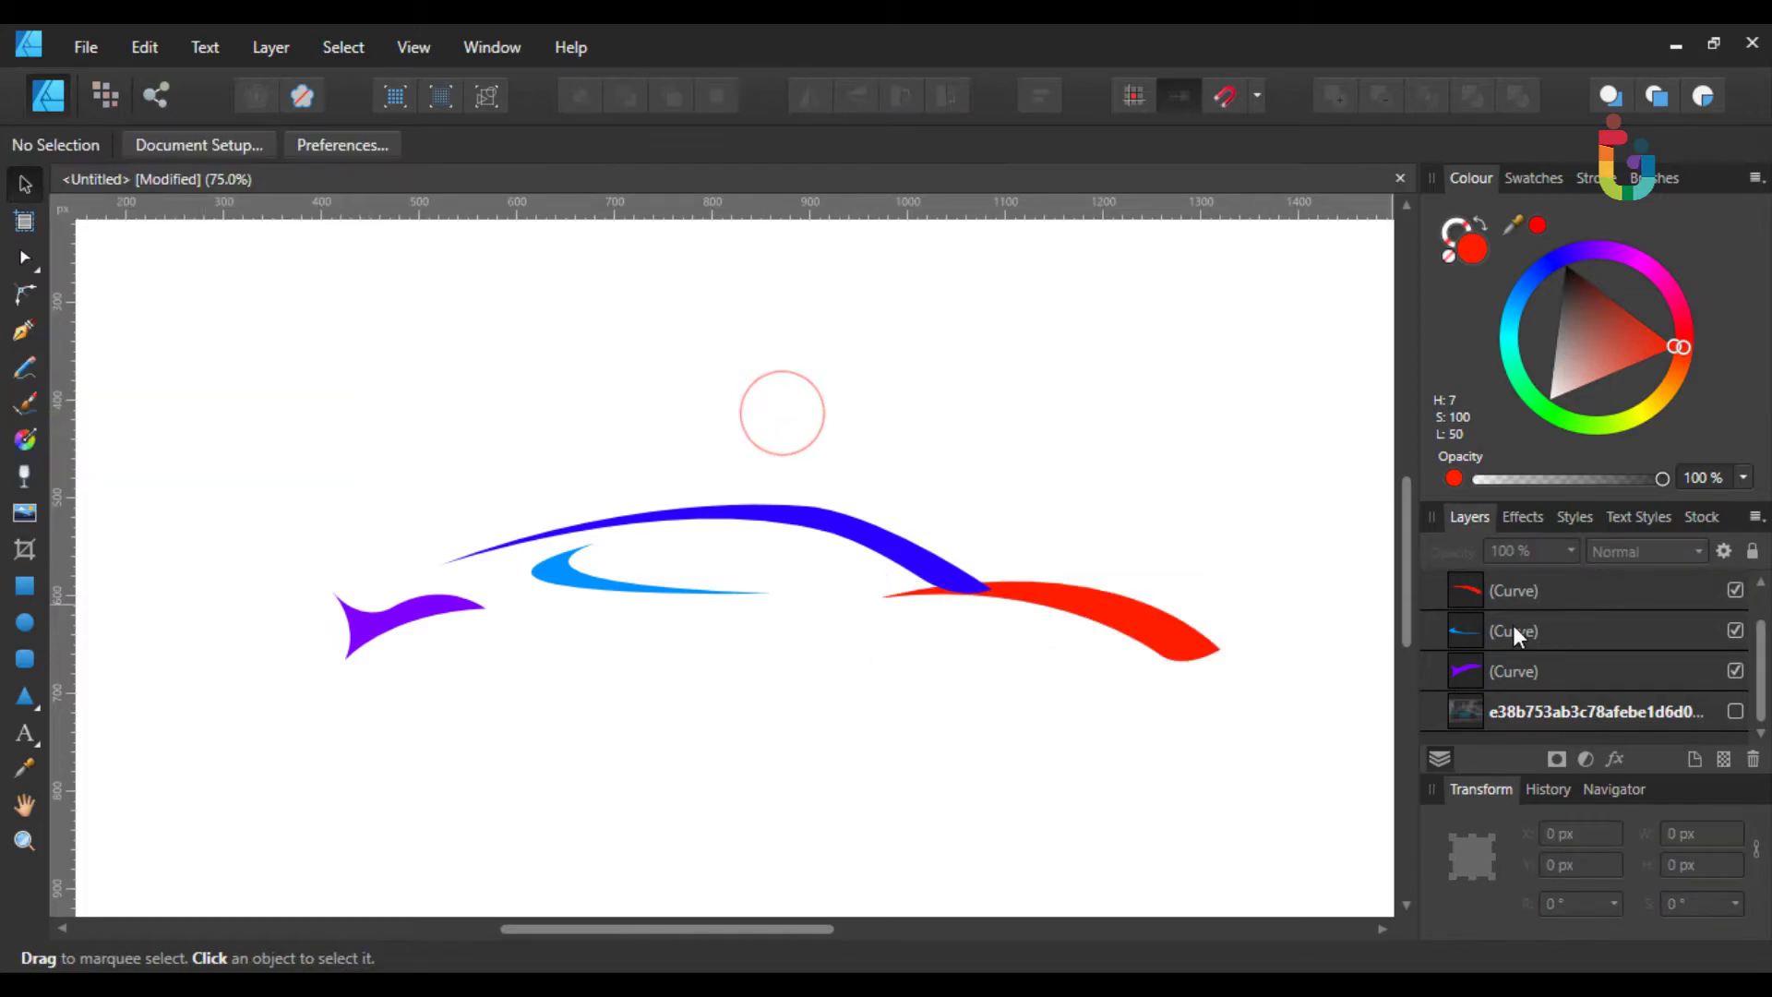
- Move the red front fender curve above the blue roof curve in the layer order
{"action": "left_click", "coordinate": [1531, 592]}
{"action": "scroll", "coordinate": [1566, 636], "scroll_direction": "up", "scroll_amount": 1}
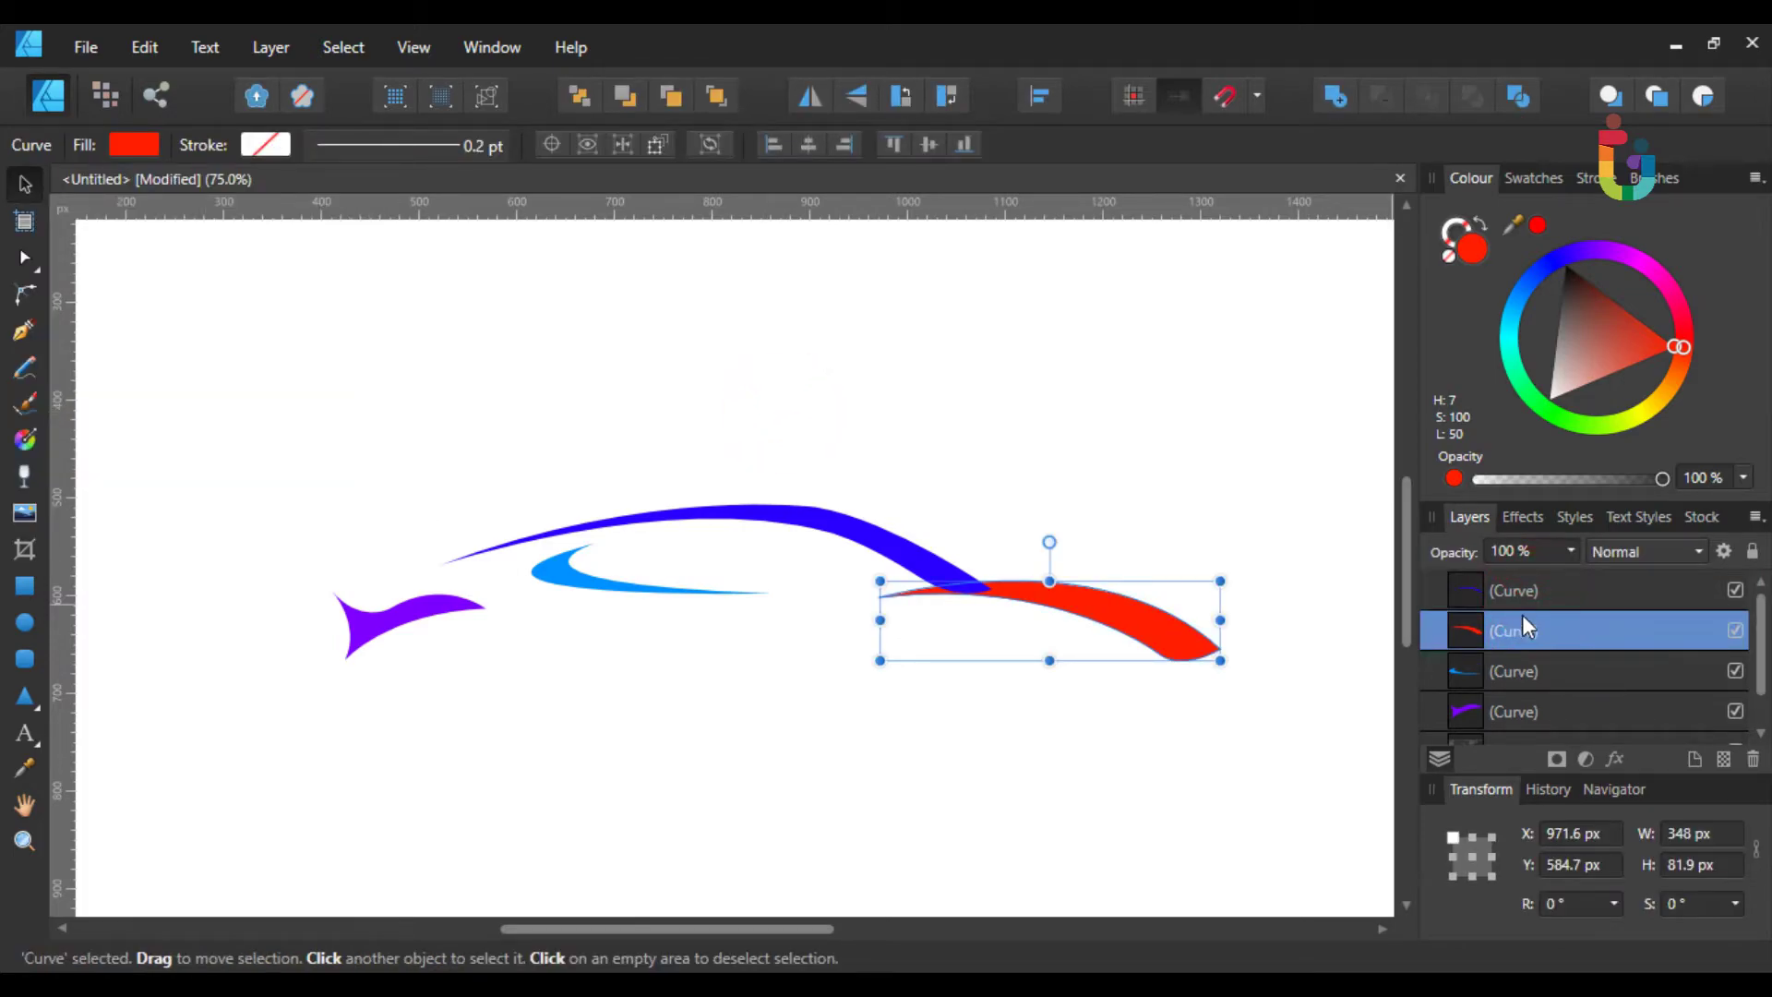
{"action": "left_click", "coordinate": [1572, 590]}
{"action": "double_click", "coordinate": [1586, 626]}
{"action": "left_click_drag", "start_coordinate": [1602, 613], "coordinate": [1568, 590]}
{"action": "left_click", "coordinate": [1122, 486]}
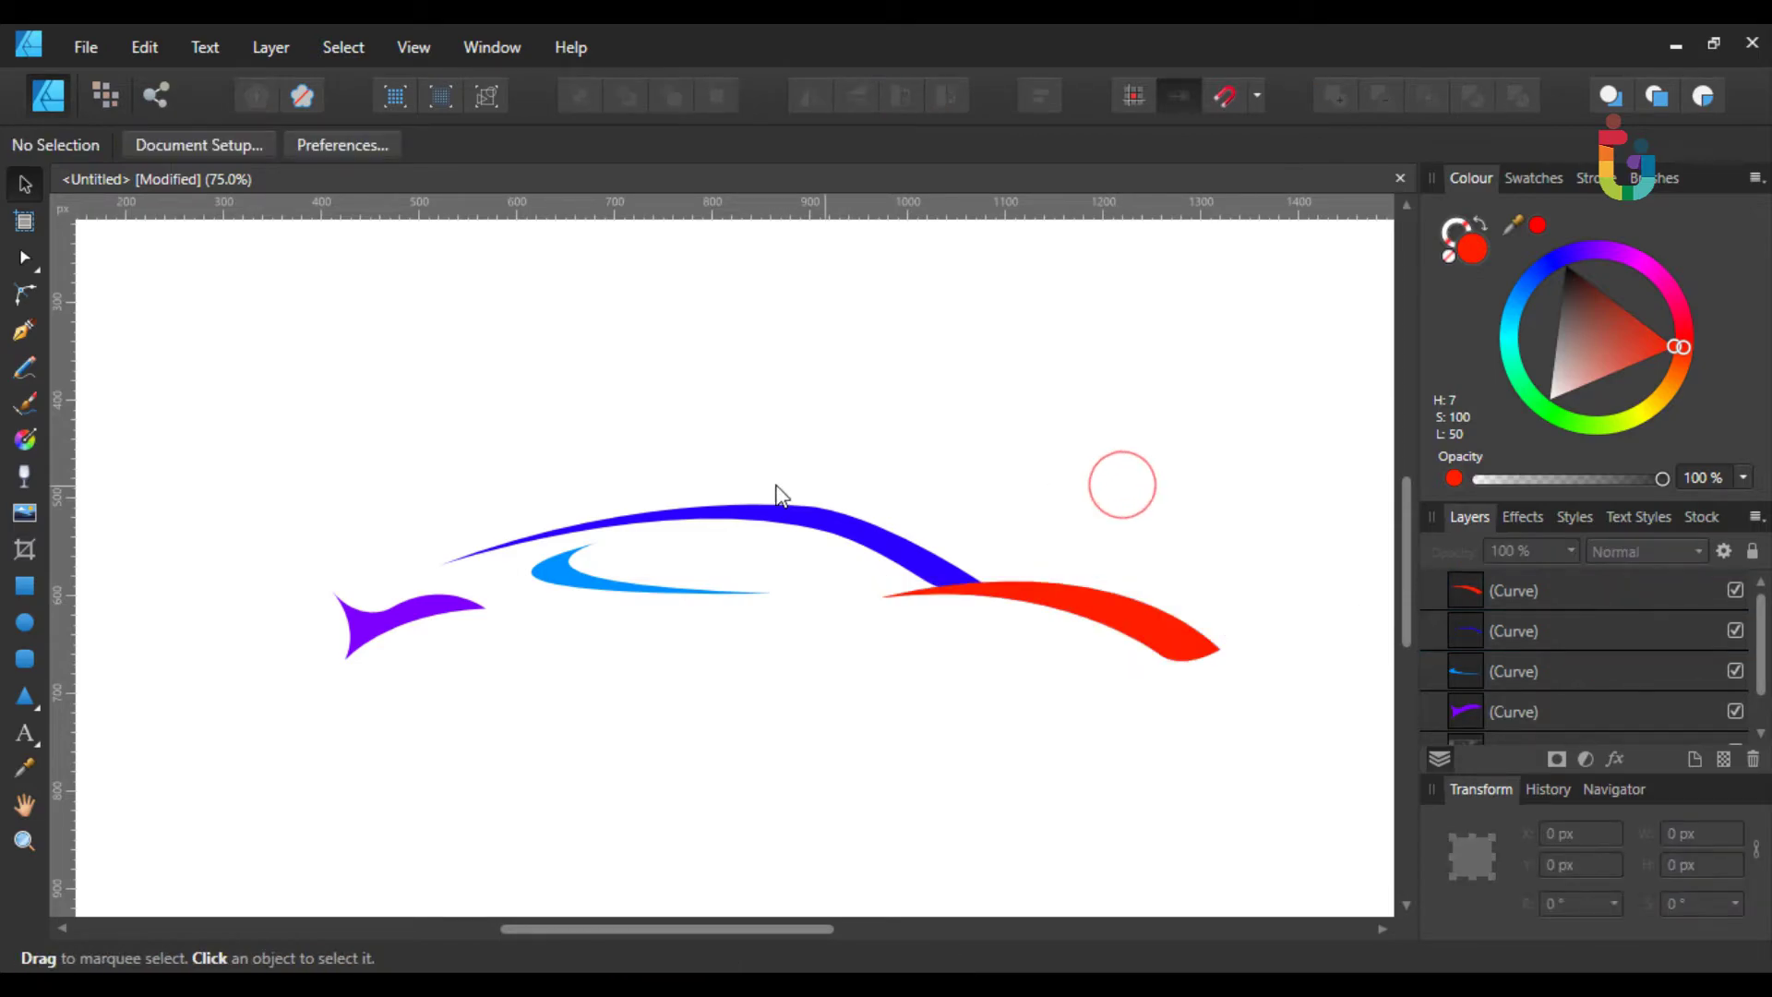
{"action": "mouse_move", "coordinate": [328, 427]}
{"action": "left_mouse_down"}
{"action": "mouse_move", "coordinate": [1194, 890]}
{"action": "mouse_move", "coordinate": [1179, 666]}
{"action": "left_mouse_up"}
{"action": "left_click", "coordinate": [977, 450]}
{"action": "key", "text": "space"}
{"action": "mouse_move", "coordinate": [596, 674]}
{"action": "left_mouse_down"}
{"action": "mouse_move", "coordinate": [415, 633]}
{"action": "mouse_move", "coordinate": [475, 696]}
{"action": "mouse_move", "coordinate": [475, 664]}
{"action": "mouse_move", "coordinate": [434, 633]}
{"action": "left_mouse_up"}
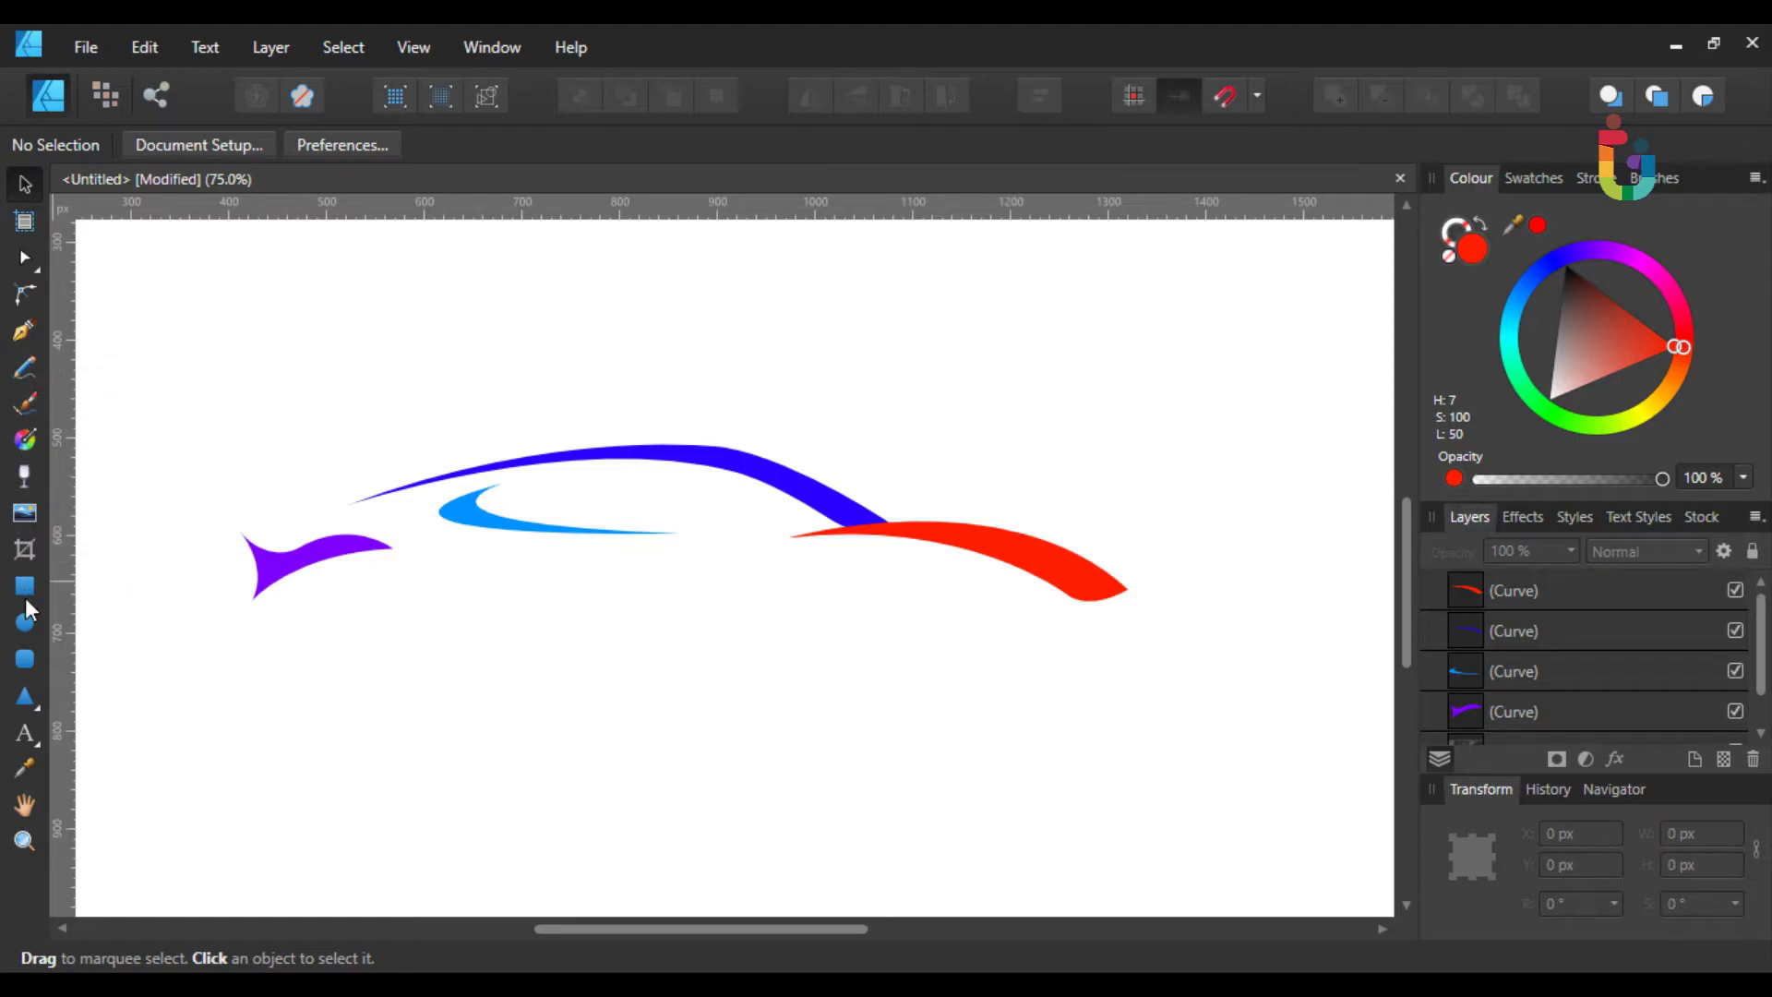
- Add the artistic text "COMPANY NAME" in the empty space below the car
{"action": "left_click", "coordinate": [30, 731]}
{"action": "left_click", "coordinate": [323, 739]}
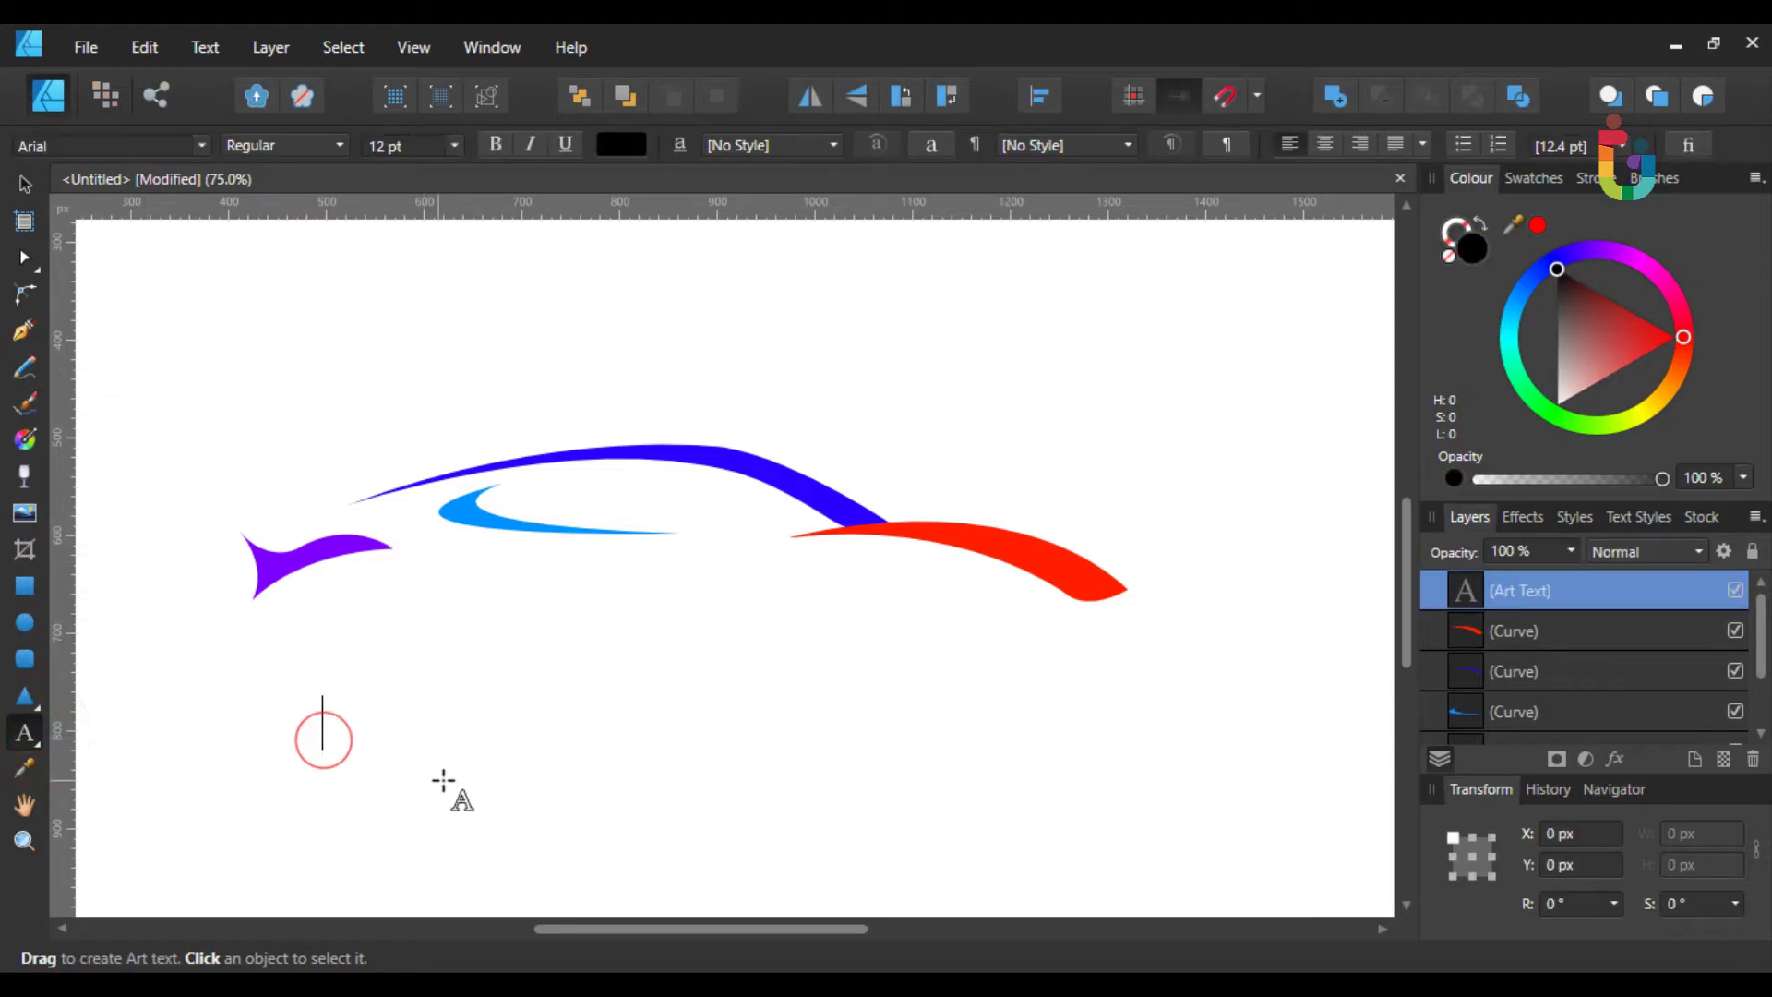
{"action": "type", "text": "COM"}
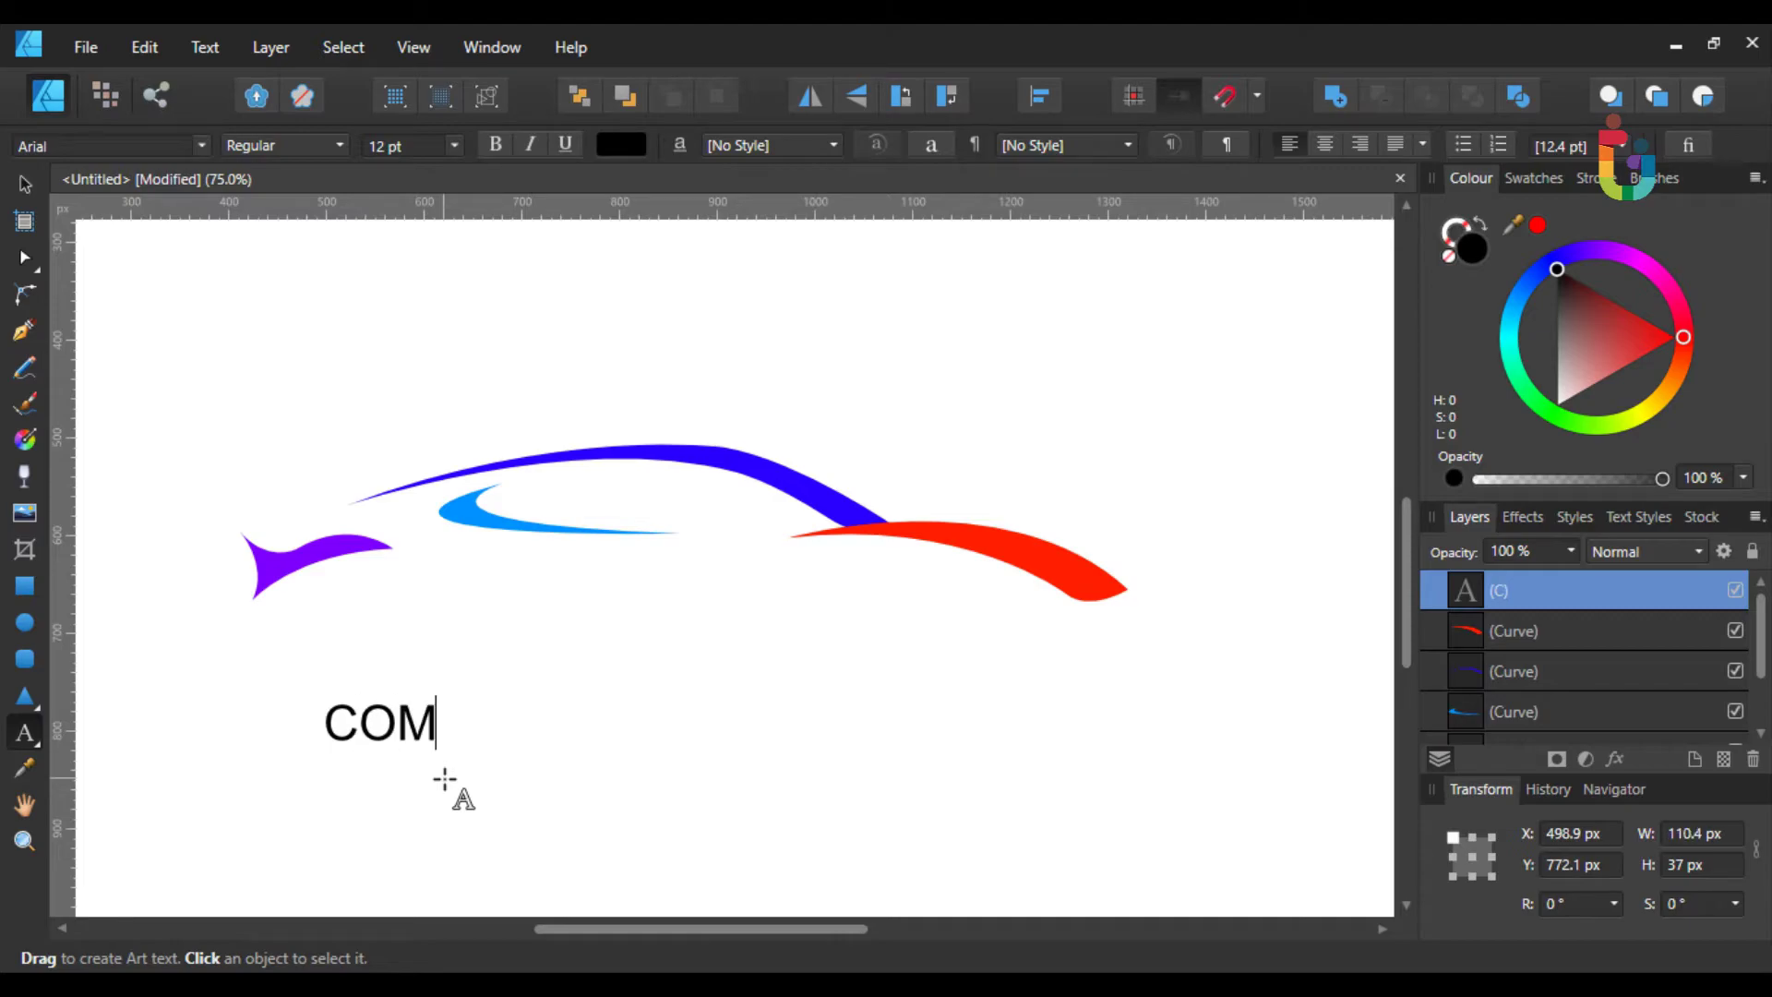
{"action": "type", "text": "NAEM"}
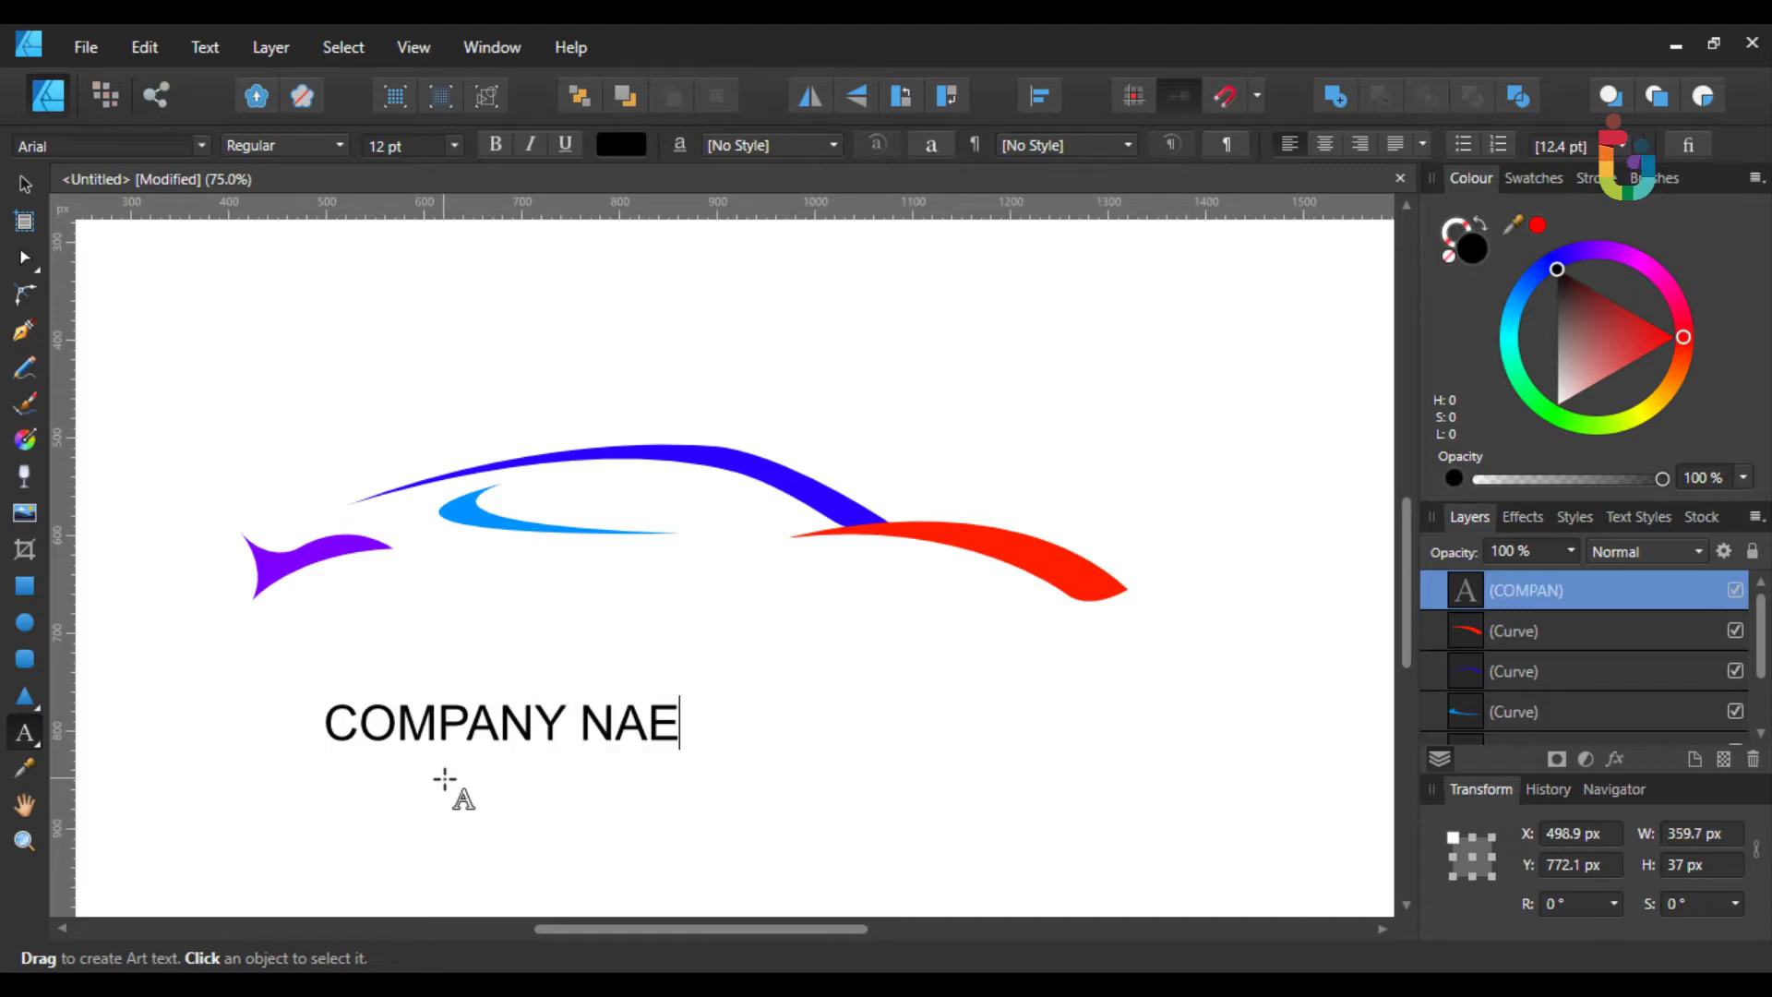
{"action": "key", "text": "BackSpace"}
{"action": "key", "text": "BackSpace"}
{"action": "type", "text": "a"}
{"action": "key", "text": "BackSpace"}
{"action": "type", "text": "n"}
{"action": "key", "text": "BackSpace"}
{"action": "type", "text": "N"}
{"action": "key", "text": "BackSpace"}
{"action": "type", "text": "A"}
{"action": "key", "text": "BackSpace"}
{"action": "type", "text": "ME"}
- Set the whole COMPANY NAME text in the Gotham font with the Medium style
{"action": "key", "text": "ctrl+a"}
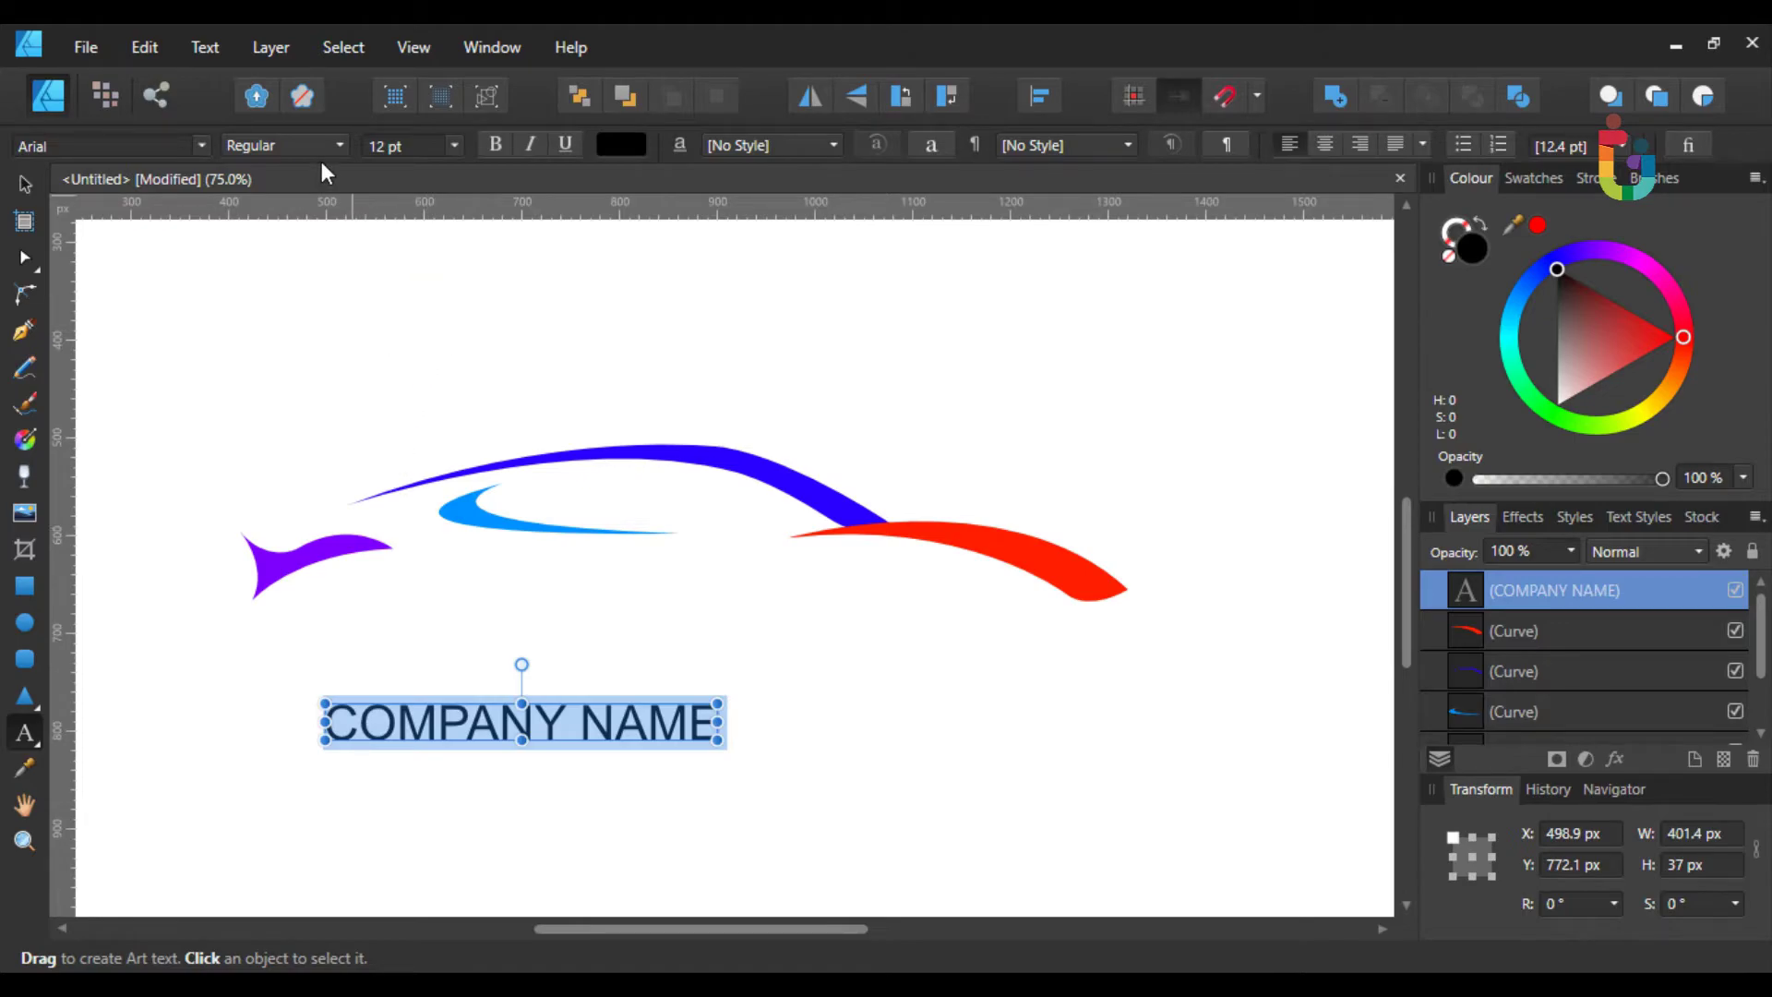
{"action": "left_click", "coordinate": [201, 145]}
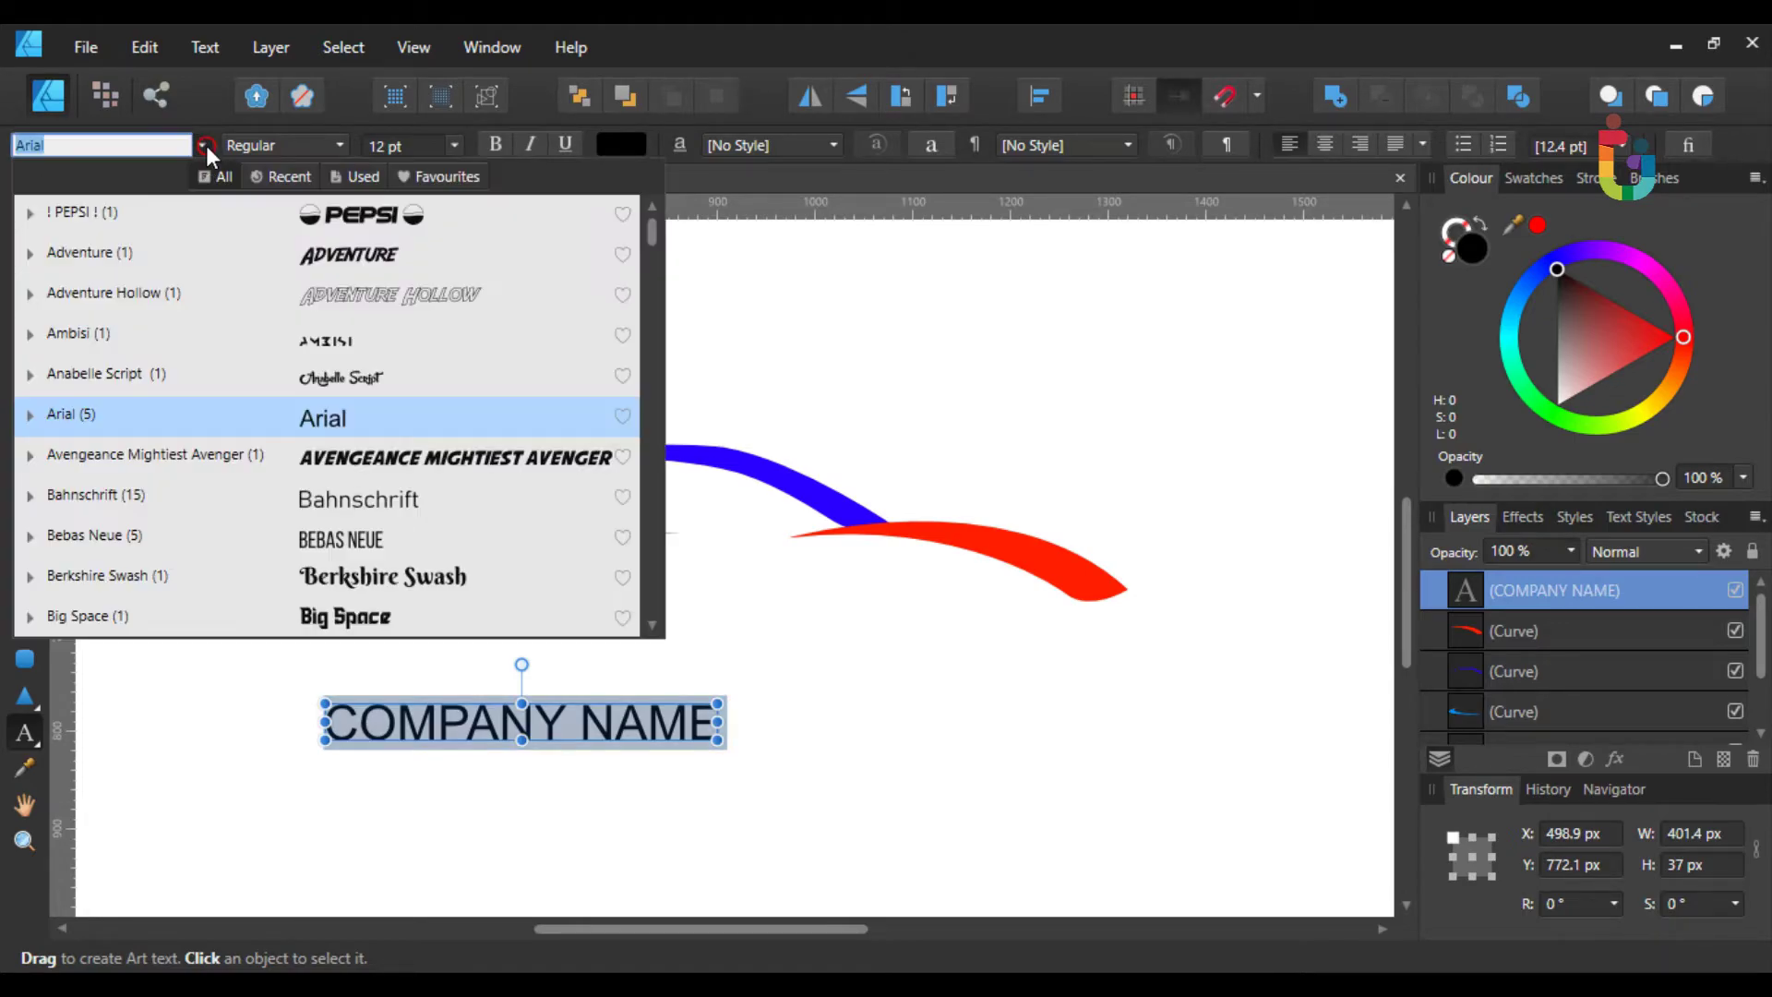
{"action": "left_click_drag", "start_coordinate": [650, 238], "coordinate": [669, 392]}
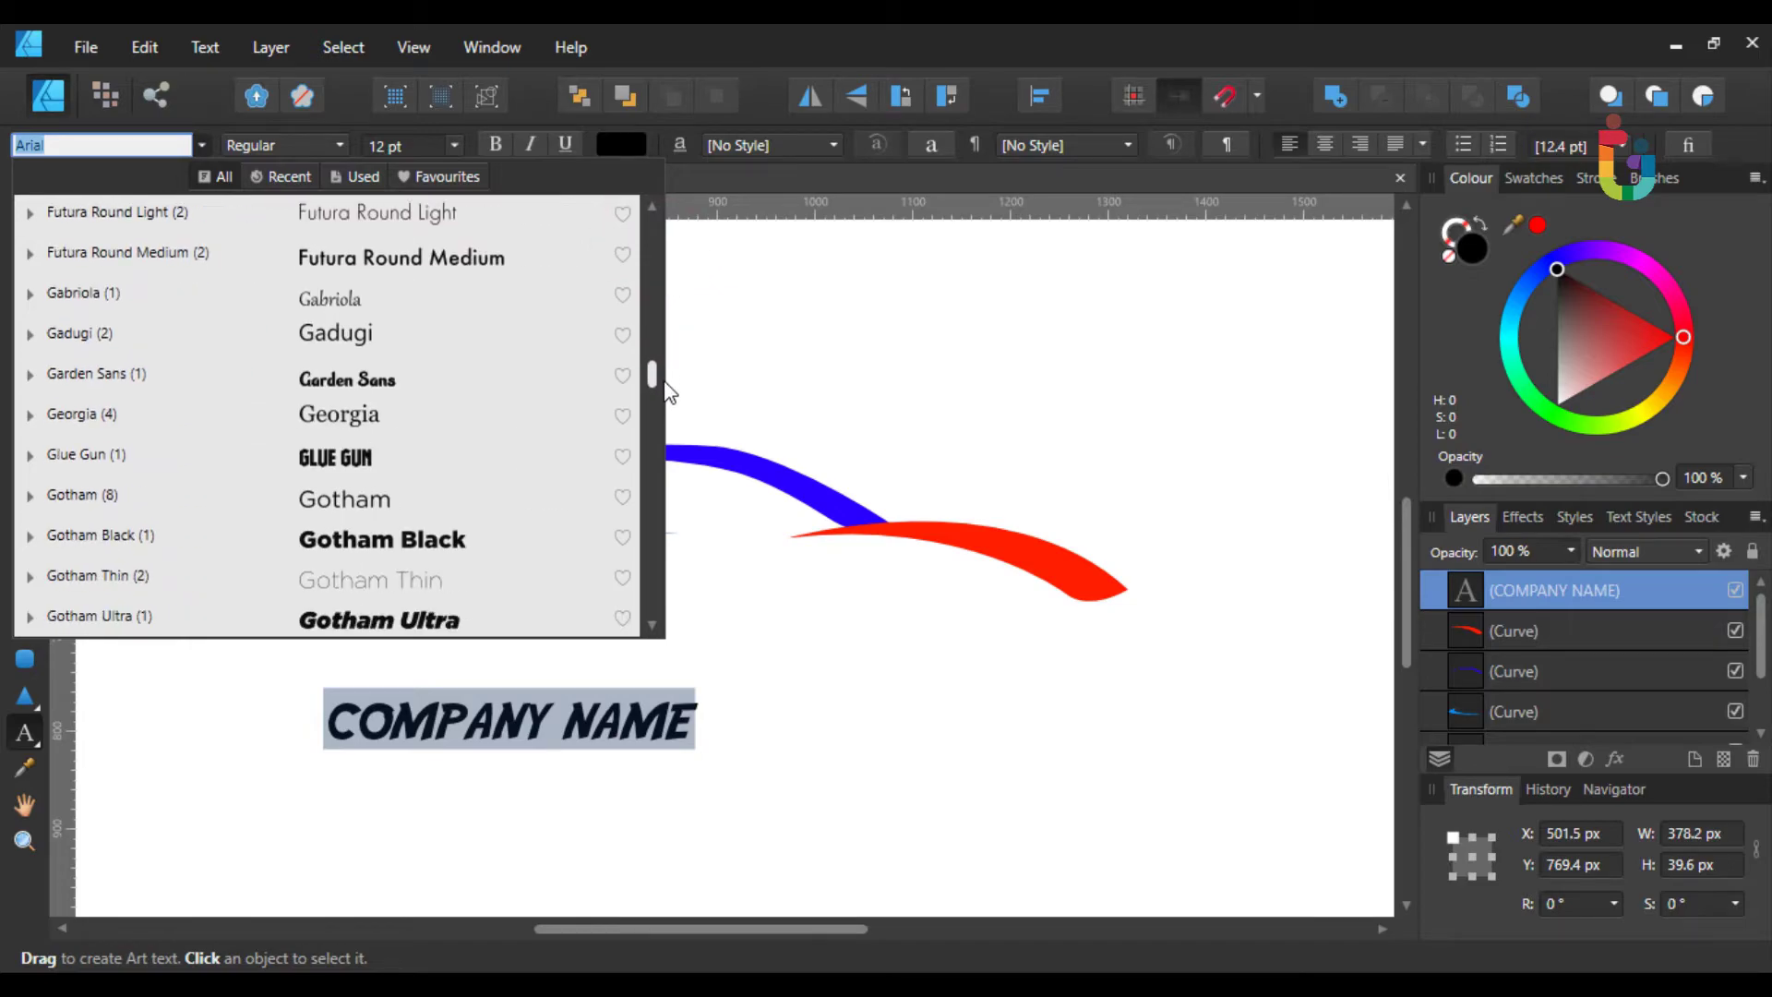
{"action": "scroll", "coordinate": [157, 416], "scroll_direction": "down", "scroll_amount": 1}
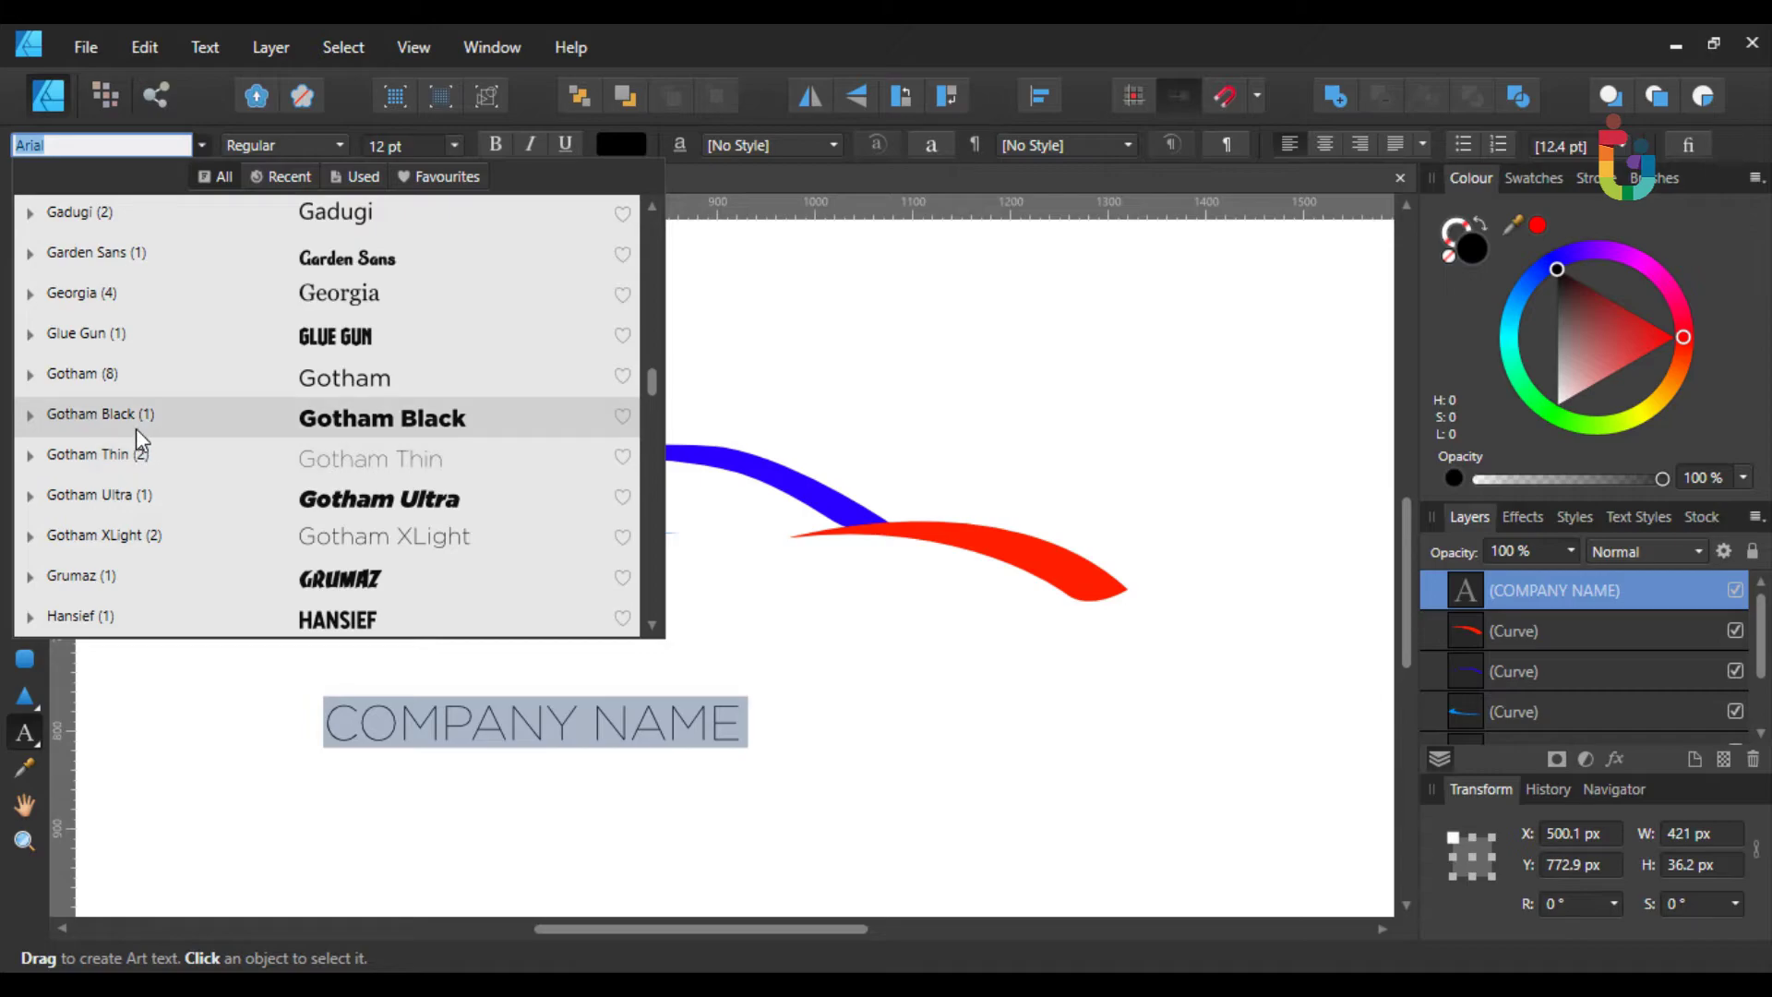
{"action": "left_click", "coordinate": [129, 378]}
{"action": "left_click", "coordinate": [308, 146]}
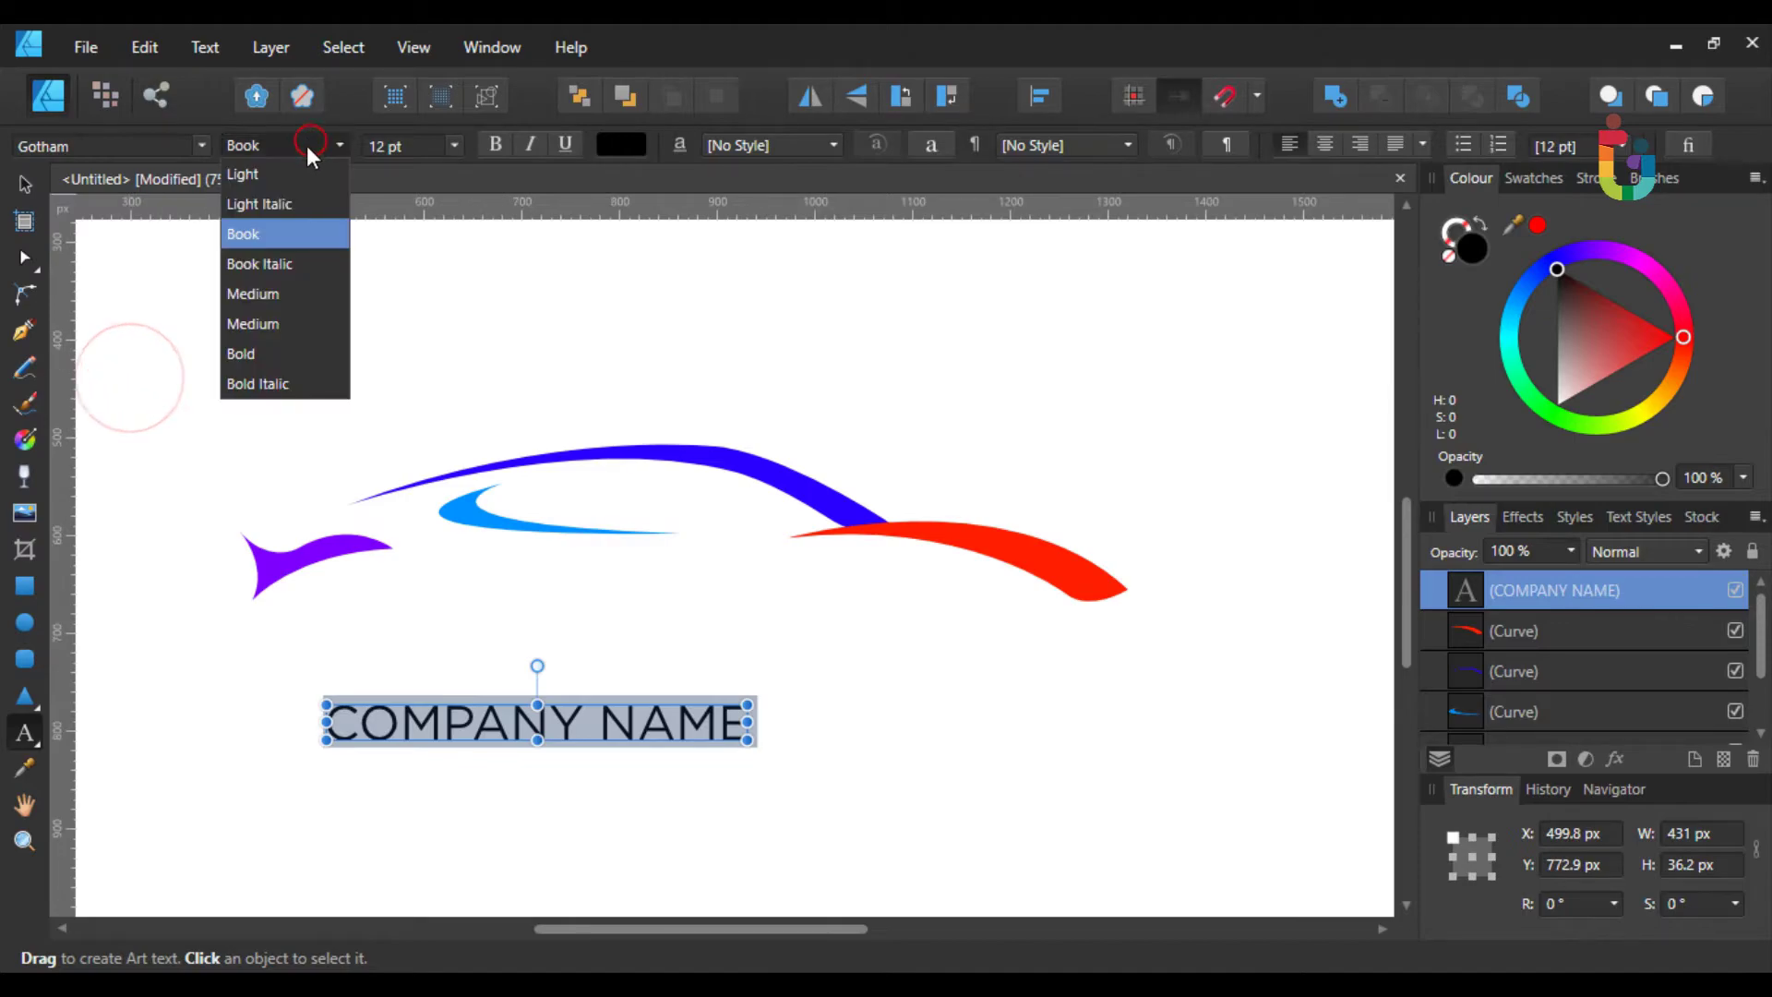
{"action": "left_click", "coordinate": [284, 294]}
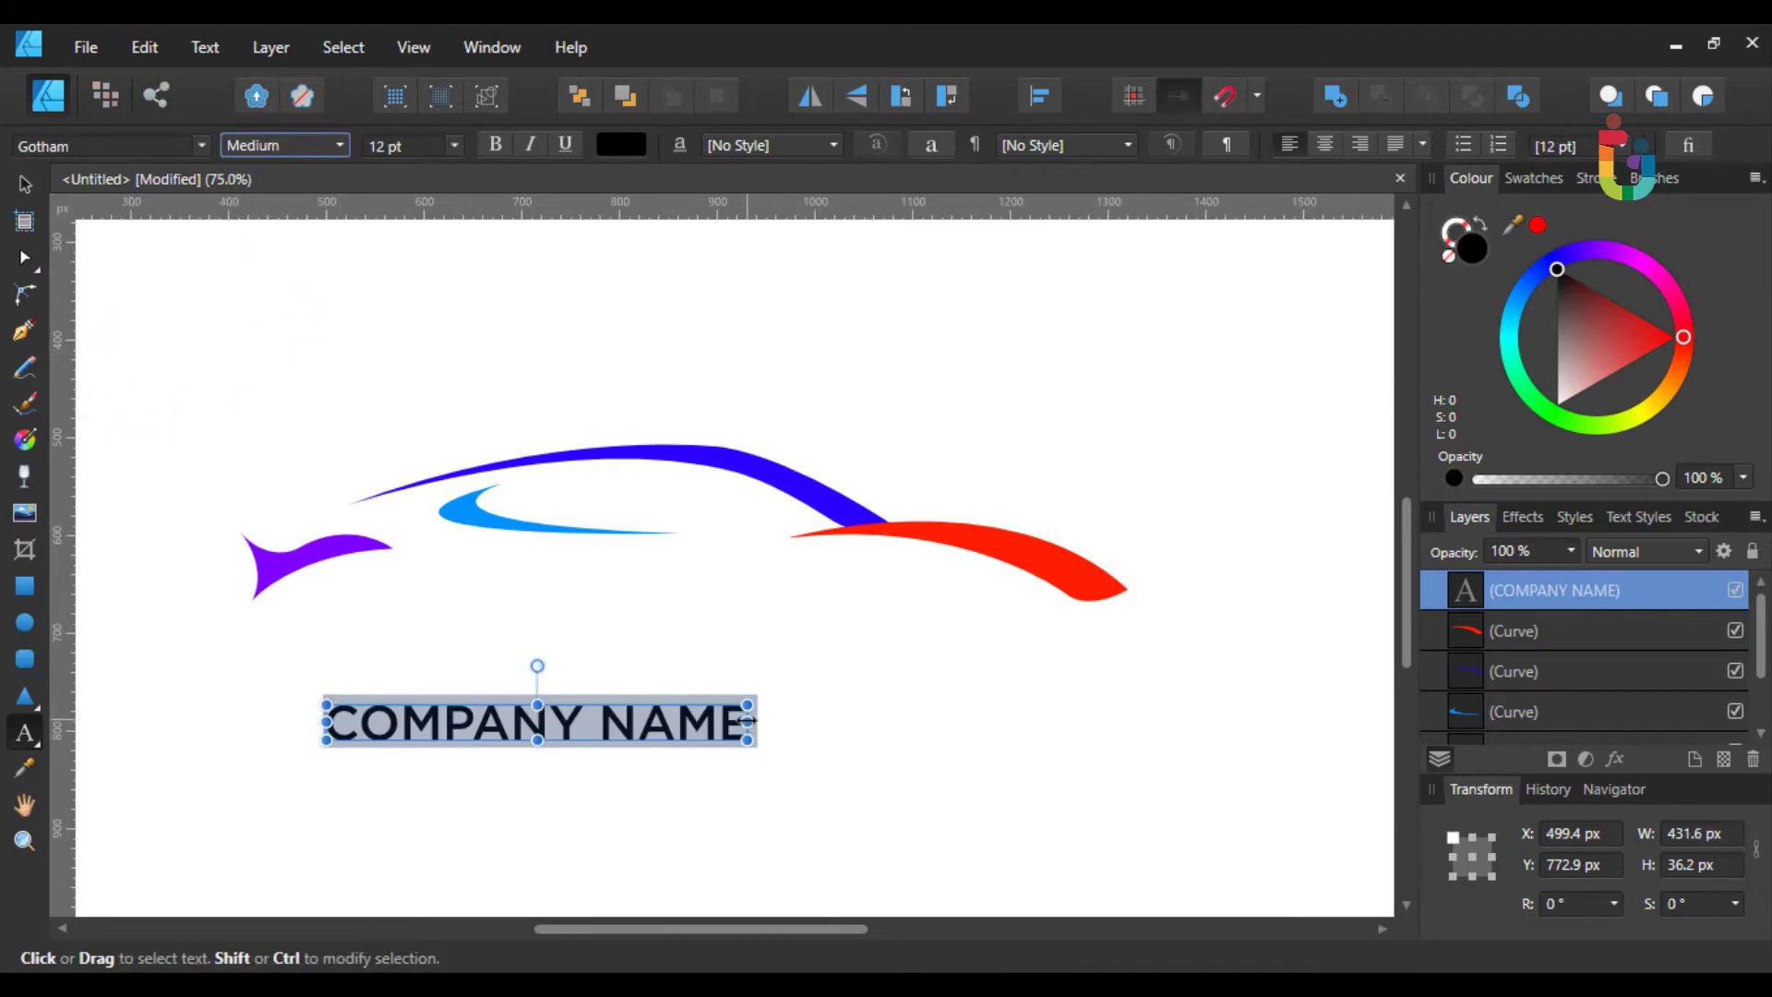
- Enlarge the COMPANY NAME text to about 781 px wide (21.7 pt) and move it up directly beneath the car
{"action": "left_click_drag", "start_coordinate": [749, 720], "coordinate": [1112, 746]}
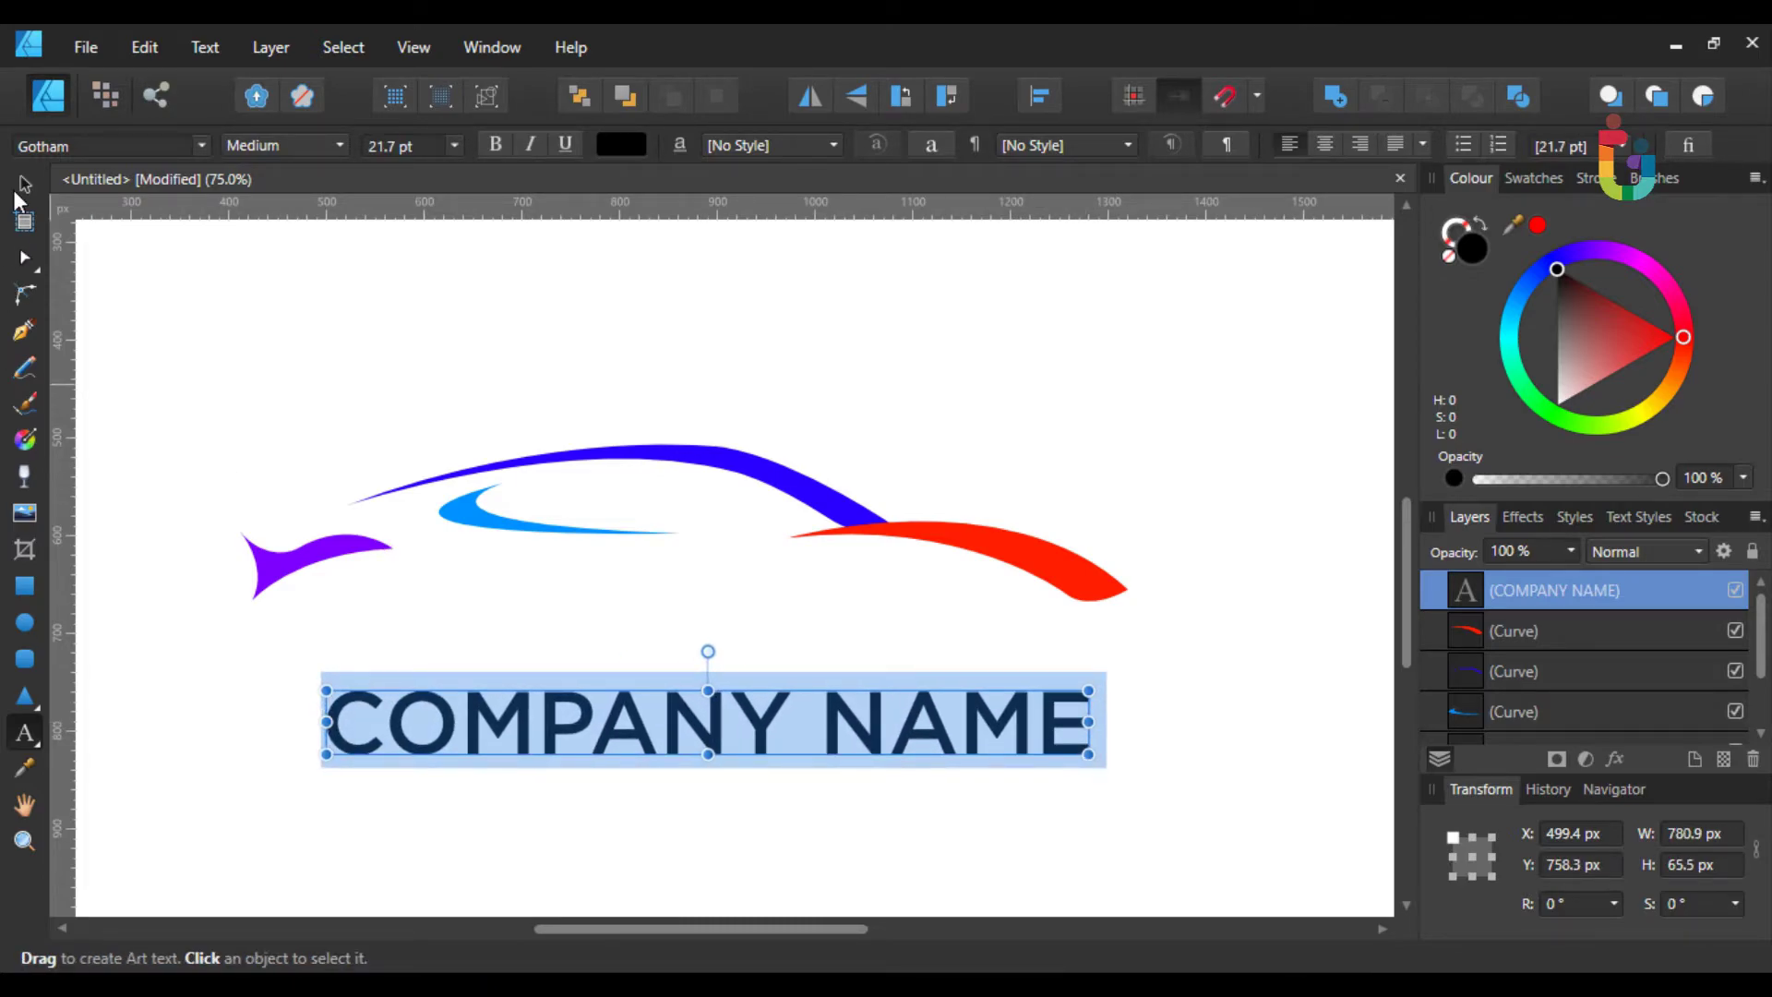
{"action": "left_click", "coordinate": [22, 188]}
{"action": "left_click_drag", "start_coordinate": [706, 718], "coordinate": [661, 628]}
{"action": "left_click", "coordinate": [636, 338]}
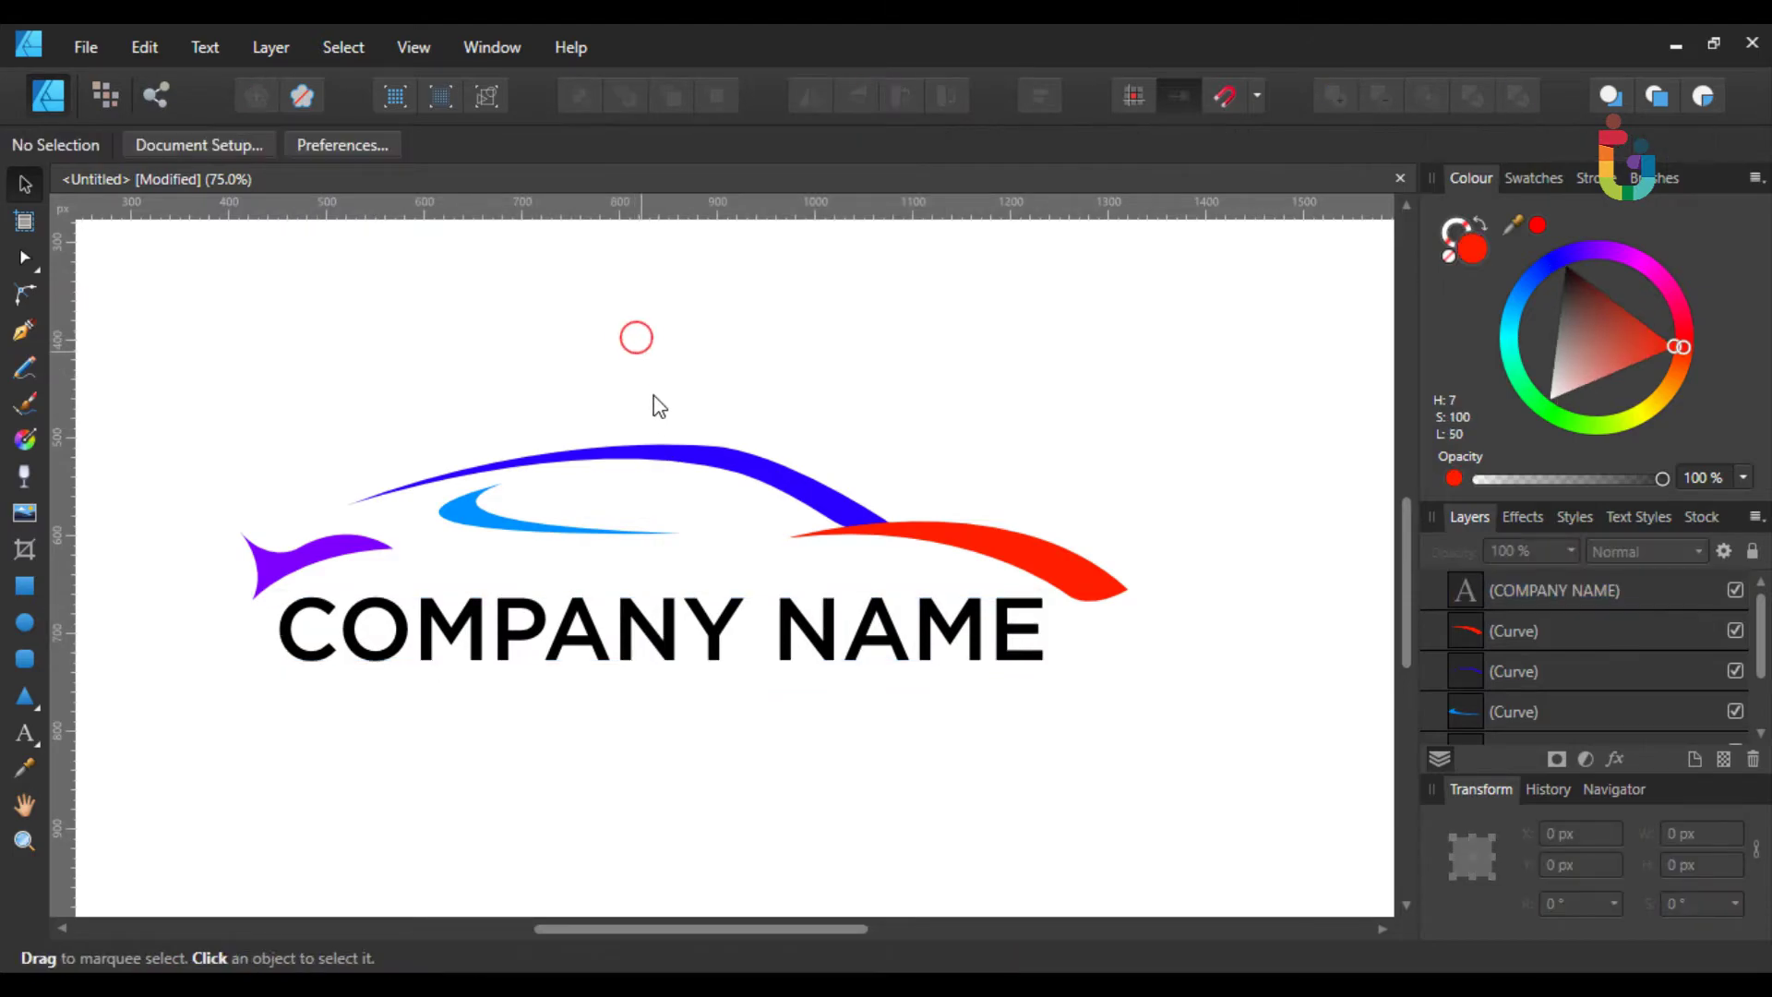
- Apply a linear gradient fill to the COMPANY NAME text and add two intermediate stops at 32% and 69%
{"action": "left_click", "coordinate": [636, 629]}
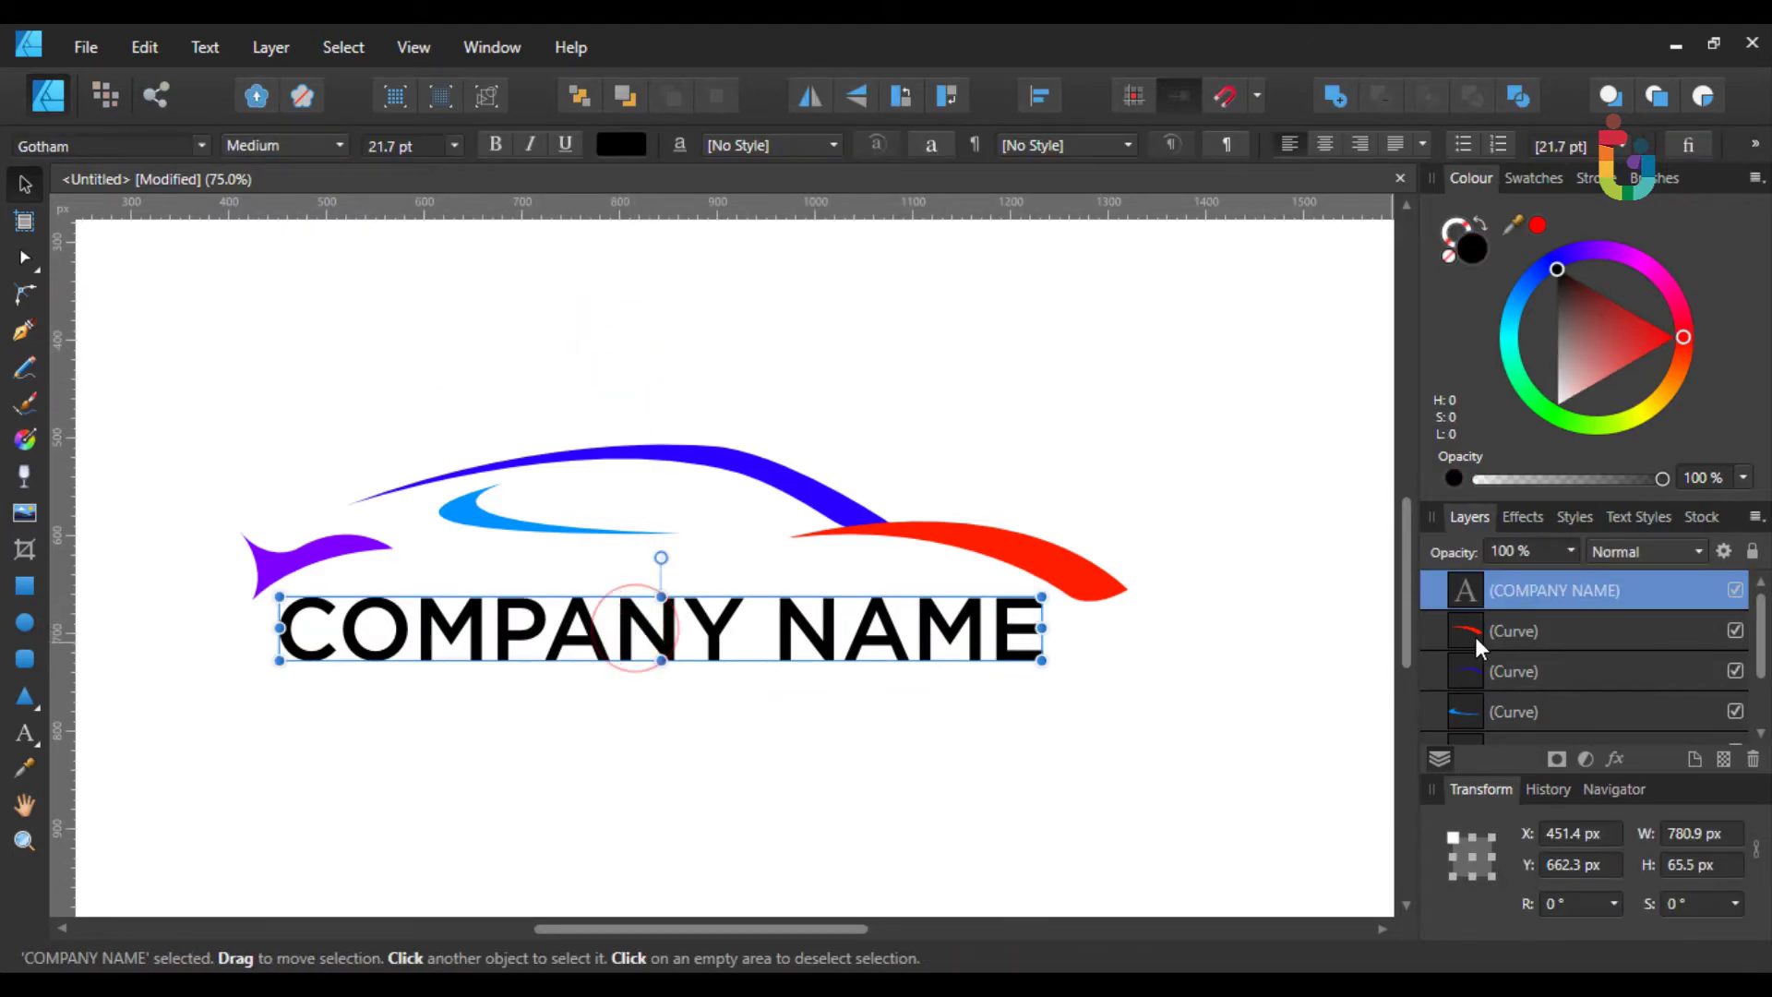
{"action": "double_click", "coordinate": [1514, 590]}
{"action": "left_click", "coordinate": [1591, 606]}
{"action": "left_click", "coordinate": [614, 146]}
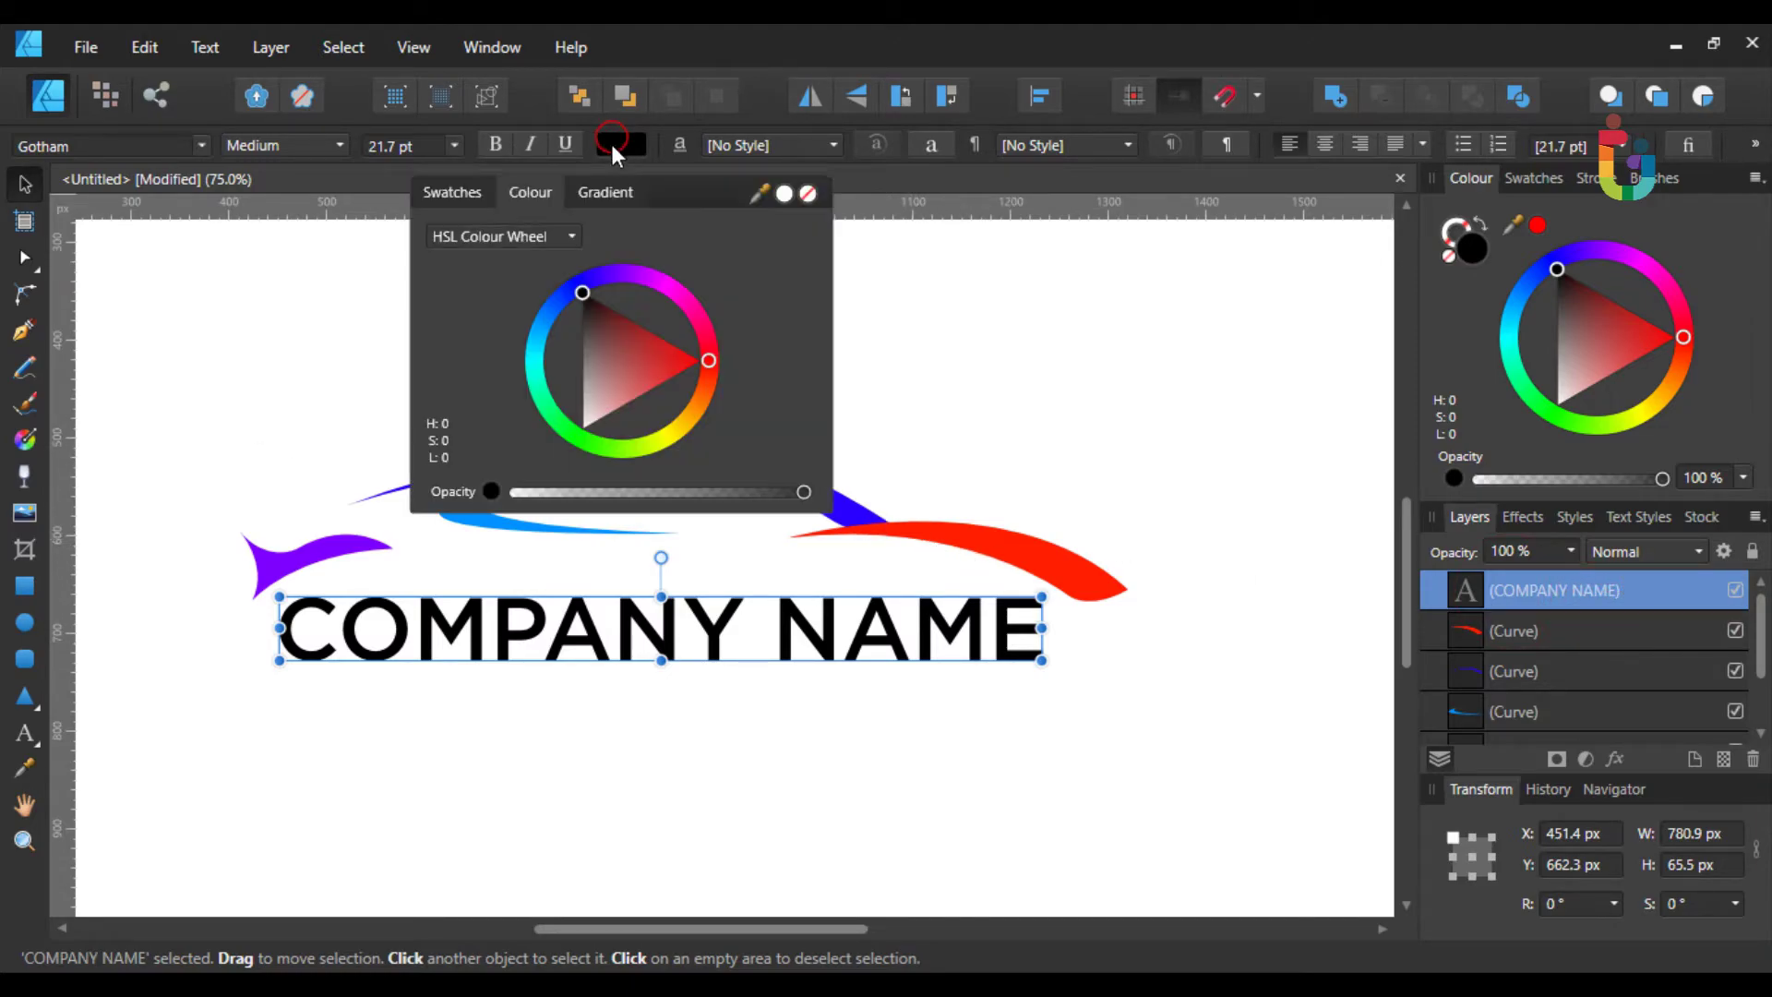
{"action": "left_click", "coordinate": [596, 194]}
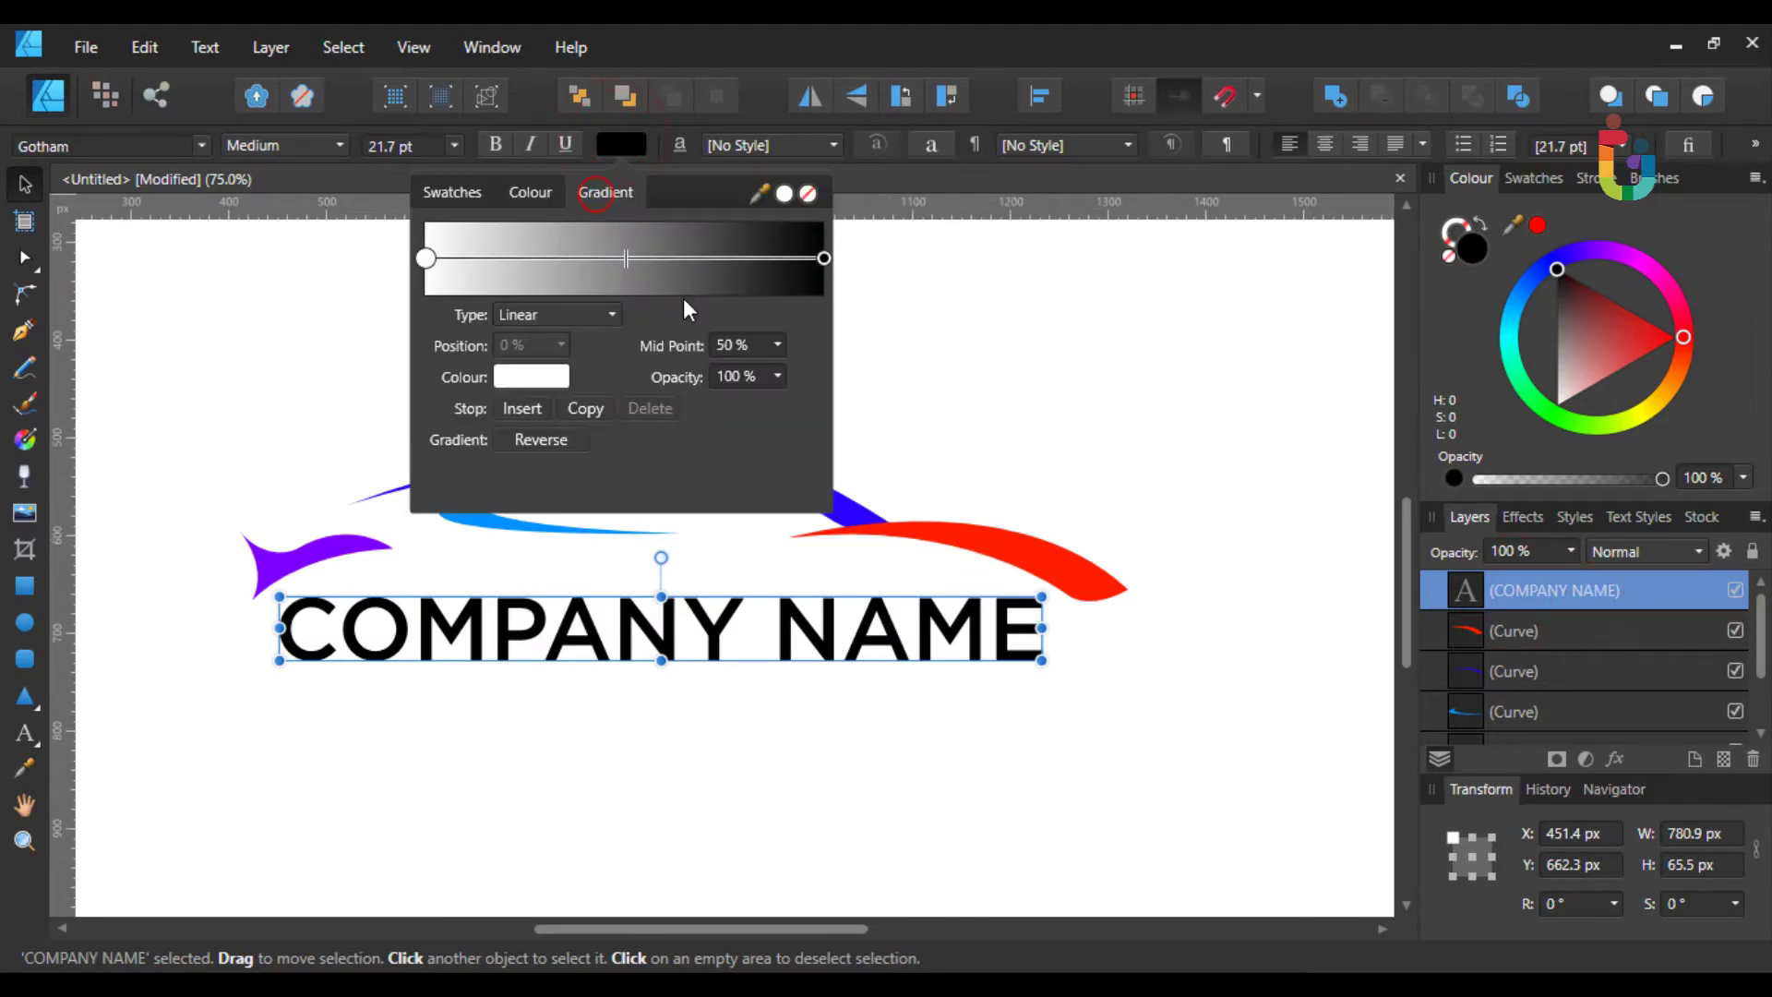
{"action": "left_click", "coordinate": [528, 259]}
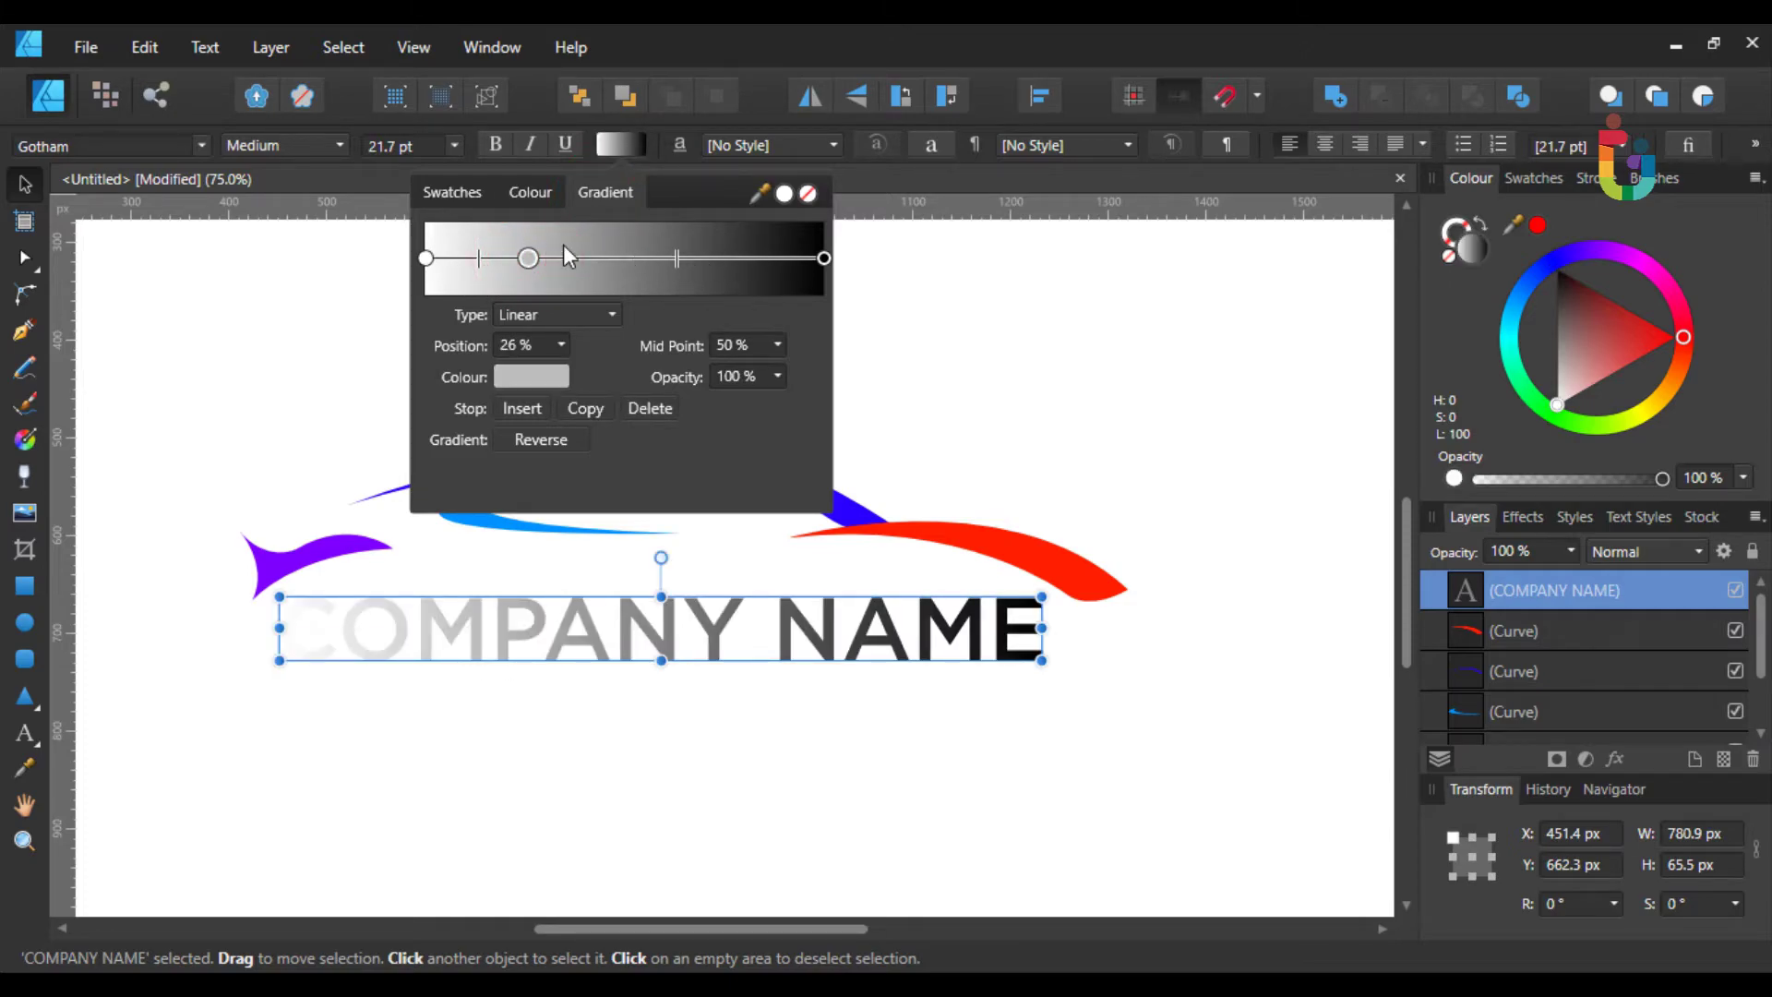
{"action": "left_click_drag", "start_coordinate": [531, 258], "coordinate": [552, 259]}
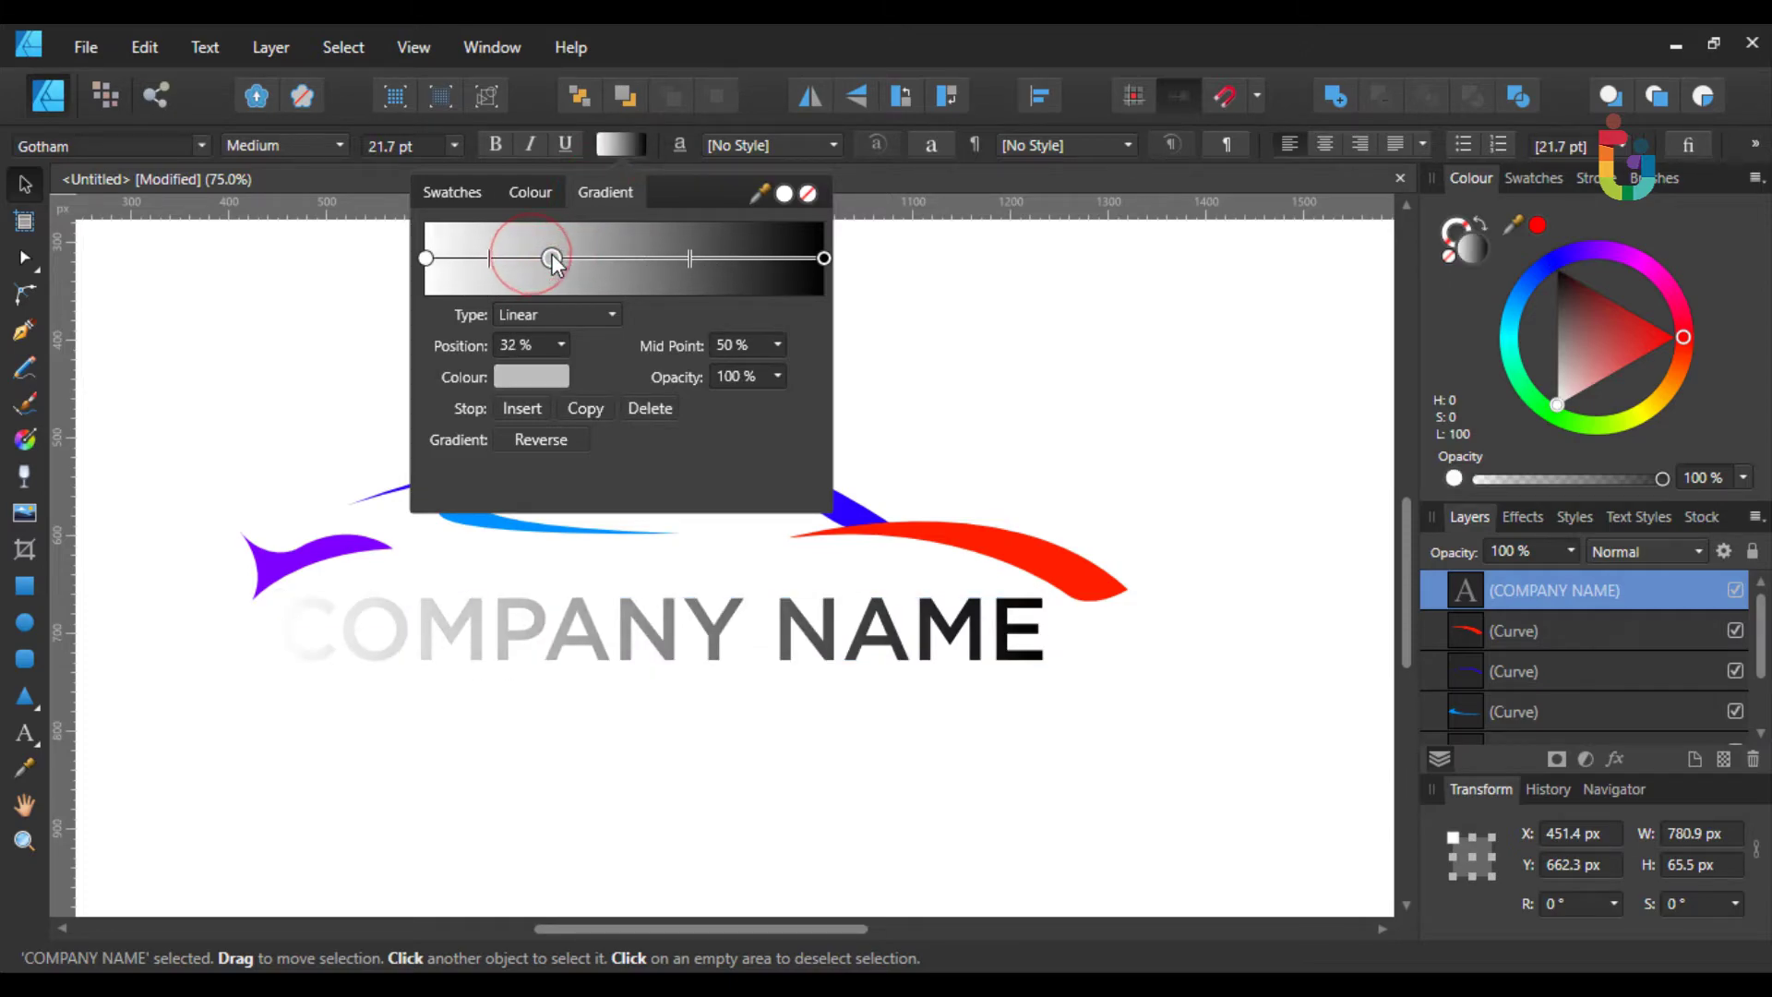
{"action": "left_click", "coordinate": [712, 258]}
{"action": "left_click_drag", "start_coordinate": [716, 258], "coordinate": [699, 257]}
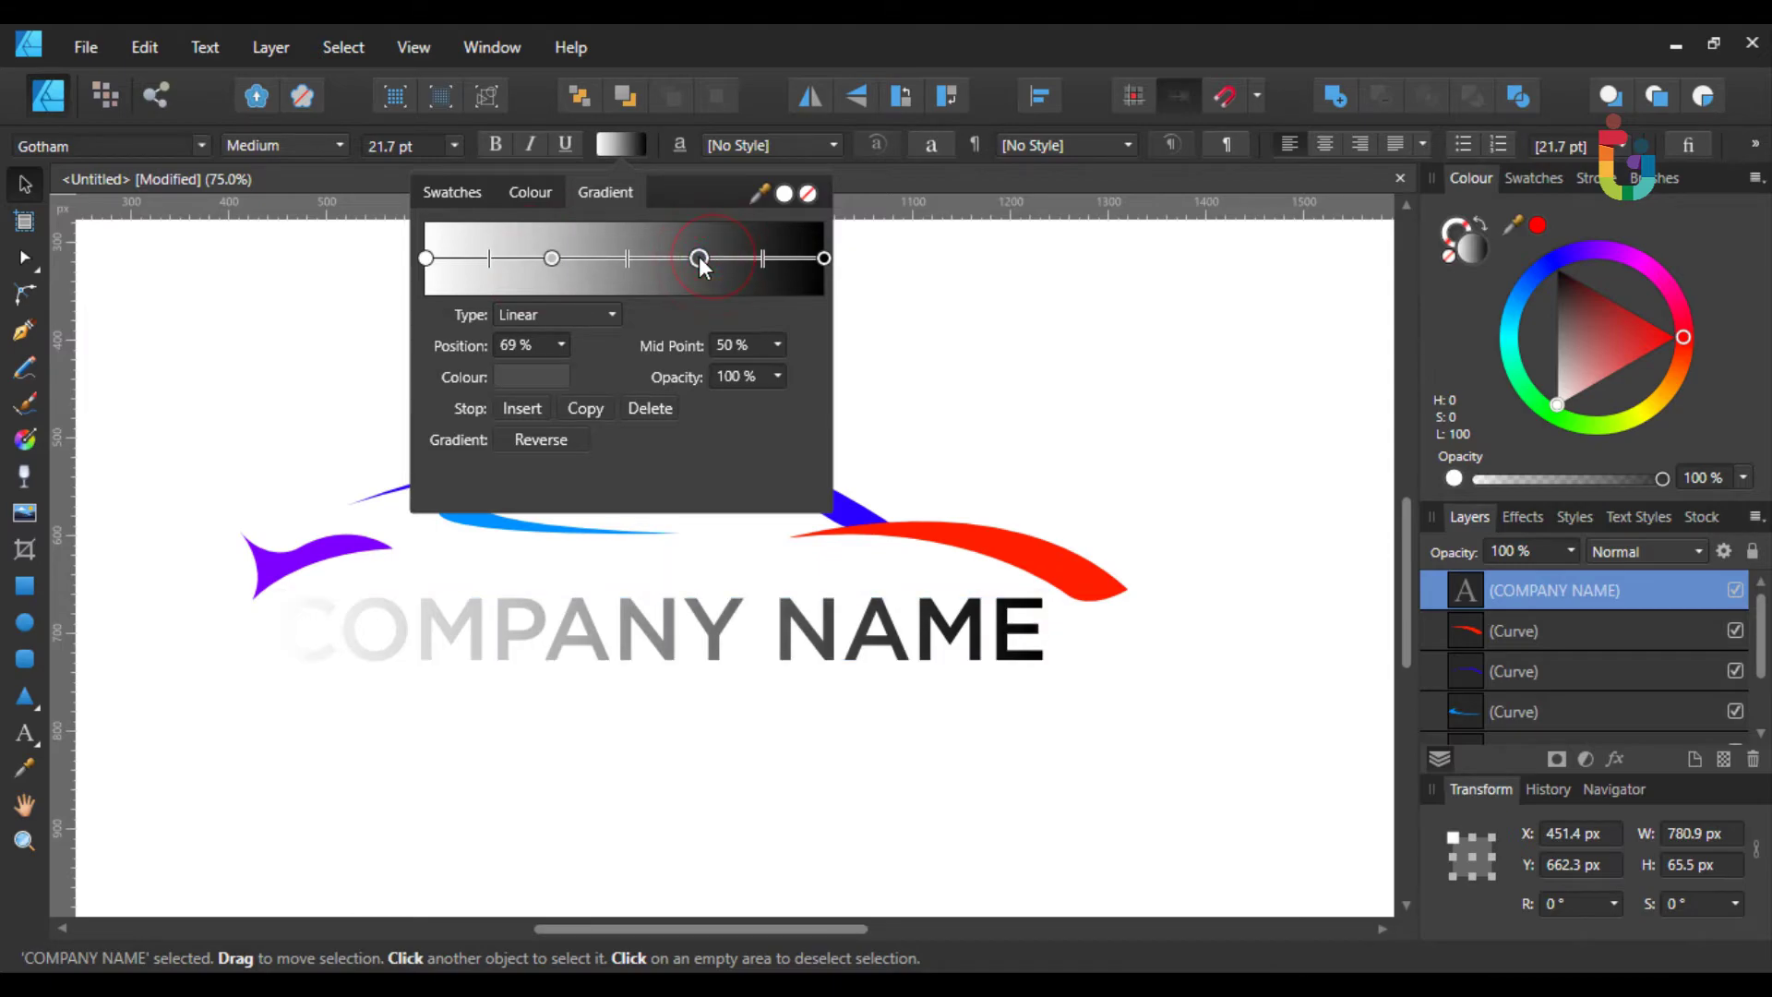
- Set the text gradient's first stop to purple, hue 265, saturation 100, lightness 50, to match the tail shape
{"action": "left_click", "coordinate": [427, 259]}
{"action": "left_click", "coordinate": [508, 369]}
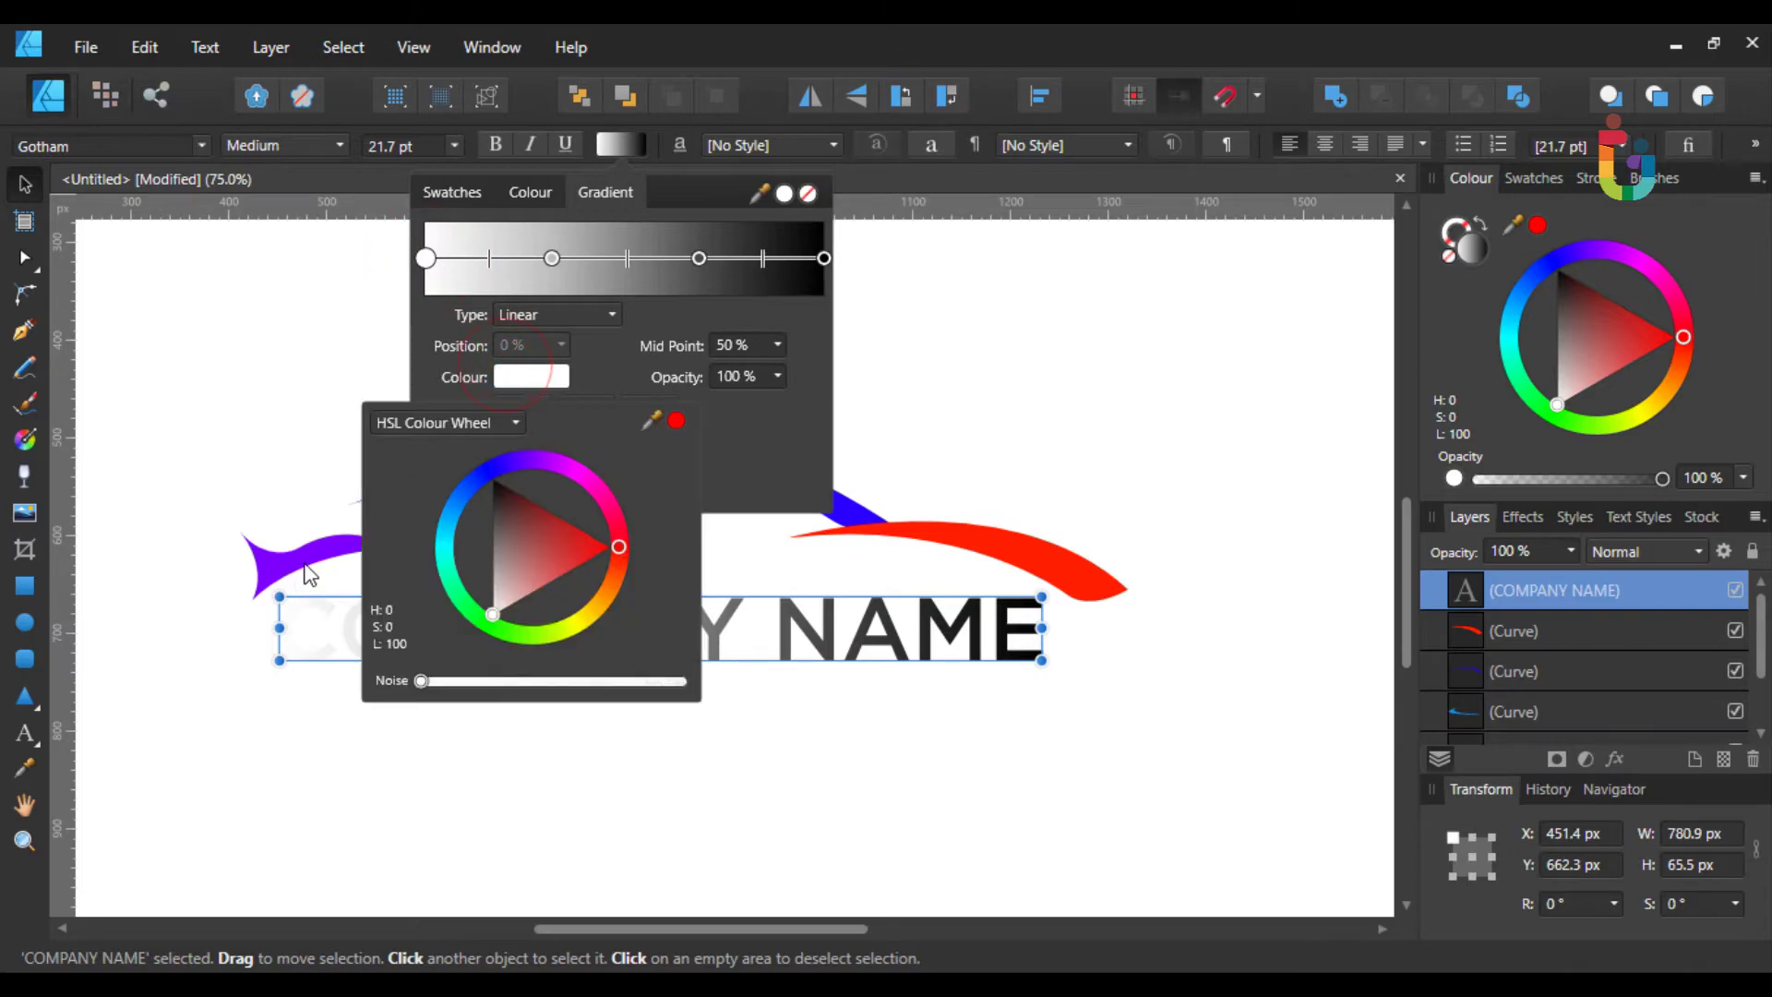
{"action": "left_click_drag", "start_coordinate": [497, 514], "coordinate": [524, 451]}
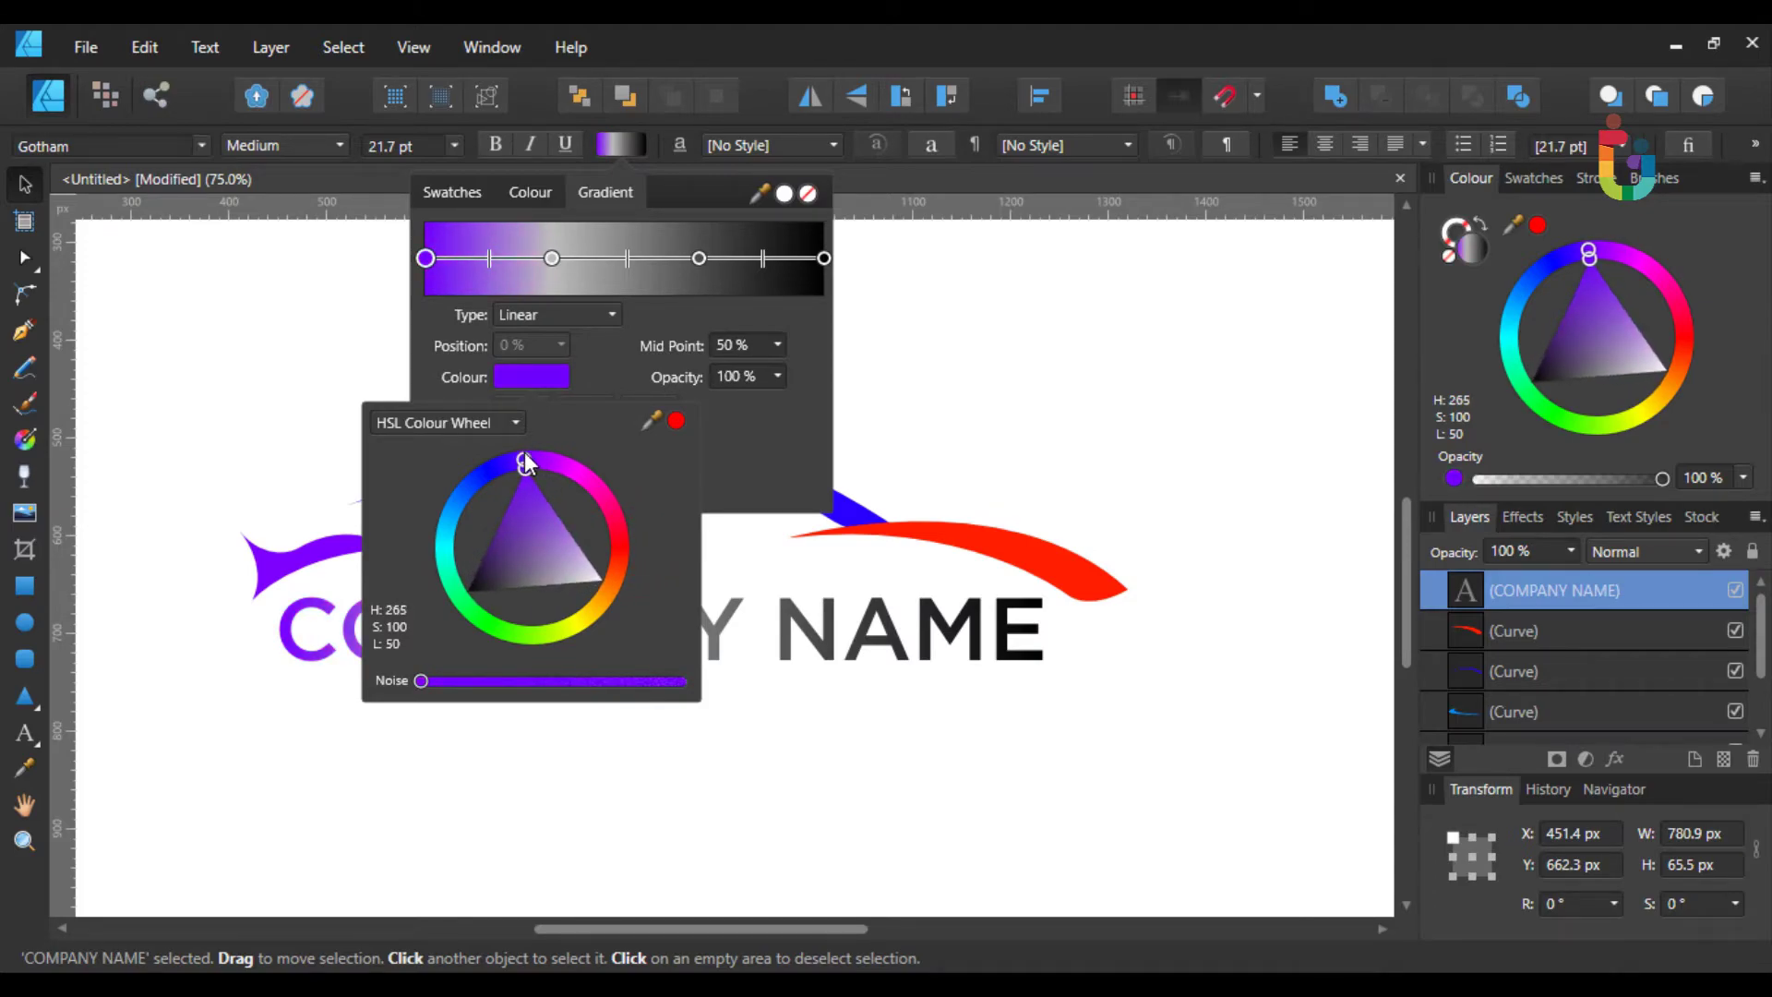
- Try to recolour the text gradient's first stop blue, hue 217, saturation 100, lightness 50
{"action": "left_click", "coordinate": [551, 258]}
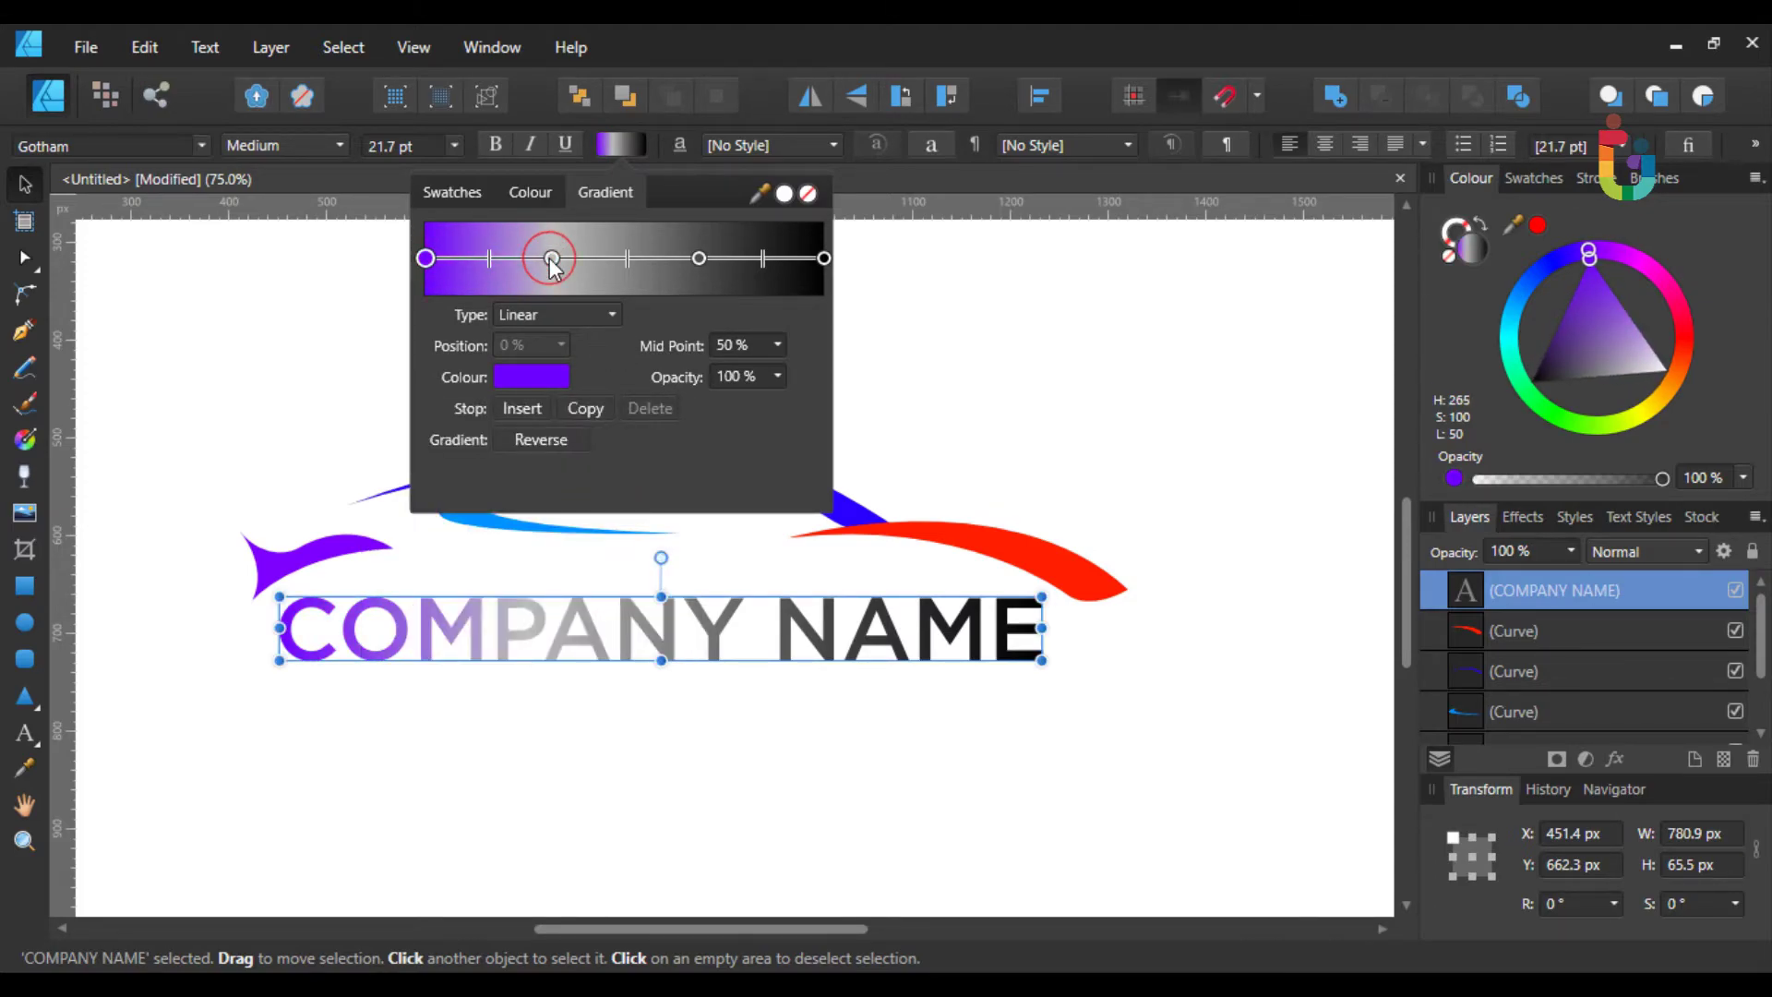
{"action": "left_click", "coordinate": [529, 379]}
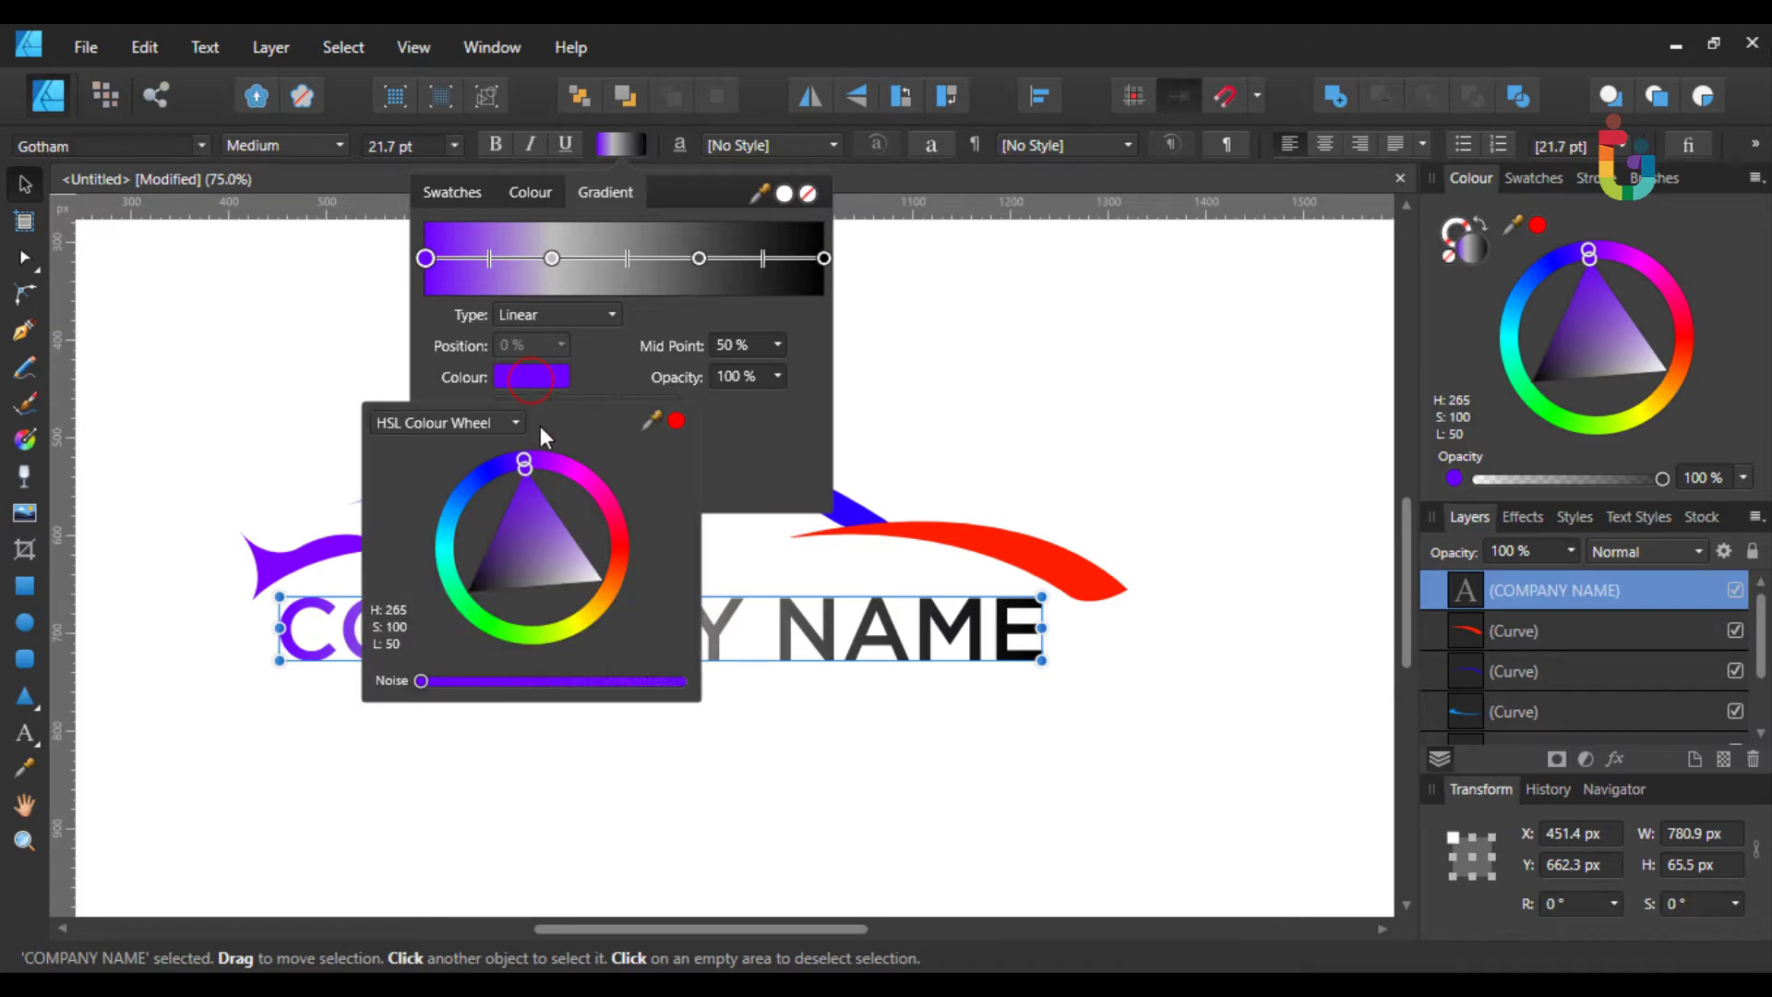
{"action": "left_click_drag", "start_coordinate": [506, 472], "coordinate": [433, 470]}
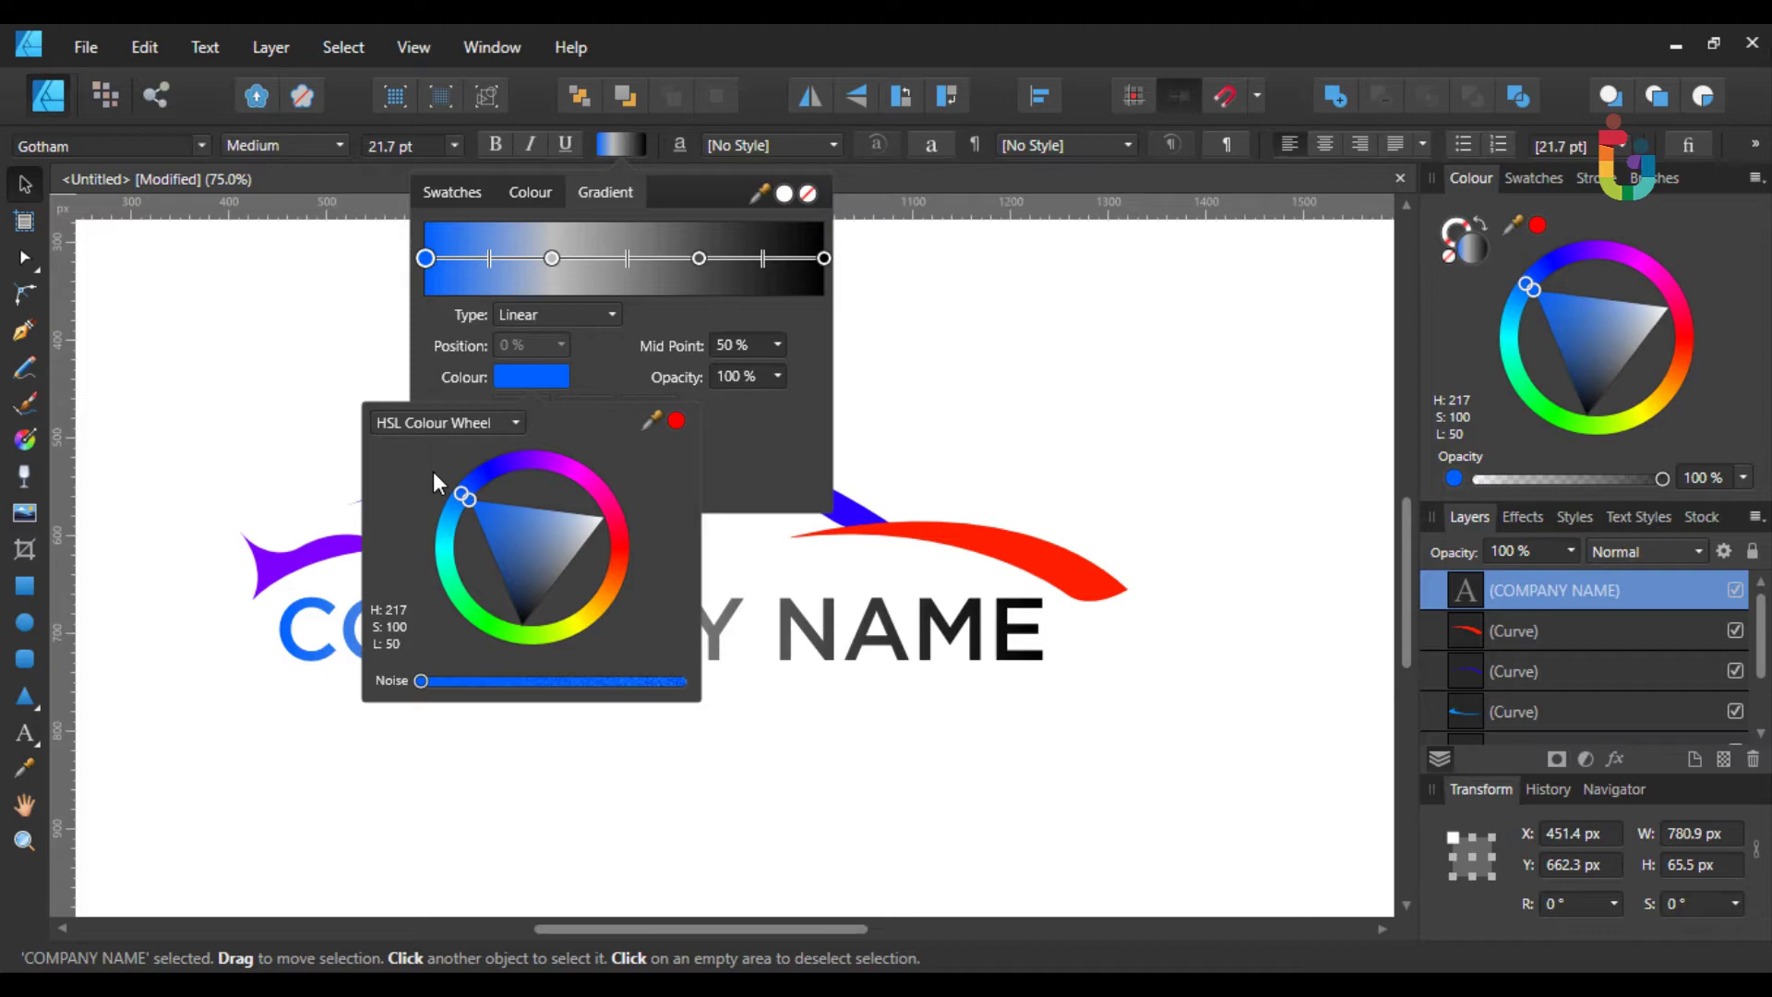
{"action": "left_click", "coordinate": [638, 368]}
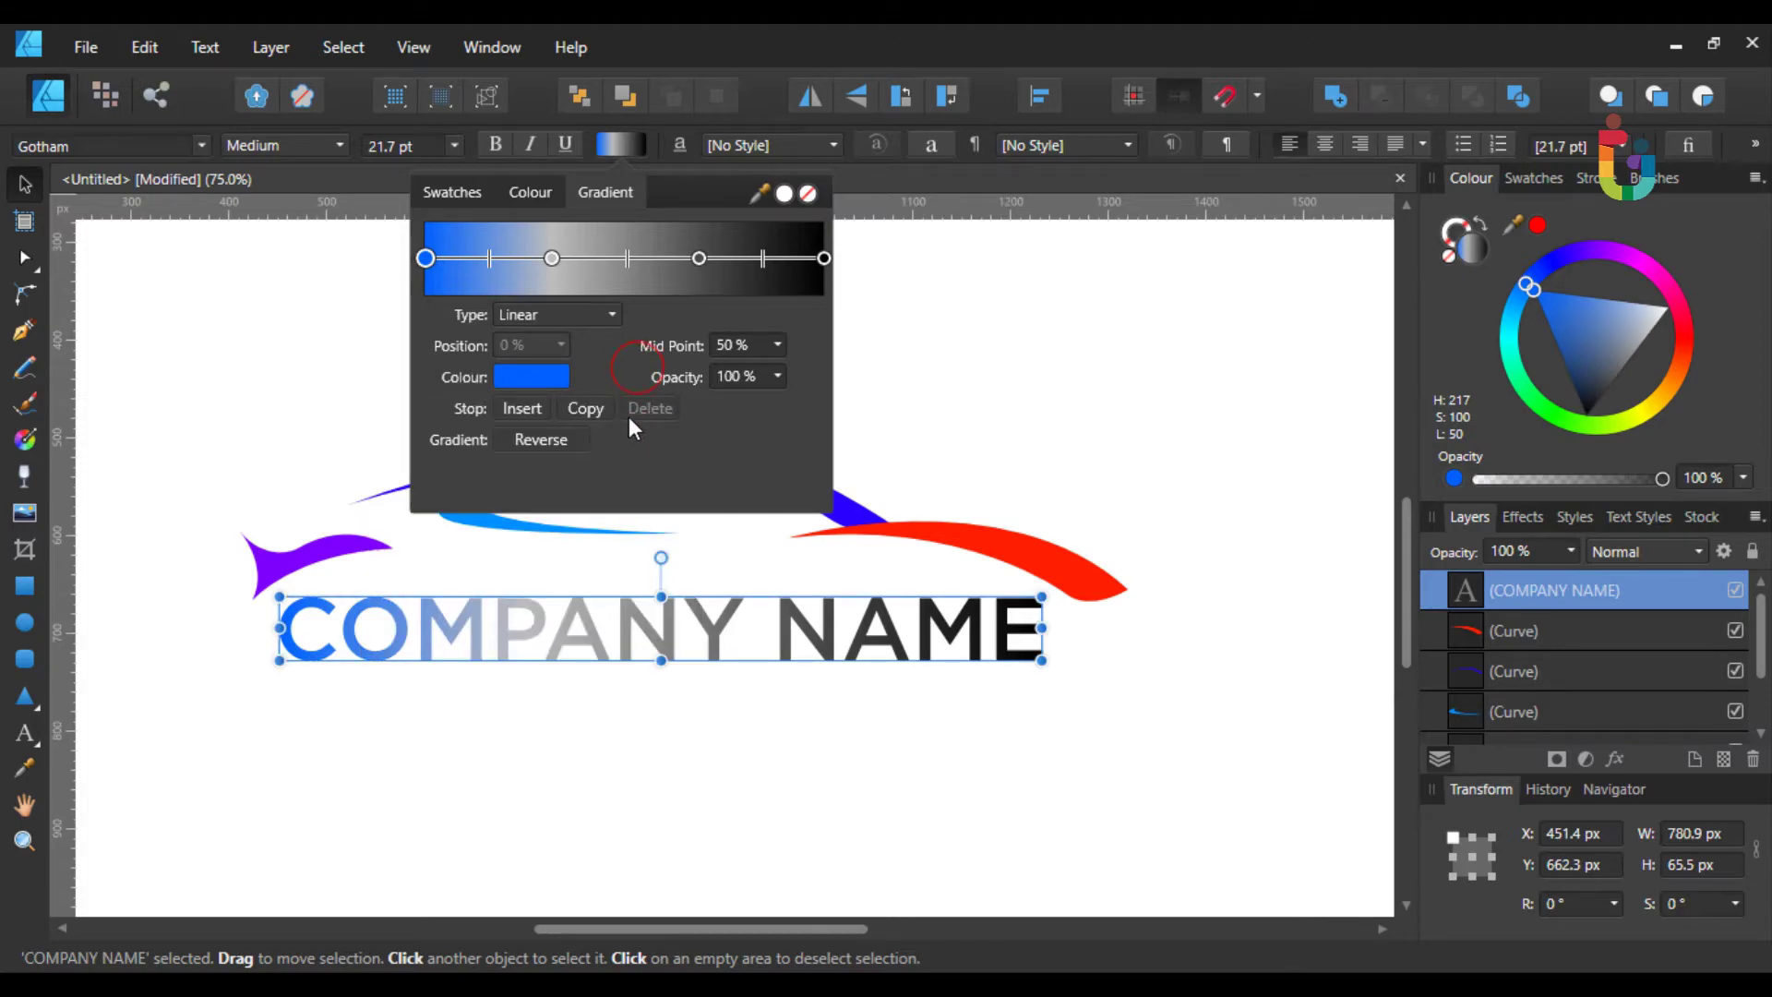
- Set the text gradient's first stop to violet, hue 258, saturation 100, lightness 50, and deselect the text
{"action": "left_click", "coordinate": [551, 257]}
{"action": "left_click", "coordinate": [426, 258]}
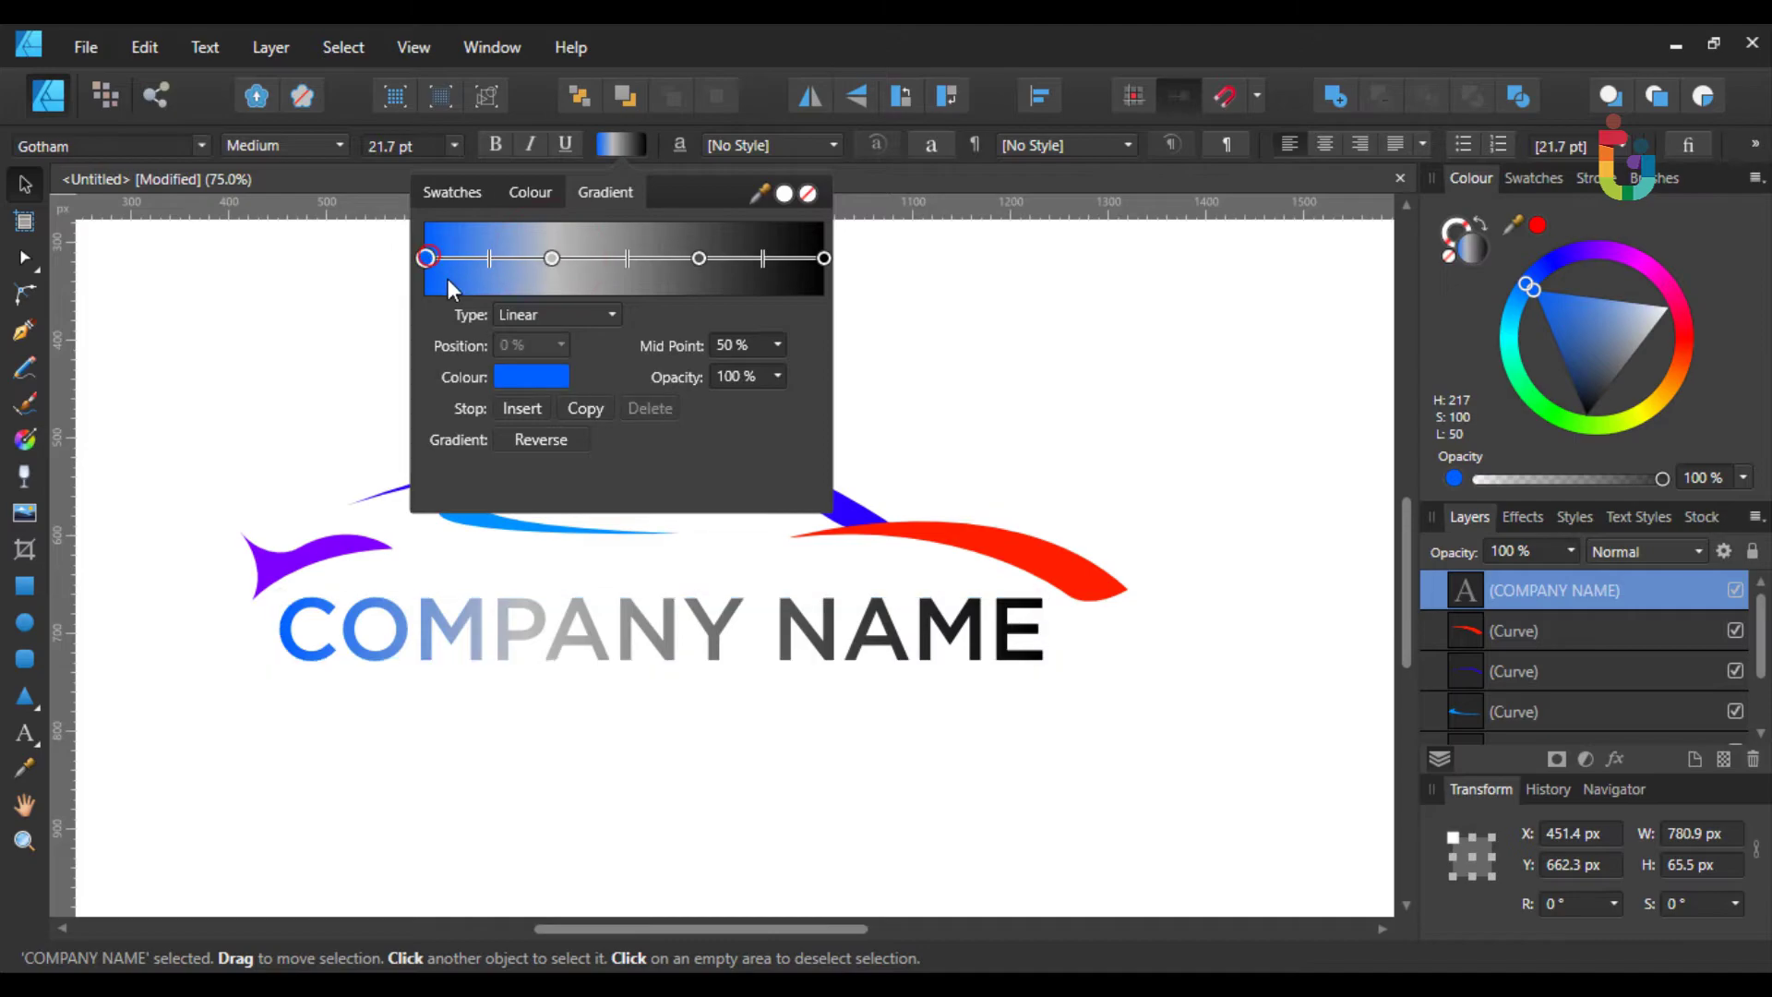
{"action": "left_click", "coordinate": [519, 380]}
{"action": "left_click_drag", "start_coordinate": [496, 480], "coordinate": [508, 434]}
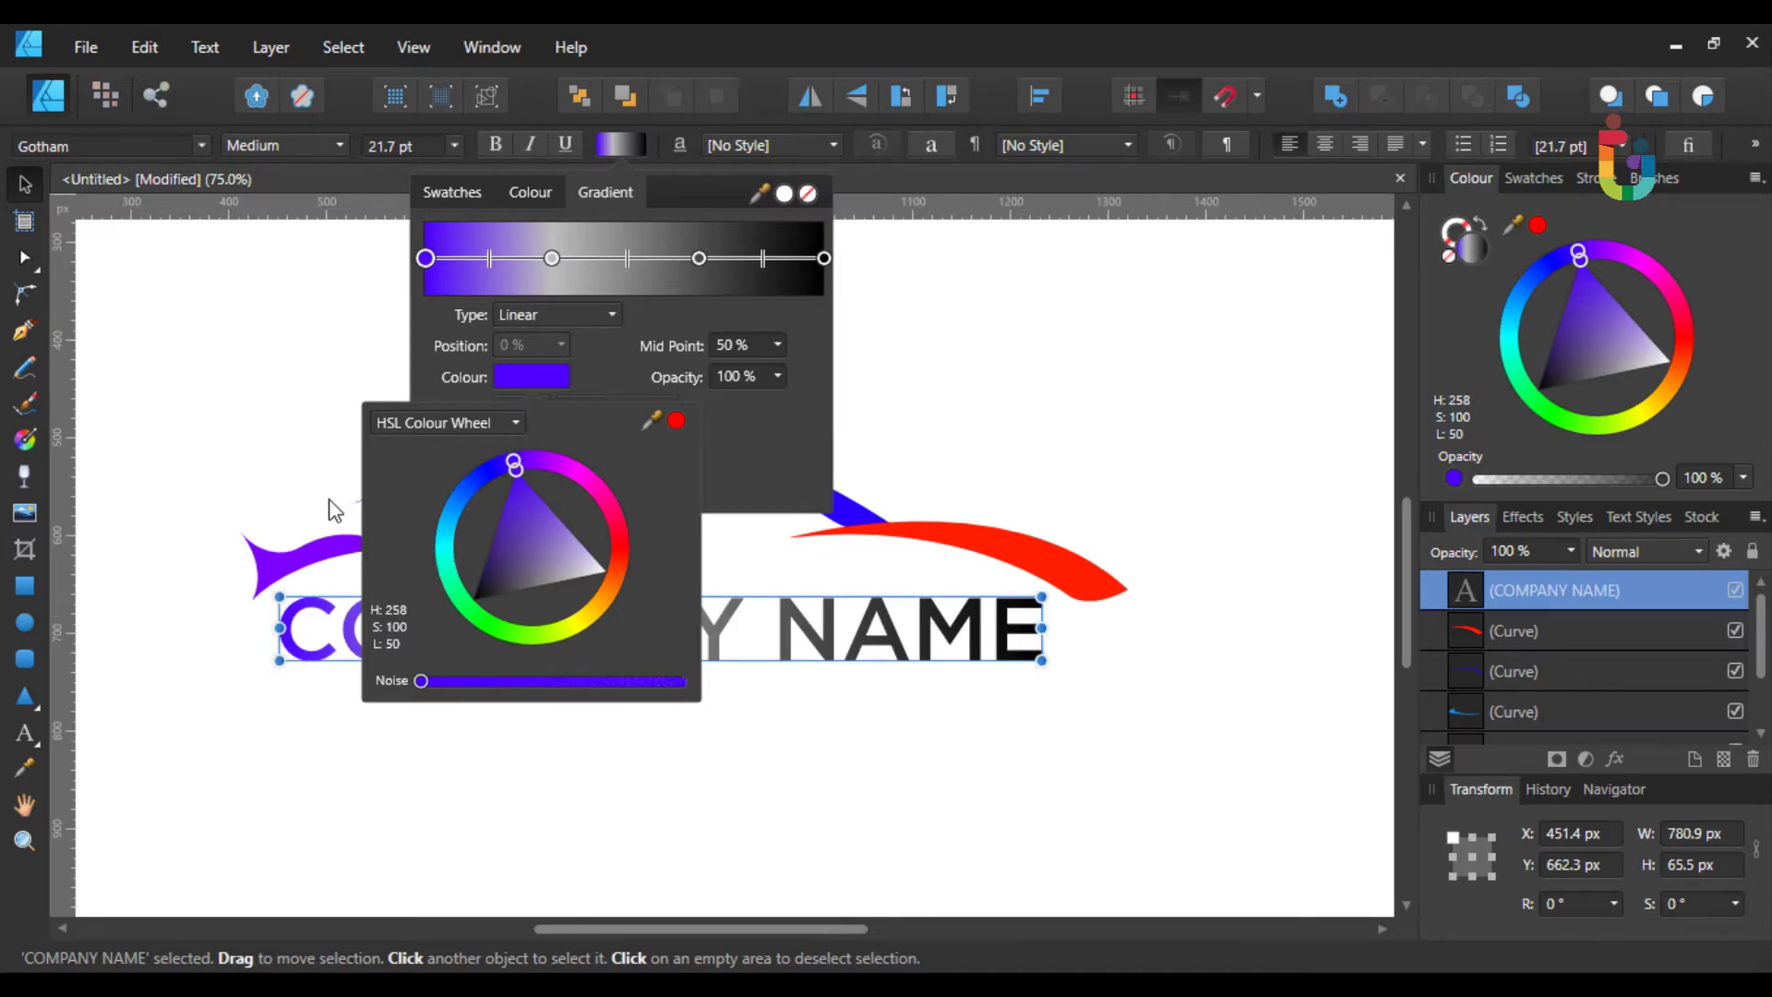
{"action": "left_click", "coordinate": [279, 407]}
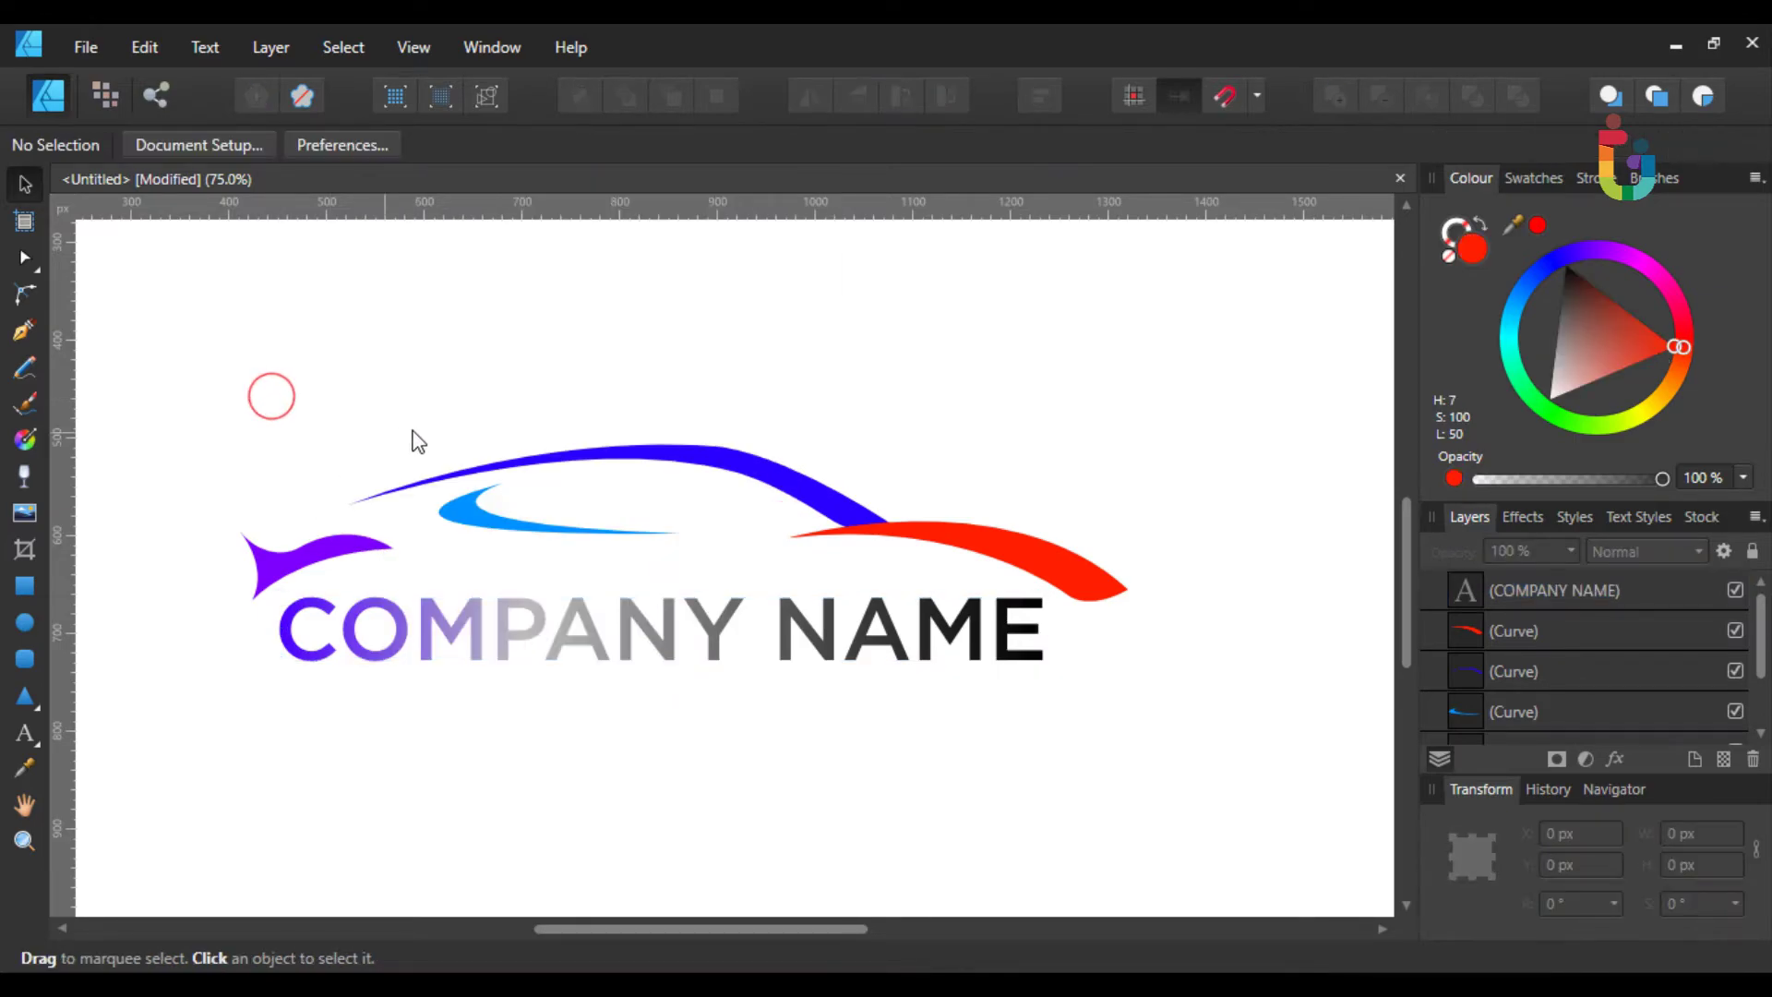
- Set the COMPANY NAME gradient stop at 32% to light blue, hue 203, saturation 100, lightness 50
{"action": "scroll", "coordinate": [447, 424], "scroll_direction": "up", "scroll_amount": 4}
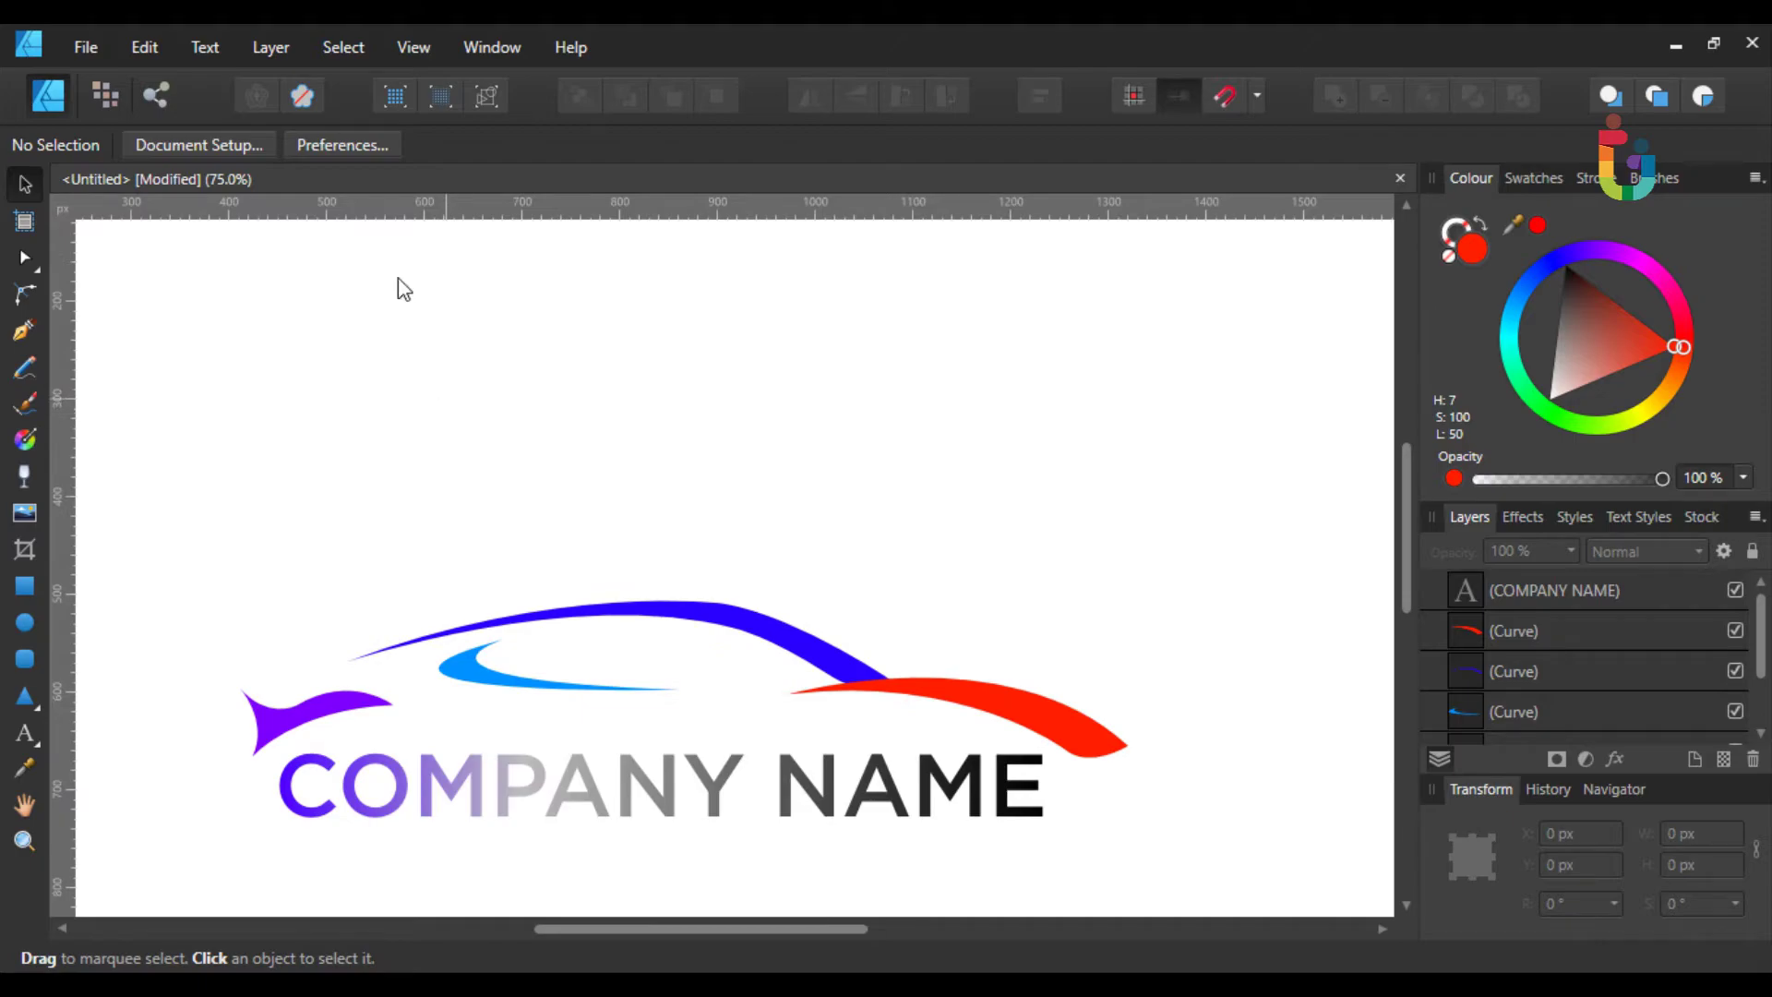
{"action": "left_click", "coordinate": [372, 778]}
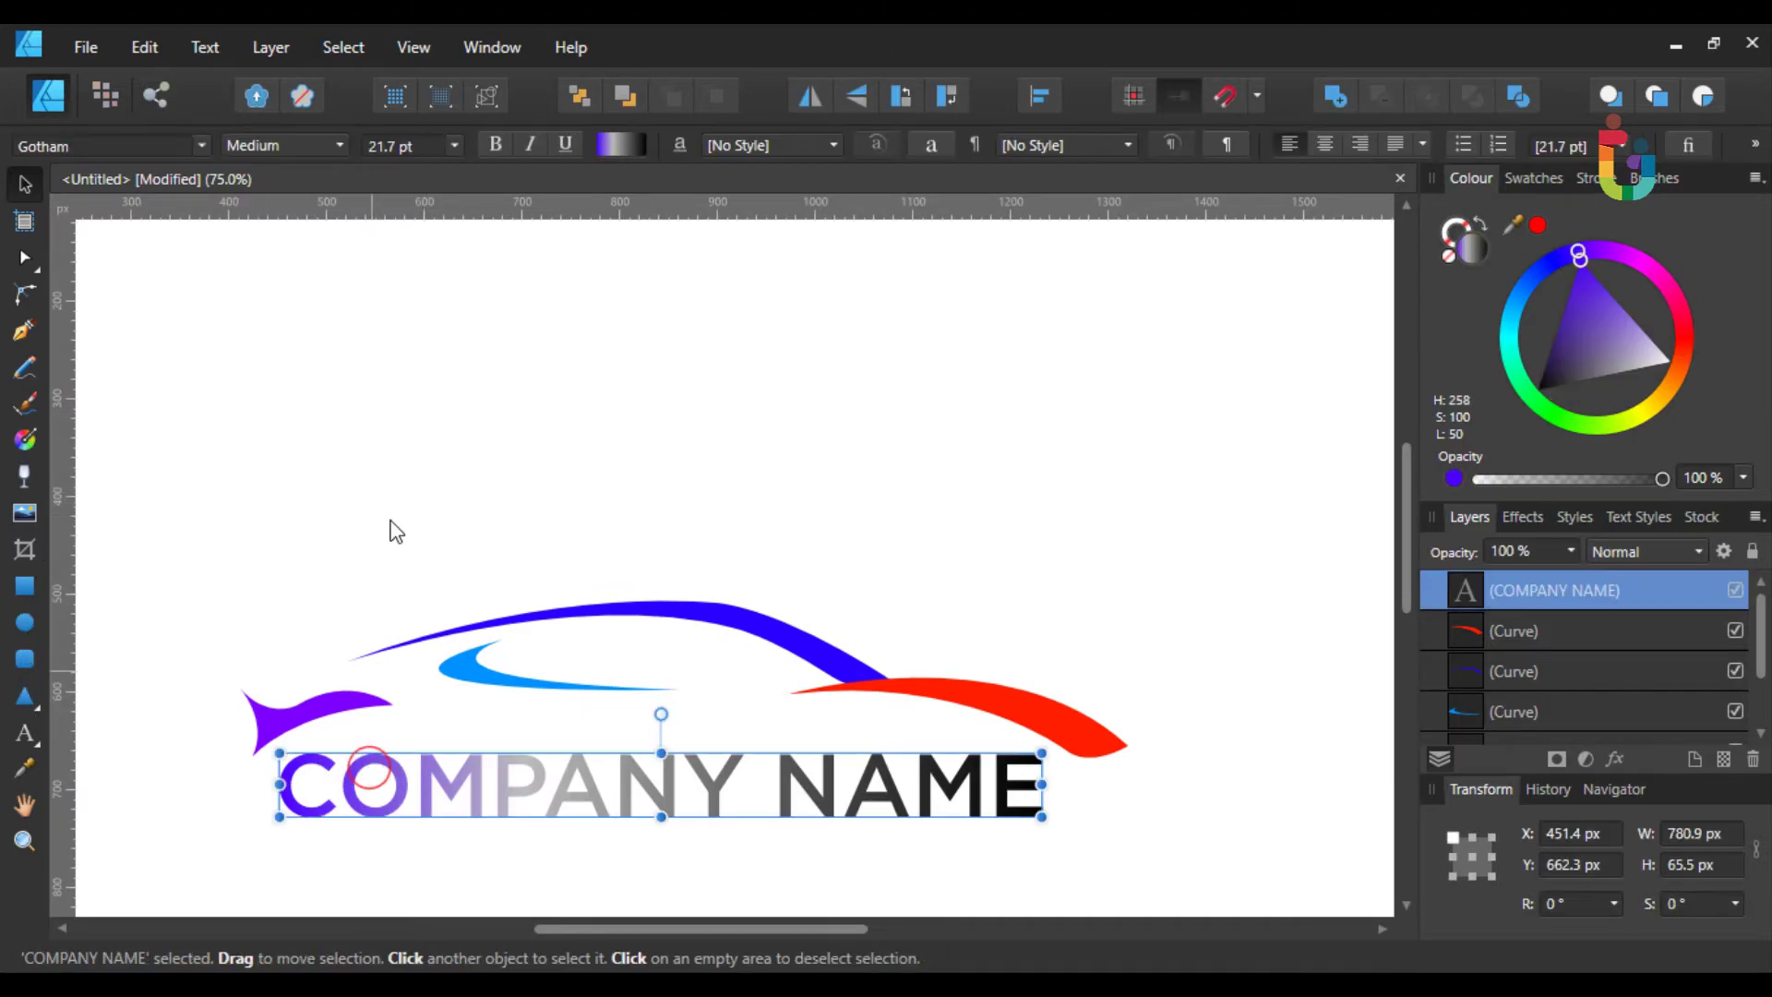
{"action": "left_click", "coordinate": [618, 137]}
{"action": "left_click", "coordinate": [552, 257]}
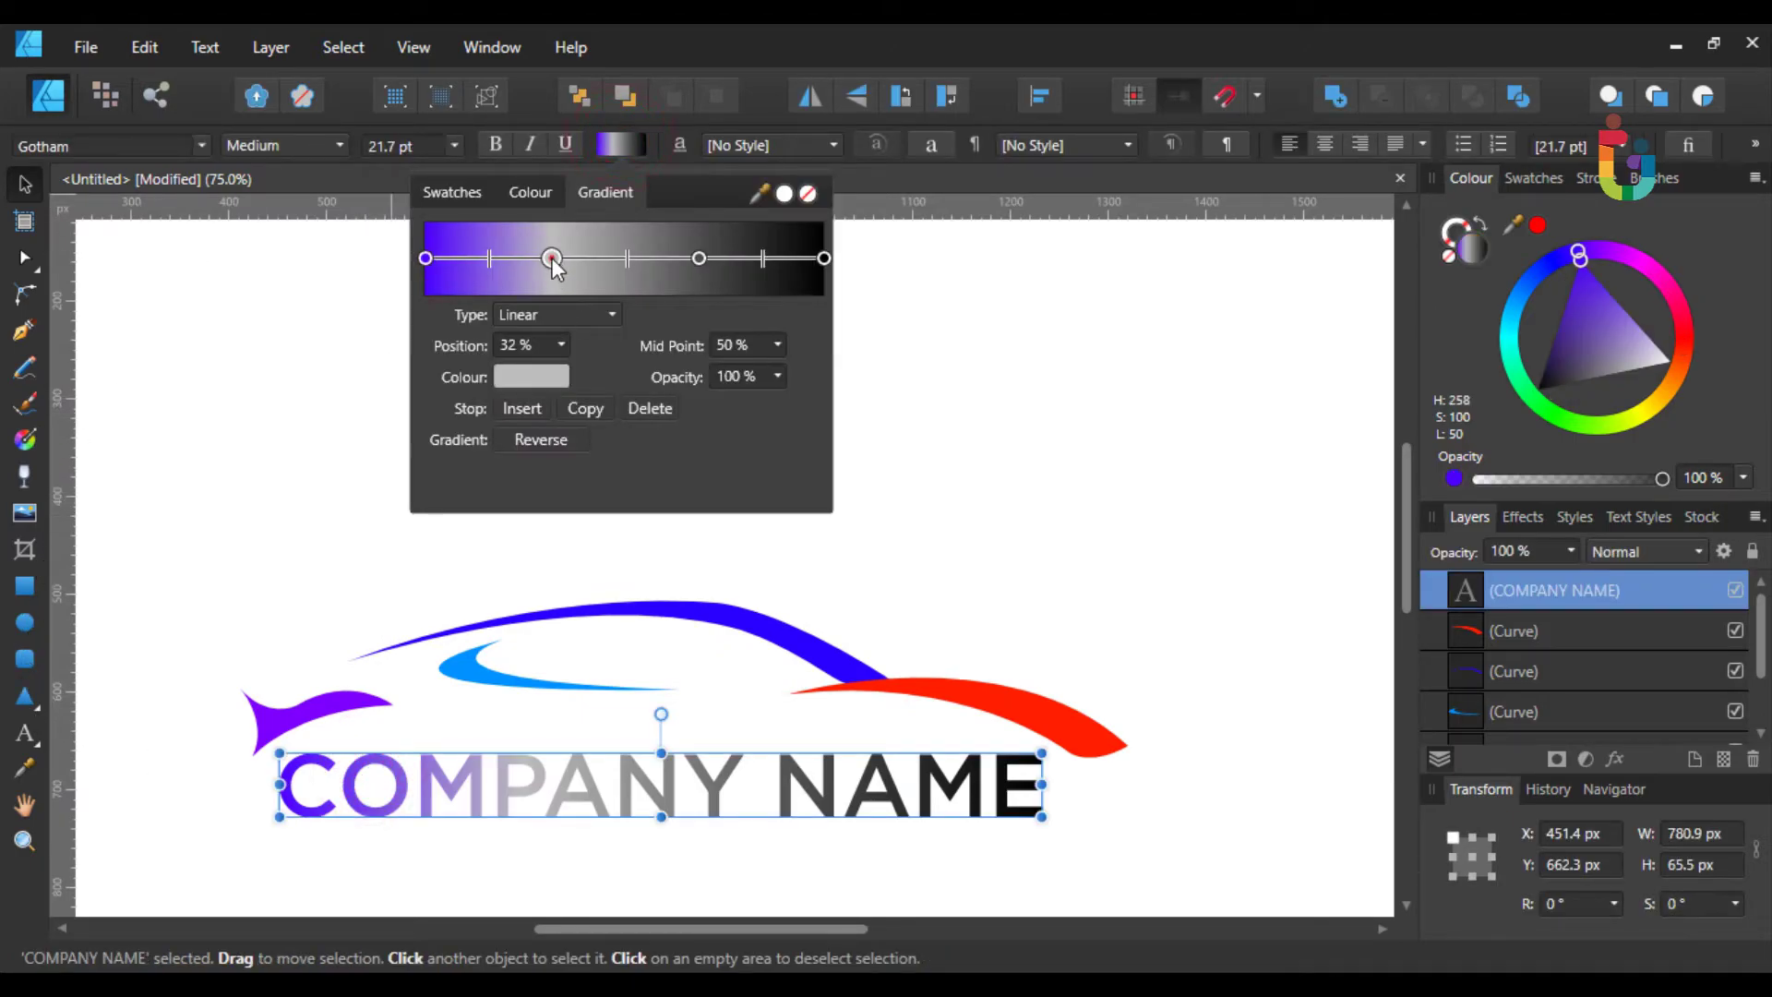
{"action": "left_click", "coordinate": [539, 374]}
{"action": "left_click", "coordinate": [539, 375]}
{"action": "left_click", "coordinate": [539, 375]}
{"action": "left_click", "coordinate": [501, 503]}
{"action": "mouse_move", "coordinate": [501, 507]}
{"action": "left_mouse_down"}
{"action": "mouse_move", "coordinate": [449, 450]}
{"action": "mouse_move", "coordinate": [620, 530]}
{"action": "mouse_move", "coordinate": [516, 454]}
{"action": "mouse_move", "coordinate": [443, 484]}
{"action": "mouse_move", "coordinate": [443, 526]}
{"action": "mouse_move", "coordinate": [435, 507]}
{"action": "left_mouse_up"}
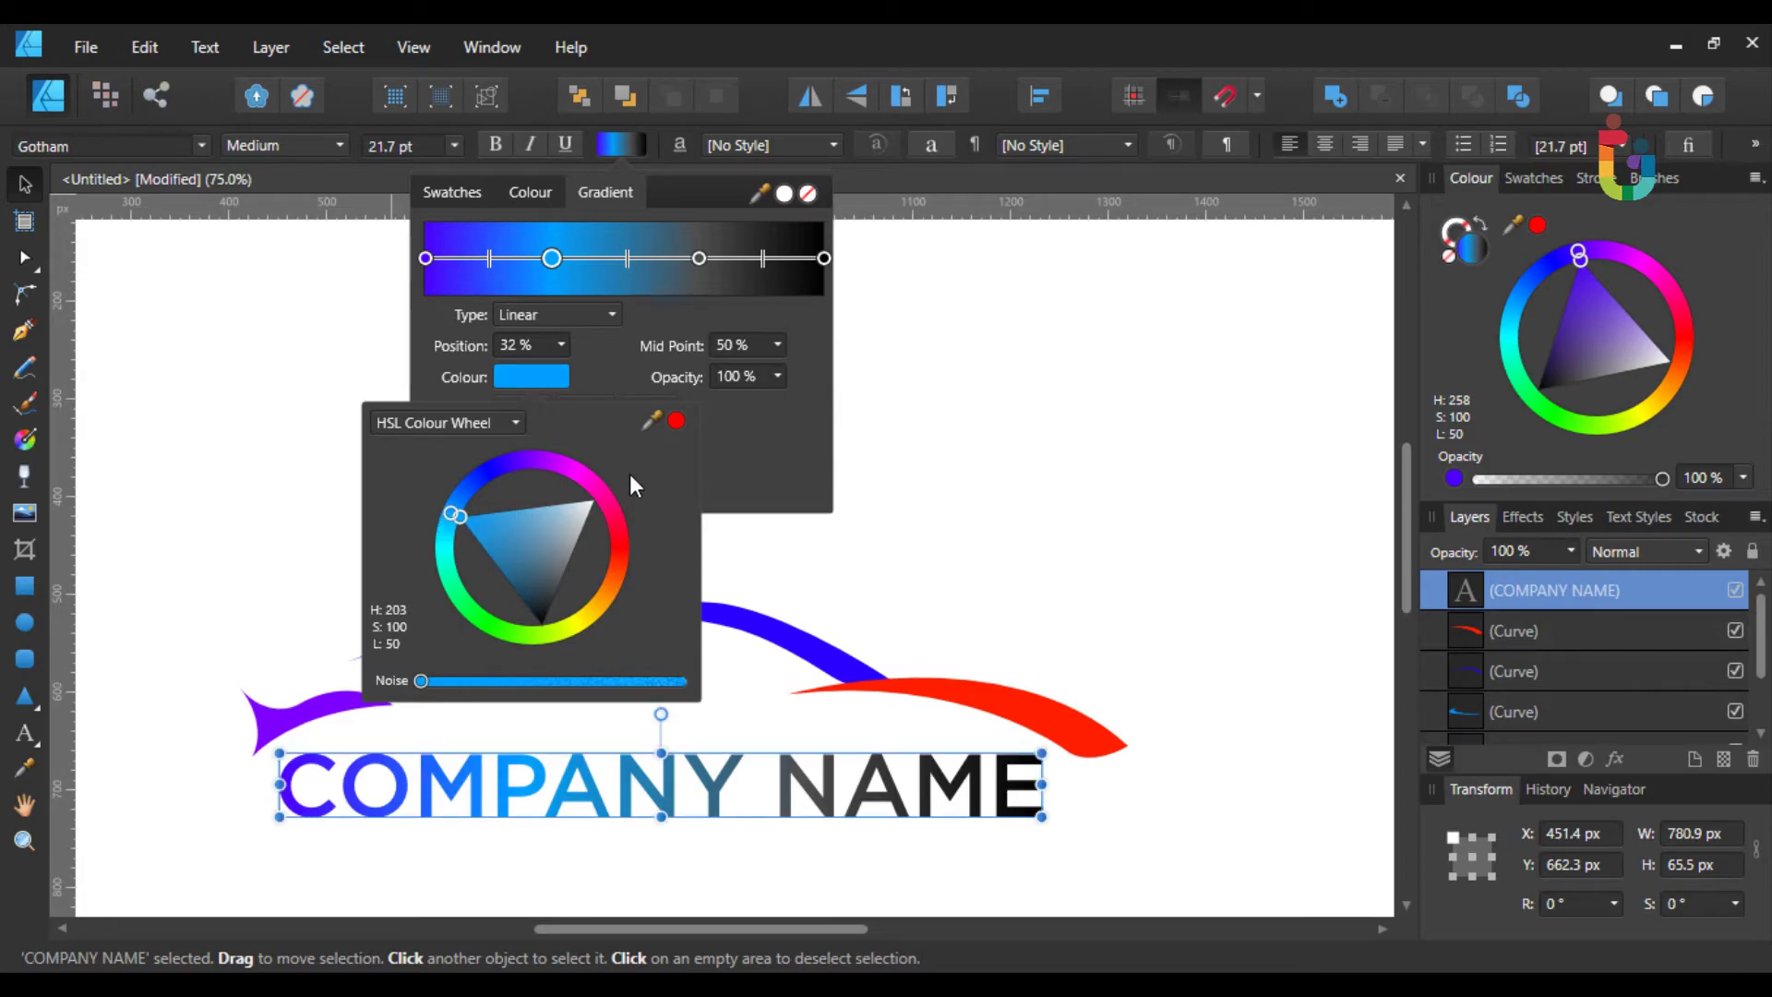
{"action": "left_click", "coordinate": [607, 377]}
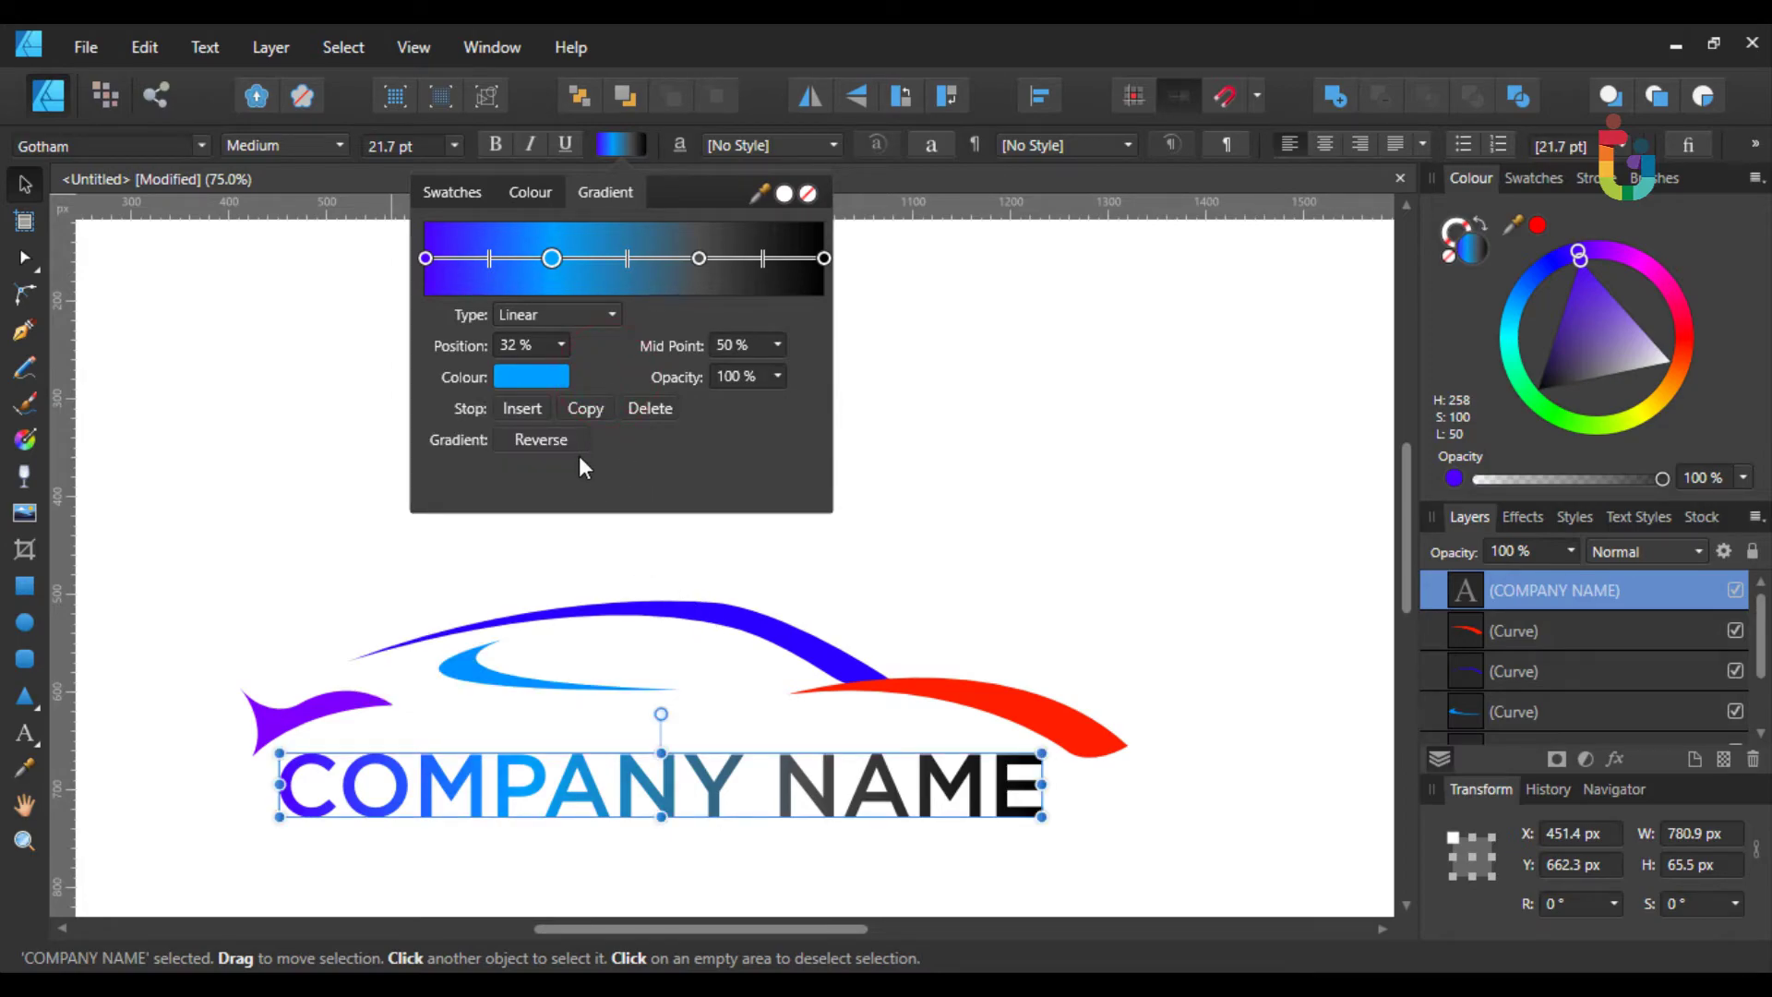
- Set the COMPANY NAME gradient stop at 69% to deep blue, hue 243, saturation 100, lightness 50
{"action": "left_click", "coordinate": [698, 258]}
{"action": "left_click", "coordinate": [517, 373]}
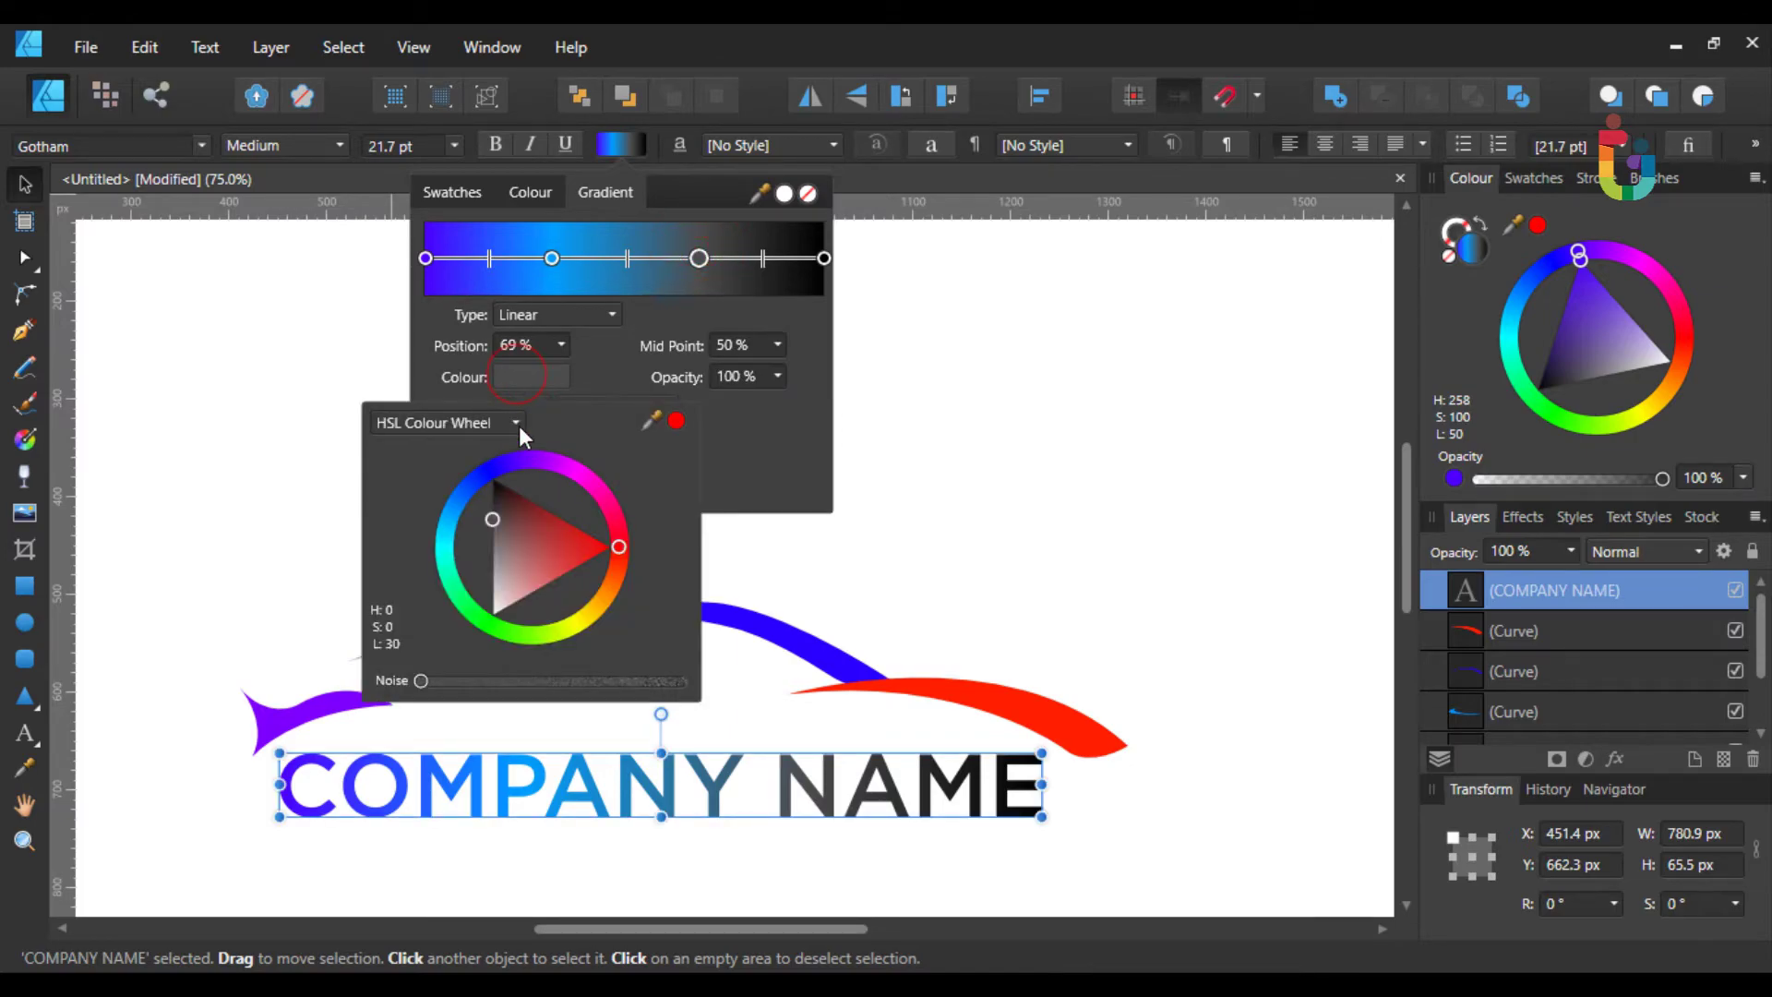
{"action": "left_click", "coordinate": [492, 483]}
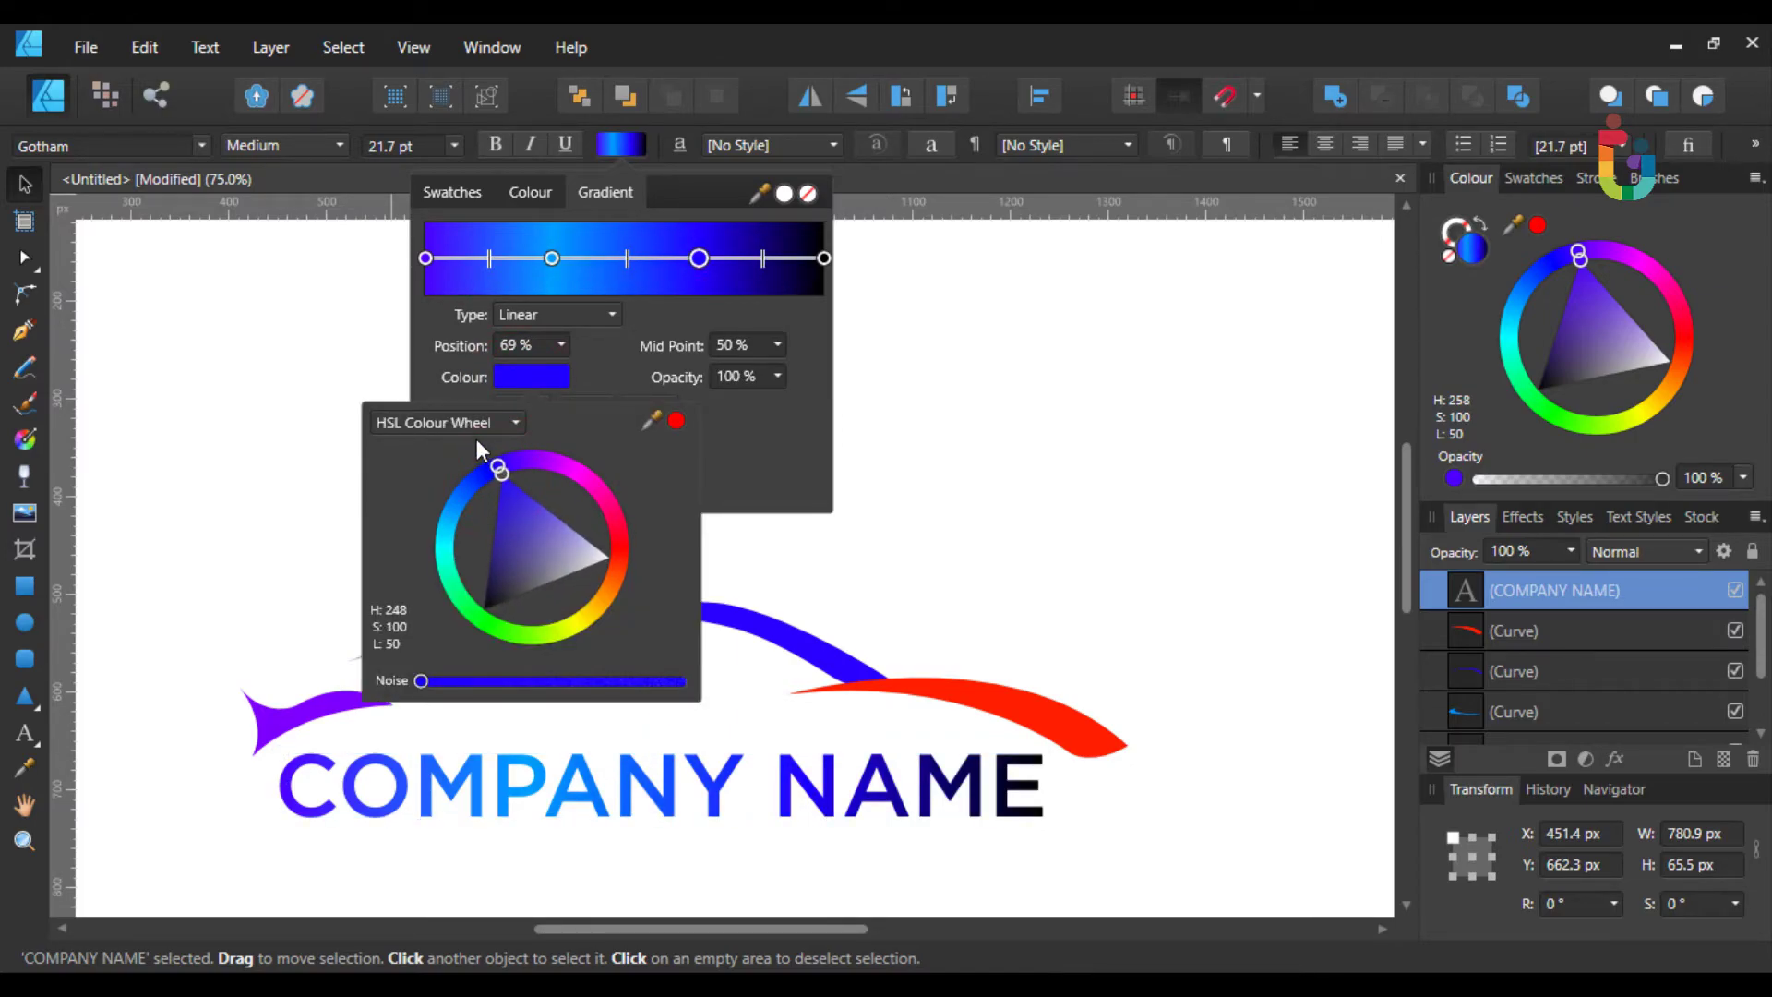
{"action": "left_click_drag", "start_coordinate": [461, 431], "coordinate": [465, 415]}
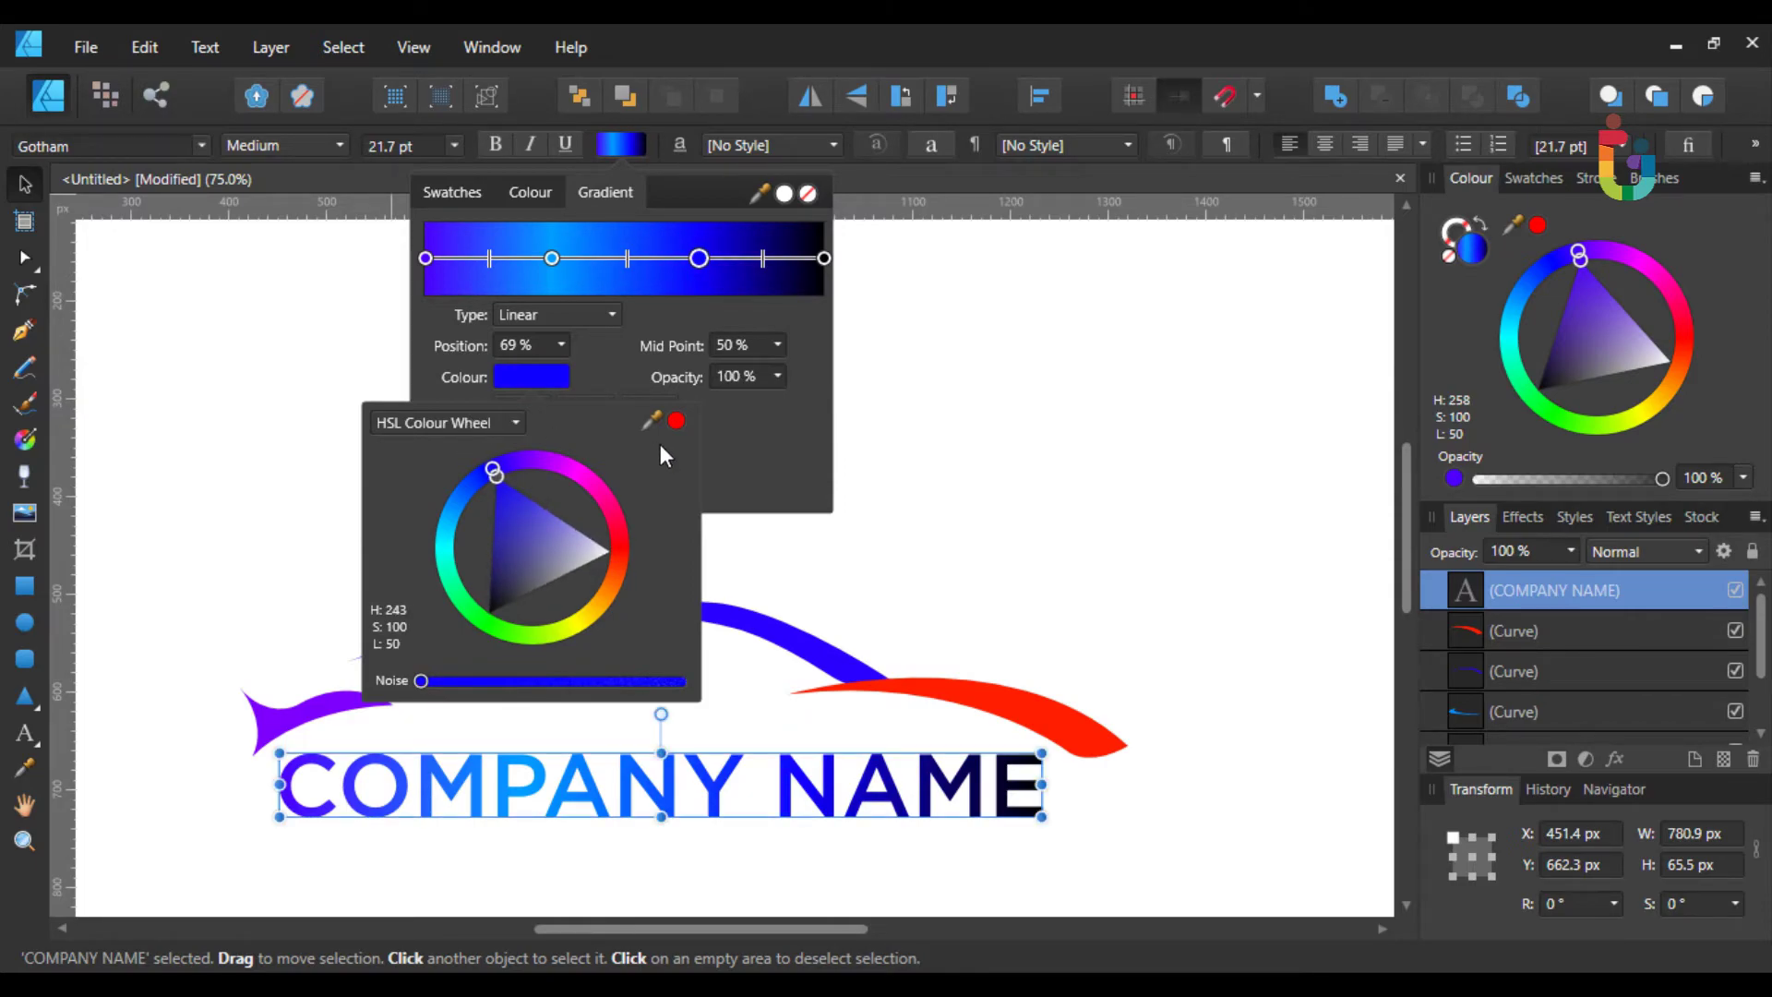
- Set the text gradient's last stop to red, hue 9, saturation 100, lightness 50, and deselect the text
{"action": "left_click", "coordinate": [824, 257]}
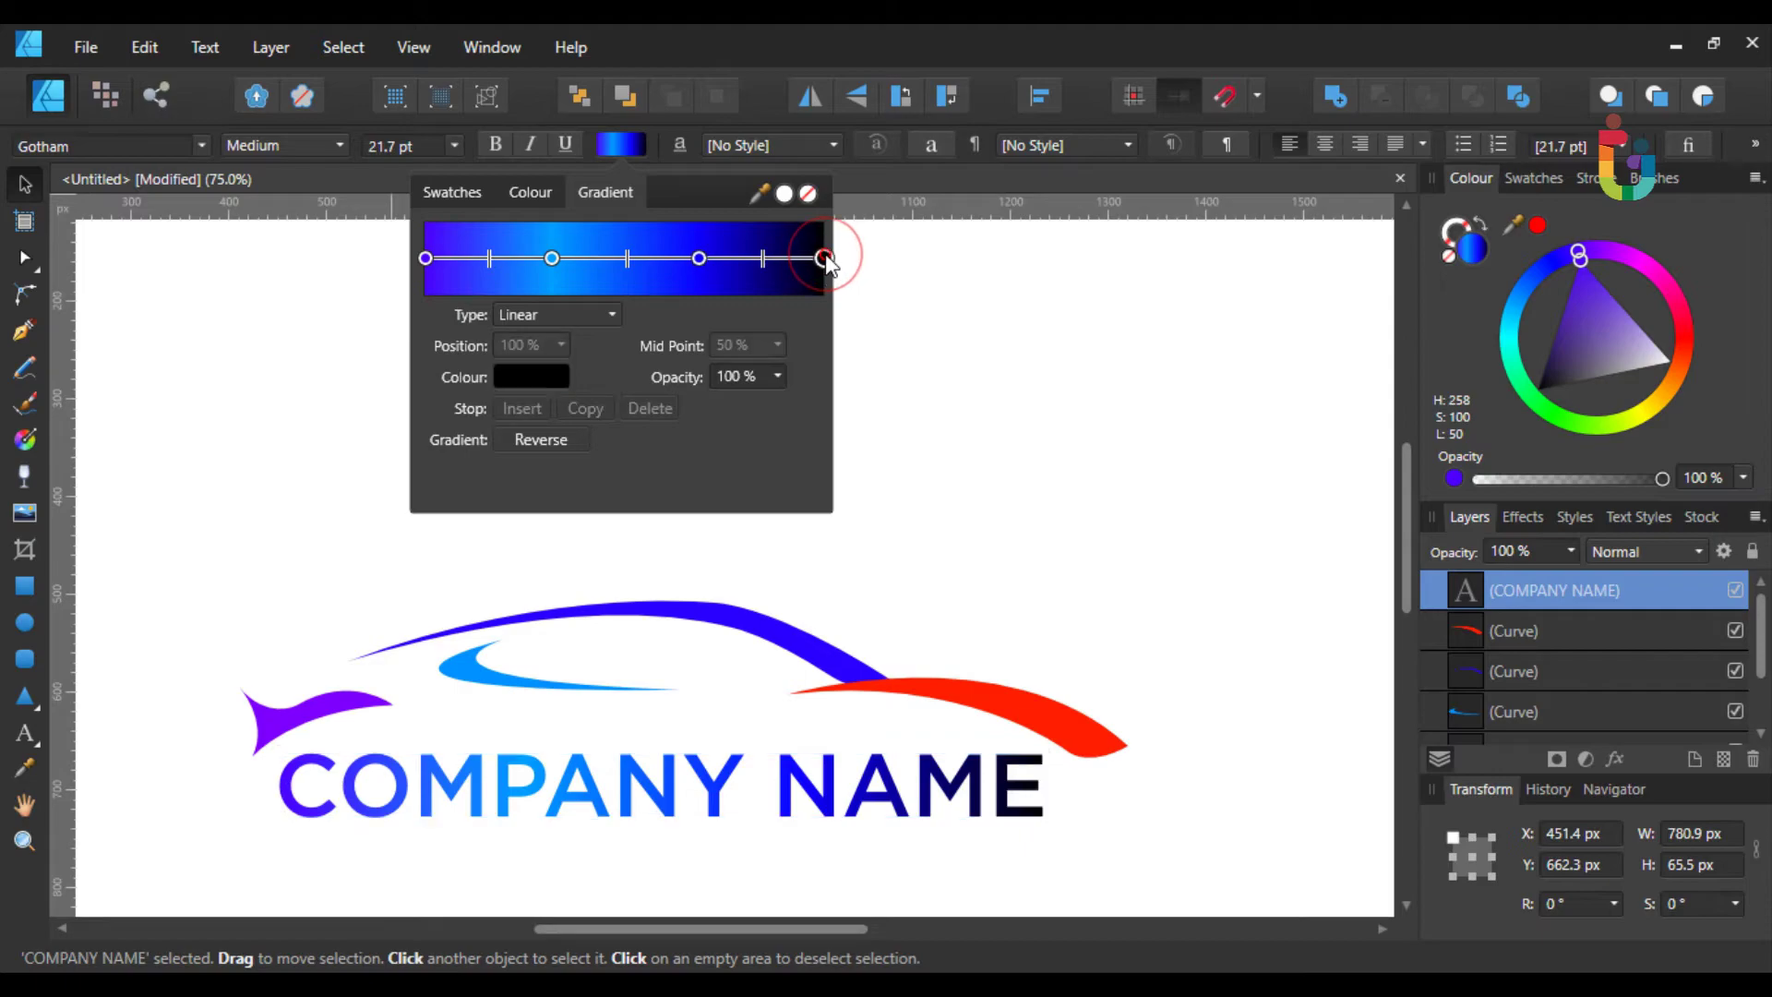
{"action": "left_click", "coordinate": [529, 369]}
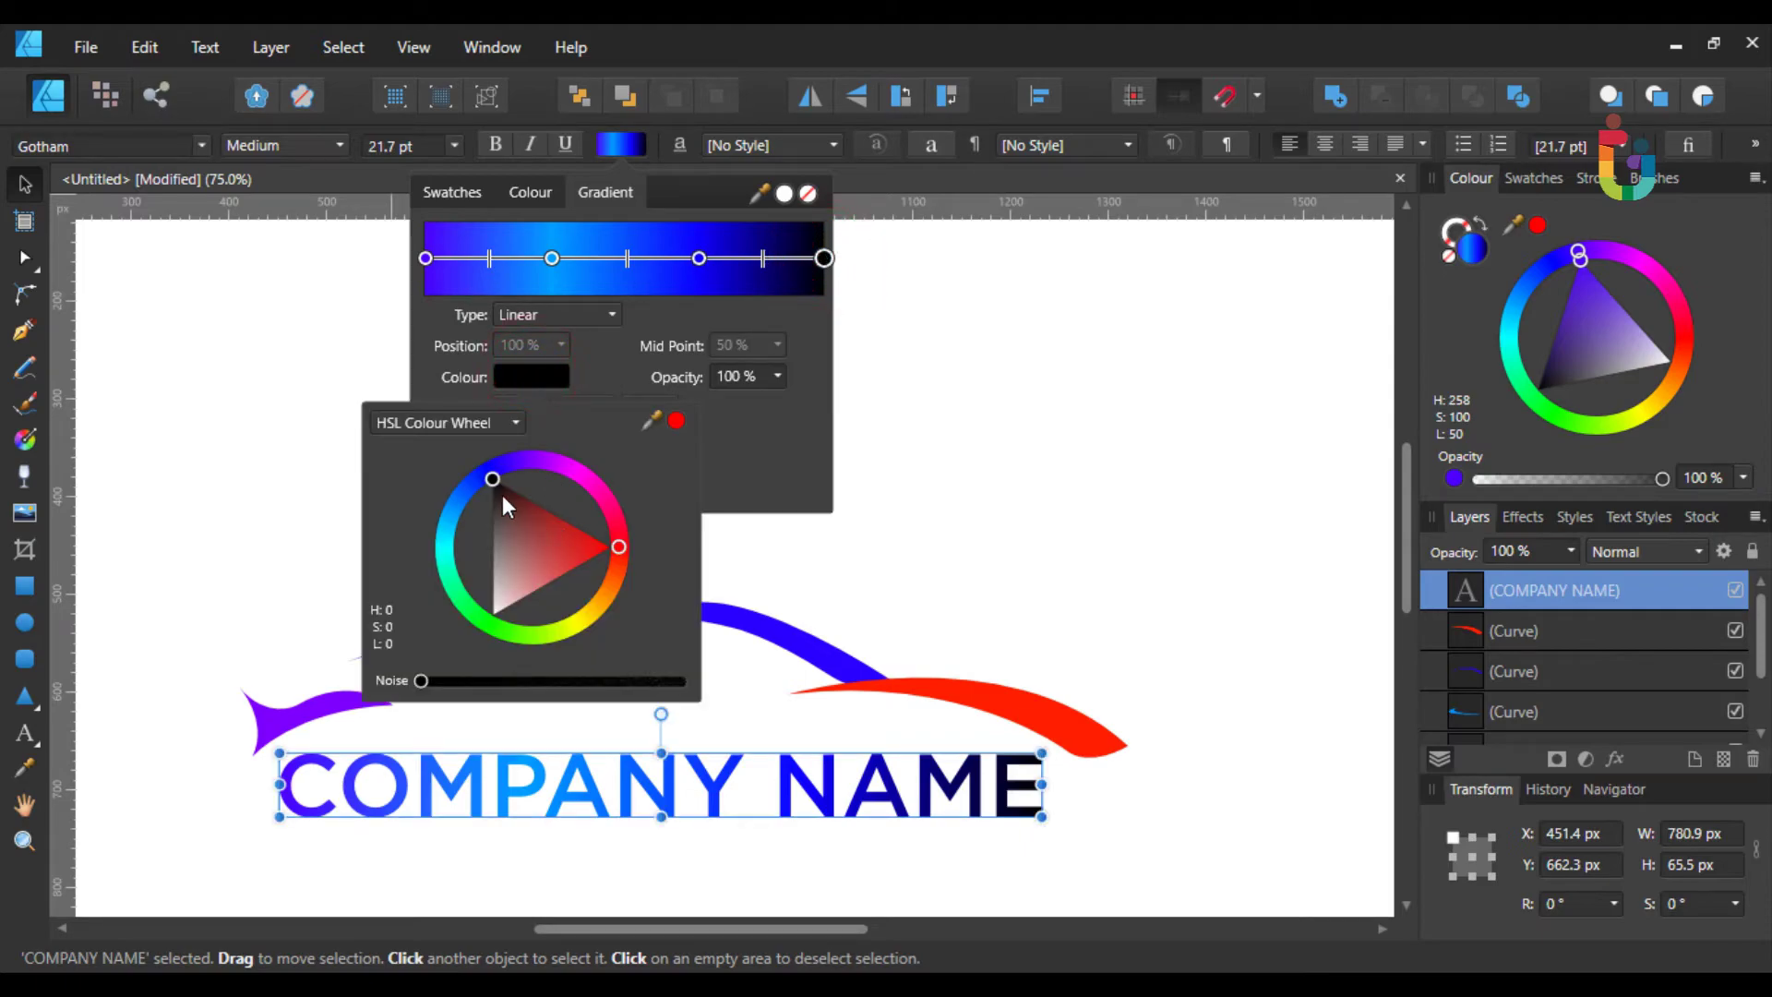
{"action": "mouse_move", "coordinate": [585, 535]}
{"action": "left_mouse_down"}
{"action": "mouse_move", "coordinate": [647, 537]}
{"action": "mouse_move", "coordinate": [616, 486]}
{"action": "mouse_move", "coordinate": [629, 564]}
{"action": "left_mouse_up"}
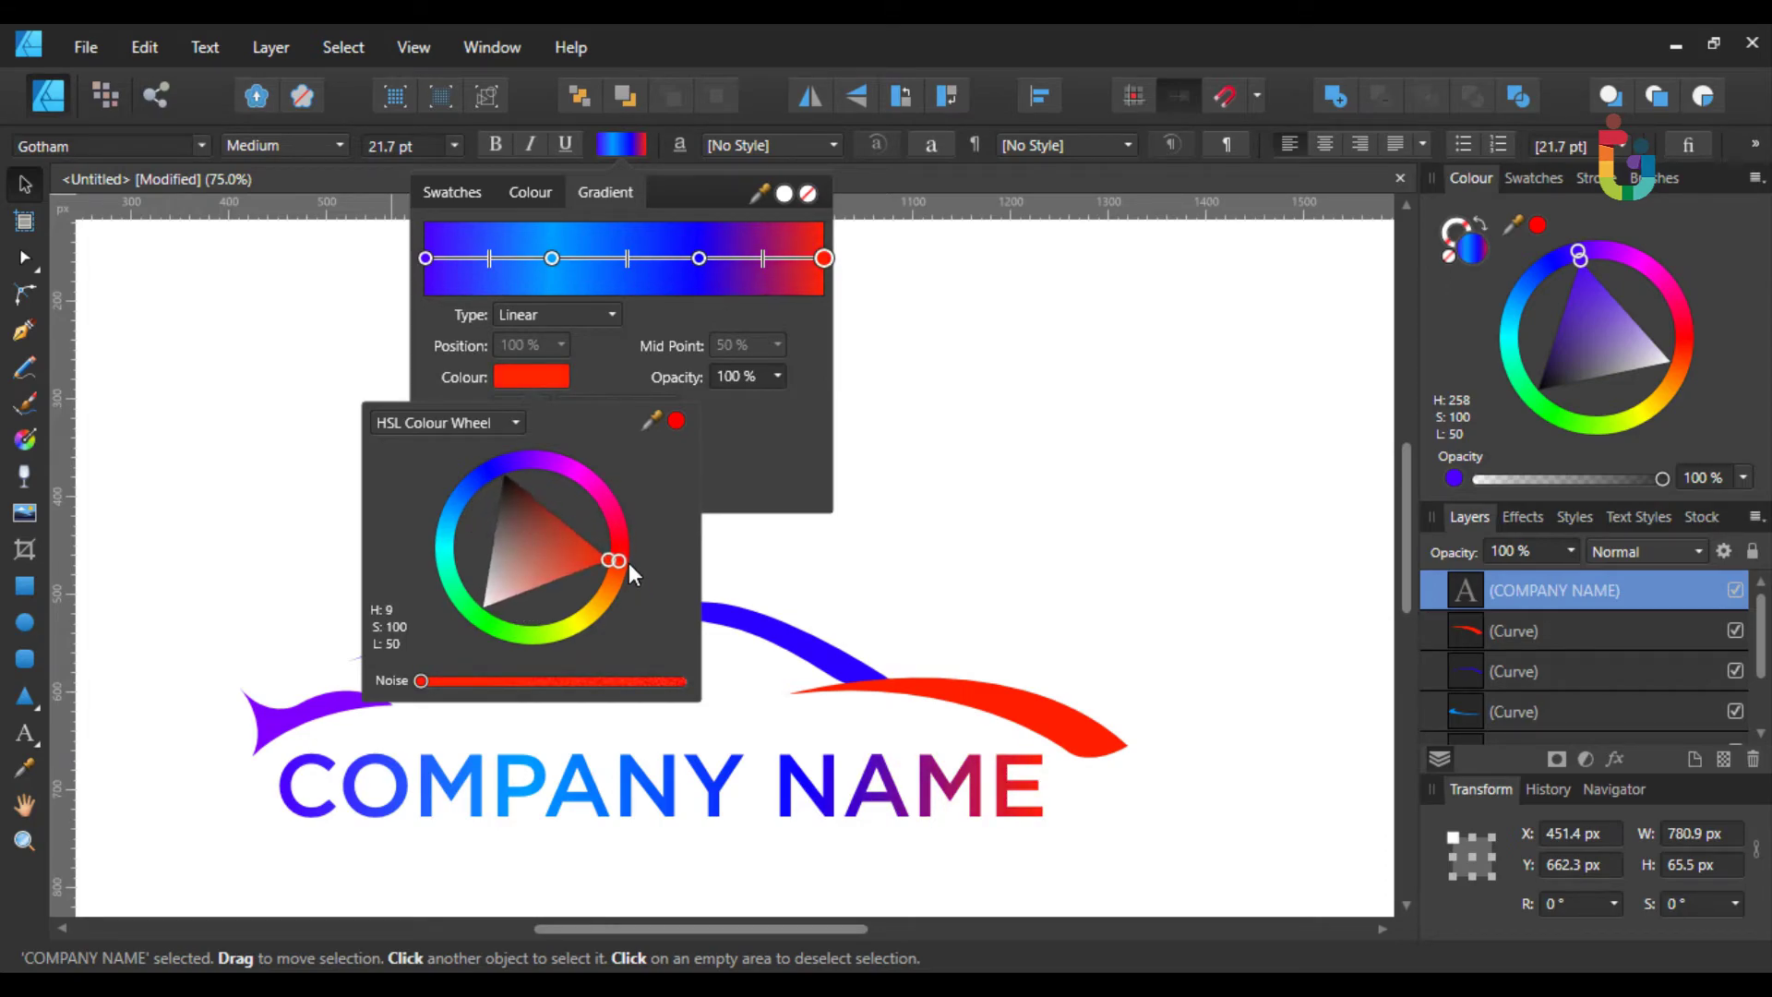
{"action": "left_click", "coordinate": [744, 464]}
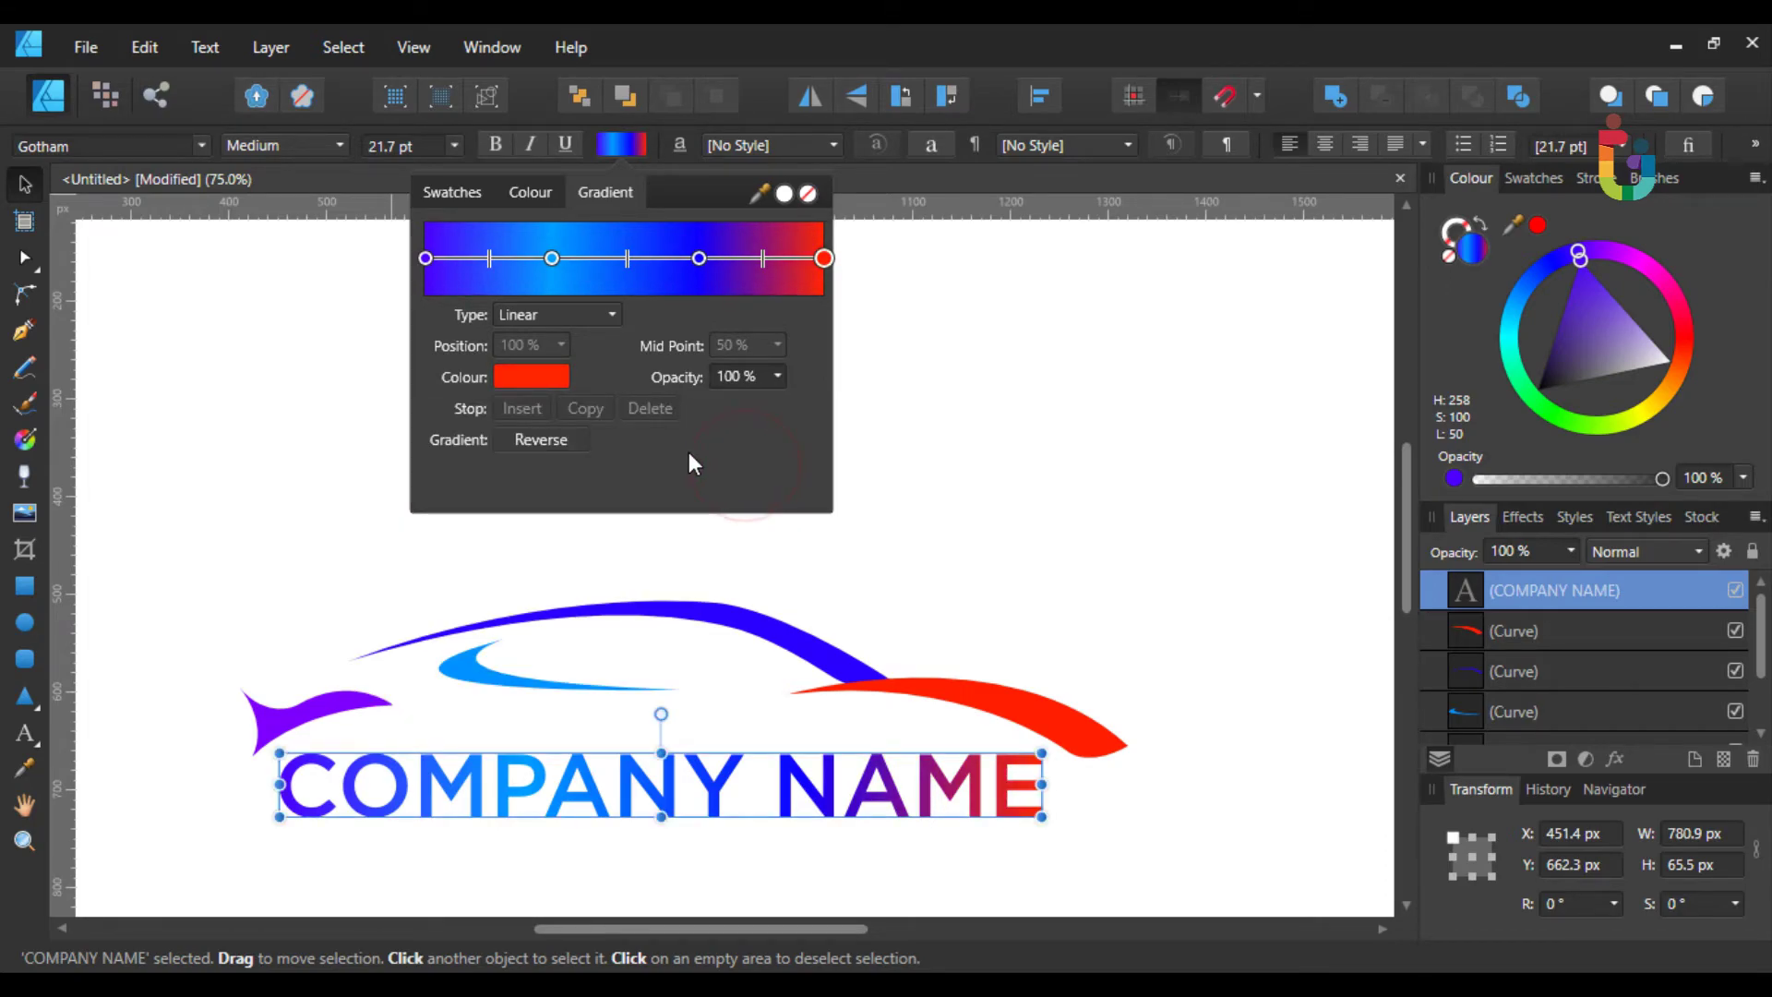
{"action": "left_click", "coordinate": [717, 577]}
- Add an artistic text line reading SLOGAN HERE beneath the COMPANY NAME text
{"action": "left_click_drag", "start_coordinate": [600, 721], "coordinate": [581, 570]}
{"action": "left_click", "coordinate": [26, 729]}
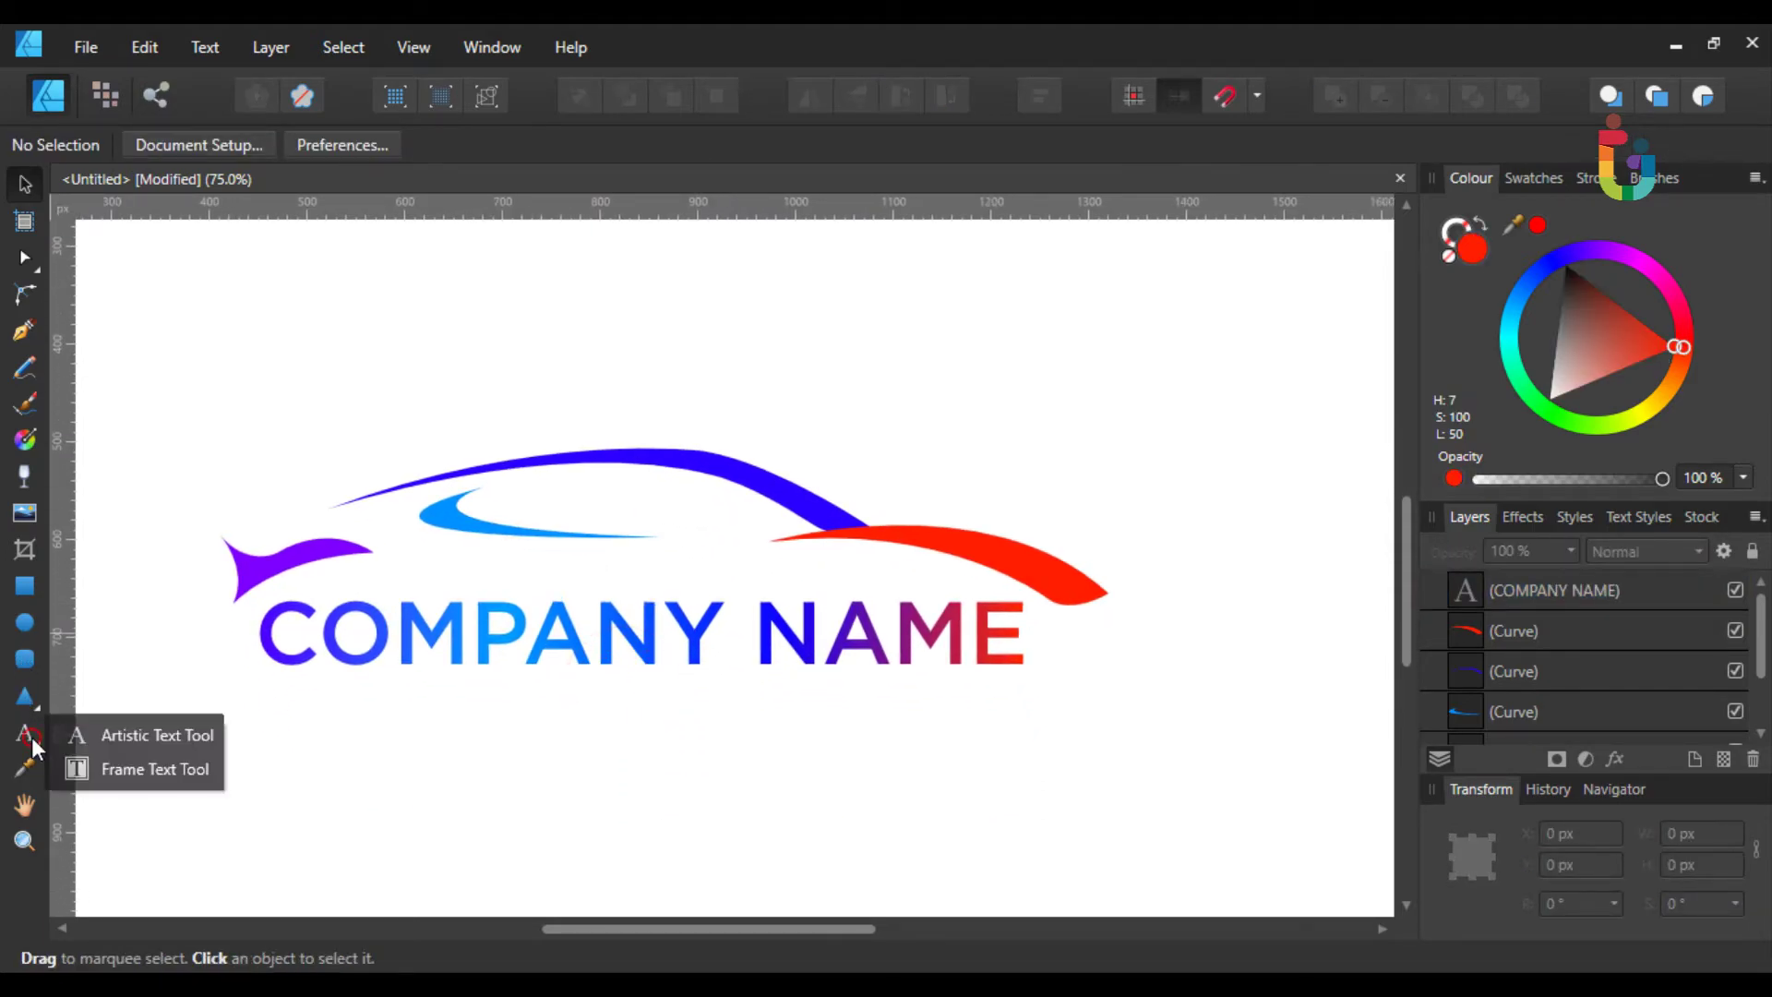
{"action": "left_click", "coordinate": [164, 734]}
{"action": "left_click", "coordinate": [402, 750]}
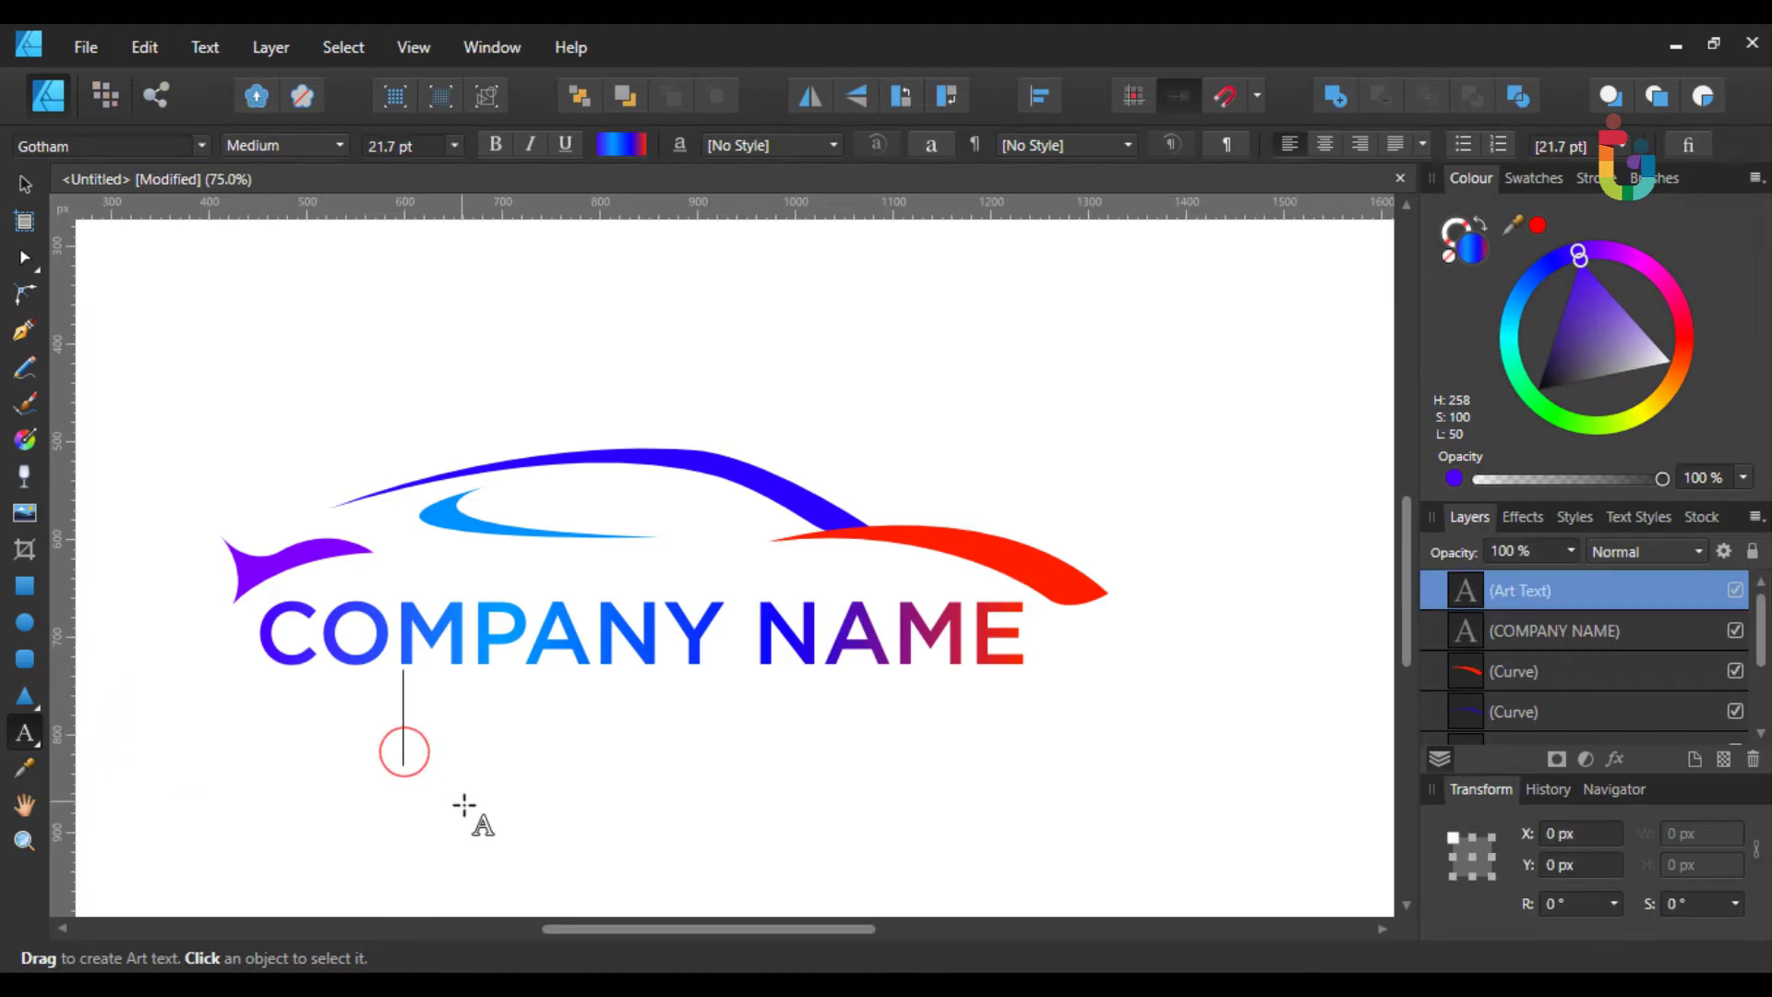
{"action": "type", "text": "SA"}
{"action": "key", "text": "BackSpace"}
{"action": "key", "text": "BackSpace"}
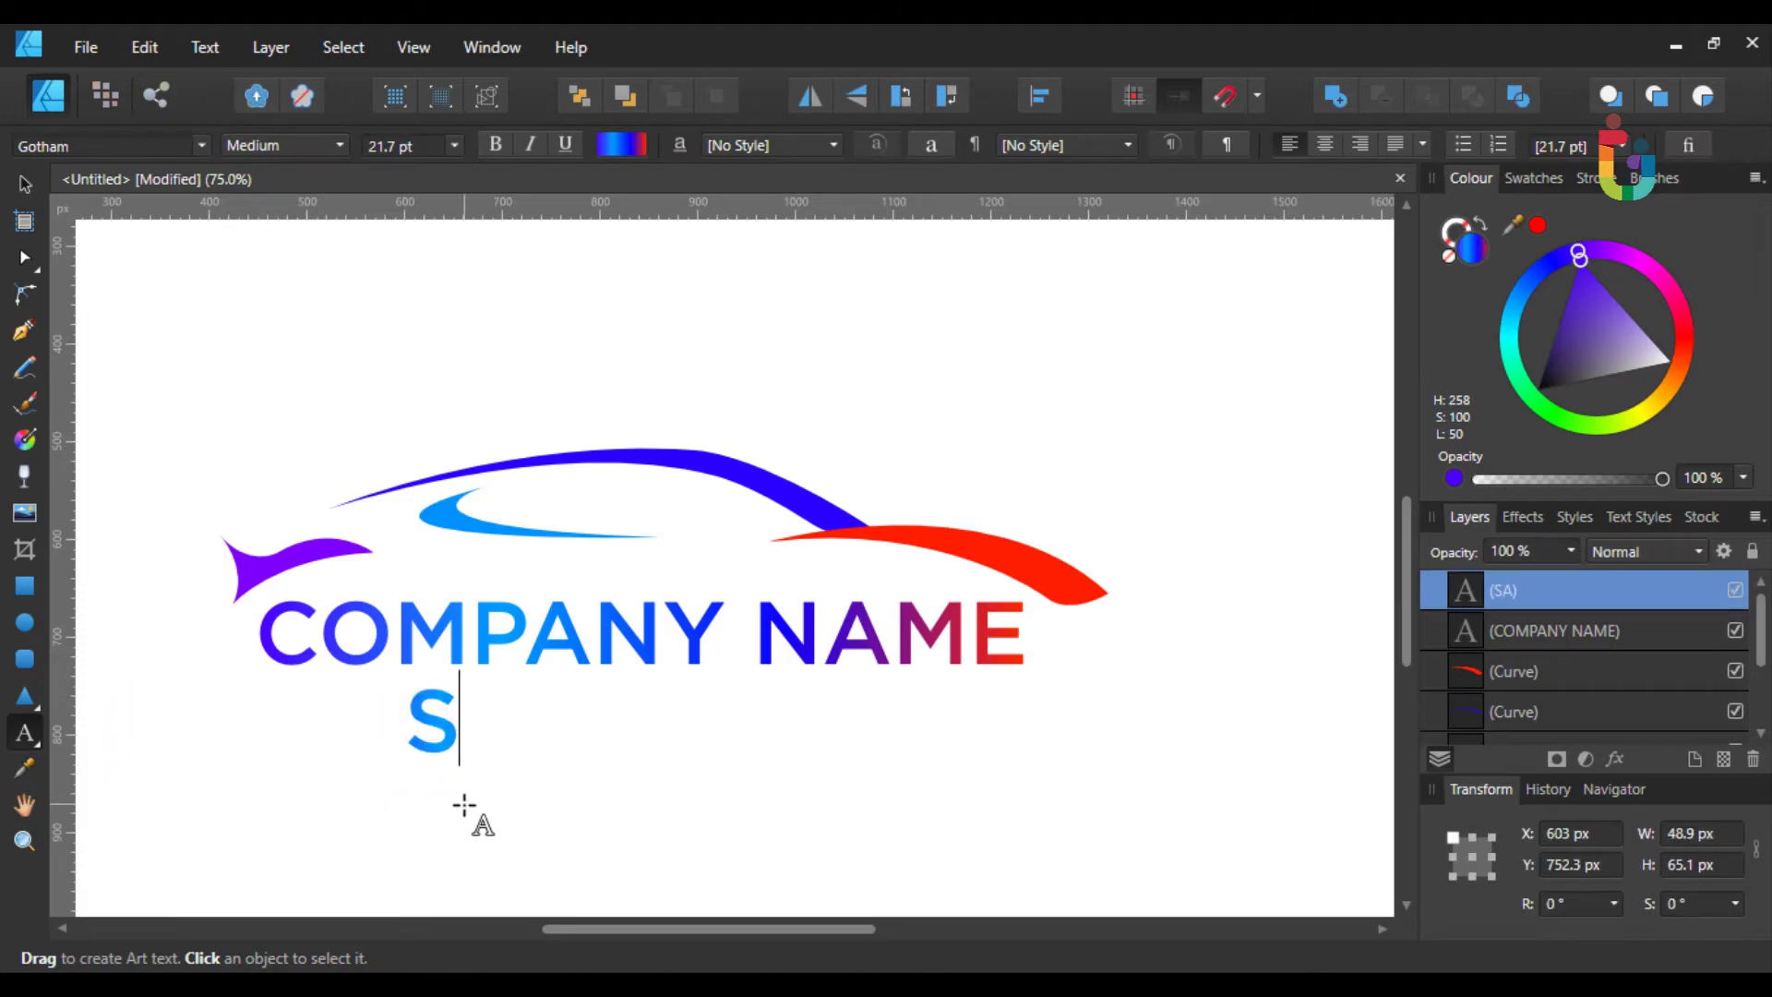
{"action": "type", "text": "SA"}
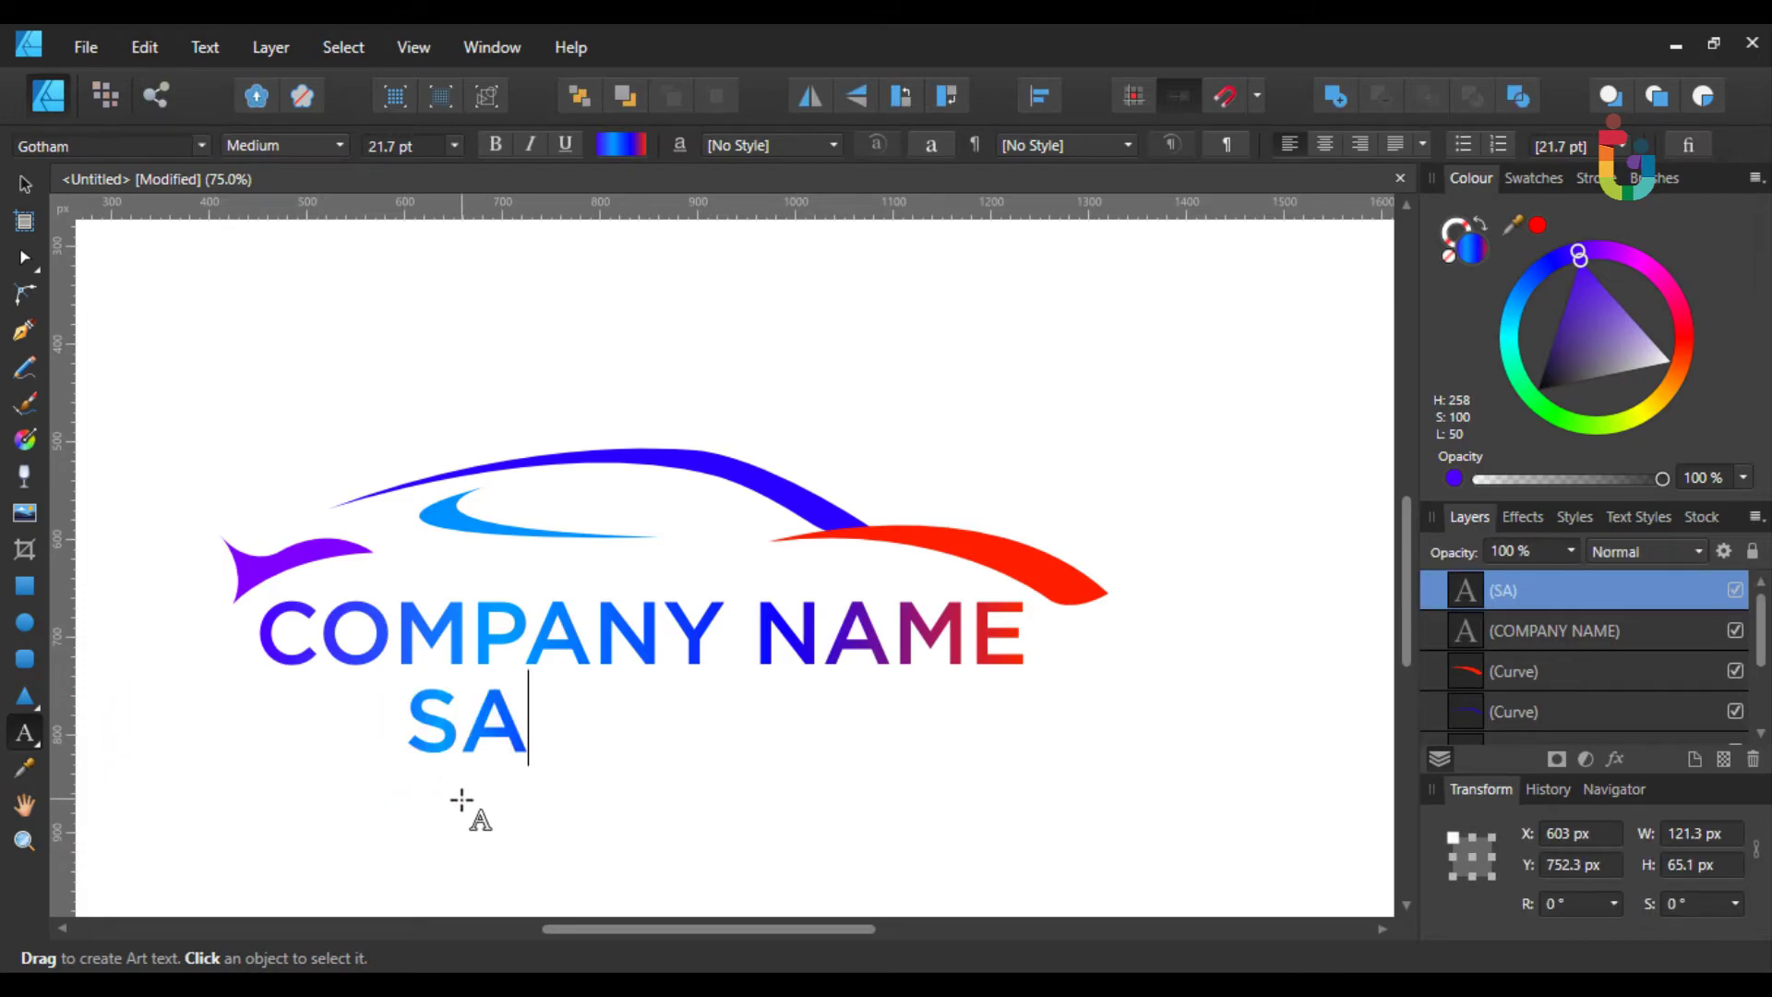
{"action": "type", "text": "LOGAN H"}
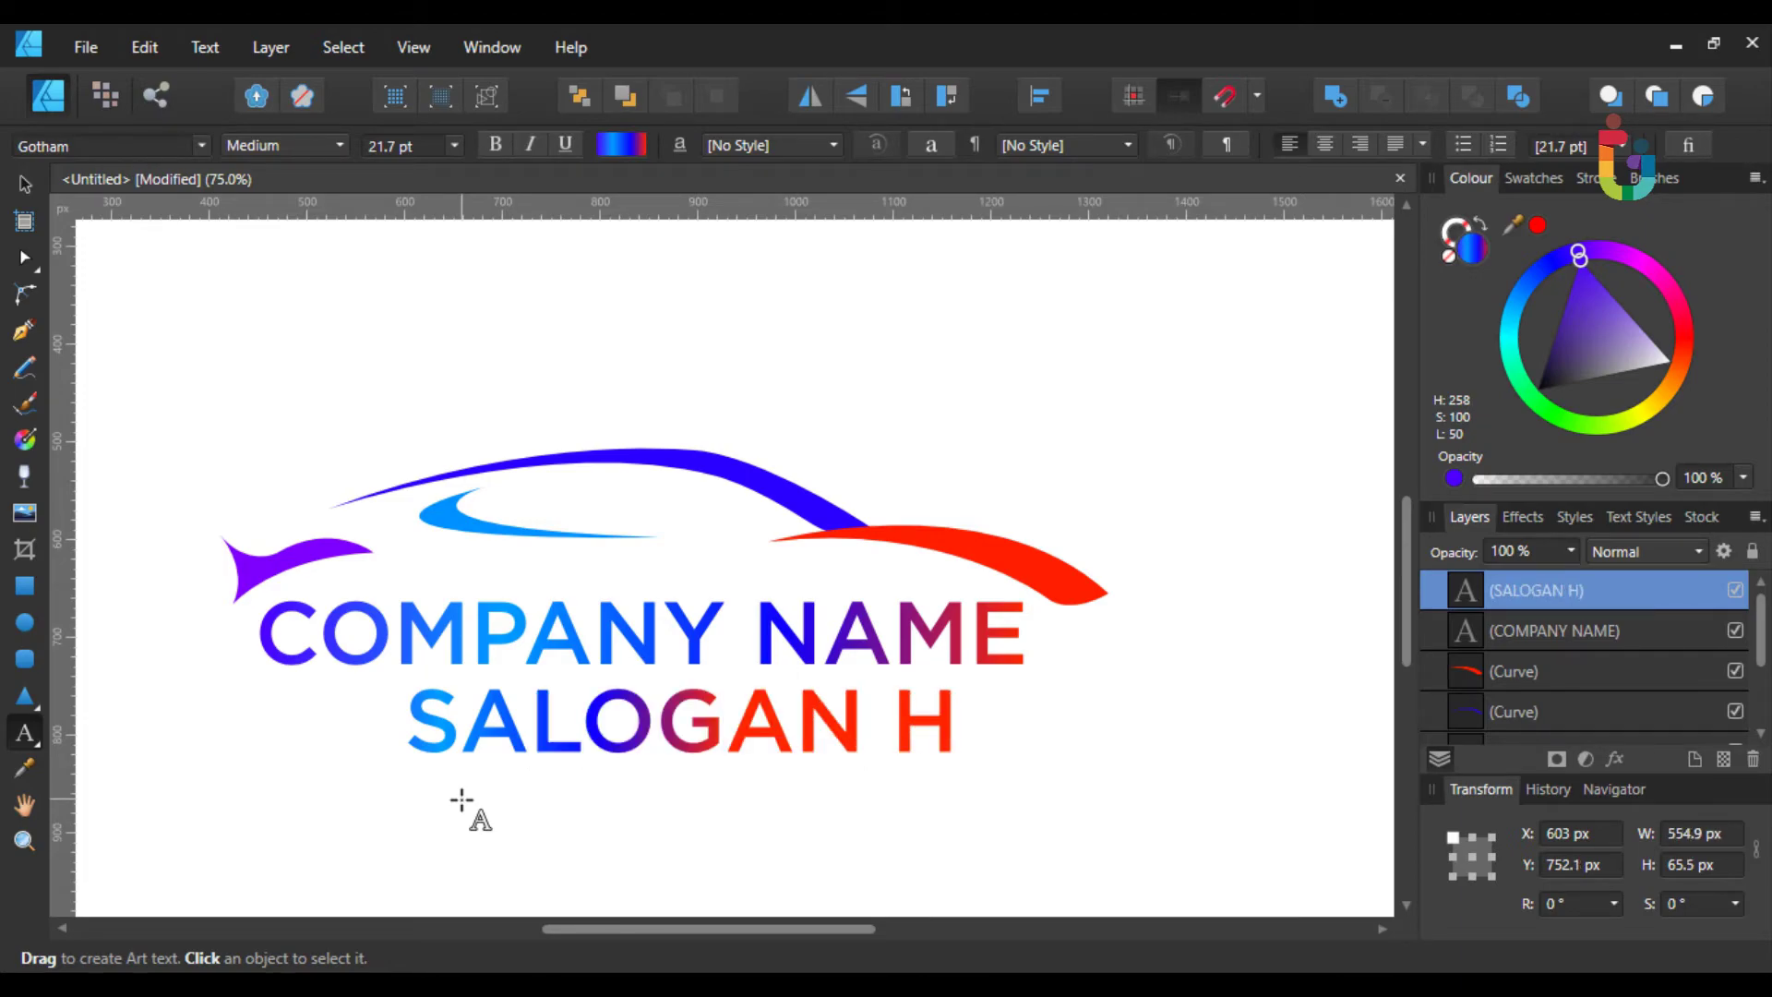
{"action": "key", "text": "BackSpace"}
{"action": "key", "text": "BackSpace"}
{"action": "key", "text": "BackSpace"}
{"action": "key", "text": "BackSpace"}
{"action": "key", "text": "BackSpace"}
{"action": "key", "text": "BackSpace"}
{"action": "key", "text": "BackSpace"}
{"action": "key", "text": "BackSpace"}
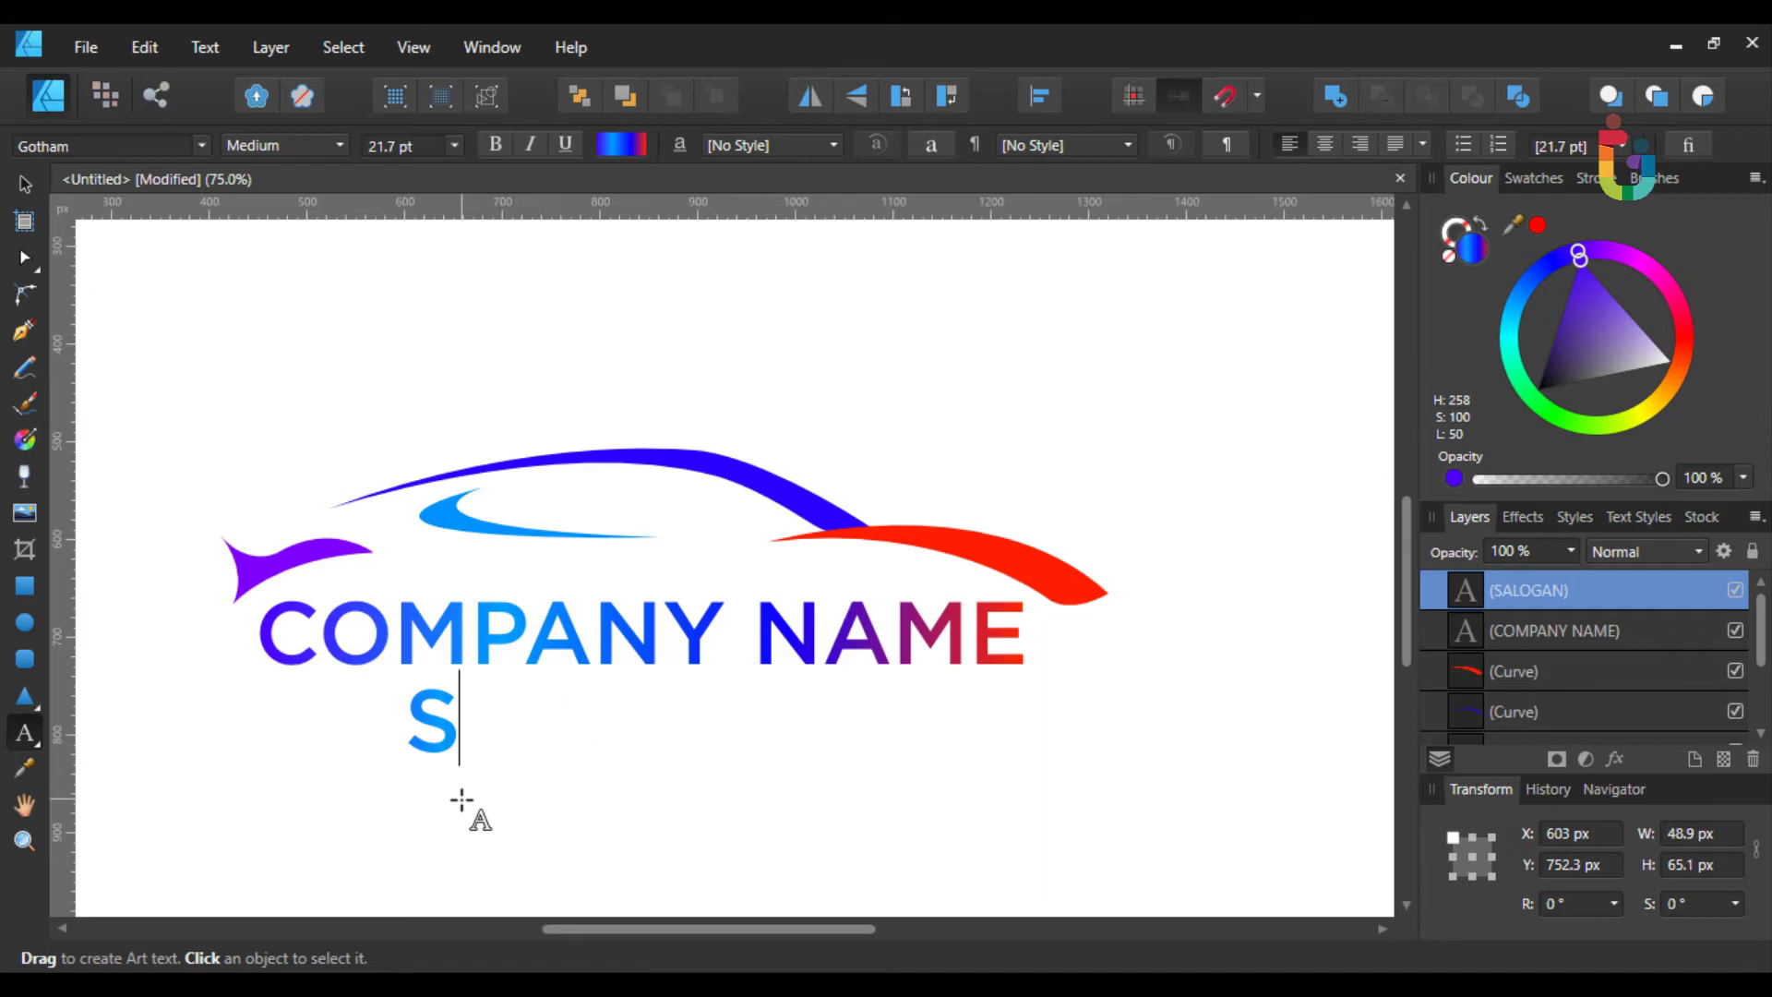
{"action": "type", "text": "LOGAN G"}
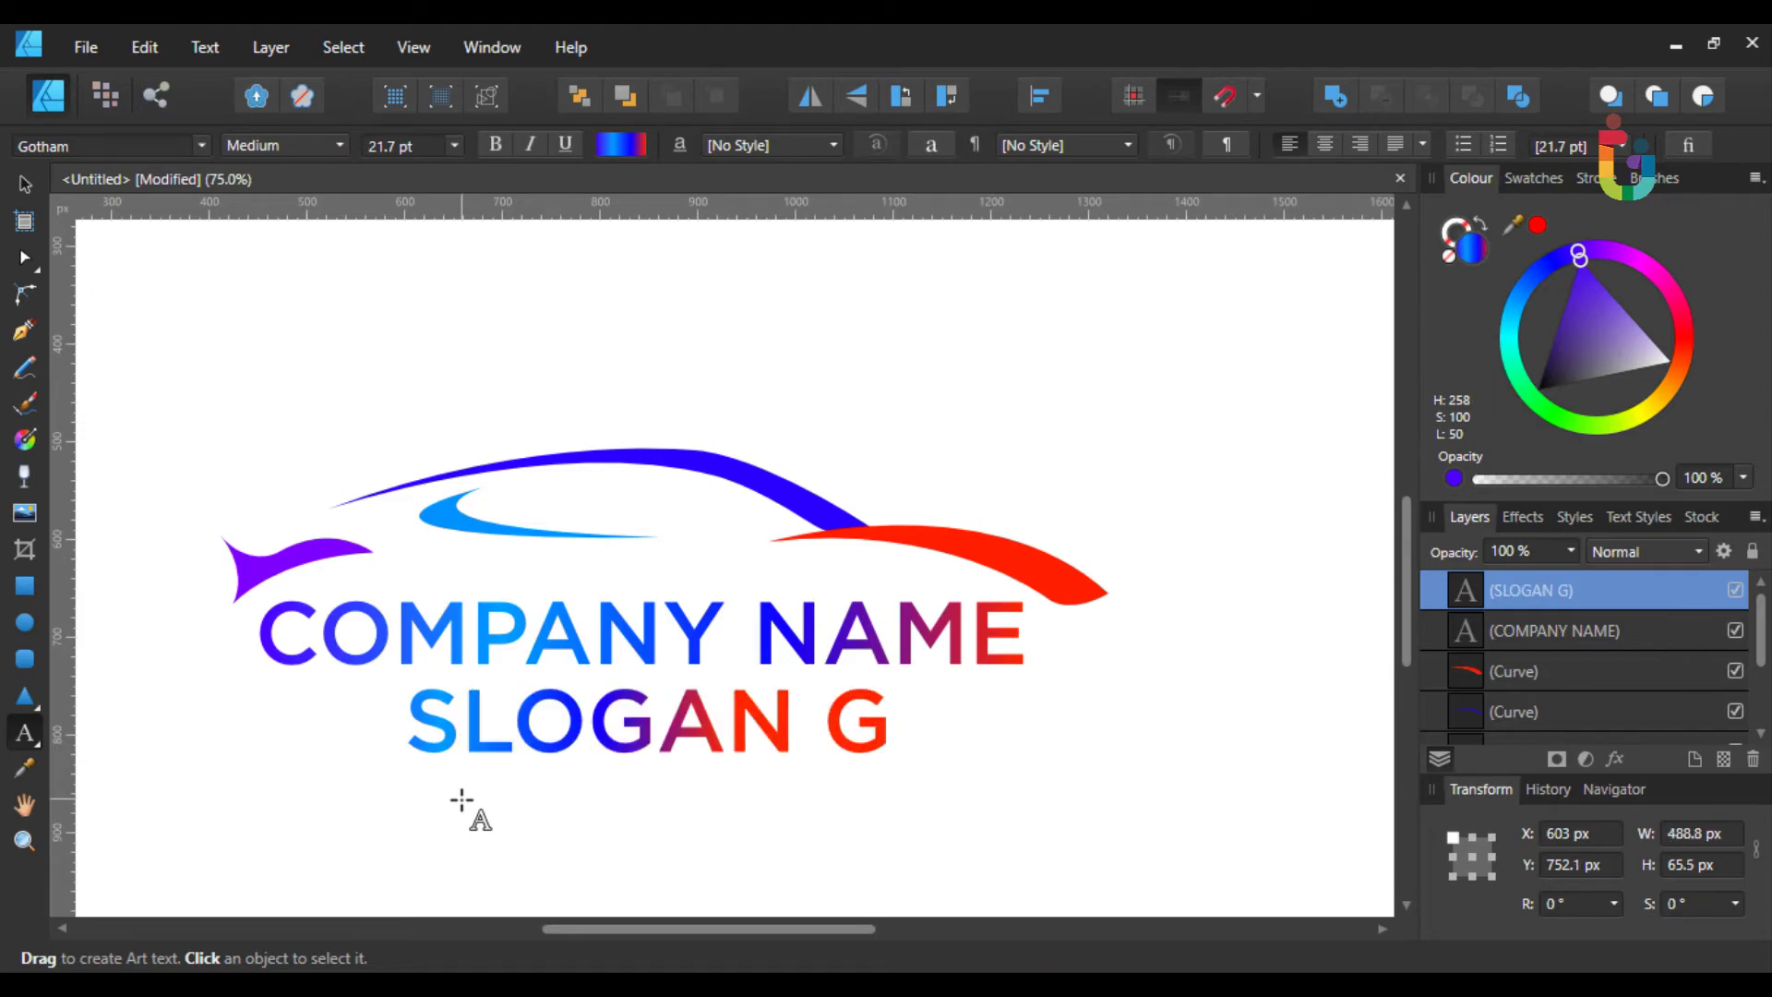
{"action": "key", "text": "BackSpace"}
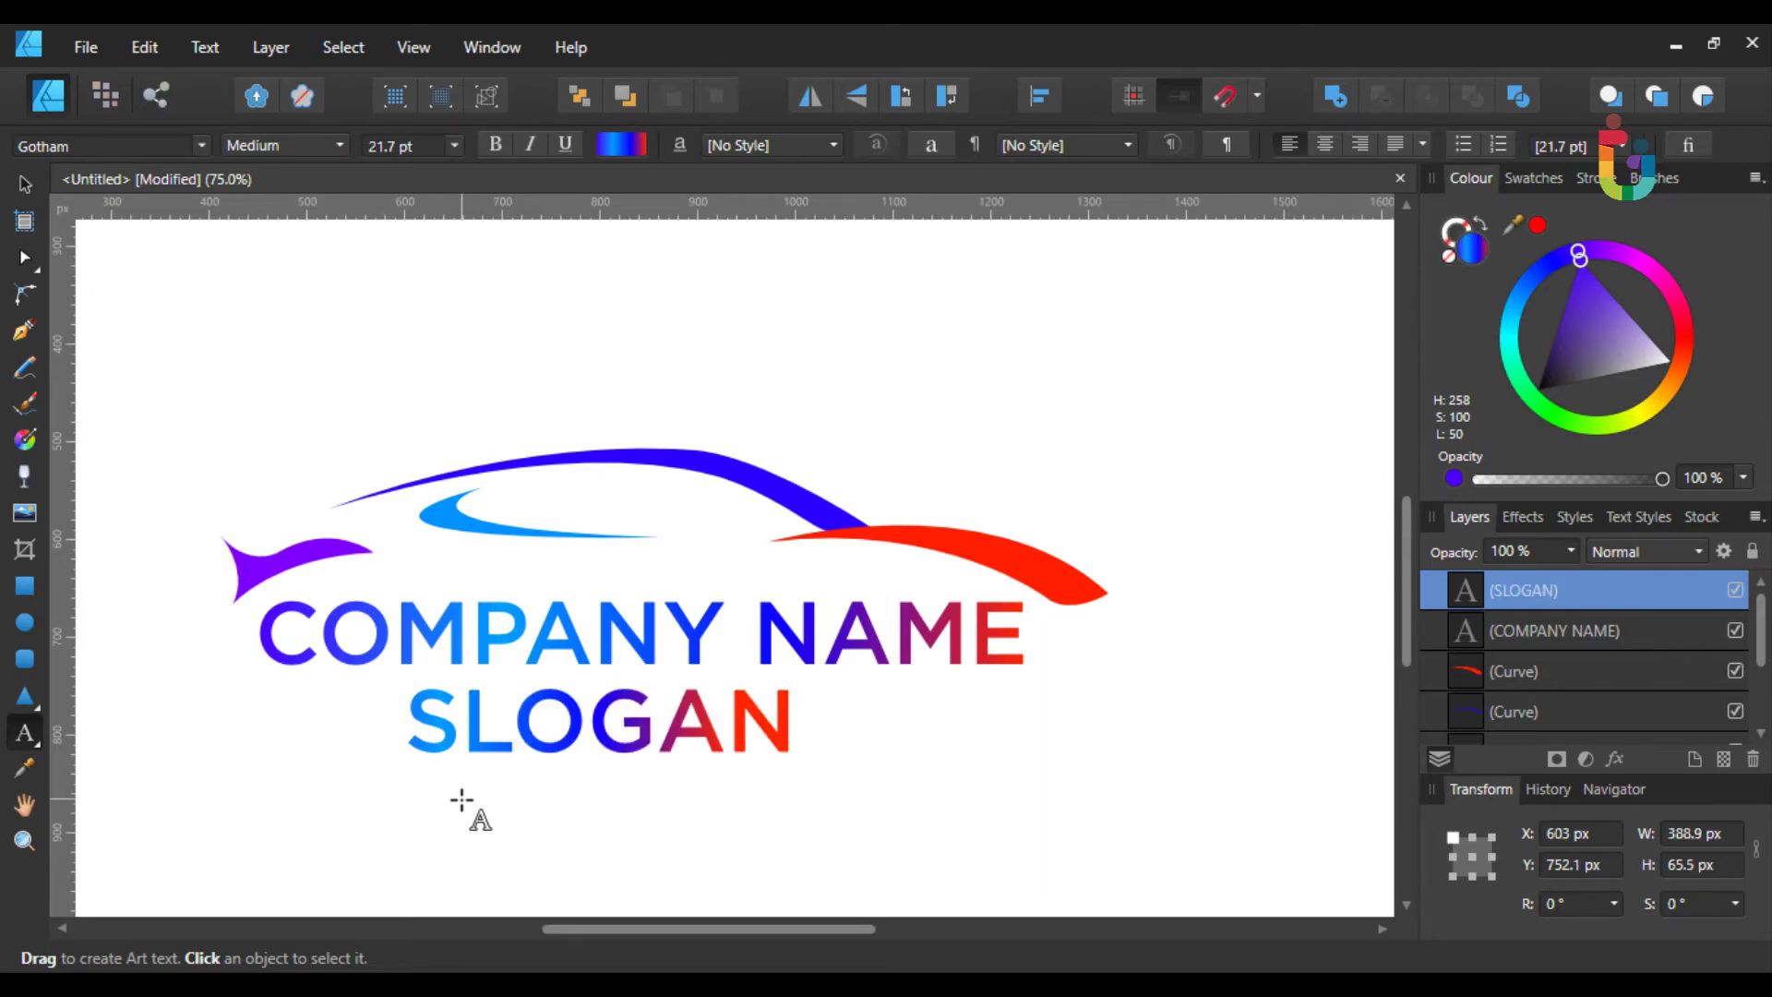
{"action": "type", "text": "HERE"}
- Replace the gradient fill of the whole SLOGAN HERE text with solid black, lightness 0
{"action": "key", "text": "ctrl+a"}
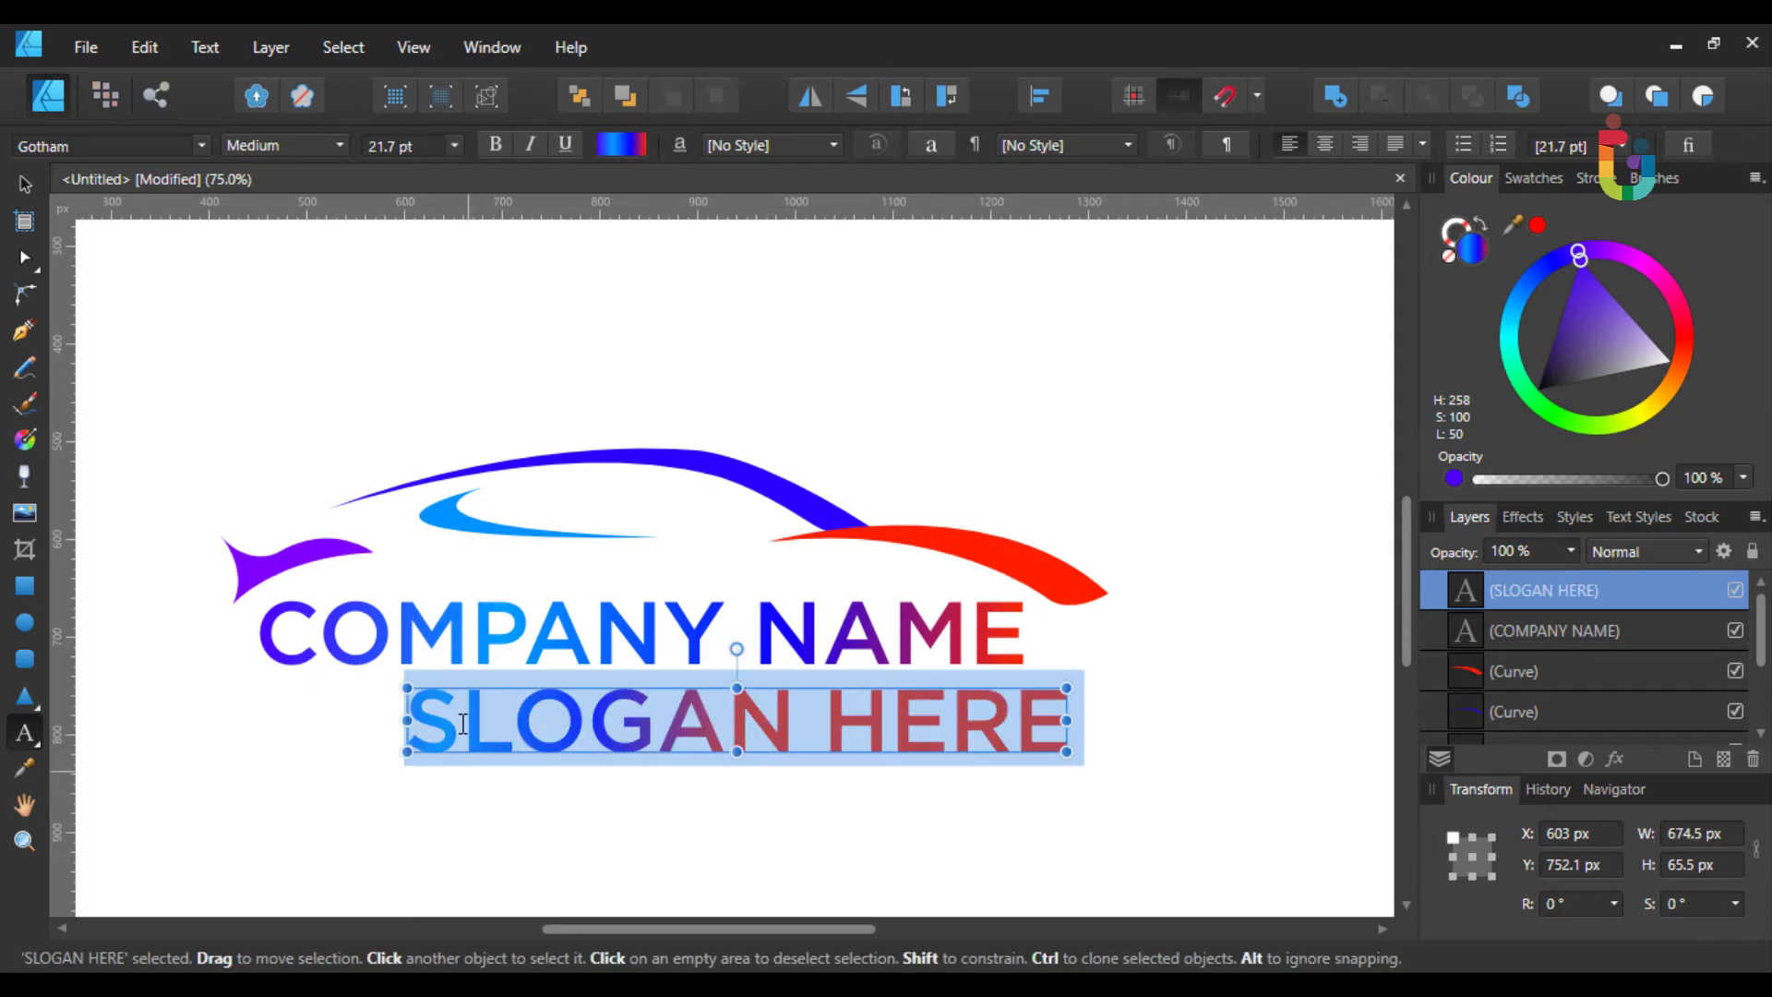
{"action": "left_click", "coordinate": [621, 146]}
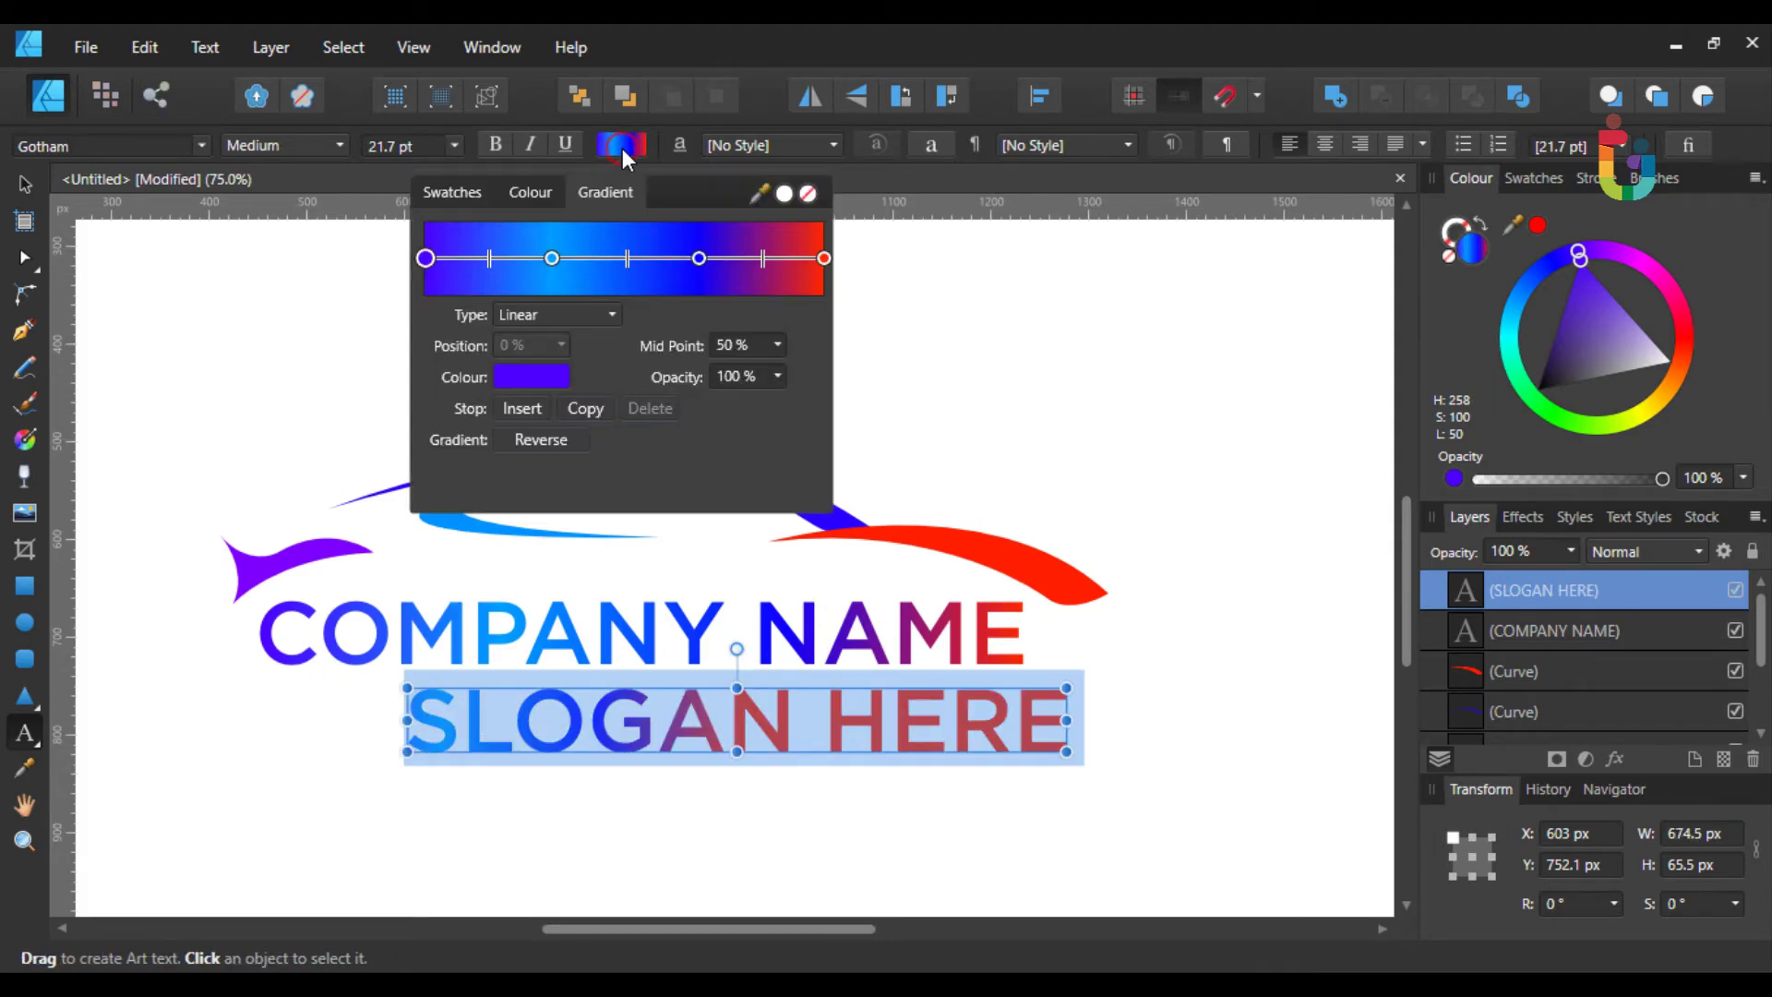
{"action": "left_click", "coordinate": [508, 193]}
{"action": "left_click_drag", "start_coordinate": [603, 277], "coordinate": [563, 412]}
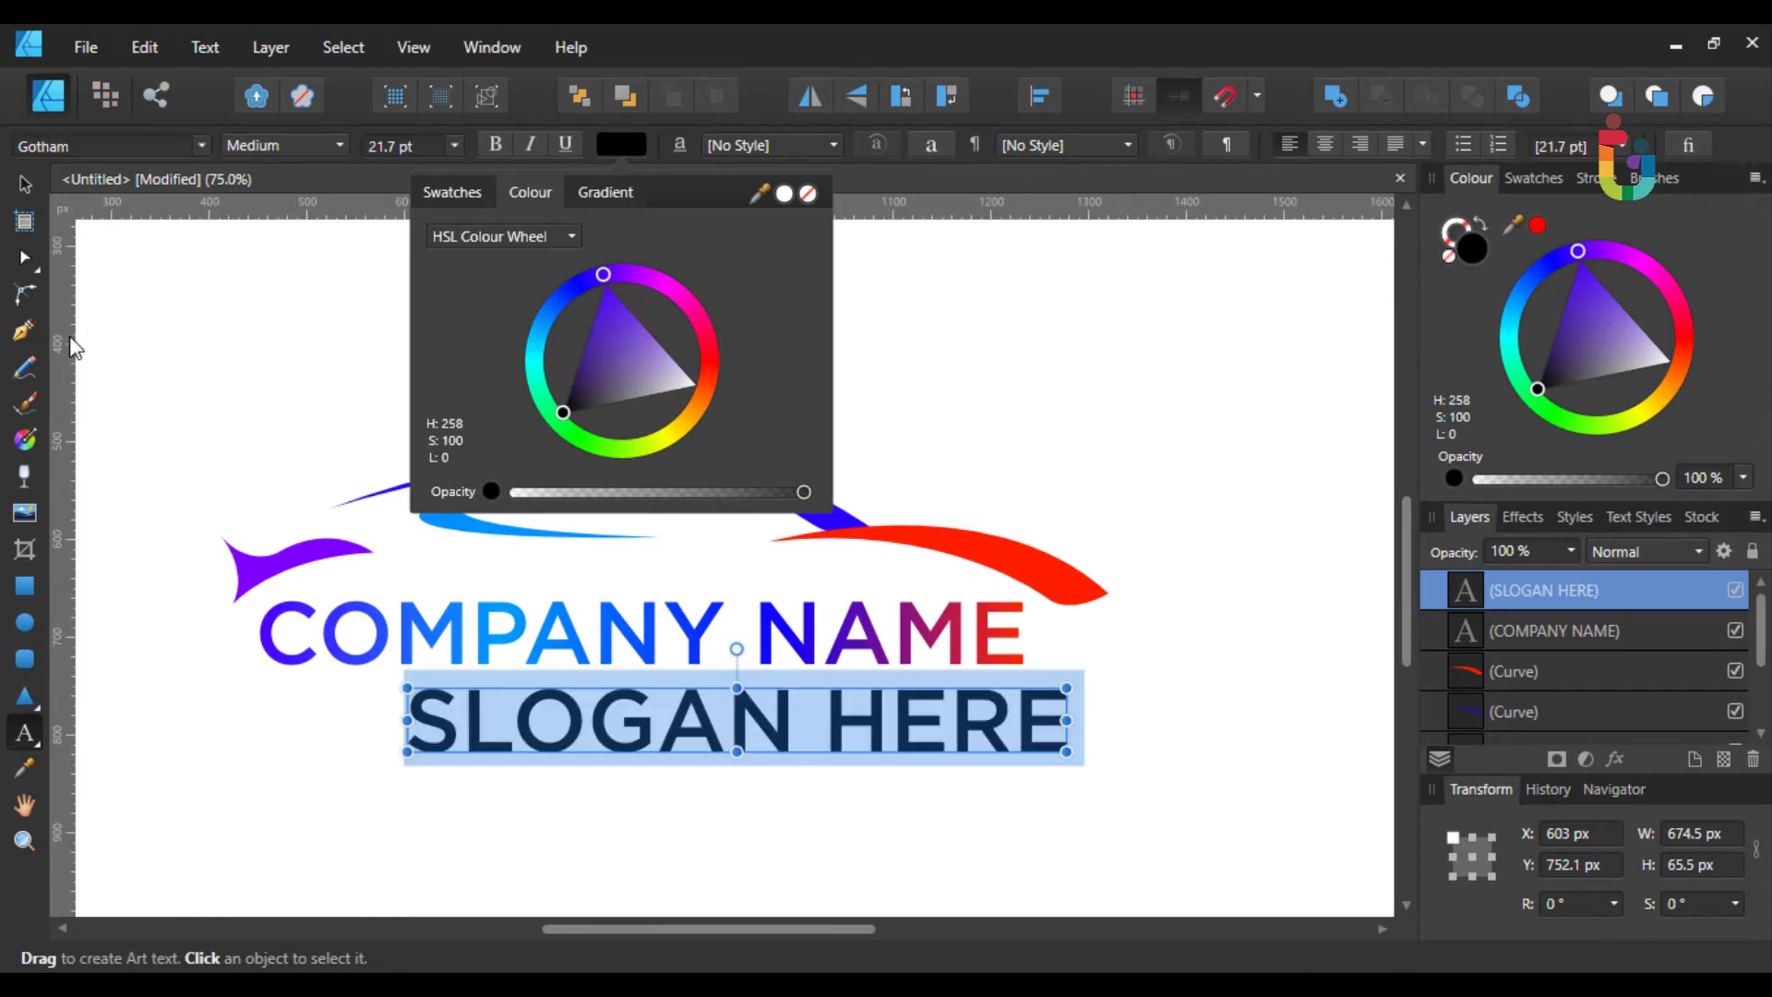
{"action": "left_click", "coordinate": [700, 131]}
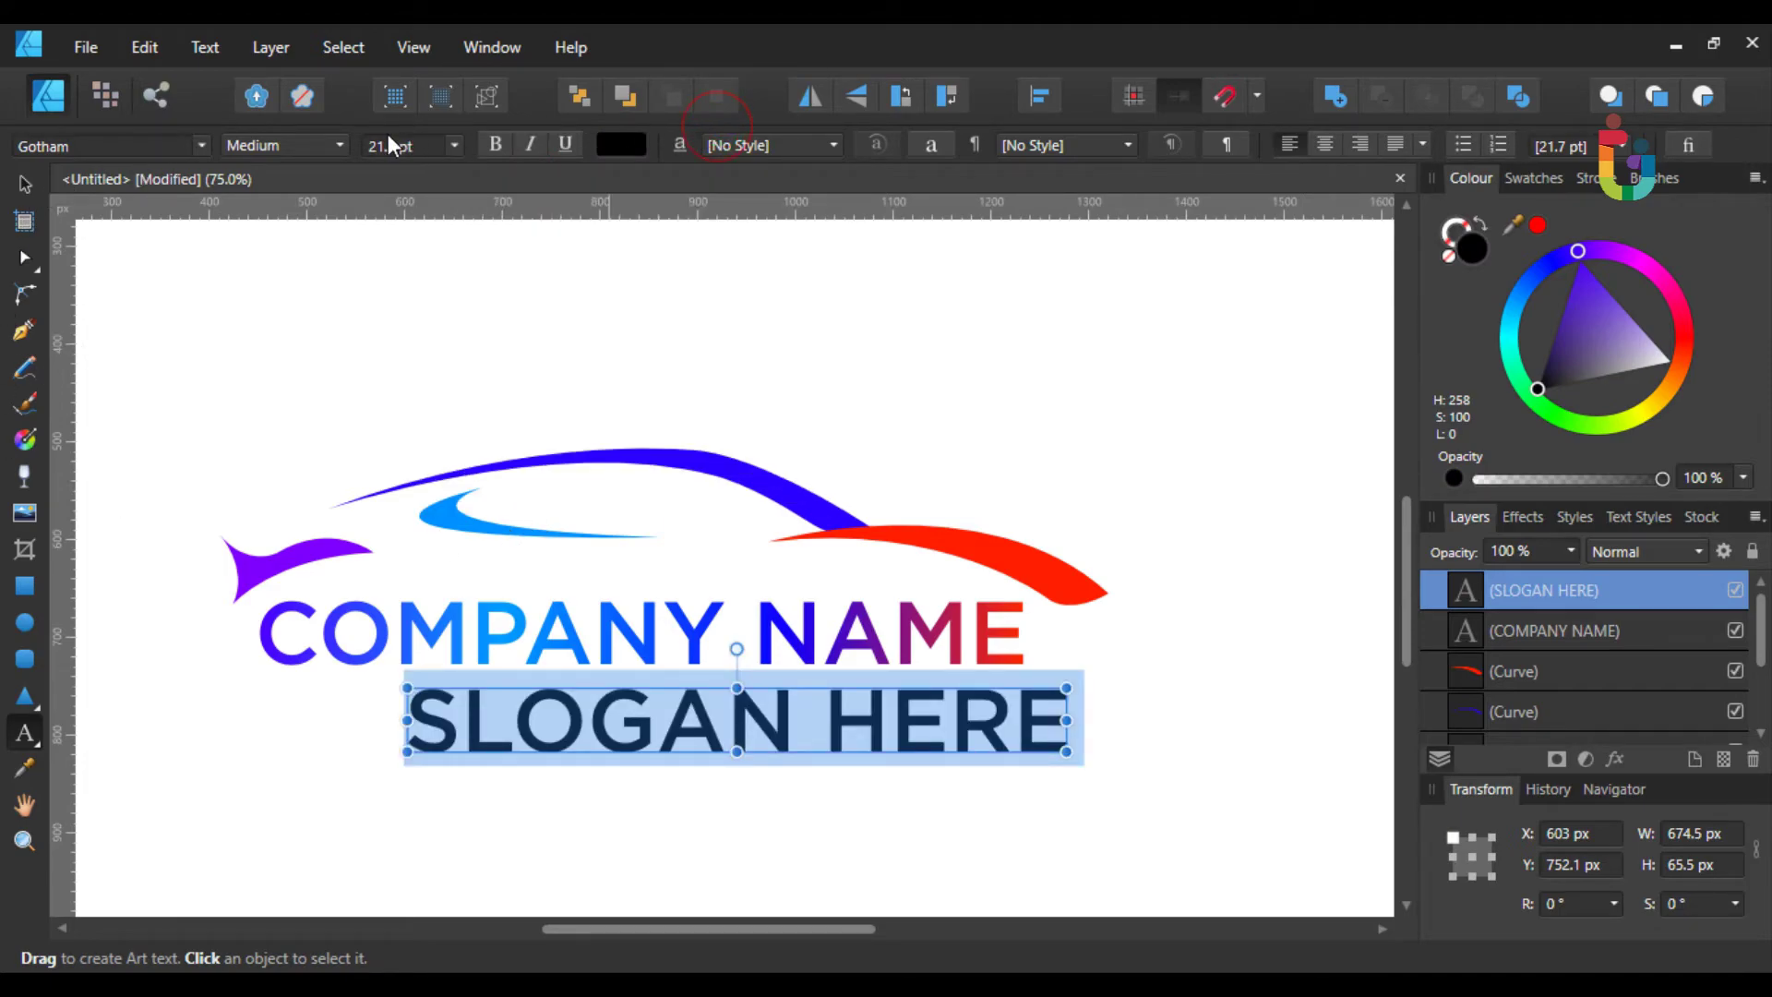
- Set the SLOGAN HERE text to the Book style and shrink it to about 272 px wide (8.8 pt)
{"action": "left_click", "coordinate": [312, 146]}
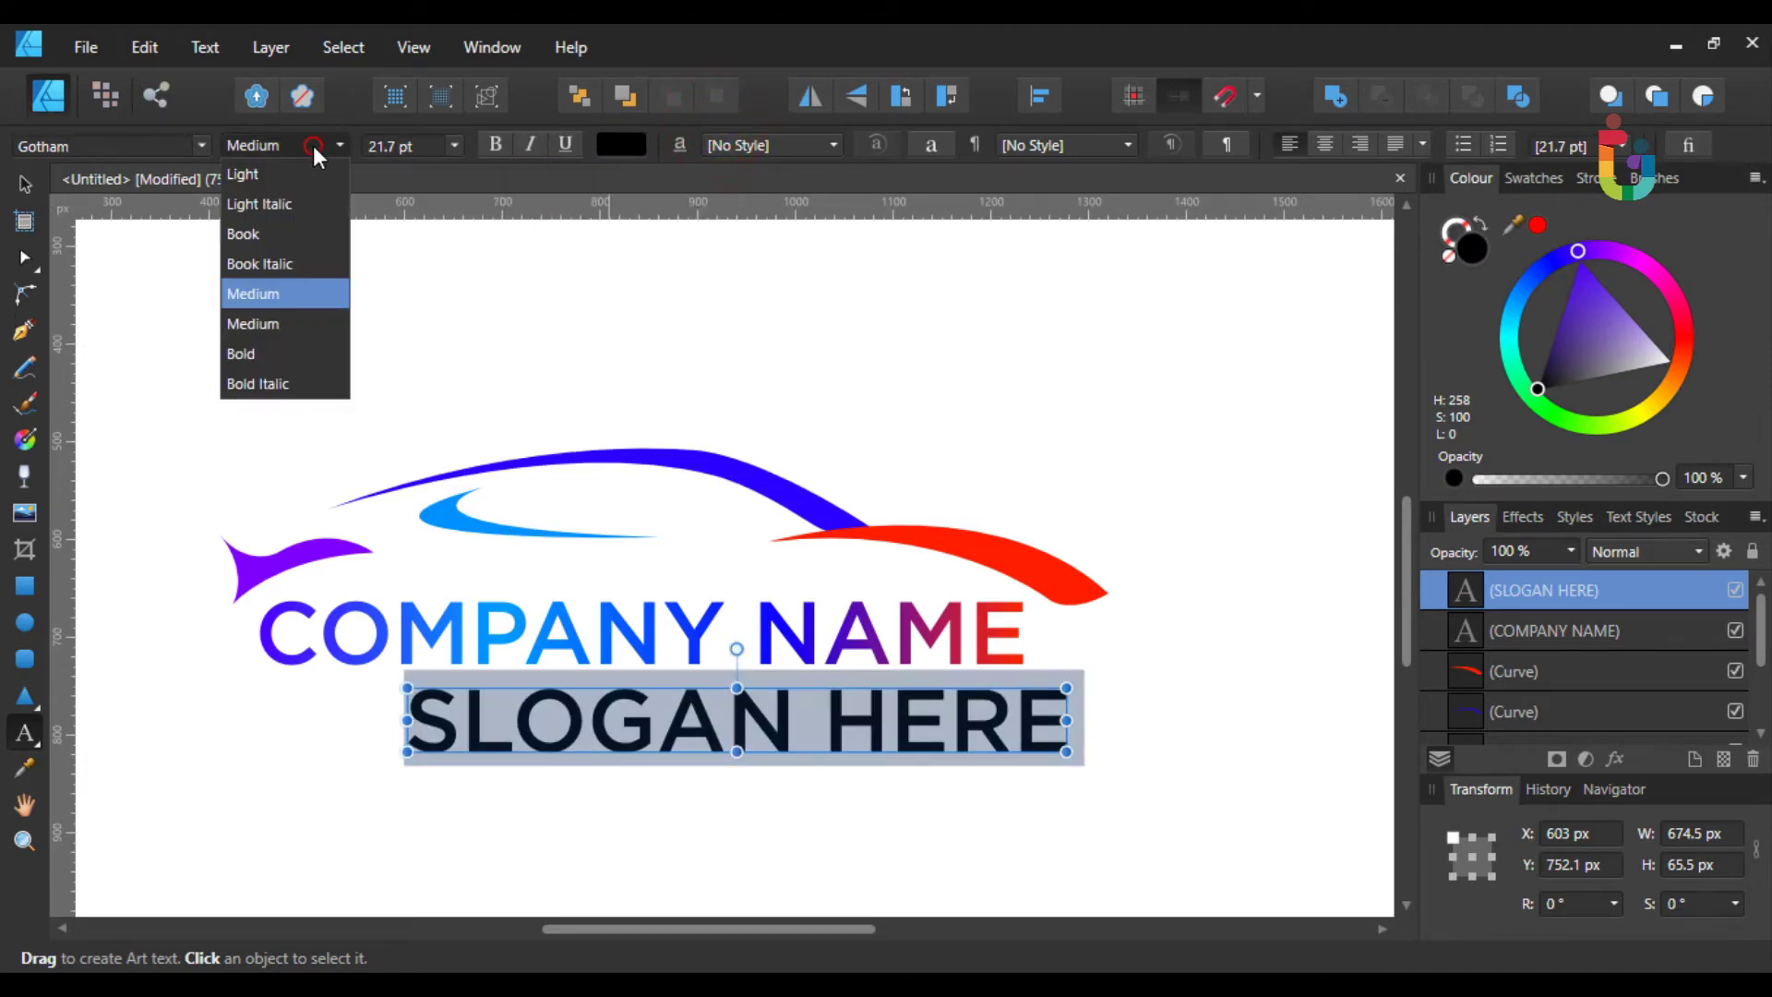
{"action": "left_click", "coordinate": [257, 241]}
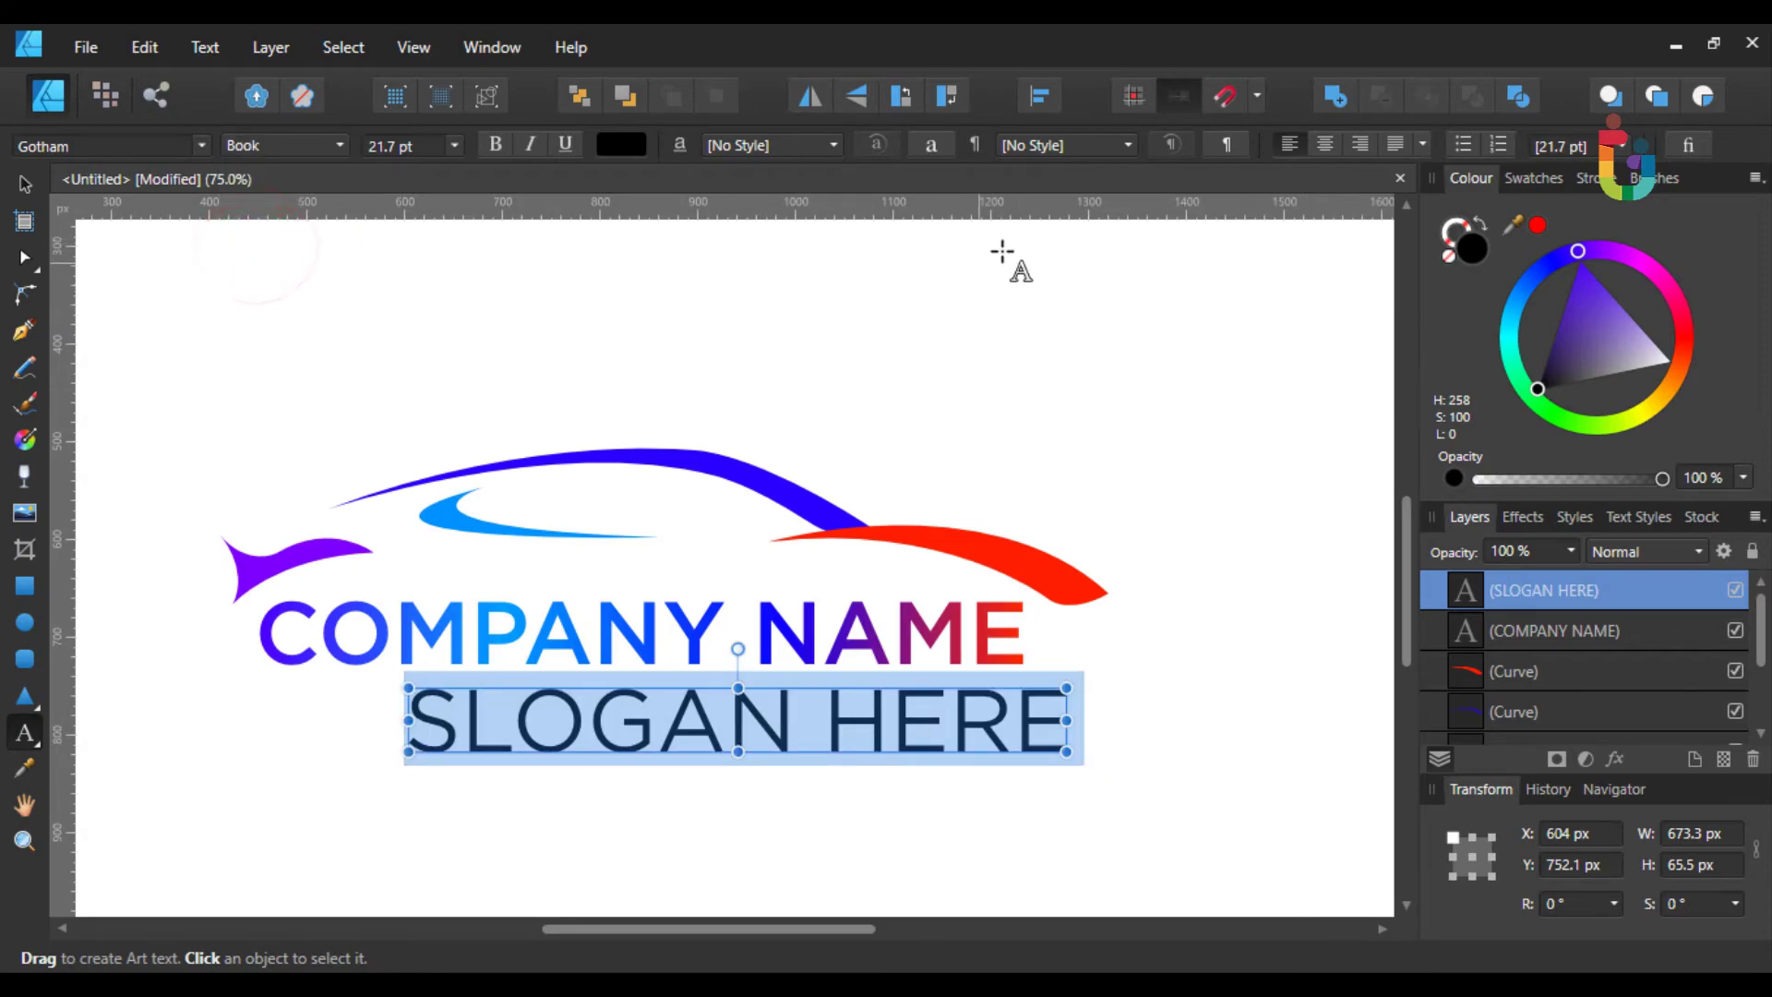
{"action": "left_click_drag", "start_coordinate": [1068, 721], "coordinate": [676, 738]}
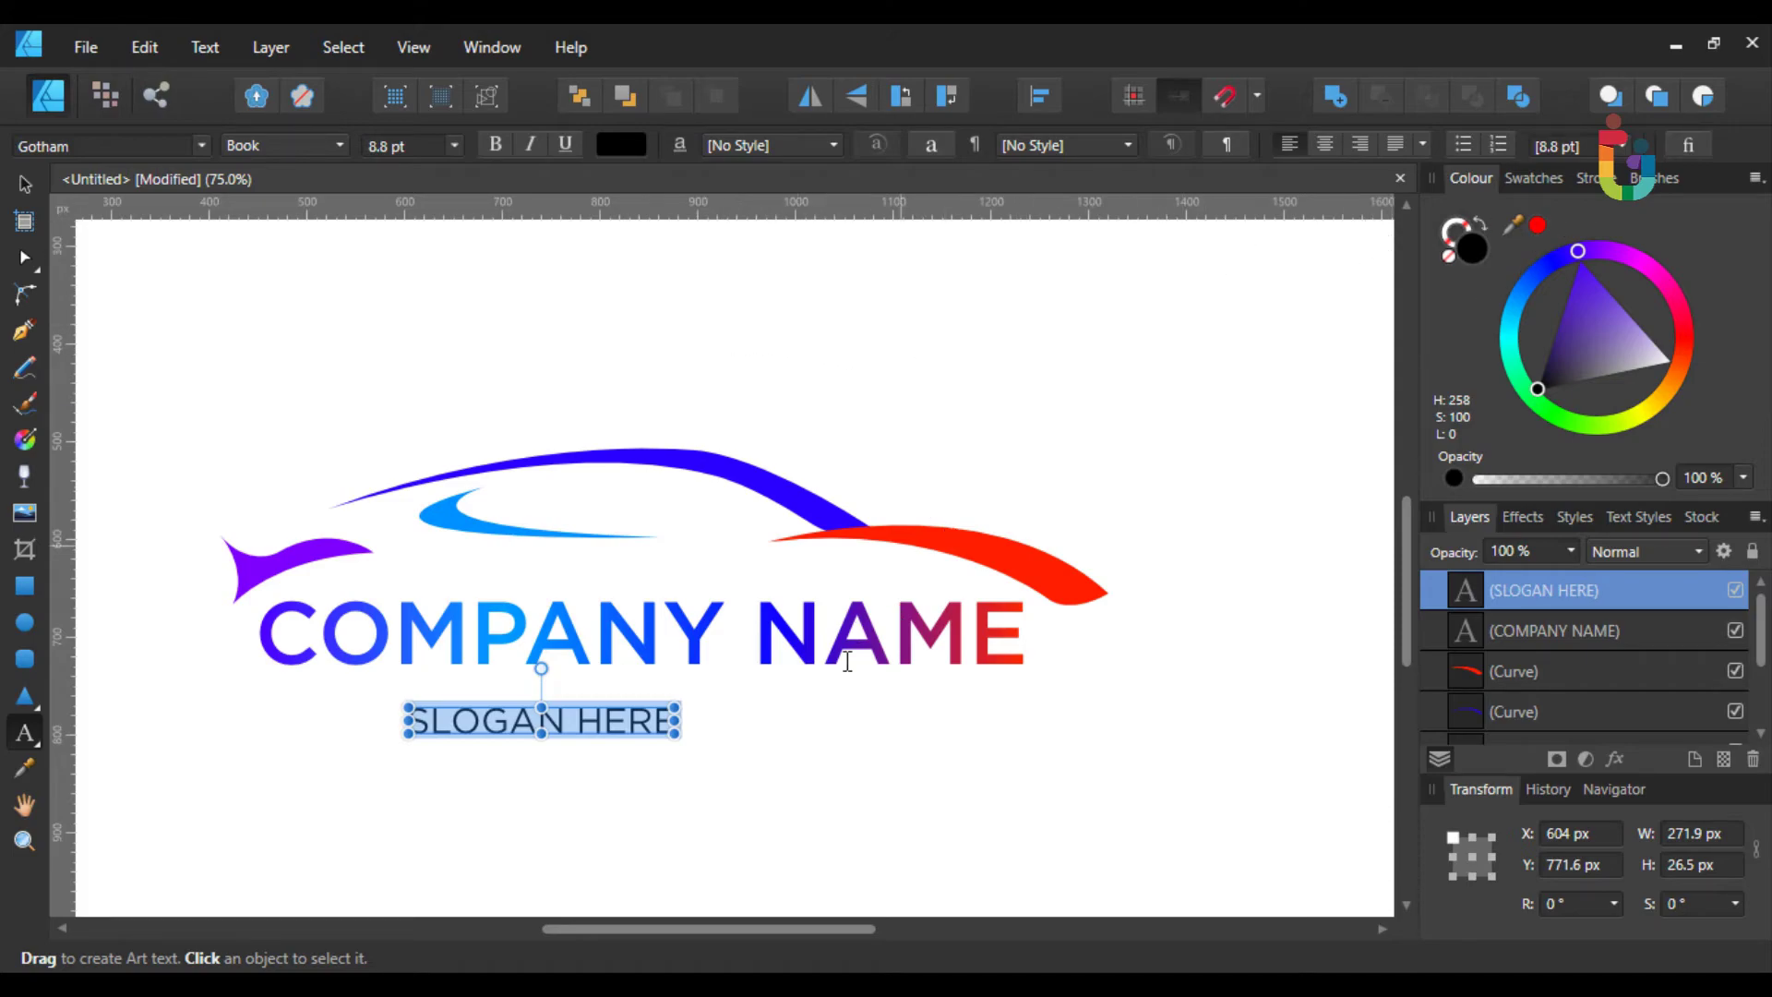
{"action": "key", "text": "Escape"}
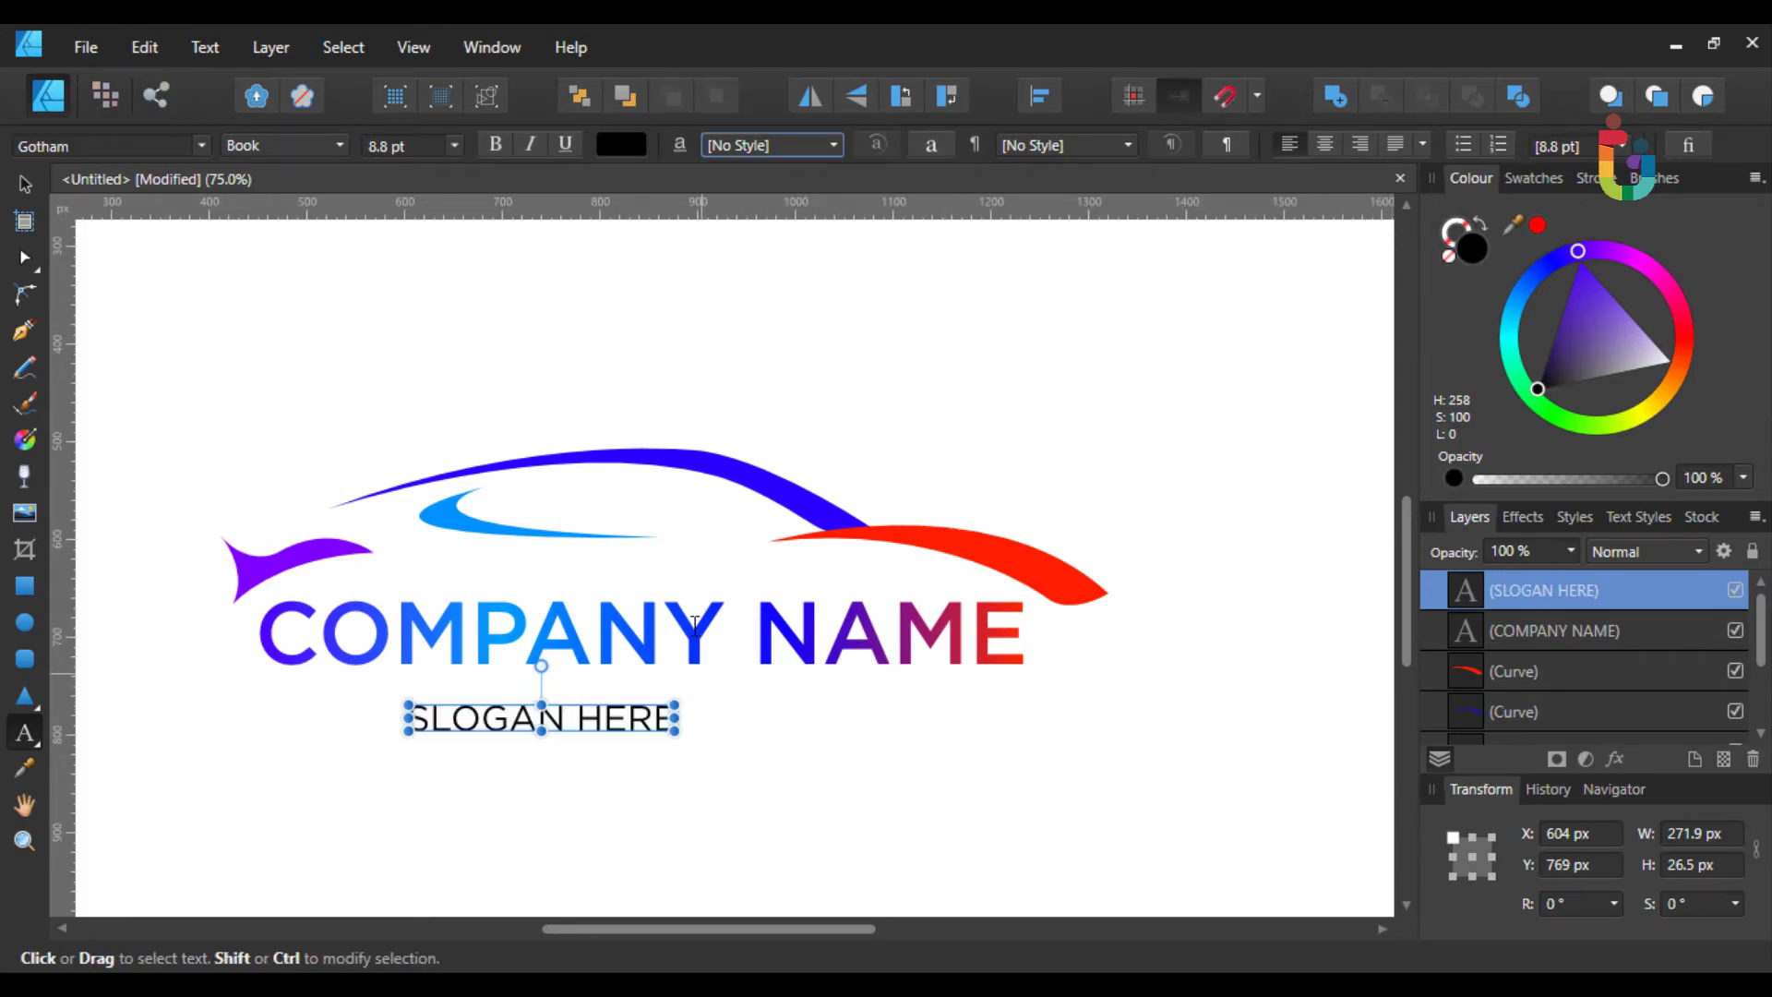
- Set the tracking of the SLOGAN HERE text to 800 ‰
{"action": "left_click", "coordinate": [928, 152]}
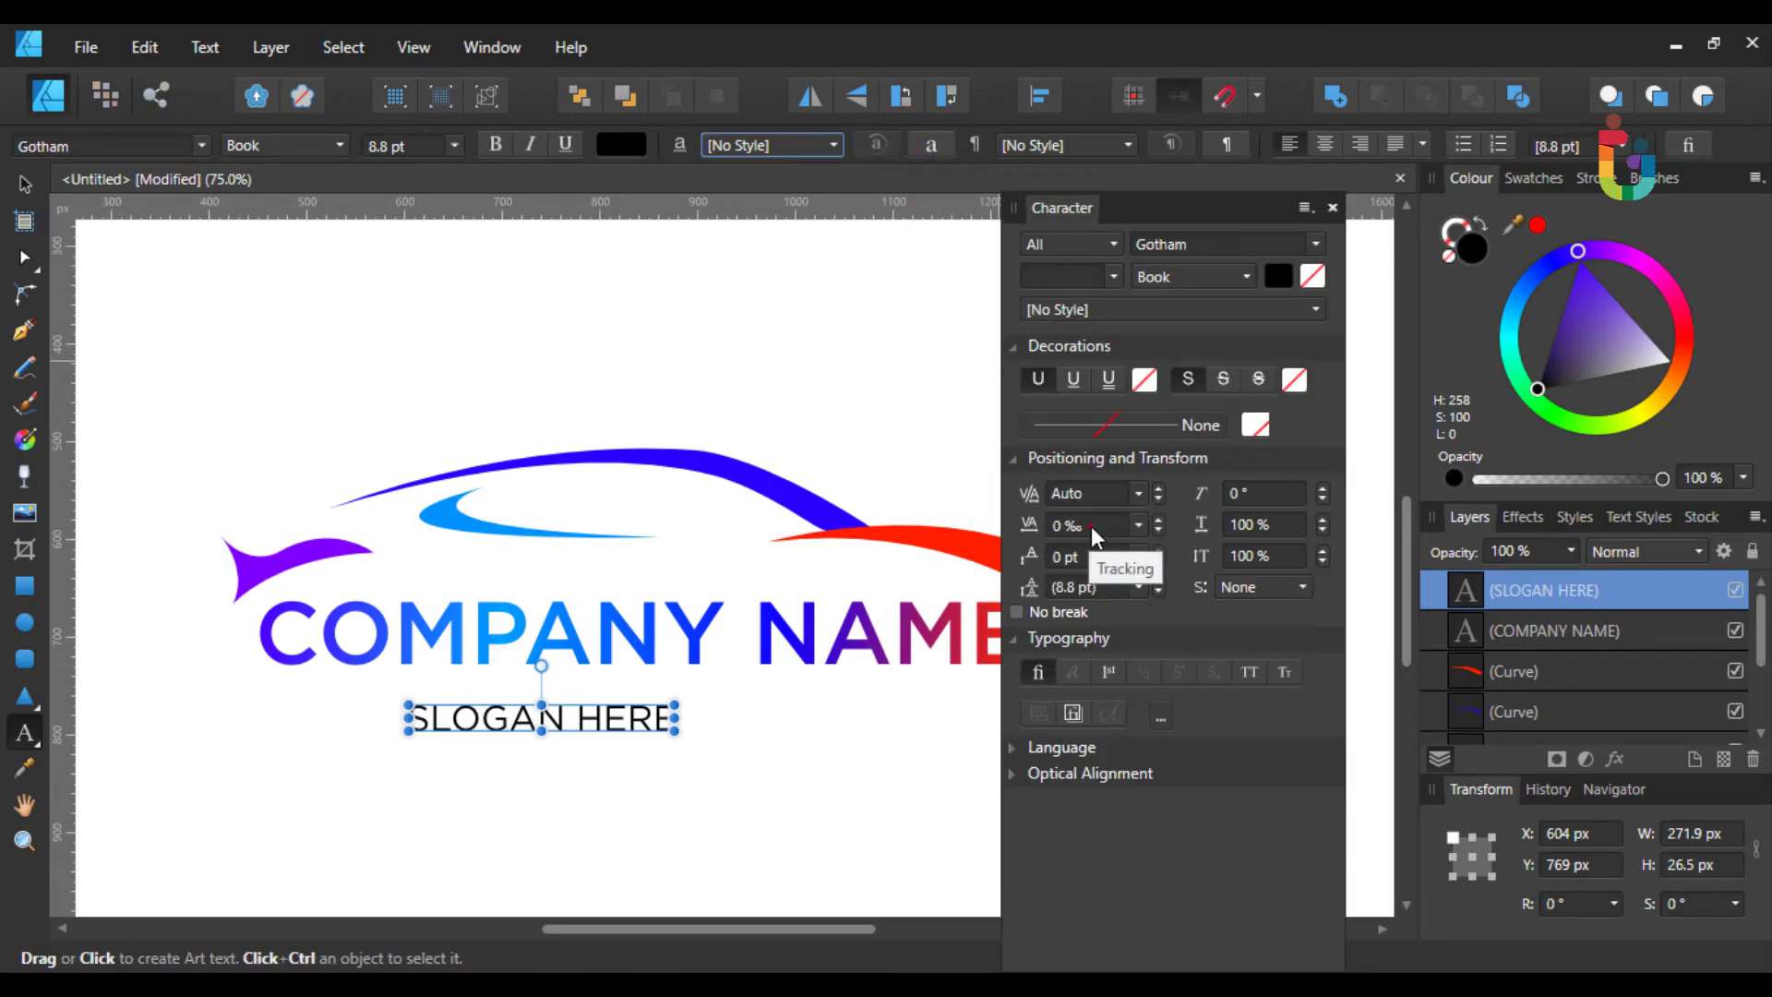
{"action": "left_click", "coordinate": [1047, 531]}
{"action": "type", "text": "1000"}
{"action": "key", "text": "Return"}
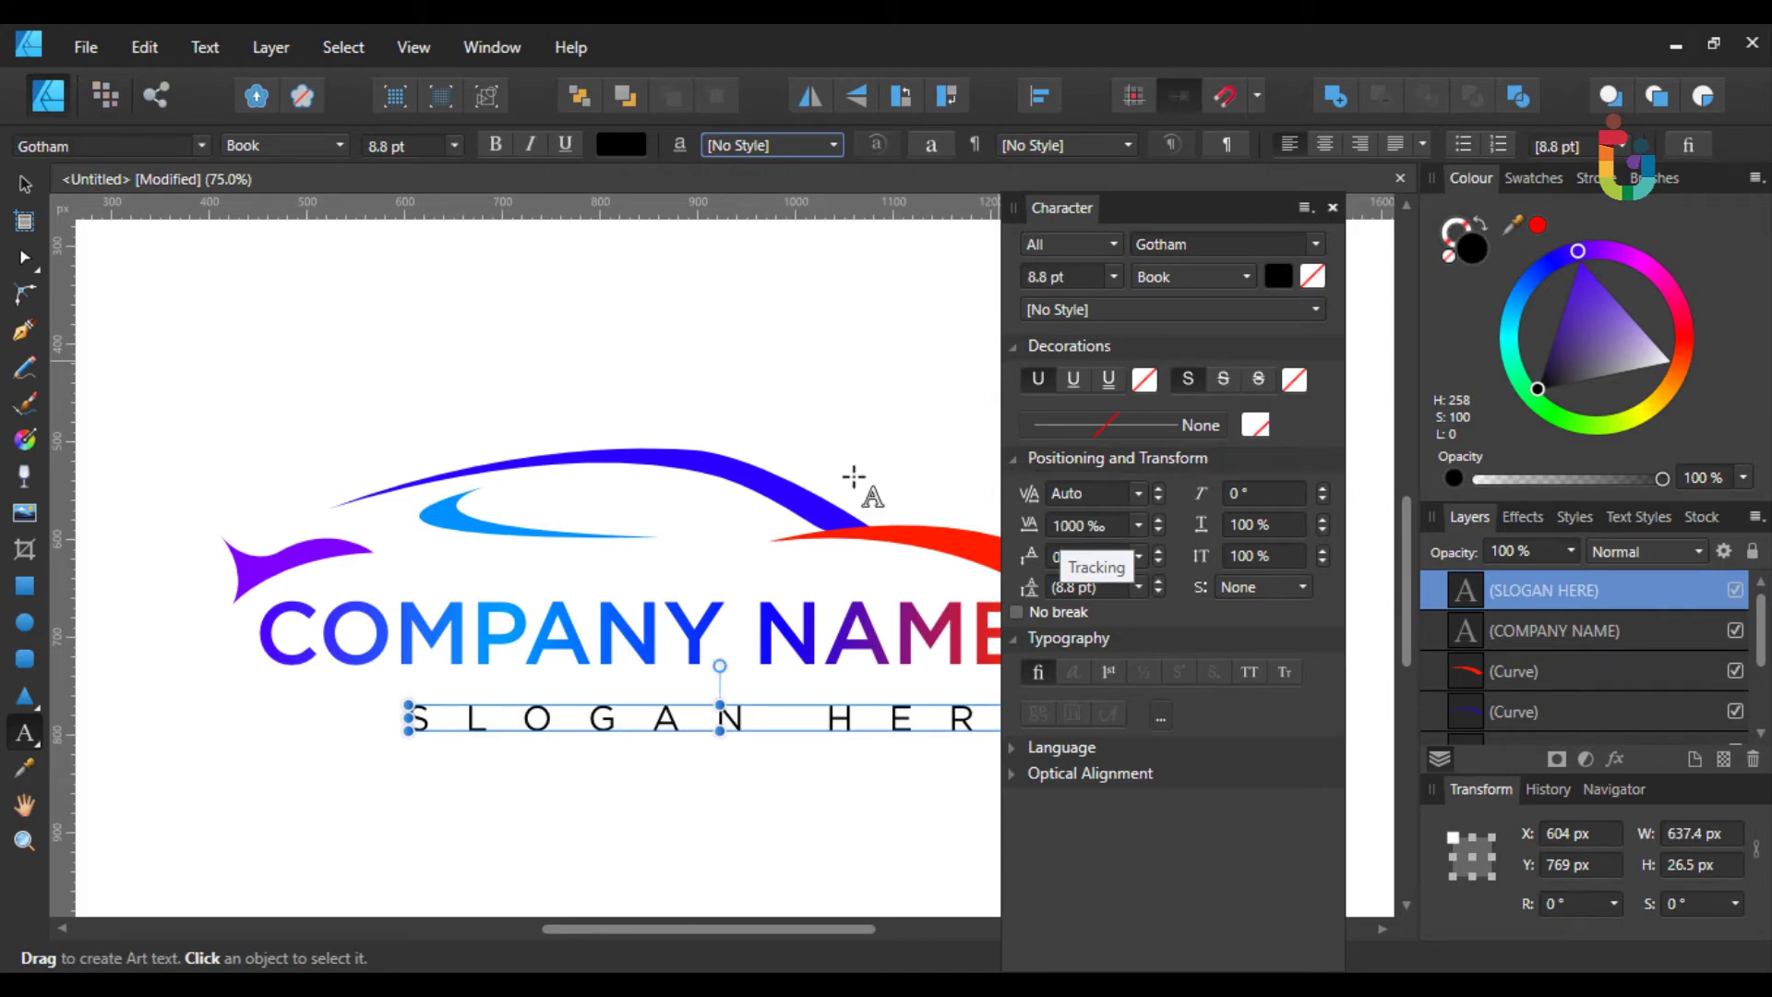
{"action": "left_click", "coordinate": [1100, 524]}
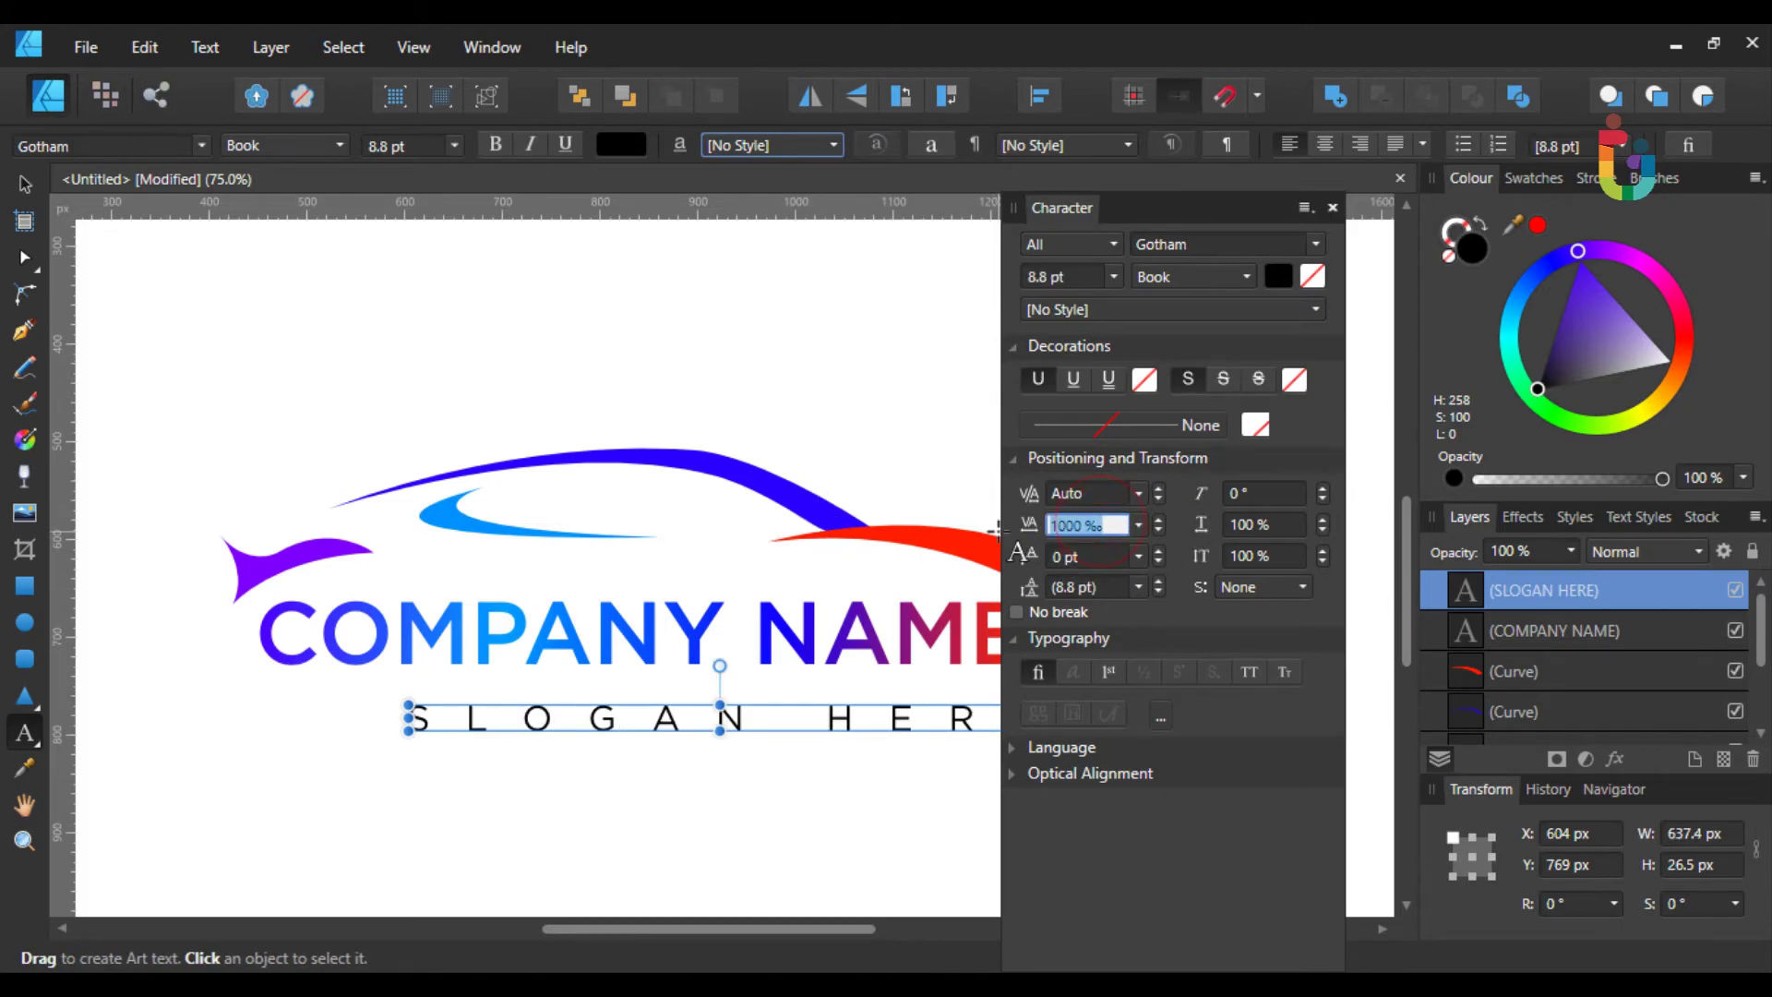
{"action": "type", "text": "8"}
{"action": "key", "text": "Return"}
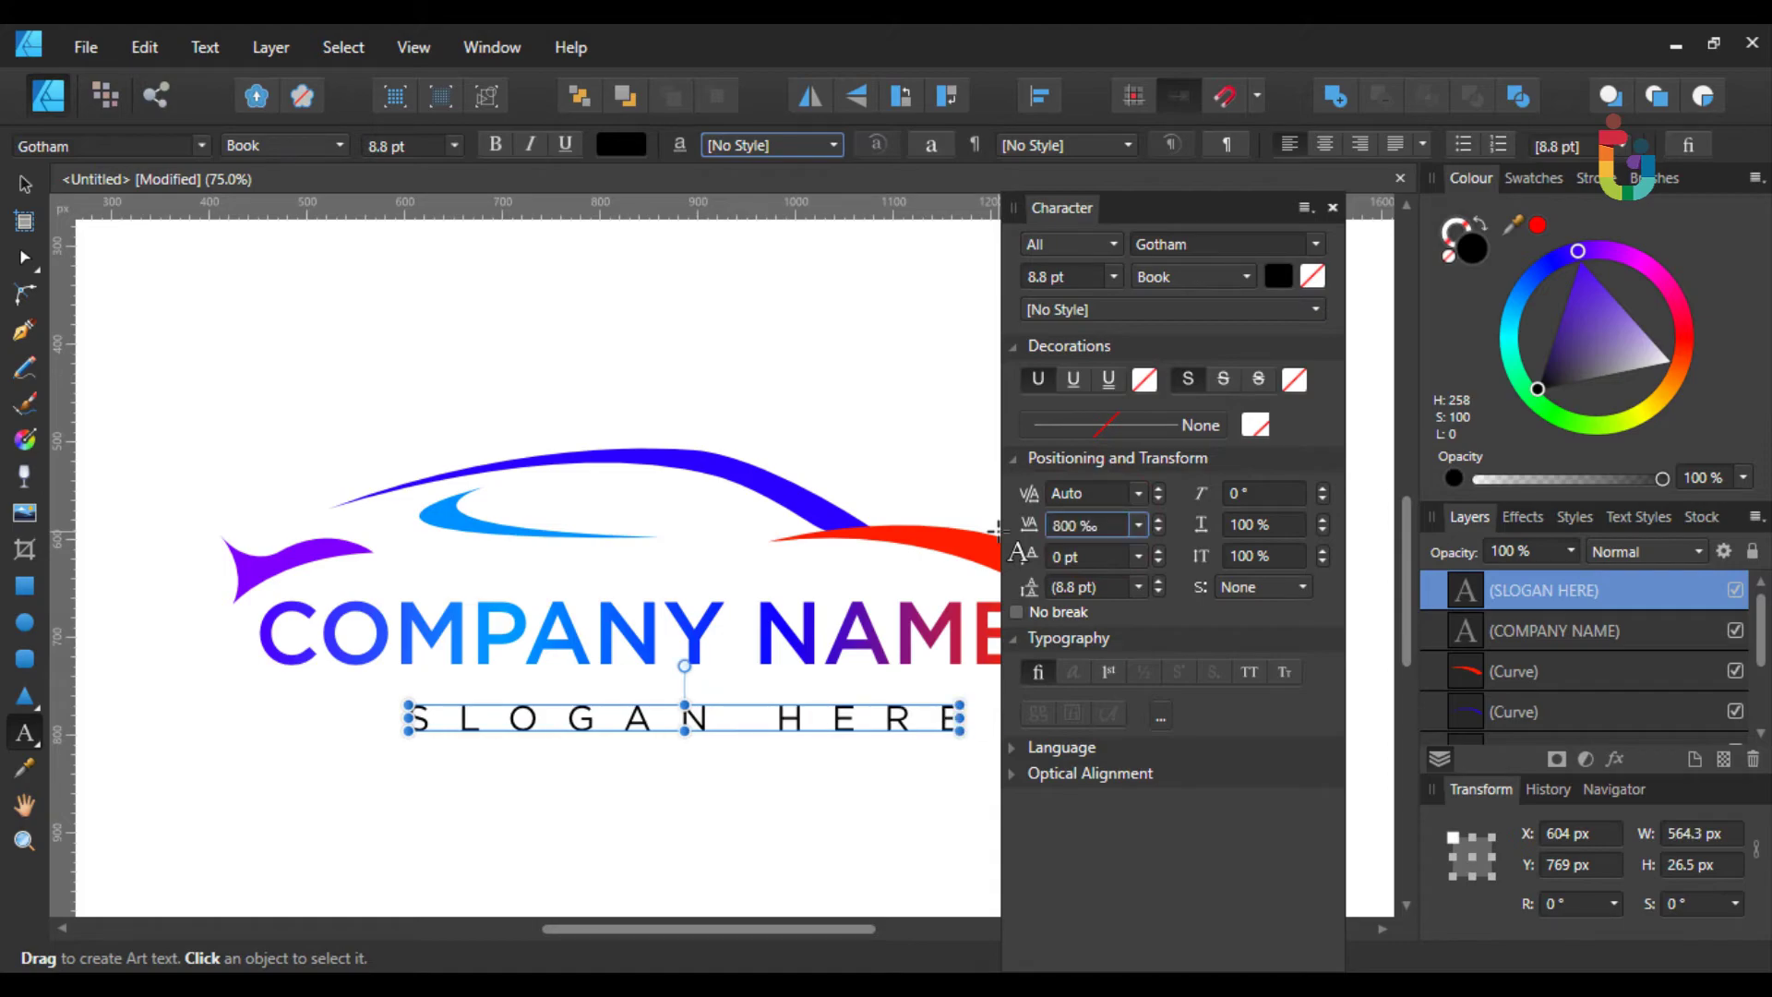
- Move the SLOGAN HERE text closer beneath COMPANY NAME, to about X 550 px, Y 756 px, and close the character settings
{"action": "left_click", "coordinate": [23, 183]}
{"action": "left_click_drag", "start_coordinate": [640, 729], "coordinate": [591, 720]}
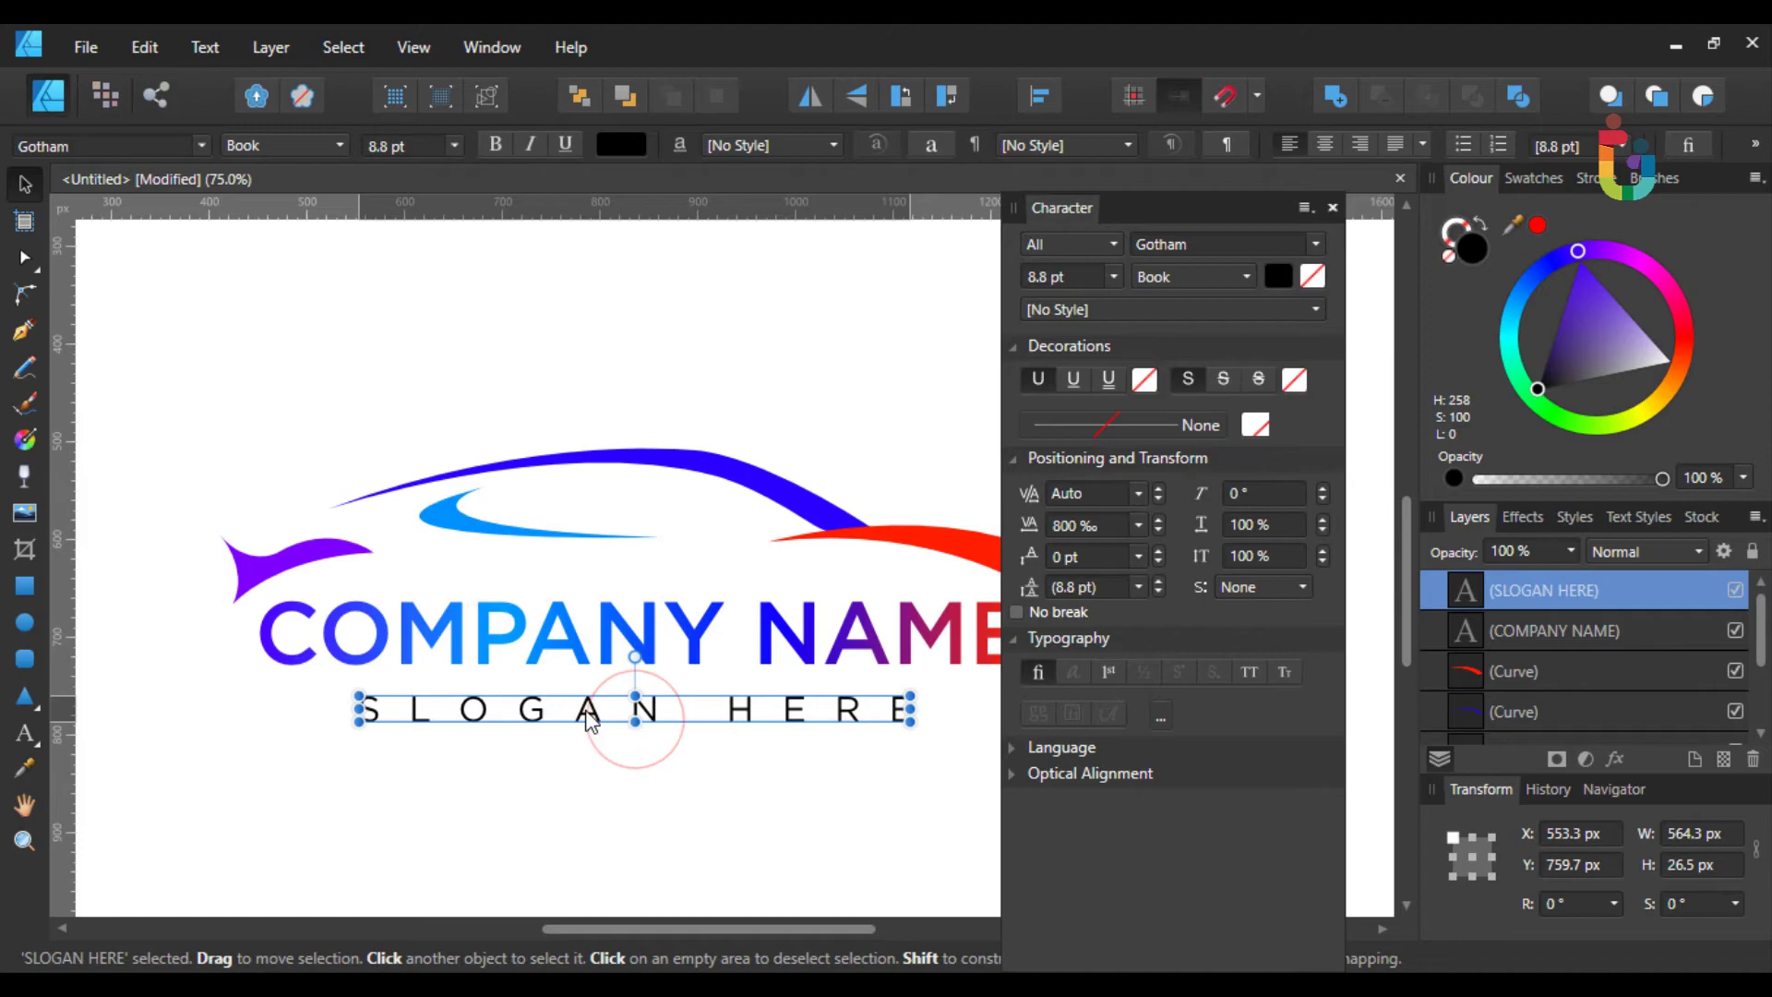
{"action": "left_click", "coordinate": [637, 778]}
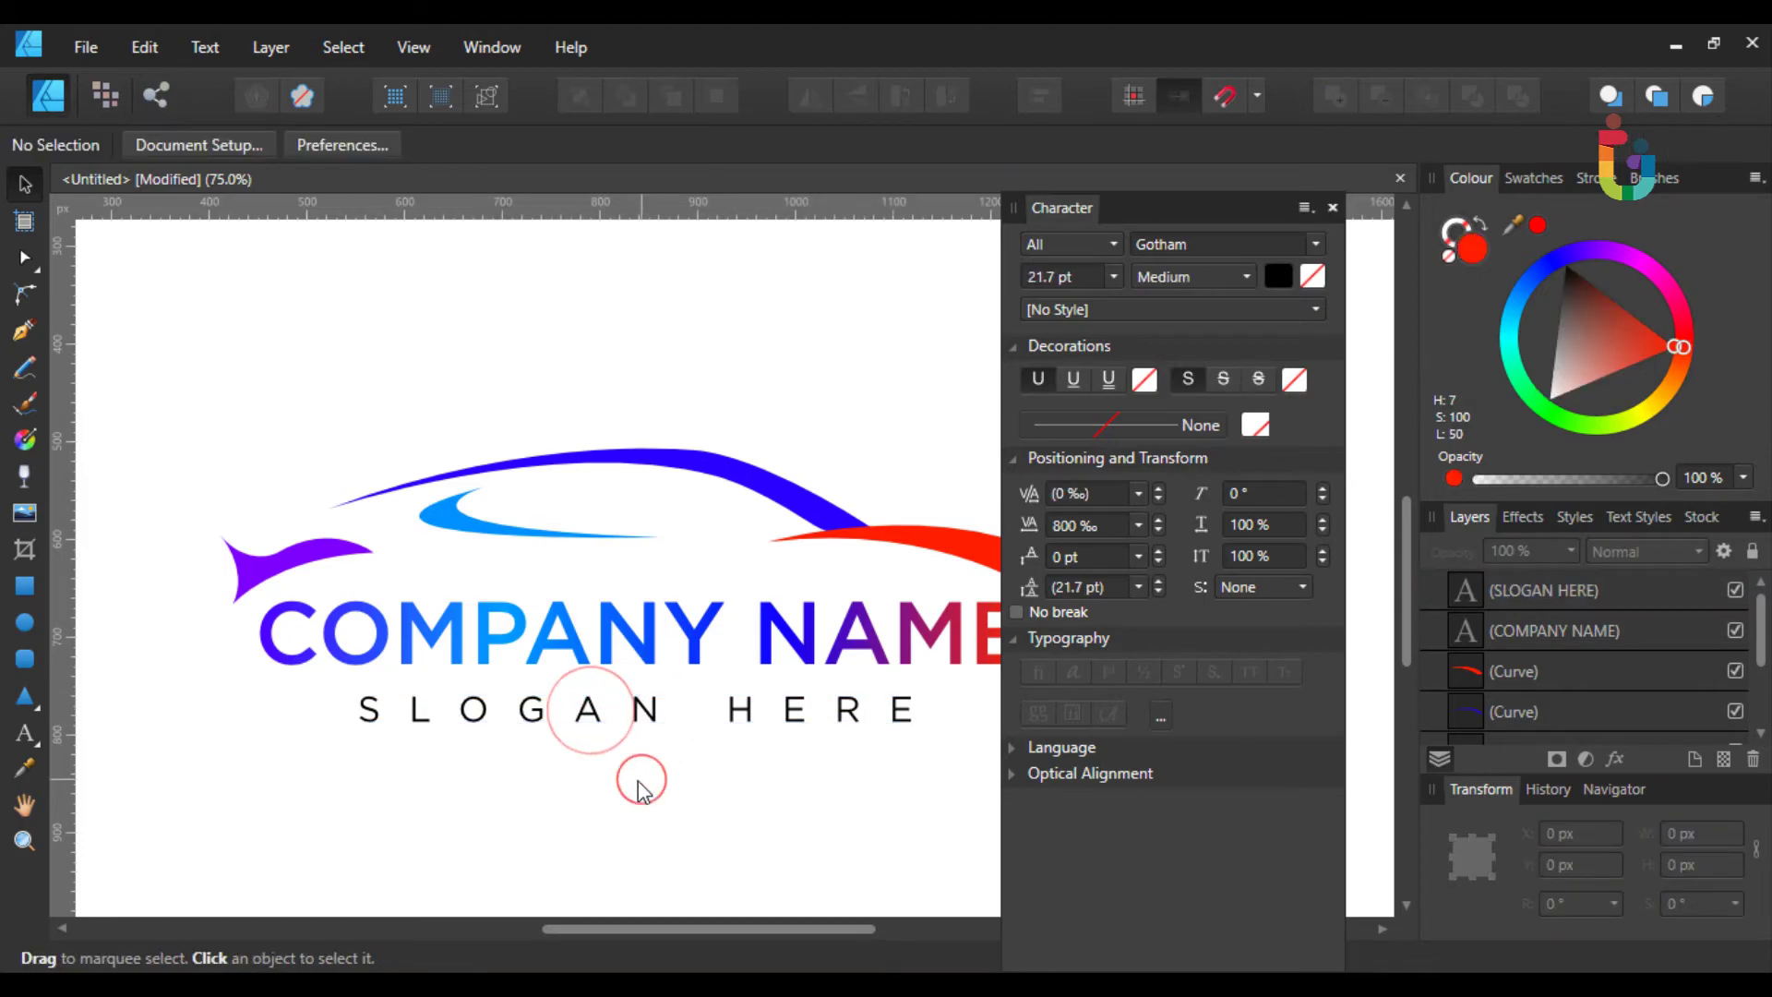
{"action": "left_click", "coordinate": [1331, 209]}
{"action": "left_click", "coordinate": [787, 711]}
{"action": "left_click_drag", "start_coordinate": [778, 713], "coordinate": [792, 719]}
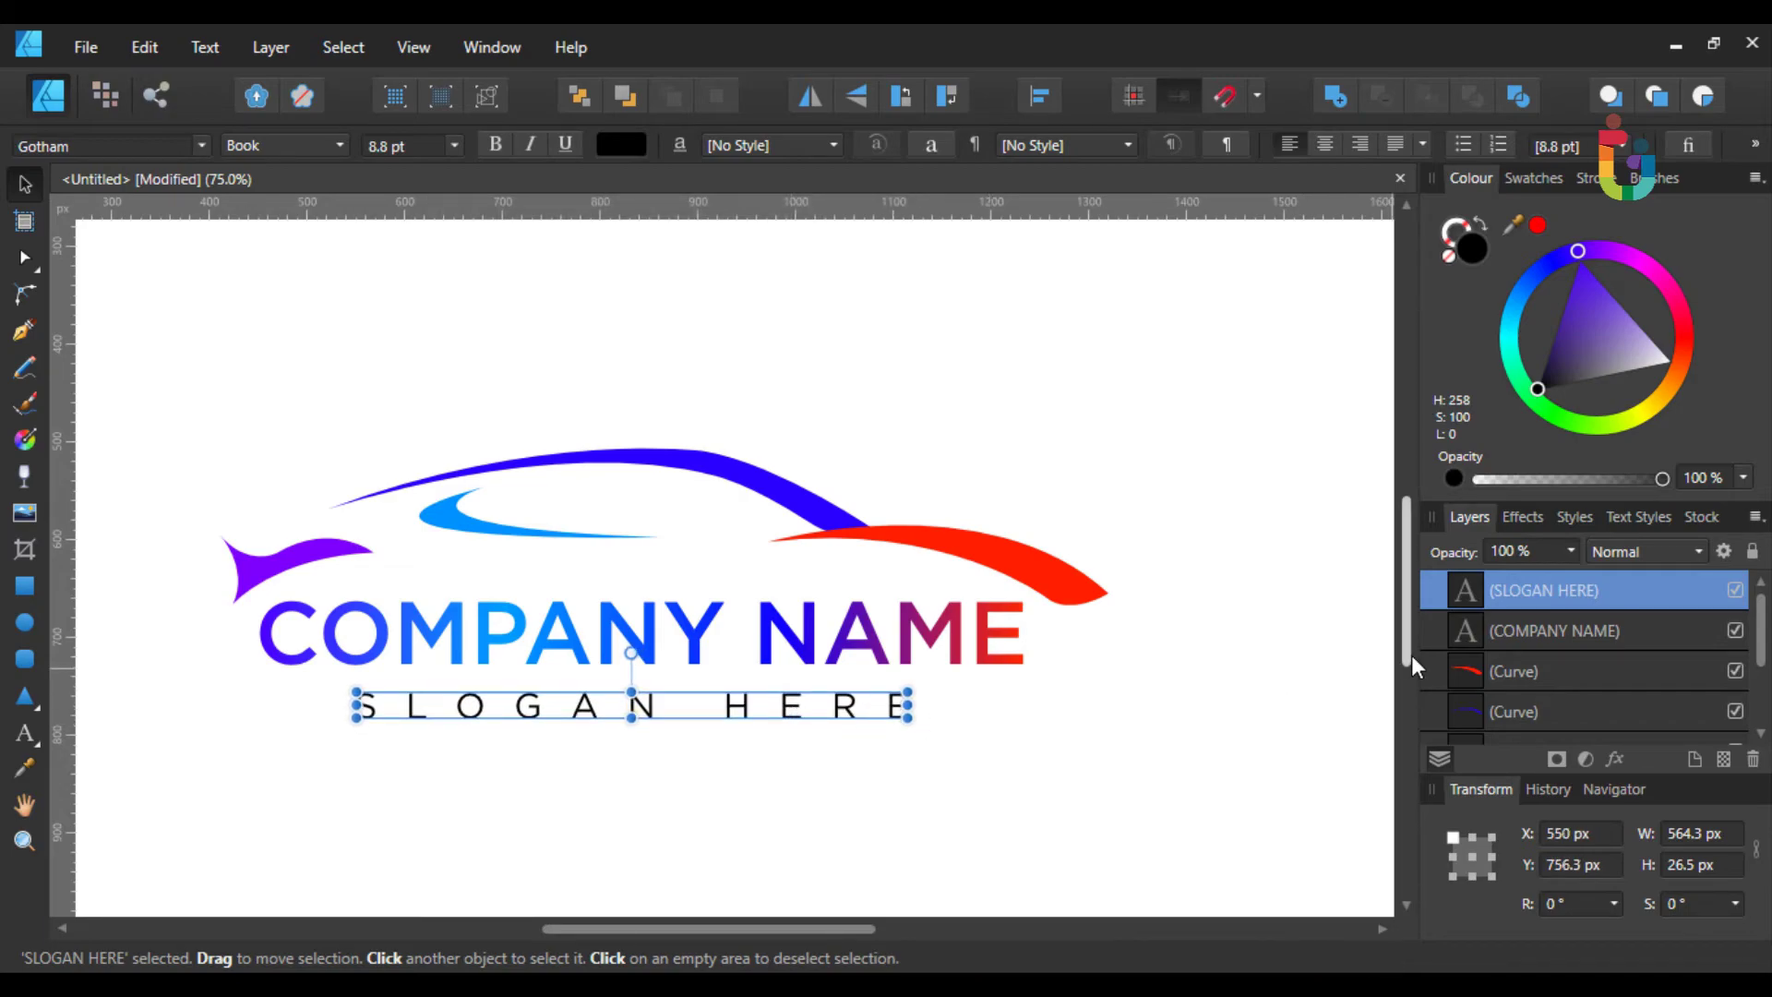
- Group the four coloured car curves into one object
{"action": "left_click", "coordinate": [1534, 671]}
{"action": "scroll", "coordinate": [1560, 692], "scroll_direction": "down", "scroll_amount": 3}
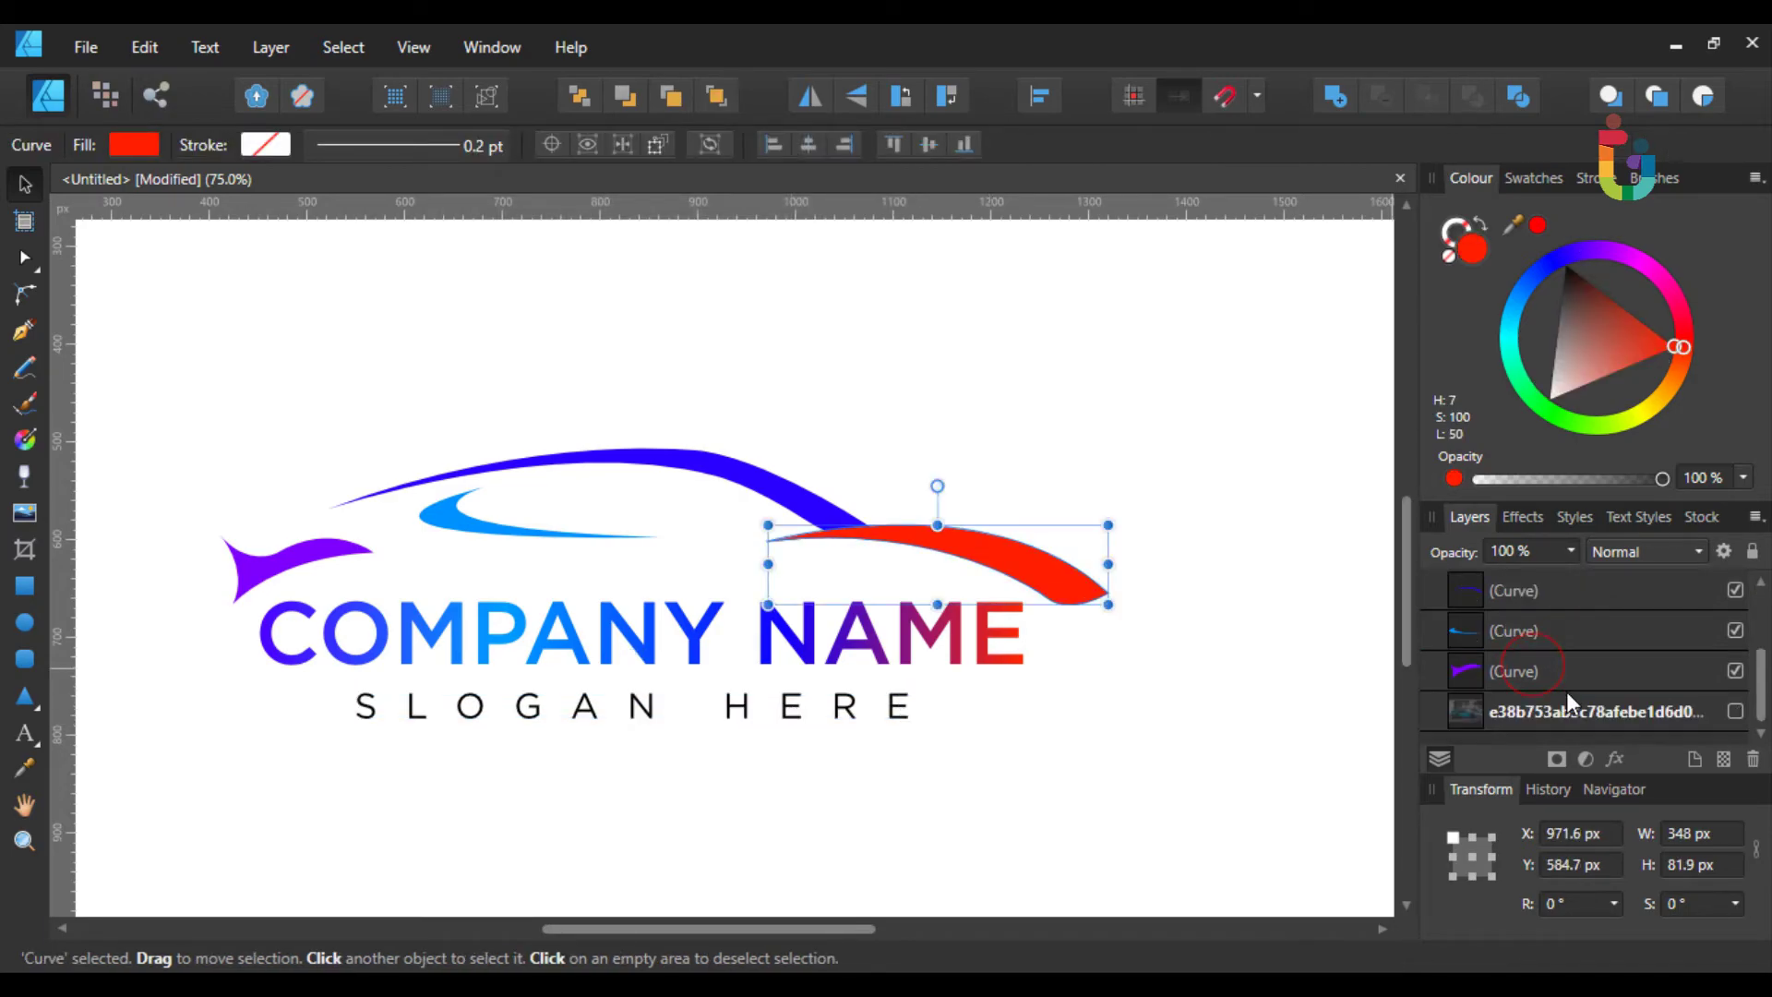
{"action": "left_click", "coordinate": [1559, 683], "text": "shift"}
{"action": "right_click", "coordinate": [1580, 657]}
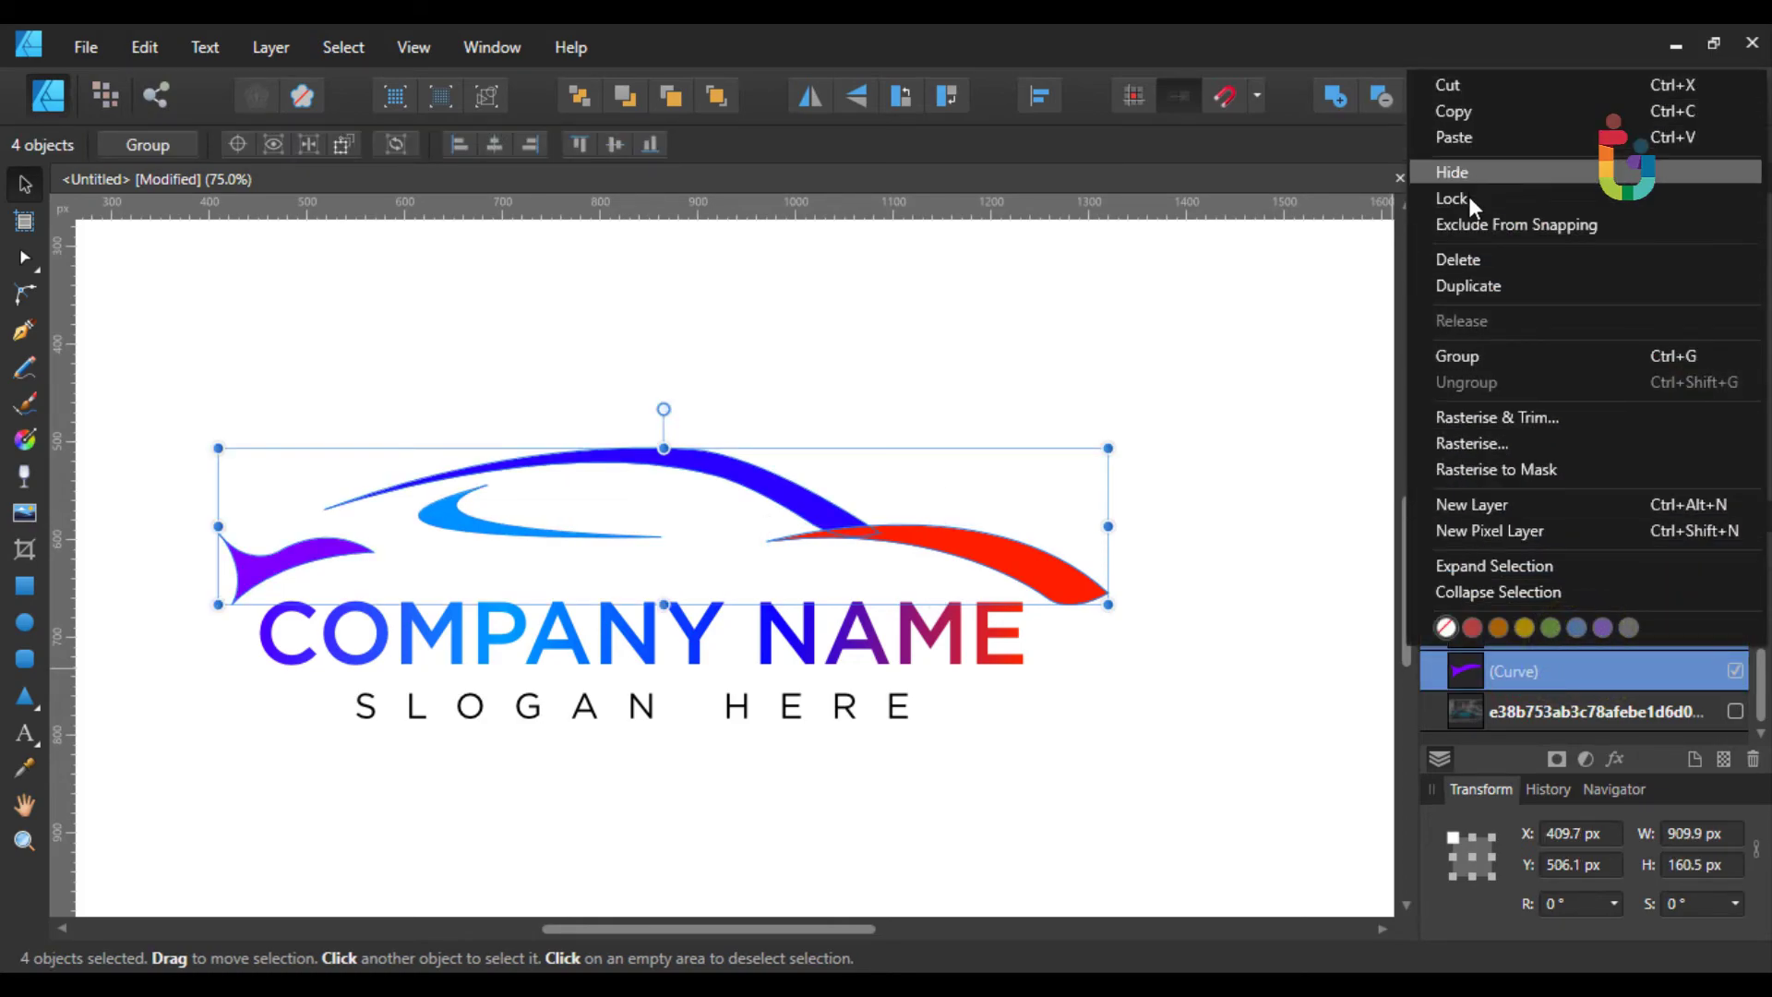
{"action": "left_click", "coordinate": [1477, 358]}
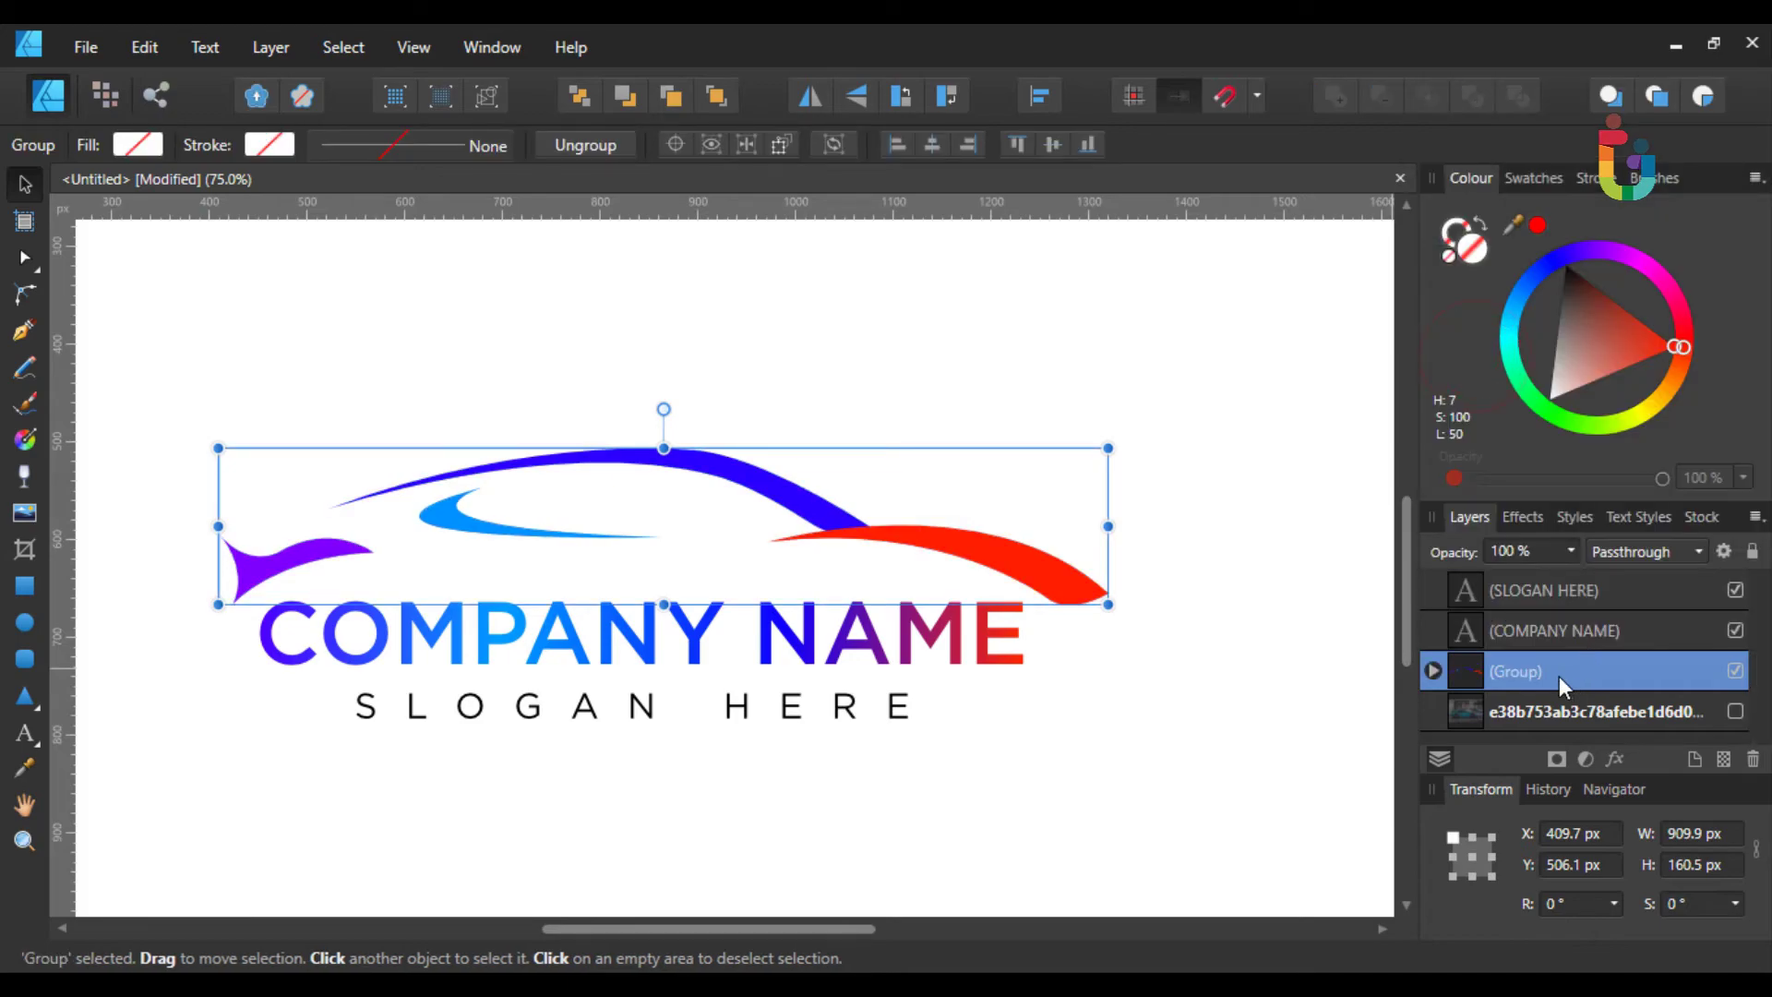
- Centre the car group and both text lines horizontally relative to the selection bounds
{"action": "left_click", "coordinate": [1553, 600], "text": "shift"}
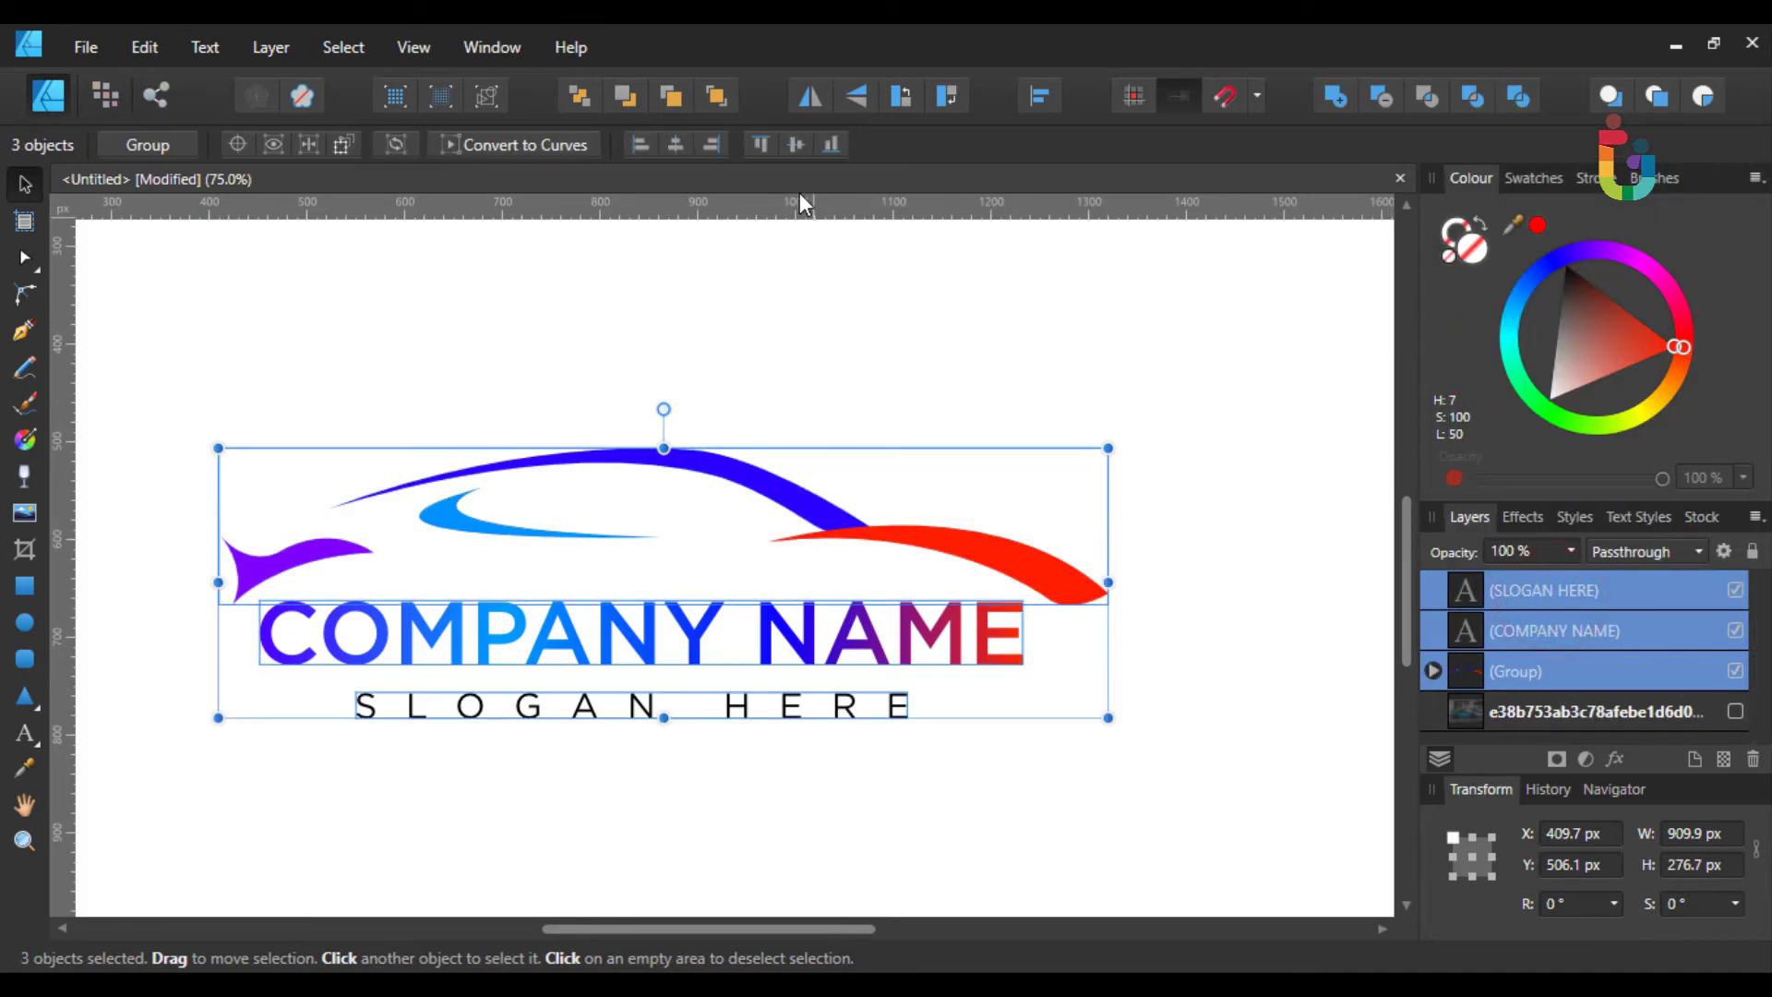
{"action": "left_click", "coordinate": [1037, 97]}
{"action": "left_click", "coordinate": [1091, 181]}
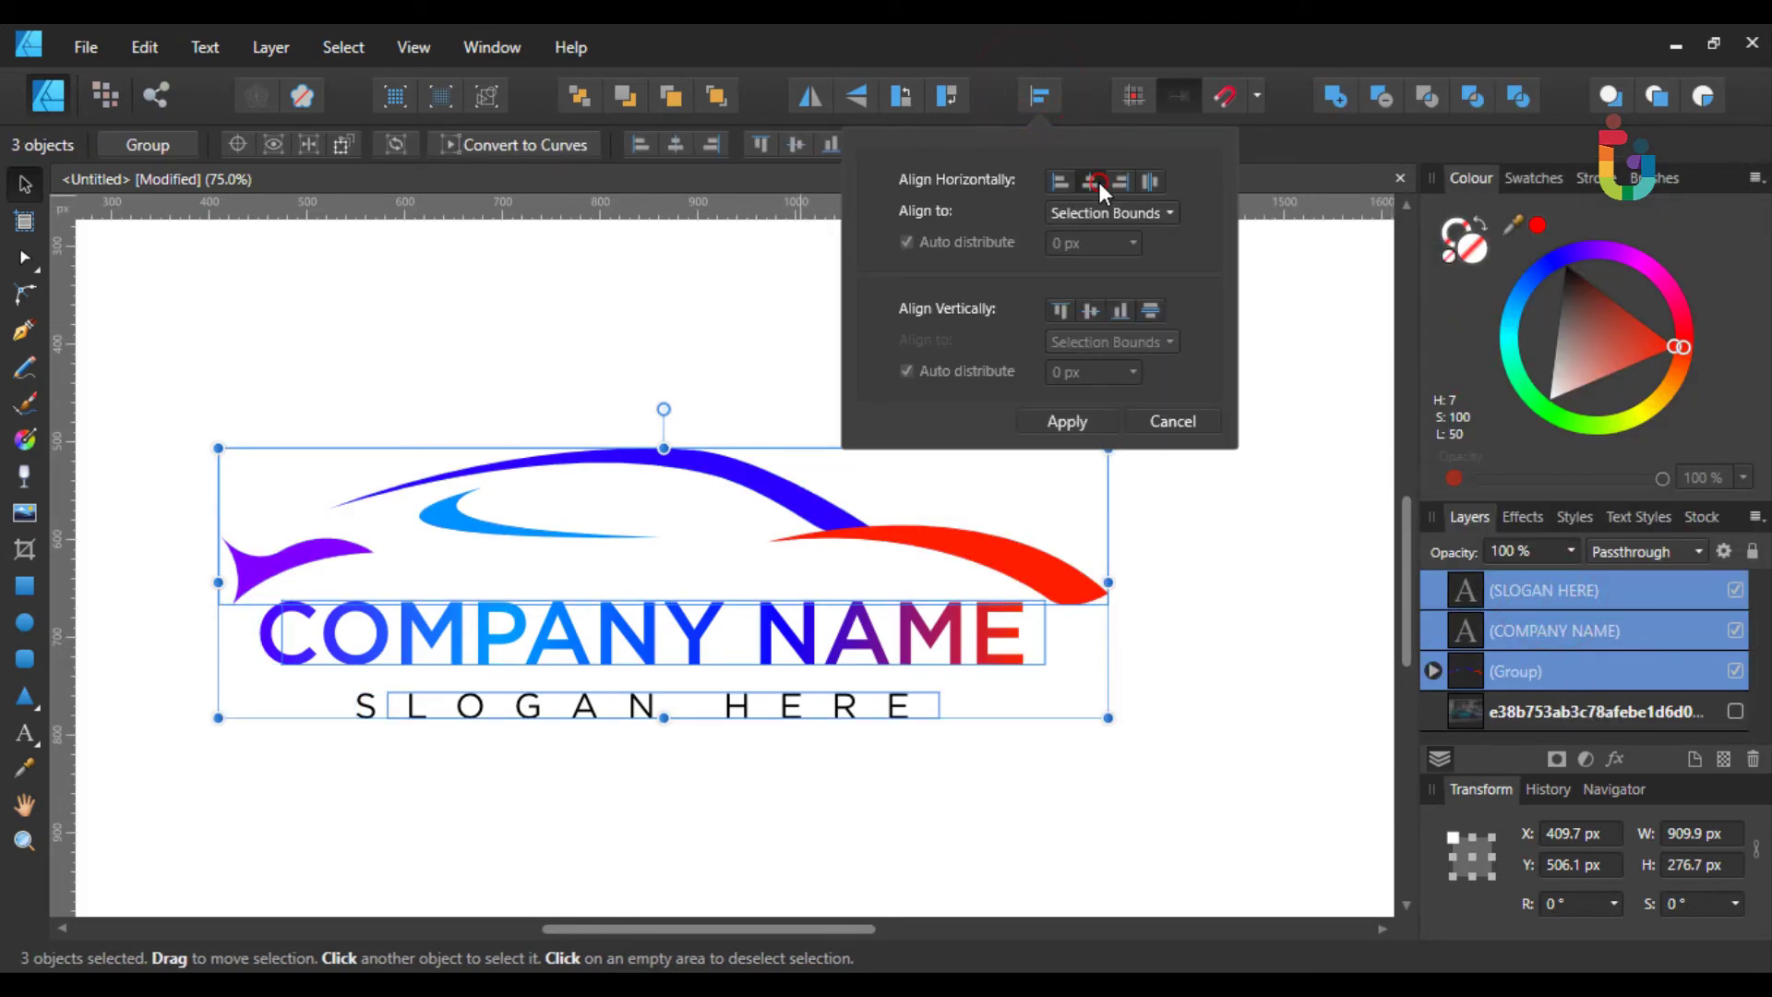
{"action": "left_click", "coordinate": [672, 255]}
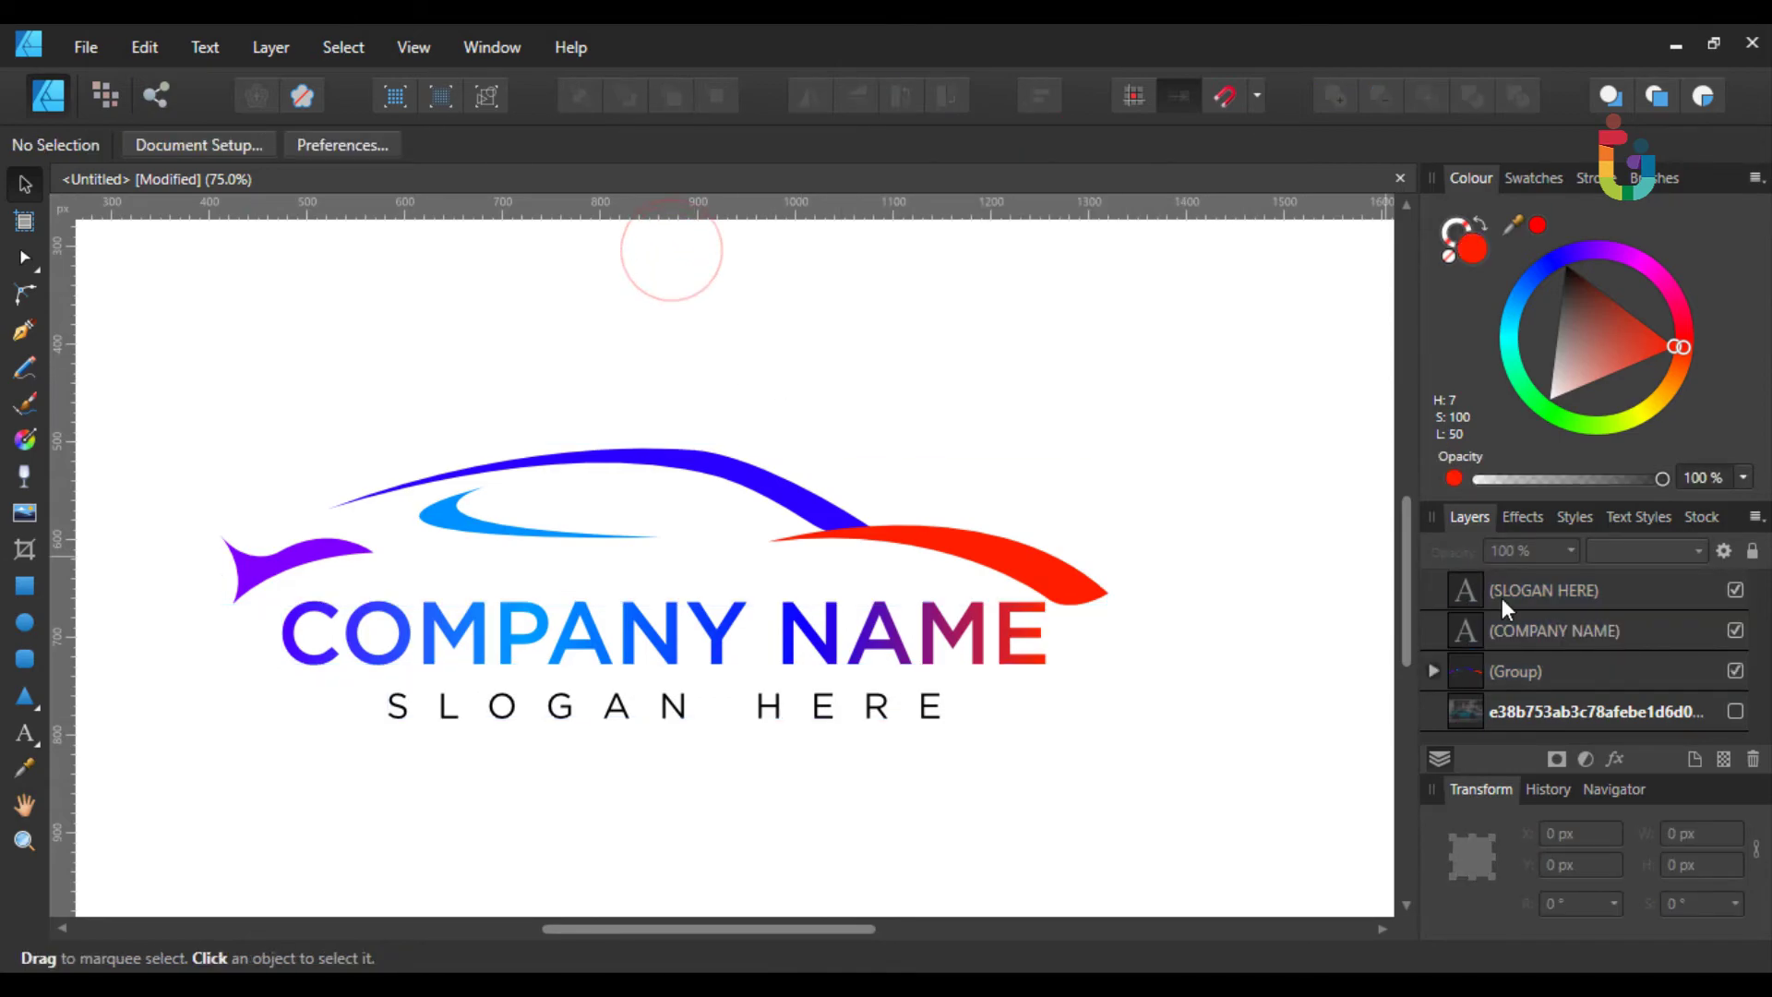
- Shift both text lines together slightly left under the car, to about X 454 px
{"action": "left_click", "coordinate": [1528, 591]}
{"action": "left_click", "coordinate": [1539, 633], "text": "shift"}
{"action": "mouse_move", "coordinate": [734, 637]}
{"action": "left_mouse_down"}
{"action": "mouse_move", "coordinate": [723, 621]}
{"action": "mouse_move", "coordinate": [722, 643]}
{"action": "left_mouse_up"}
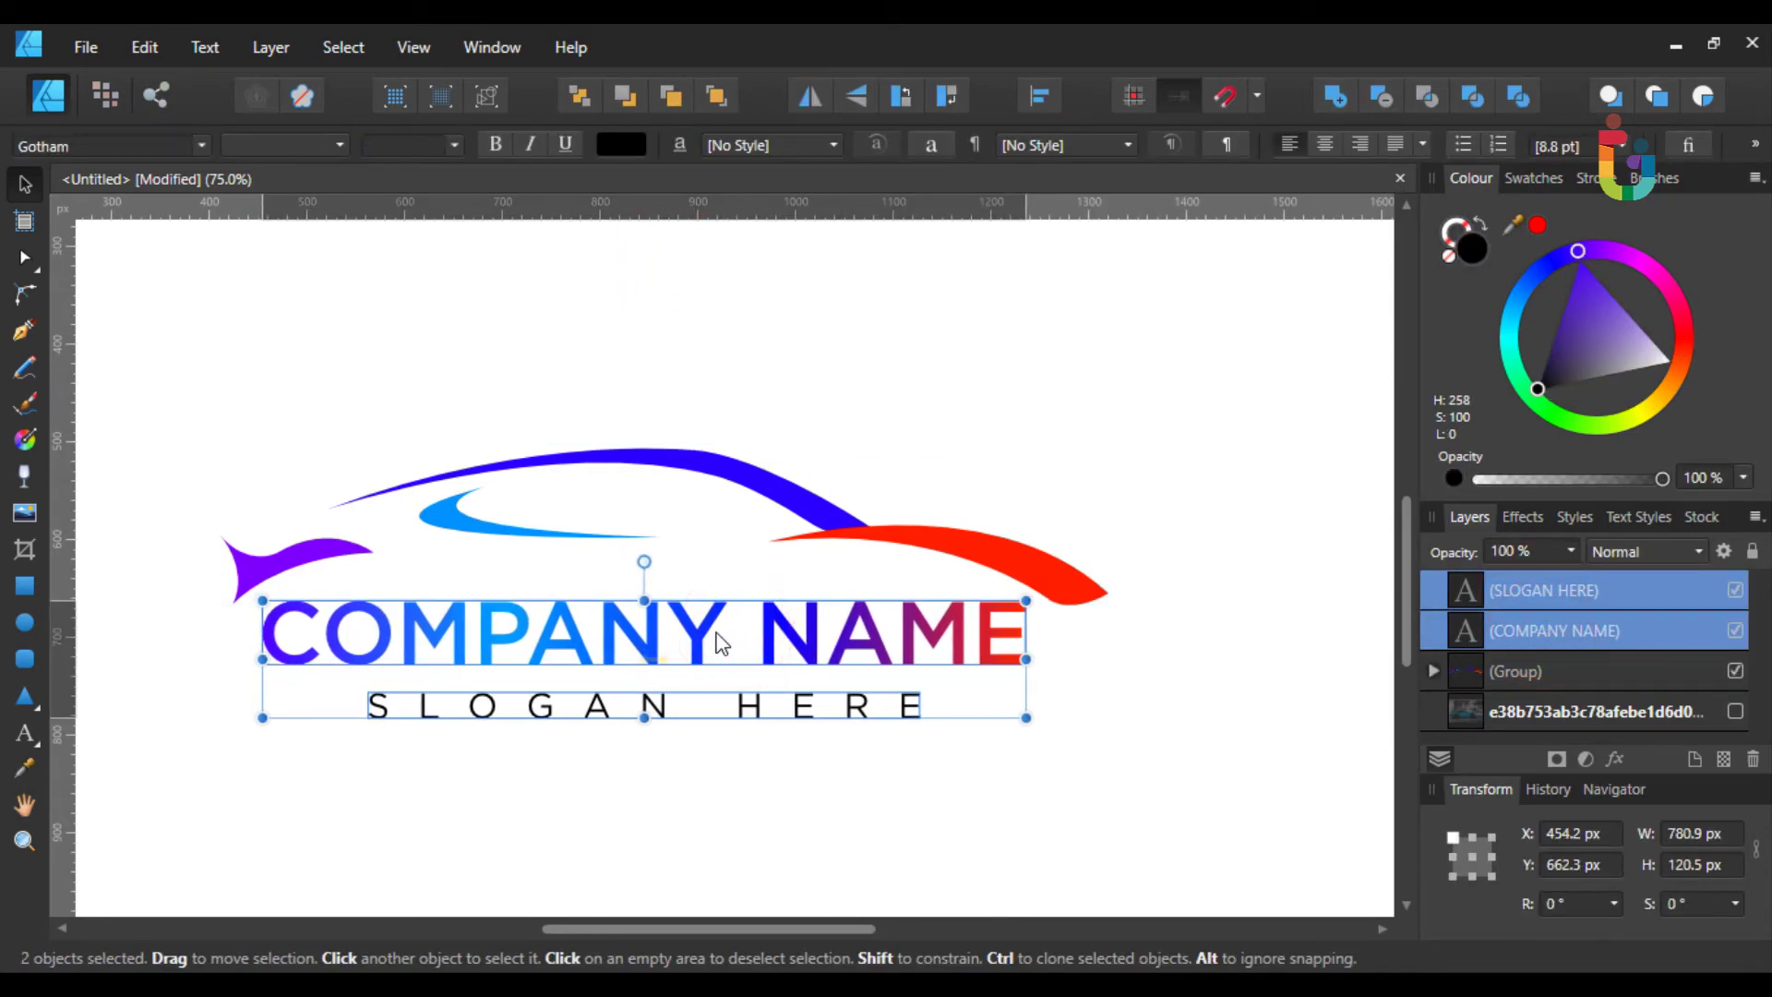
{"action": "left_click", "coordinate": [580, 316]}
{"action": "key", "text": "ctrl+minus"}
{"action": "key", "text": "ctrl+minus"}
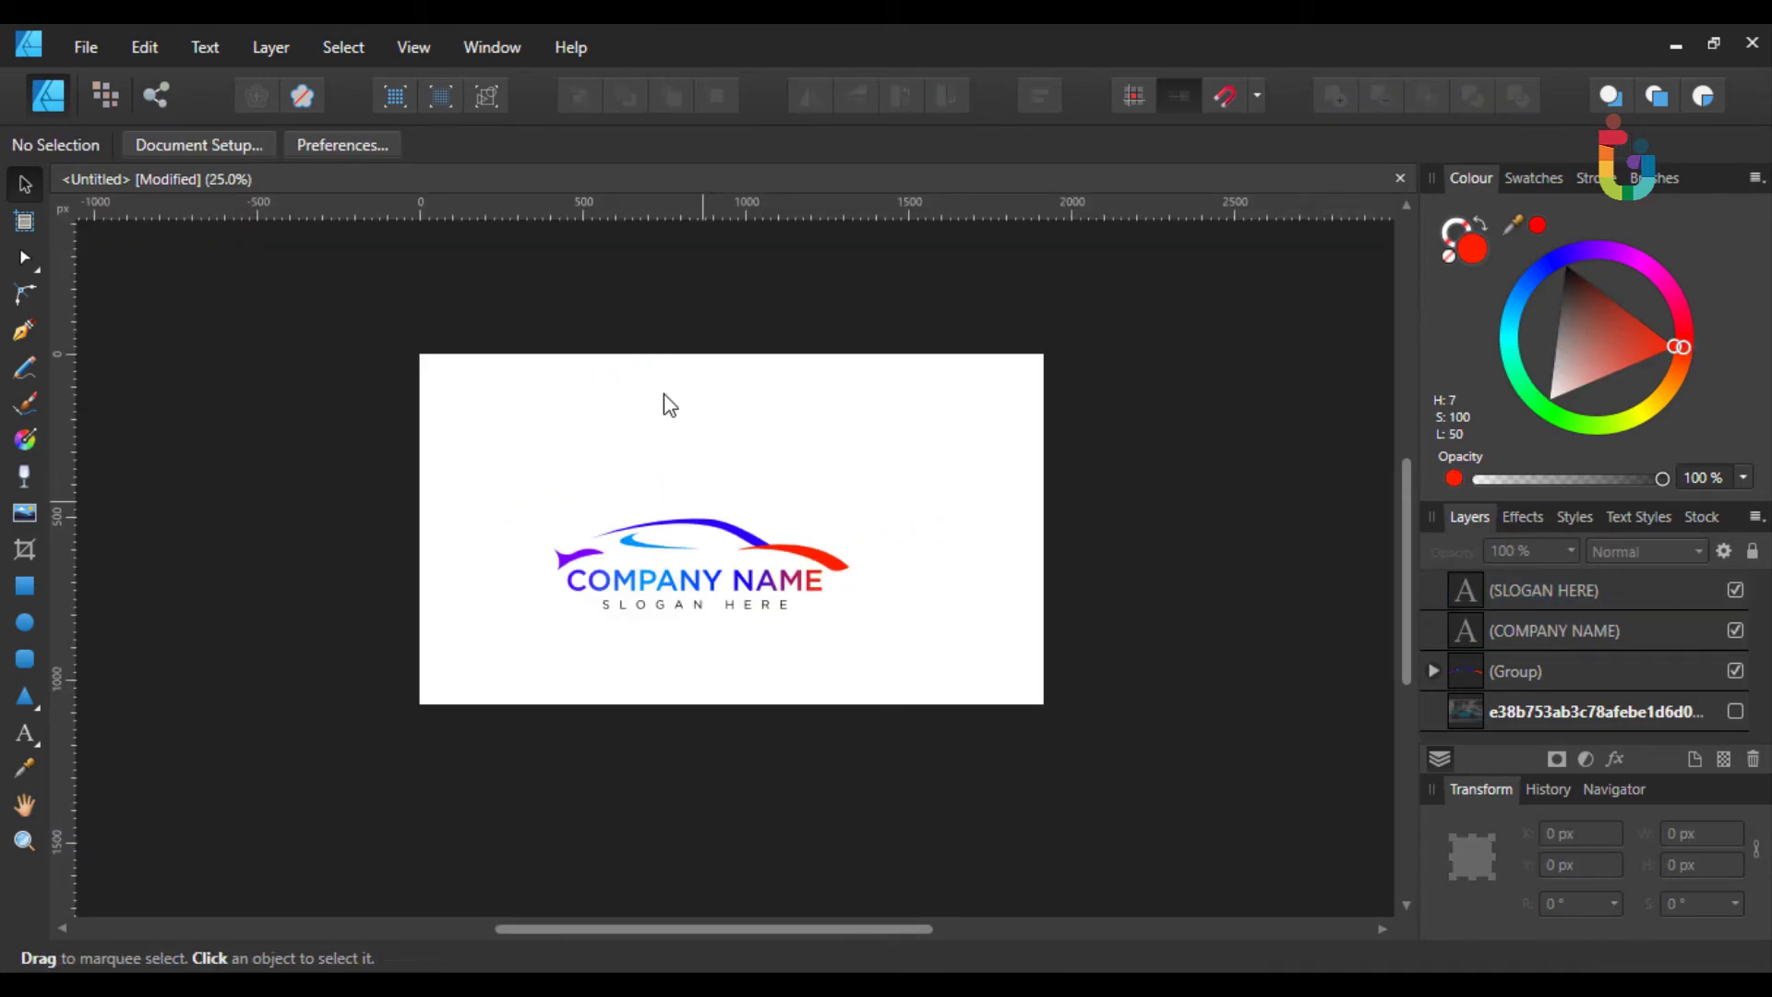
{"action": "key", "text": "ctrl+plus"}
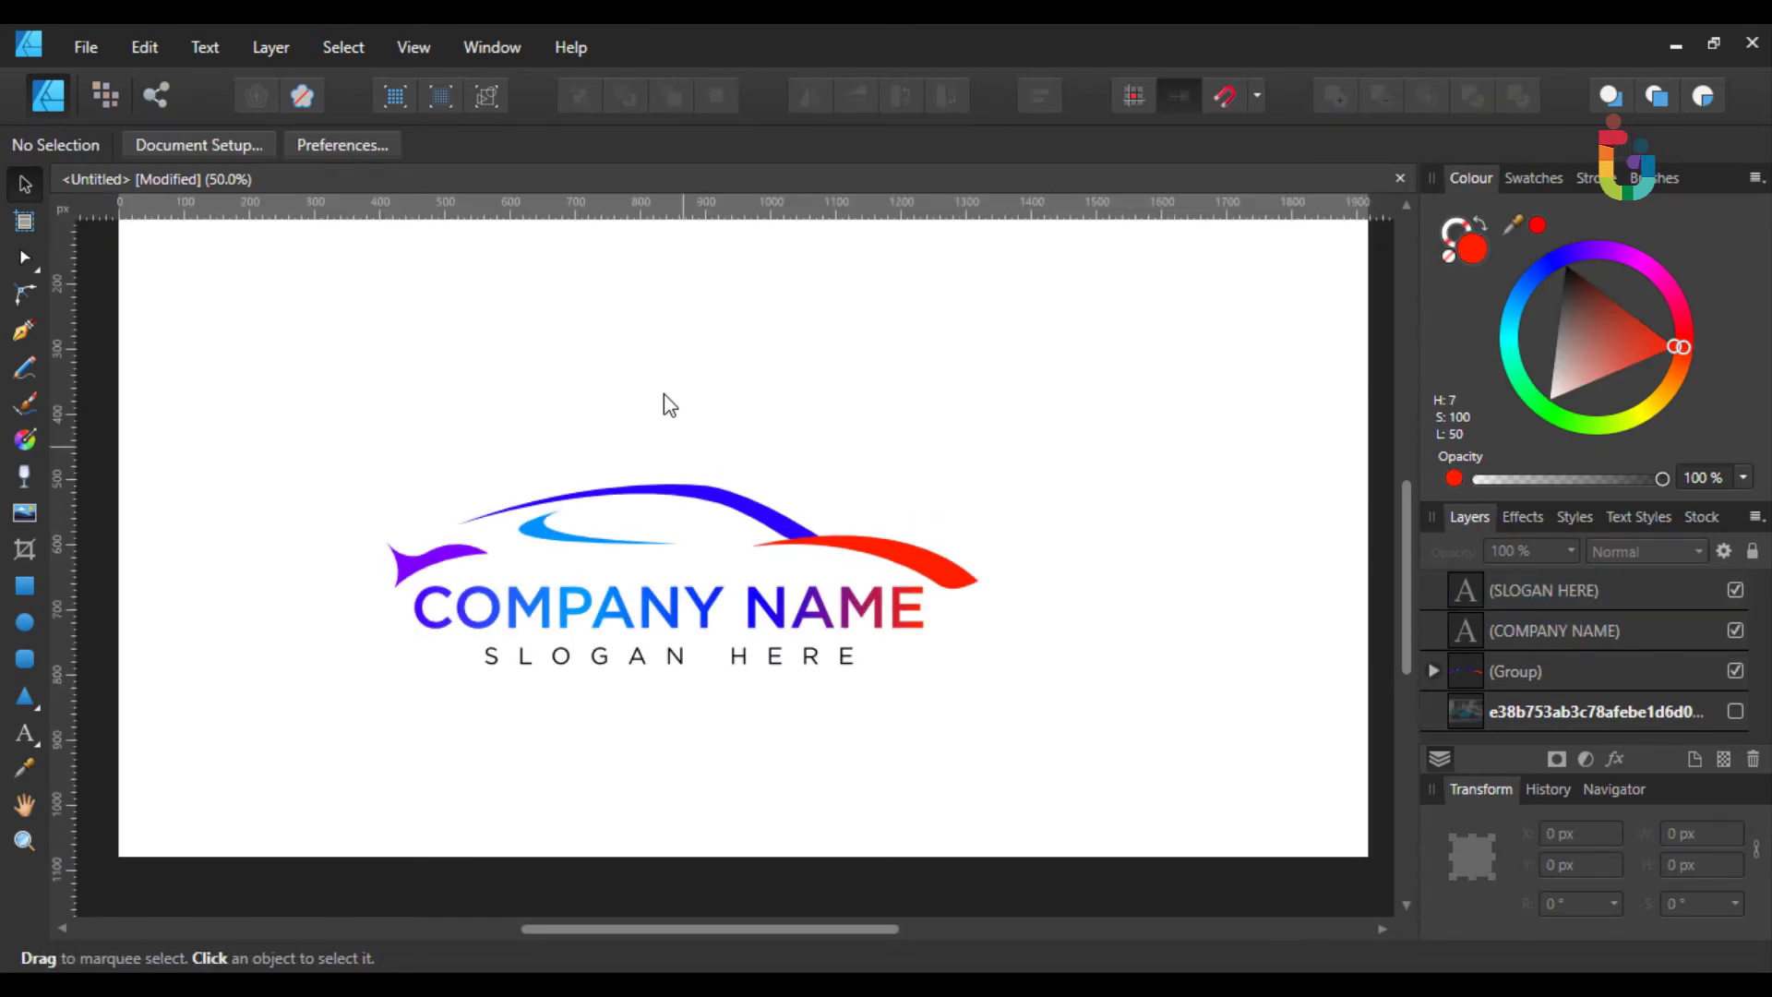
- Group the car group with both text lines and rename the new group Car Logo
{"action": "left_click", "coordinate": [1523, 602]}
{"action": "left_click", "coordinate": [1539, 669], "text": "shift"}
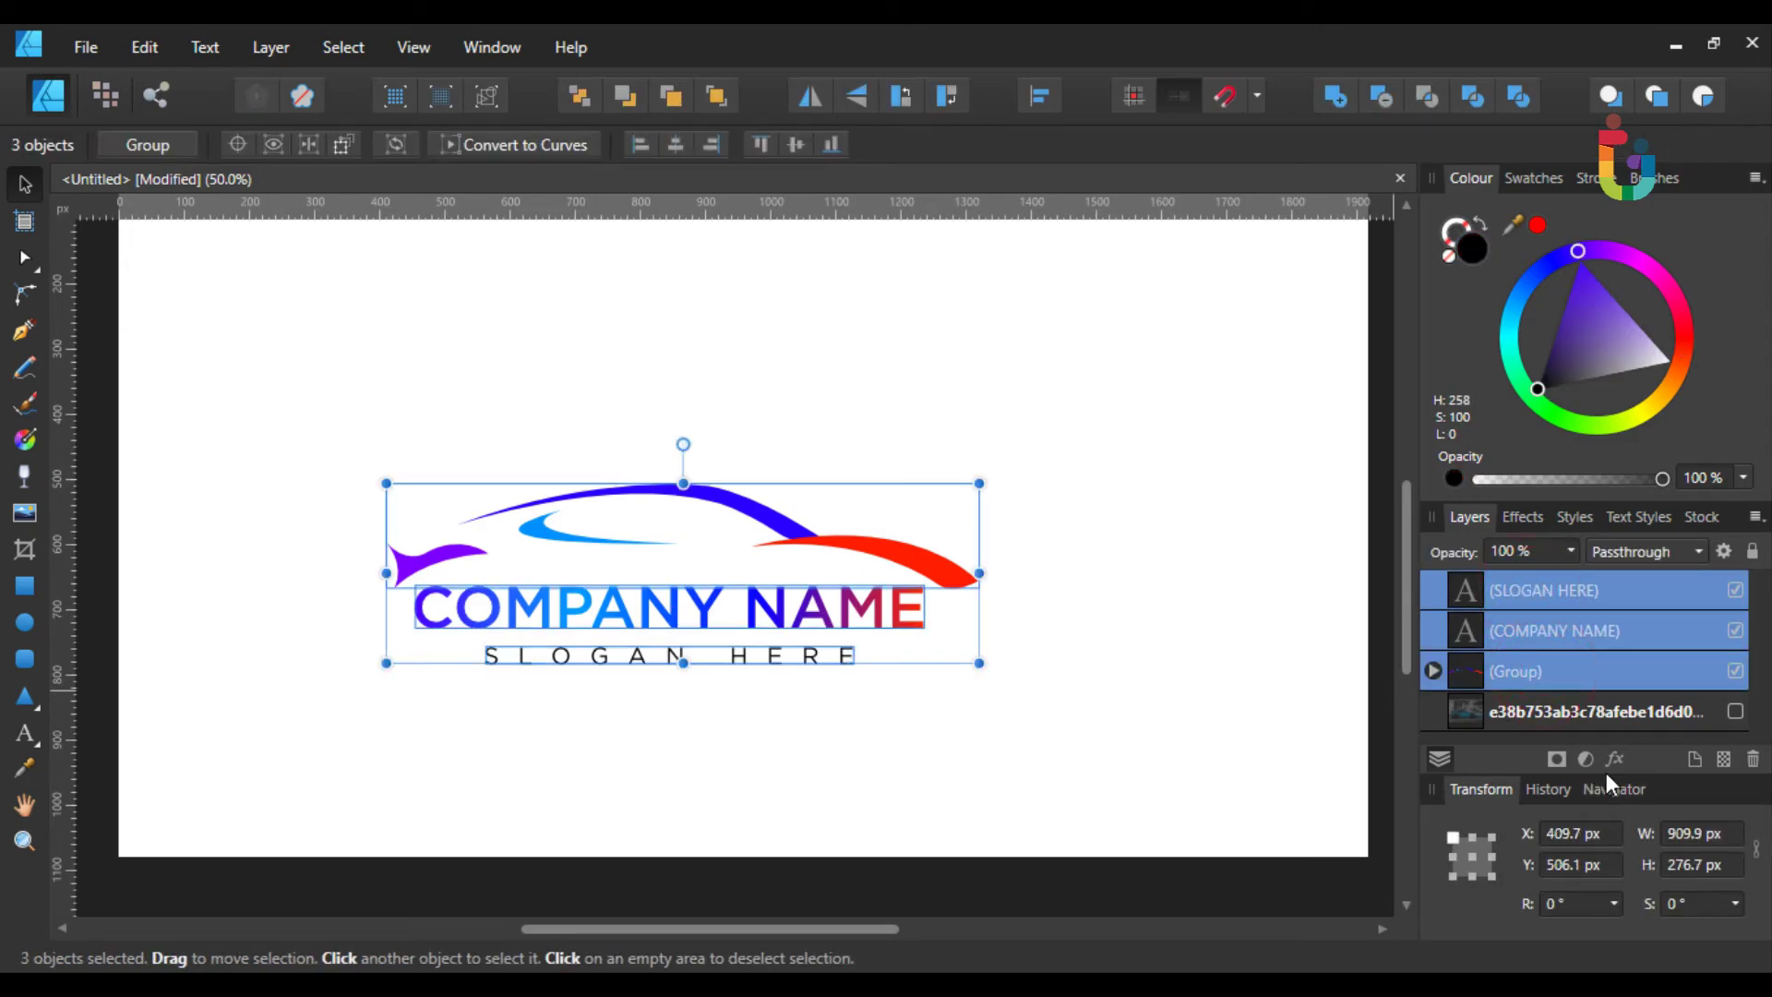
{"action": "right_click", "coordinate": [1576, 683]}
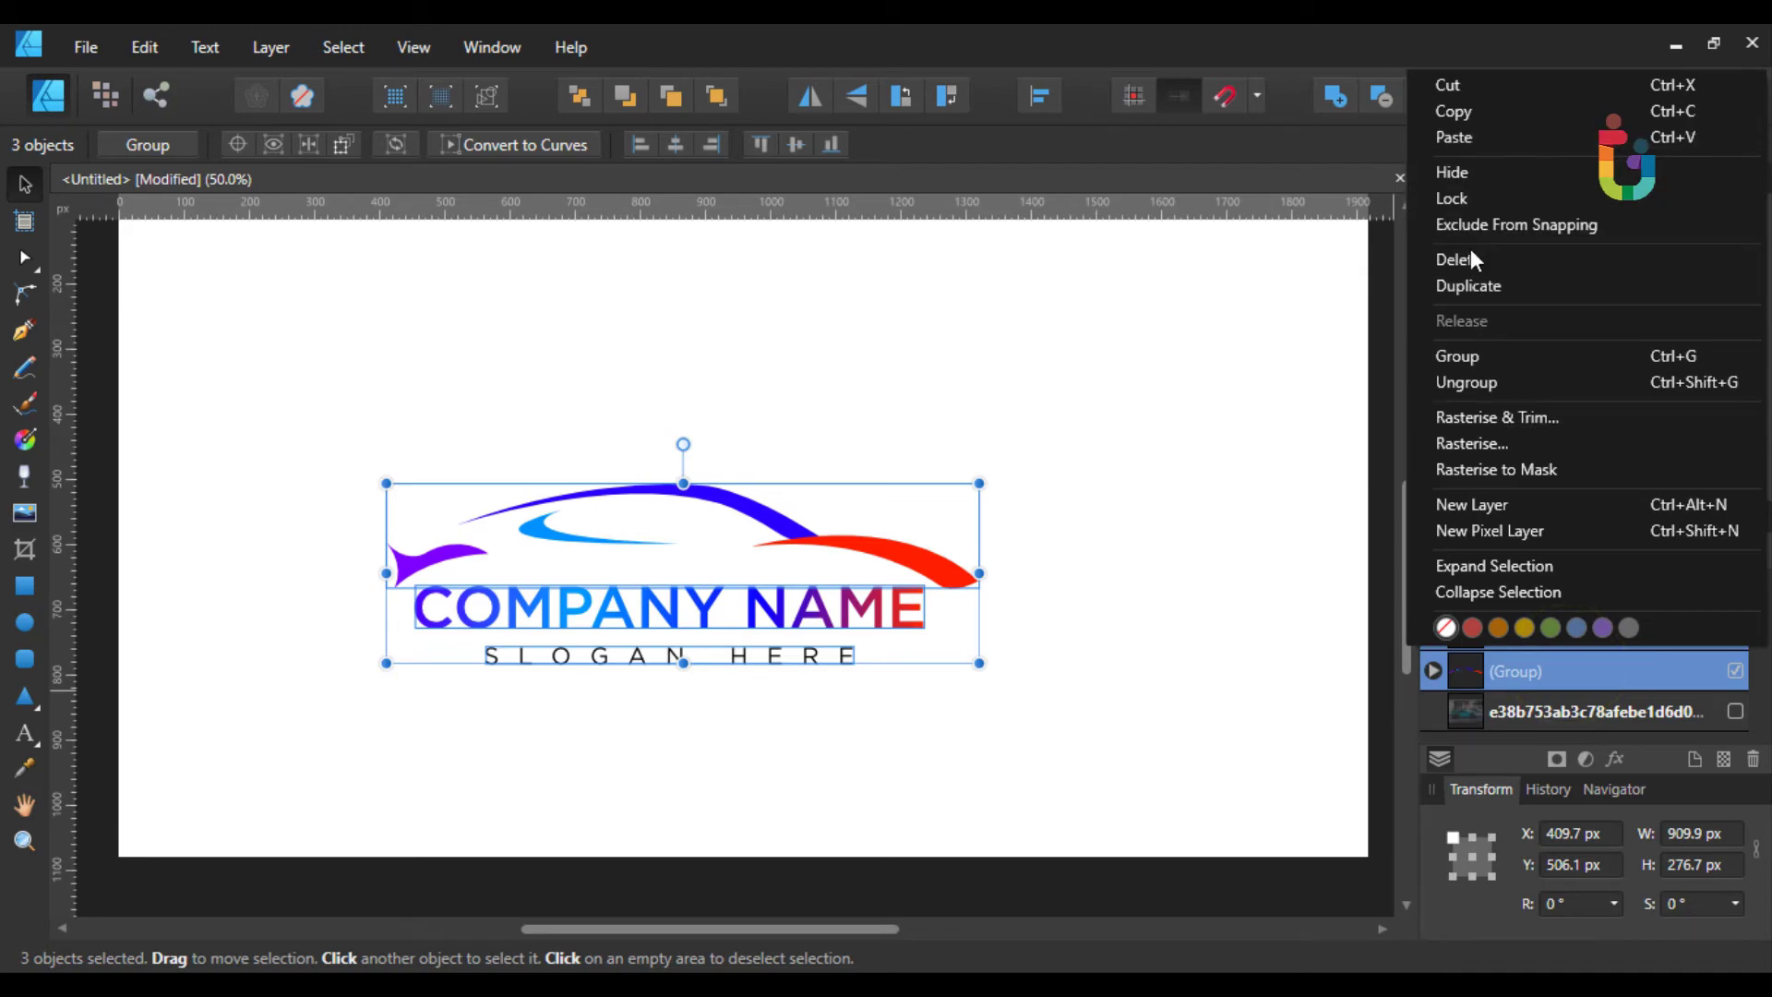
{"action": "left_click", "coordinate": [1474, 356]}
{"action": "double_click", "coordinate": [1521, 592]}
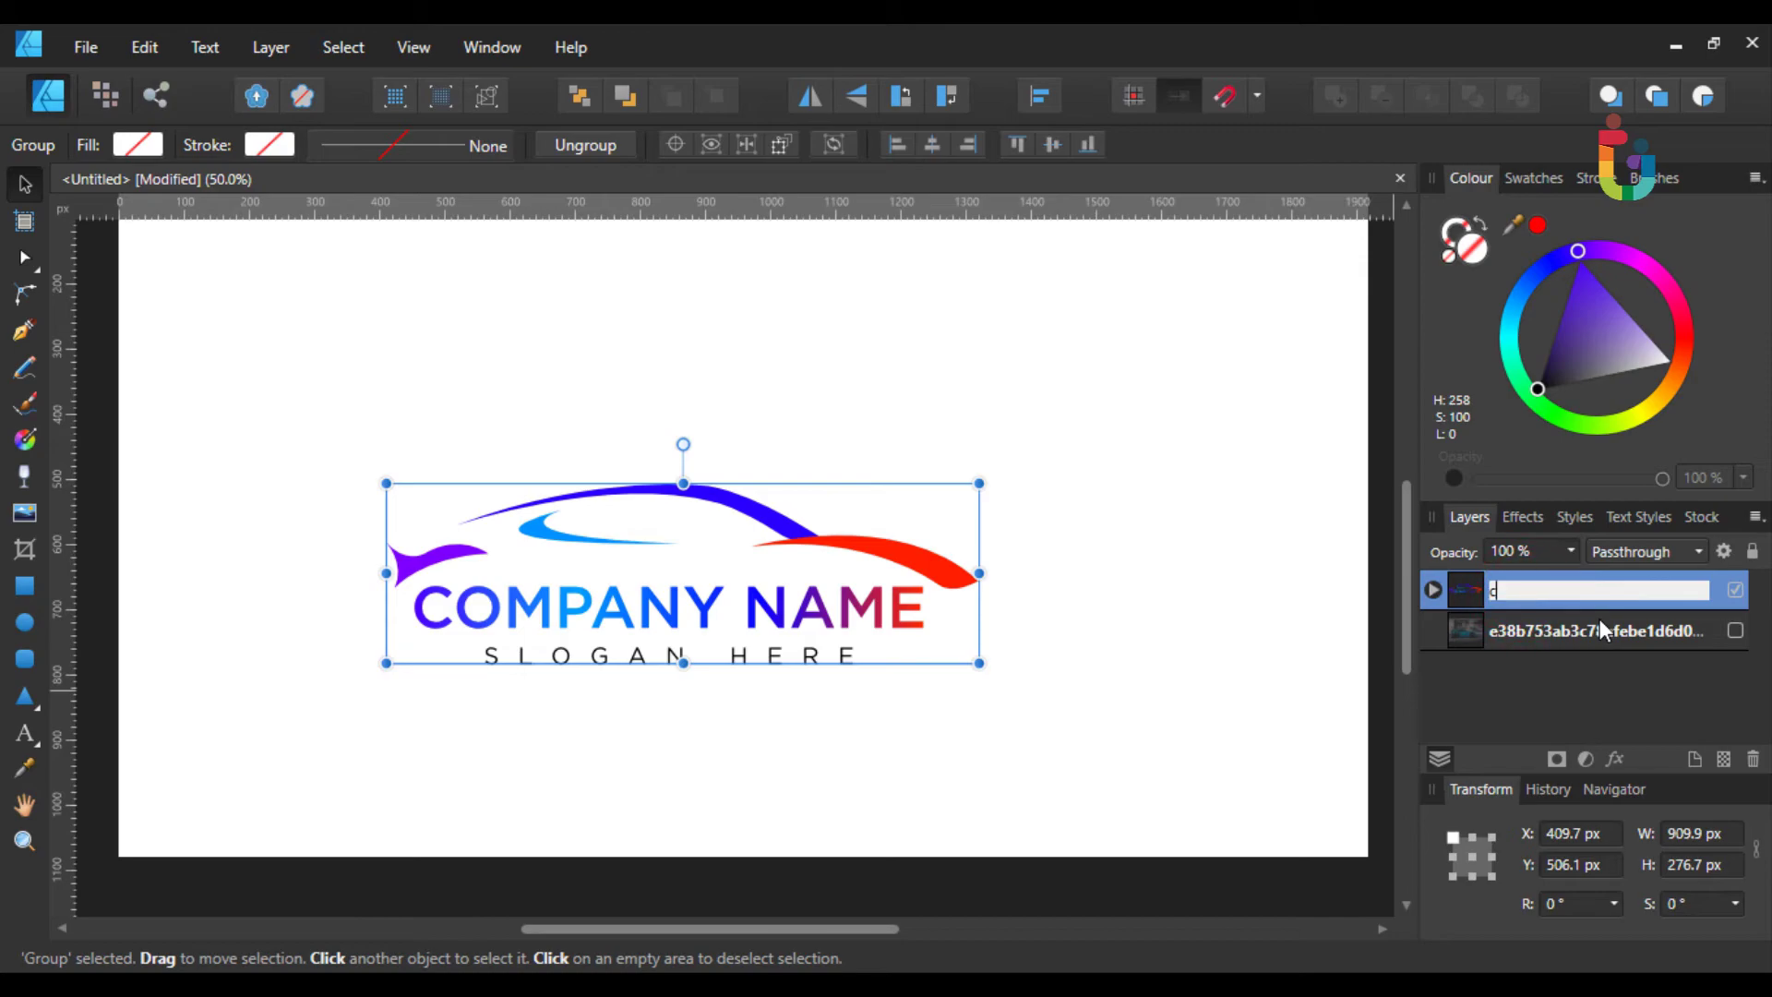
{"action": "type", "text": "Car Logo"}
{"action": "key", "text": "Return"}
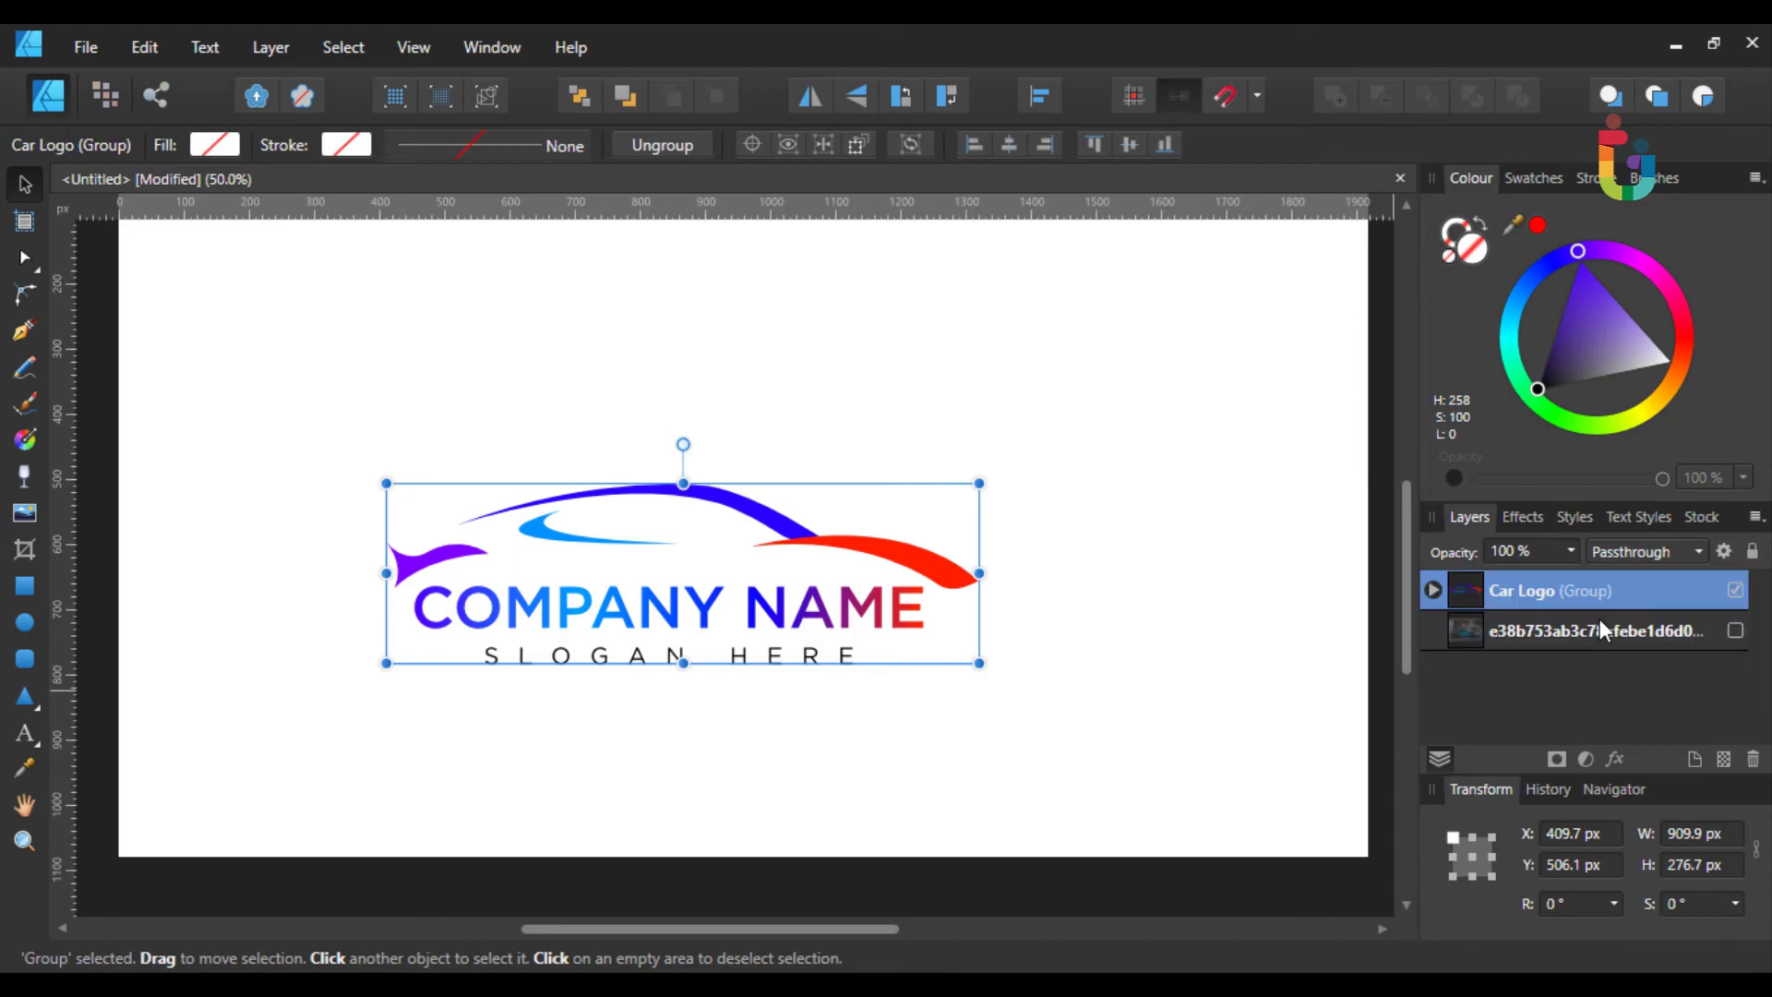
- Centre the Car Logo group on the page both horizontally and vertically, aligned to the spread
{"action": "left_click", "coordinate": [1040, 96]}
{"action": "left_click", "coordinate": [1088, 181]}
{"action": "left_click", "coordinate": [1090, 310]}
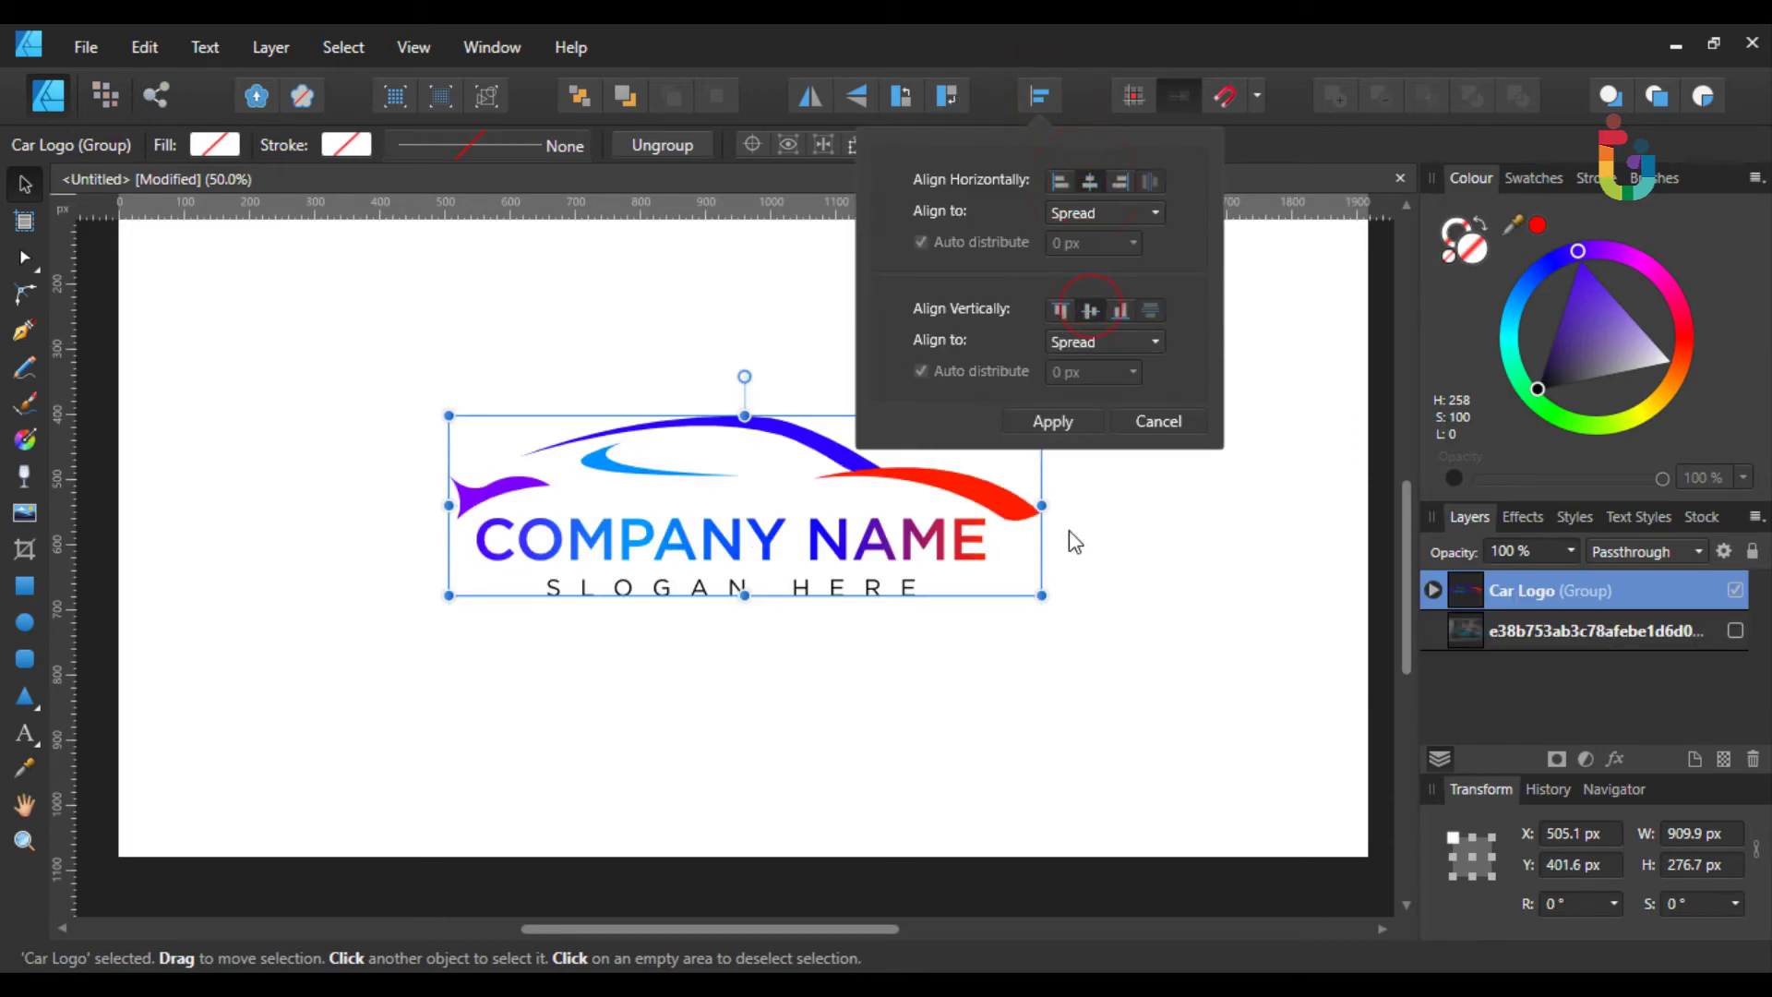
{"action": "left_click", "coordinate": [1074, 550]}
{"action": "left_click", "coordinate": [983, 499]}
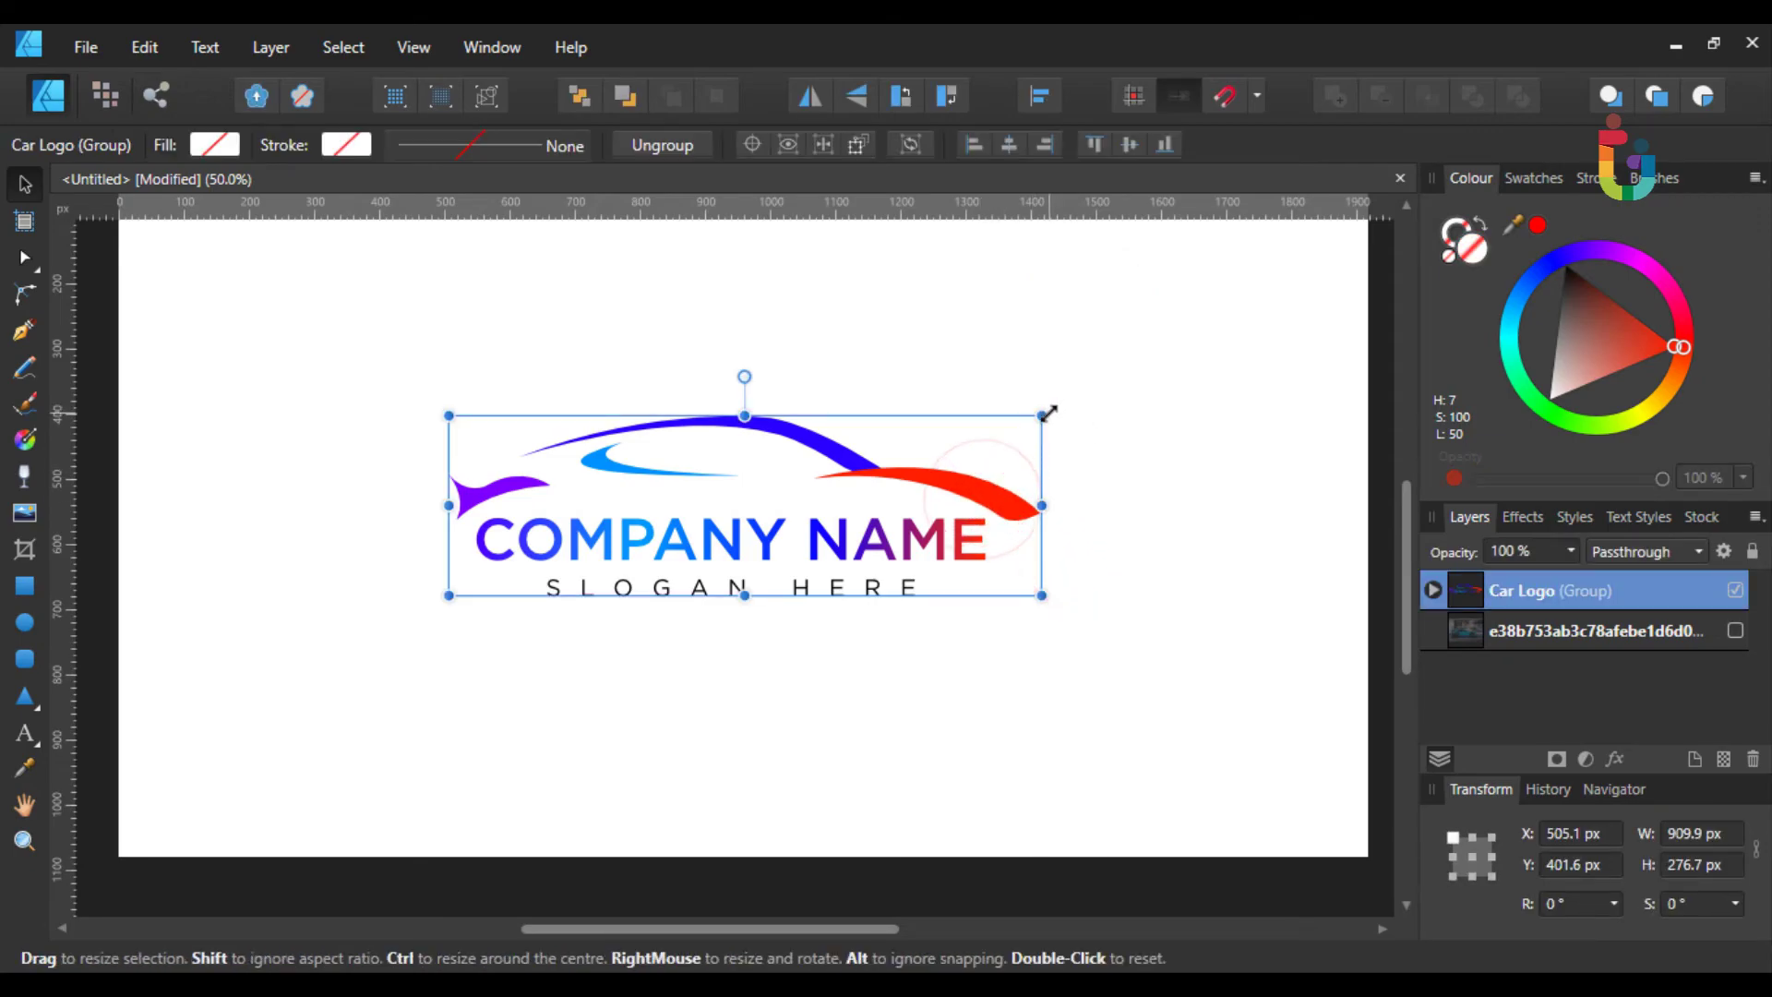
- Enlarge the Car Logo group proportionally to about 1220 px wide and centre it on the page again in both directions
{"action": "left_click_drag", "start_coordinate": [1042, 415], "coordinate": [1233, 361]}
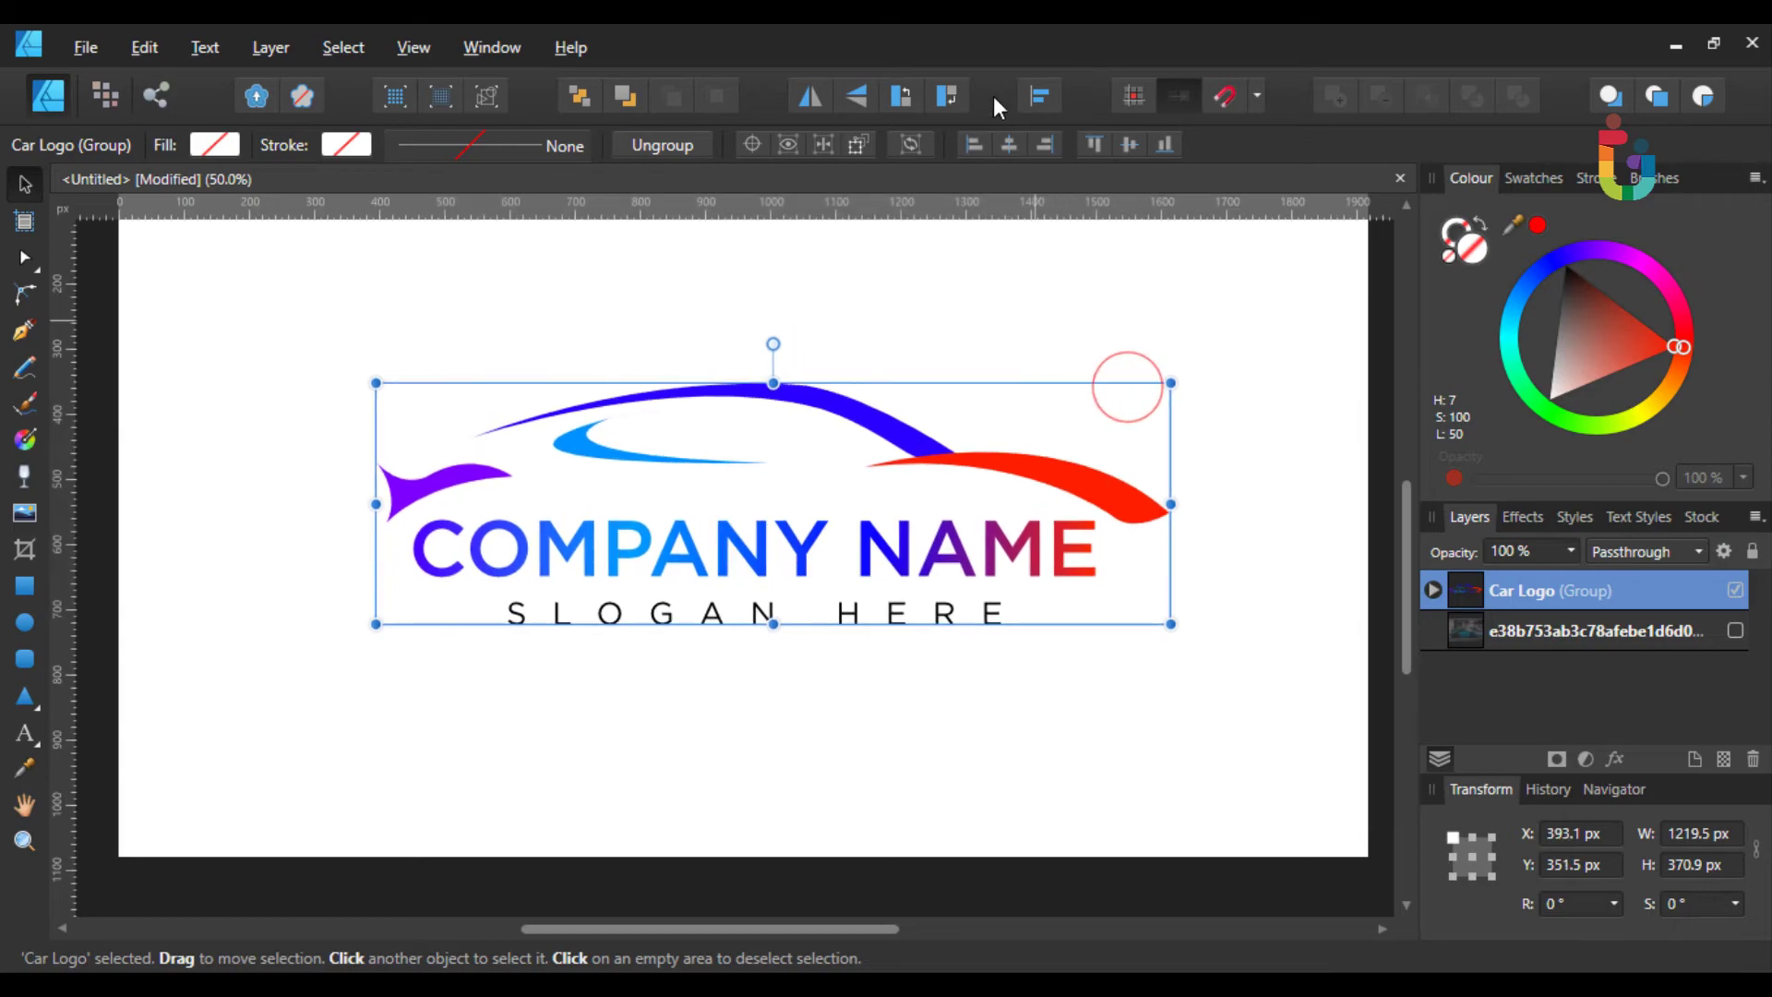
{"action": "left_click", "coordinate": [1046, 97]}
{"action": "left_click", "coordinate": [1086, 181]}
{"action": "left_click", "coordinate": [1090, 310]}
{"action": "left_click", "coordinate": [1256, 495]}
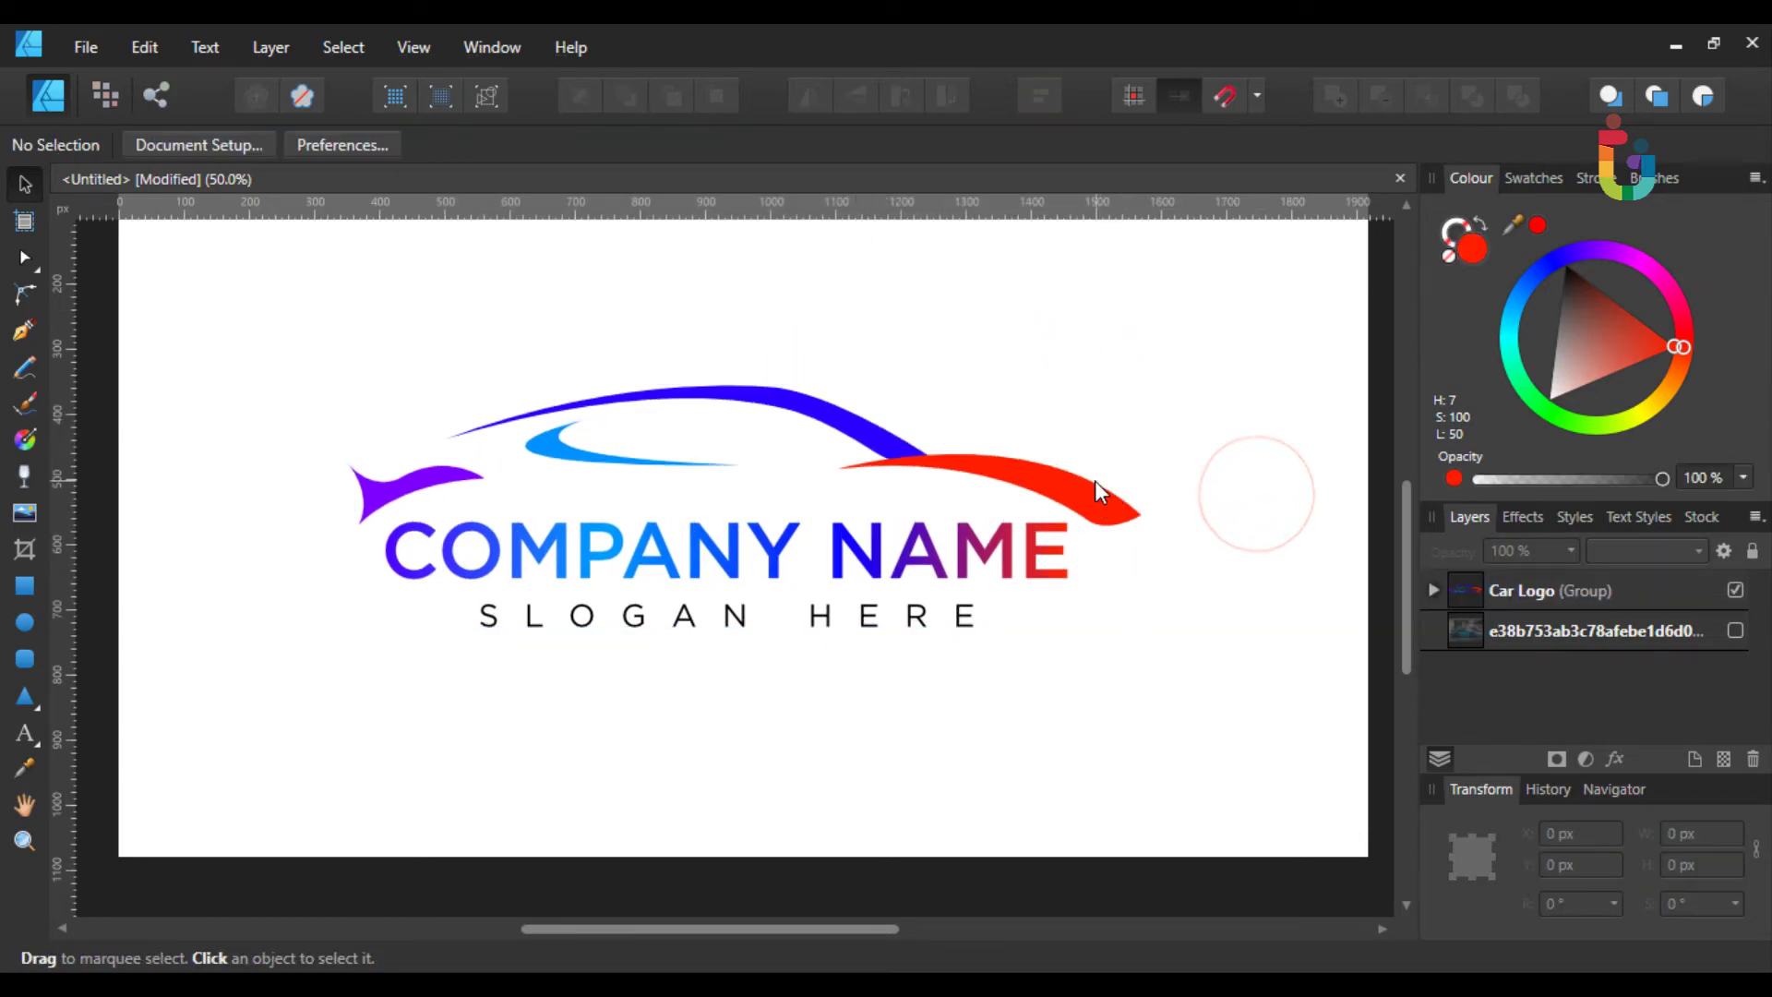
{"action": "scroll", "coordinate": [1067, 469], "scroll_direction": "up", "scroll_amount": 1}
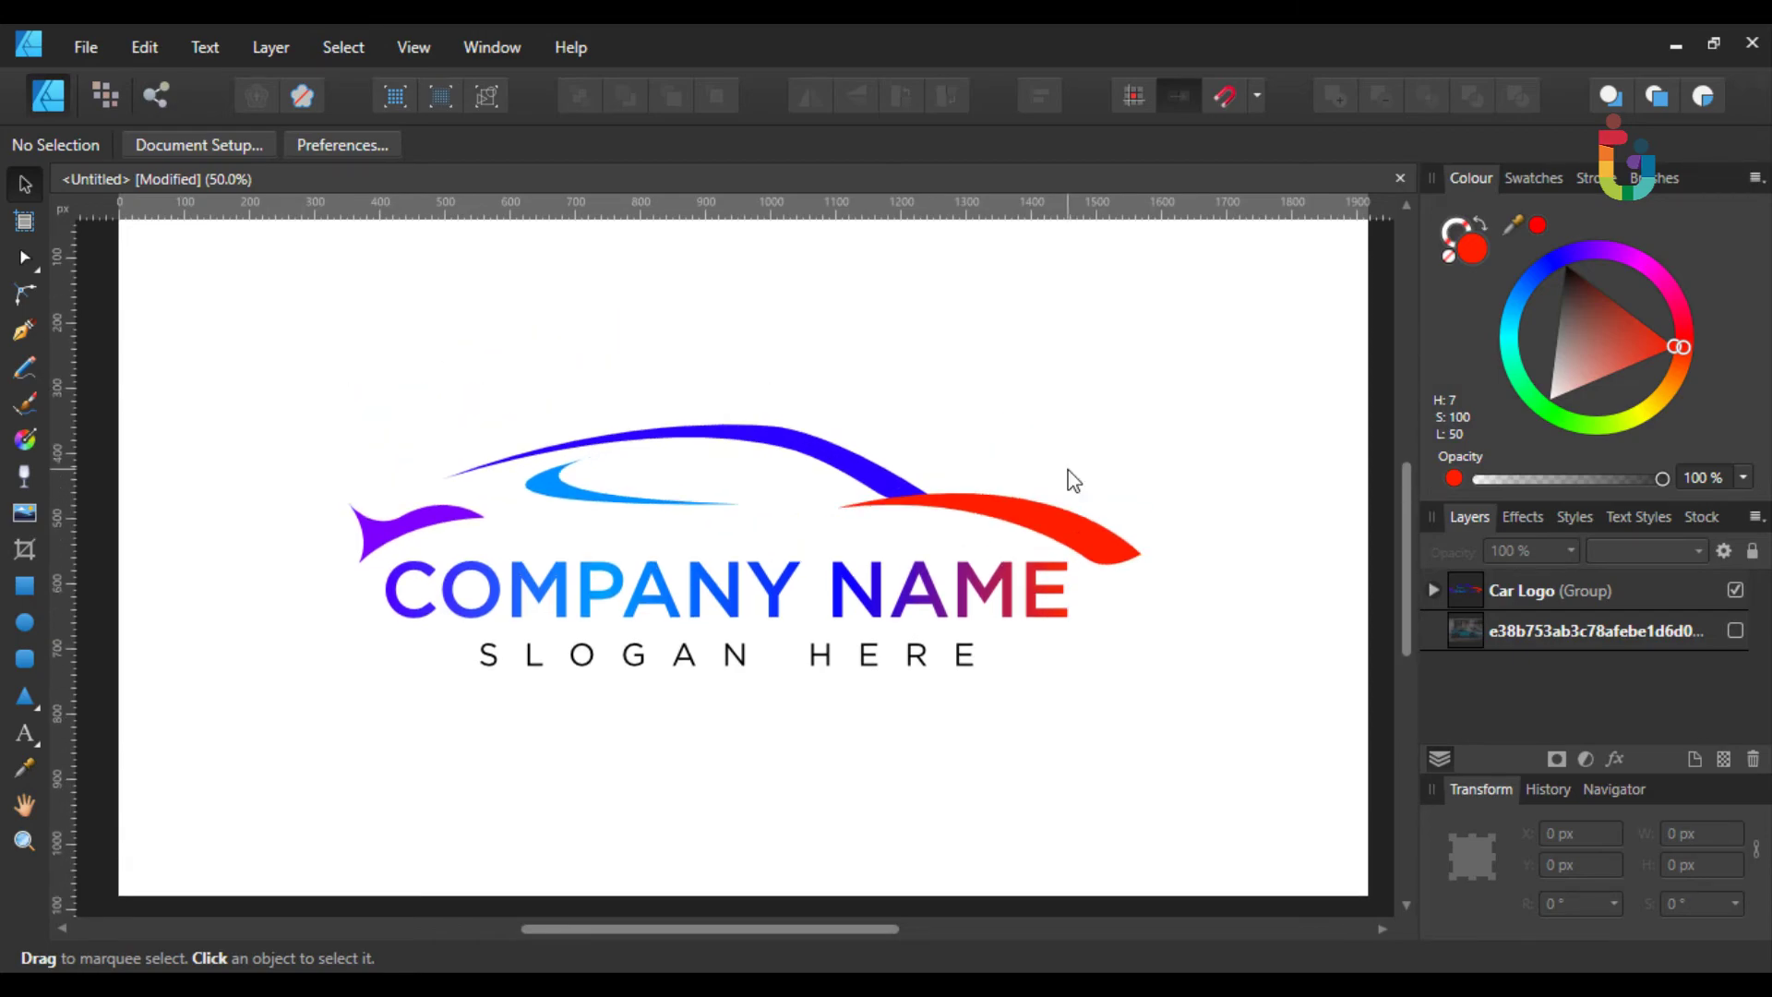
{"action": "key", "text": "ctrl+minus"}
{"action": "key", "text": "ctrl+plus"}
{"action": "key", "text": "ctrl+minus"}
{"action": "key", "text": "ctrl+plus"}
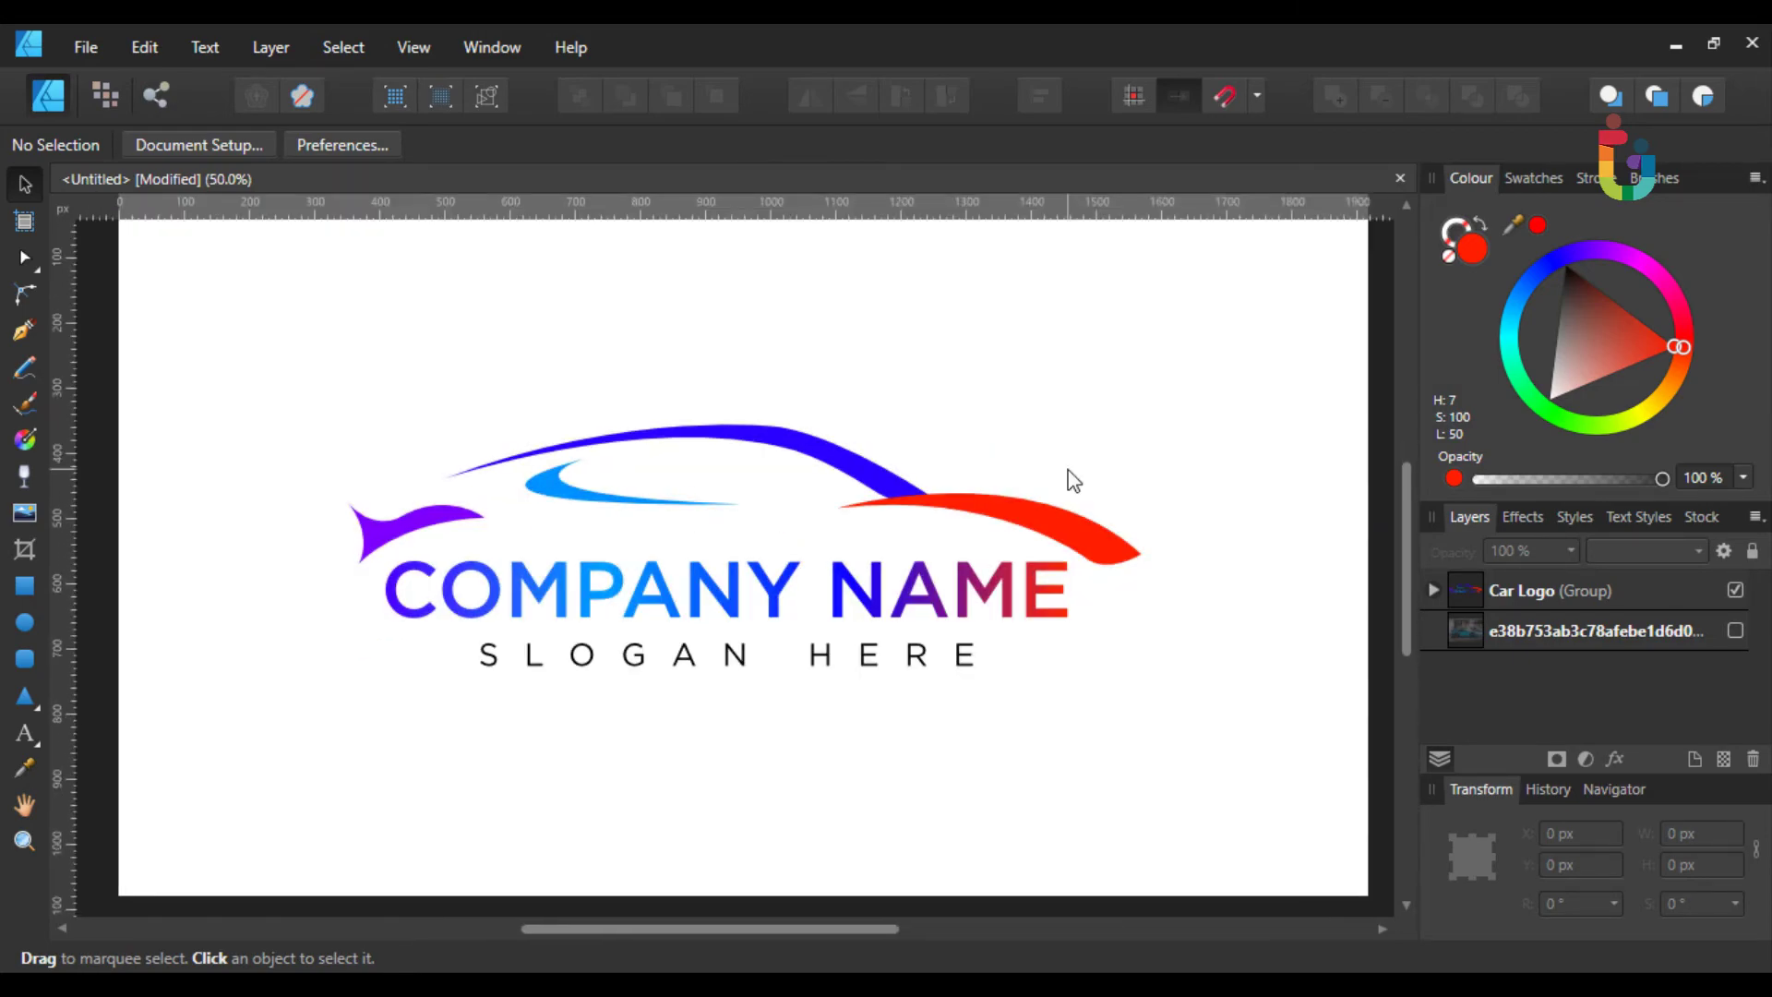
{"action": "left_click", "coordinate": [83, 47]}
{"action": "left_click", "coordinate": [163, 488]}
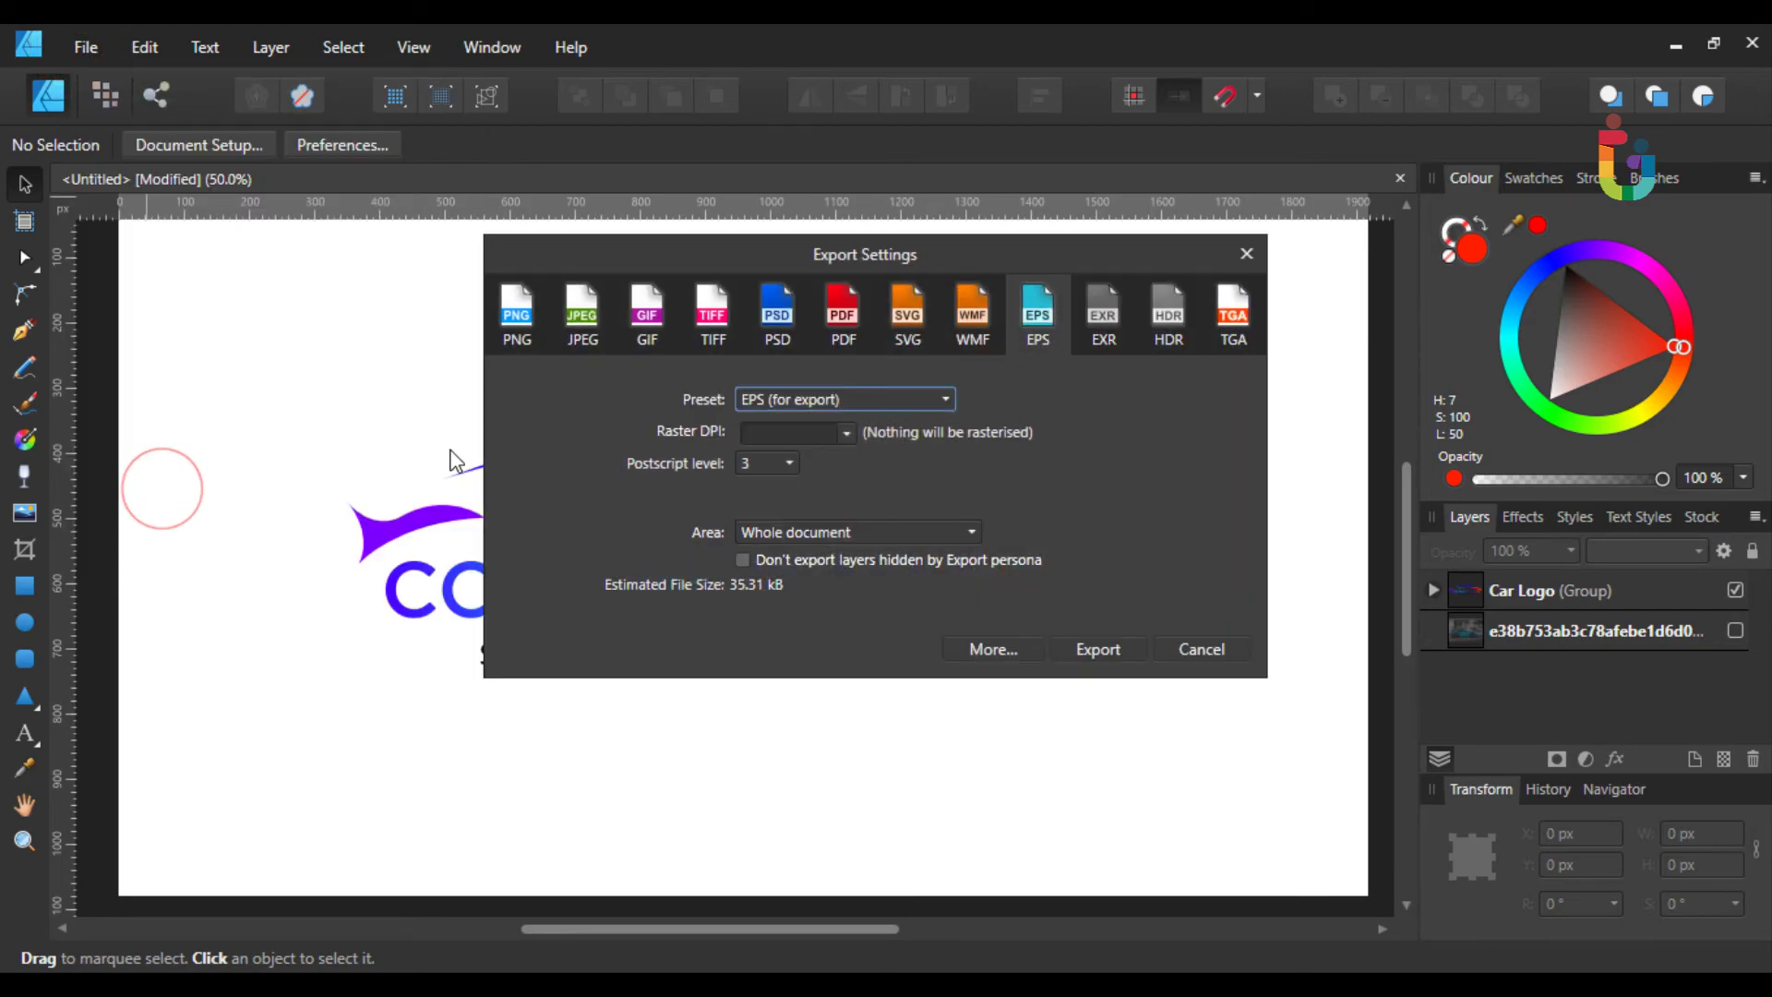
{"action": "left_click", "coordinate": [781, 323]}
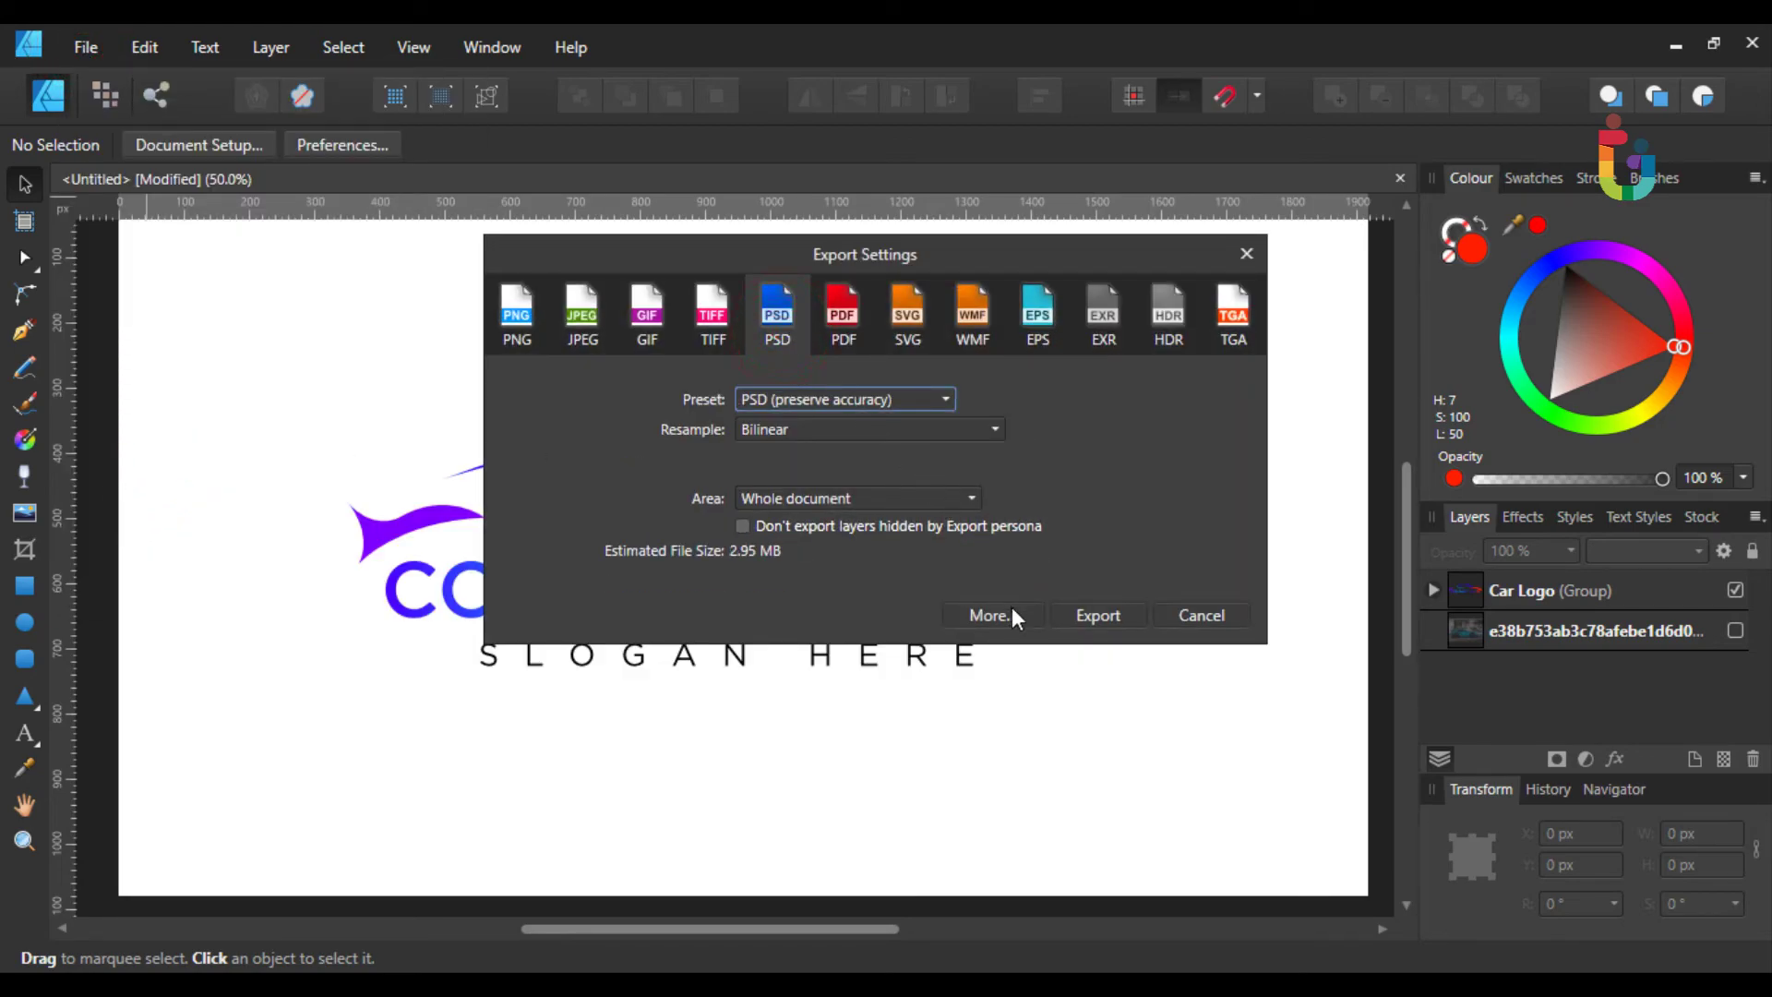
{"action": "left_click", "coordinate": [1089, 616]}
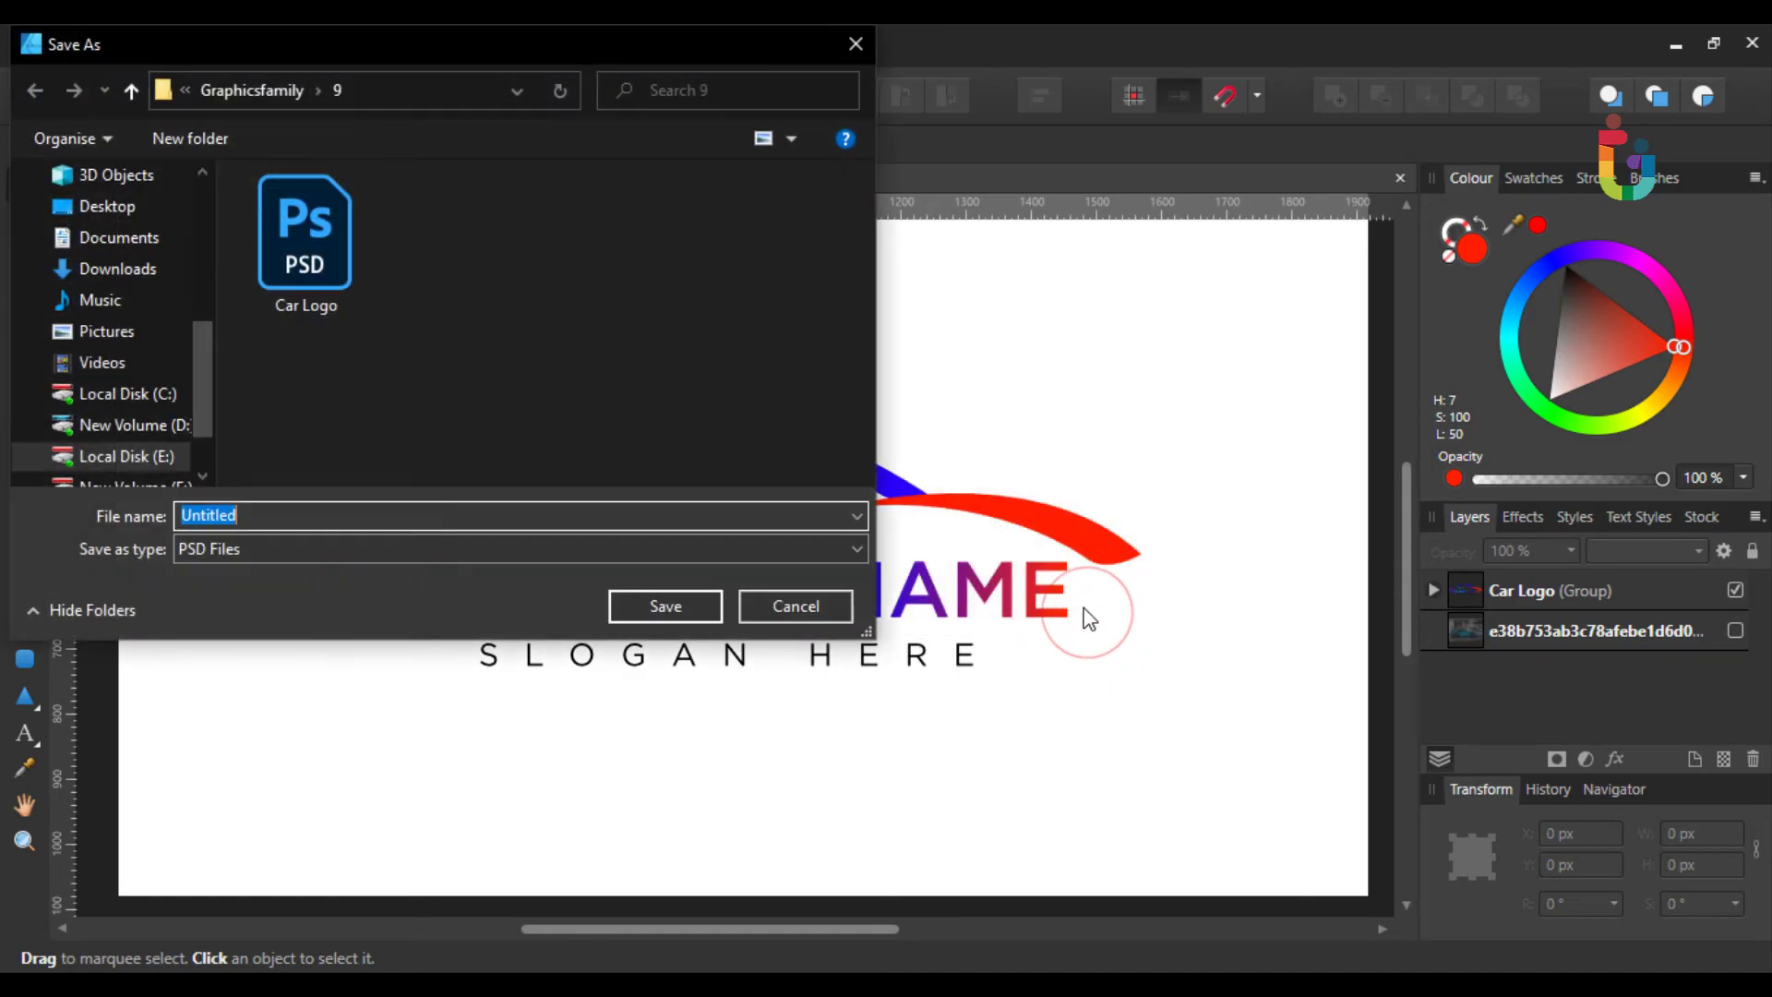
{"action": "left_click", "coordinate": [310, 290]}
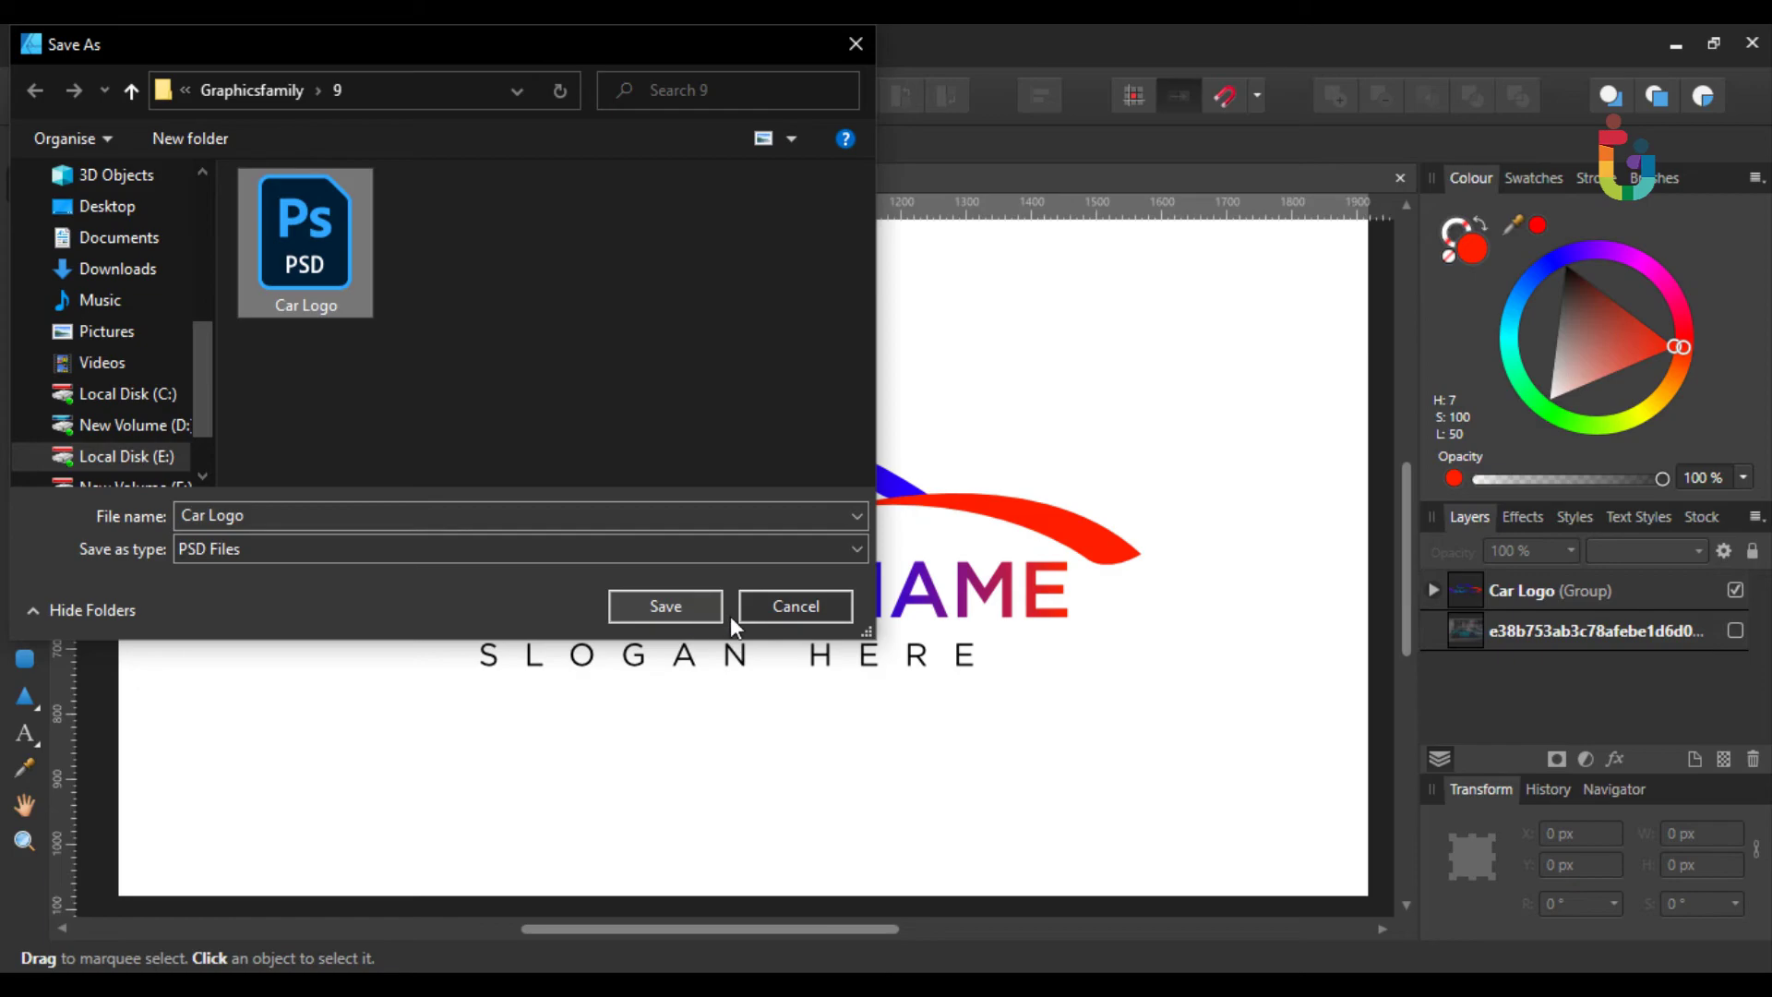
{"action": "left_click", "coordinate": [799, 617]}
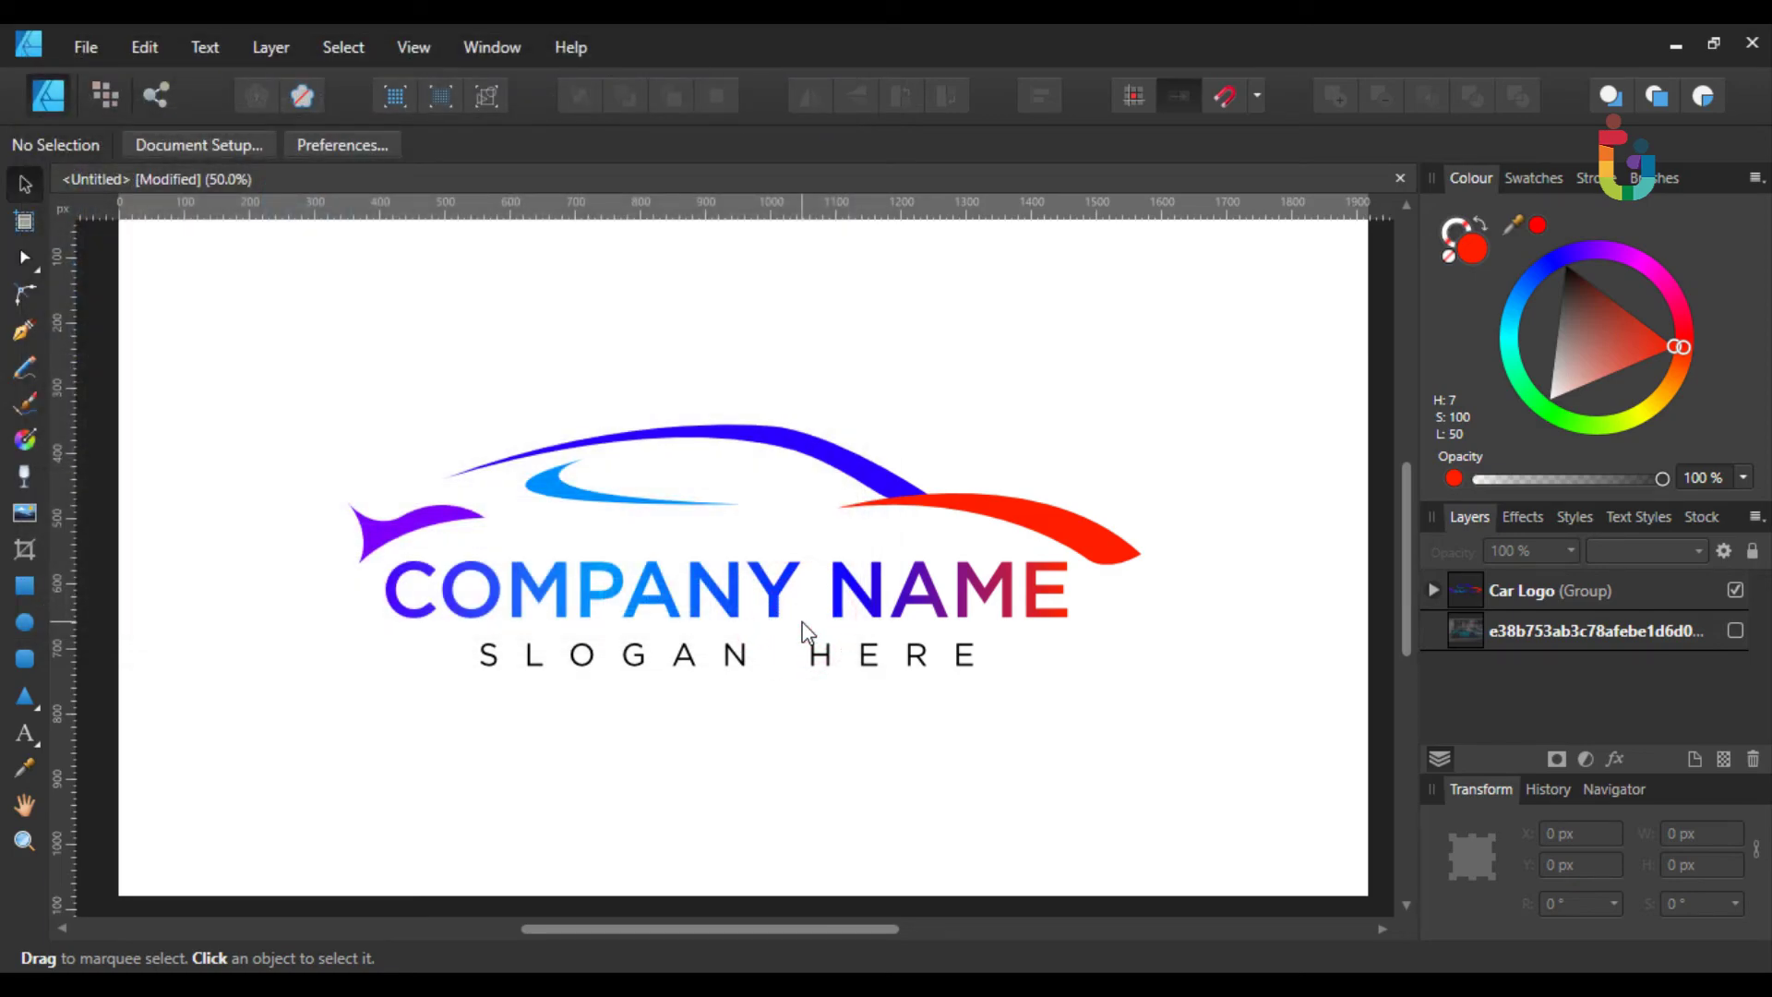
- Switch to the file folder named 9 and open the Car Logo PSD file in Photoshop
{"action": "key", "text": "ctrl+minus"}
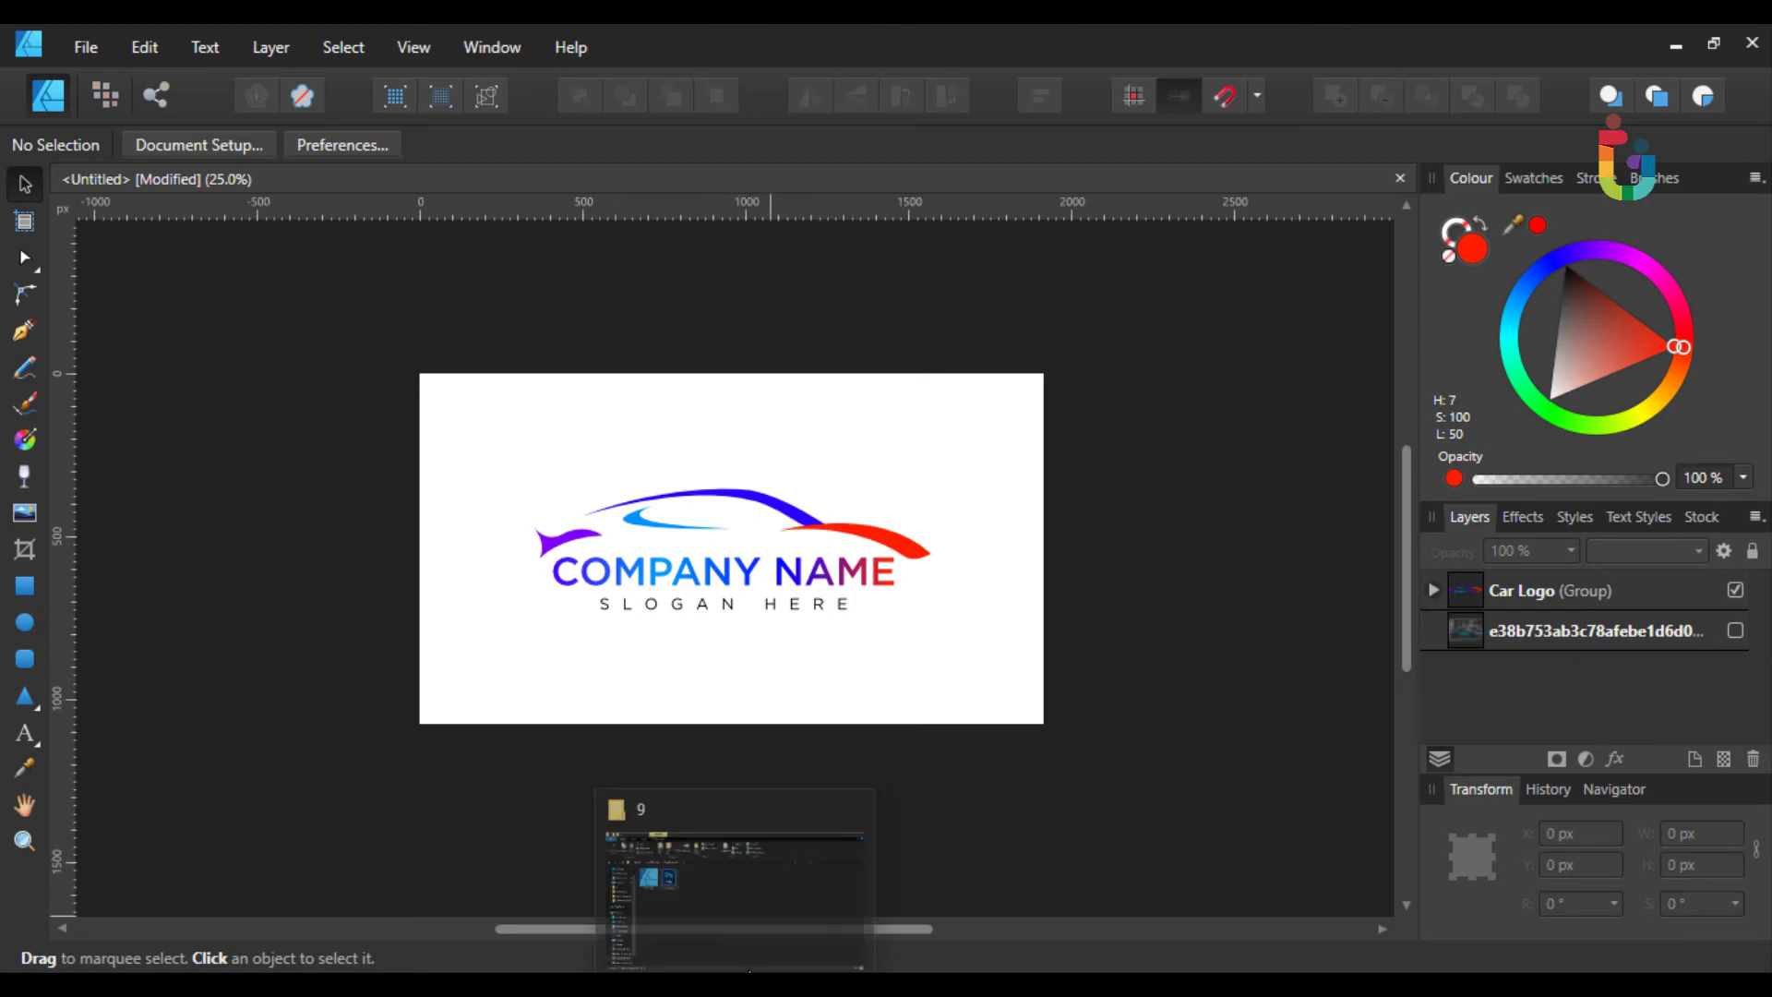
{"action": "left_click", "coordinate": [743, 935]}
{"action": "right_click", "coordinate": [445, 388]}
{"action": "left_click", "coordinate": [490, 373]}
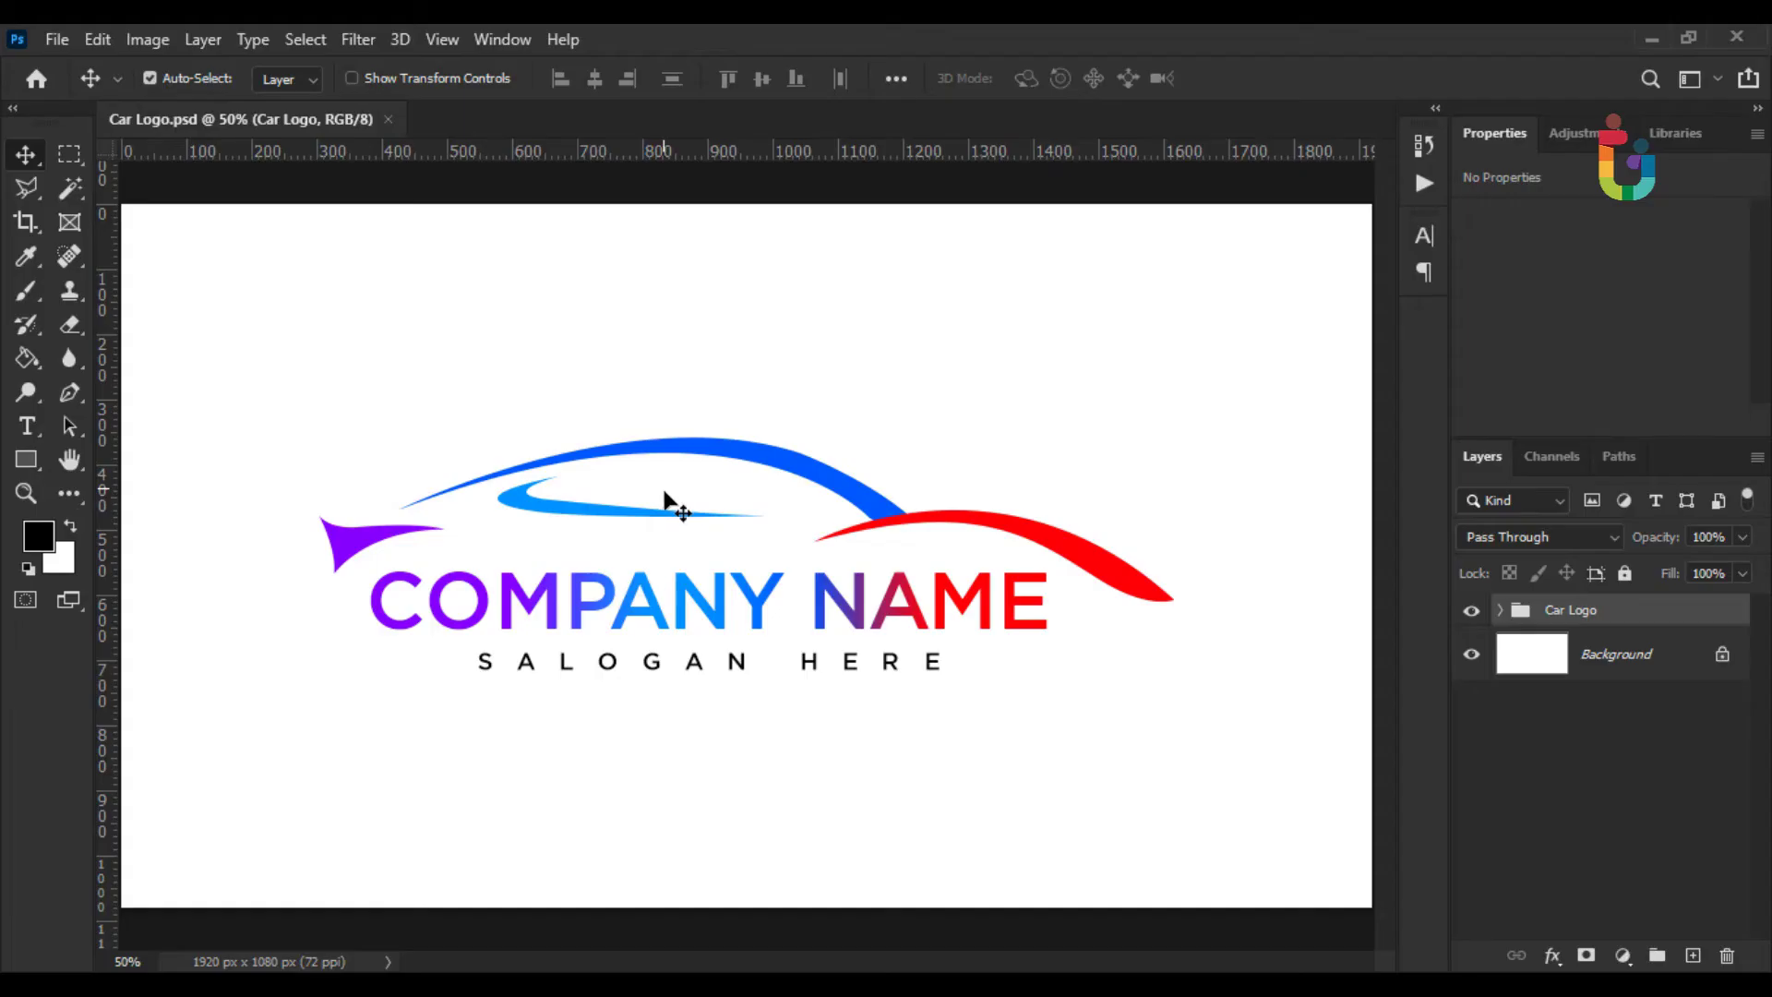
- Inspect the Text and Shapes subgroups inside the Car Logo group, and collapse the group again
{"action": "scroll", "coordinate": [644, 507], "scroll_direction": "down", "scroll_amount": 1}
{"action": "scroll", "coordinate": [644, 507], "scroll_direction": "up", "scroll_amount": 1}
{"action": "scroll", "coordinate": [644, 514], "scroll_direction": "down", "scroll_amount": 1}
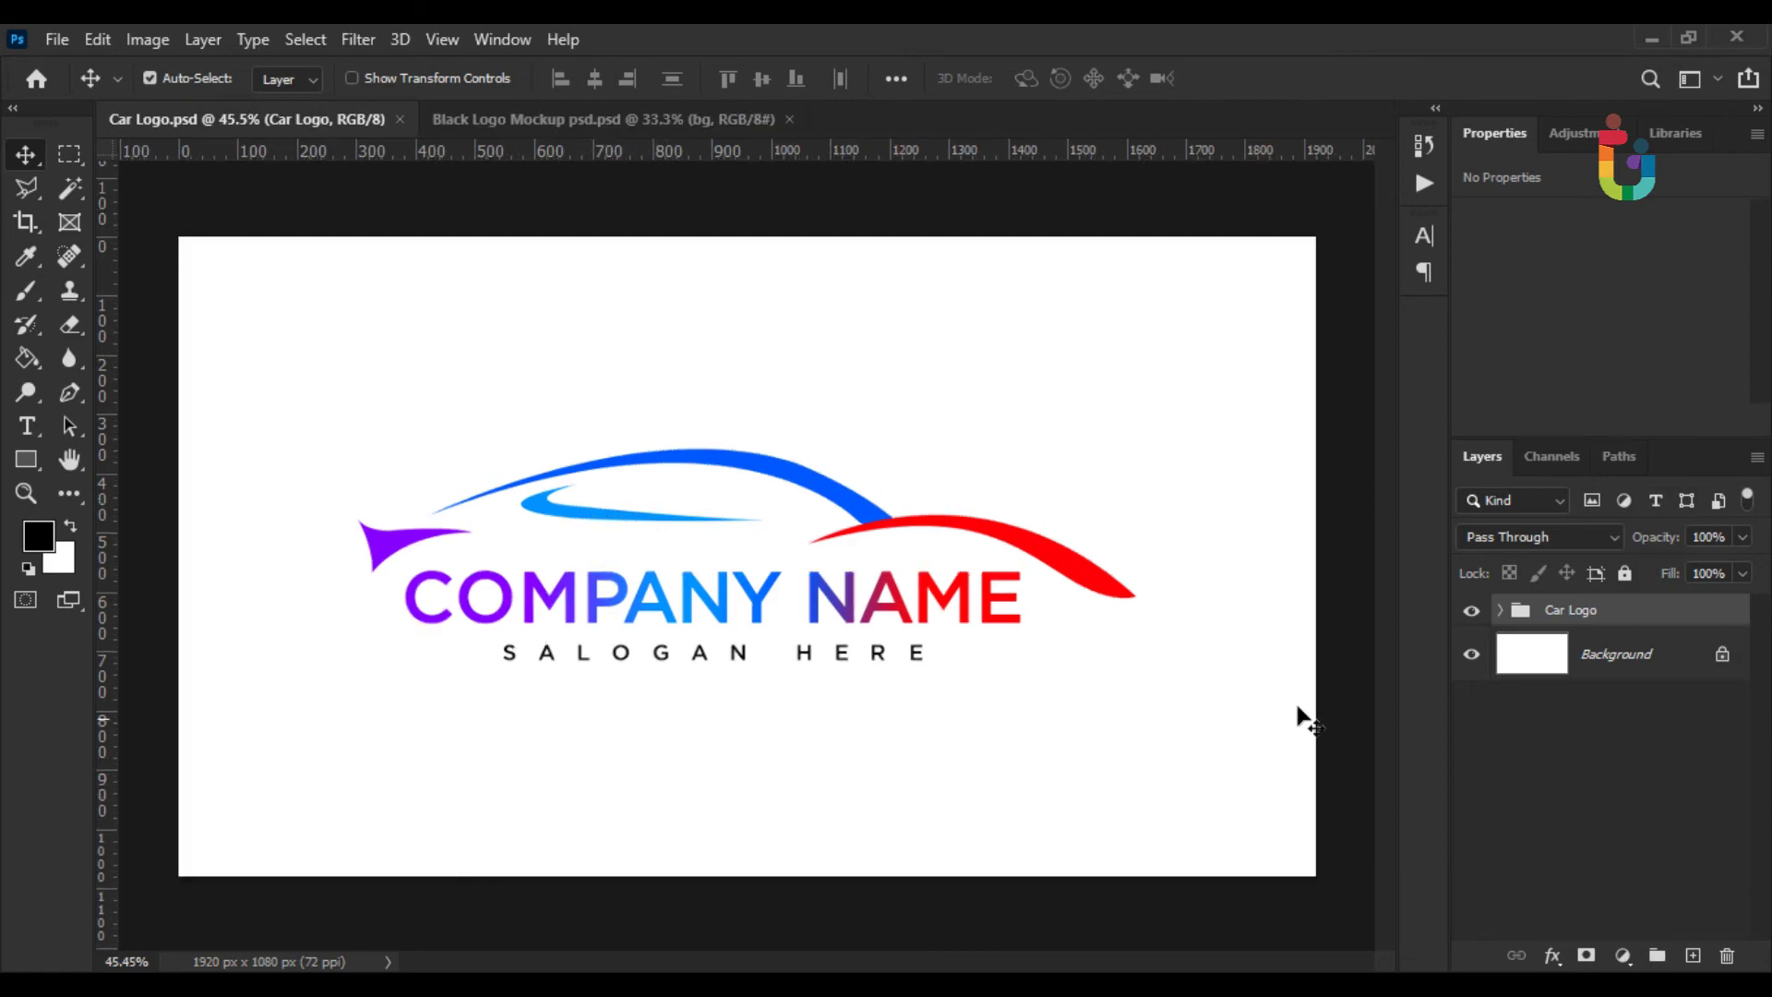
{"action": "left_click", "coordinate": [1502, 611]}
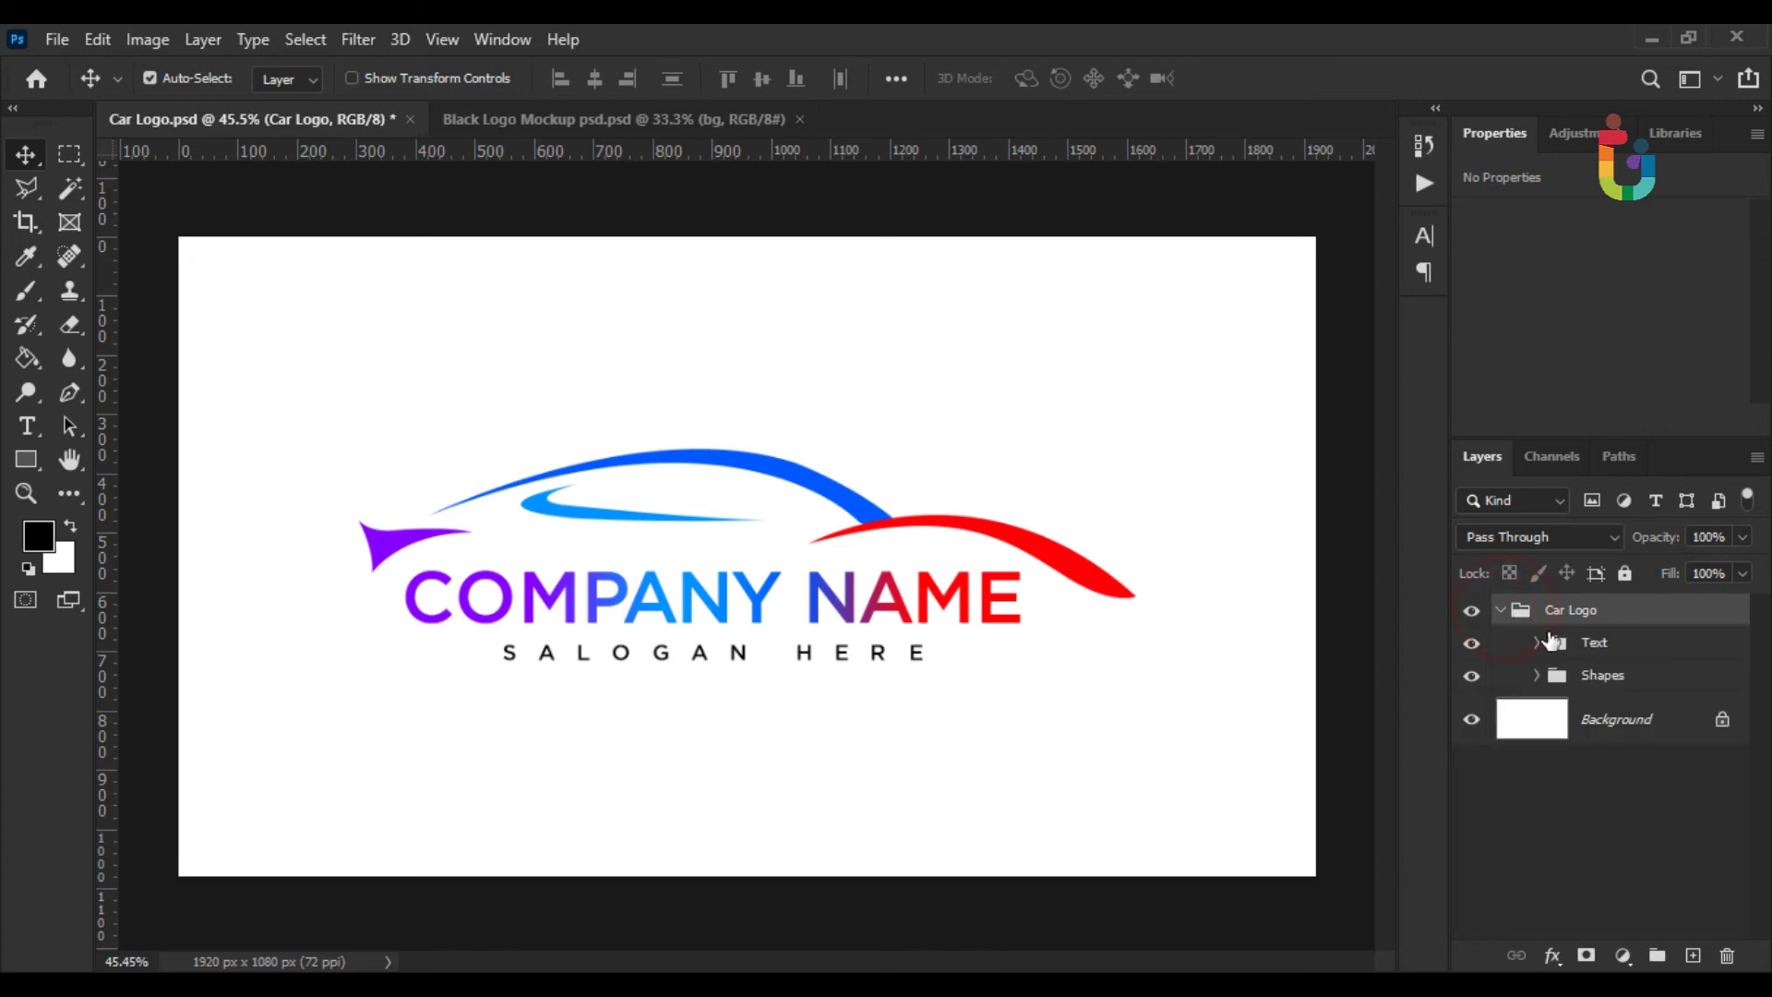
{"action": "left_click", "coordinate": [1536, 643]}
{"action": "left_click", "coordinate": [1535, 642]}
{"action": "left_click", "coordinate": [1500, 611]}
- Duplicate the Car Logo group under the name Car Logo copy and merge the duplicate into a single layer
{"action": "right_click", "coordinate": [1499, 607]}
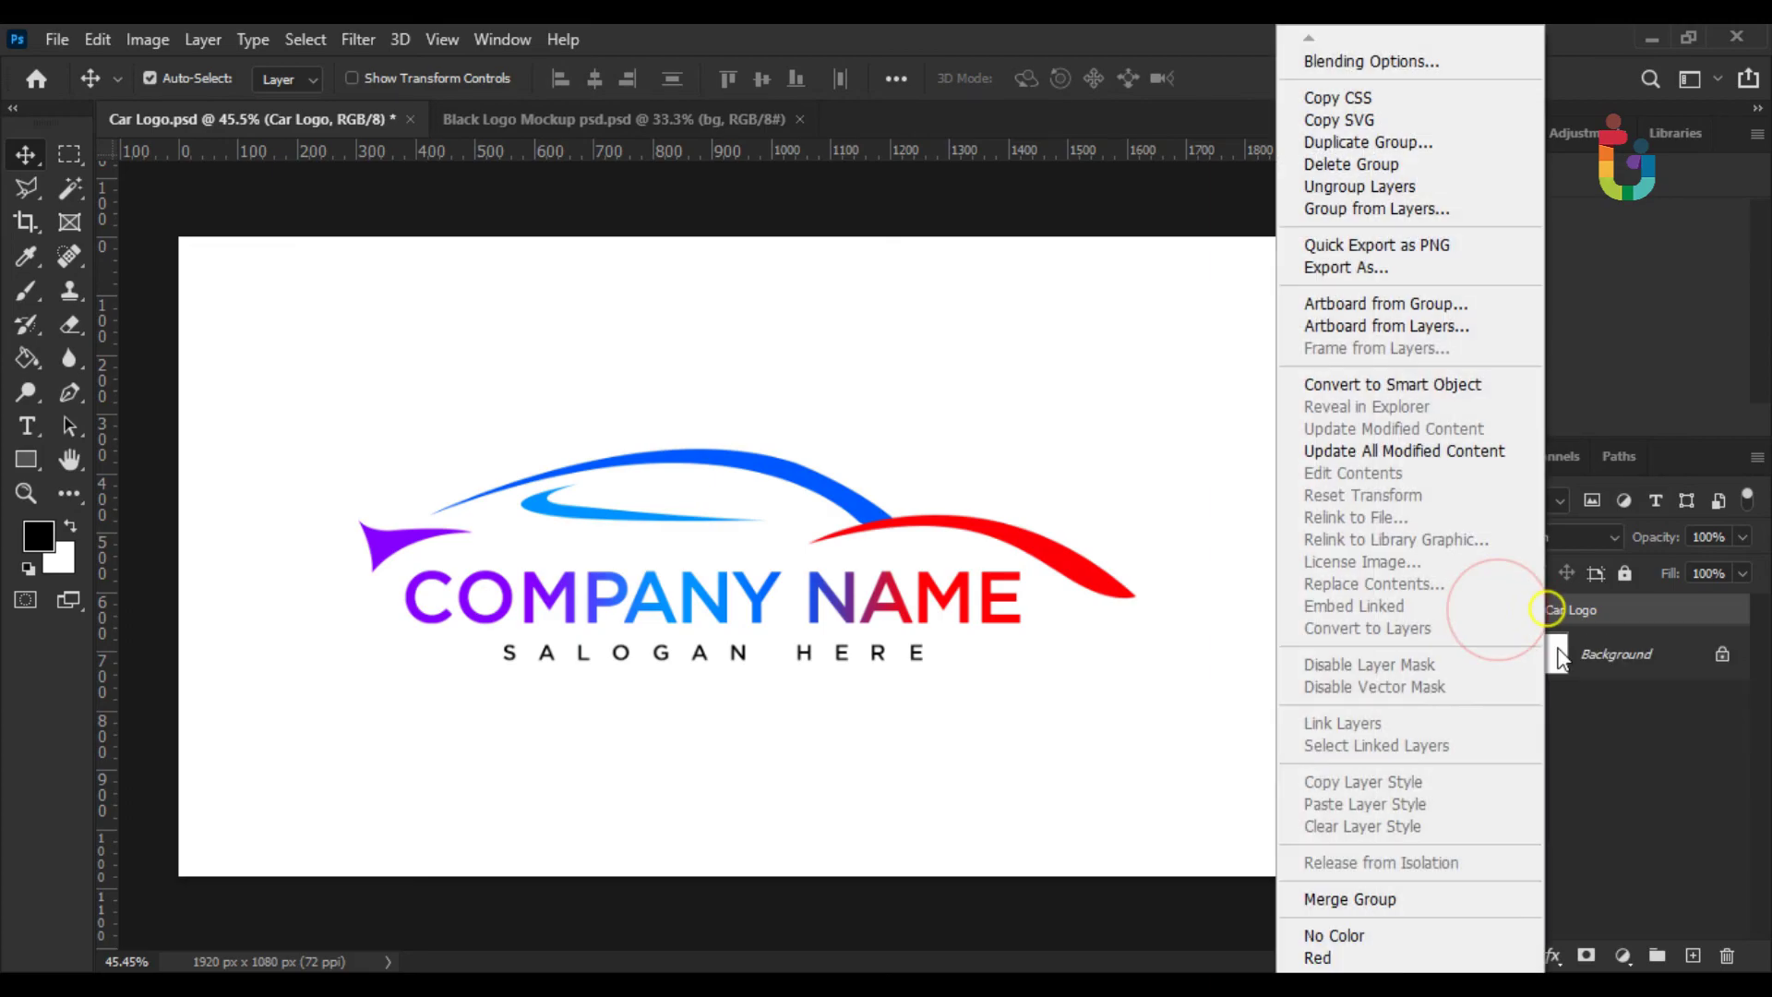
{"action": "left_click", "coordinate": [1356, 142]}
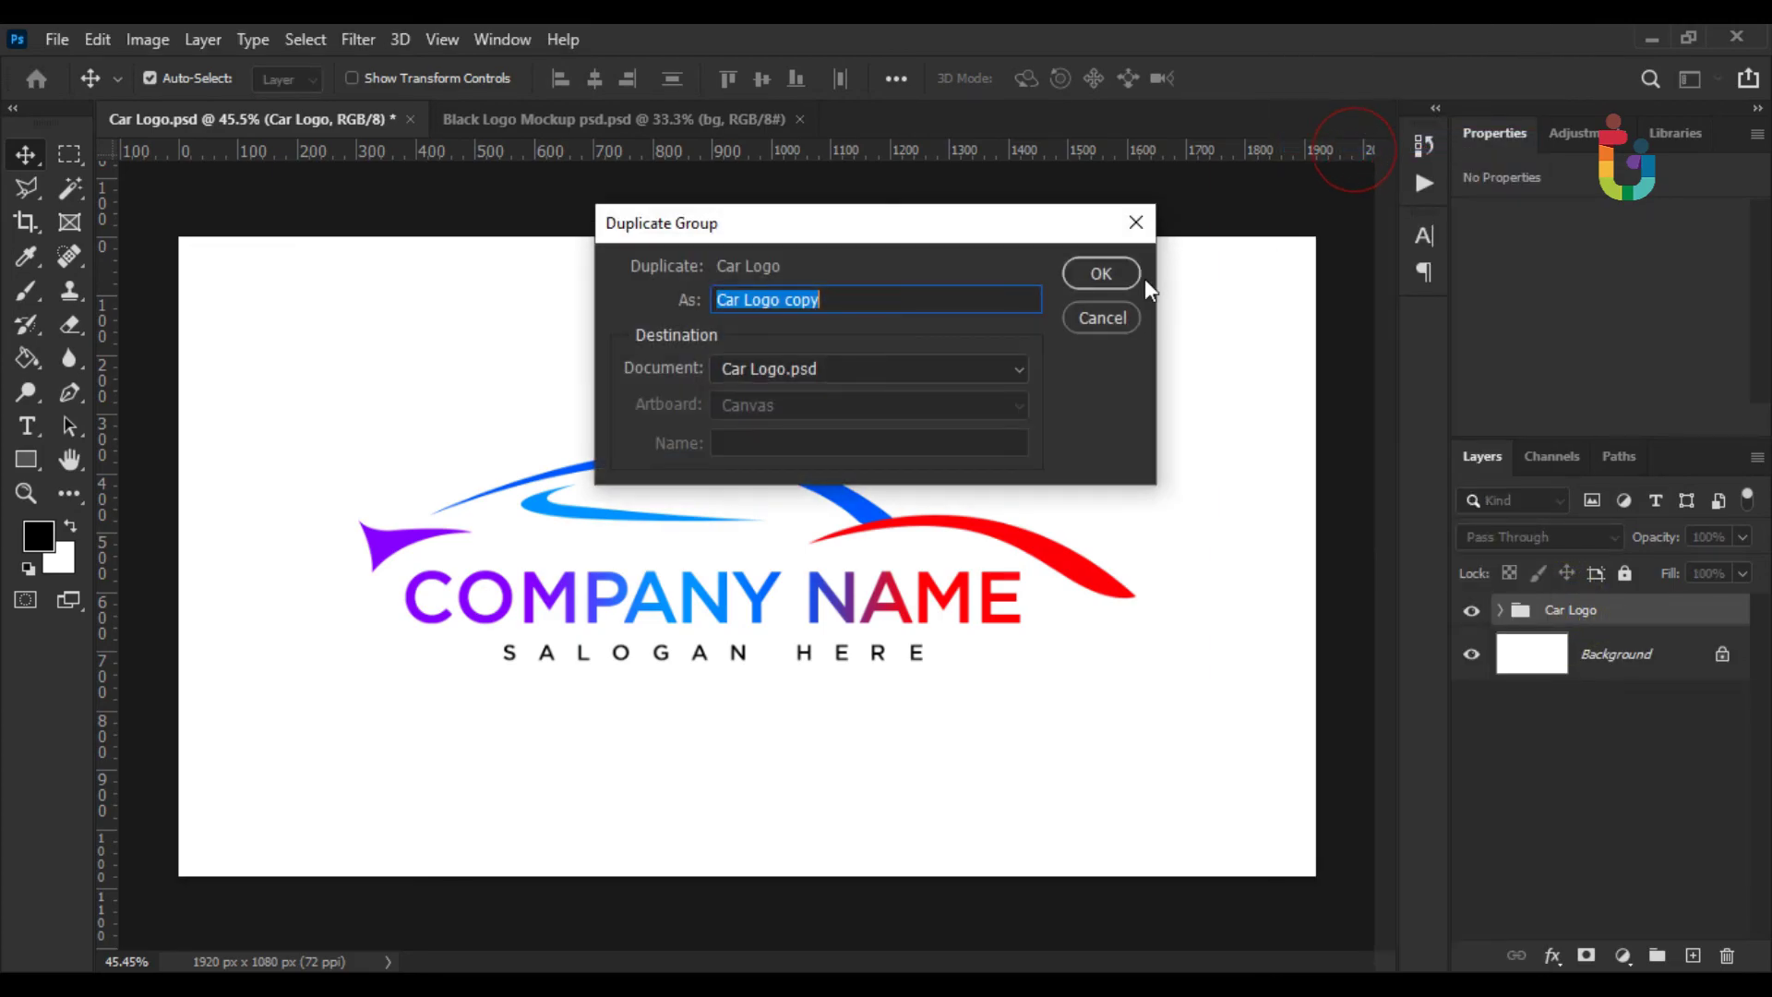
{"action": "left_click", "coordinate": [1115, 277]}
{"action": "right_click", "coordinate": [1653, 618]}
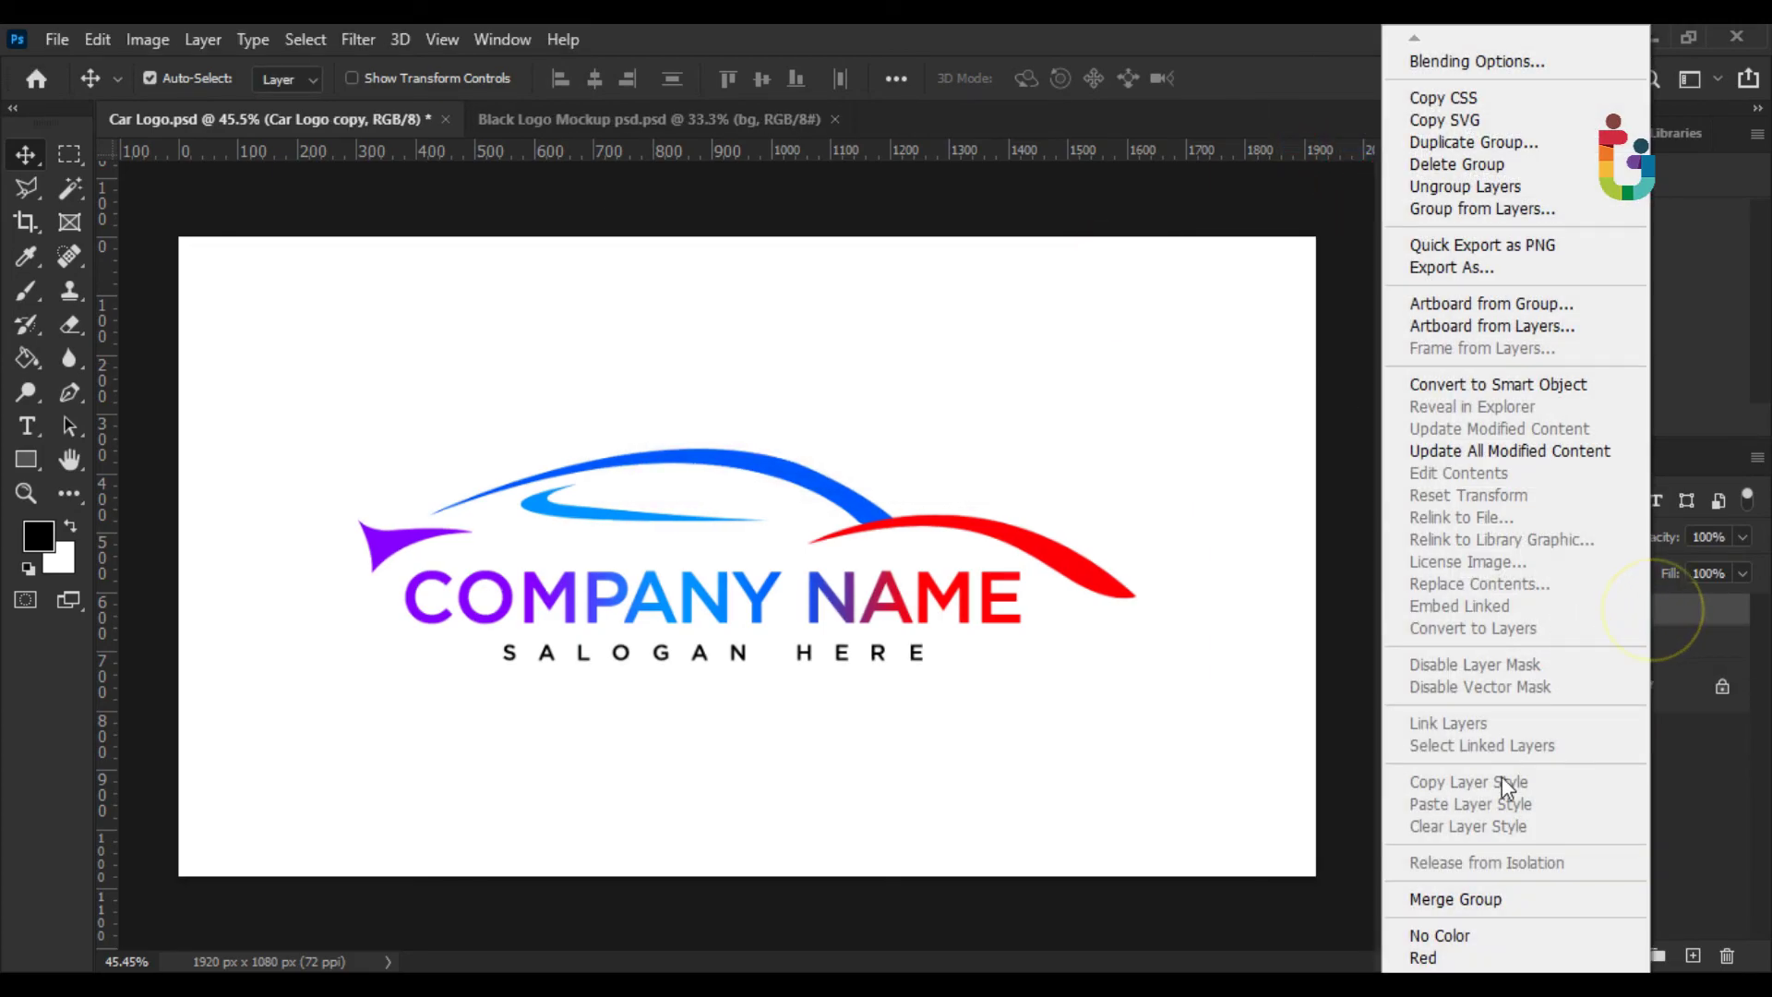
{"action": "left_click", "coordinate": [1489, 900]}
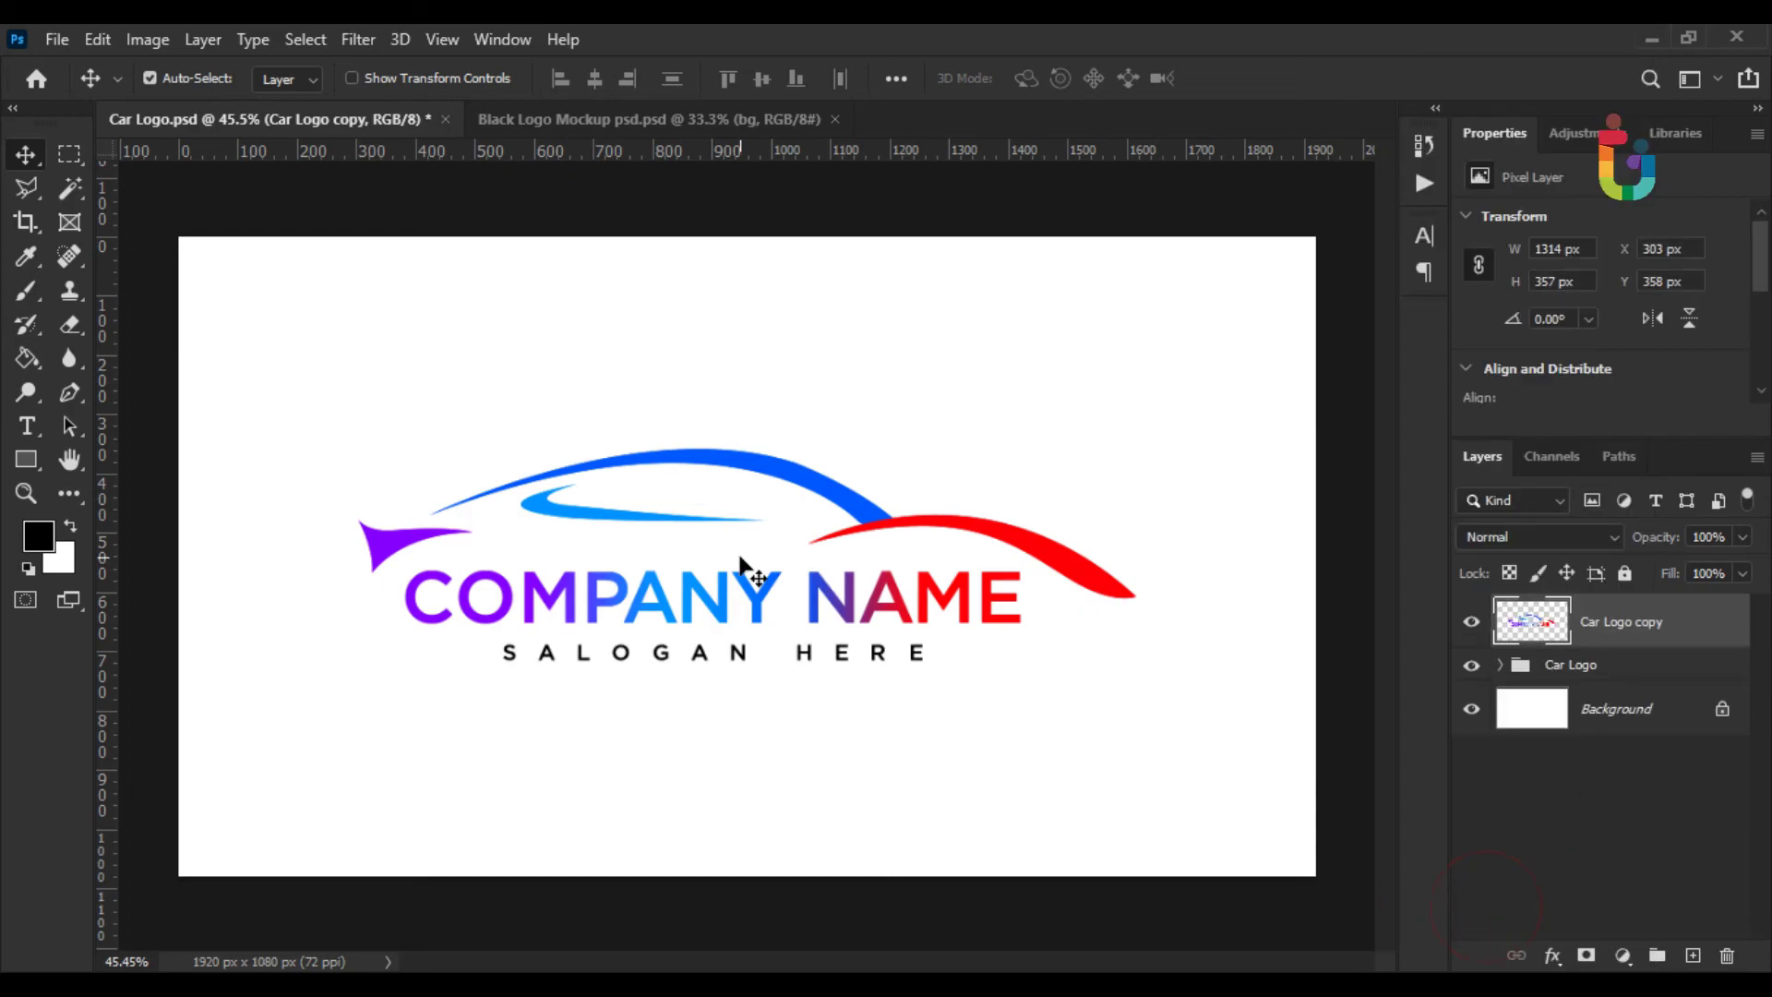
- Open the smart object of the Black Logo Mockup psd document and bring the merged Car Logo copy layer into it
{"action": "left_click", "coordinate": [627, 123]}
{"action": "double_click", "coordinate": [1525, 656]}
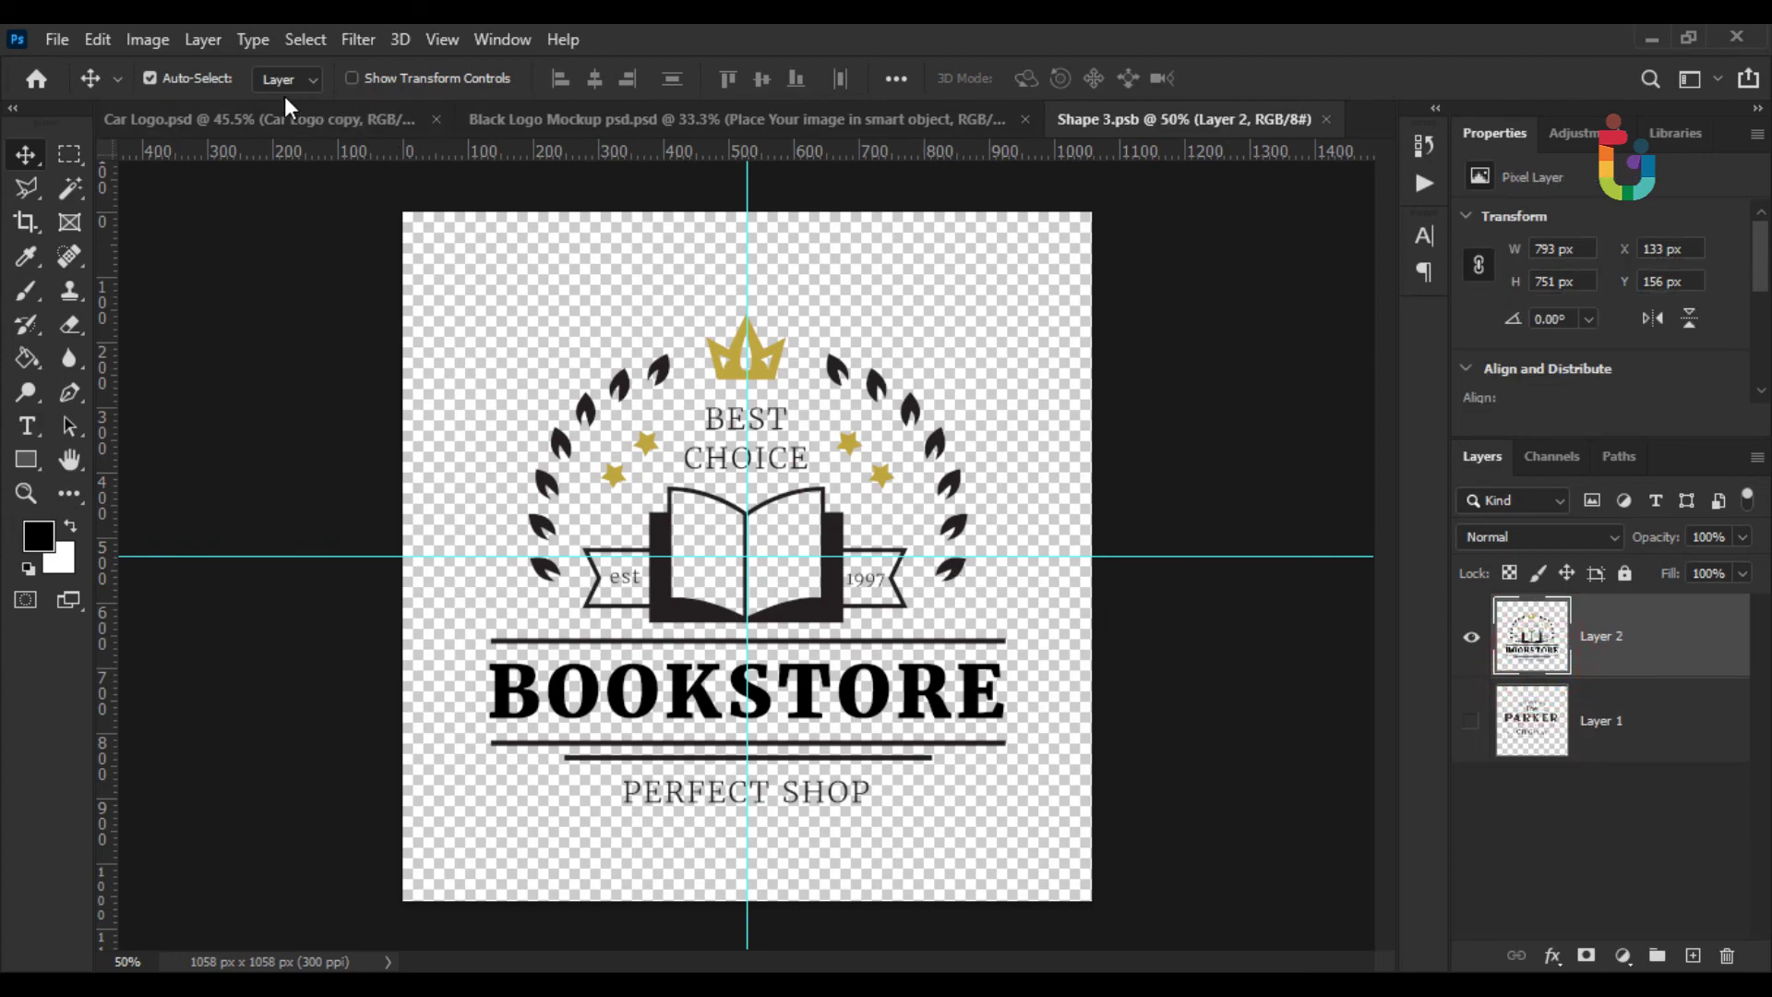
{"action": "key", "text": "ctrl+Tab"}
{"action": "left_click_drag", "start_coordinate": [688, 451], "coordinate": [764, 495]}
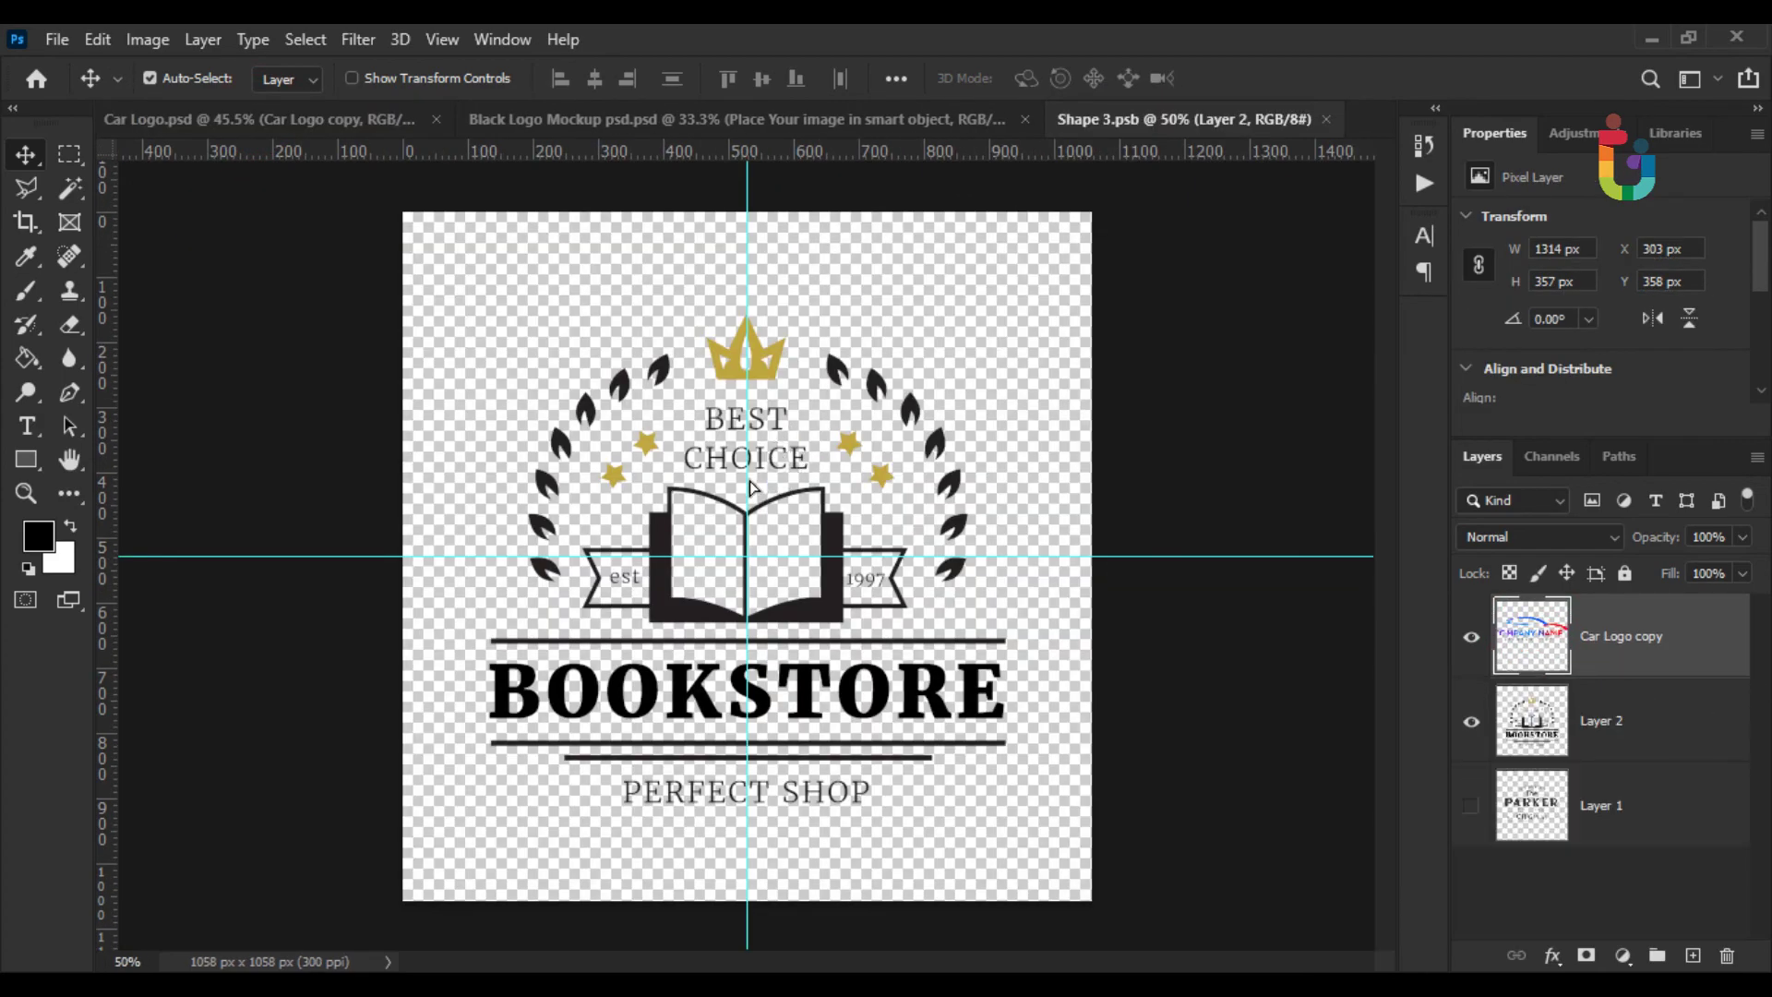
- Scale the Car Logo copy proportionally to about 1036 px wide with Free Transform, centred where the guides cross
{"action": "left_click", "coordinate": [109, 41]}
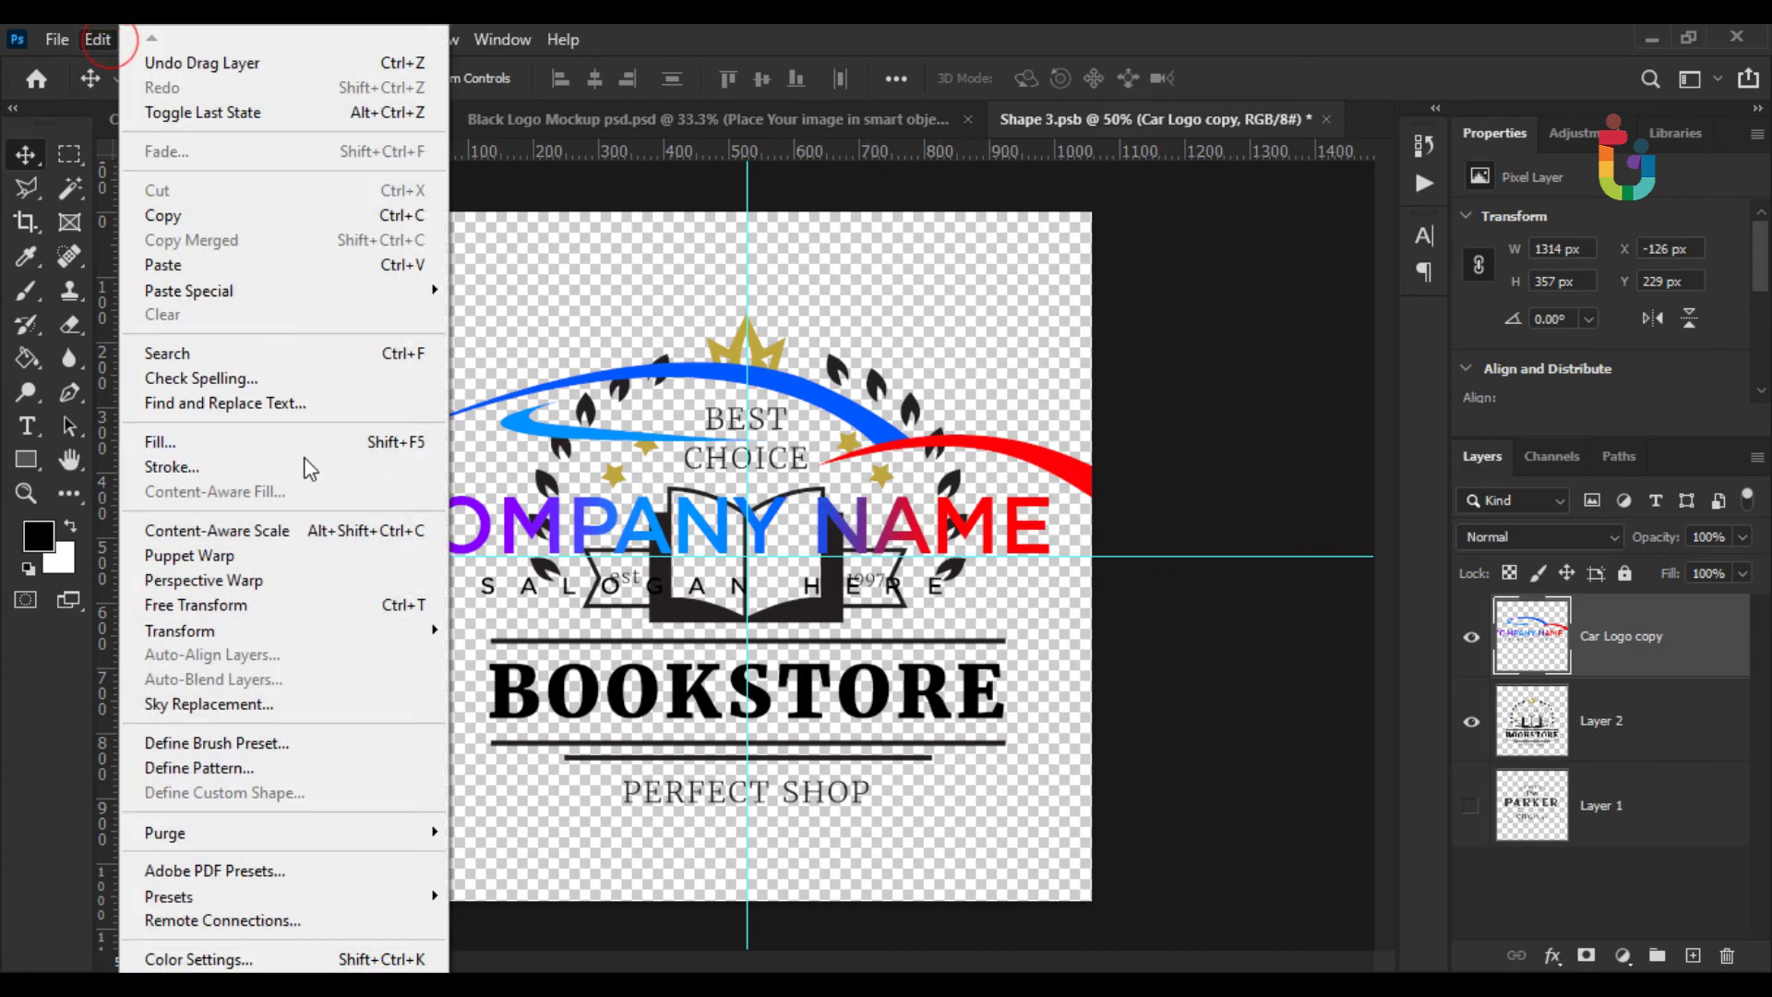
{"action": "left_click", "coordinate": [301, 603]}
{"action": "left_click_drag", "start_coordinate": [1178, 481], "coordinate": [1113, 539]}
{"action": "scroll", "coordinate": [1086, 559], "scroll_direction": "up", "scroll_amount": 4}
{"action": "scroll", "coordinate": [800, 598], "scroll_direction": "down", "scroll_amount": 2}
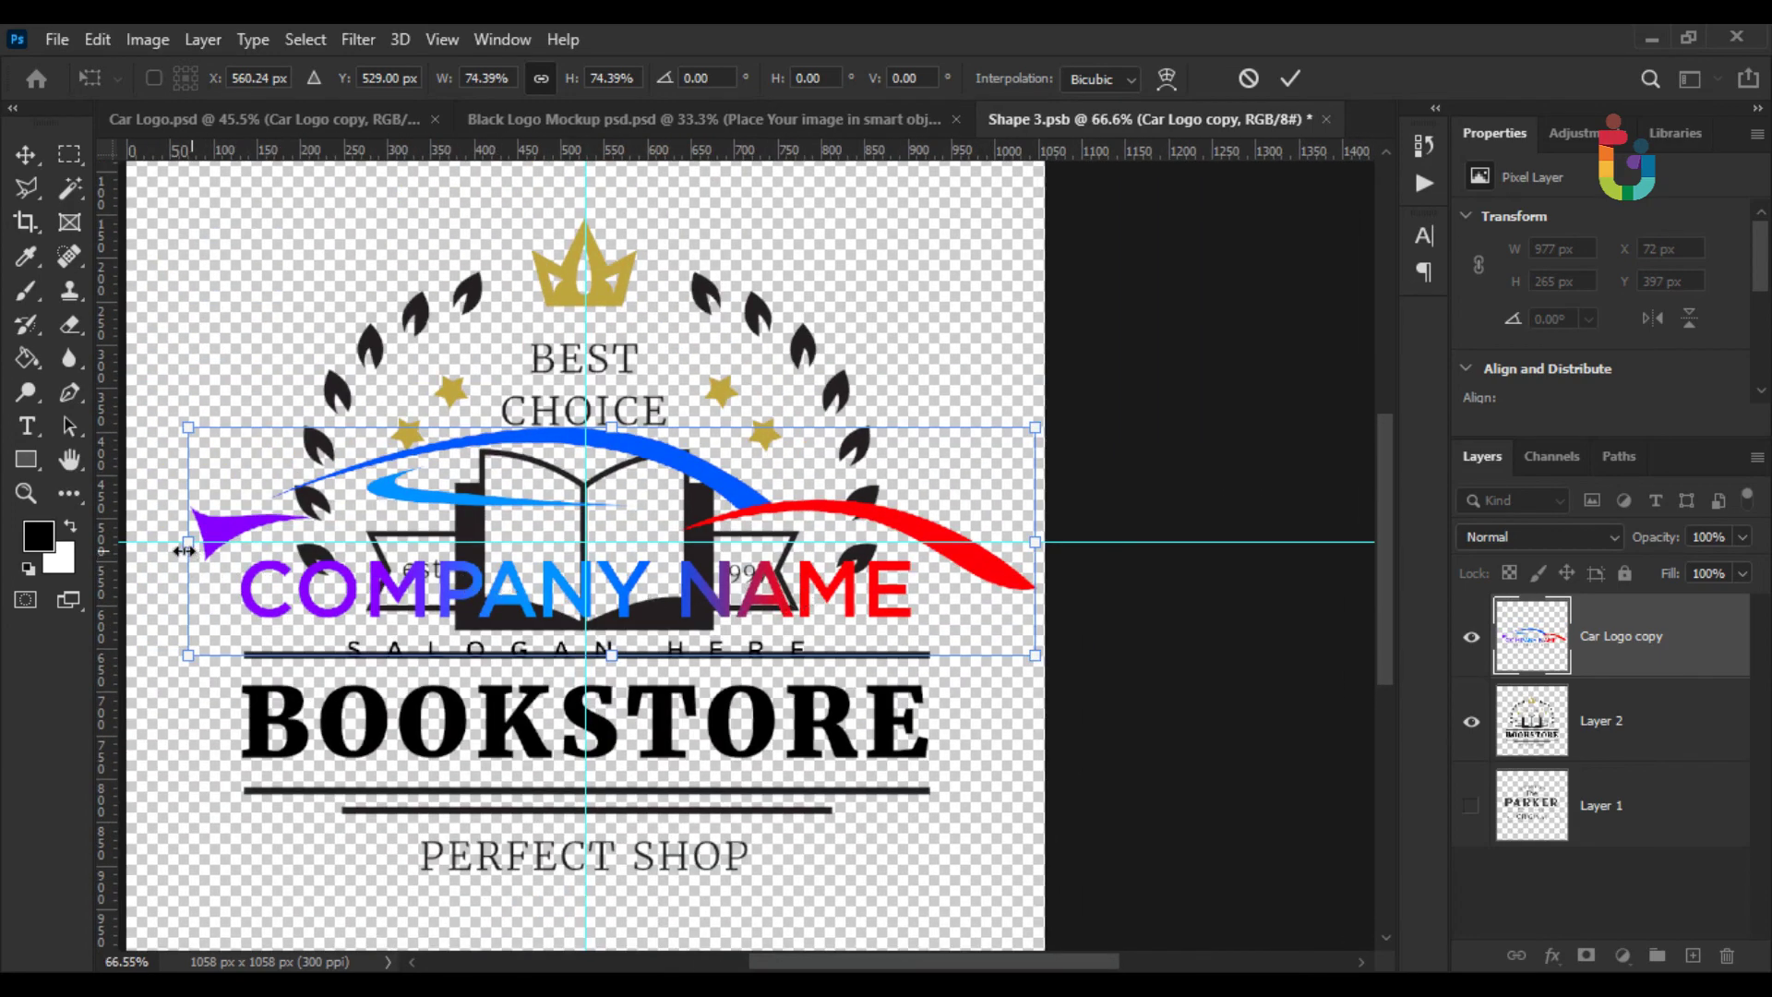
{"action": "left_click_drag", "start_coordinate": [183, 555], "coordinate": [133, 551]}
{"action": "key", "text": "Return"}
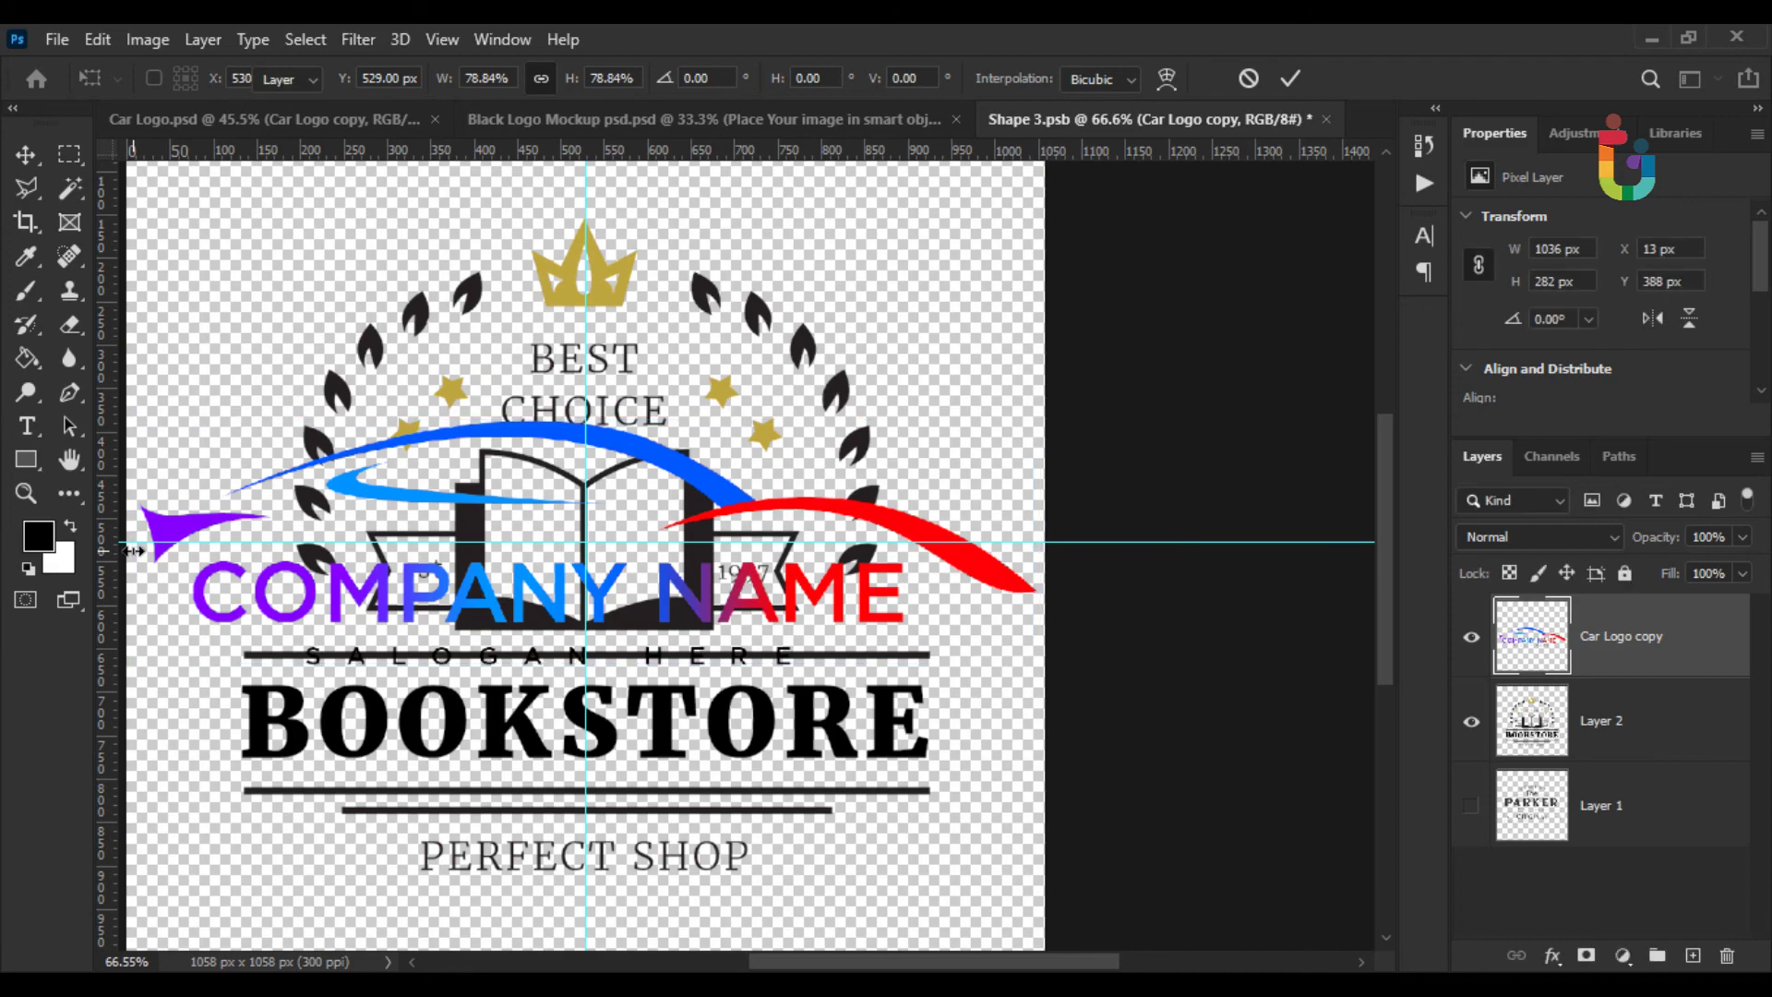
- Hide Layer 2 with the bookstore logo and save the Shape 3 smart object to update the mockup
{"action": "scroll", "coordinate": [704, 621], "scroll_direction": "down", "scroll_amount": 3}
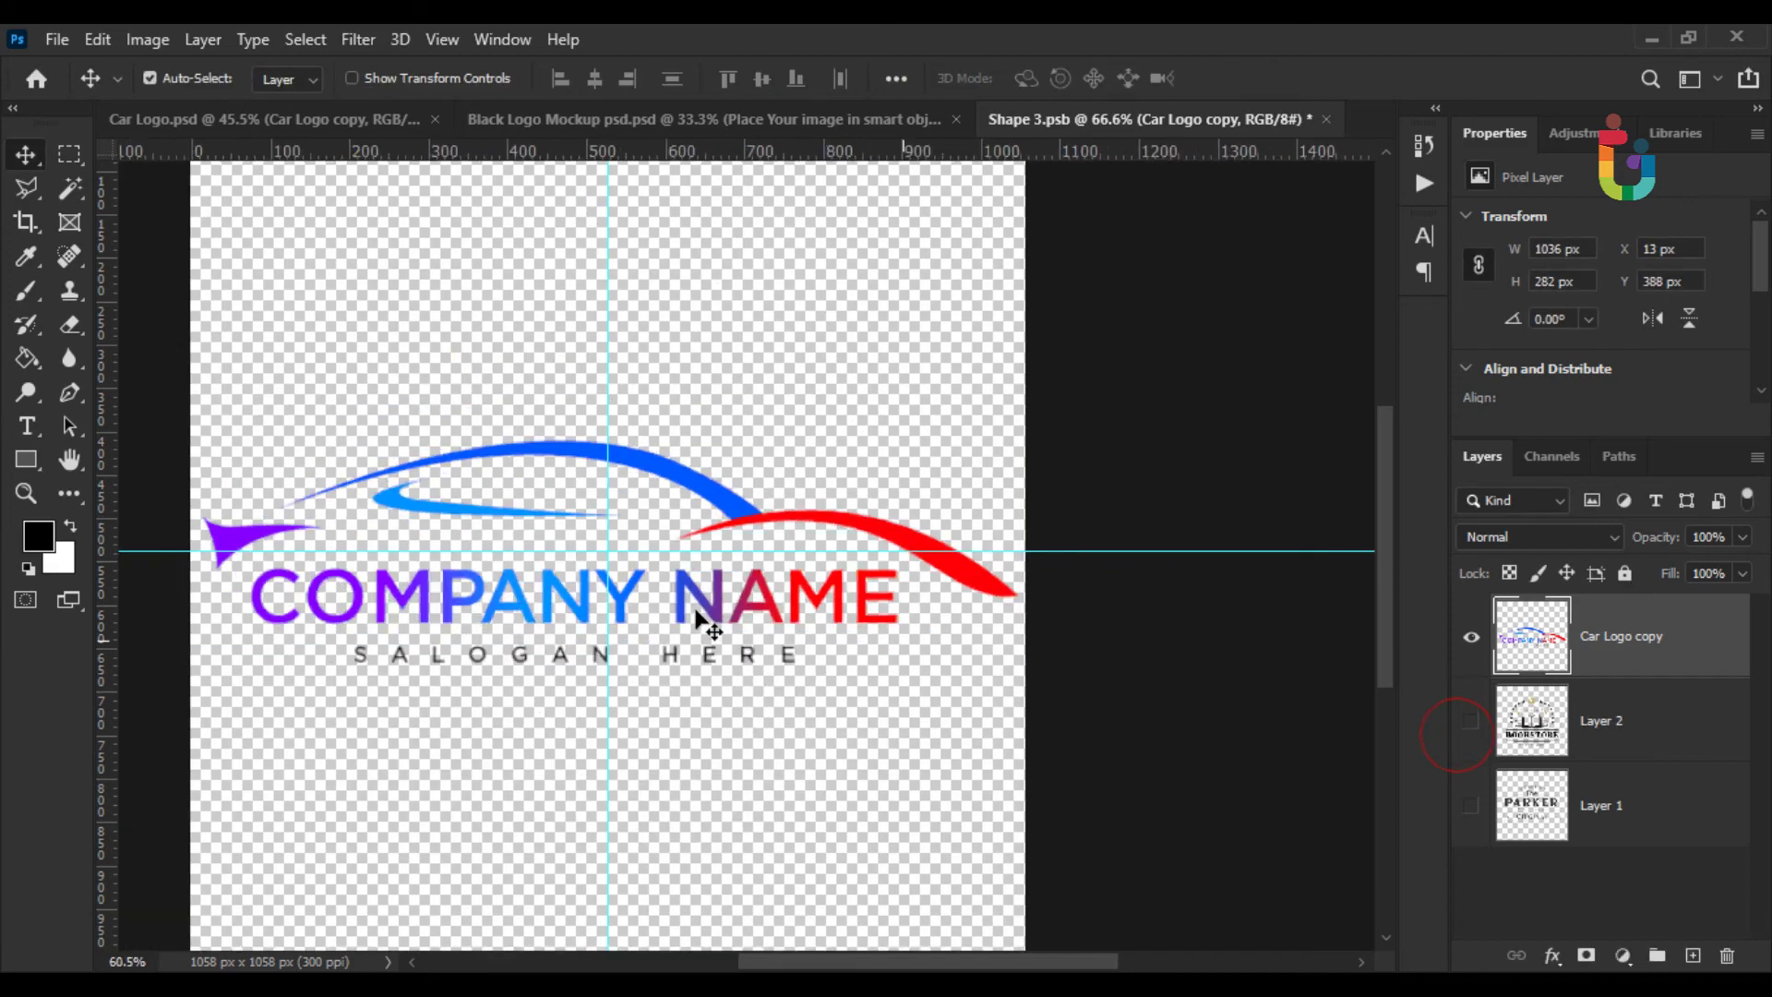
{"action": "left_click", "coordinate": [57, 39]}
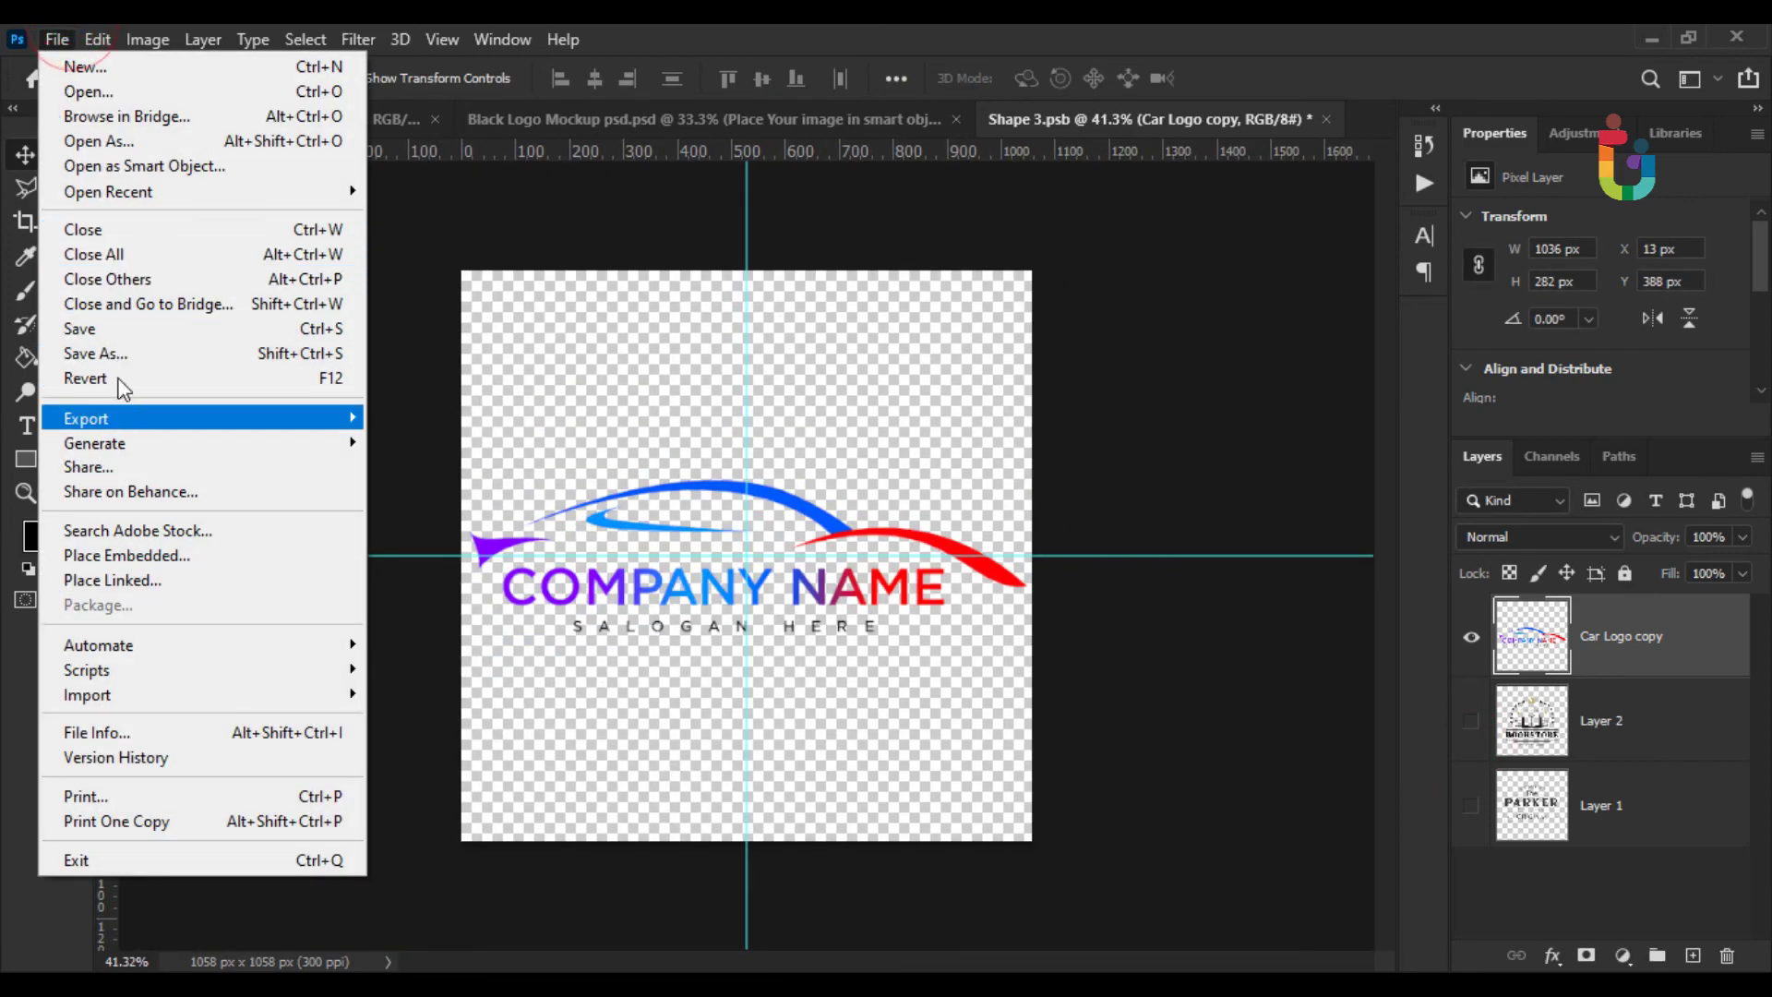
{"action": "left_click", "coordinate": [104, 332]}
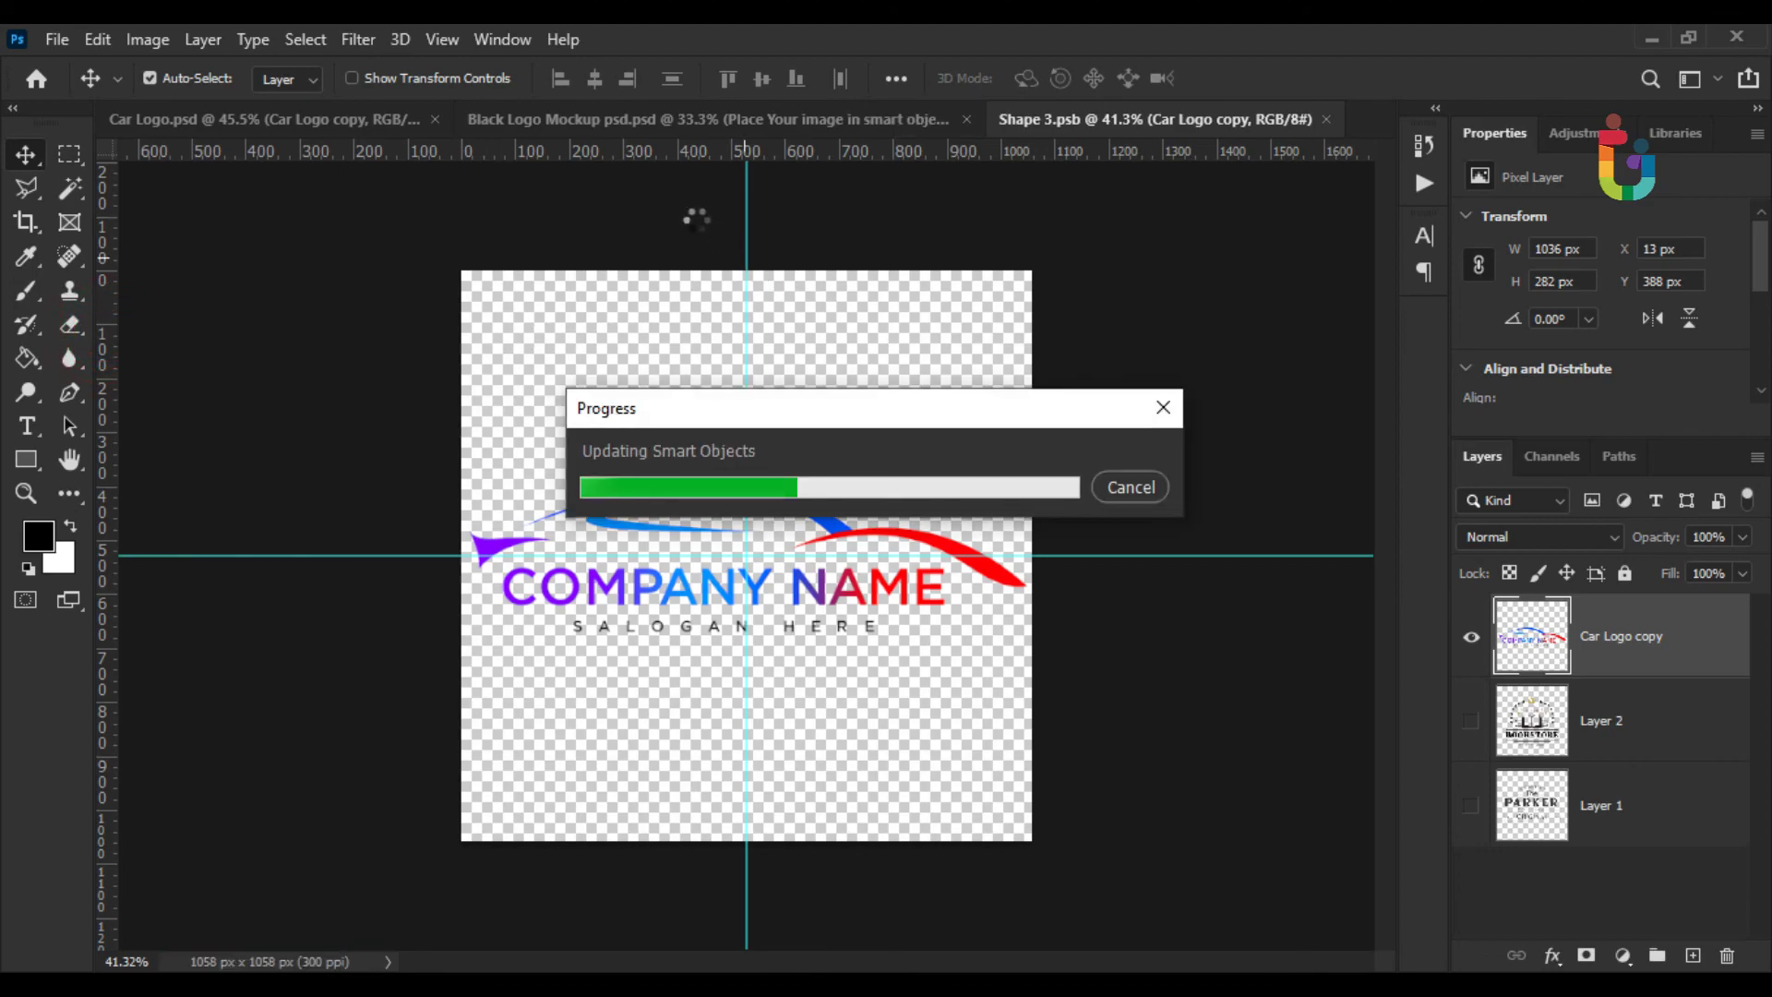
- Return to the Black Logo Mockup document and examine the car logo on the dark surface up close and as a whole
{"action": "left_click", "coordinate": [691, 129]}
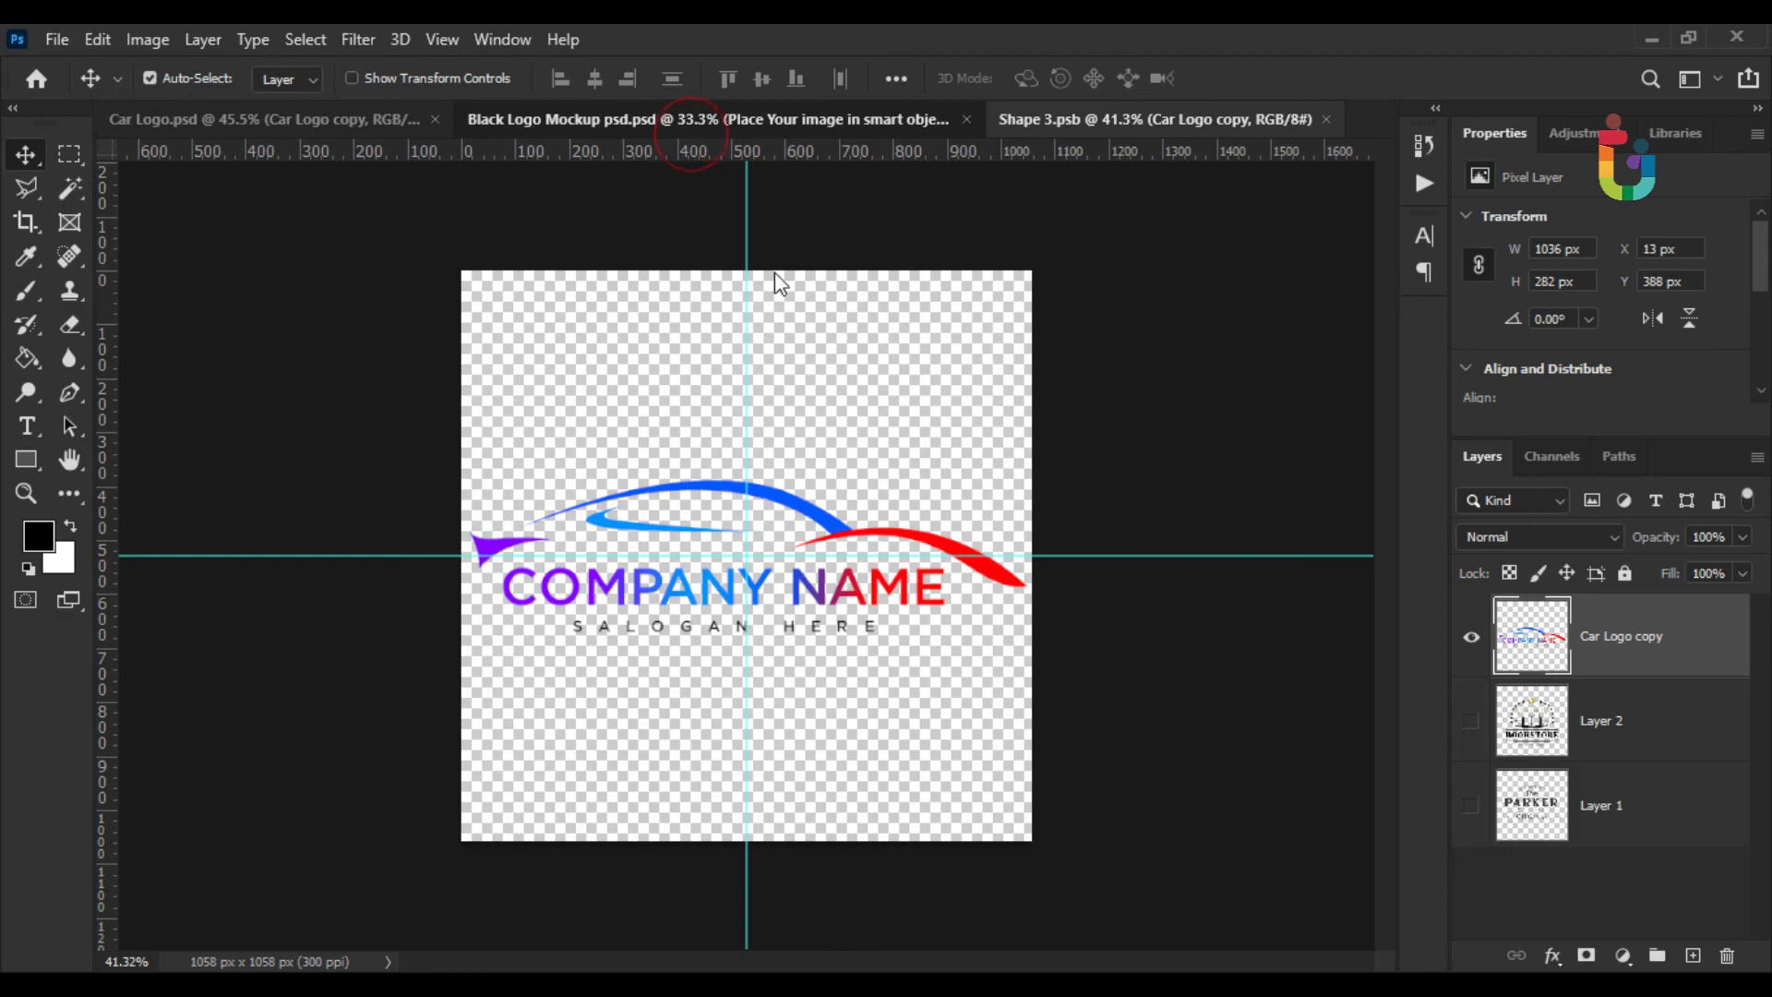
{"action": "scroll", "coordinate": [777, 474], "scroll_direction": "up", "scroll_amount": 5}
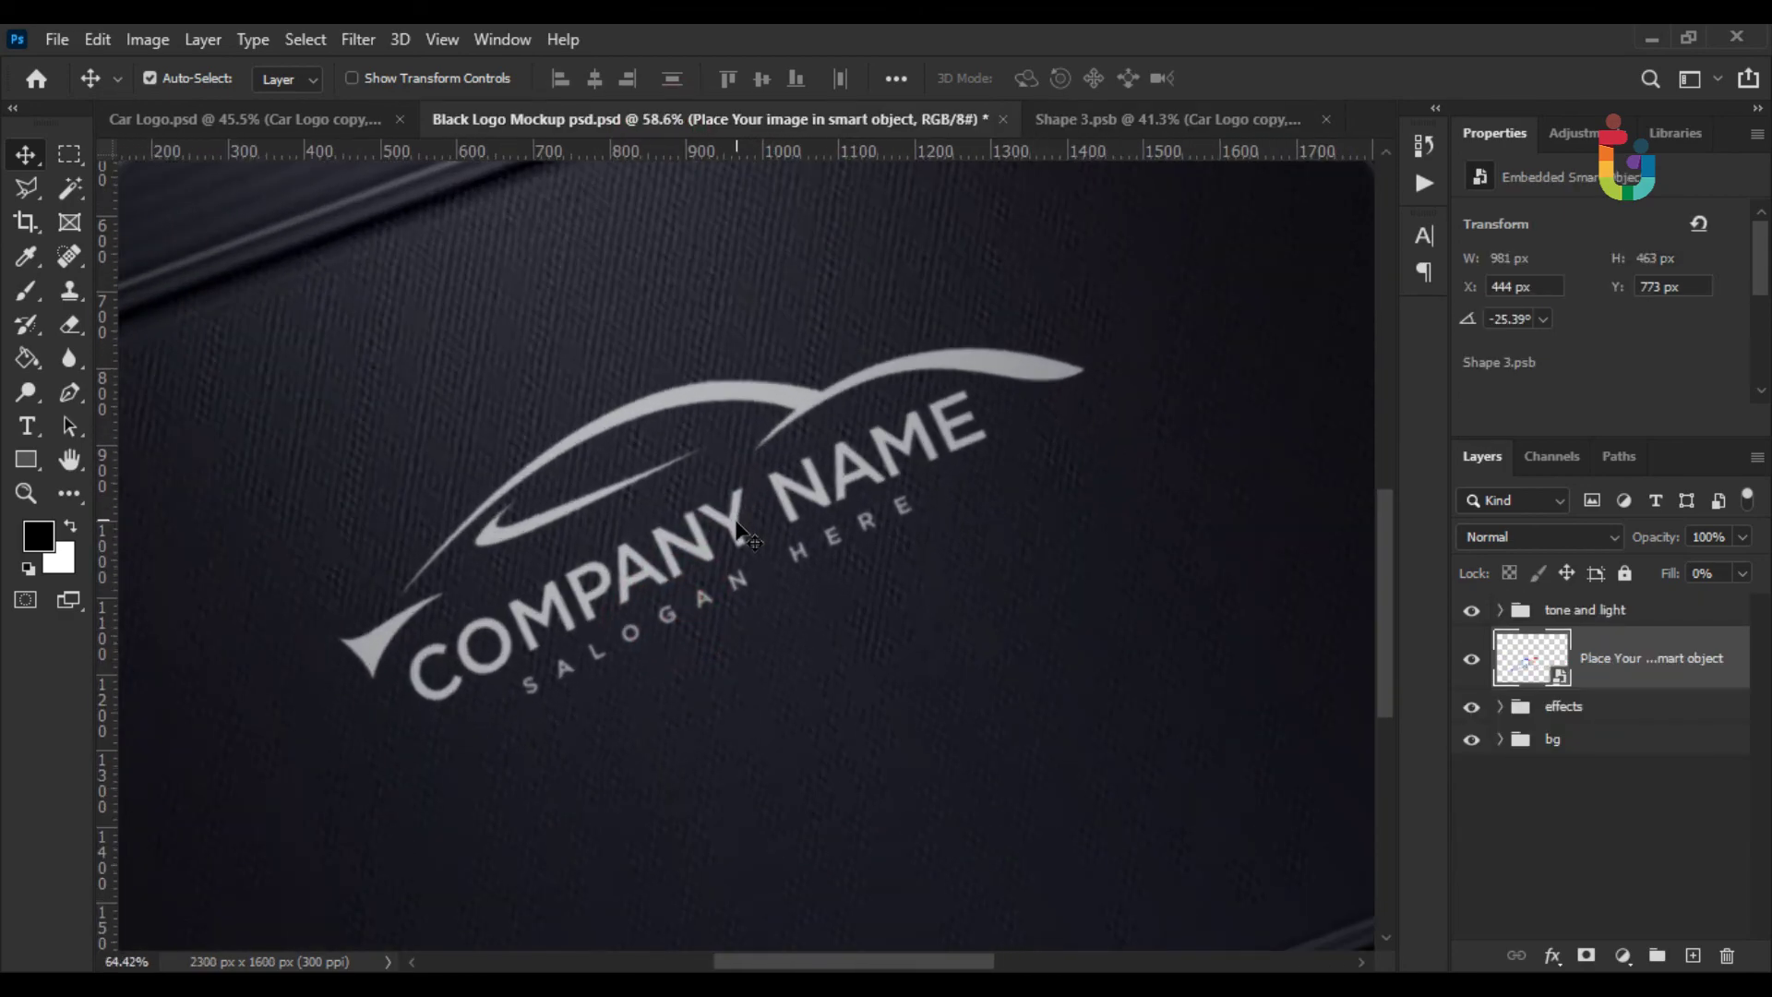
{"action": "scroll", "coordinate": [738, 526], "scroll_direction": "down", "scroll_amount": 6}
{"action": "scroll", "coordinate": [738, 528], "scroll_direction": "up", "scroll_amount": 2}
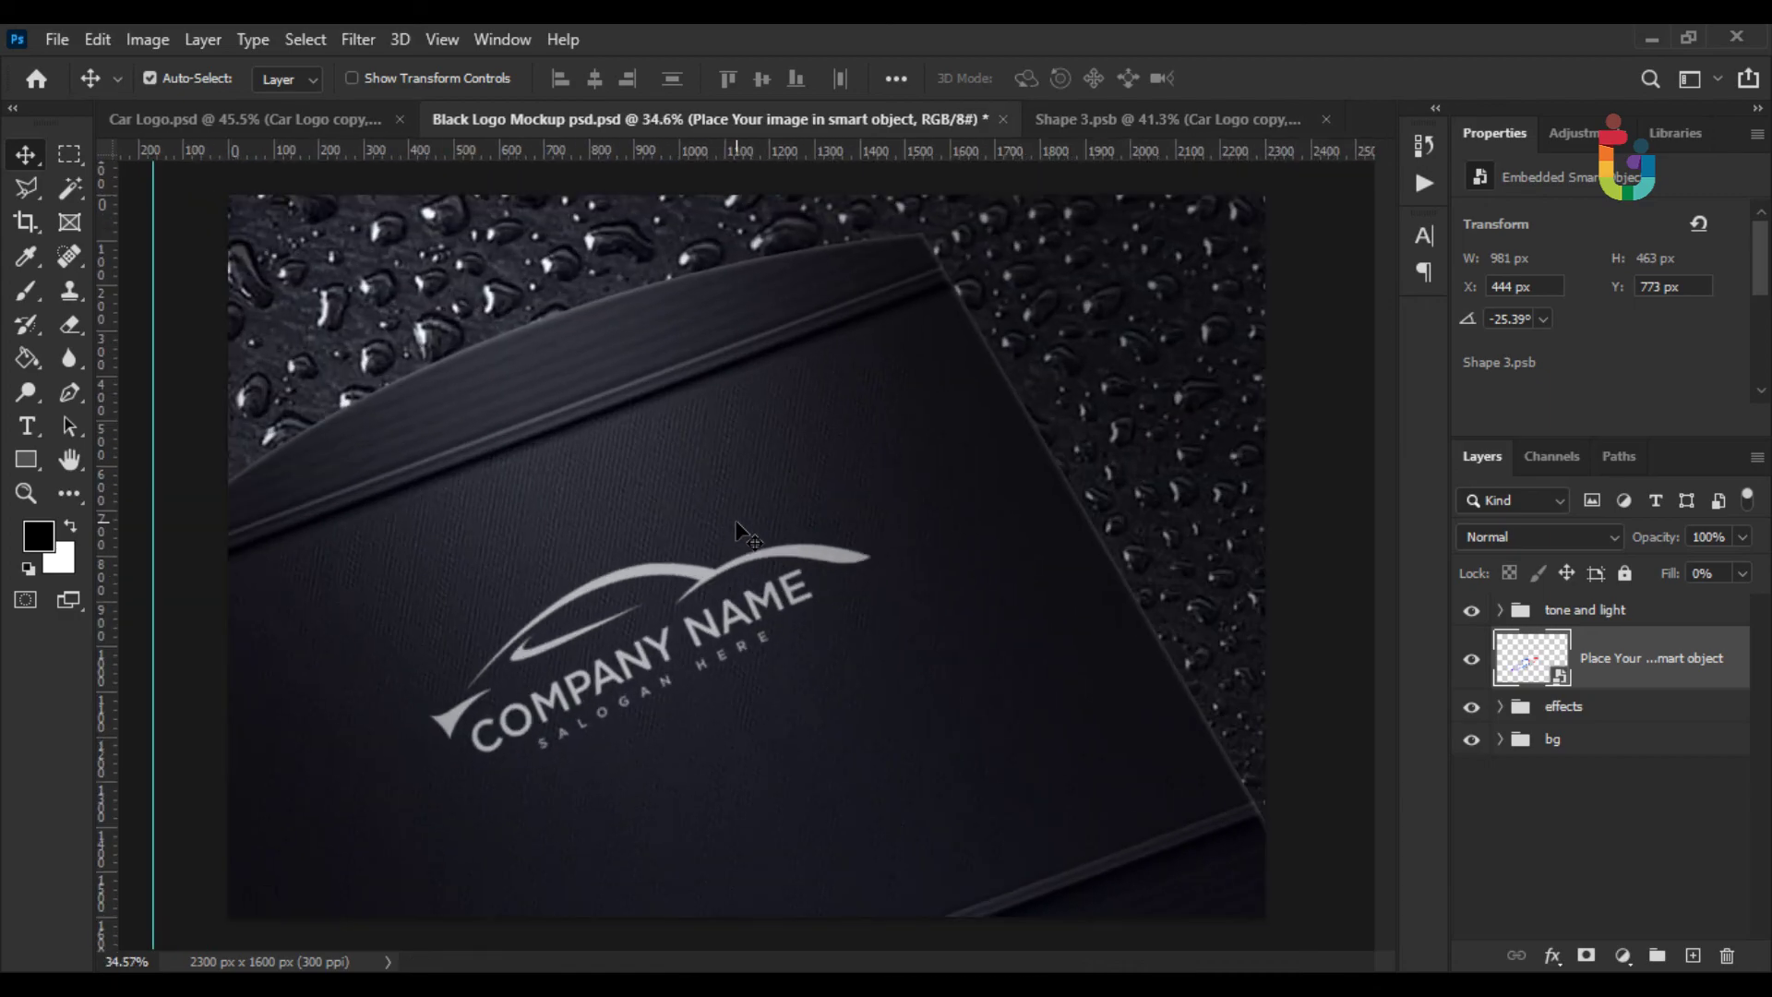